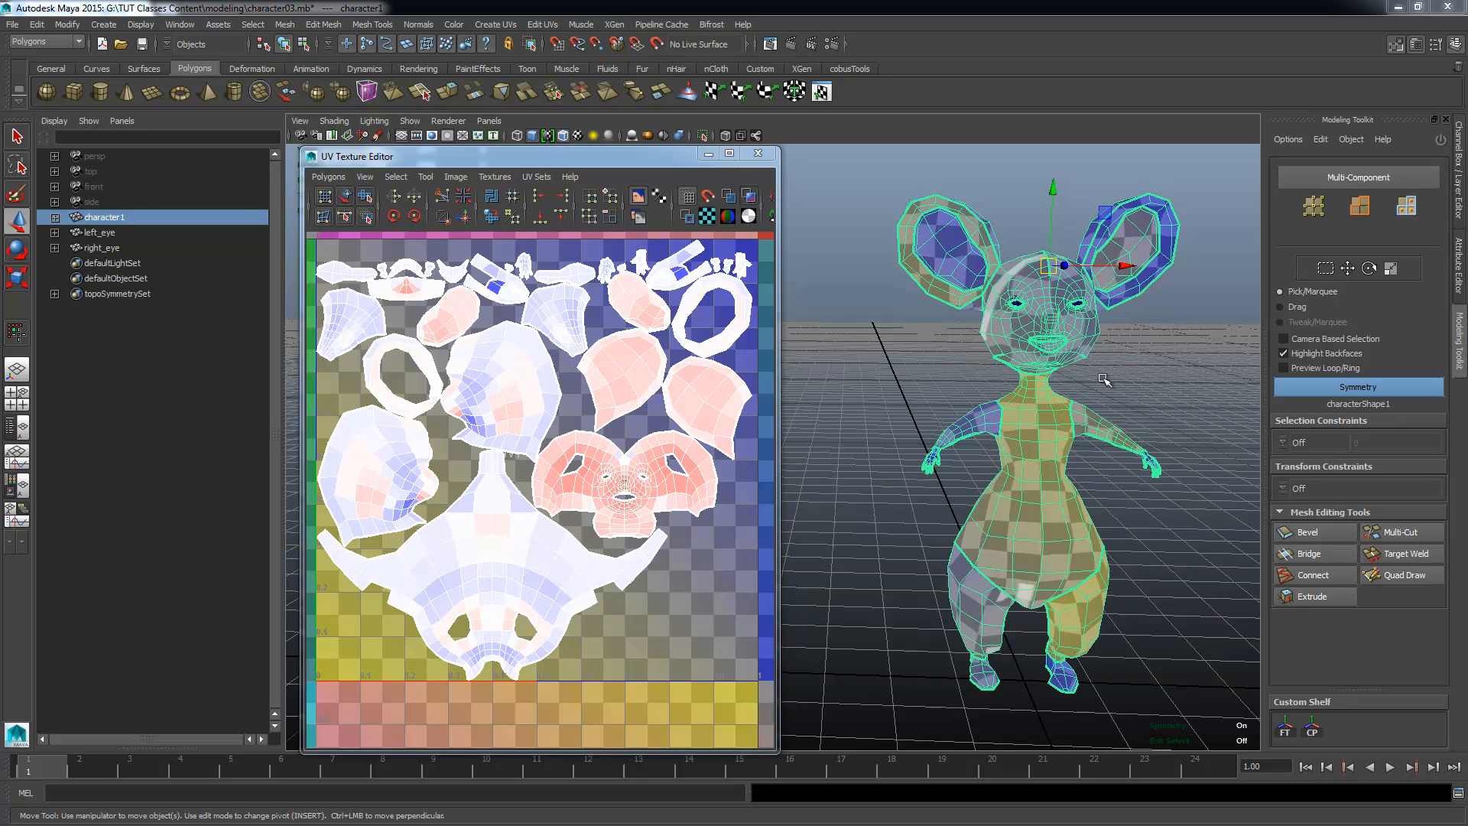
Step: Display checkered tiles and UV distortion shading on the character and its UV shells
{"action": "left_click_drag", "start_coordinate": [1149, 427], "coordinate": [1073, 419], "text": "alt"}
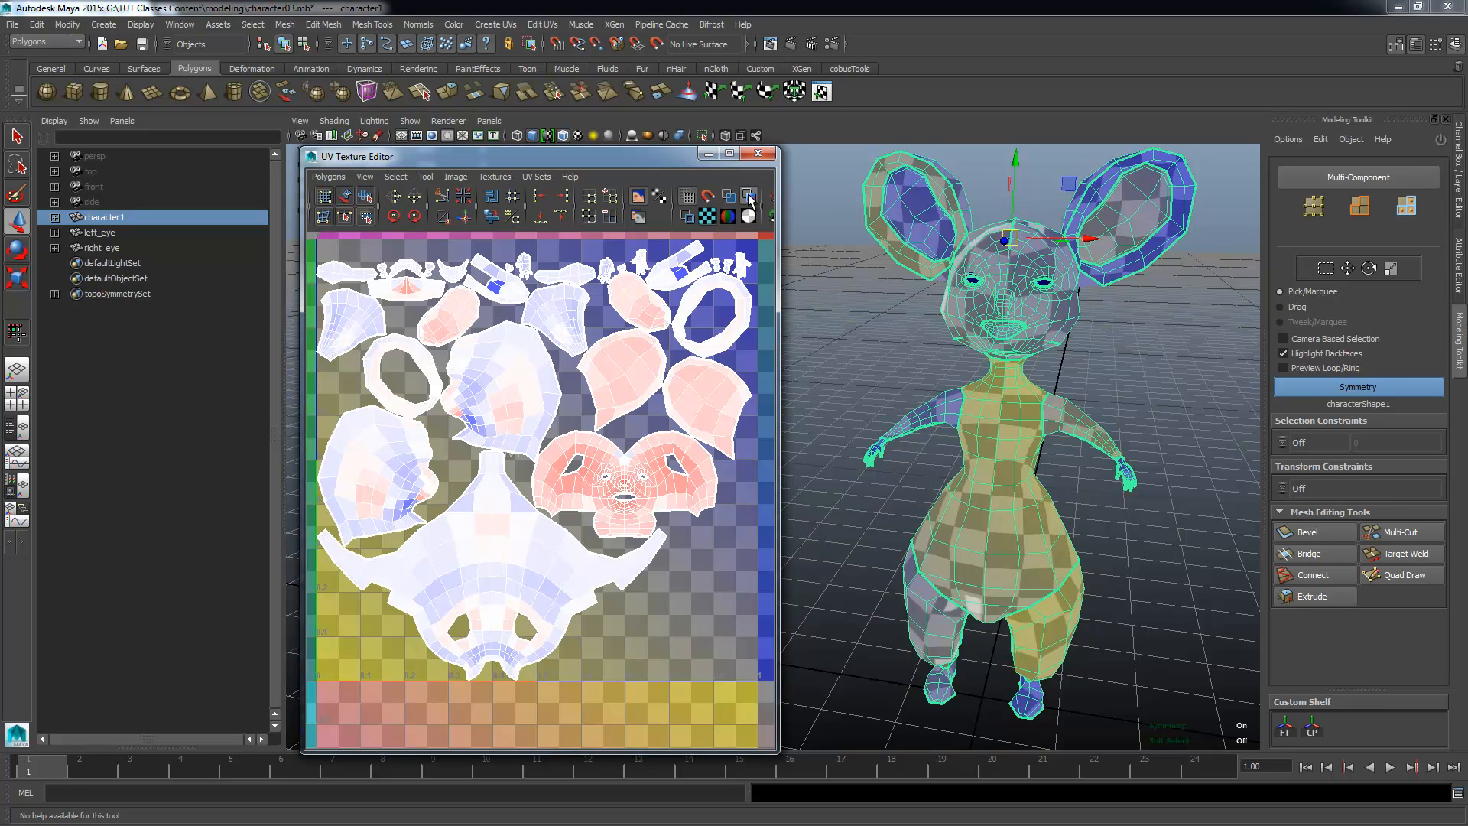
{"action": "left_click", "coordinate": [707, 217]}
{"action": "left_click", "coordinate": [707, 218]}
{"action": "left_click", "coordinate": [708, 219]}
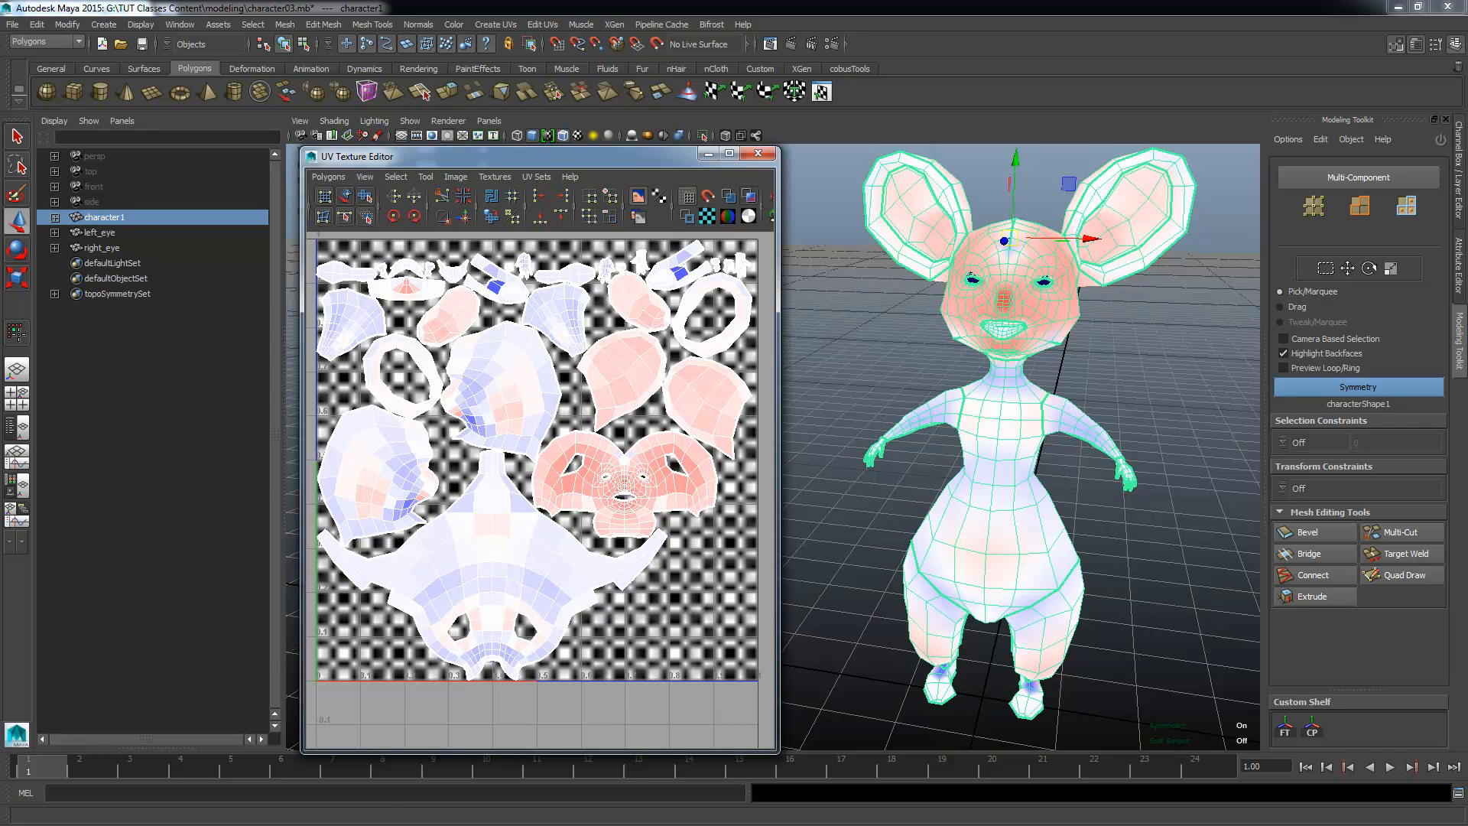
Step: Switch to the browser, open the numbered colour grid UvIMG2.jpg full size from the "test textures" image results, and return to Maya
{"action": "key", "text": "alt+Tab"}
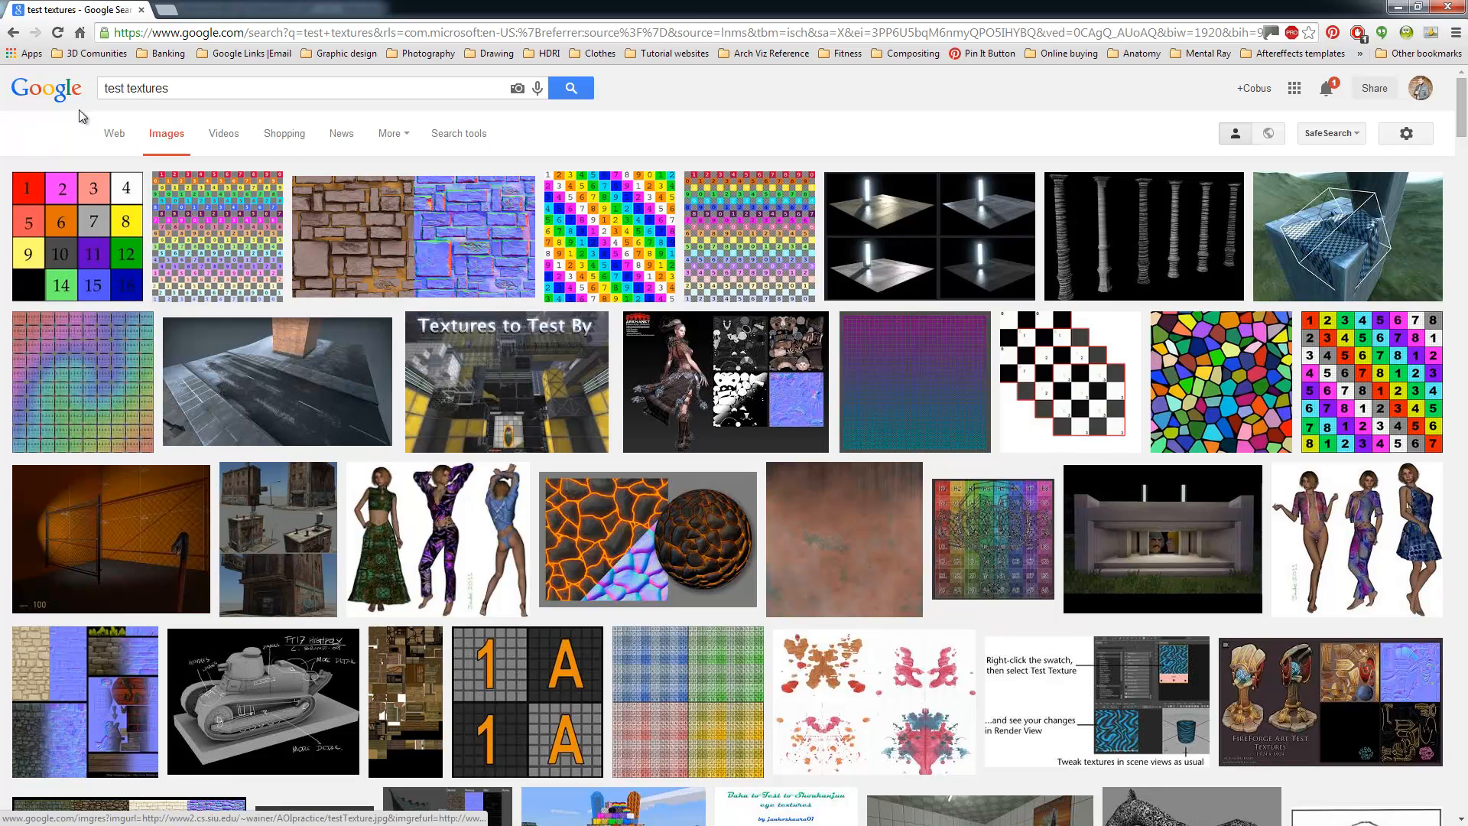
{"action": "left_click_drag", "start_coordinate": [183, 90], "coordinate": [100, 114]}
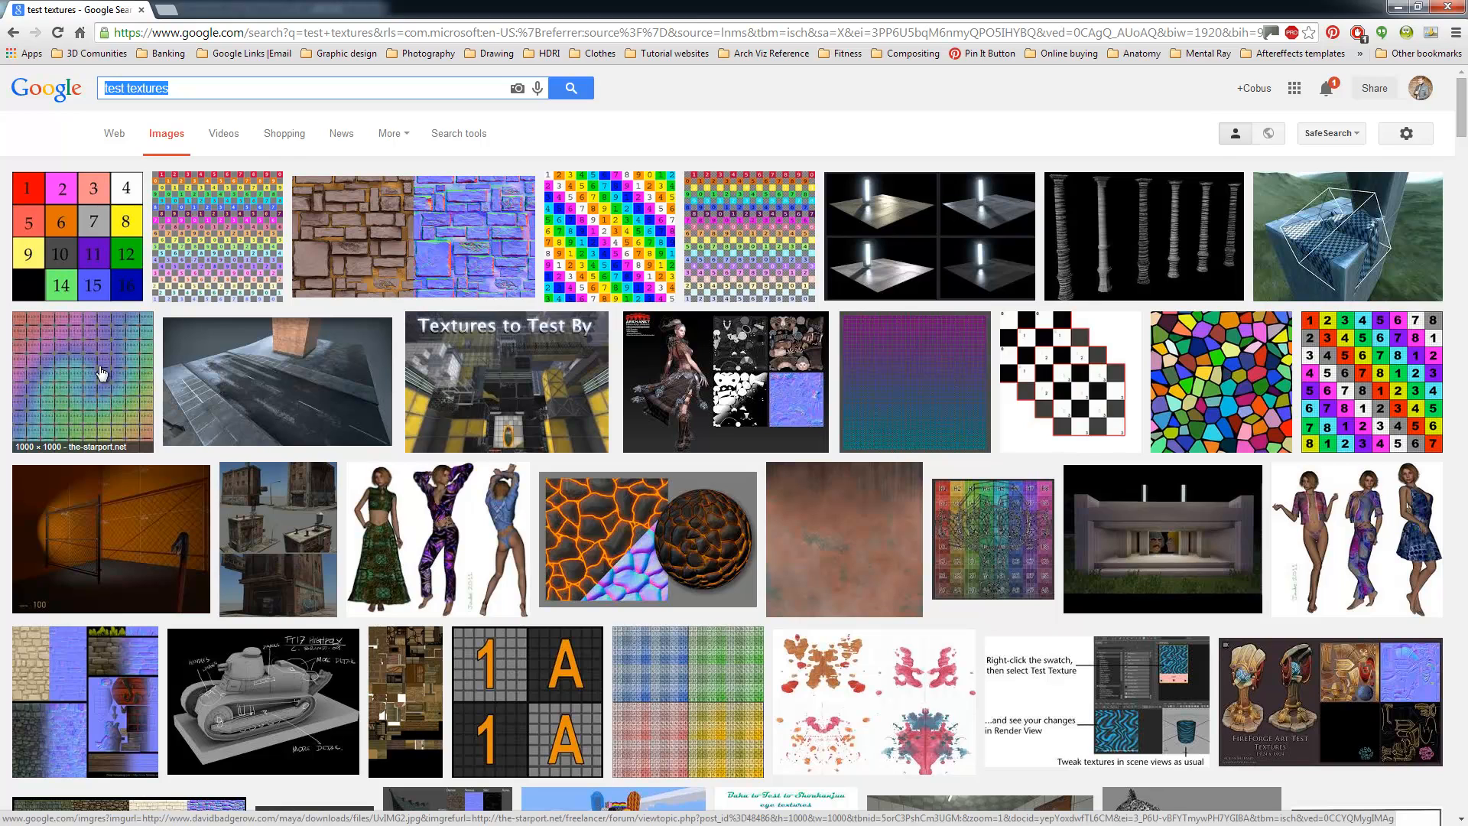
{"action": "left_click", "coordinate": [82, 388]}
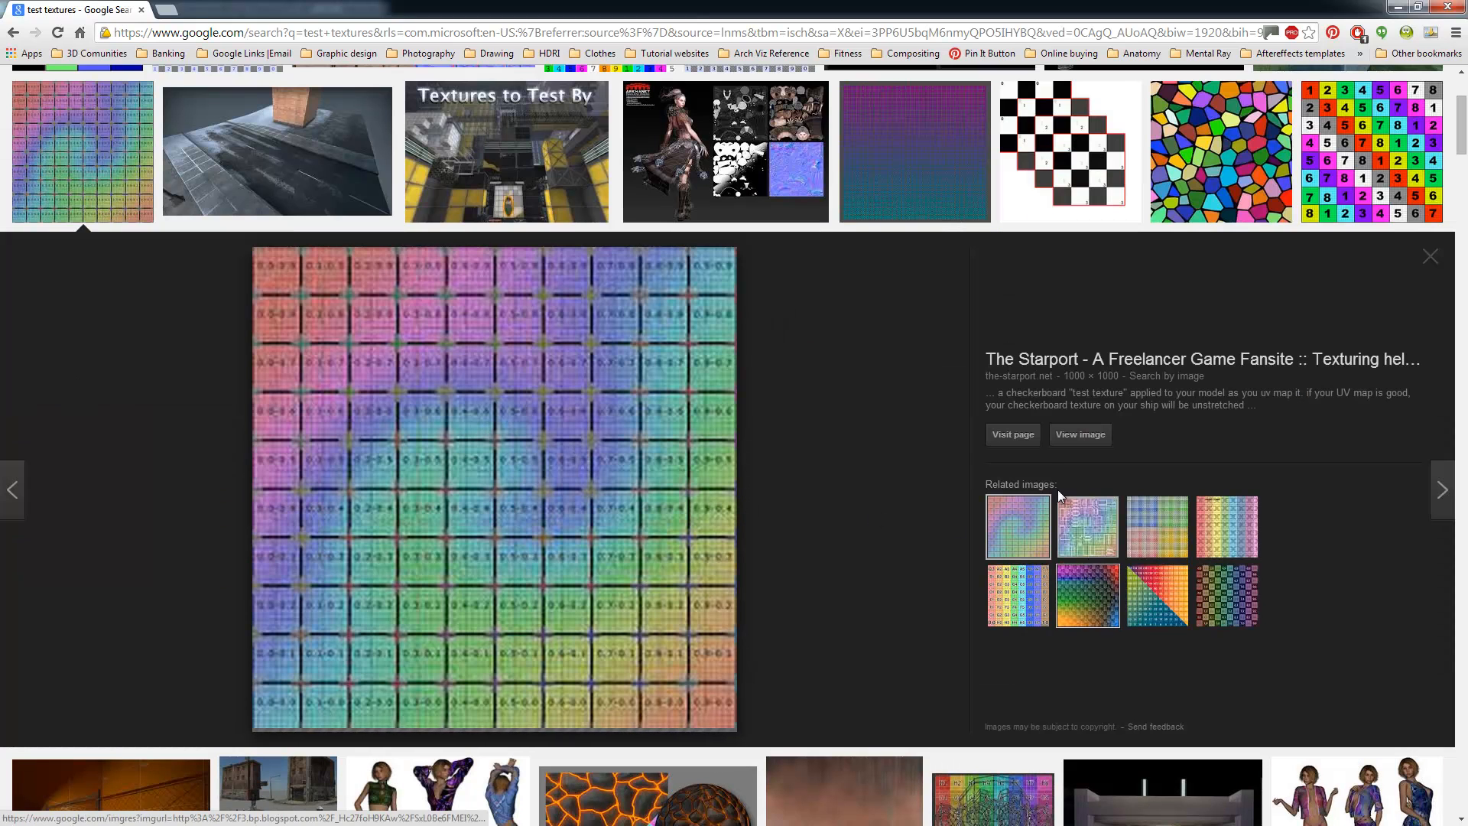
{"action": "left_click", "coordinate": [1069, 441]}
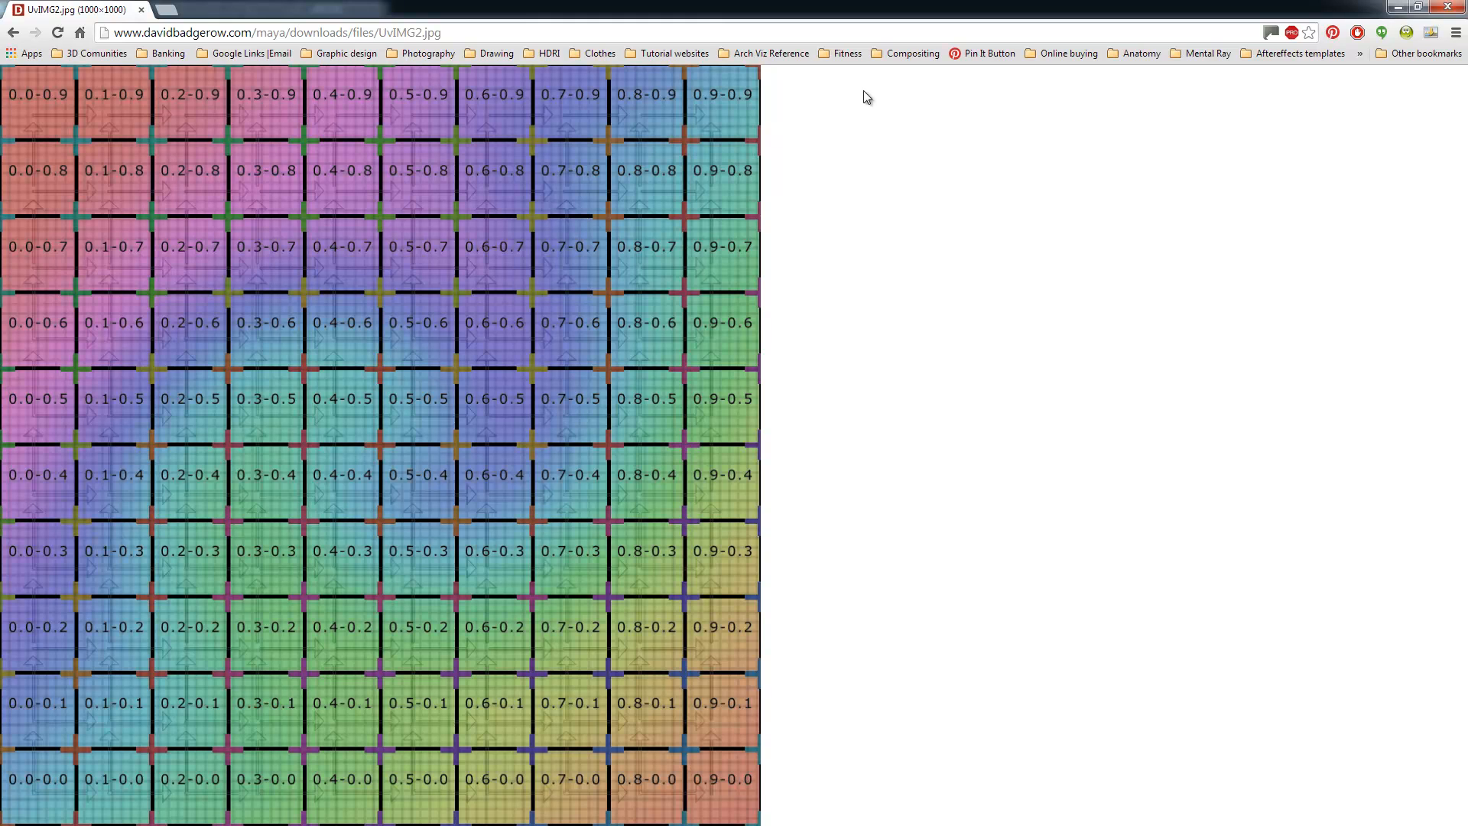
{"action": "left_click", "coordinate": [1405, 11]}
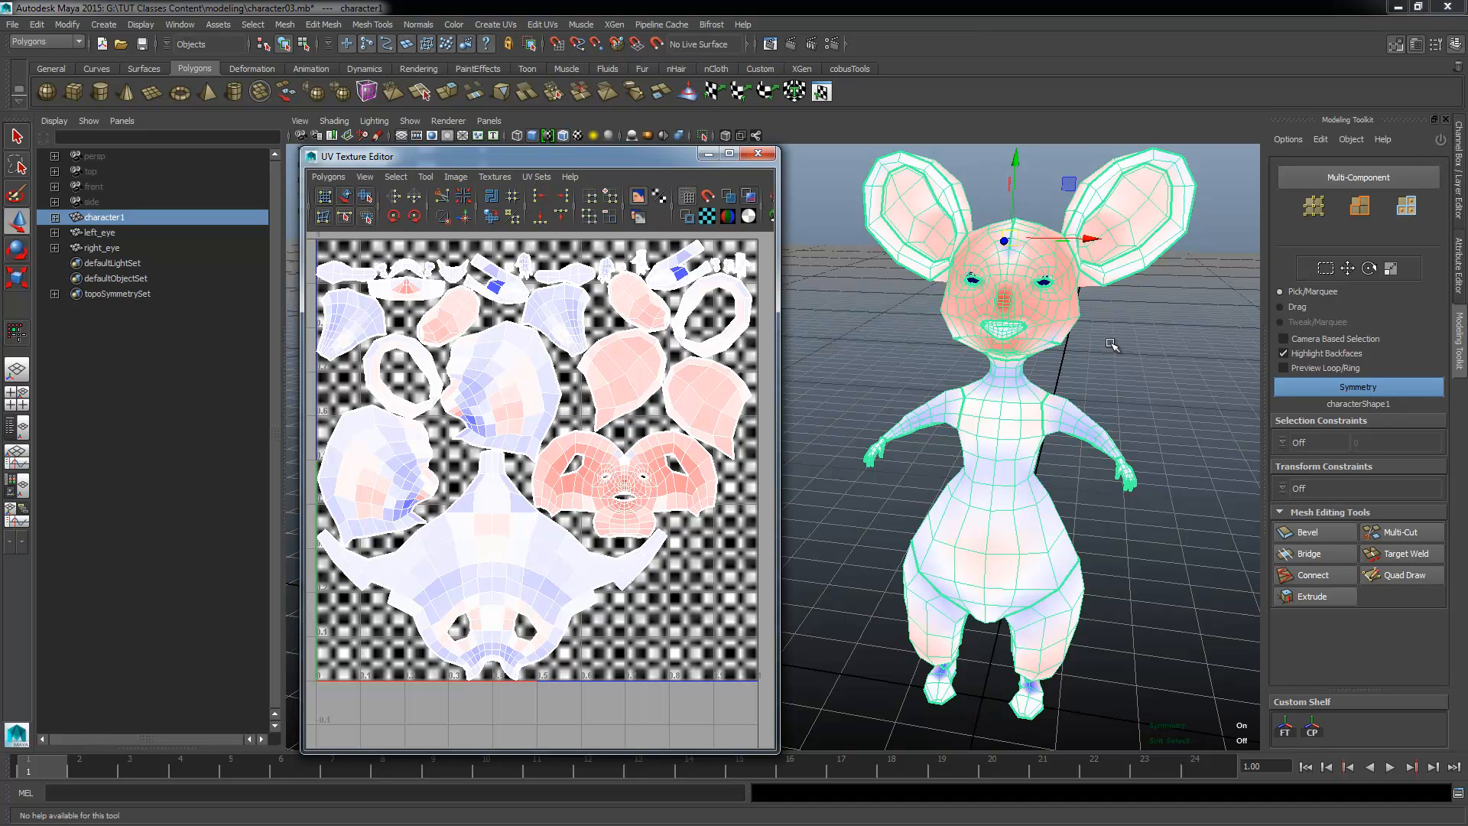
Step: Turn off the checkered tiles and the UV distortion shading so the character shows its assigned coloured checker texture
{"action": "left_click_drag", "start_coordinate": [1014, 399], "coordinate": [1046, 374], "text": "alt"}
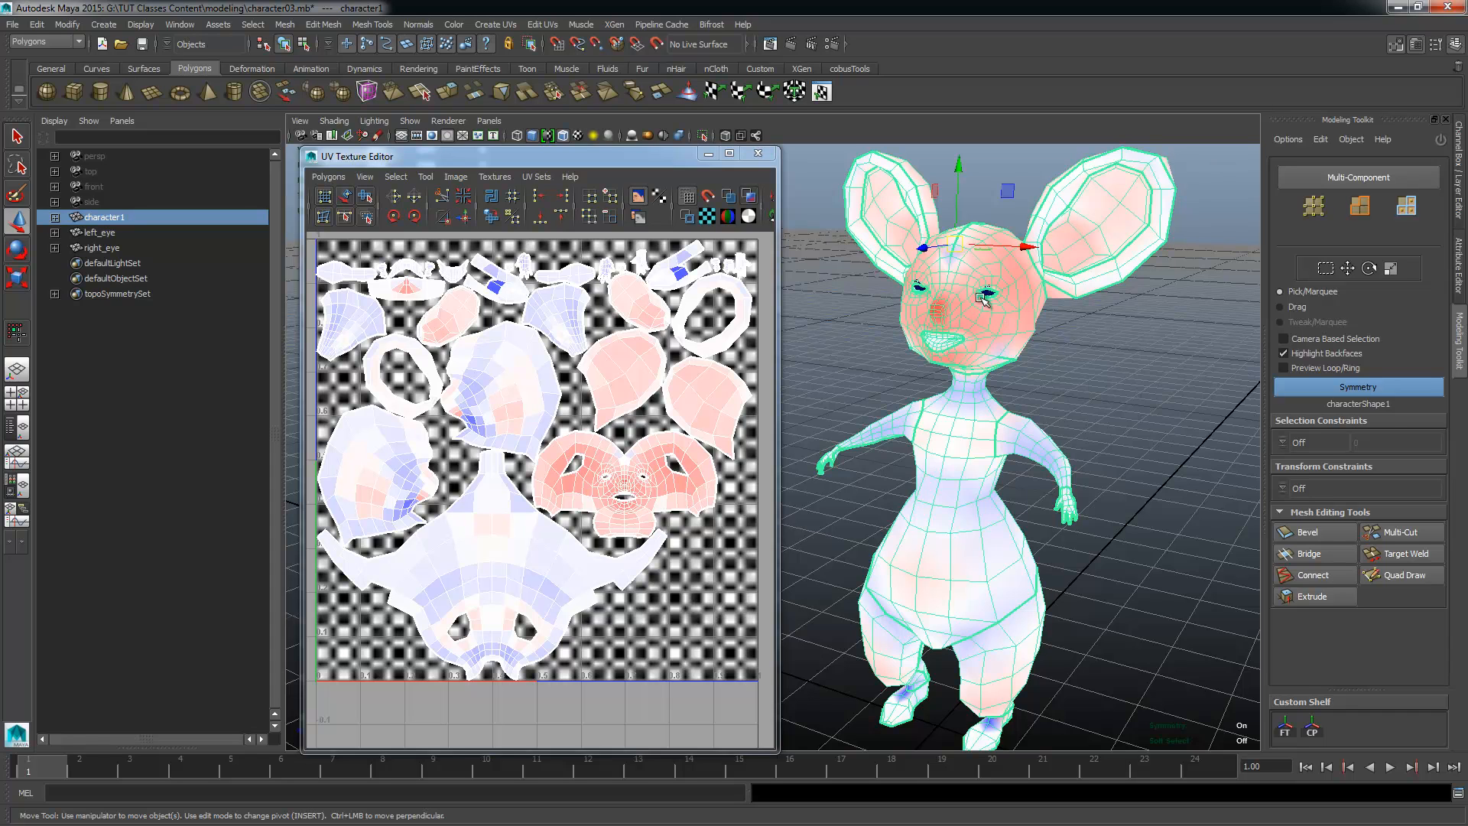
{"action": "right_click_drag", "start_coordinate": [976, 298], "coordinate": [1031, 269]}
{"action": "left_click_drag", "start_coordinate": [994, 369], "coordinate": [994, 382], "text": "alt"}
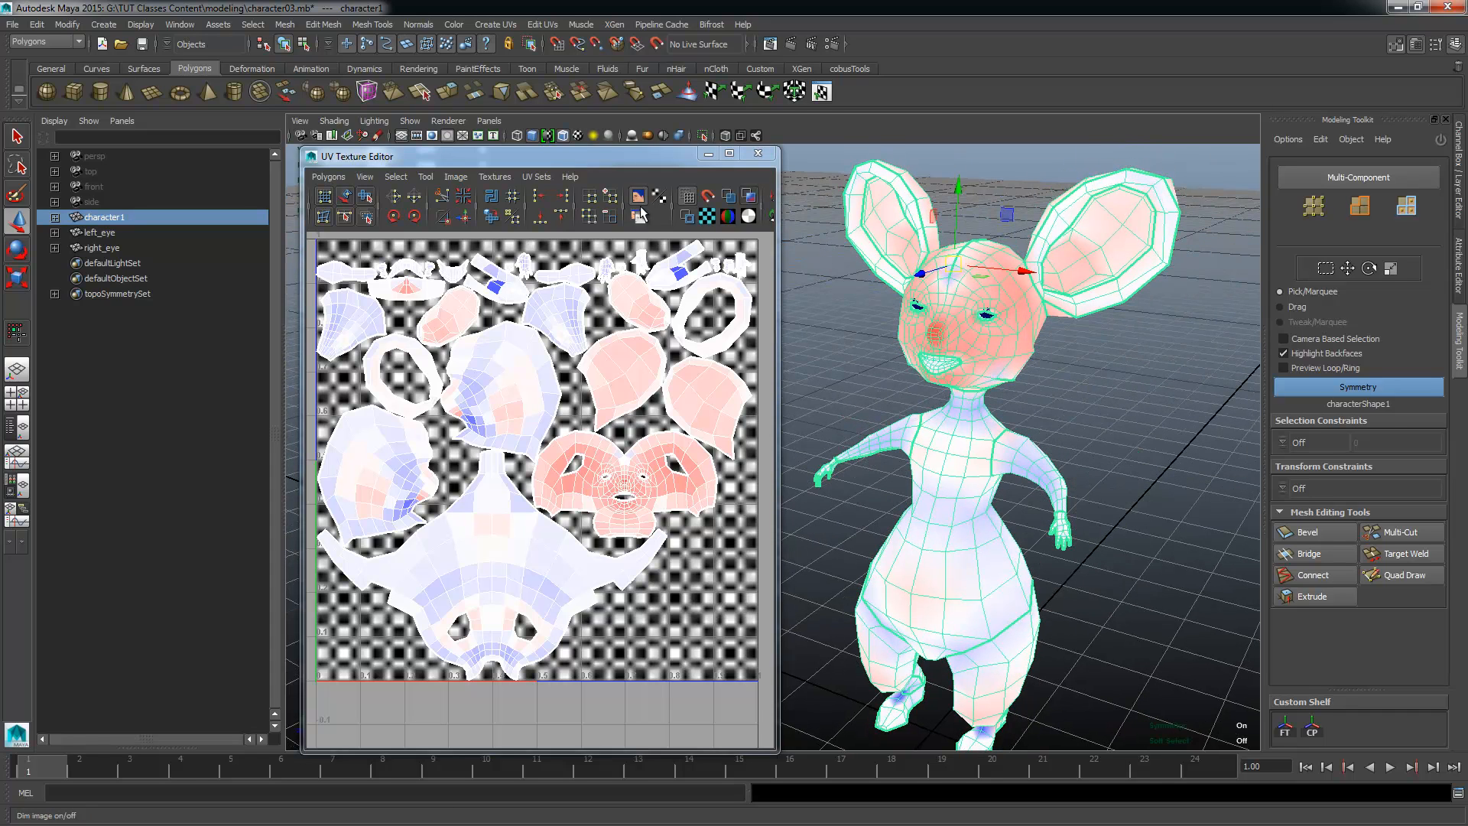
{"action": "left_click", "coordinate": [707, 217]}
{"action": "left_click", "coordinate": [750, 196]}
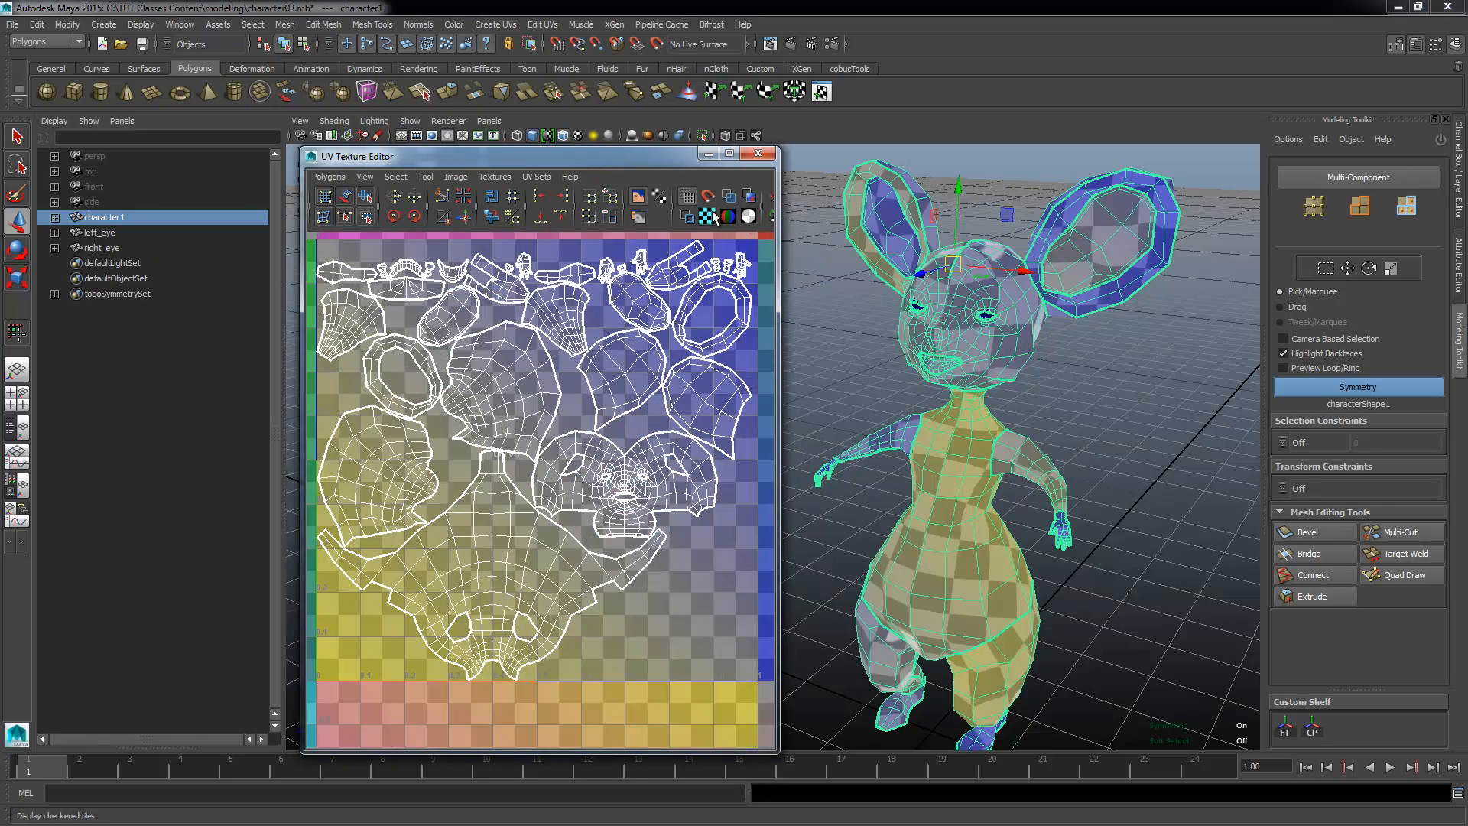
Step: Deselect the character and examine the thick texture border edges on its body, ears, eyes, mouth and neck
{"action": "left_click_drag", "start_coordinate": [982, 312], "coordinate": [1114, 343], "text": "alt"}
{"action": "left_click", "coordinate": [1123, 344]}
{"action": "right_click_drag", "start_coordinate": [1125, 341], "coordinate": [1118, 383], "text": "alt"}
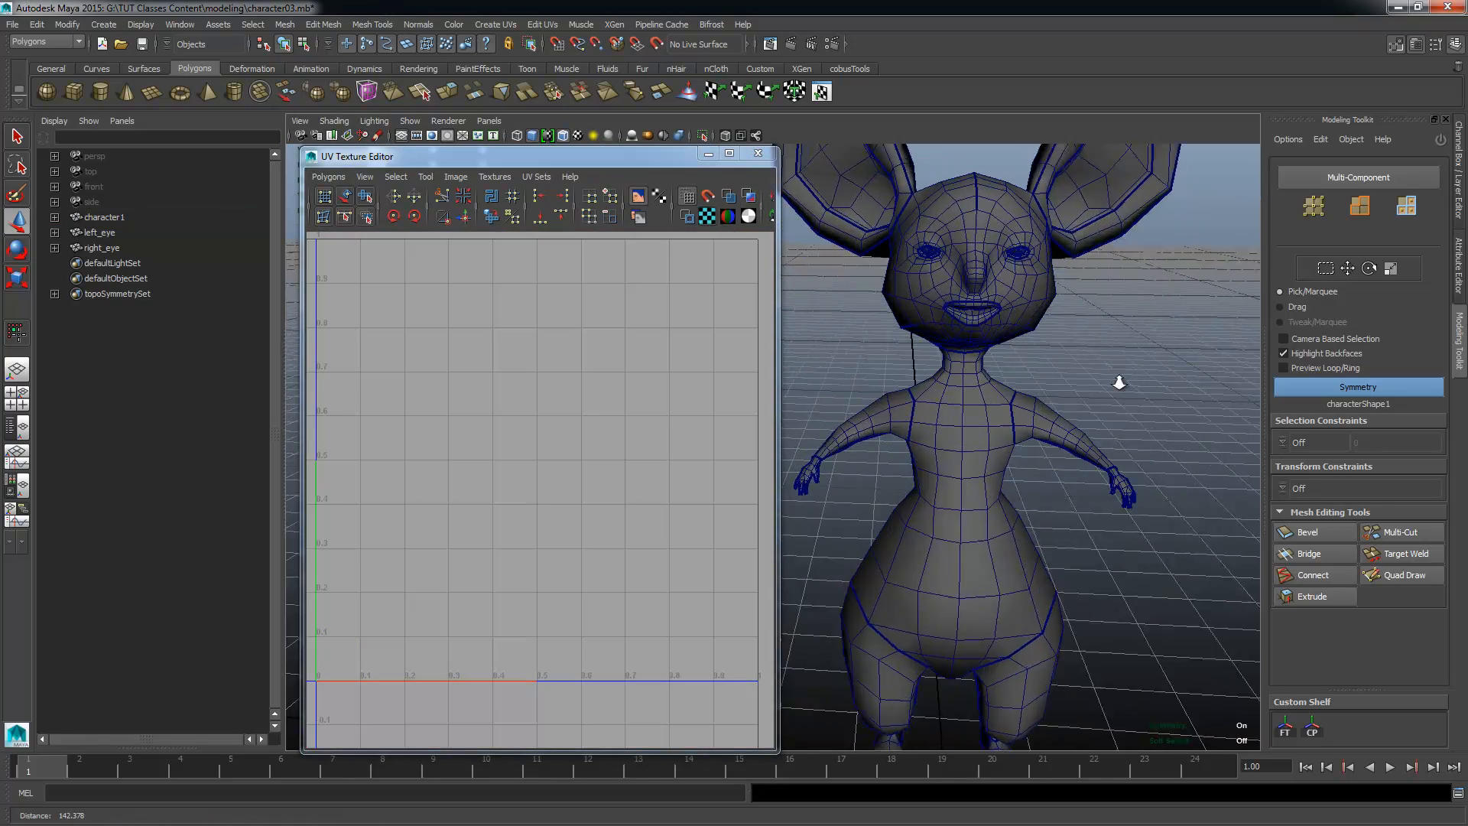
{"action": "left_click_drag", "start_coordinate": [1117, 383], "coordinate": [996, 406], "text": "alt"}
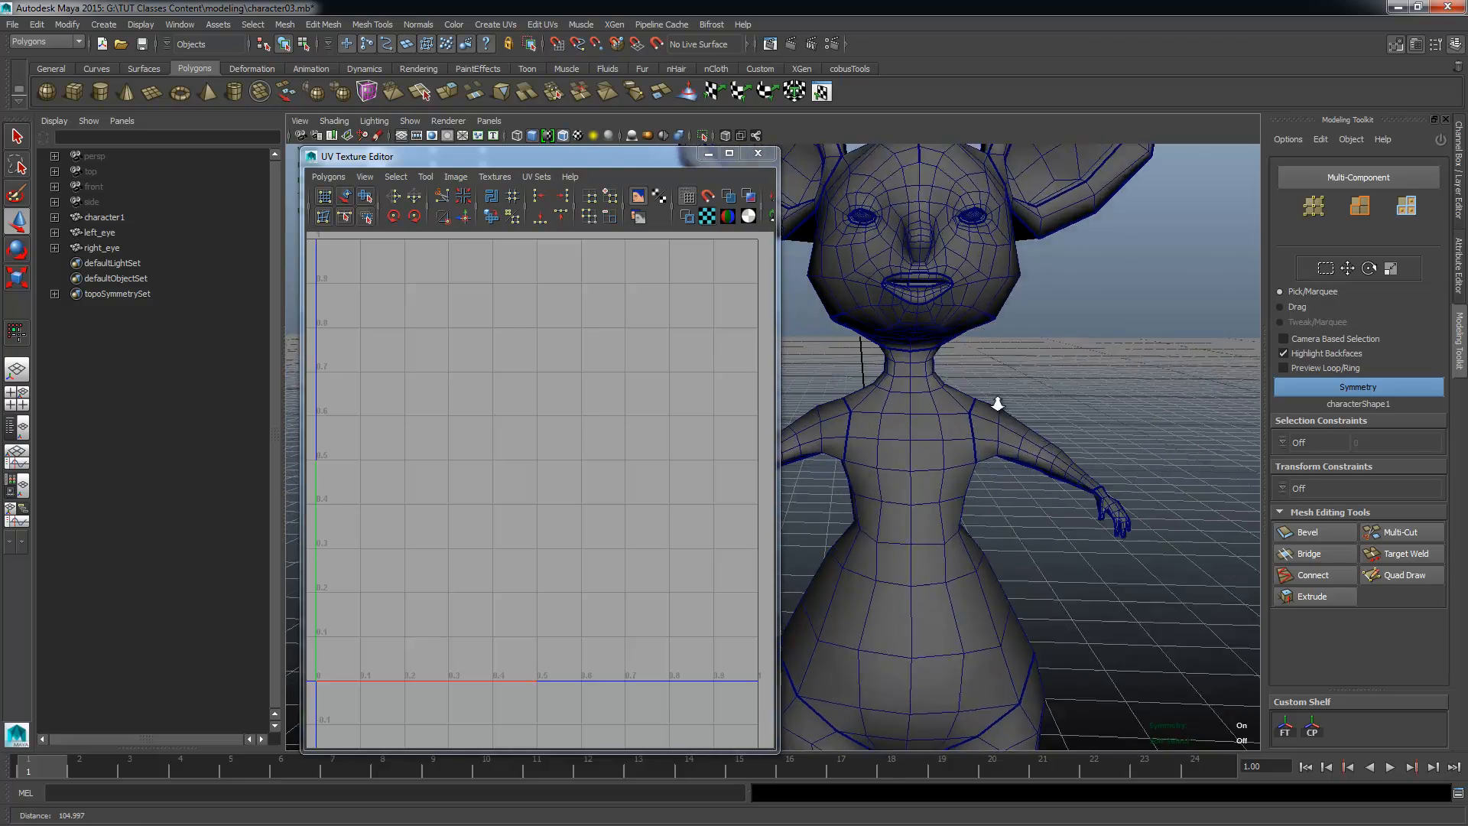
{"action": "middle_click_drag", "start_coordinate": [997, 406], "coordinate": [979, 449], "text": "alt"}
{"action": "right_click_drag", "start_coordinate": [980, 449], "coordinate": [1000, 462], "text": "alt"}
{"action": "middle_click_drag", "start_coordinate": [999, 462], "coordinate": [908, 540], "text": "alt"}
{"action": "right_click_drag", "start_coordinate": [863, 434], "coordinate": [994, 426], "text": "alt"}
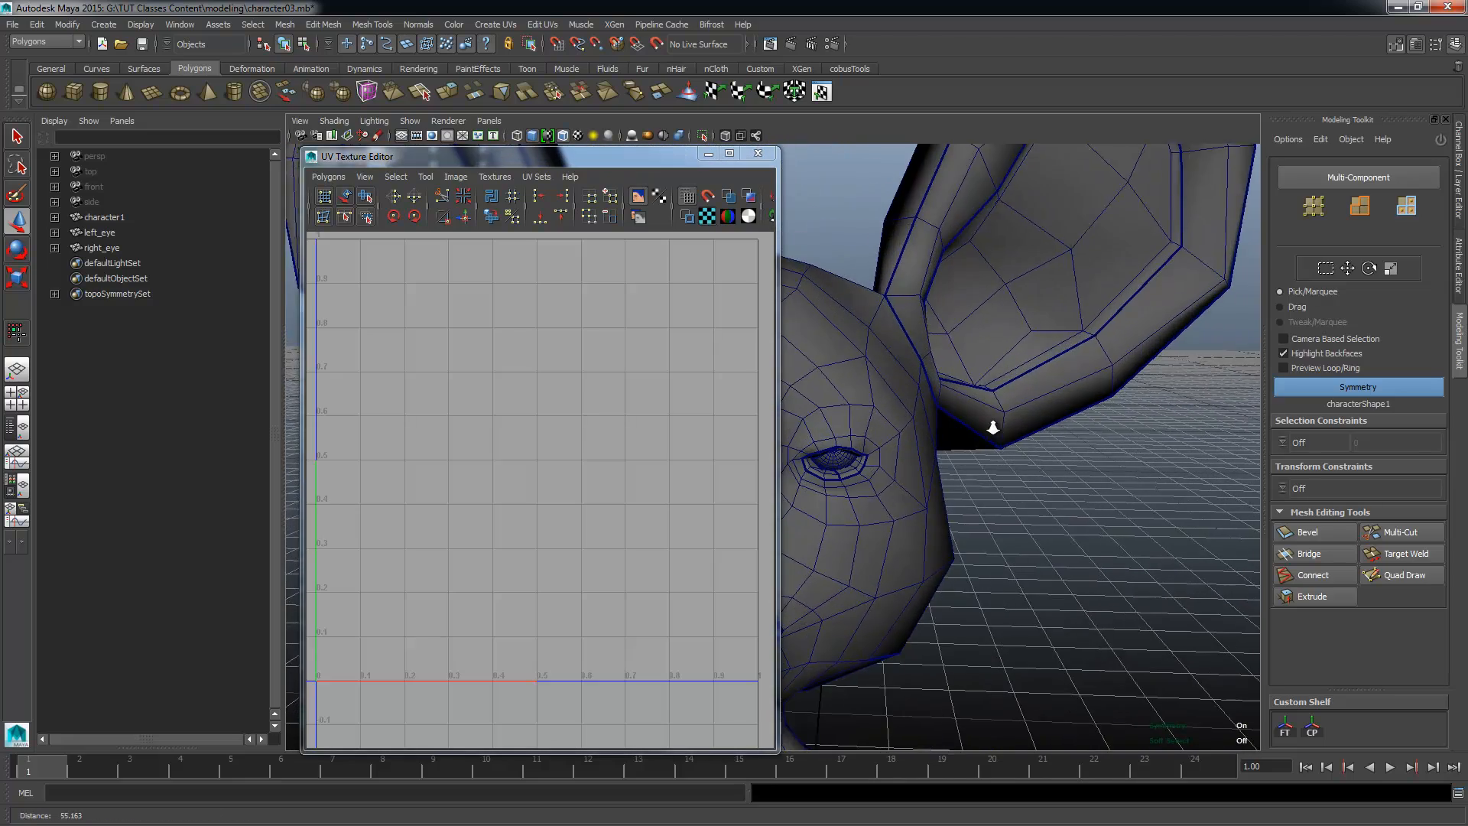
{"action": "middle_click_drag", "start_coordinate": [1002, 295], "coordinate": [898, 413], "text": "alt"}
{"action": "left_click_drag", "start_coordinate": [898, 413], "coordinate": [958, 338], "text": "alt"}
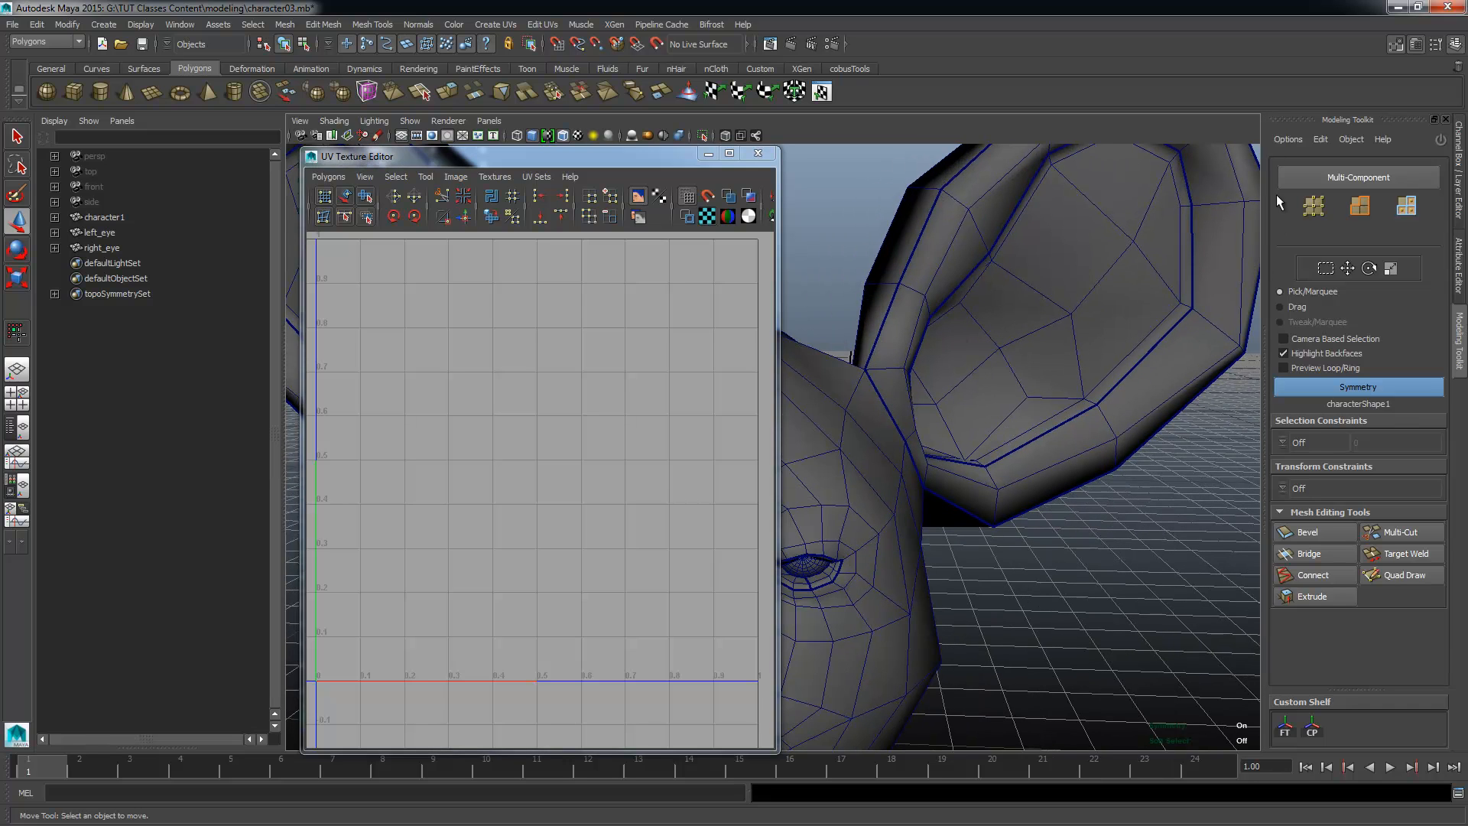
{"action": "left_click_drag", "start_coordinate": [929, 537], "coordinate": [984, 303], "text": "alt"}
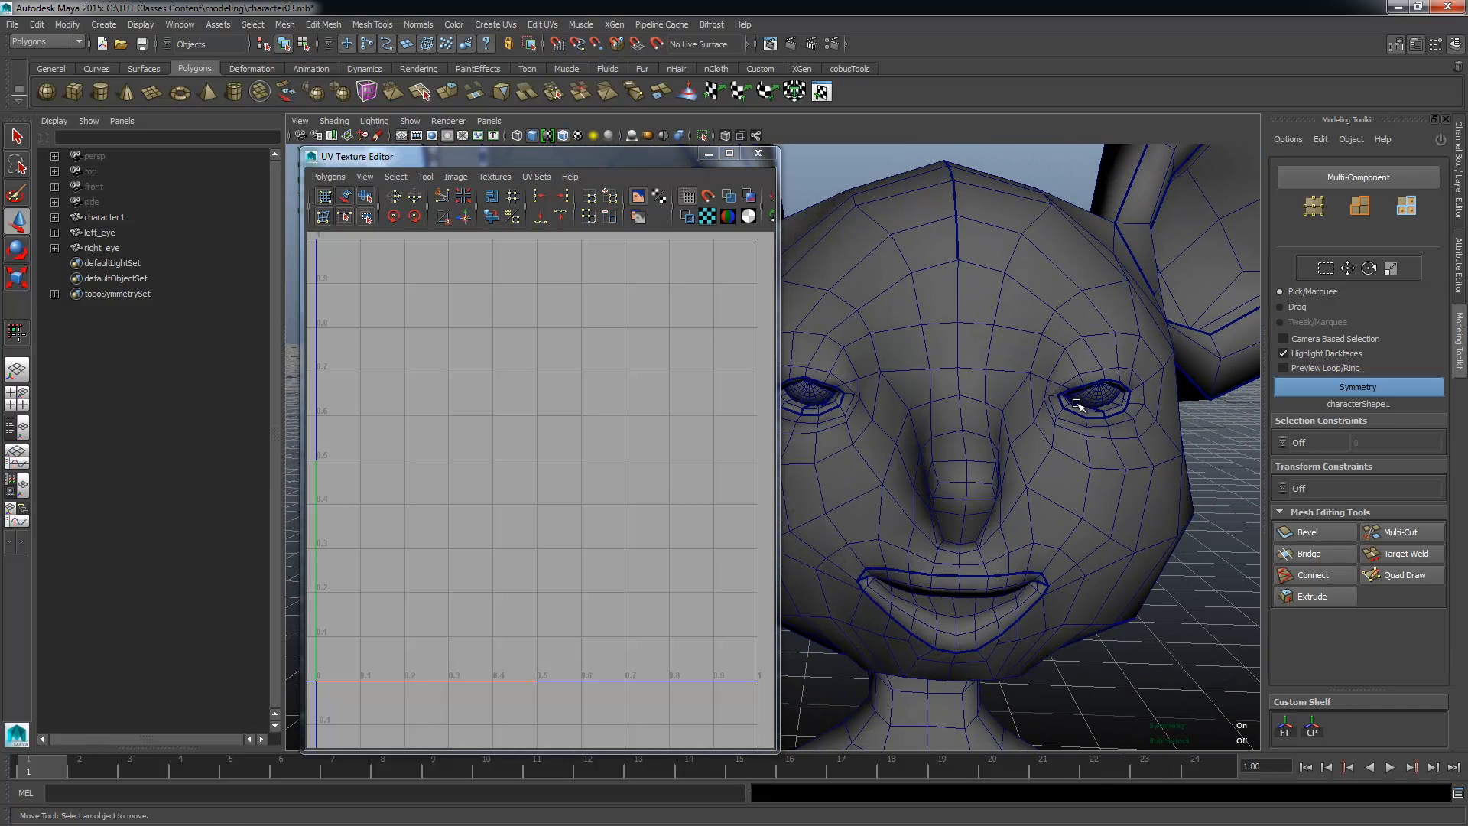
{"action": "middle_click_drag", "start_coordinate": [1035, 561], "coordinate": [1025, 457], "text": "alt"}
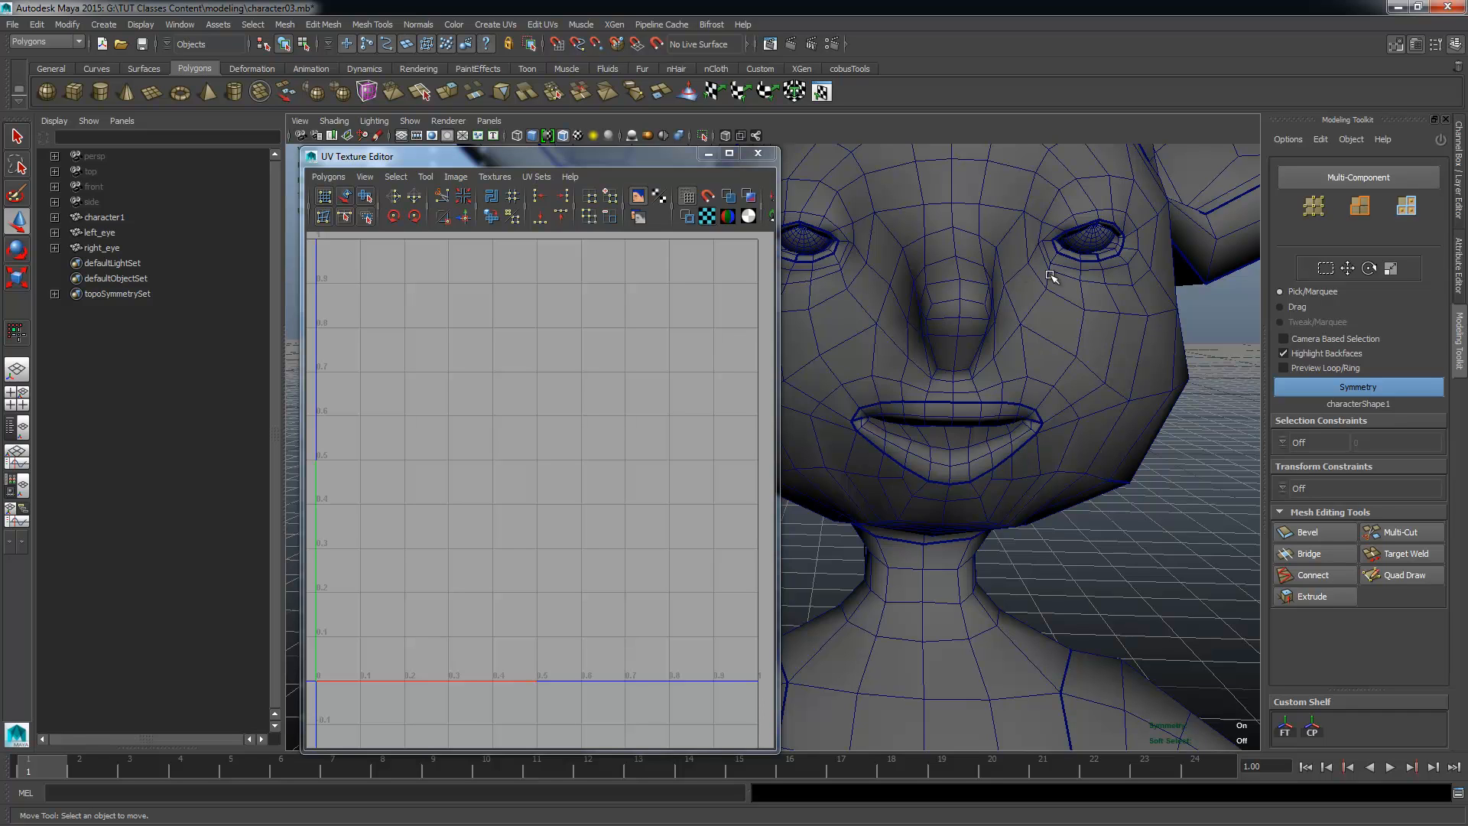
{"action": "middle_click_drag", "start_coordinate": [1010, 396], "coordinate": [1013, 333], "text": "alt"}
Step: Select the cheek face below the eye on both sides of the head using symmetry and delete the faces
{"action": "left_click", "coordinate": [1105, 251]}
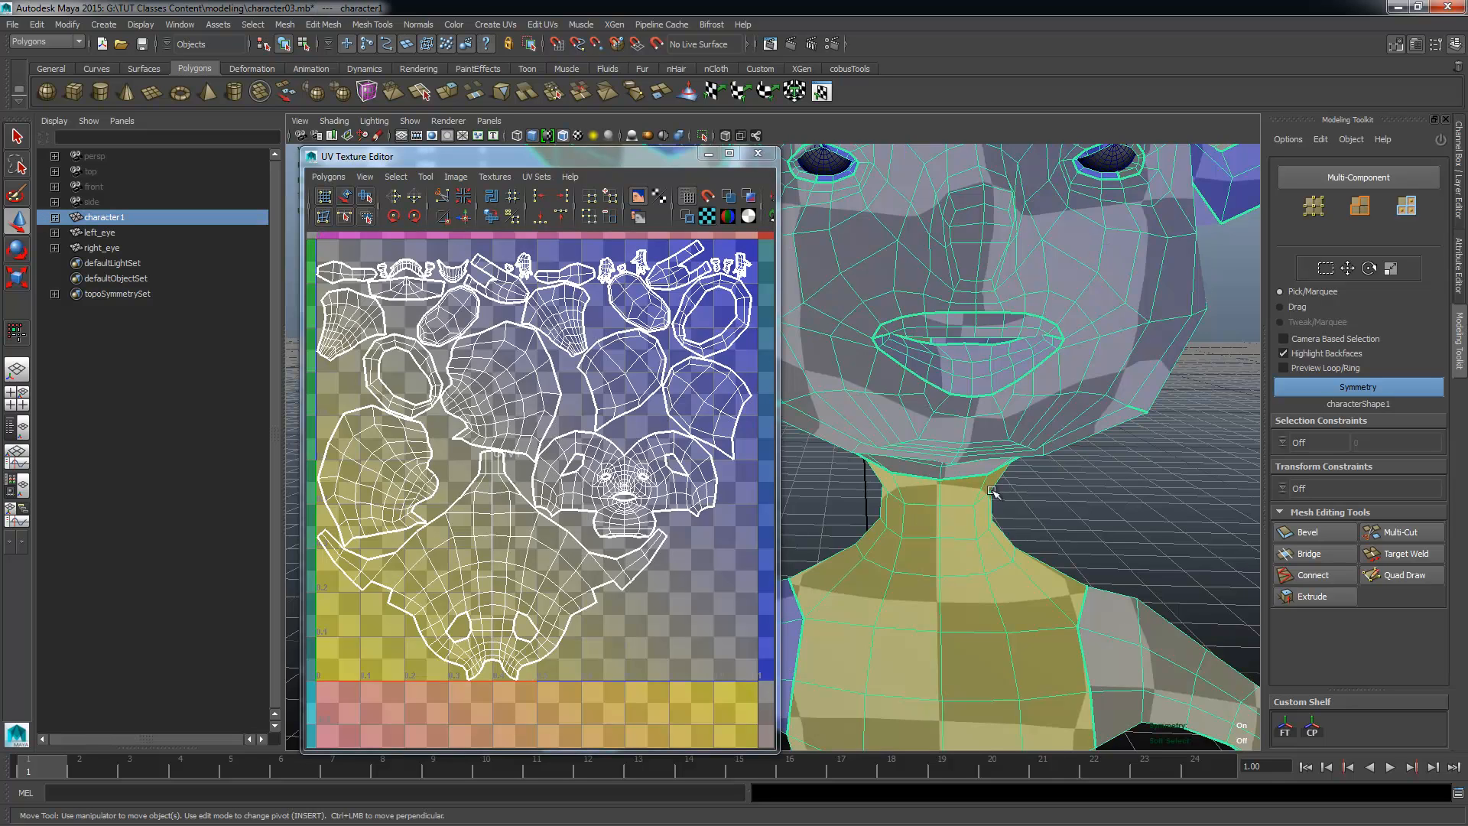
{"action": "left_click_drag", "start_coordinate": [1107, 390], "coordinate": [1055, 410], "text": "alt"}
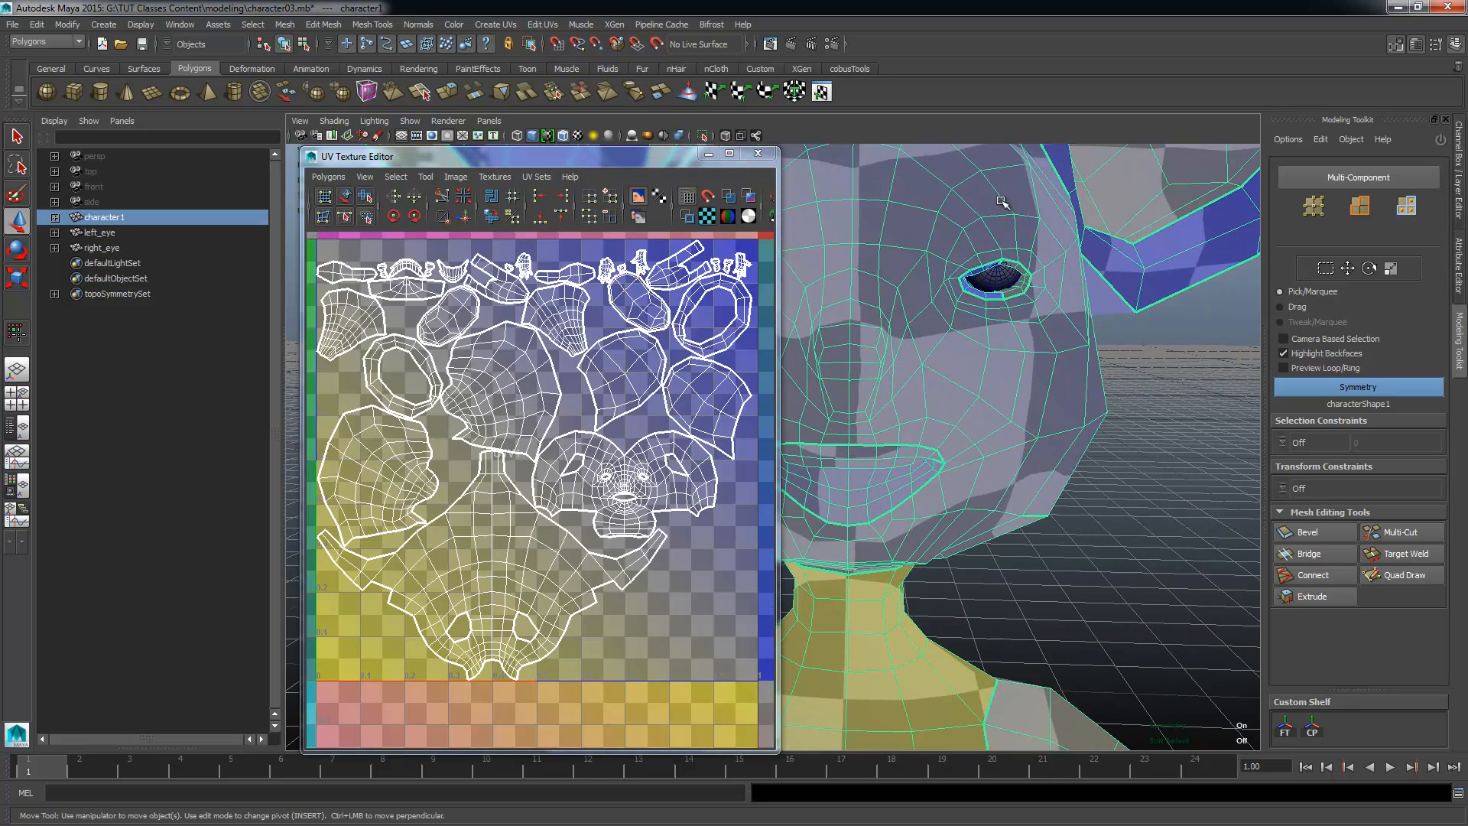
{"action": "right_click_drag", "start_coordinate": [1006, 407], "coordinate": [1006, 451]}
{"action": "left_click", "coordinate": [1008, 392]}
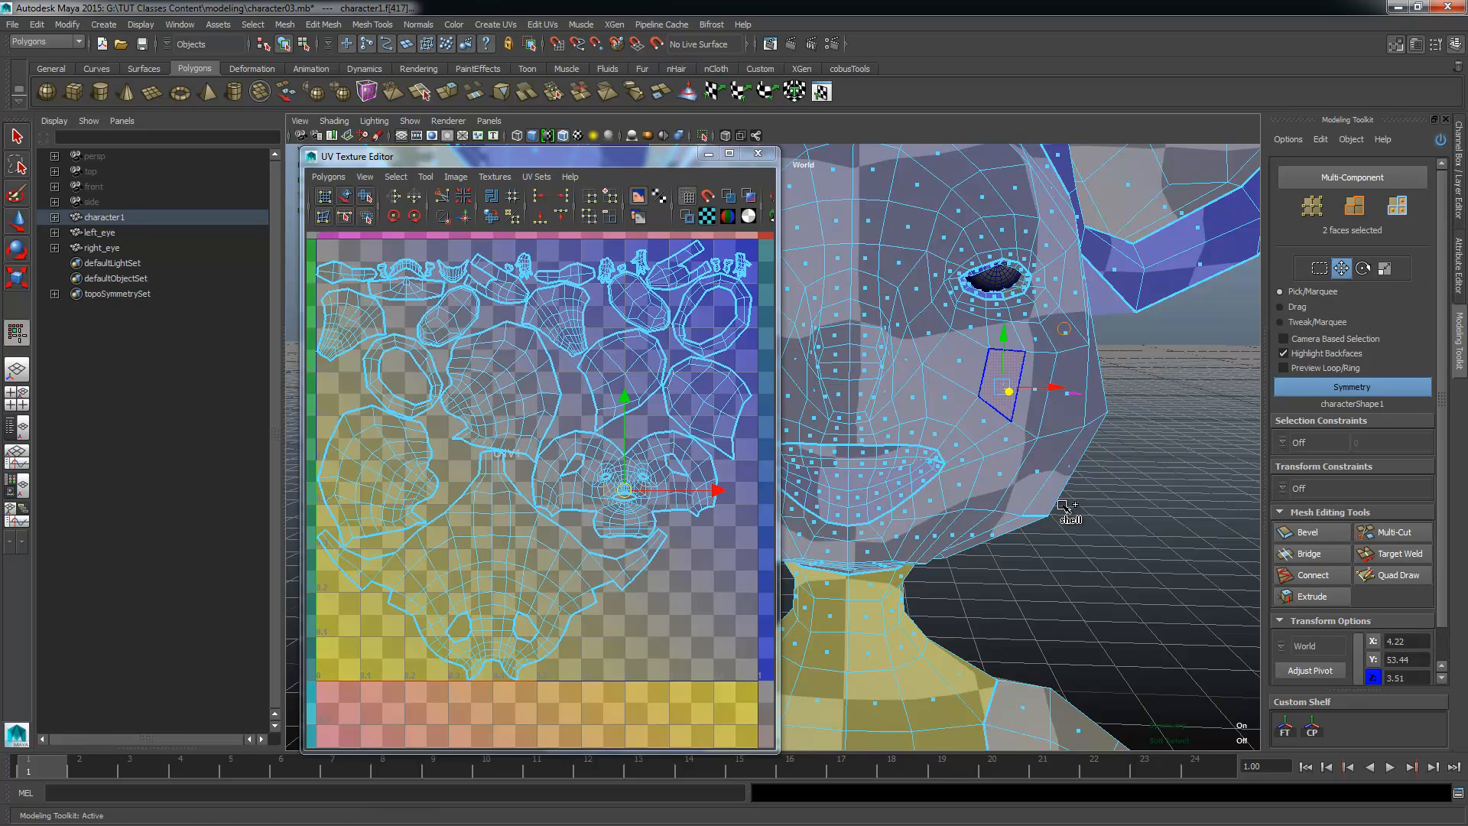
{"action": "right_click_drag", "start_coordinate": [960, 484], "coordinate": [1043, 429], "text": "alt"}
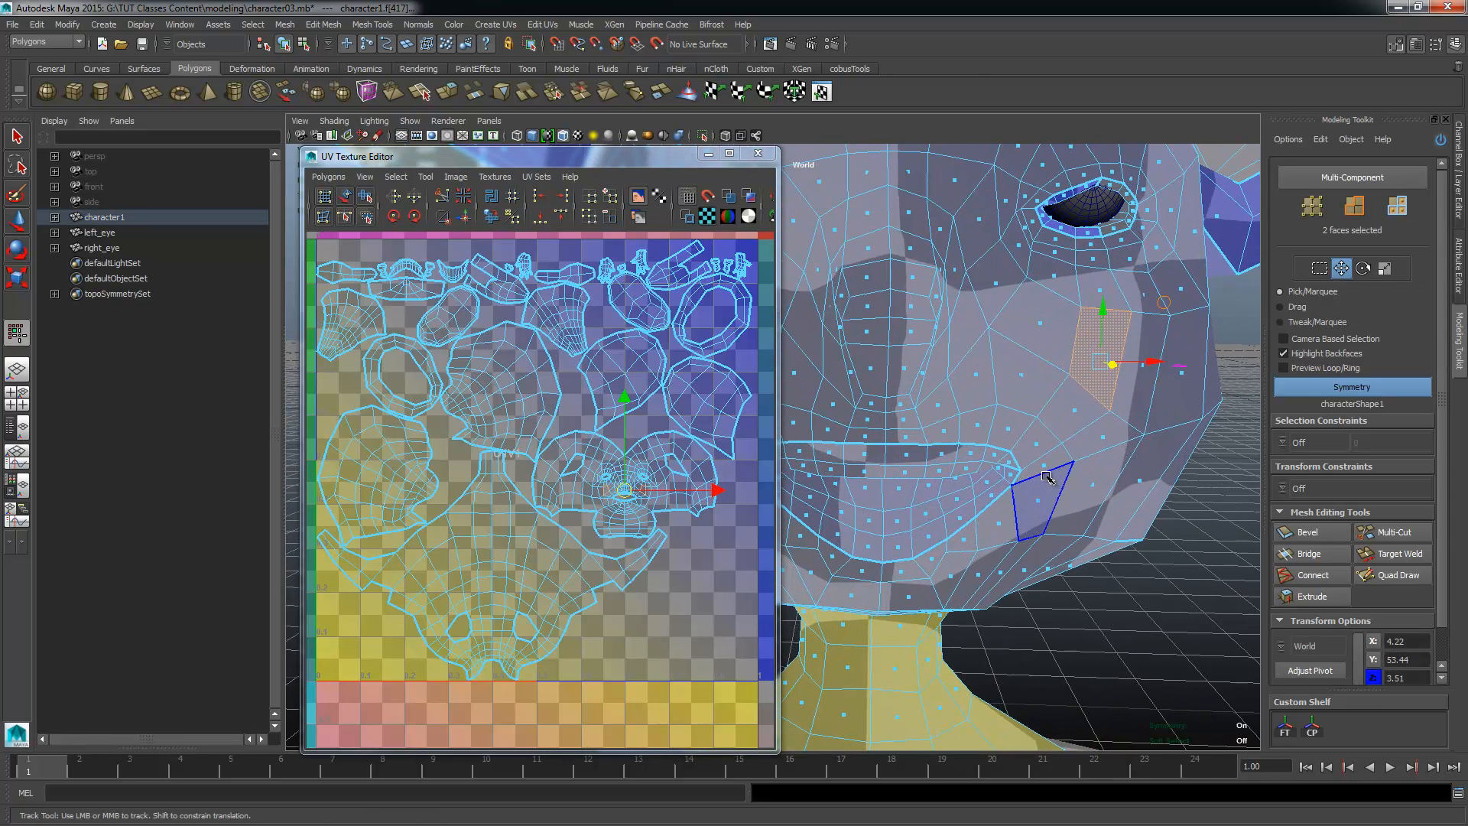
{"action": "middle_click_drag", "start_coordinate": [1043, 429], "coordinate": [918, 519], "text": "alt"}
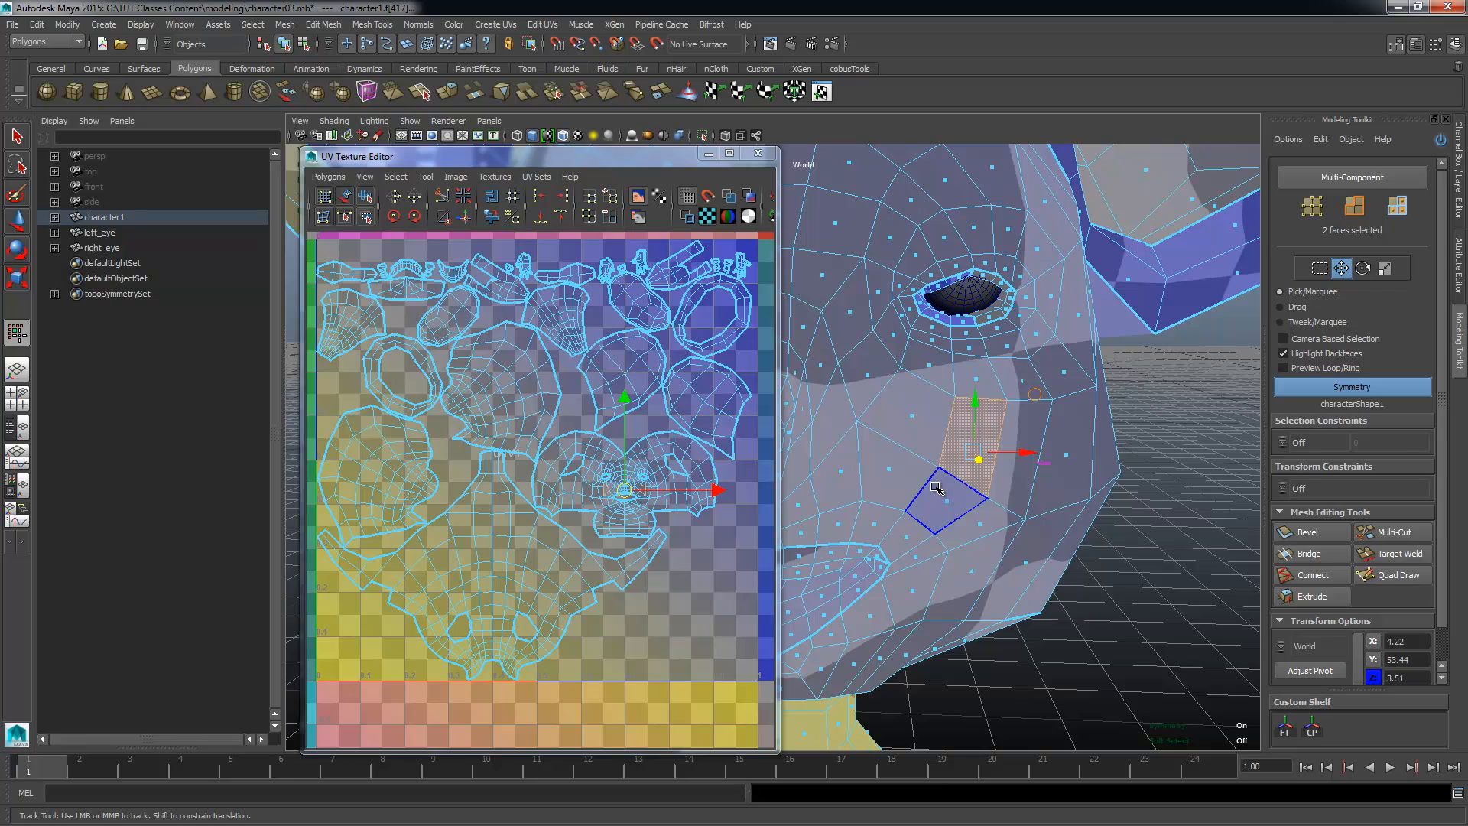
{"action": "key", "text": "Delete"}
Step: Deselect the mesh and examine the thick border edges around the holes in the cheeks and across the rest of the face
{"action": "left_click_drag", "start_coordinate": [939, 483], "coordinate": [952, 483], "text": "alt"}
{"action": "right_click_drag", "start_coordinate": [952, 483], "coordinate": [1116, 325], "text": "alt"}
{"action": "left_click", "coordinate": [1150, 483]}
{"action": "middle_click_drag", "start_coordinate": [1150, 485], "coordinate": [967, 427], "text": "alt"}
{"action": "left_click", "coordinate": [1134, 534]}
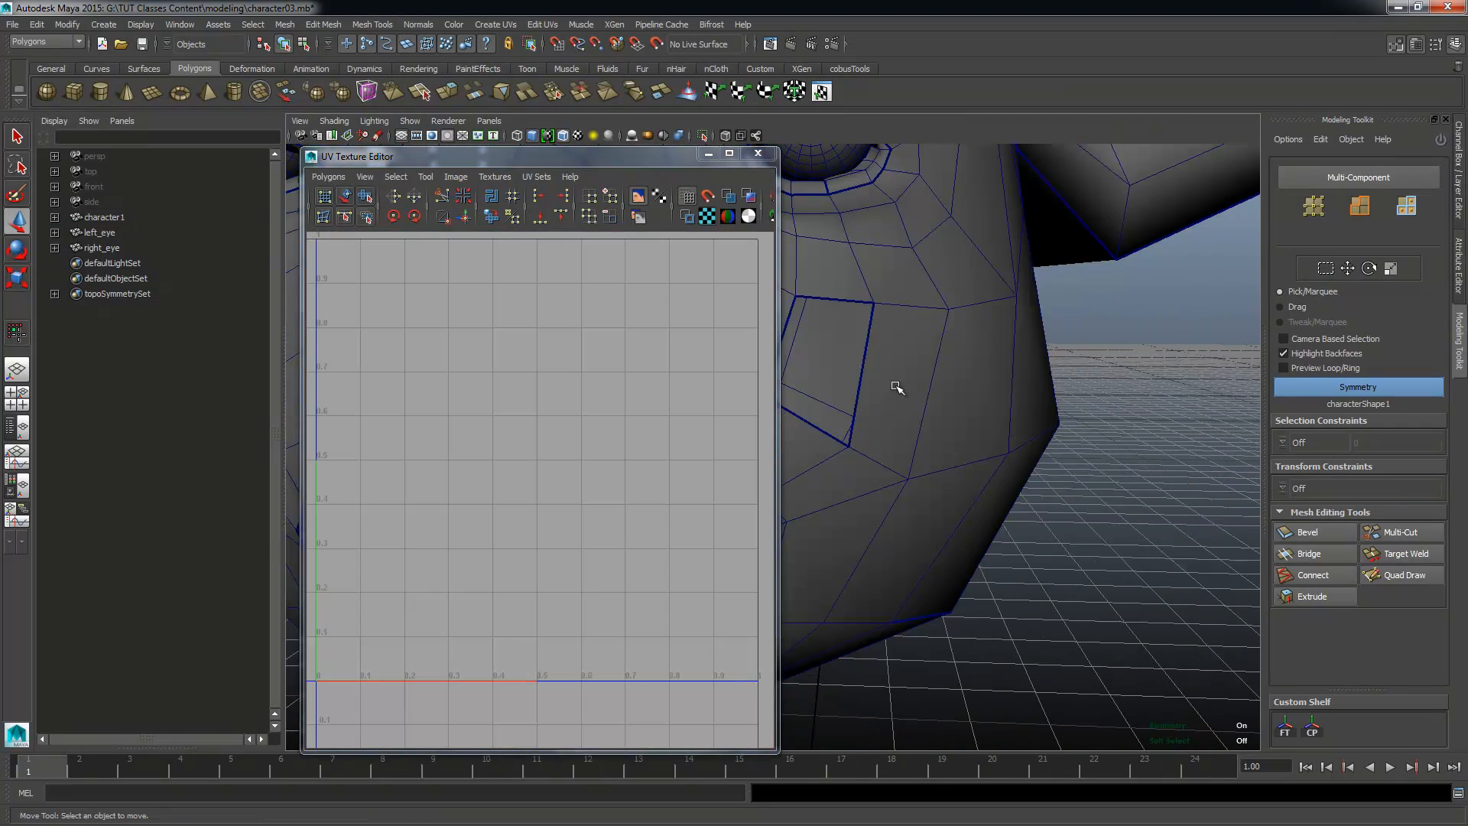
{"action": "middle_click_drag", "start_coordinate": [897, 386], "coordinate": [1029, 444], "text": "alt"}
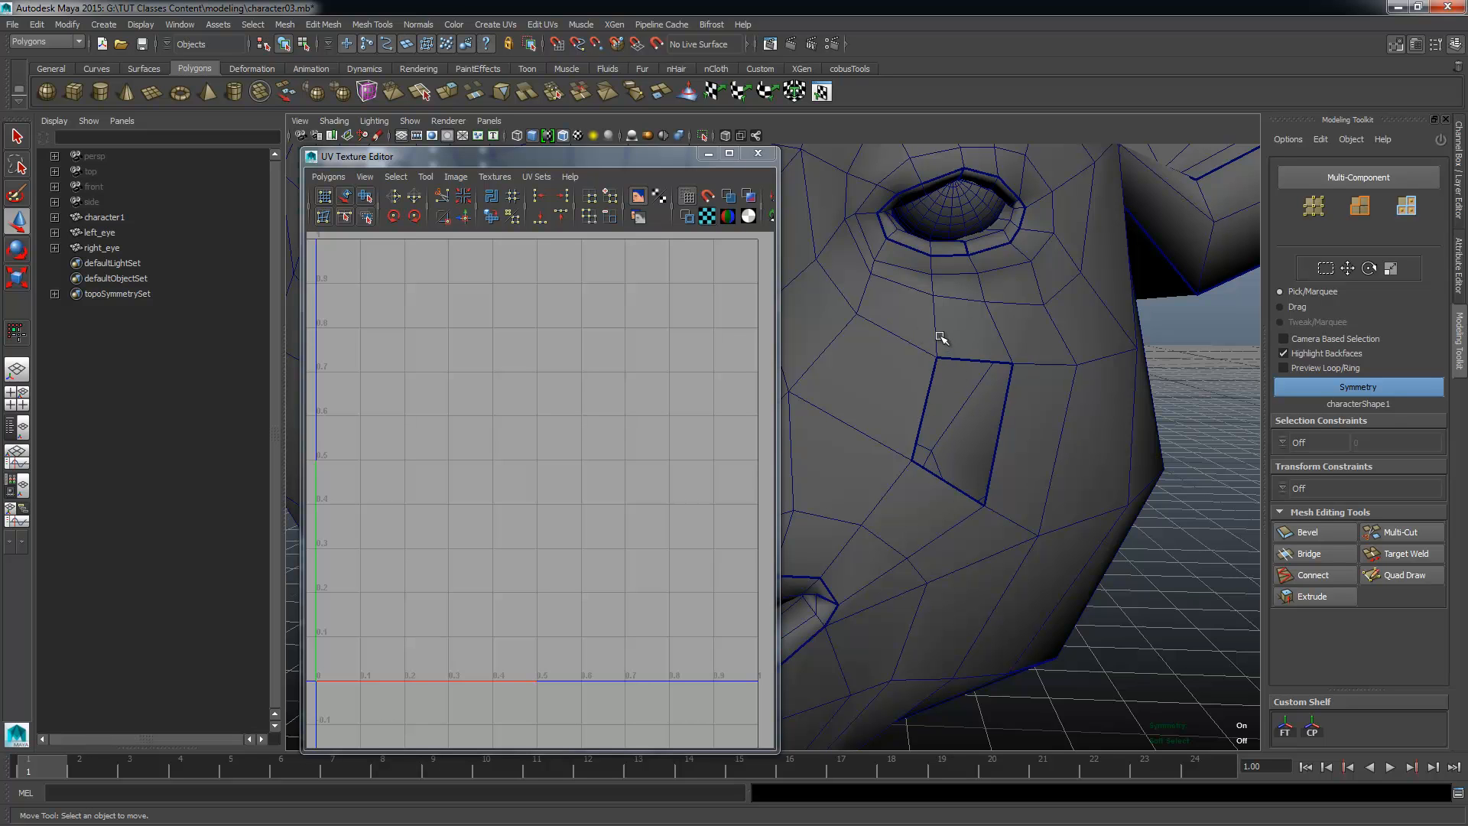
{"action": "left_click_drag", "start_coordinate": [1024, 442], "coordinate": [970, 514], "text": "alt"}
{"action": "right_click_drag", "start_coordinate": [956, 520], "coordinate": [1021, 527], "text": "alt"}
{"action": "right_click_drag", "start_coordinate": [1160, 498], "coordinate": [993, 442], "text": "alt"}
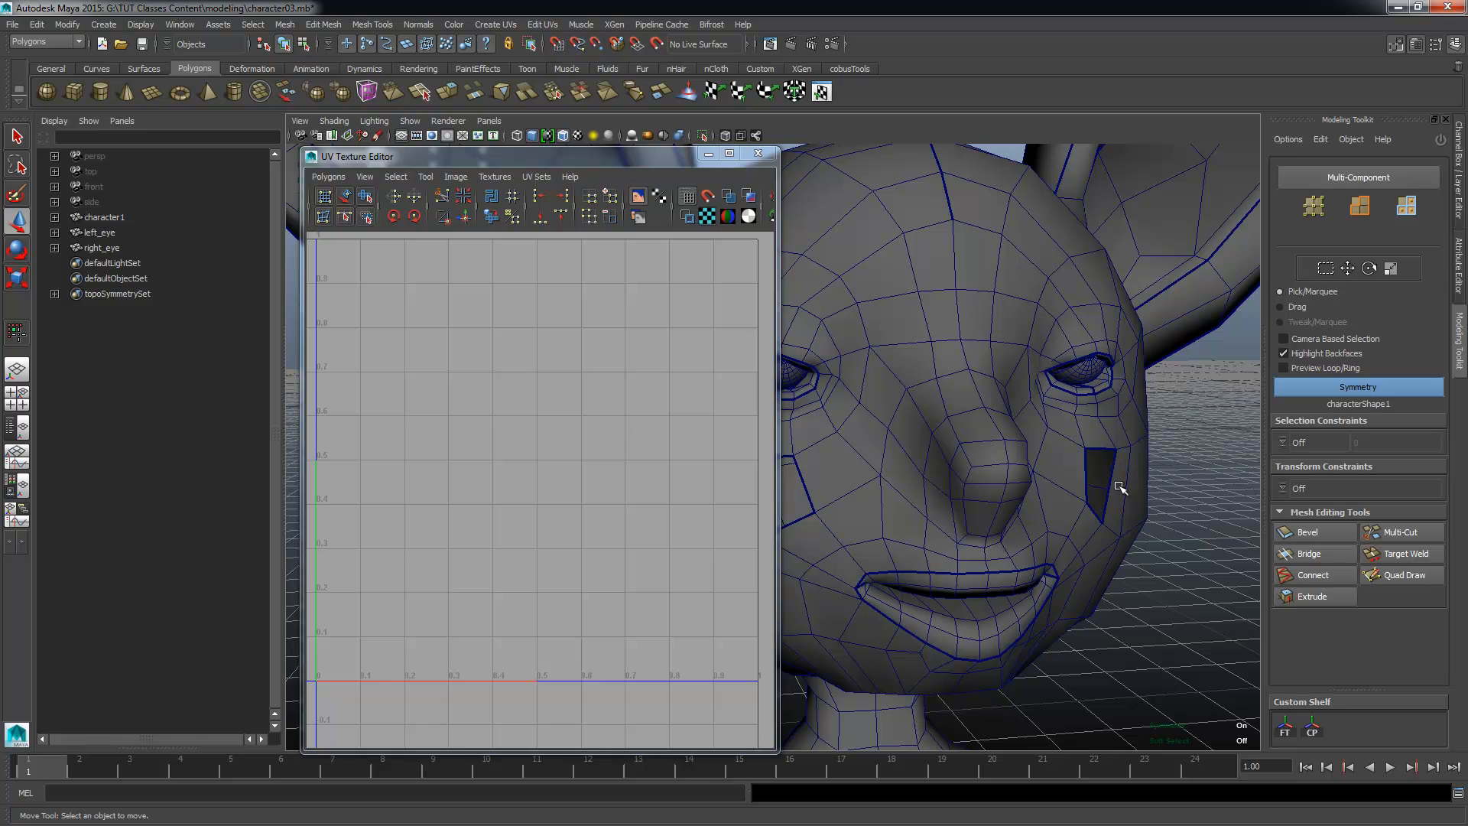
Step: Undo the deletion of the two cheek faces
{"action": "left_click", "coordinate": [1030, 301]}
{"action": "key", "text": "ctrl+z"}
{"action": "left_click", "coordinate": [1131, 539]}
{"action": "key", "text": "ctrl+z"}
{"action": "key", "text": "ctrl+z"}
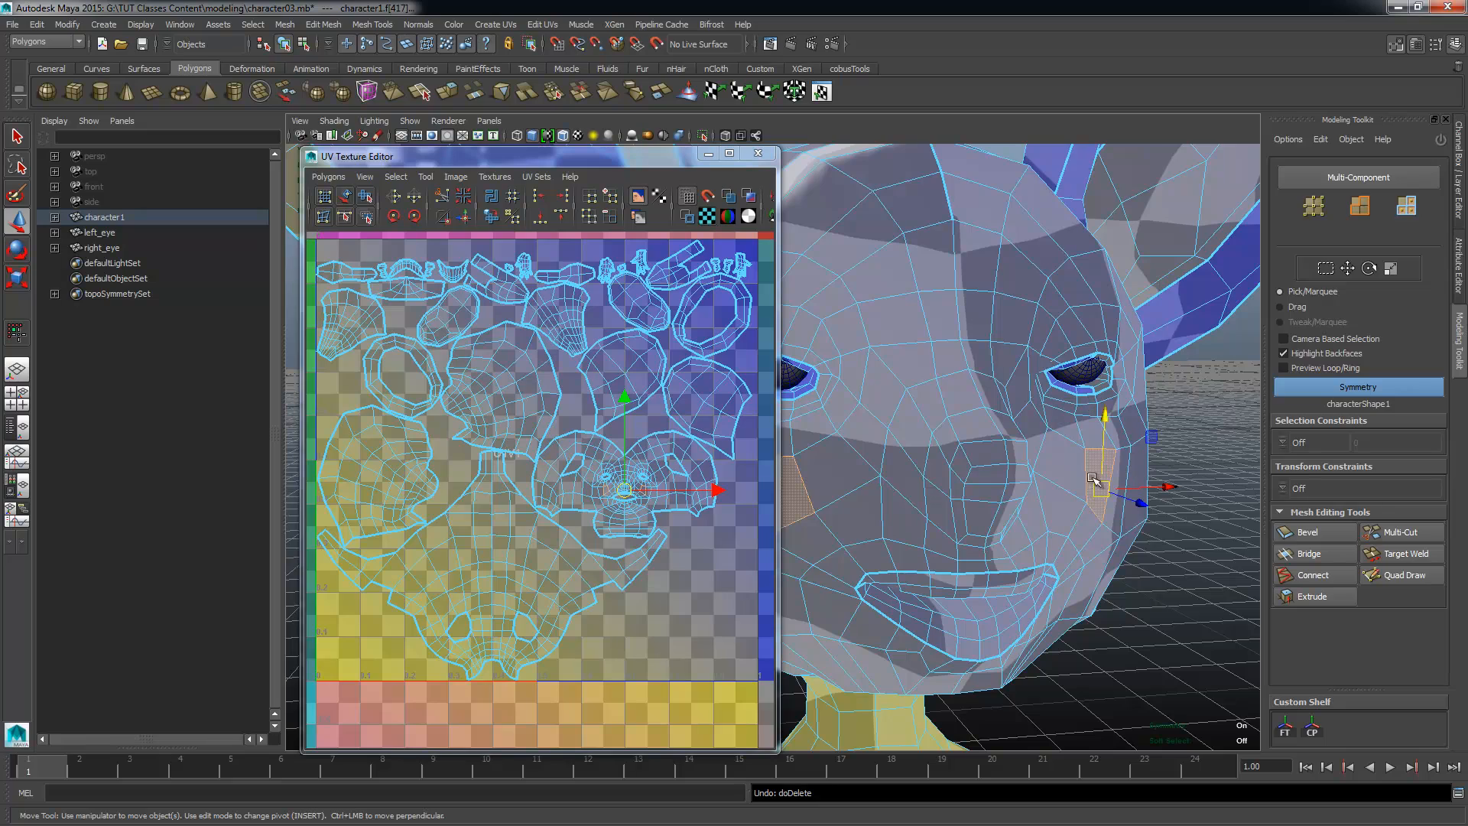
Step: Examine the borders of the head, ear and body UV shells and compare them with the matching seams on the model
{"action": "right_click_drag", "start_coordinate": [489, 457], "coordinate": [504, 456], "text": "alt"}
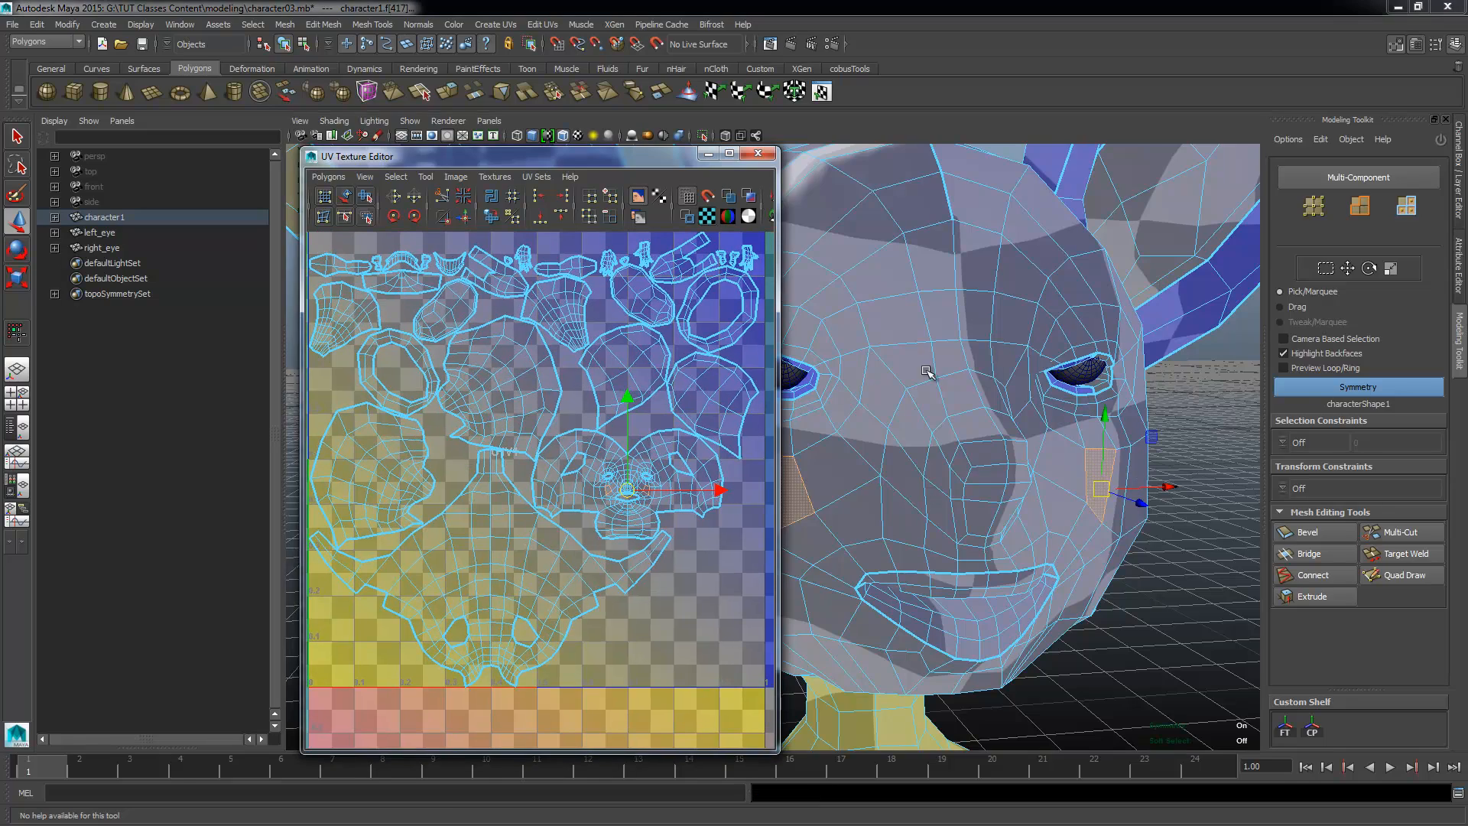
{"action": "middle_click_drag", "start_coordinate": [1047, 237], "coordinate": [977, 419], "text": "alt"}
{"action": "right_click_drag", "start_coordinate": [483, 381], "coordinate": [722, 417], "text": "alt"}
{"action": "middle_click_drag", "start_coordinate": [474, 284], "coordinate": [457, 346], "text": "alt"}
{"action": "right_click_drag", "start_coordinate": [457, 347], "coordinate": [572, 319], "text": "alt"}
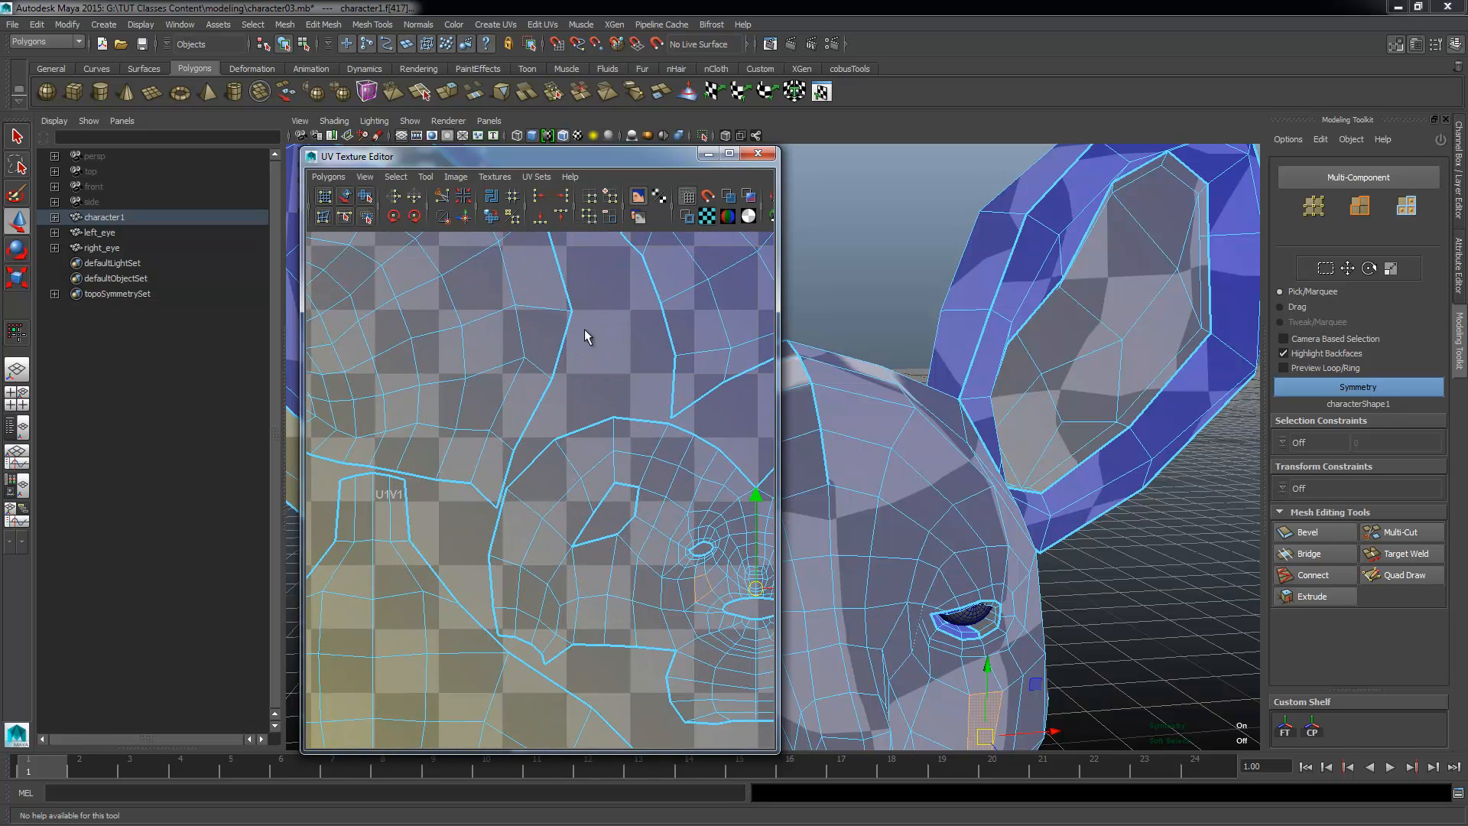
{"action": "middle_click_drag", "start_coordinate": [588, 327], "coordinate": [625, 526], "text": "alt"}
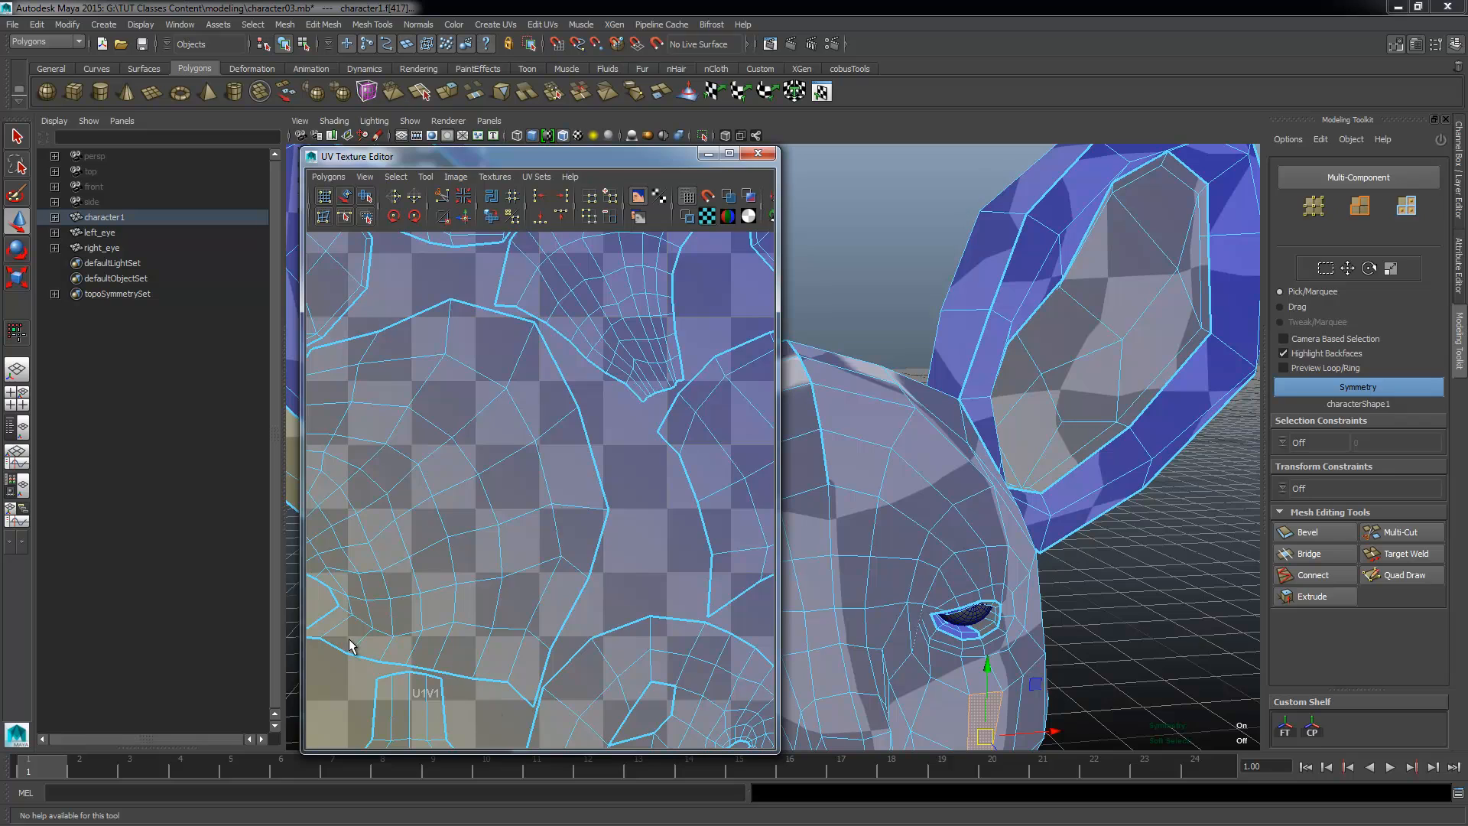
{"action": "middle_click_drag", "start_coordinate": [350, 646], "coordinate": [482, 612], "text": "alt"}
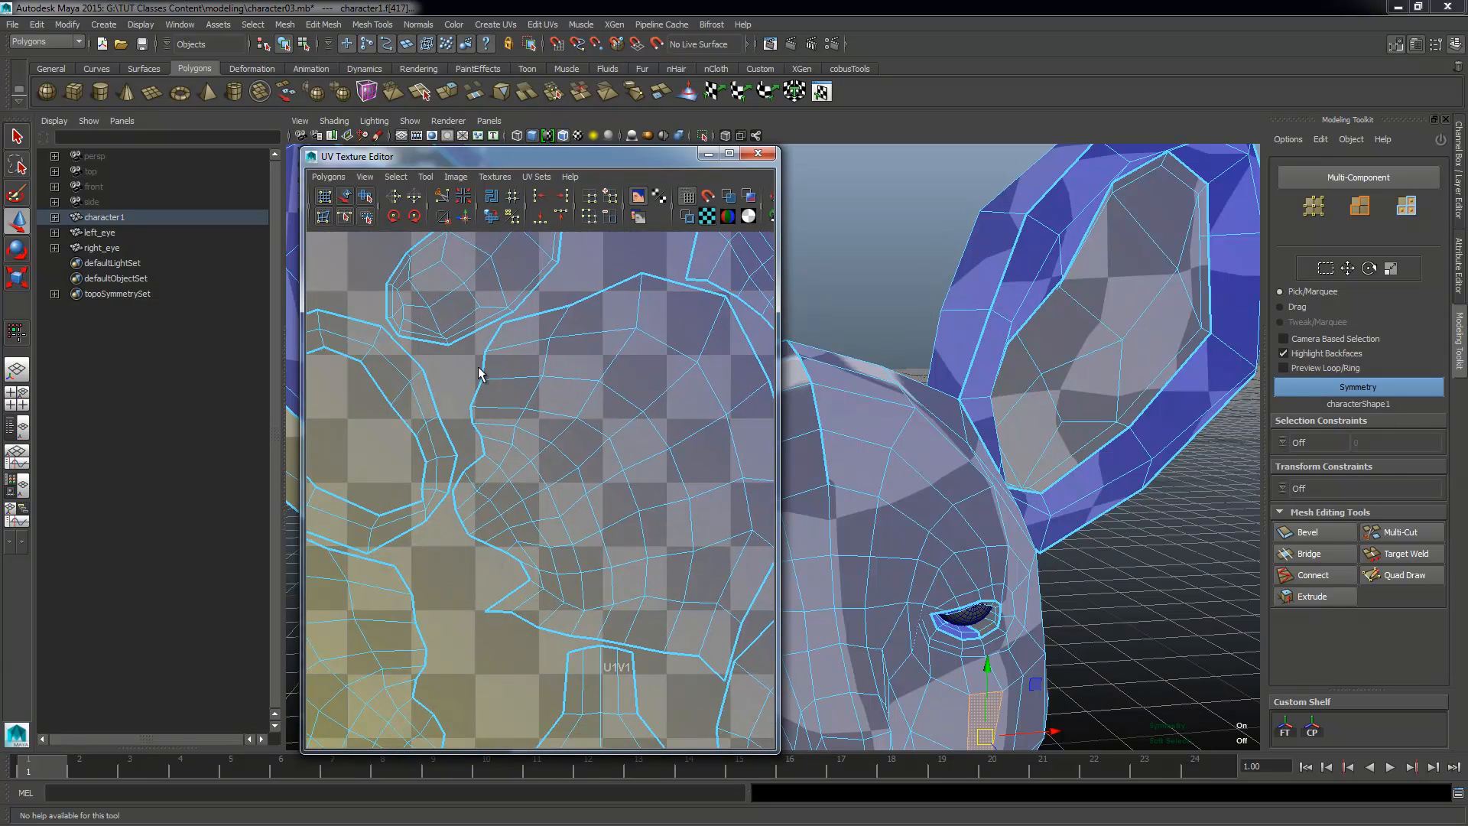
{"action": "middle_click_drag", "start_coordinate": [594, 515], "coordinate": [548, 286], "text": "alt"}
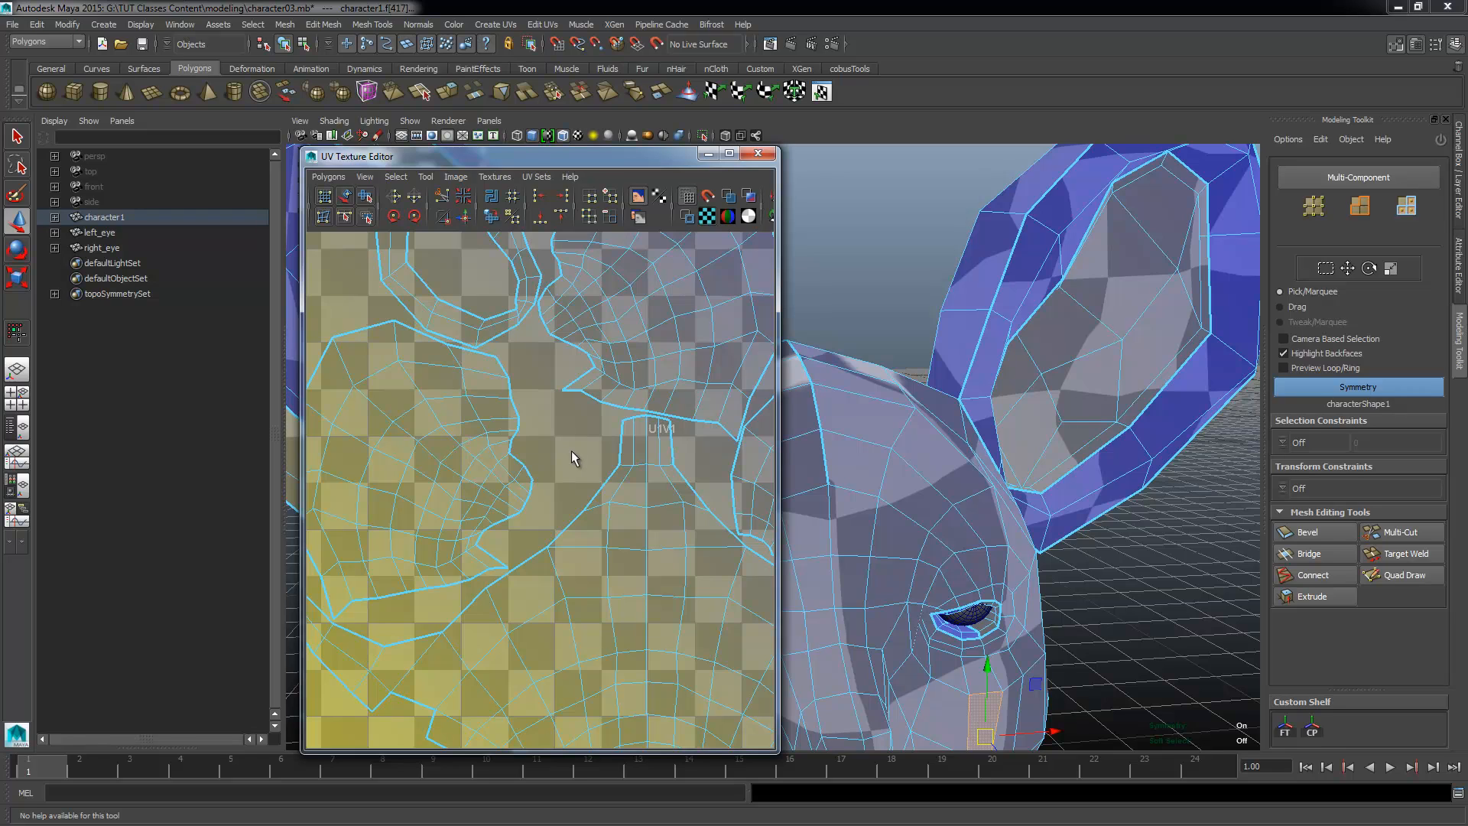
{"action": "left_click_drag", "start_coordinate": [1118, 596], "coordinate": [1153, 443], "text": "alt"}
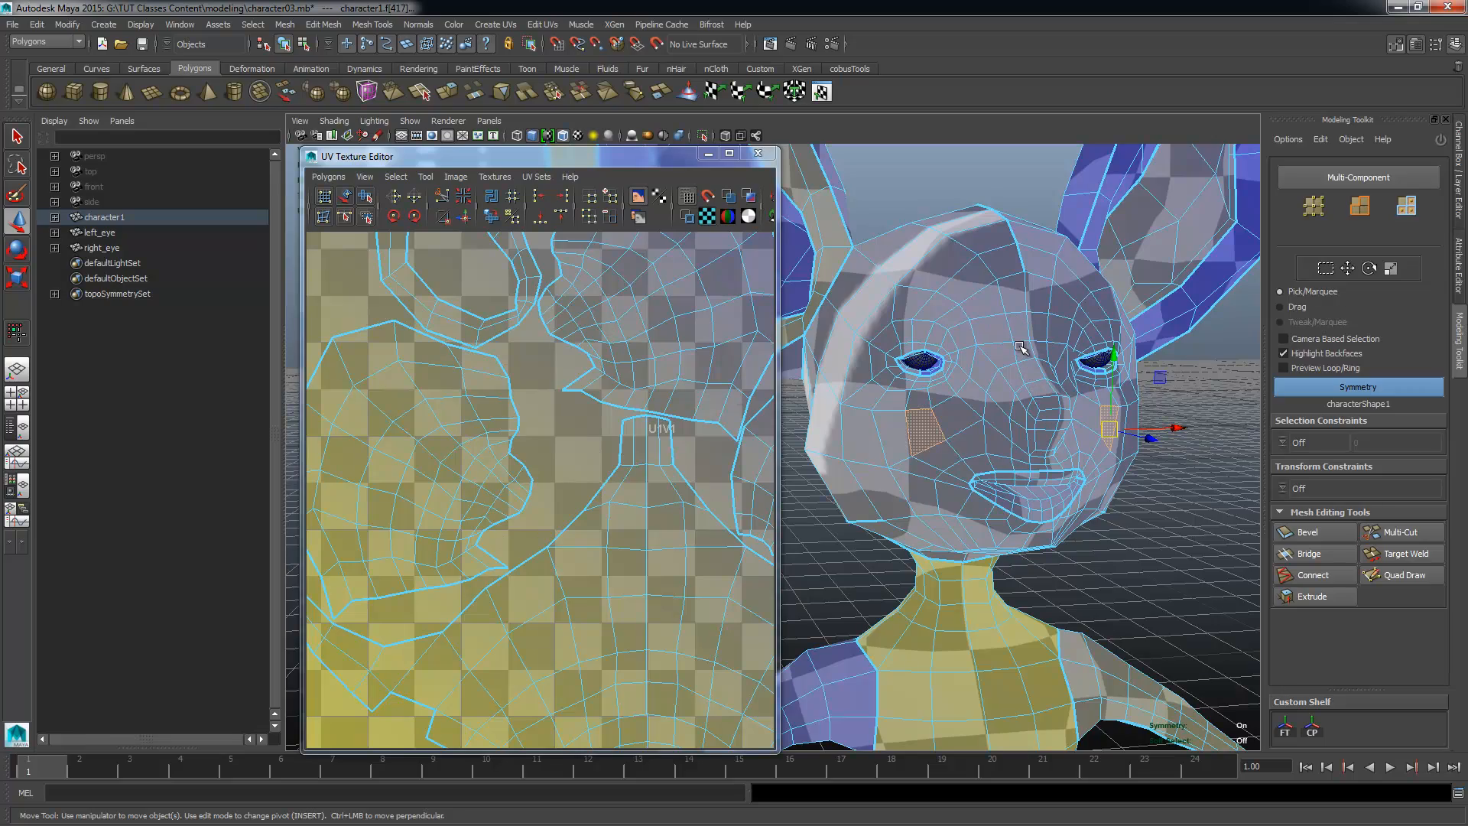
Step: Return to object mode, select the whole character and delete all of its UVs
{"action": "left_click_drag", "start_coordinate": [1026, 352], "coordinate": [1038, 460], "text": "alt"}
{"action": "right_click_drag", "start_coordinate": [1001, 354], "coordinate": [1042, 322]}
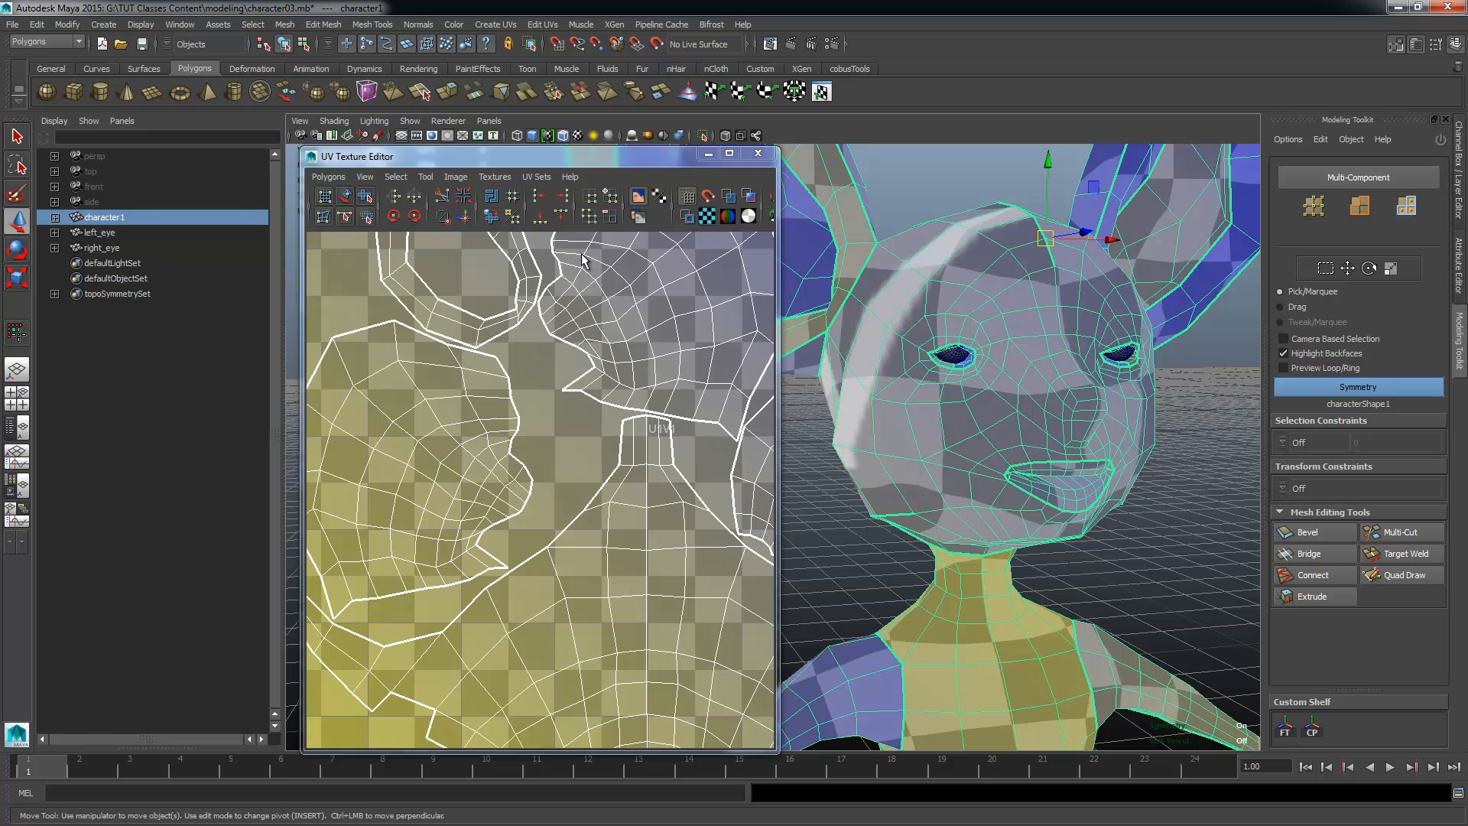
{"action": "left_click", "coordinate": [328, 177]}
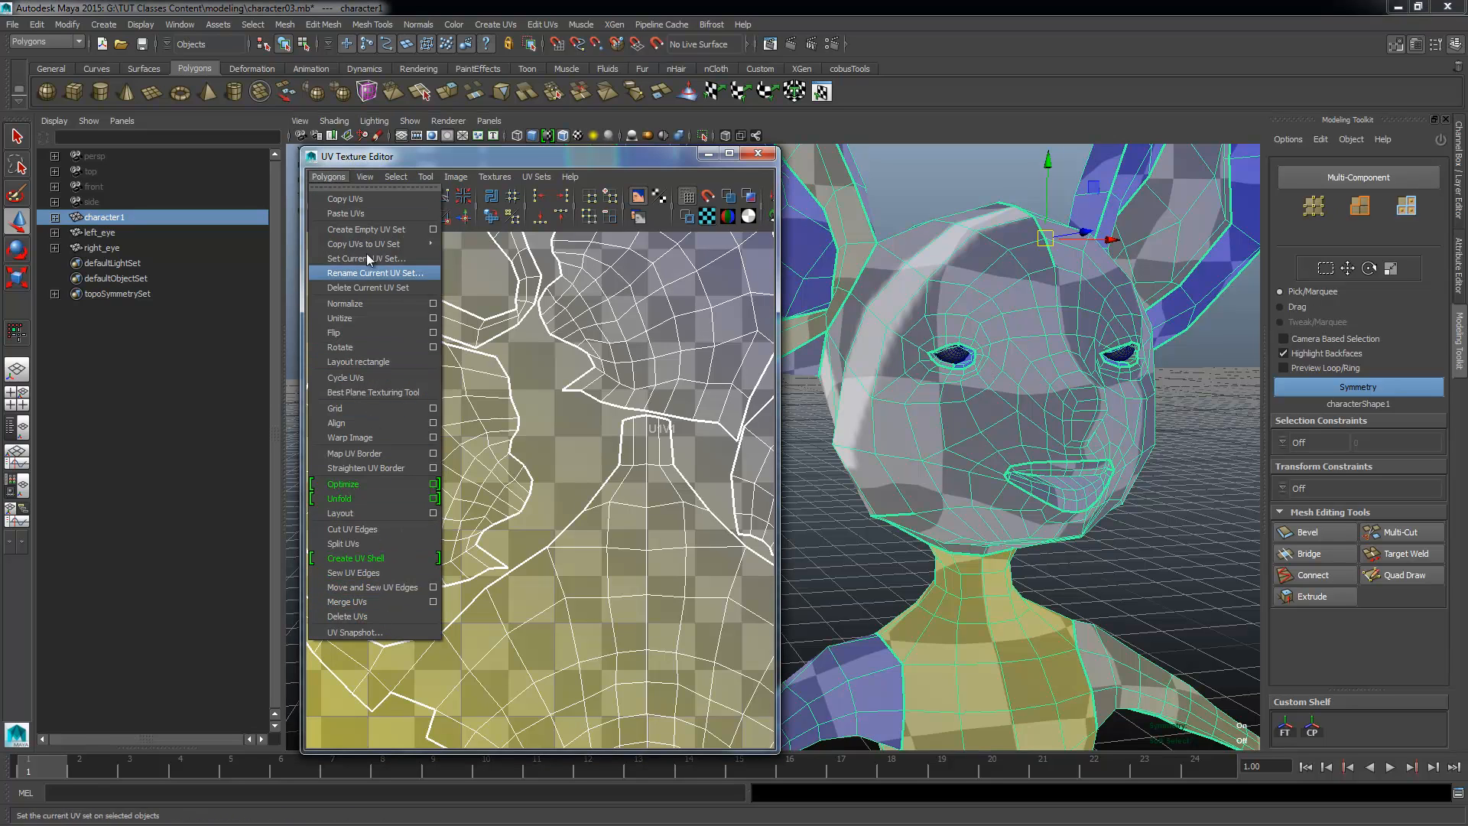
{"action": "left_click", "coordinate": [364, 616]}
{"action": "scroll", "coordinate": [637, 569], "scroll_direction": "down", "scroll_amount": 3}
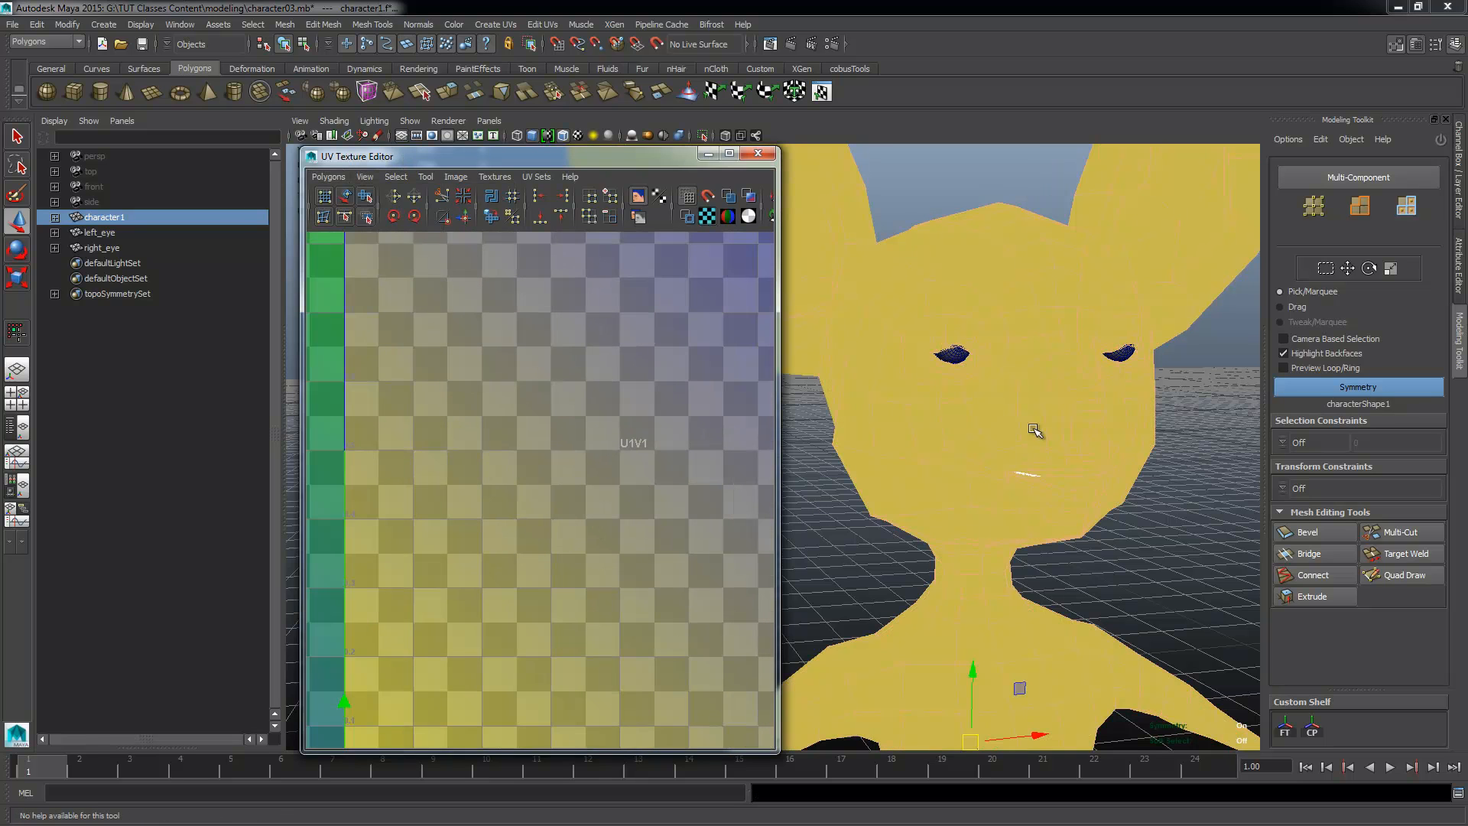
Step: Switch from face selection back to object mode with the whole character selected
{"action": "right_click_drag", "start_coordinate": [1035, 428], "coordinate": [1070, 387]}
{"action": "left_click_drag", "start_coordinate": [1017, 489], "coordinate": [966, 433], "text": "alt"}
{"action": "right_click_drag", "start_coordinate": [966, 433], "coordinate": [987, 572], "text": "alt"}
{"action": "middle_click_drag", "start_coordinate": [986, 572], "coordinate": [994, 419], "text": "alt"}
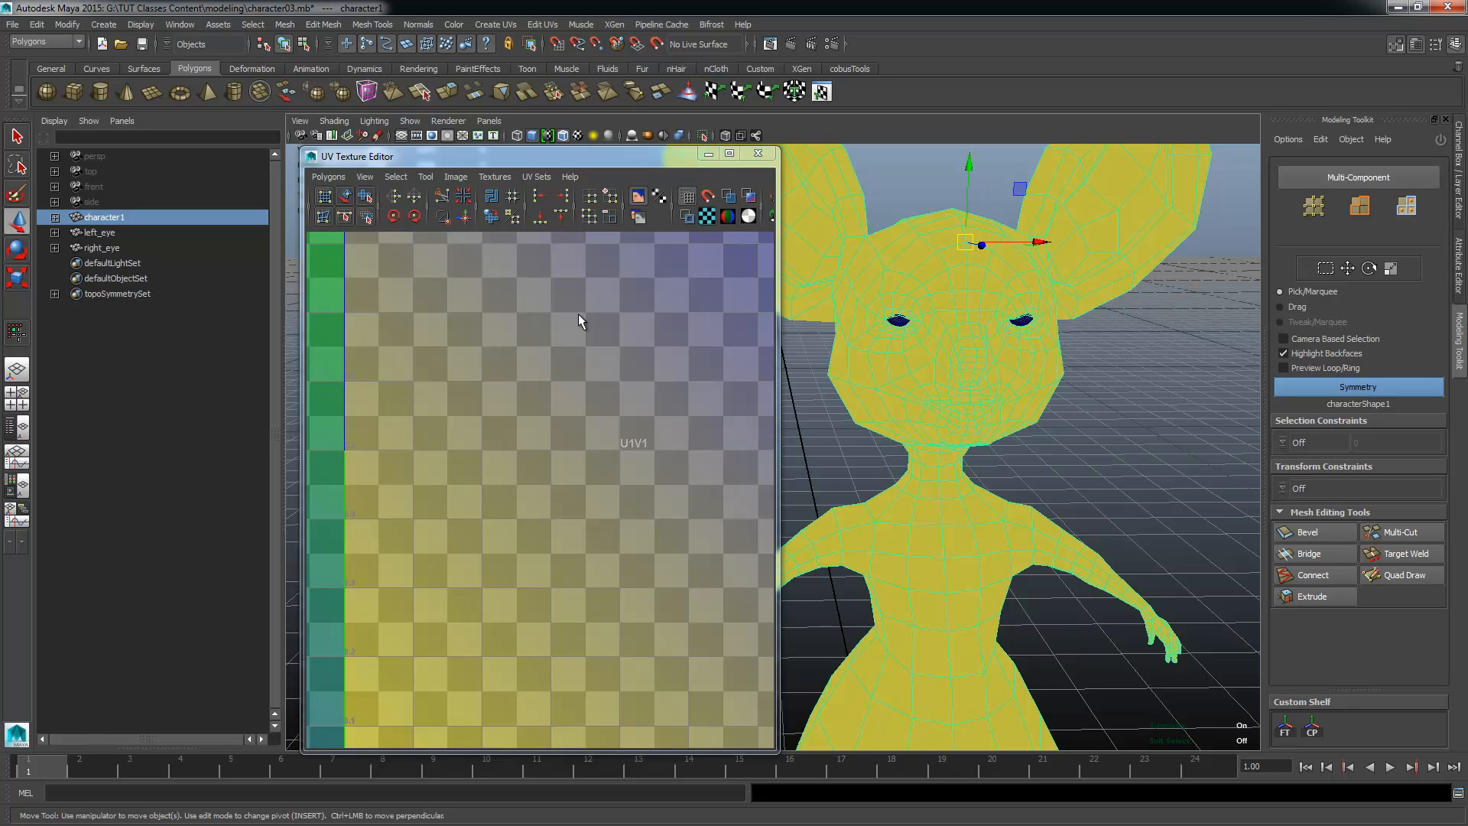
Step: Inspect individual vertices on the character's forehead in vertex mode, then return to object mode
{"action": "right_click_drag", "start_coordinate": [916, 252], "coordinate": [872, 255]}
{"action": "left_click_drag", "start_coordinate": [867, 341], "coordinate": [932, 400], "text": "alt"}
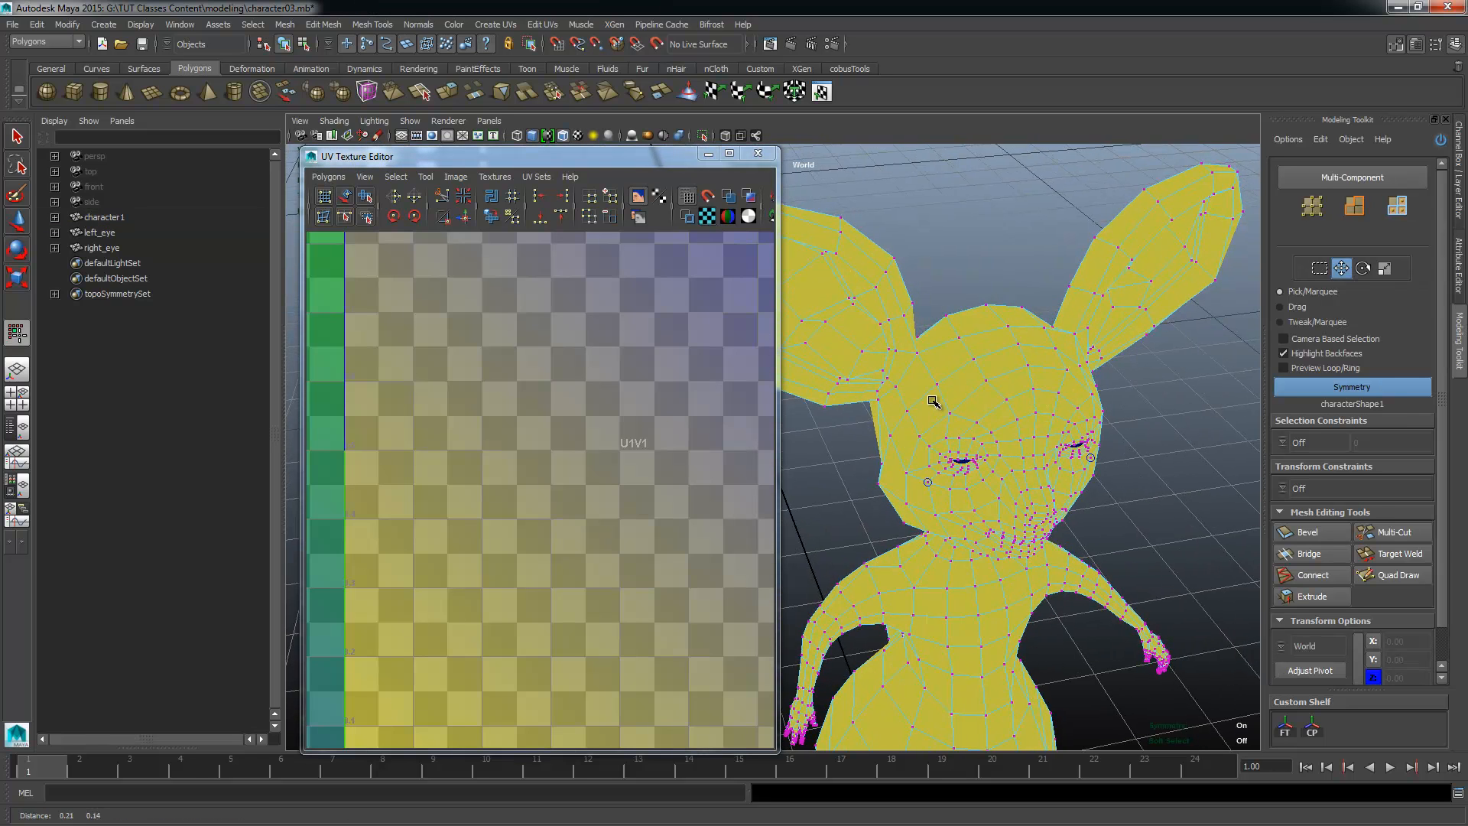
{"action": "right_click_drag", "start_coordinate": [932, 400], "coordinate": [977, 429], "text": "alt"}
{"action": "left_click", "coordinate": [1075, 332]}
{"action": "middle_click_drag", "start_coordinate": [1099, 400], "coordinate": [1015, 406], "text": "alt"}
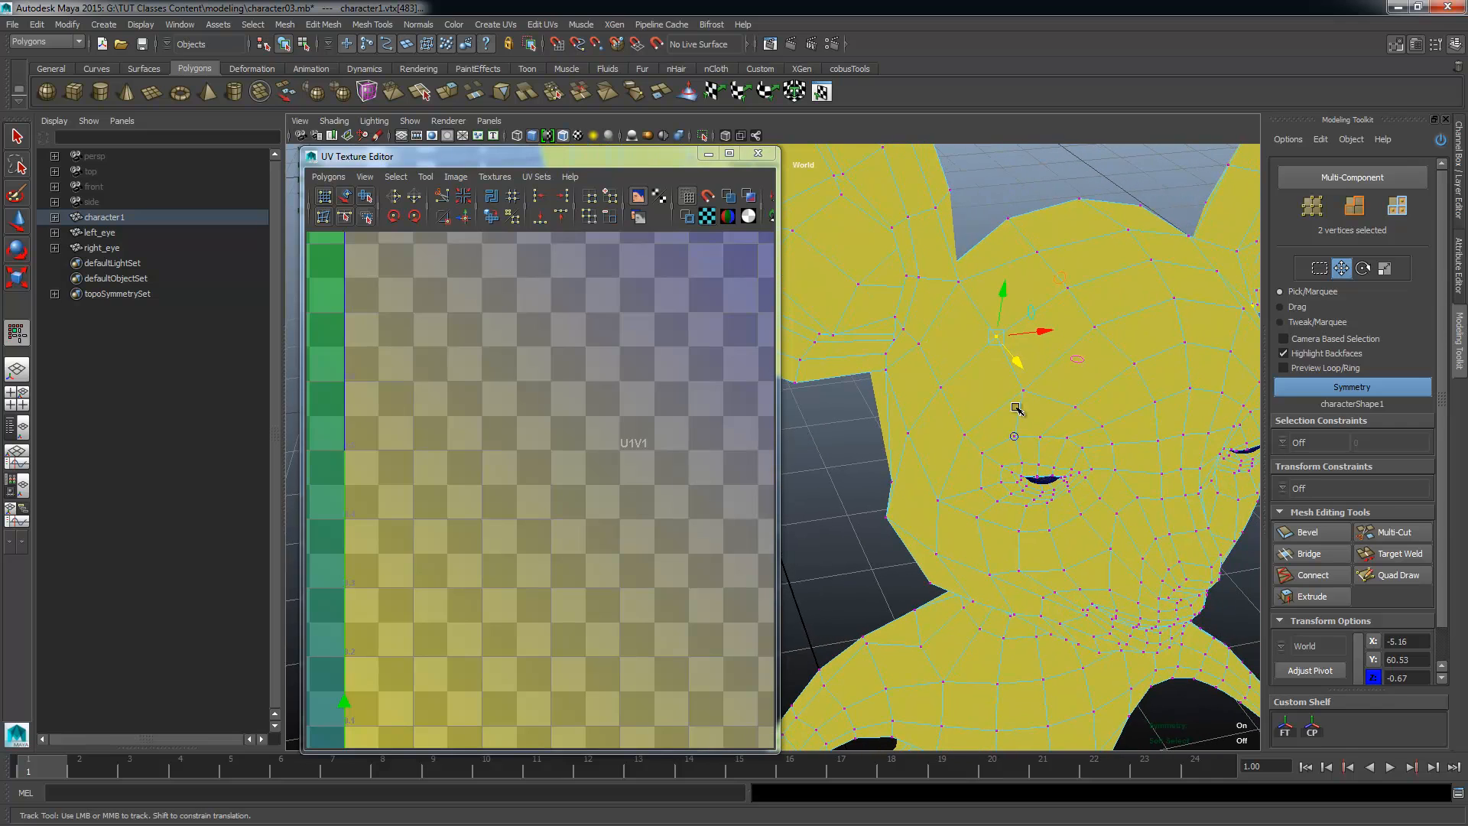
{"action": "left_click", "coordinate": [1023, 391]}
{"action": "right_click_drag", "start_coordinate": [1031, 313], "coordinate": [1077, 311]}
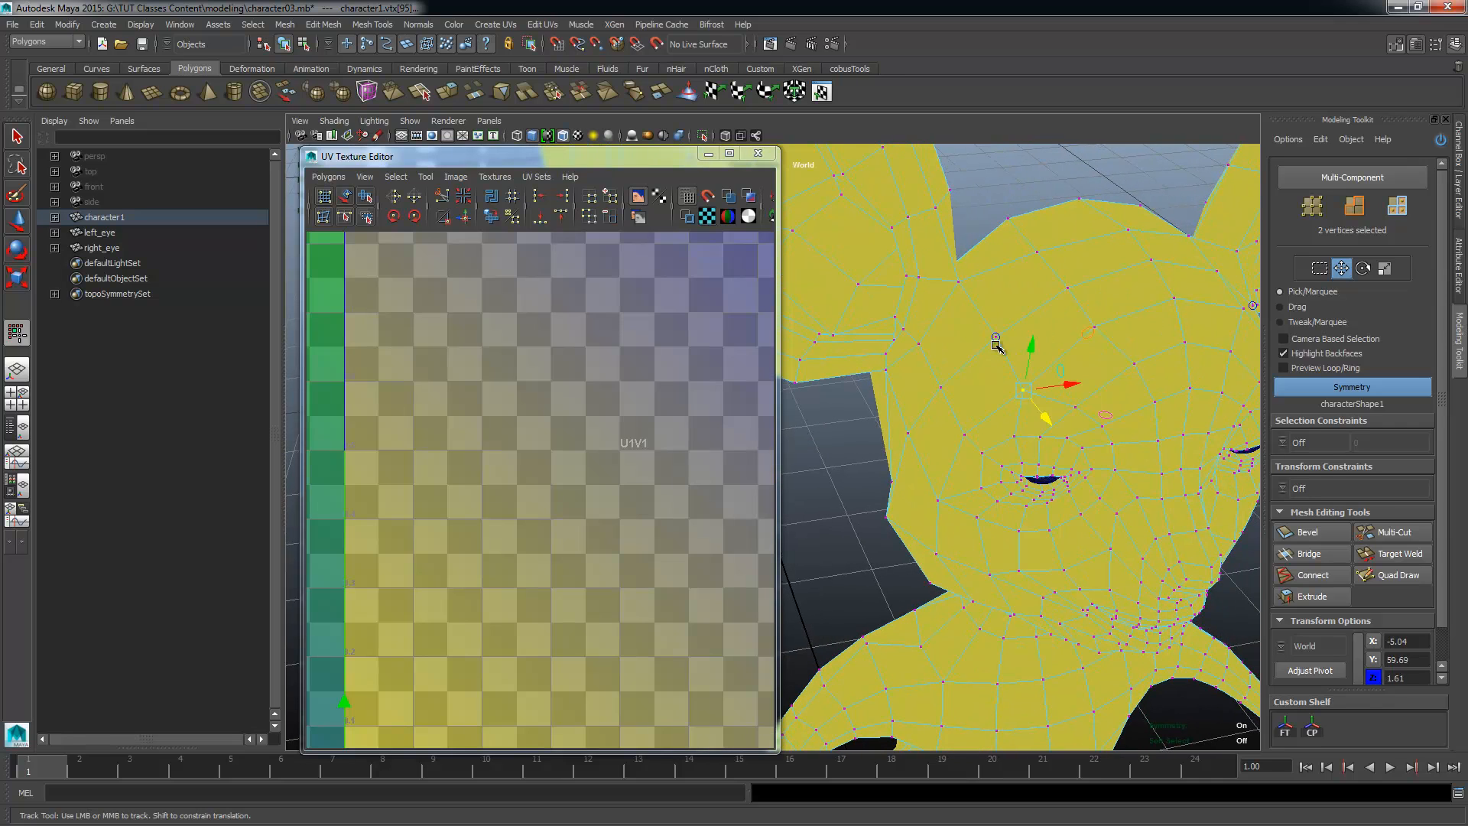
{"action": "left_click", "coordinate": [1099, 324]}
{"action": "left_click", "coordinate": [997, 327]}
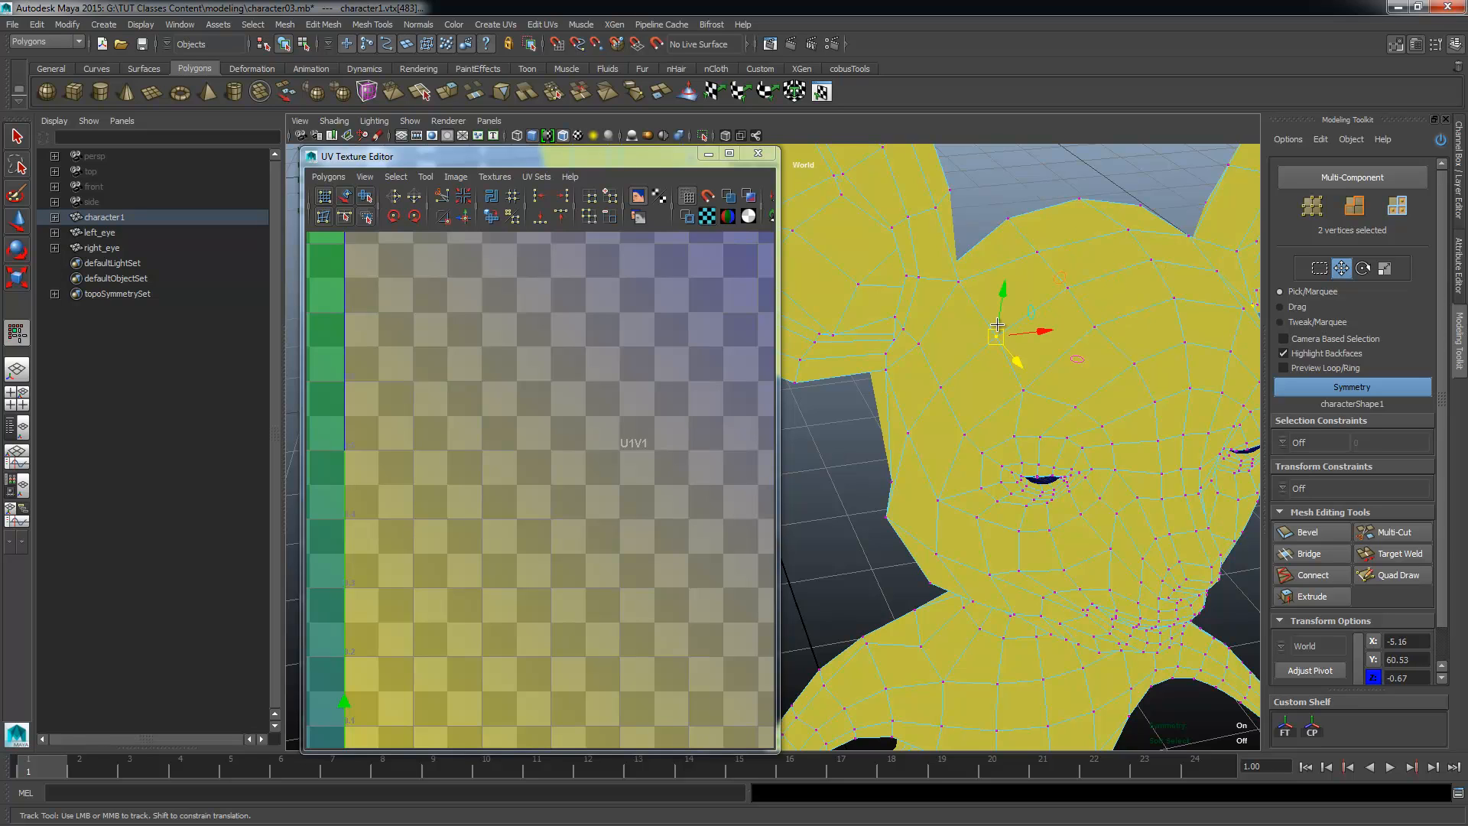
{"action": "left_click", "coordinate": [1037, 385]}
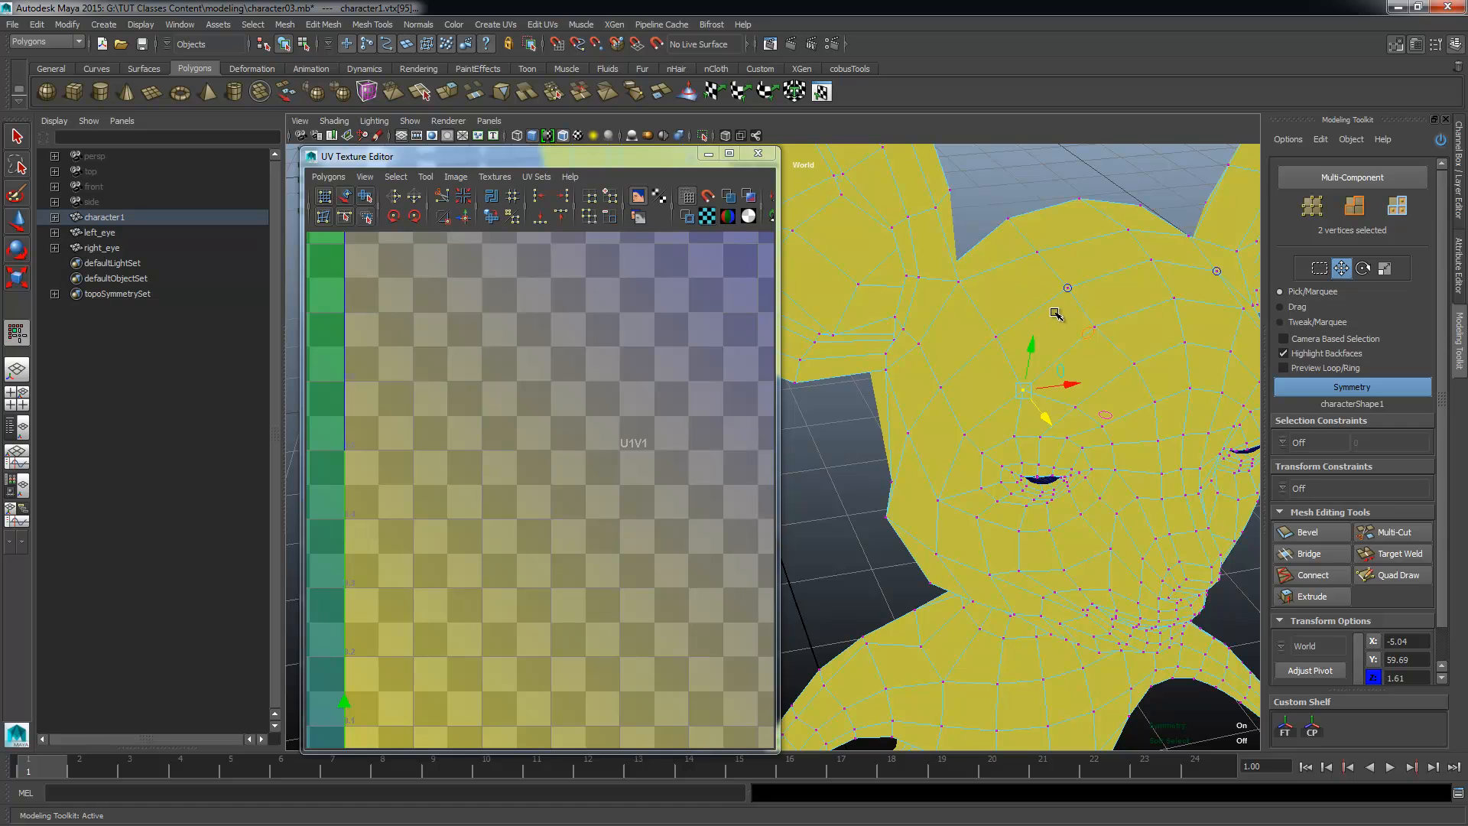
{"action": "key", "text": "w"}
{"action": "key", "text": "F8"}
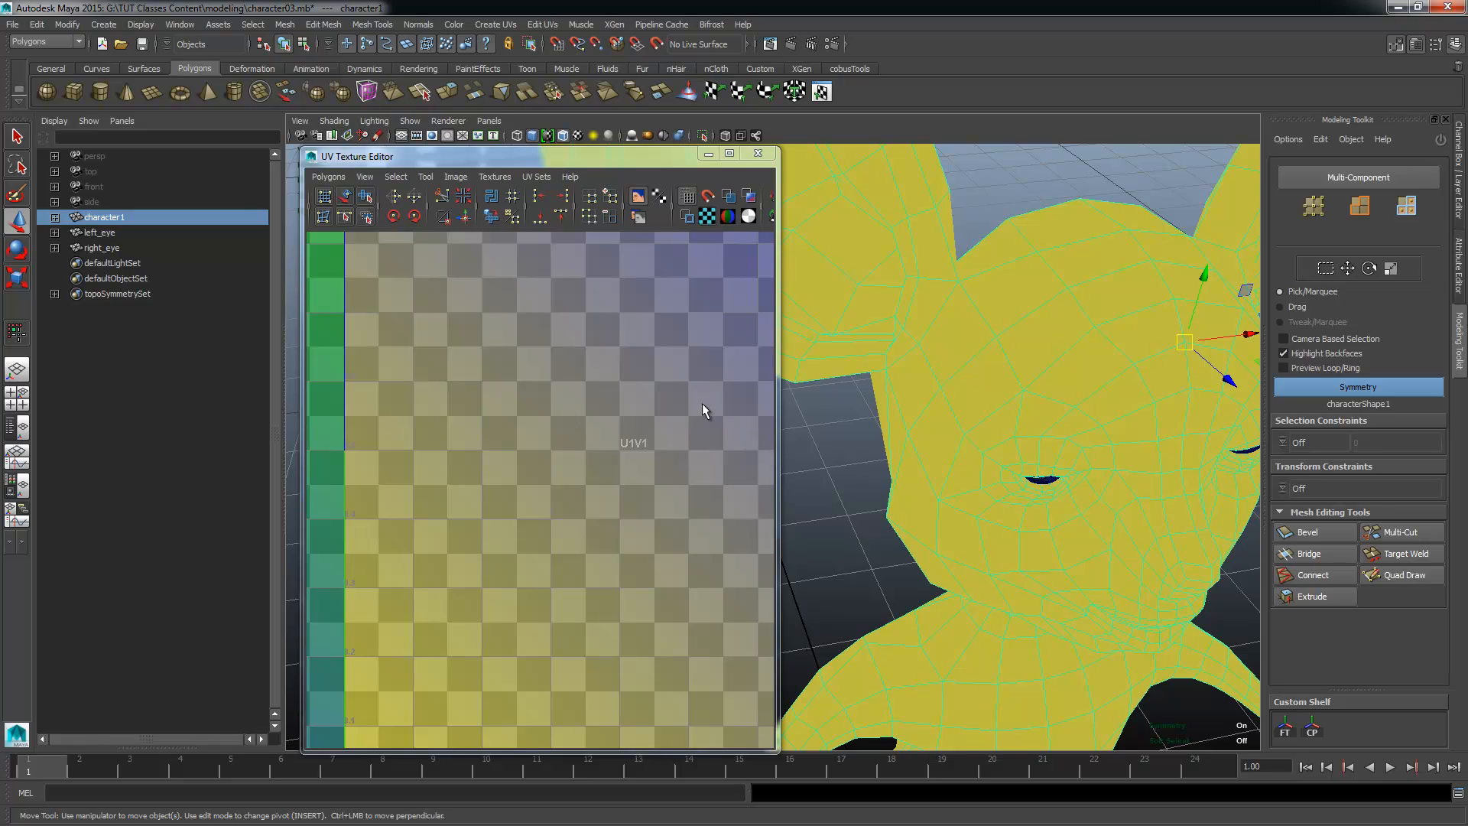
Step: Switch the character to face selection and select all of its faces
{"action": "left_click_drag", "start_coordinate": [1089, 560], "coordinate": [1045, 530], "text": "alt"}
{"action": "right_click_drag", "start_coordinate": [1045, 530], "coordinate": [930, 508], "text": "alt"}
{"action": "left_click_drag", "start_coordinate": [1017, 451], "coordinate": [971, 490], "text": "alt"}
{"action": "middle_click_drag", "start_coordinate": [987, 490], "coordinate": [1000, 468], "text": "alt"}
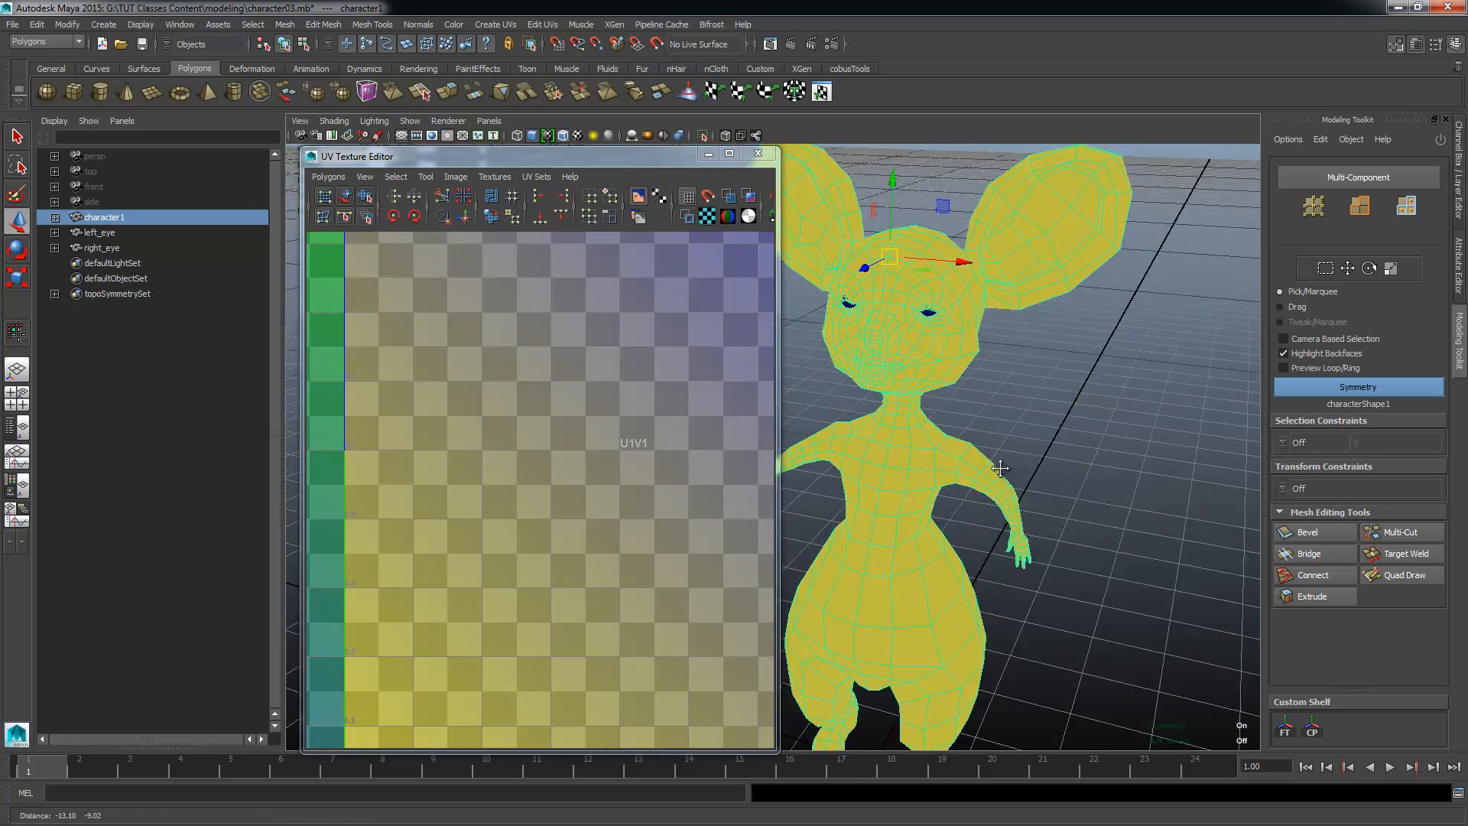
{"action": "right_click_drag", "start_coordinate": [1000, 468], "coordinate": [964, 475], "text": "alt"}
{"action": "left_click_drag", "start_coordinate": [965, 476], "coordinate": [1002, 464], "text": "alt"}
{"action": "middle_click_drag", "start_coordinate": [1003, 465], "coordinate": [1058, 510], "text": "alt"}
{"action": "right_click_drag", "start_coordinate": [1059, 511], "coordinate": [1026, 511], "text": "alt"}
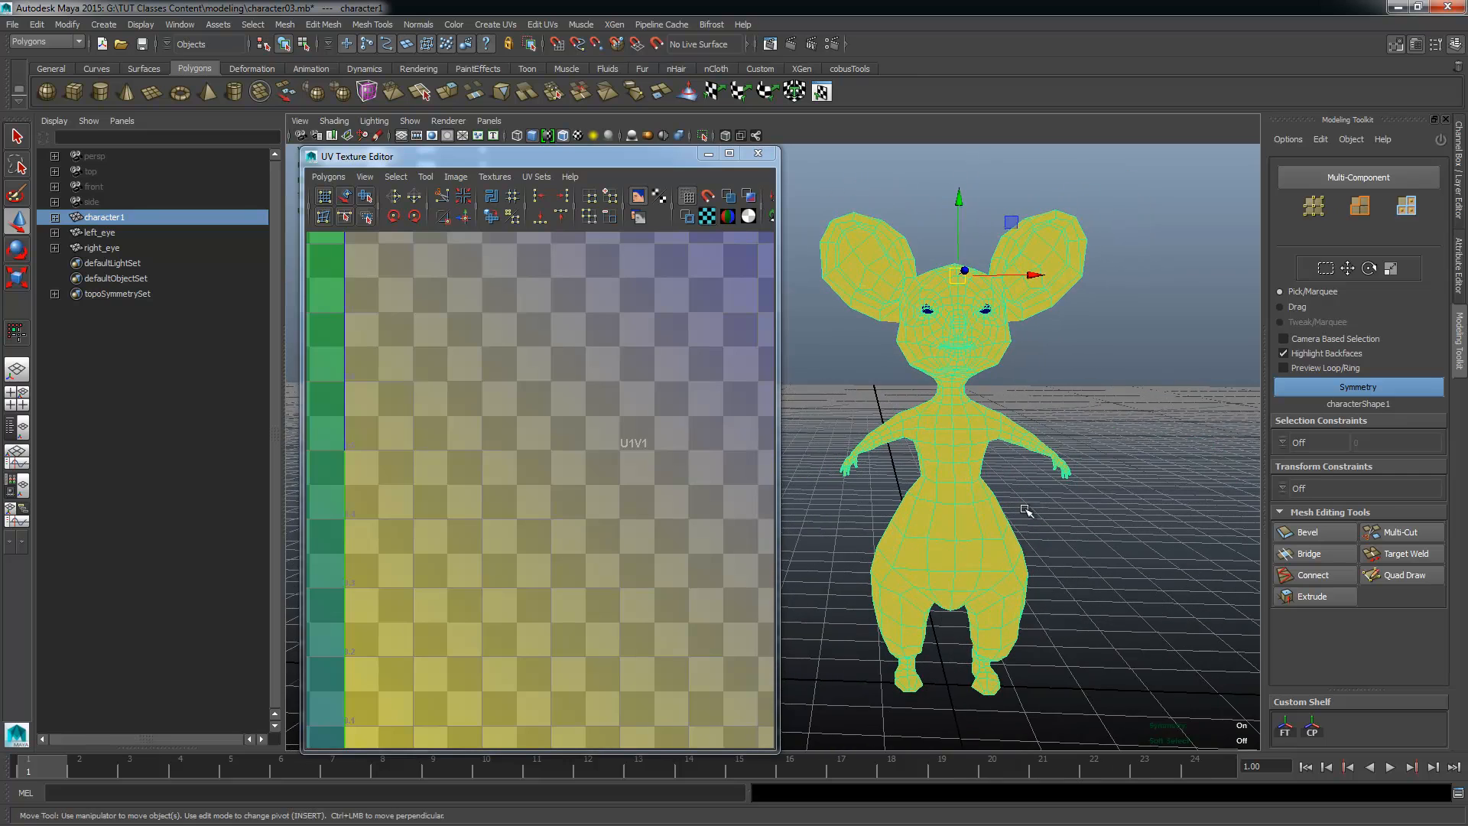
{"action": "middle_click_drag", "start_coordinate": [1025, 510], "coordinate": [978, 535], "text": "alt"}
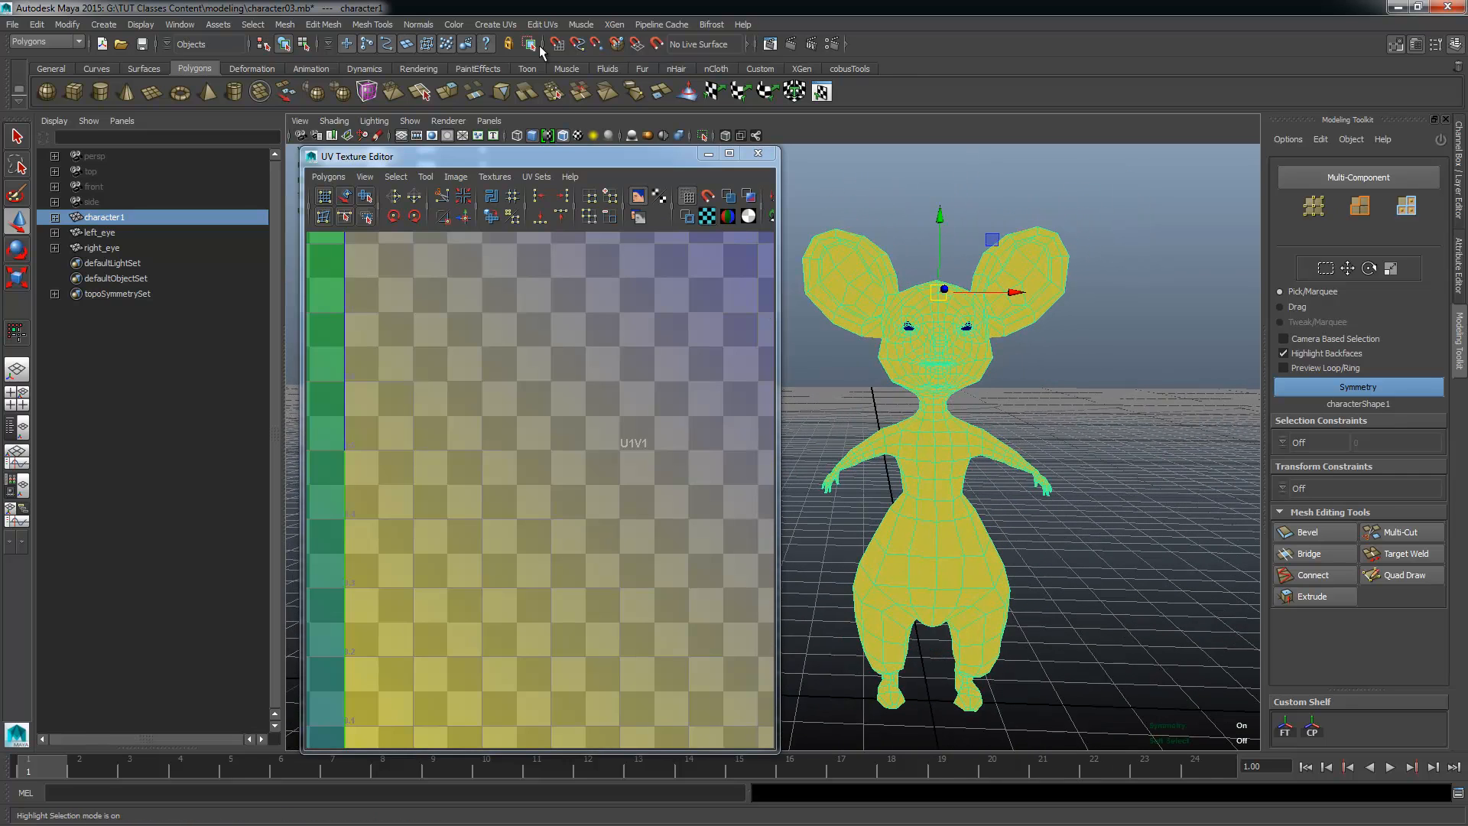
{"action": "left_click", "coordinate": [495, 25]}
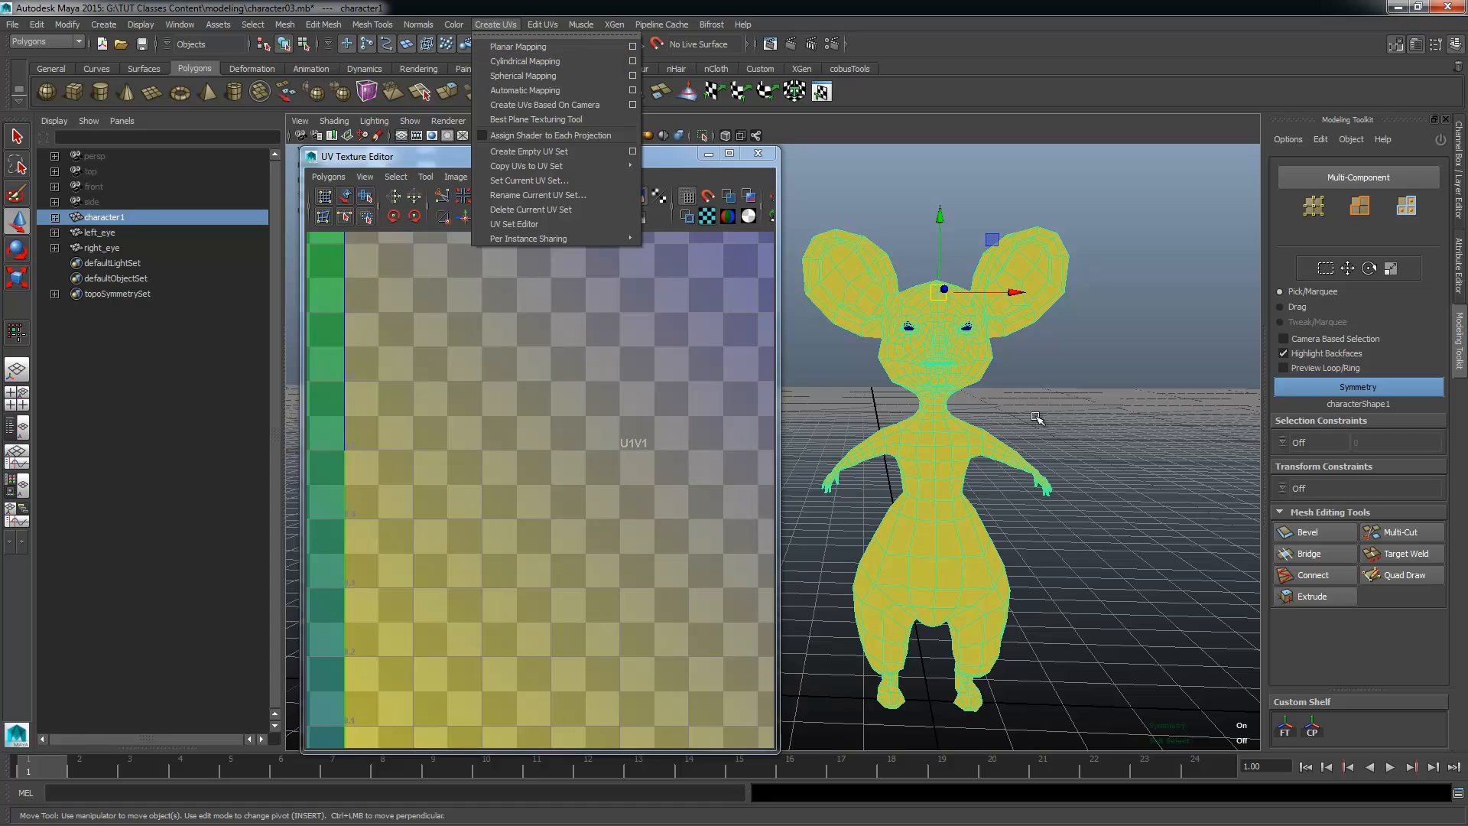
{"action": "left_click", "coordinate": [932, 369]}
{"action": "right_click_drag", "start_coordinate": [932, 369], "coordinate": [934, 403]}
{"action": "left_click_drag", "start_coordinate": [1144, 188], "coordinate": [789, 735]}
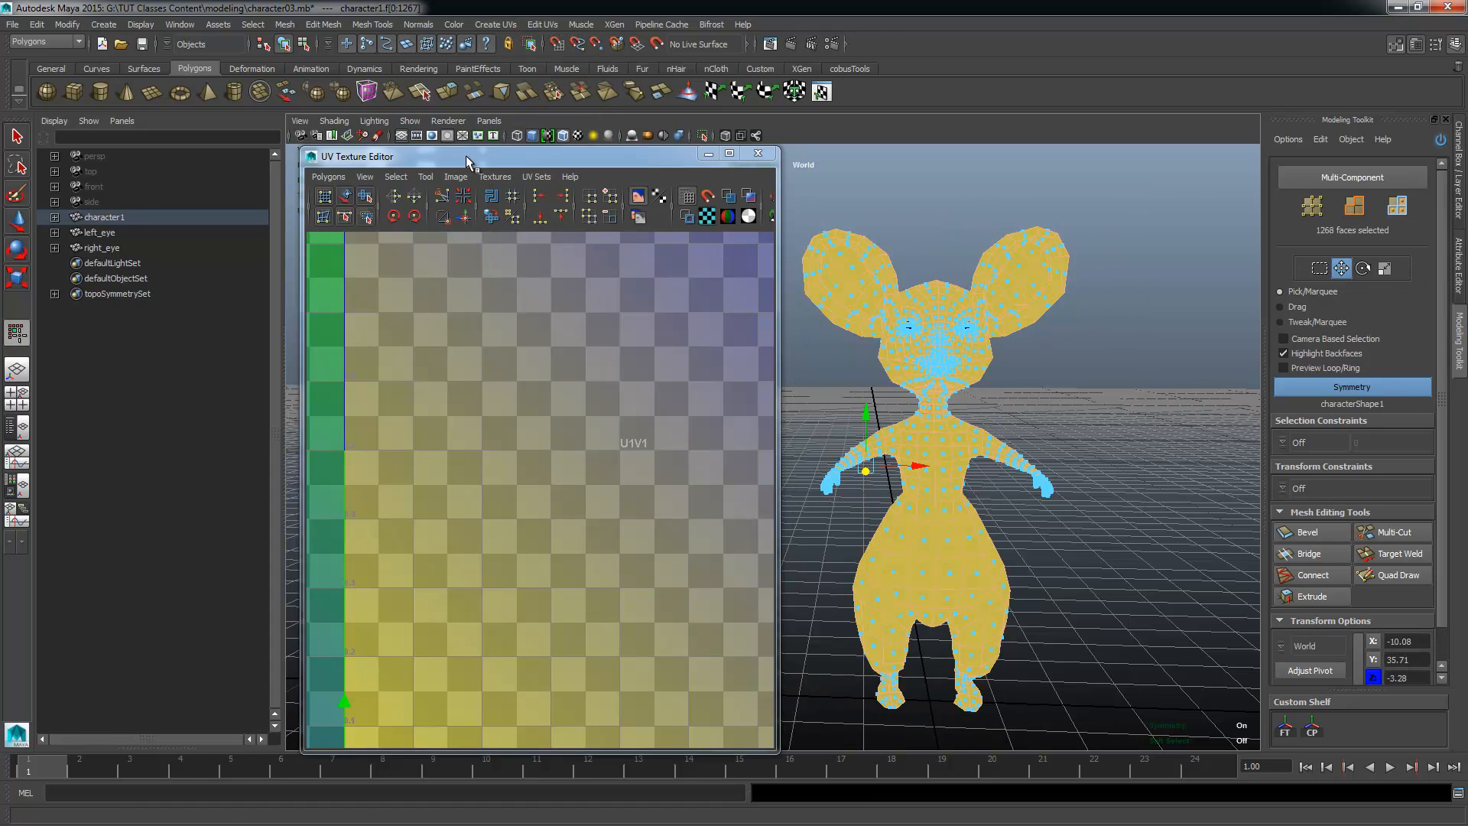
Step: Open the Planar Mapping options for the selected faces and close the UV Texture Editor to clear the view
{"action": "left_click", "coordinate": [496, 24]}
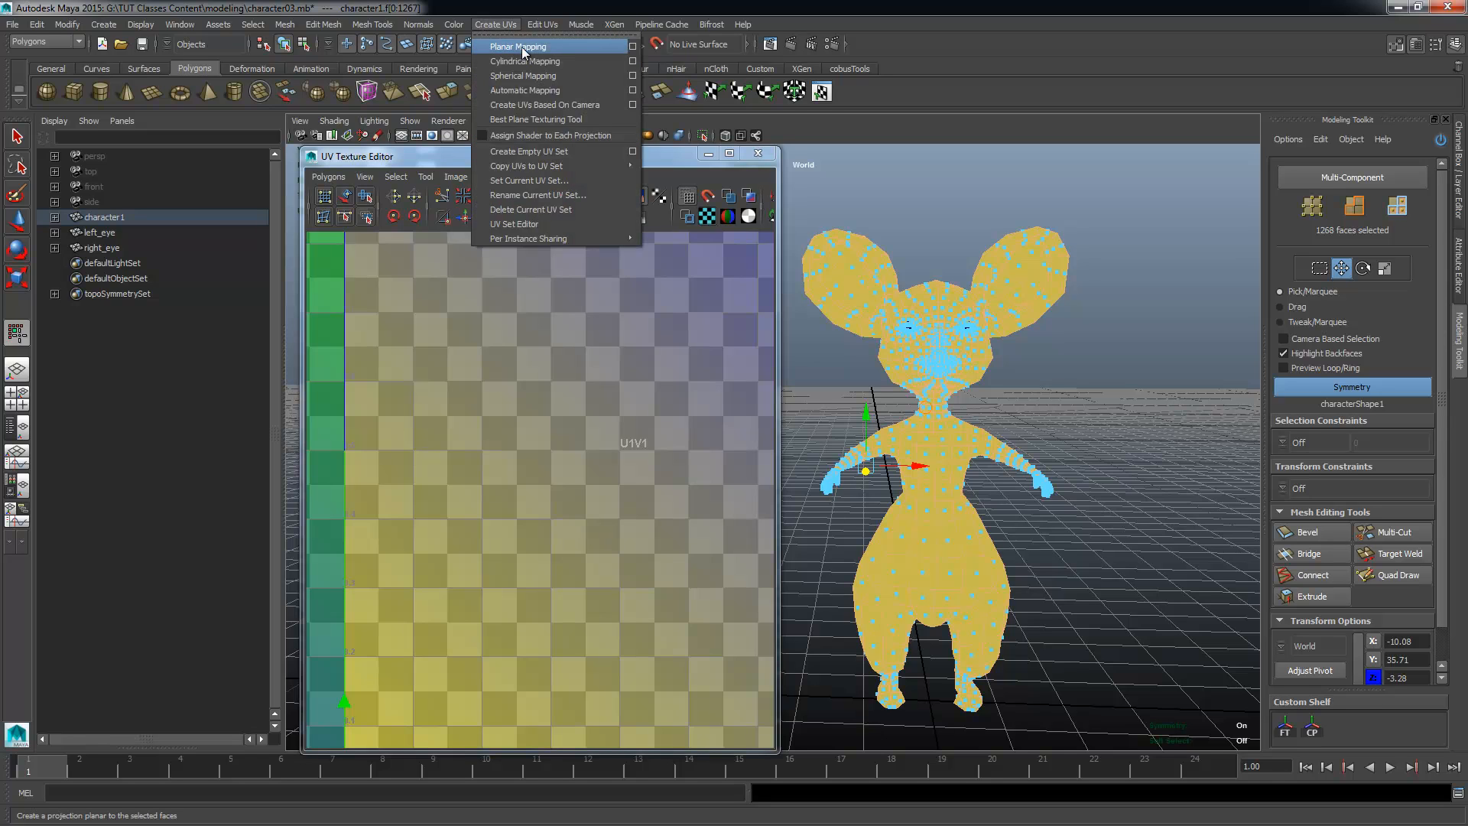
{"action": "left_click", "coordinate": [632, 47]}
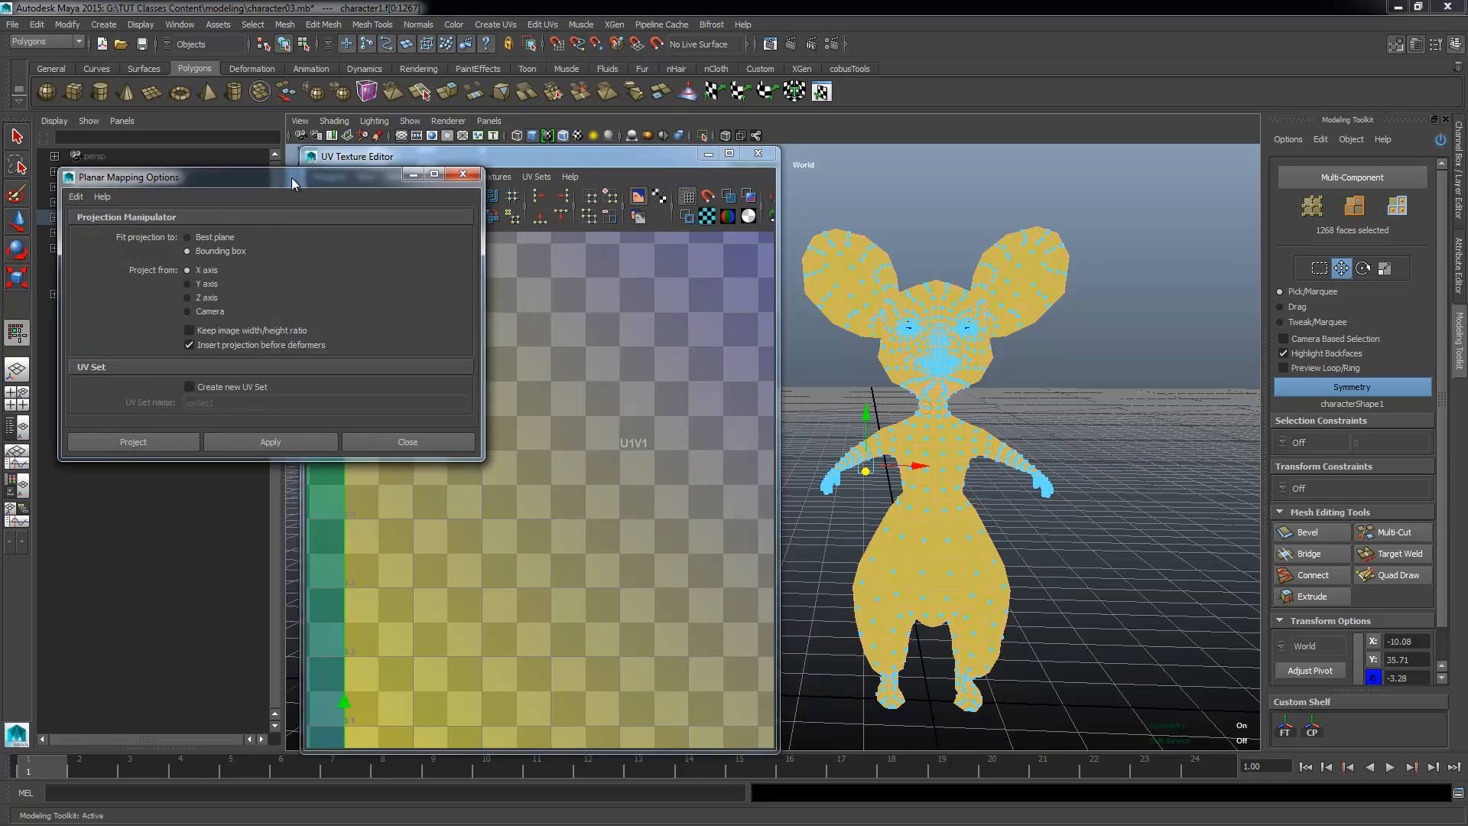
{"action": "left_click_drag", "start_coordinate": [321, 181], "coordinate": [367, 180]}
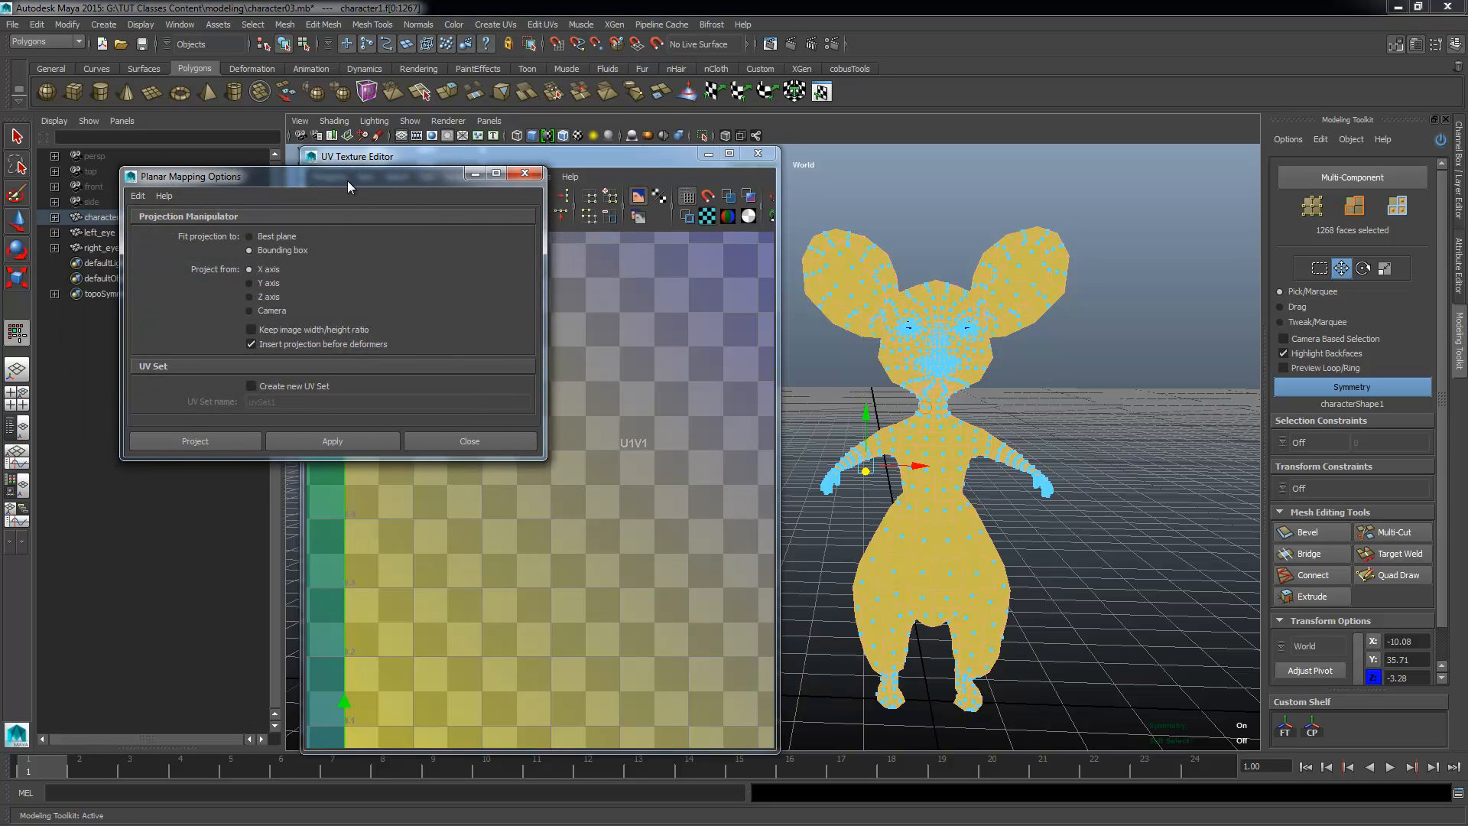
{"action": "left_click", "coordinate": [543, 23]}
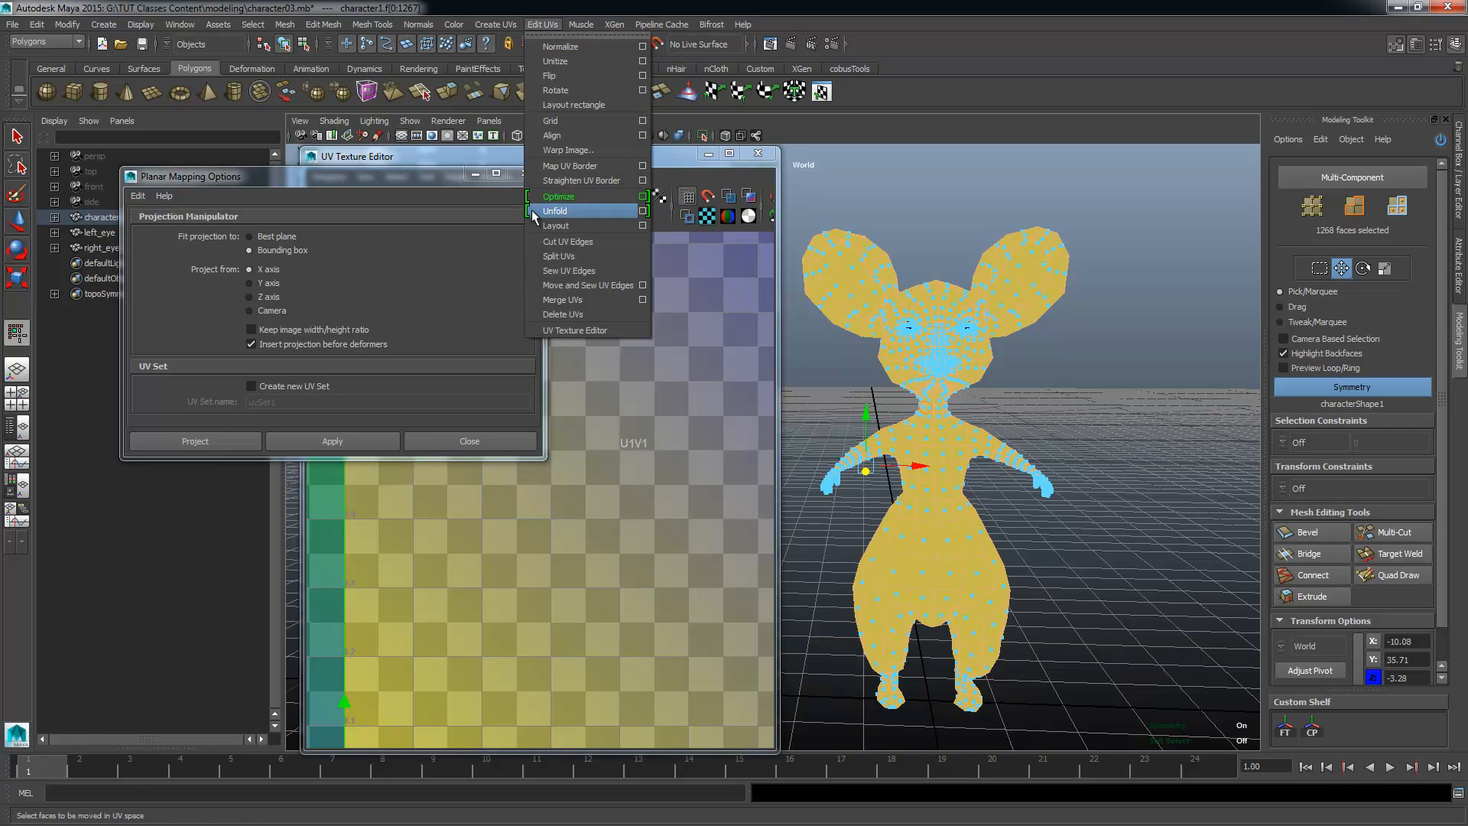
{"action": "mouse_move", "coordinate": [504, 23]}
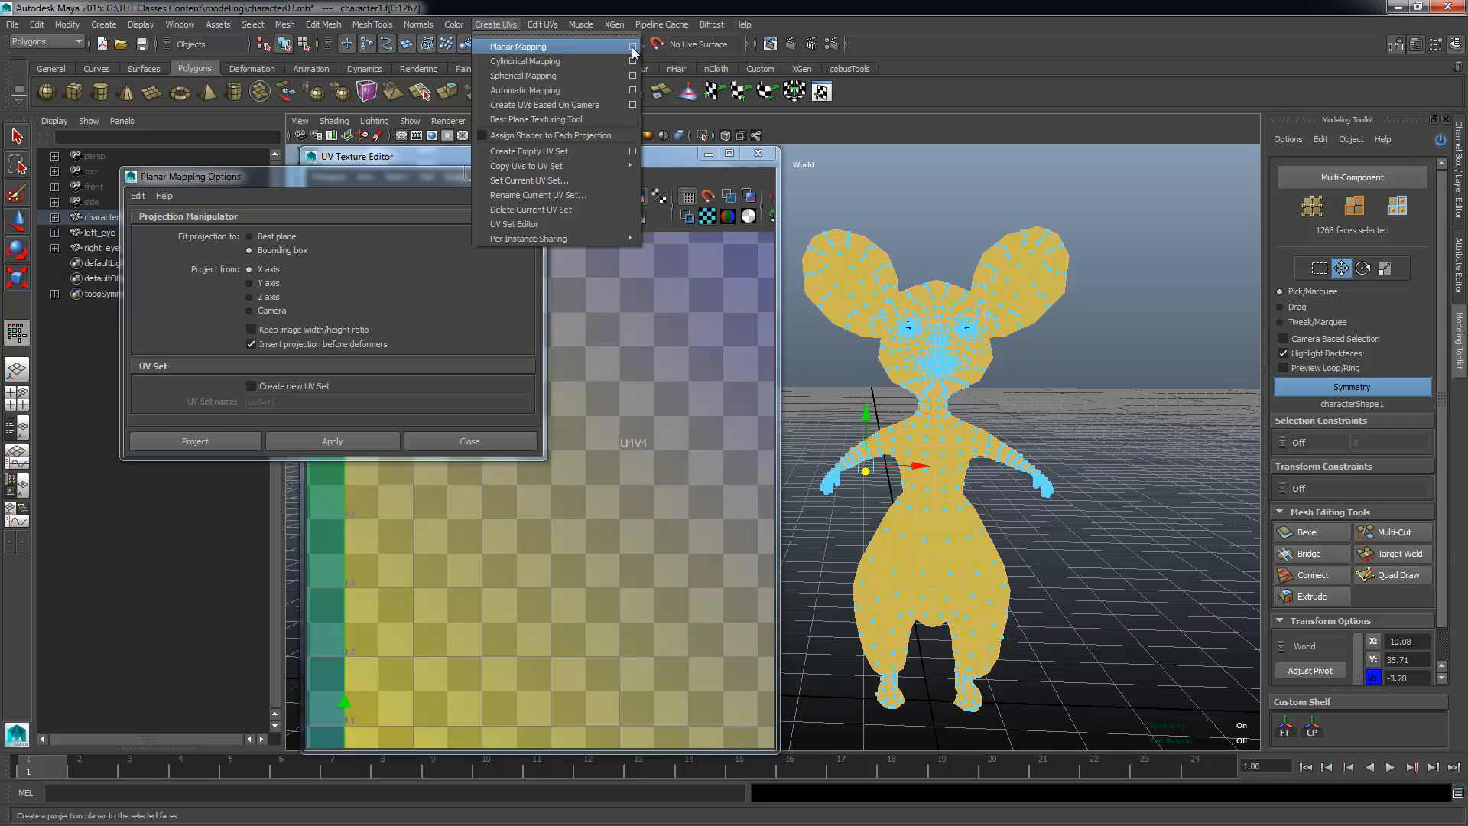
{"action": "left_click", "coordinate": [301, 177]}
{"action": "left_click_drag", "start_coordinate": [300, 177], "coordinate": [288, 112]}
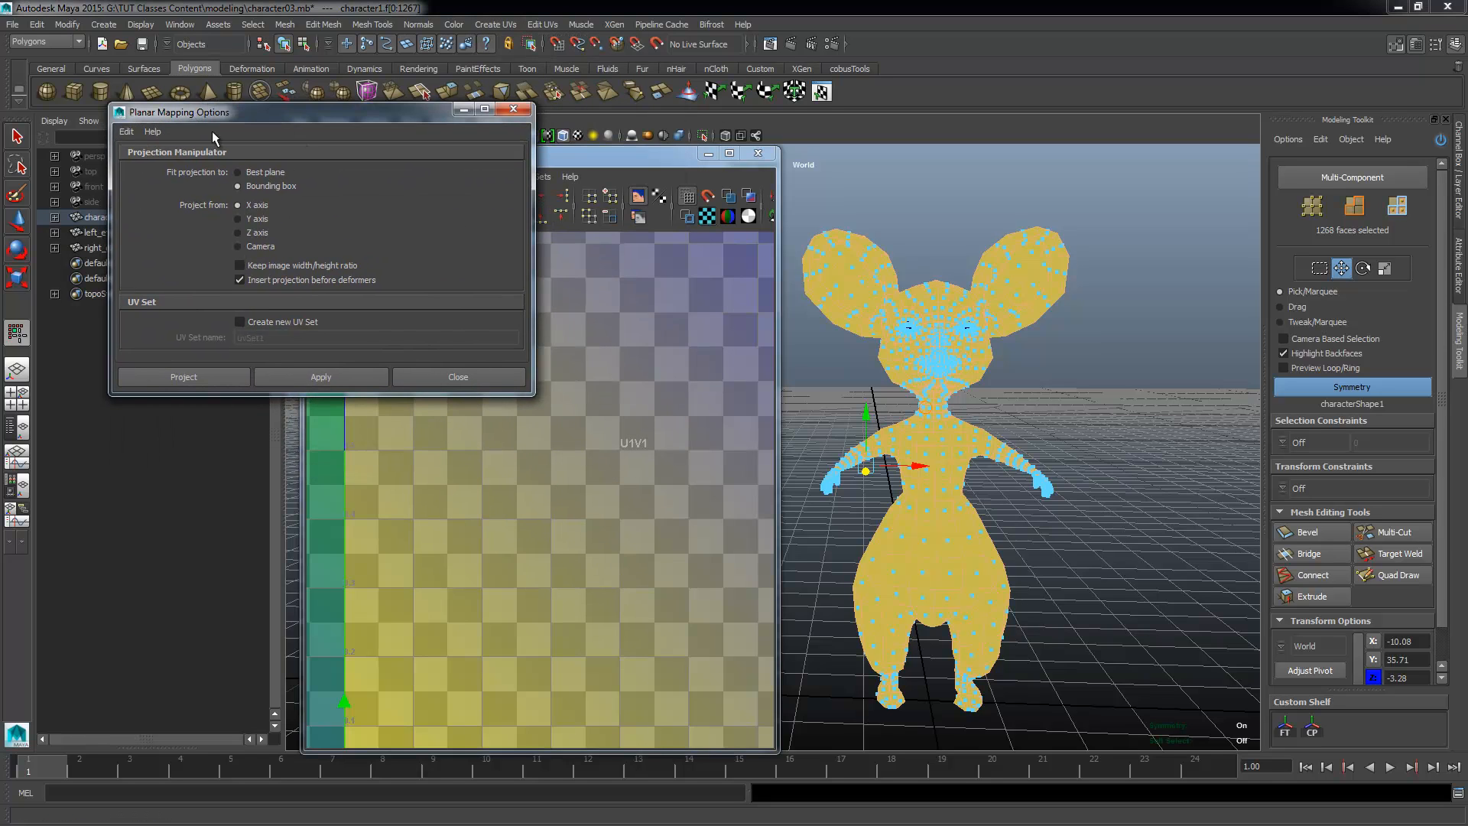
{"action": "left_click", "coordinate": [758, 155]}
{"action": "left_click_drag", "start_coordinate": [282, 122], "coordinate": [331, 124]}
Step: Set the planar mapping to project from the Z axis and to keep the image width/height ratio
{"action": "left_click_drag", "start_coordinate": [841, 430], "coordinate": [427, 630], "text": "alt"}
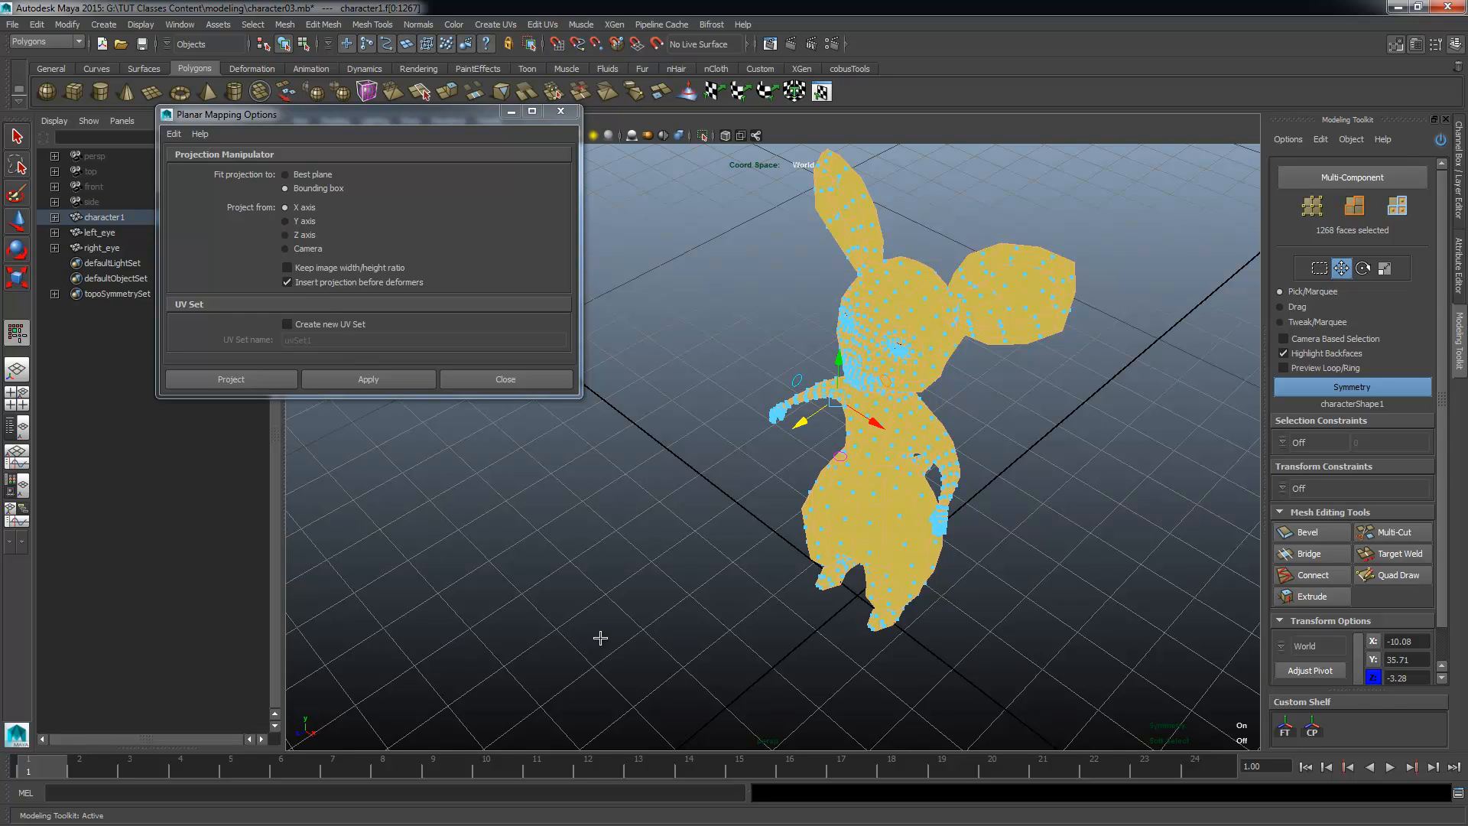
{"action": "left_click", "coordinate": [302, 236]}
{"action": "left_click_drag", "start_coordinate": [733, 537], "coordinate": [880, 492], "text": "alt"}
{"action": "left_click_drag", "start_coordinate": [846, 546], "coordinate": [816, 513], "text": "alt"}
{"action": "right_click_drag", "start_coordinate": [815, 514], "coordinate": [844, 511], "text": "alt"}
{"action": "left_click_drag", "start_coordinate": [898, 339], "coordinate": [828, 340], "text": "alt"}
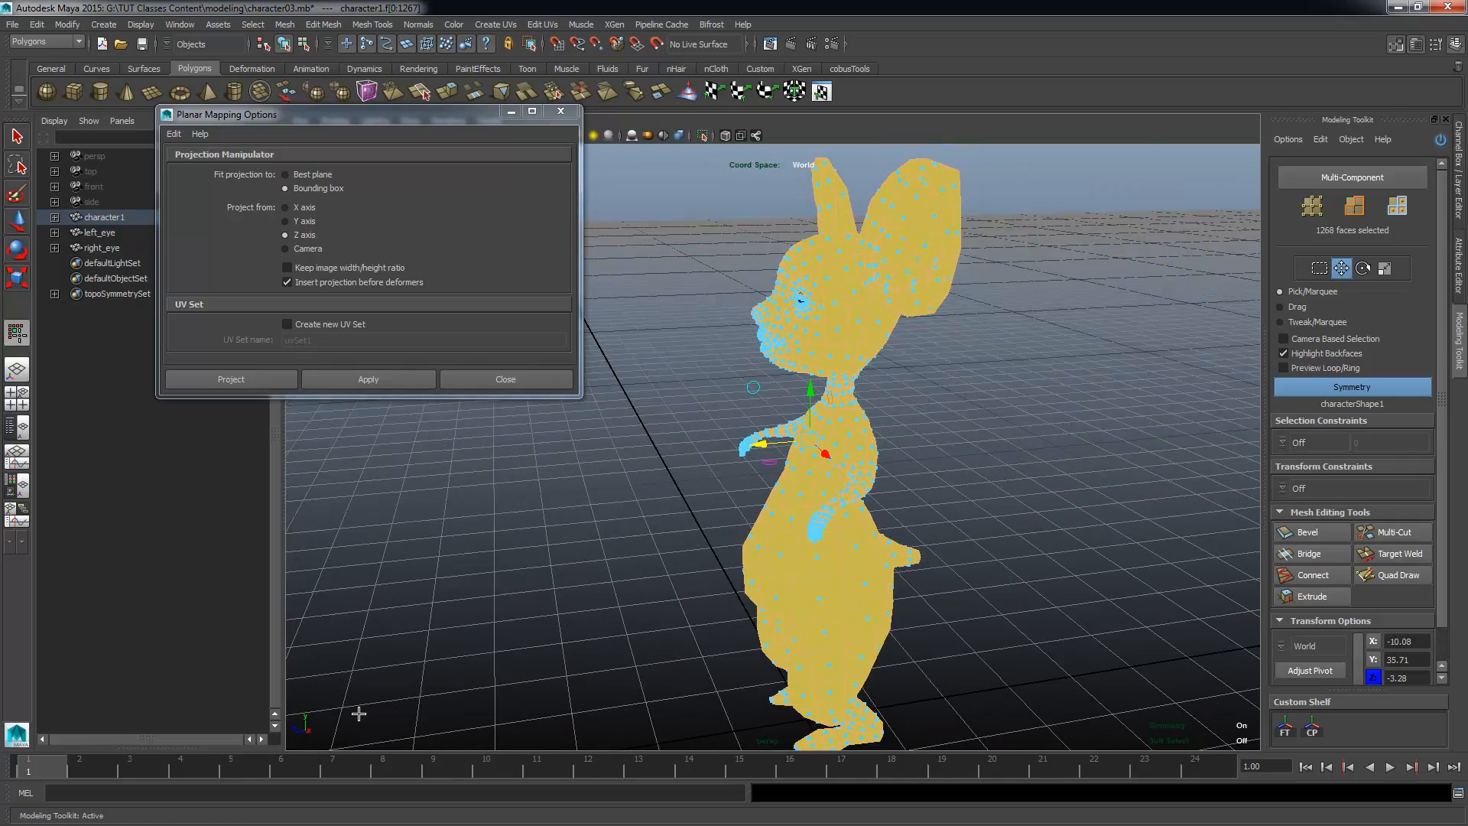
{"action": "left_click_drag", "start_coordinate": [358, 713], "coordinate": [408, 612], "text": "alt"}
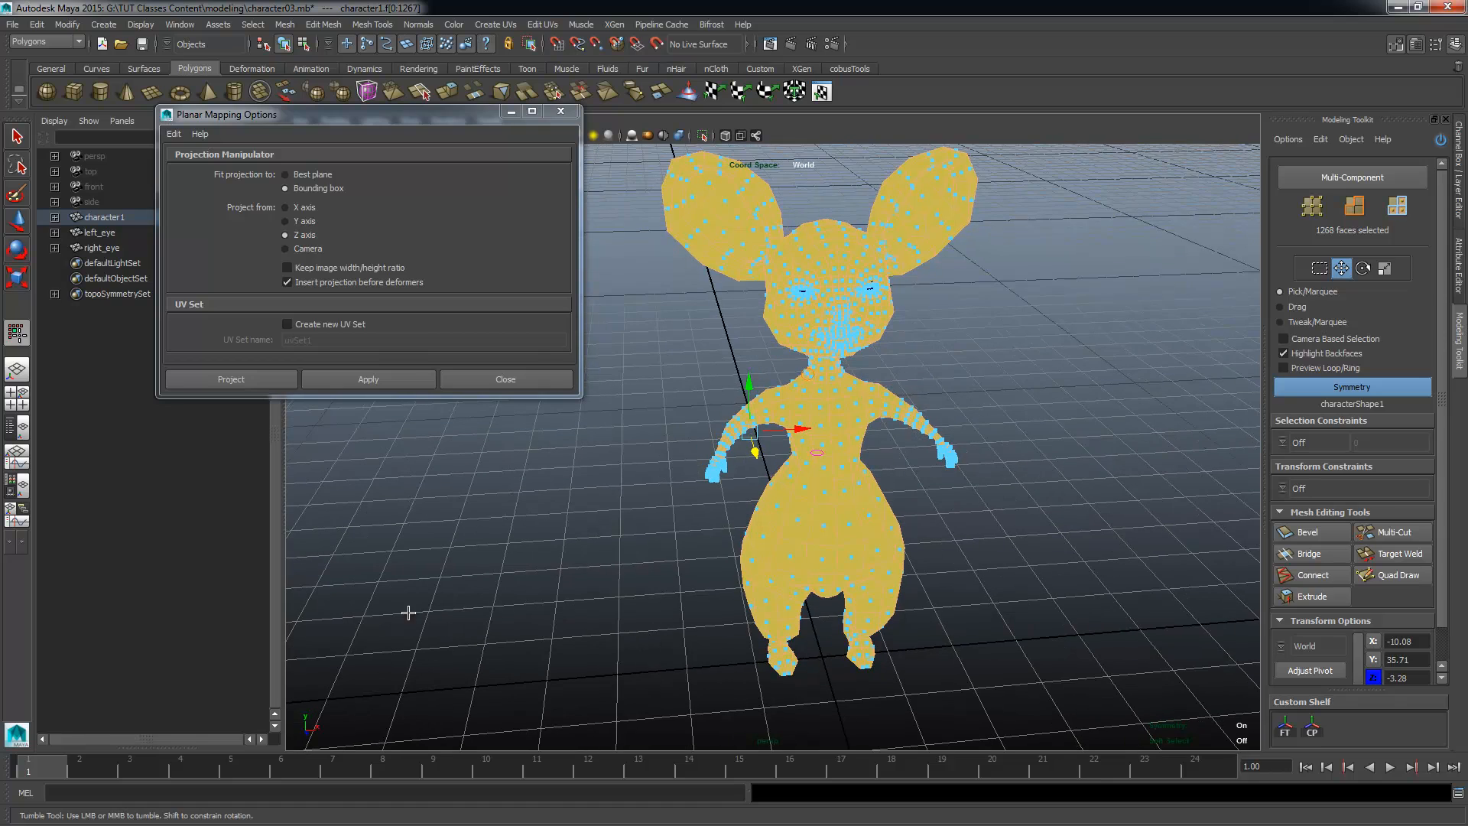
{"action": "left_click", "coordinate": [353, 272]}
Step: Apply the planar projection to all selected faces of the character, keeping the options open
{"action": "left_click_drag", "start_coordinate": [739, 469], "coordinate": [740, 618], "text": "alt"}
{"action": "left_click_drag", "start_coordinate": [742, 288], "coordinate": [828, 484], "text": "alt"}
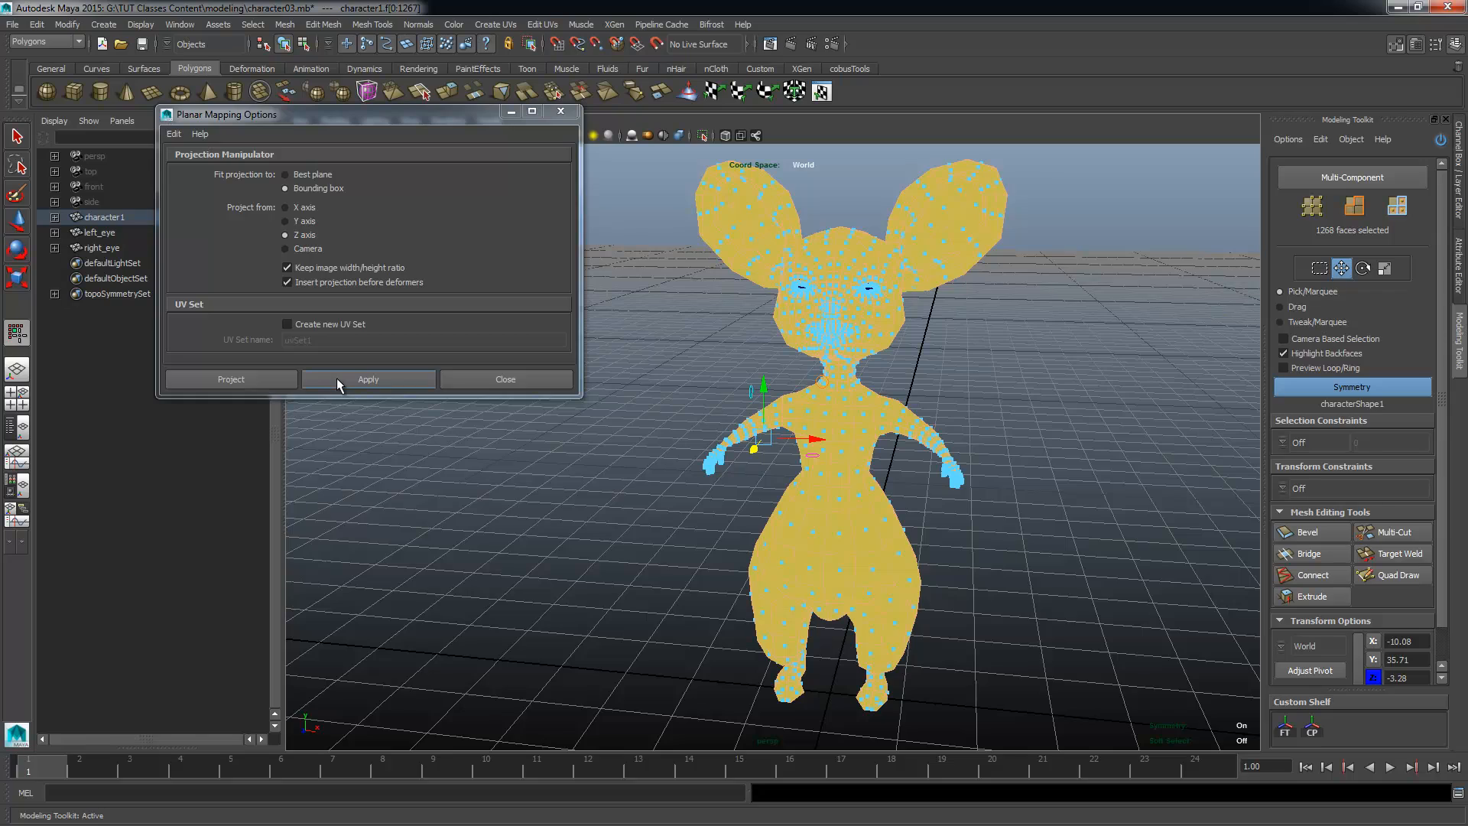
{"action": "left_click", "coordinate": [387, 378]}
{"action": "left_click_drag", "start_coordinate": [765, 459], "coordinate": [679, 490], "text": "alt"}
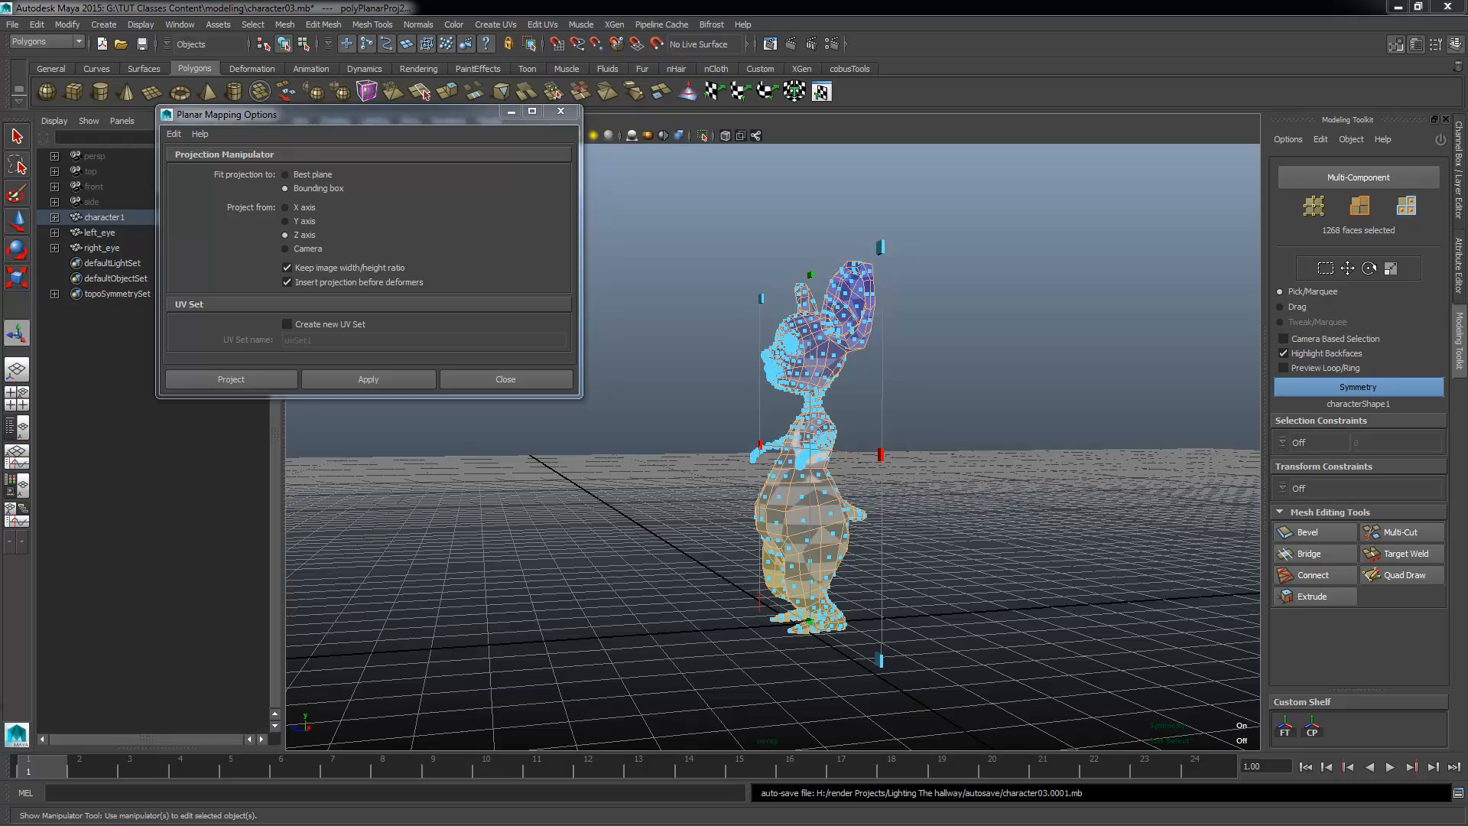
{"action": "left_click_drag", "start_coordinate": [533, 597], "coordinate": [576, 367], "text": "alt"}
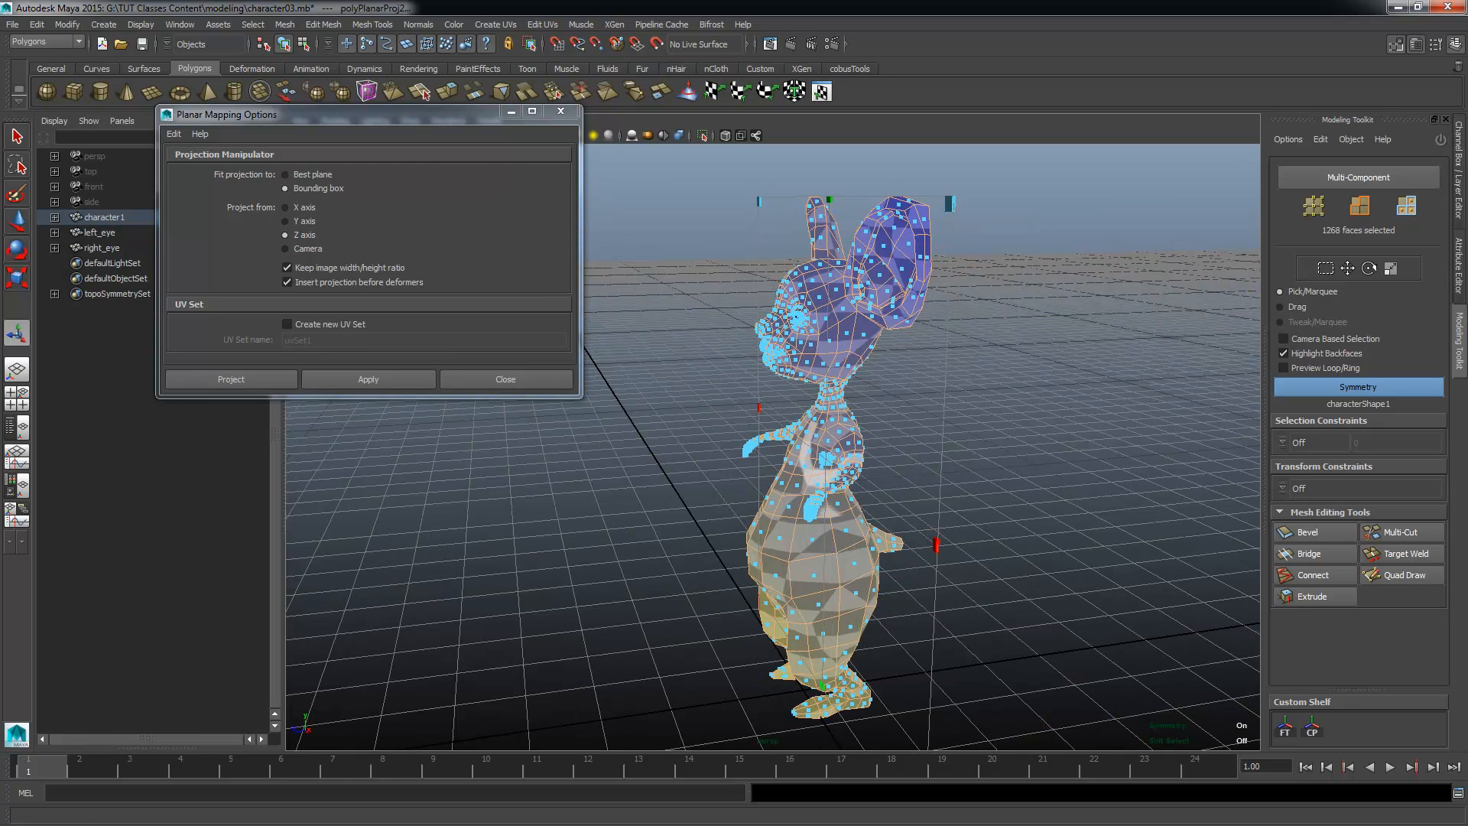
Step: Bring back the UV Texture Editor, place it clear of the character and frame the whole projected UV layout
{"action": "key", "text": "alt+Tab"}
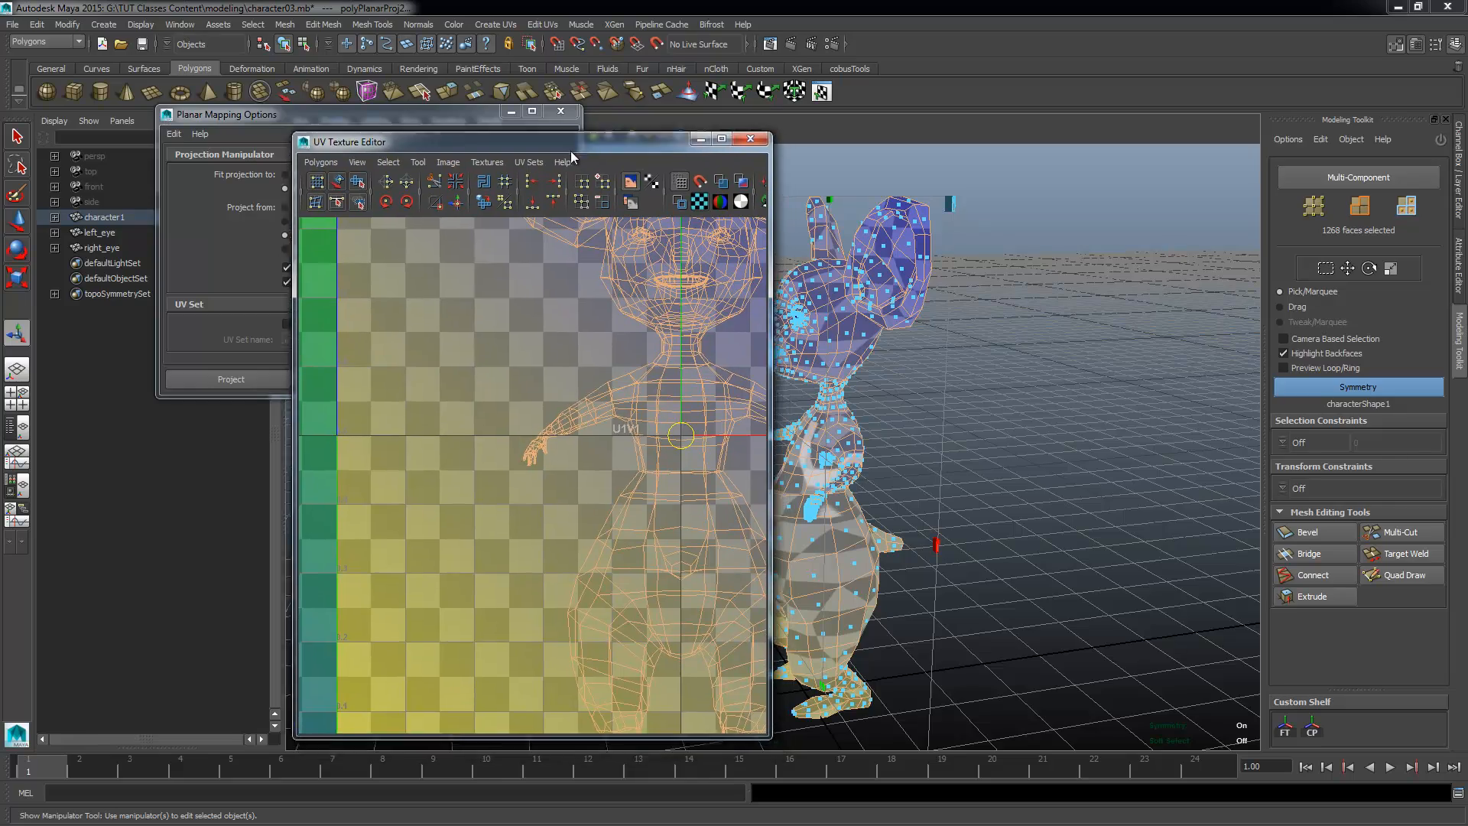
{"action": "left_click_drag", "start_coordinate": [586, 157], "coordinate": [317, 76]}
{"action": "scroll", "coordinate": [259, 347], "scroll_direction": "down", "scroll_amount": 3}
{"action": "middle_click_drag", "start_coordinate": [258, 347], "coordinate": [162, 381], "text": "alt"}
Step: Examine the checker texture on the character's front and sides and compare it with the projected UV layout
{"action": "left_click_drag", "start_coordinate": [812, 438], "coordinate": [975, 445], "text": "alt"}
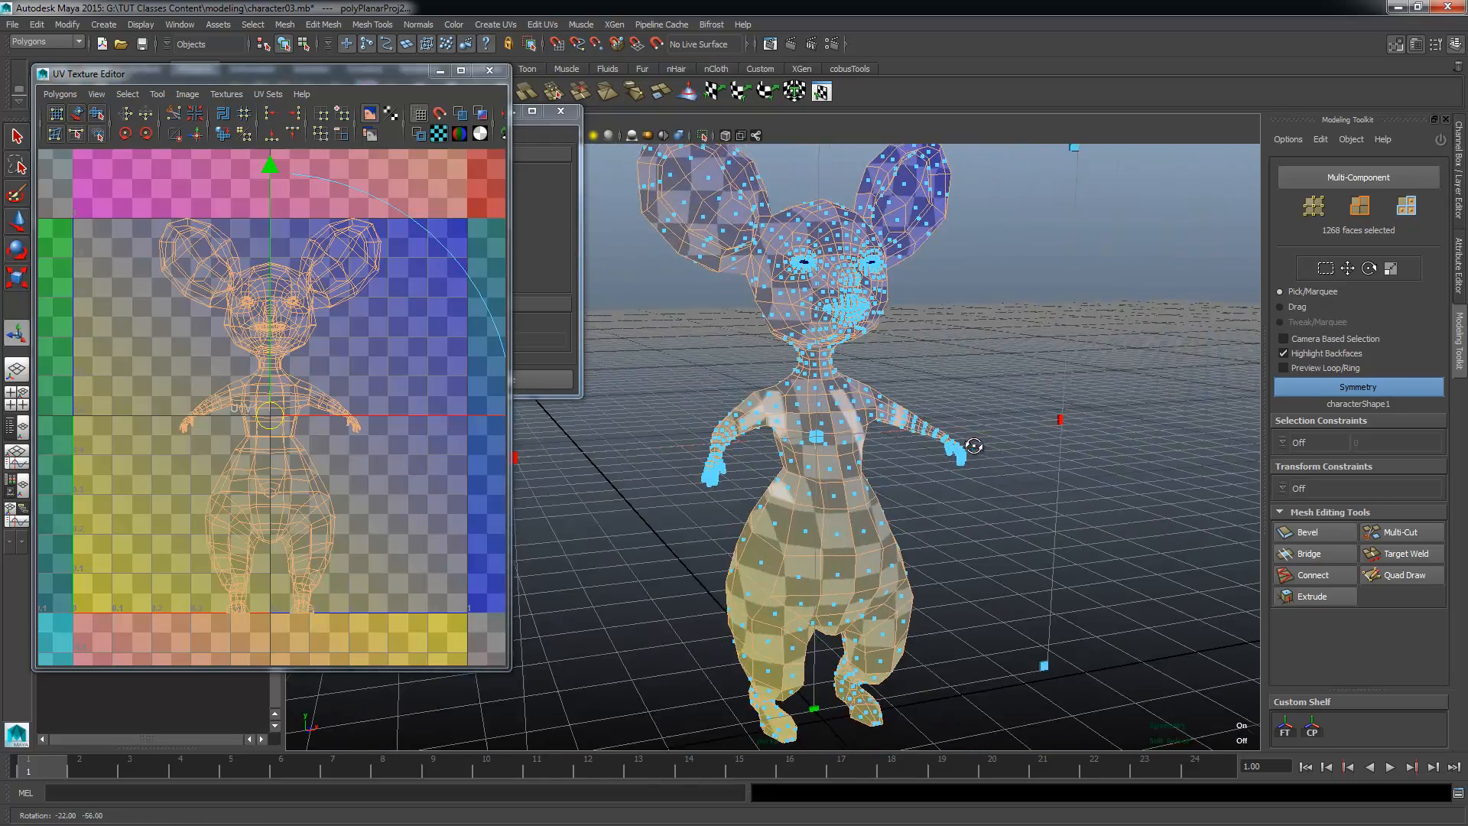
{"action": "middle_click_drag", "start_coordinate": [1085, 584], "coordinate": [1087, 508], "text": "alt"}
{"action": "right_click_drag", "start_coordinate": [1087, 507], "coordinate": [883, 480], "text": "alt"}
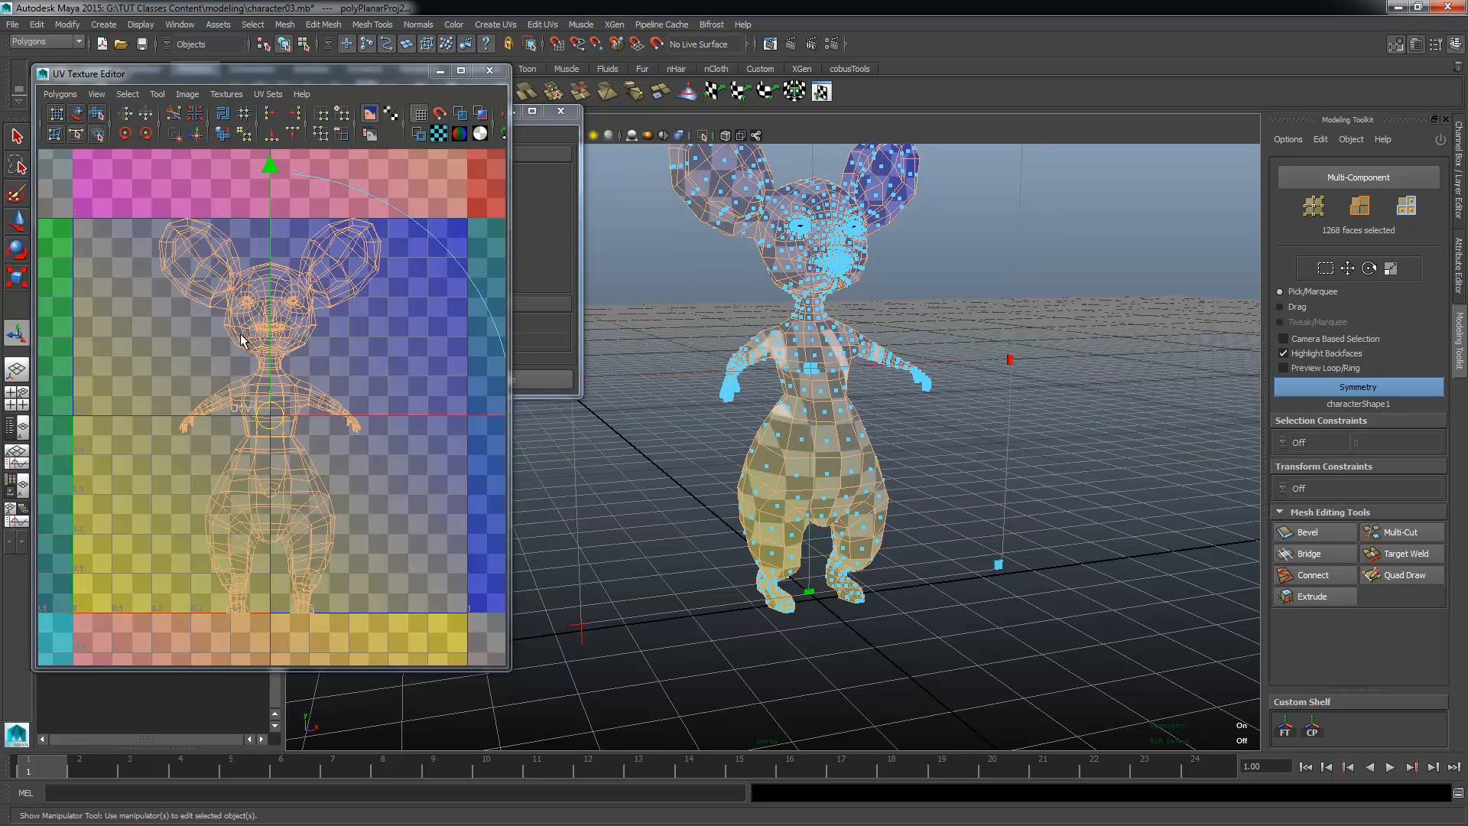
{"action": "left_click_drag", "start_coordinate": [922, 312], "coordinate": [865, 351], "text": "alt"}
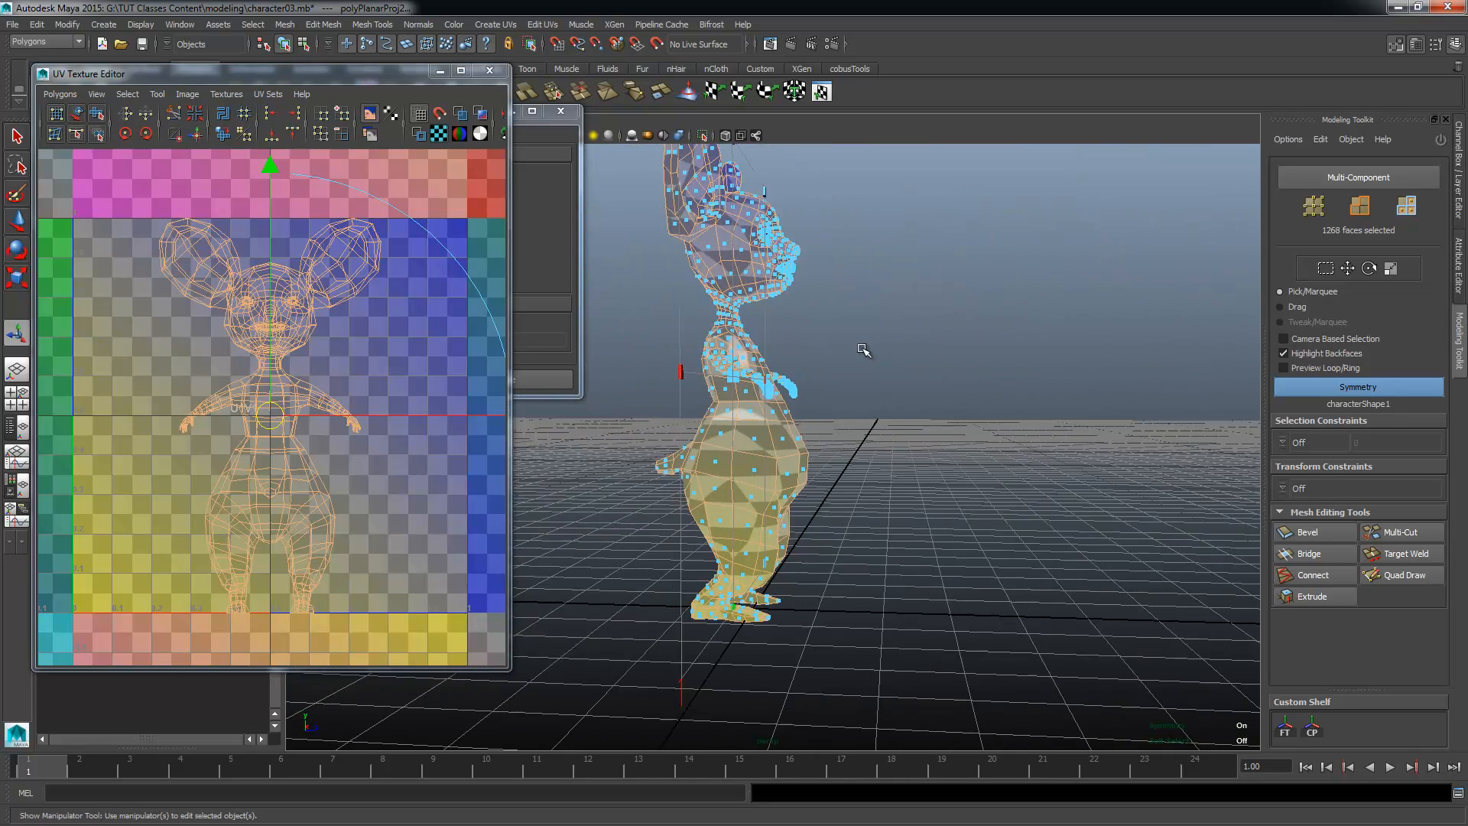
{"action": "right_click_drag", "start_coordinate": [865, 351], "coordinate": [896, 545], "text": "alt"}
{"action": "left_click_drag", "start_coordinate": [896, 544], "coordinate": [784, 462], "text": "alt"}
{"action": "left_click_drag", "start_coordinate": [864, 490], "coordinate": [817, 350], "text": "alt"}
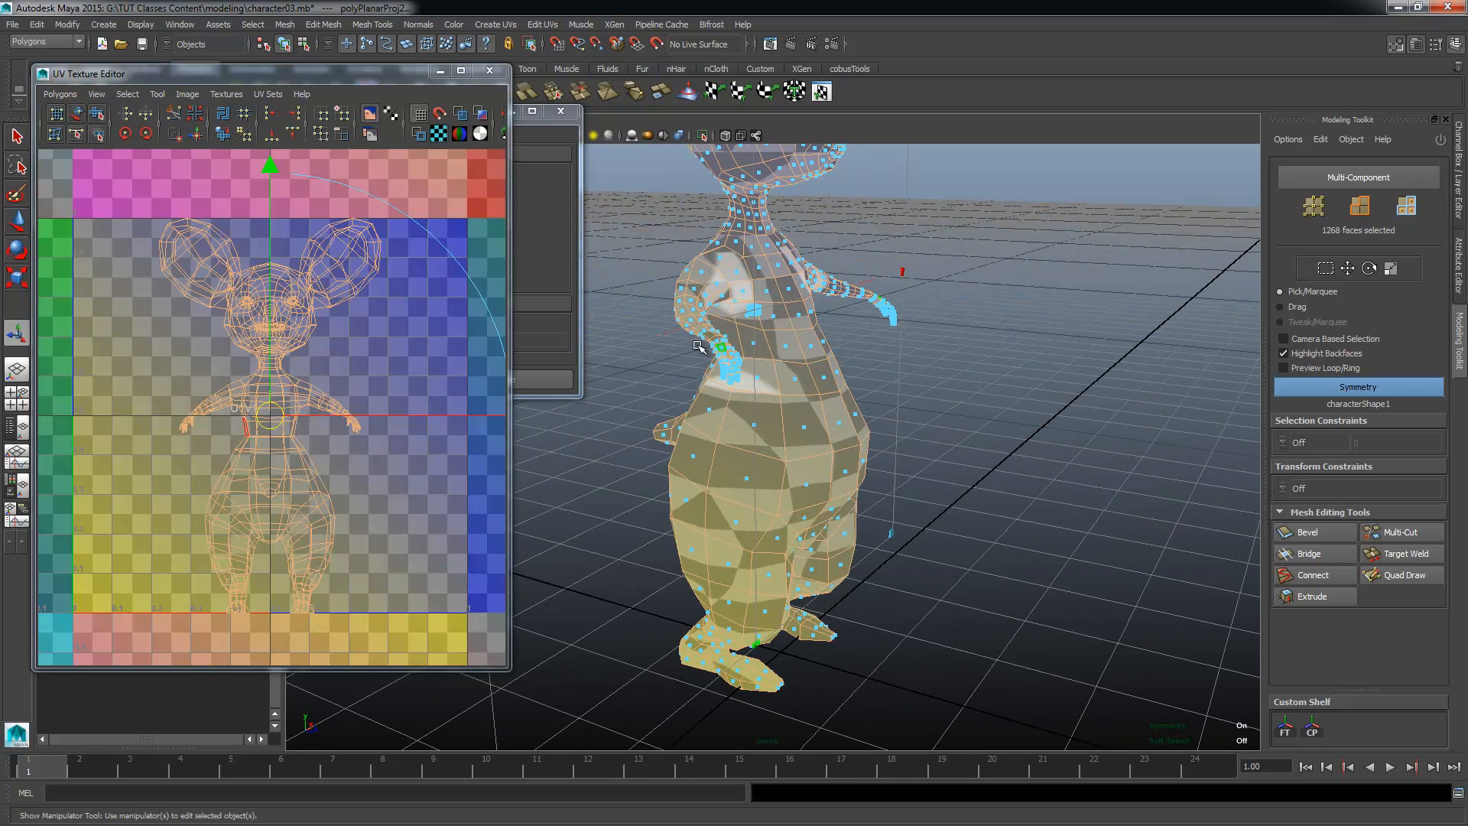
{"action": "left_click_drag", "start_coordinate": [573, 326], "coordinate": [656, 456], "text": "alt"}
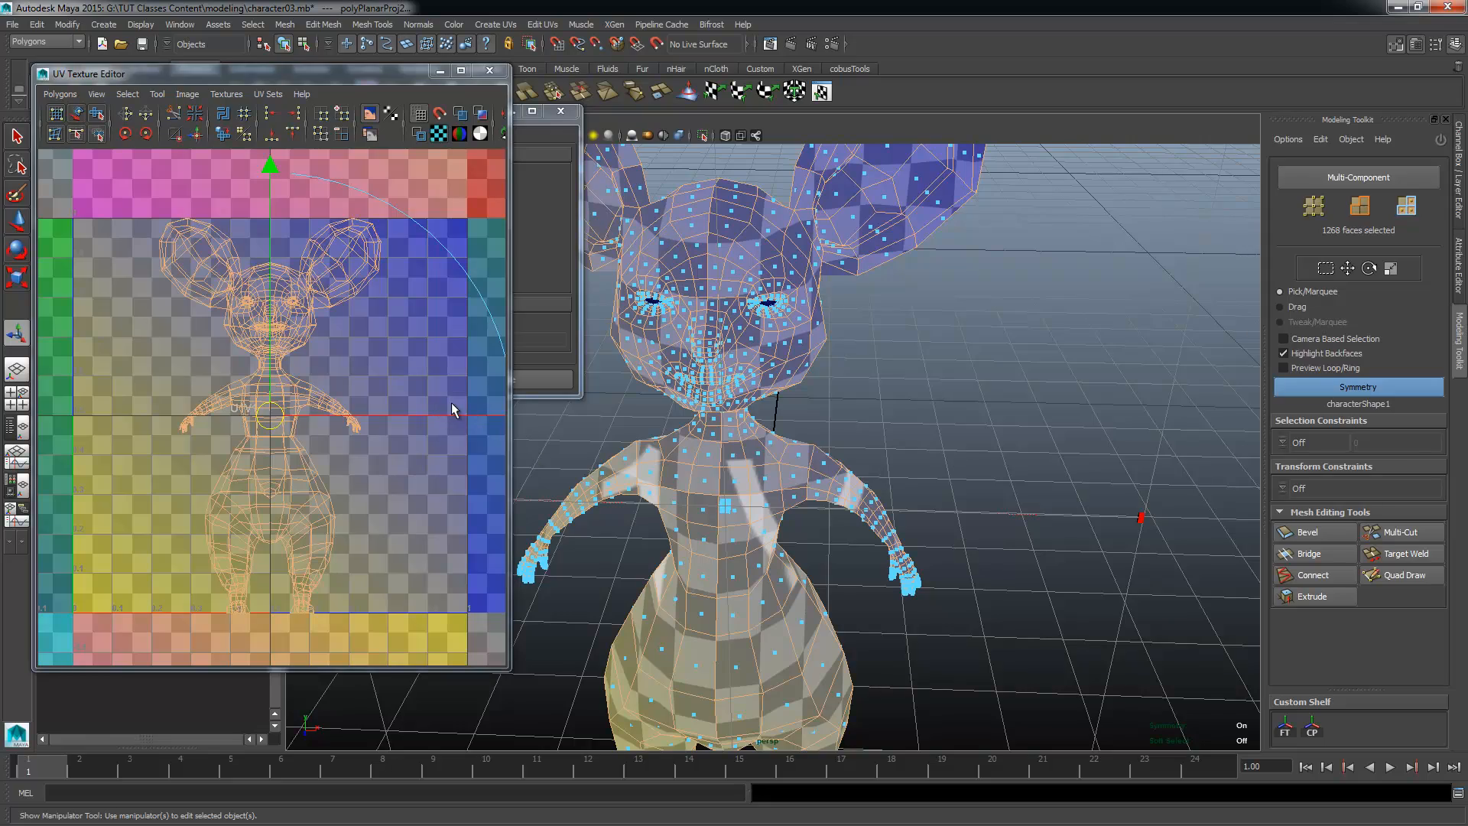
Step: Inspect the checkers on the belly, legs, hips and under the arms for stretching caused by the front projection
{"action": "right_click_drag", "start_coordinate": [858, 668], "coordinate": [764, 583], "text": "alt"}
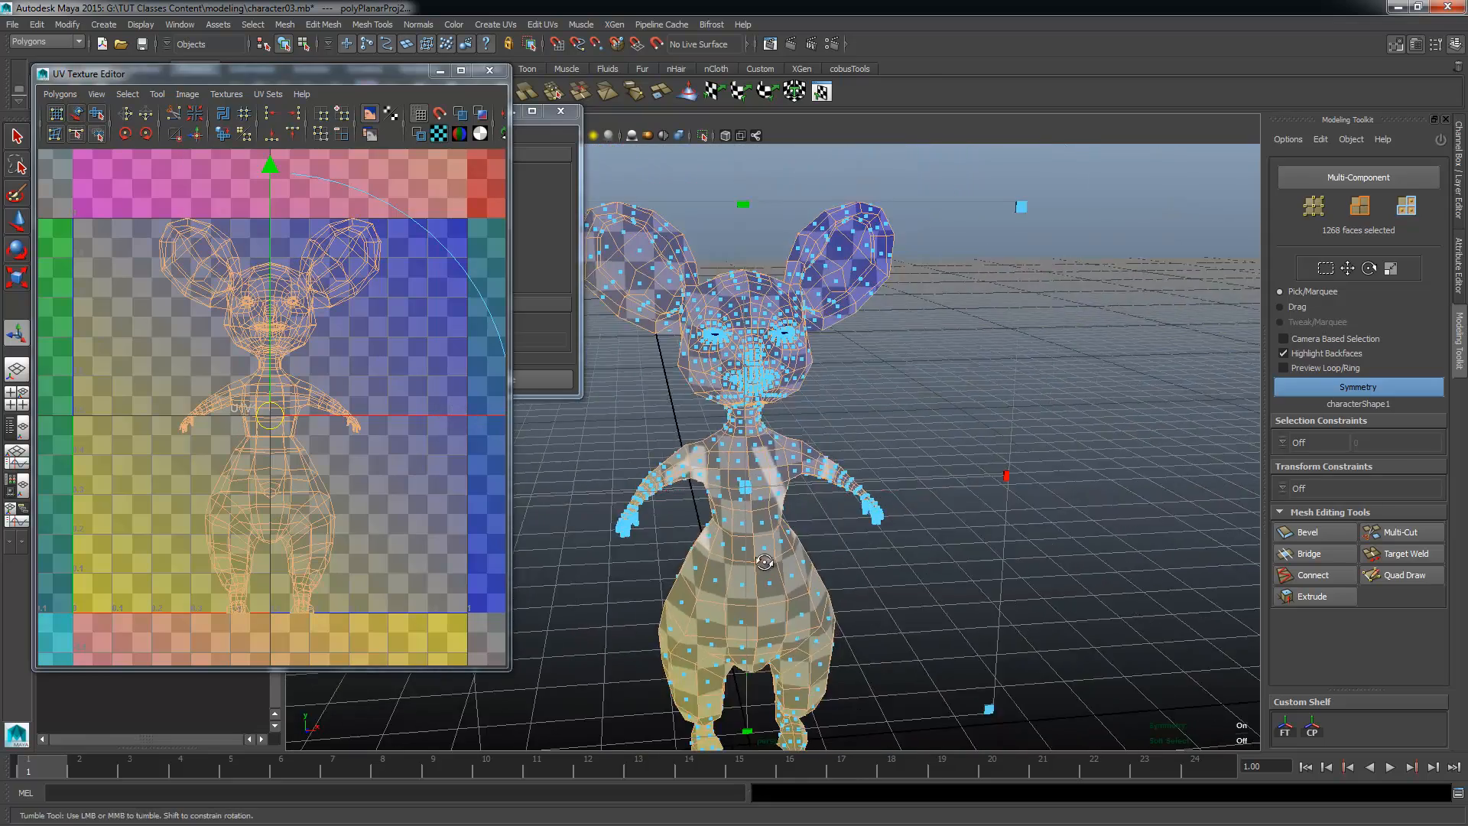
{"action": "left_click_drag", "start_coordinate": [765, 583], "coordinate": [910, 570], "text": "alt"}
{"action": "middle_click_drag", "start_coordinate": [910, 569], "coordinate": [901, 497], "text": "alt"}
{"action": "left_click_drag", "start_coordinate": [901, 497], "coordinate": [734, 474], "text": "alt"}
{"action": "right_click_drag", "start_coordinate": [734, 474], "coordinate": [960, 562], "text": "alt"}
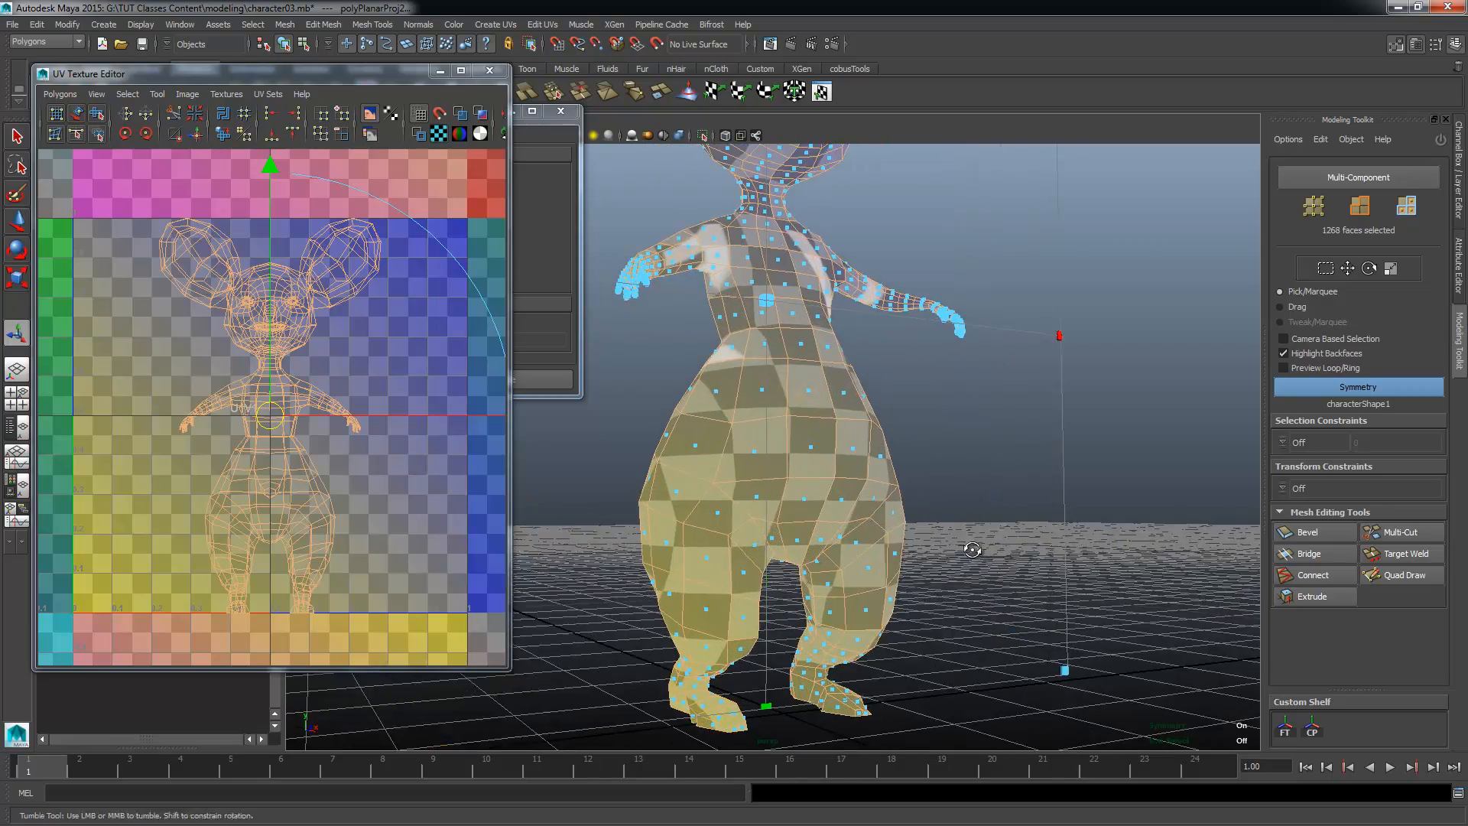
{"action": "left_click_drag", "start_coordinate": [960, 562], "coordinate": [856, 362], "text": "alt"}
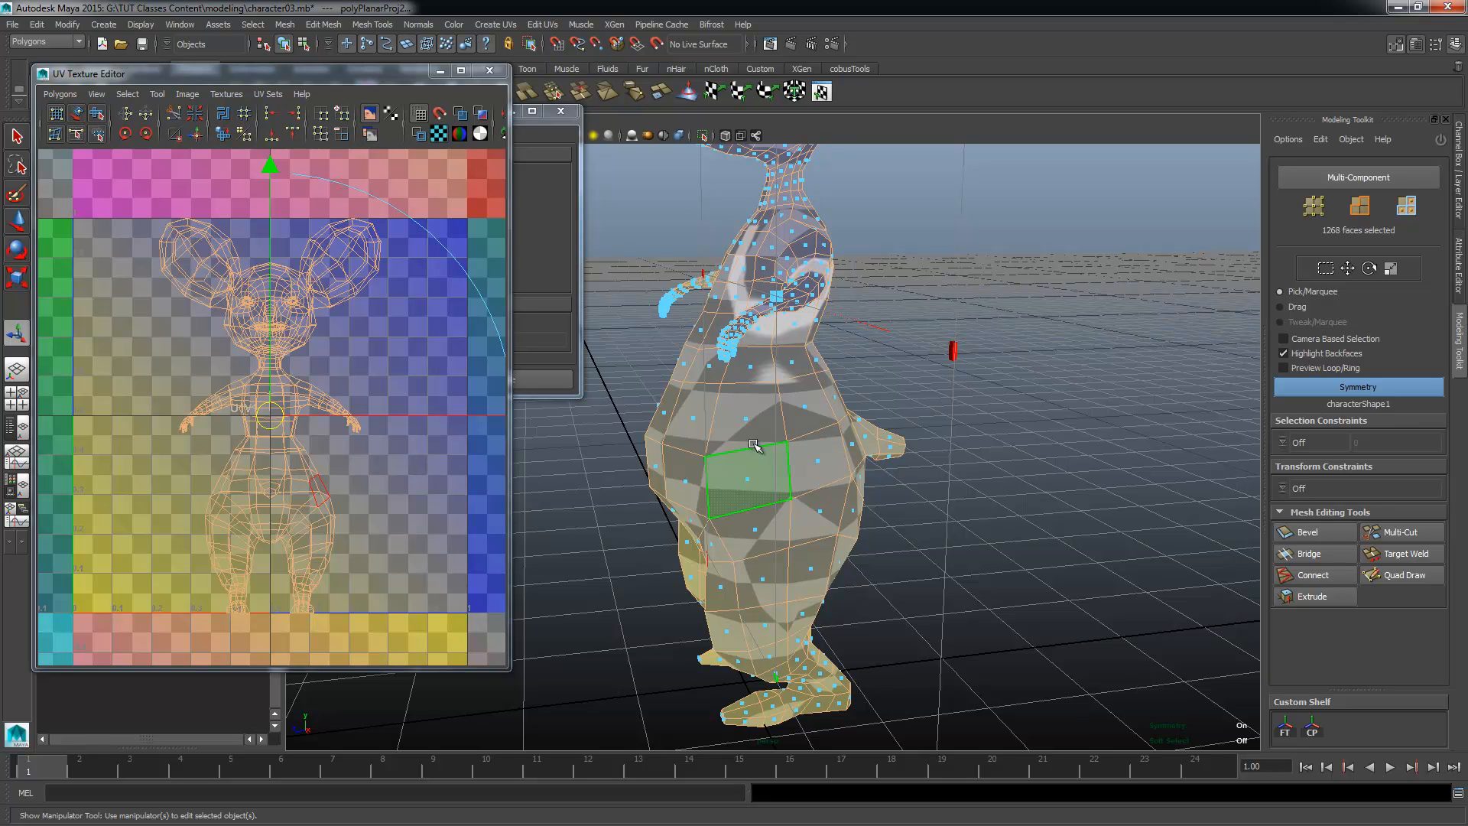
{"action": "left_click_drag", "start_coordinate": [692, 459], "coordinate": [737, 489], "text": "alt"}
{"action": "right_click_drag", "start_coordinate": [737, 488], "coordinate": [792, 466], "text": "alt"}
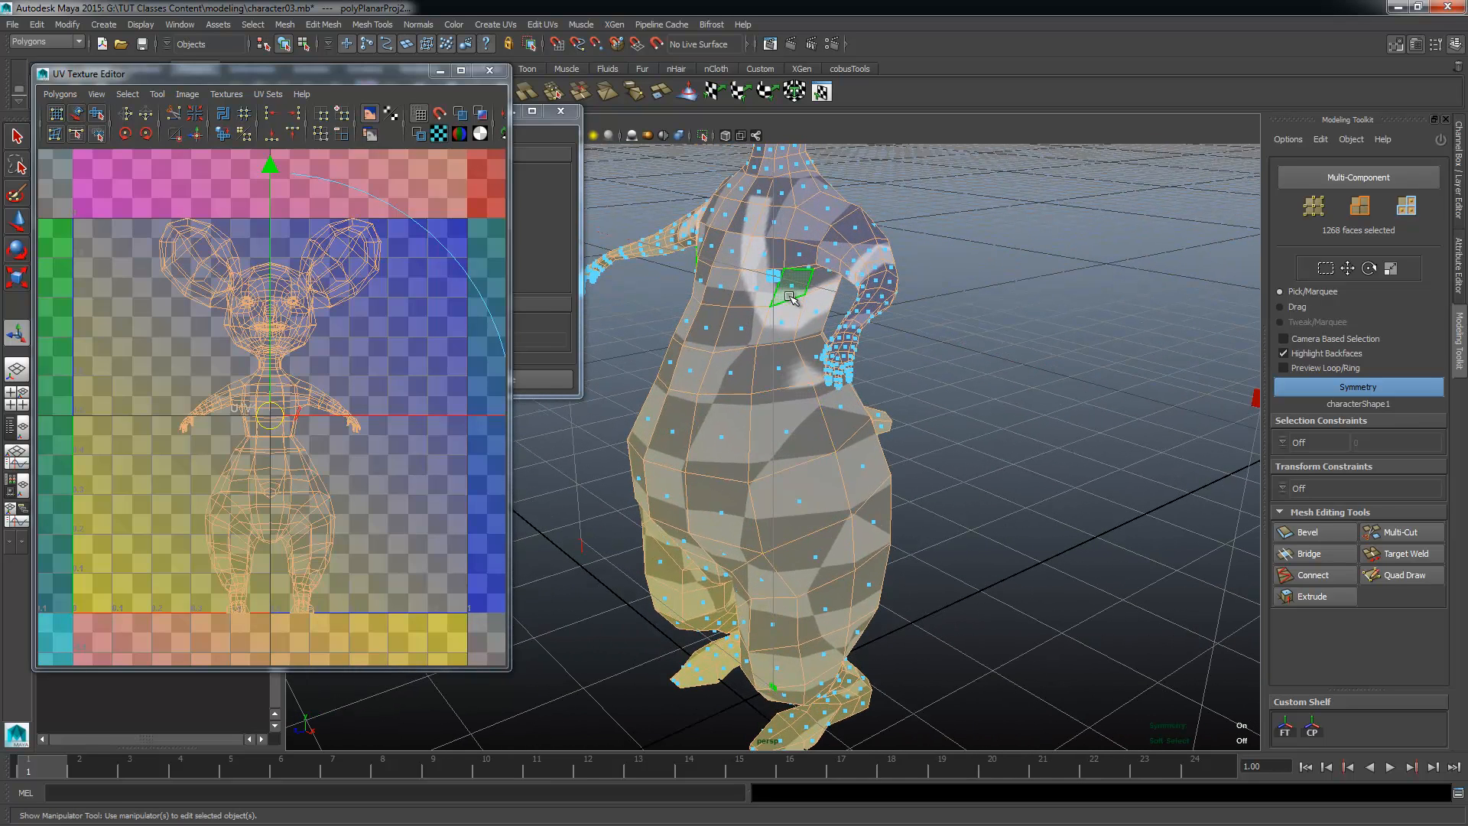
{"action": "left_click", "coordinate": [493, 23]}
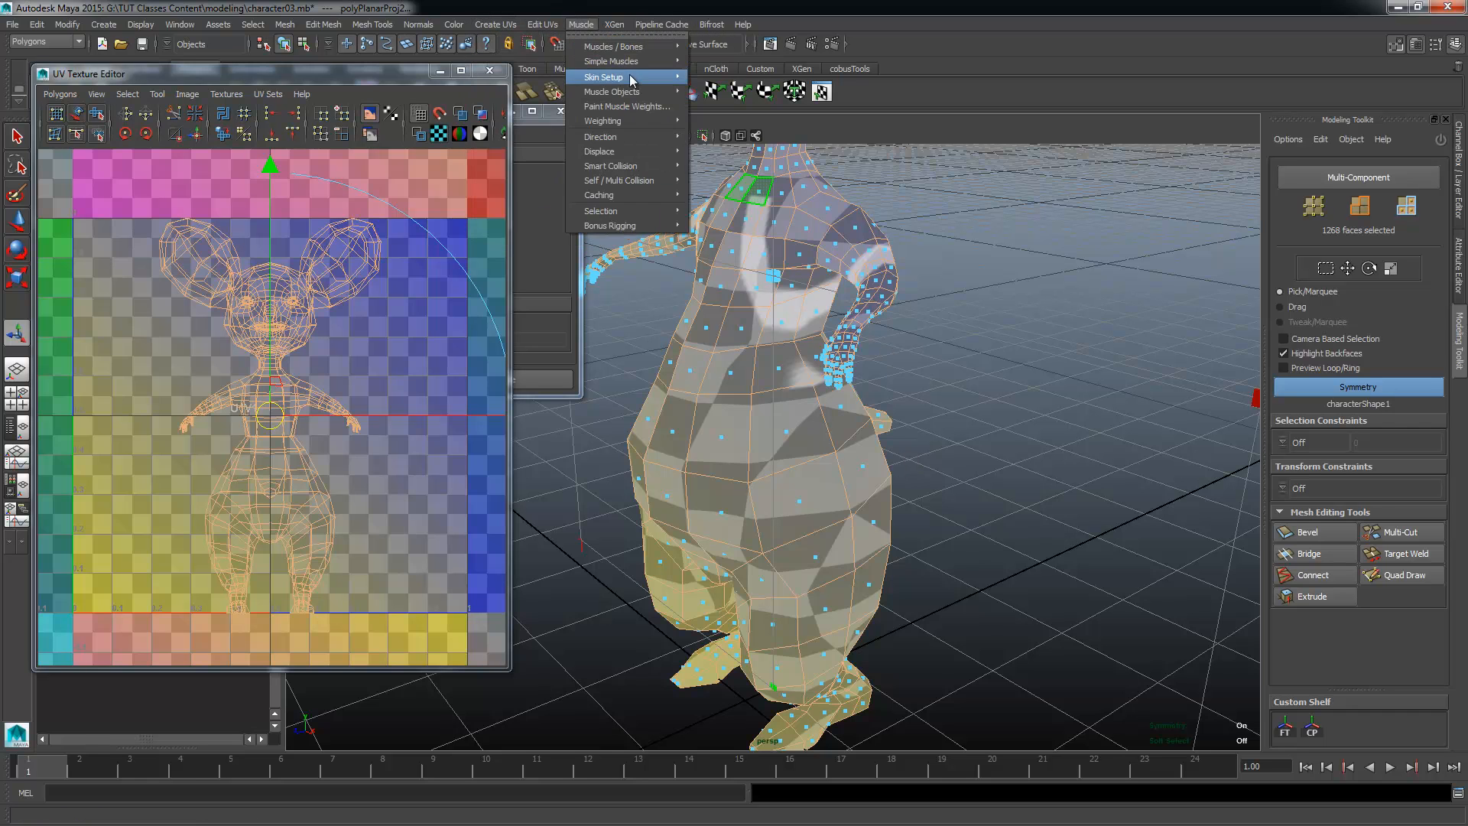
{"action": "left_click", "coordinate": [836, 4]}
{"action": "left_click_drag", "start_coordinate": [887, 484], "coordinate": [952, 467], "text": "alt"}
{"action": "right_click_drag", "start_coordinate": [952, 466], "coordinate": [882, 313], "text": "alt"}
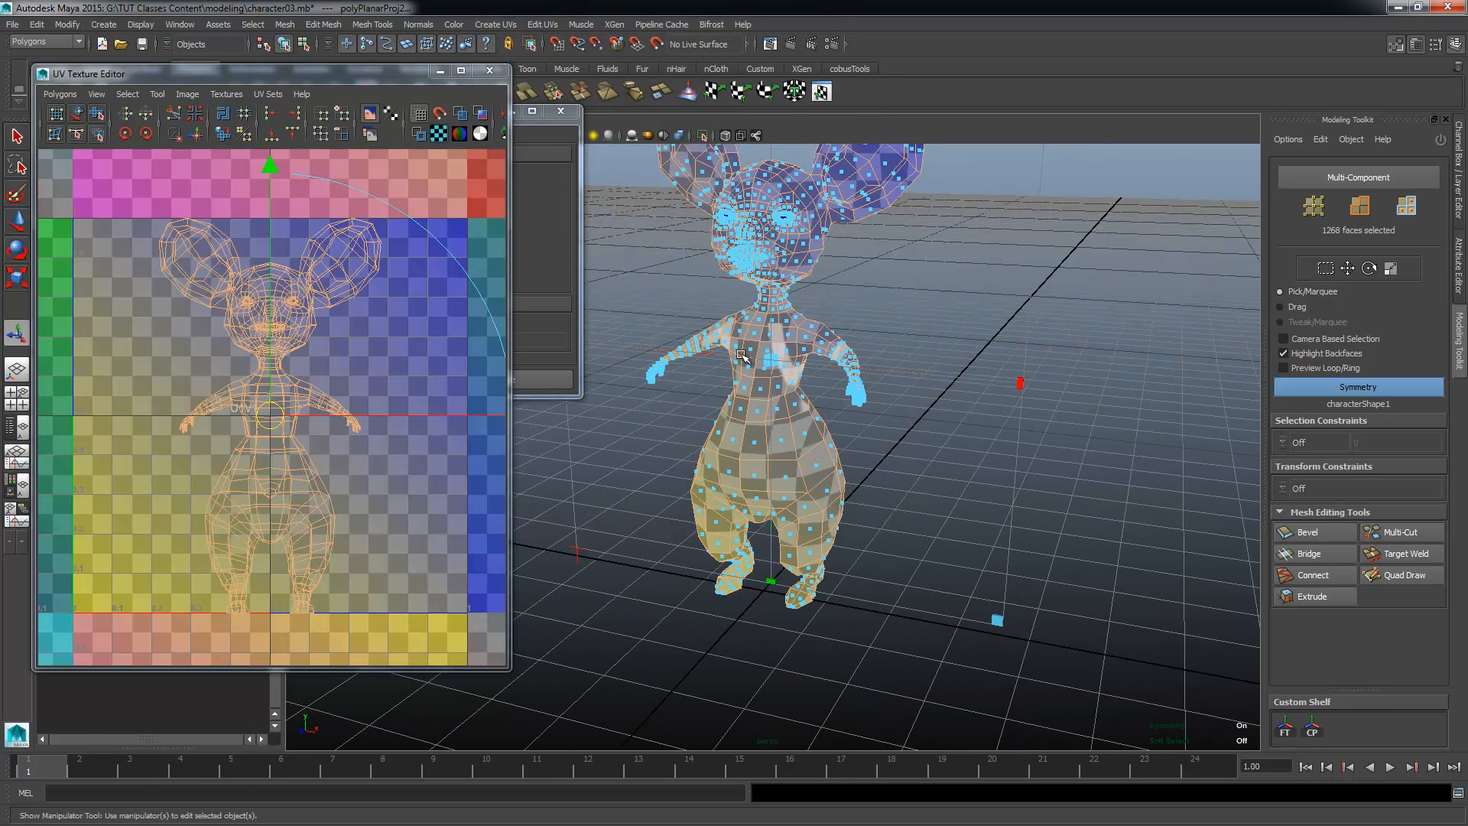
Step: Switch from faces to edges and symmetrically select the first seam edge on the character's front hips above the legs
{"action": "right_click_drag", "start_coordinate": [267, 379], "coordinate": [136, 236], "text": "alt"}
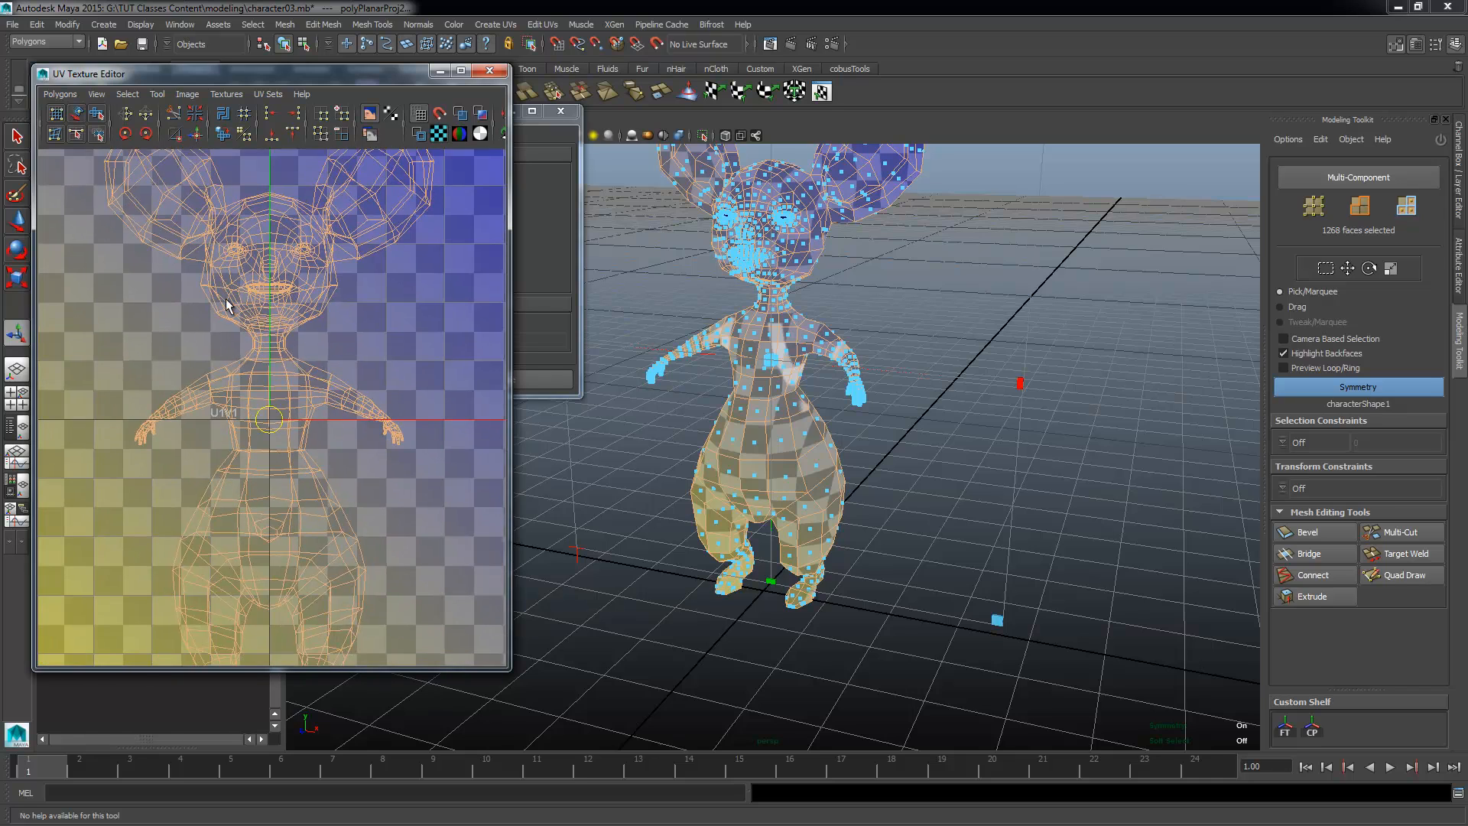
{"action": "middle_click_drag", "start_coordinate": [226, 305], "coordinate": [230, 358], "text": "alt"}
{"action": "right_click_drag", "start_coordinate": [292, 362], "coordinate": [229, 283], "text": "alt"}
{"action": "middle_click_drag", "start_coordinate": [329, 294], "coordinate": [343, 249], "text": "alt"}
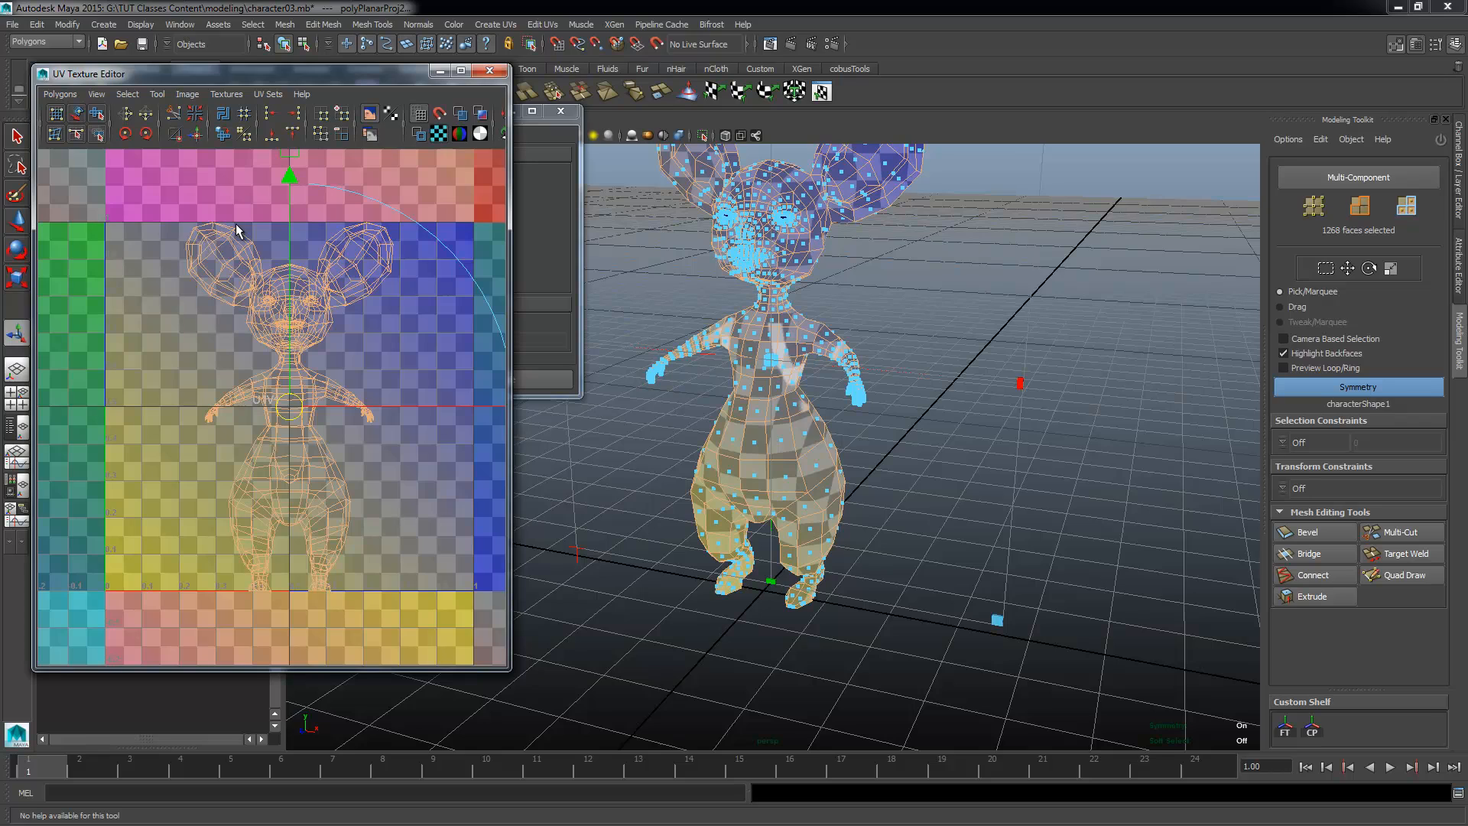
{"action": "right_click_drag", "start_coordinate": [662, 517], "coordinate": [853, 634], "text": "alt"}
{"action": "left_click_drag", "start_coordinate": [853, 635], "coordinate": [868, 594], "text": "alt"}
{"action": "right_click_drag", "start_coordinate": [861, 462], "coordinate": [861, 426]}
{"action": "left_click", "coordinate": [906, 460]}
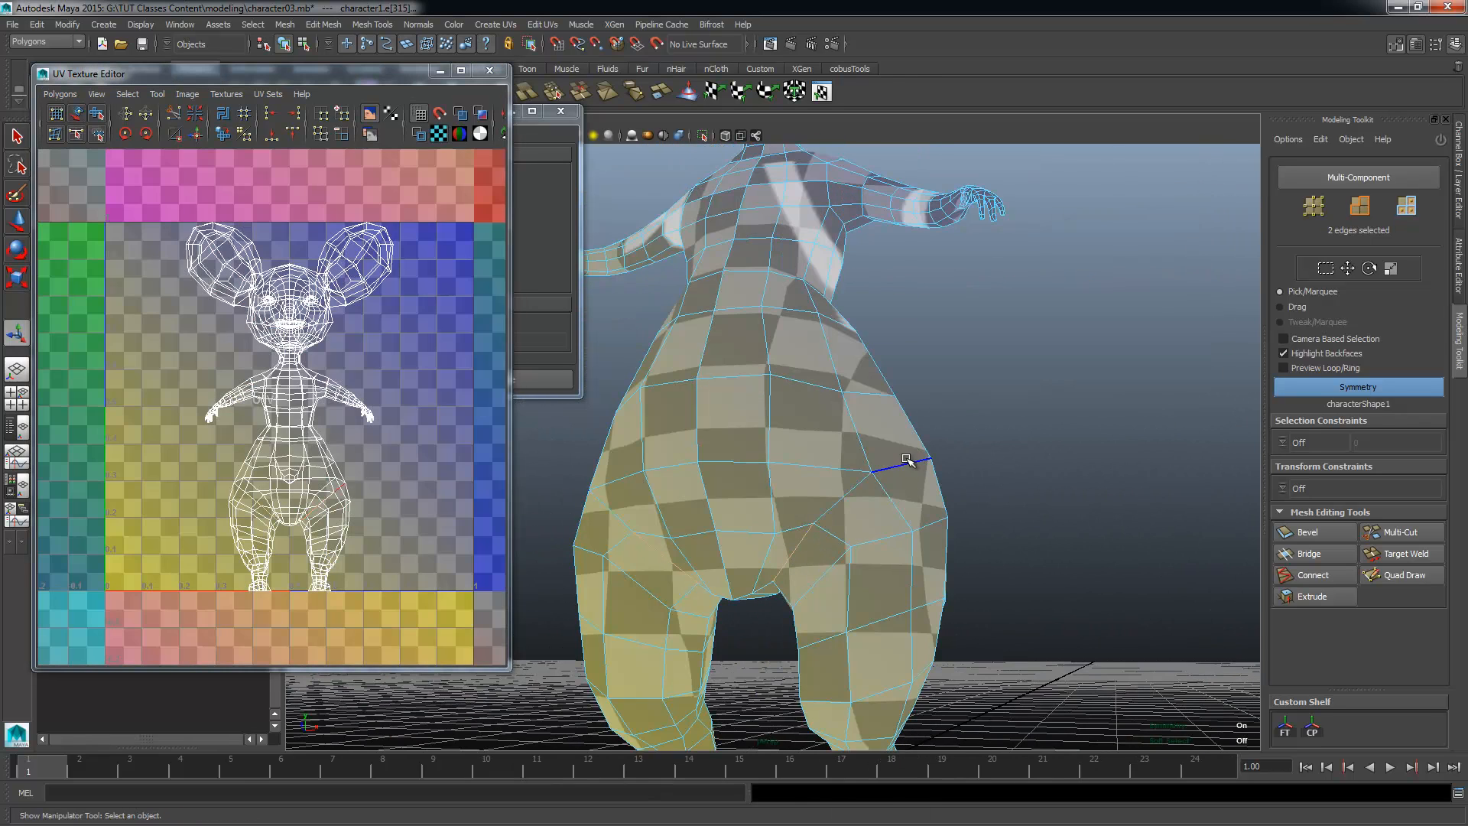
{"action": "left_click", "coordinate": [906, 460]}
{"action": "left_click_drag", "start_coordinate": [875, 557], "coordinate": [889, 492], "text": "alt"}
{"action": "left_click_drag", "start_coordinate": [891, 581], "coordinate": [631, 624], "text": "alt"}
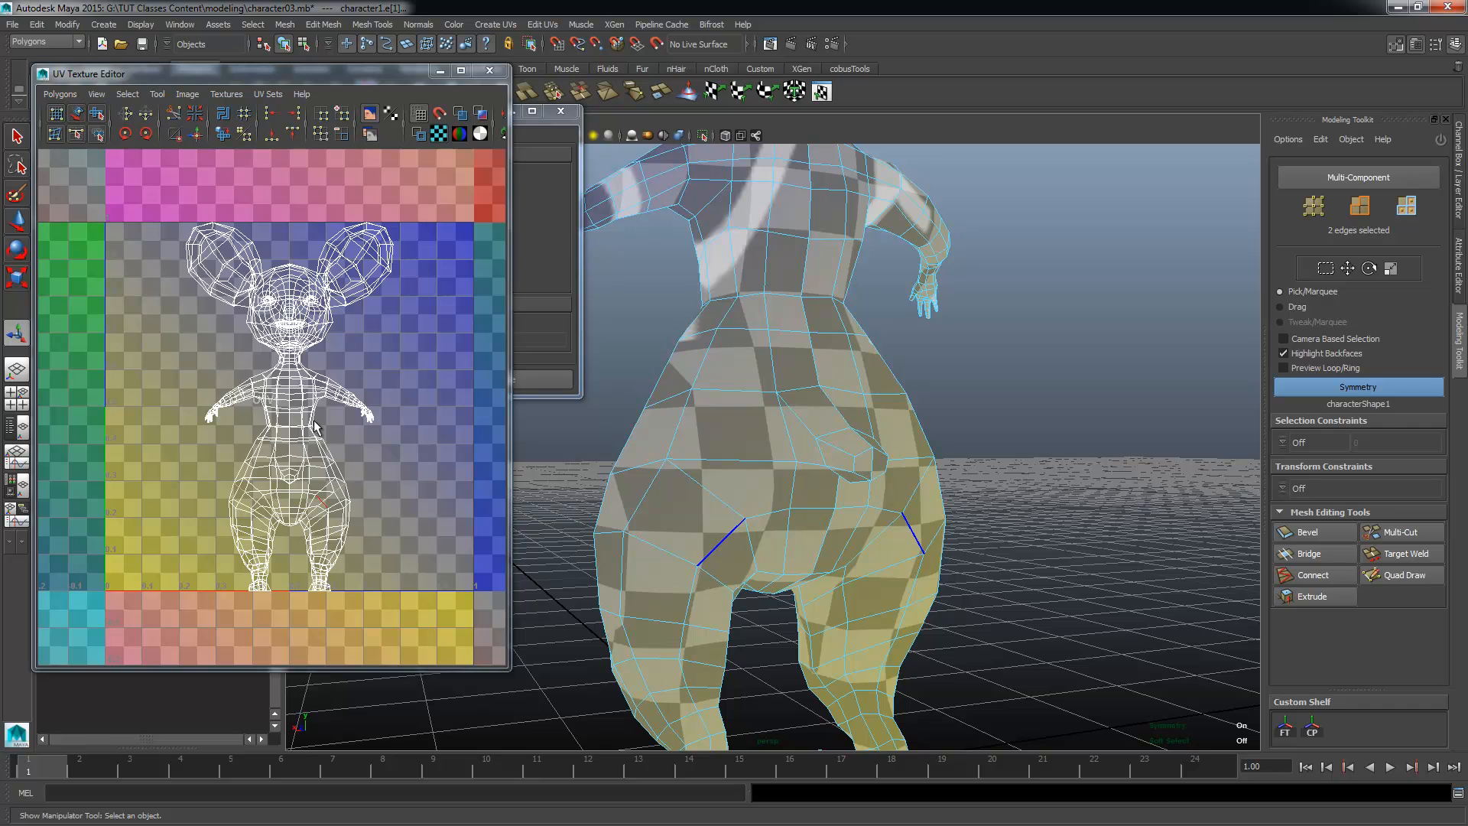
Step: Examine the belly, hips, crotch and legs to plan seams that separate the legs from the torso
{"action": "left_click", "coordinate": [649, 334]}
{"action": "left_click", "coordinate": [705, 356]}
{"action": "left_click", "coordinate": [729, 389]}
{"action": "left_click_drag", "start_coordinate": [727, 389], "coordinate": [730, 420], "text": "alt"}
{"action": "left_click", "coordinate": [753, 325]}
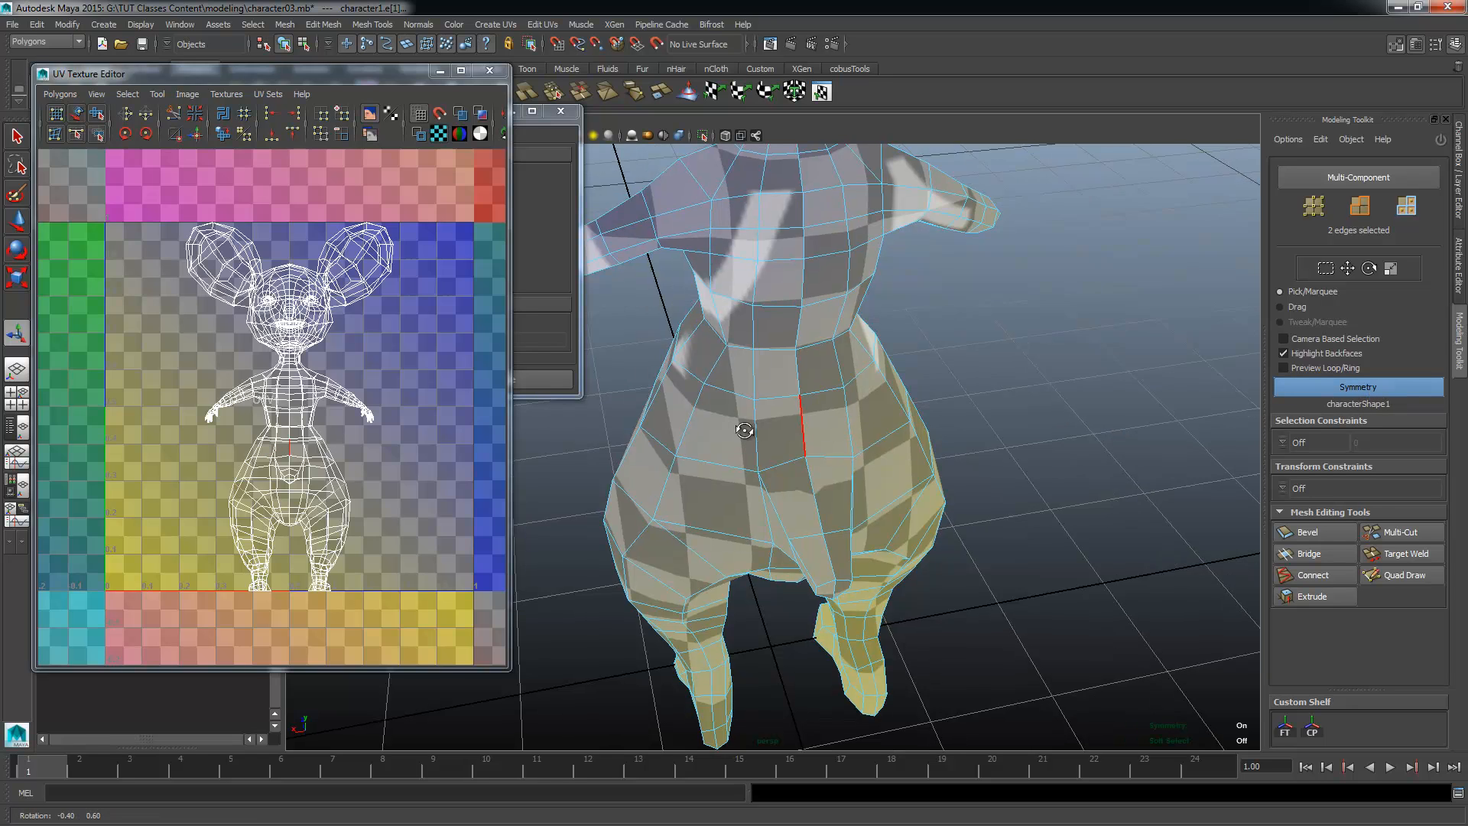
{"action": "left_click_drag", "start_coordinate": [849, 425], "coordinate": [1083, 536], "text": "alt"}
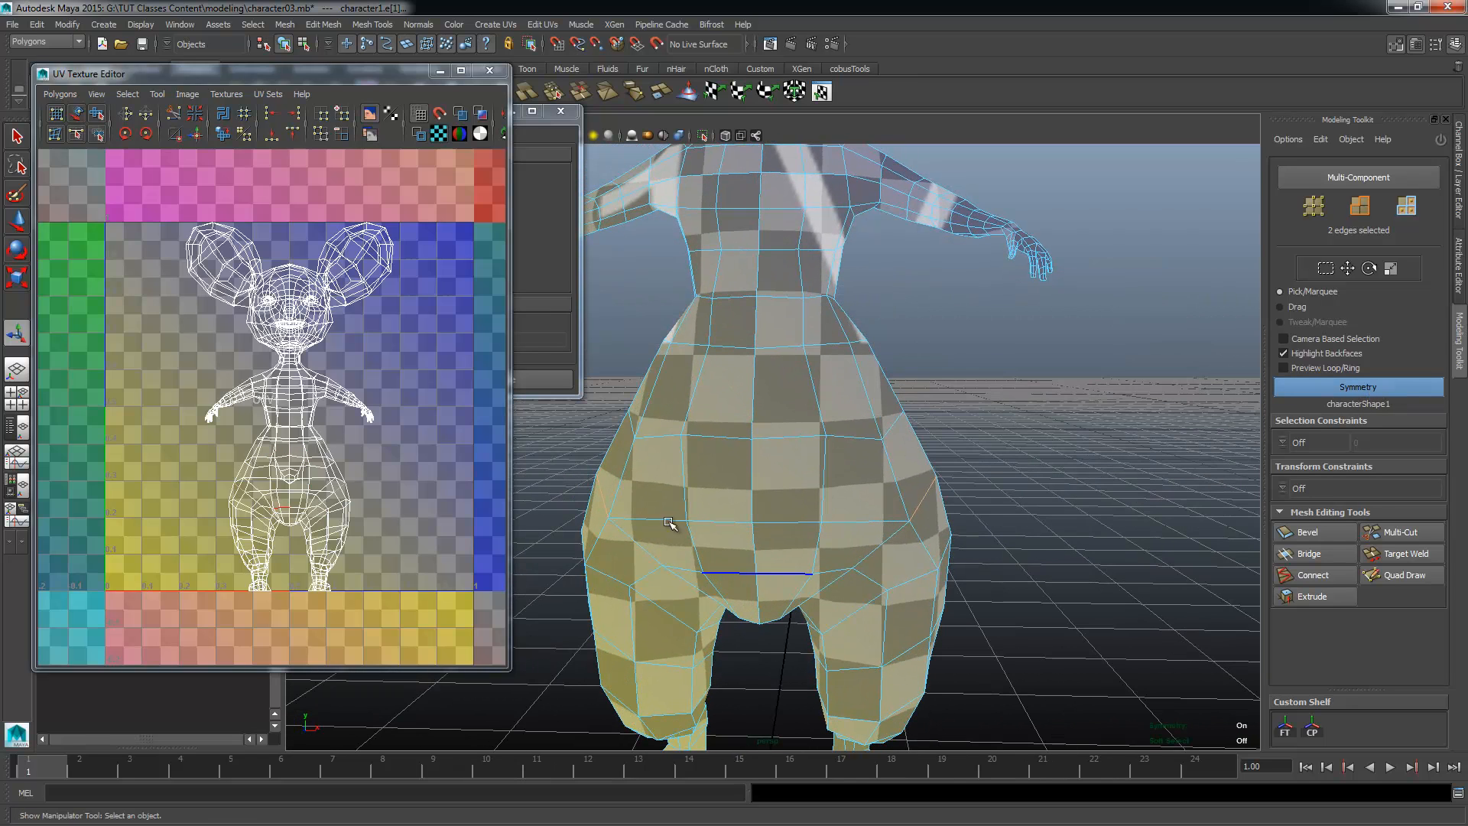
{"action": "left_click_drag", "start_coordinate": [952, 457], "coordinate": [917, 455], "text": "alt"}
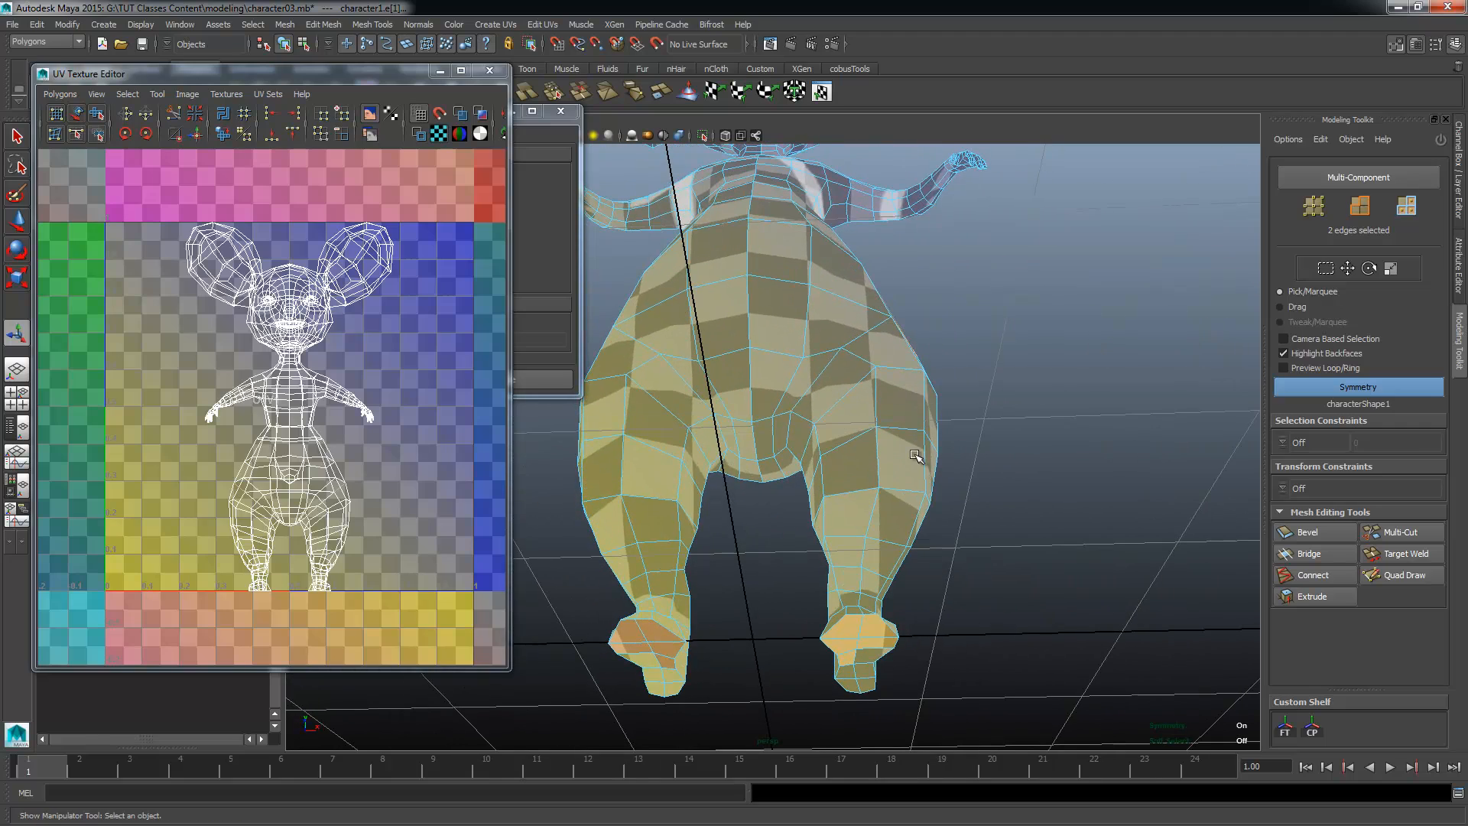
{"action": "left_click_drag", "start_coordinate": [933, 377], "coordinate": [868, 397], "text": "alt"}
{"action": "left_click_drag", "start_coordinate": [756, 462], "coordinate": [704, 461], "text": "alt"}
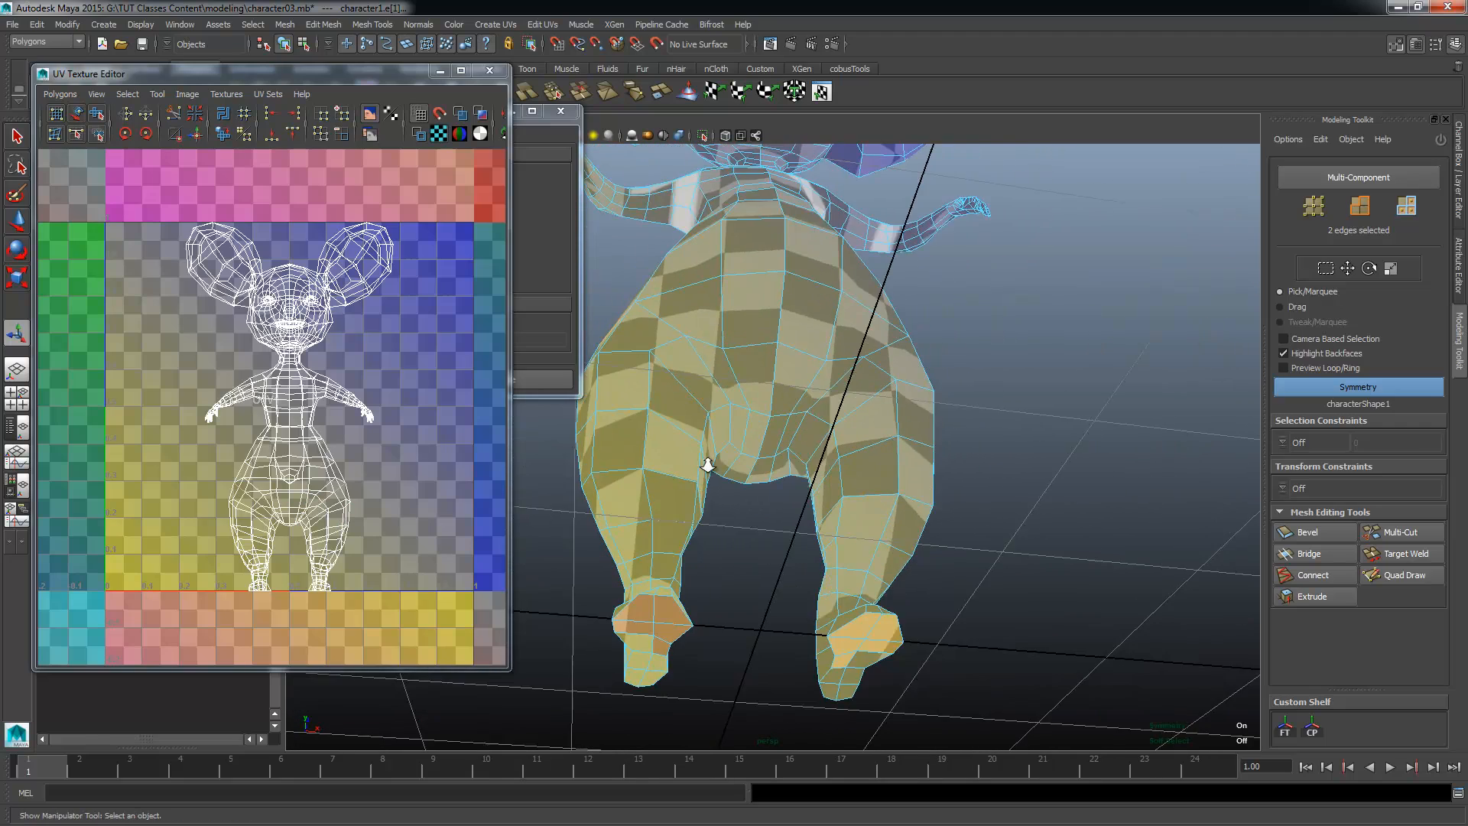
{"action": "right_click_drag", "start_coordinate": [704, 461], "coordinate": [884, 453], "text": "alt"}
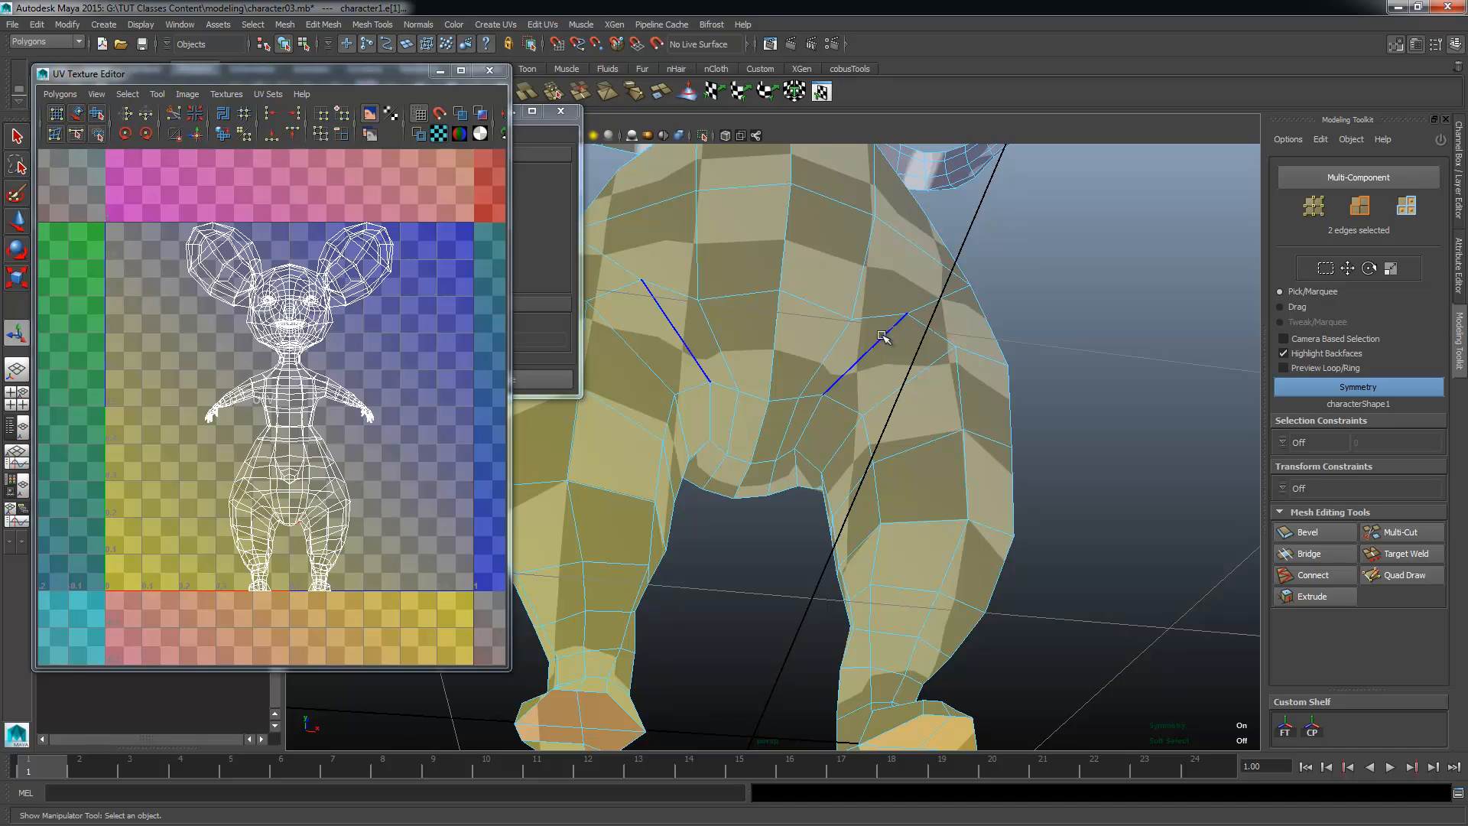
Step: Examine the torso, shoulders, neck and side profile to plan the remaining body seams
{"action": "left_click_drag", "start_coordinate": [891, 329], "coordinate": [870, 286], "text": "alt"}
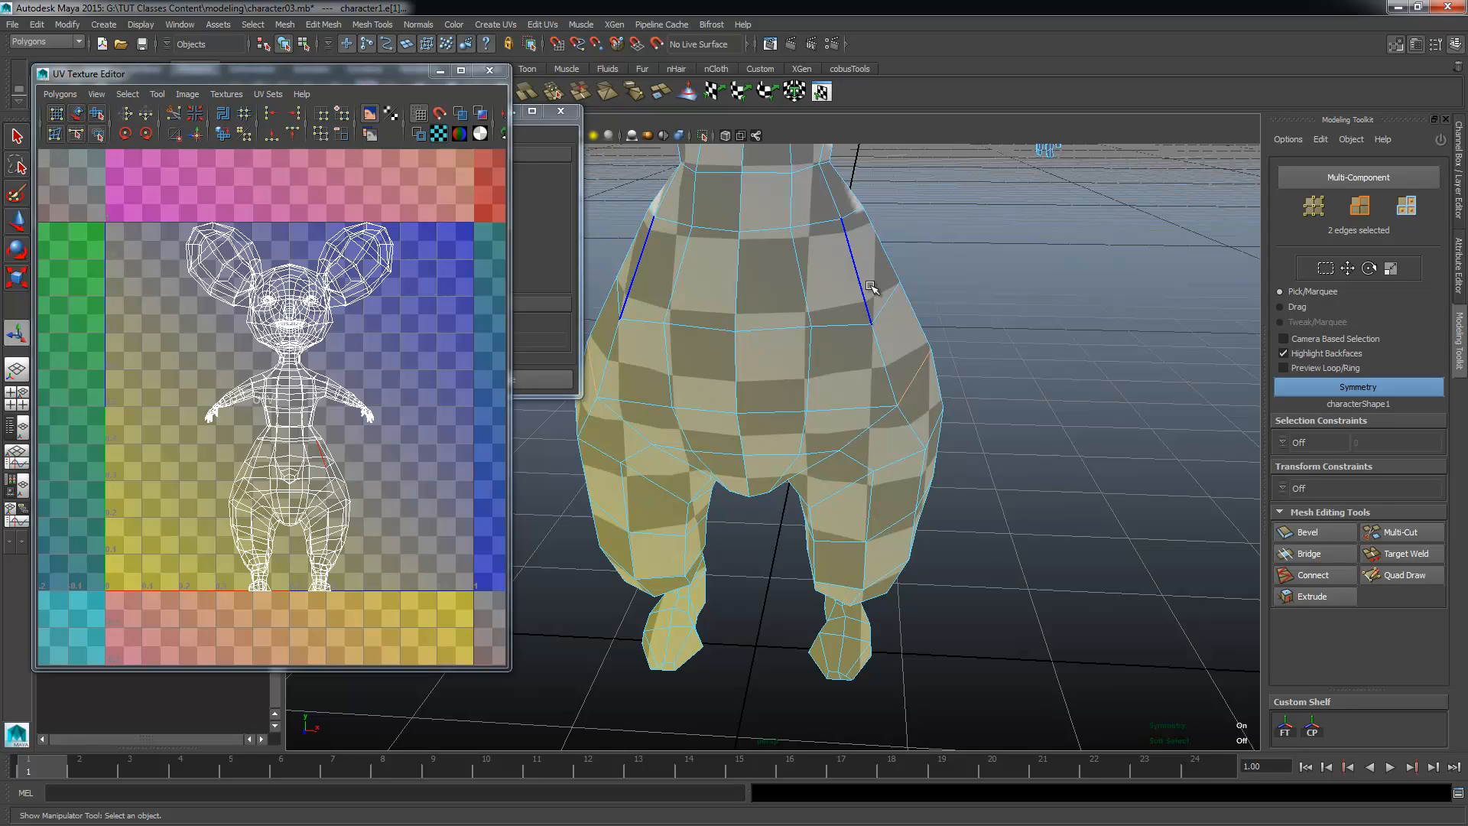
{"action": "left_click_drag", "start_coordinate": [870, 286], "coordinate": [871, 167], "text": "alt"}
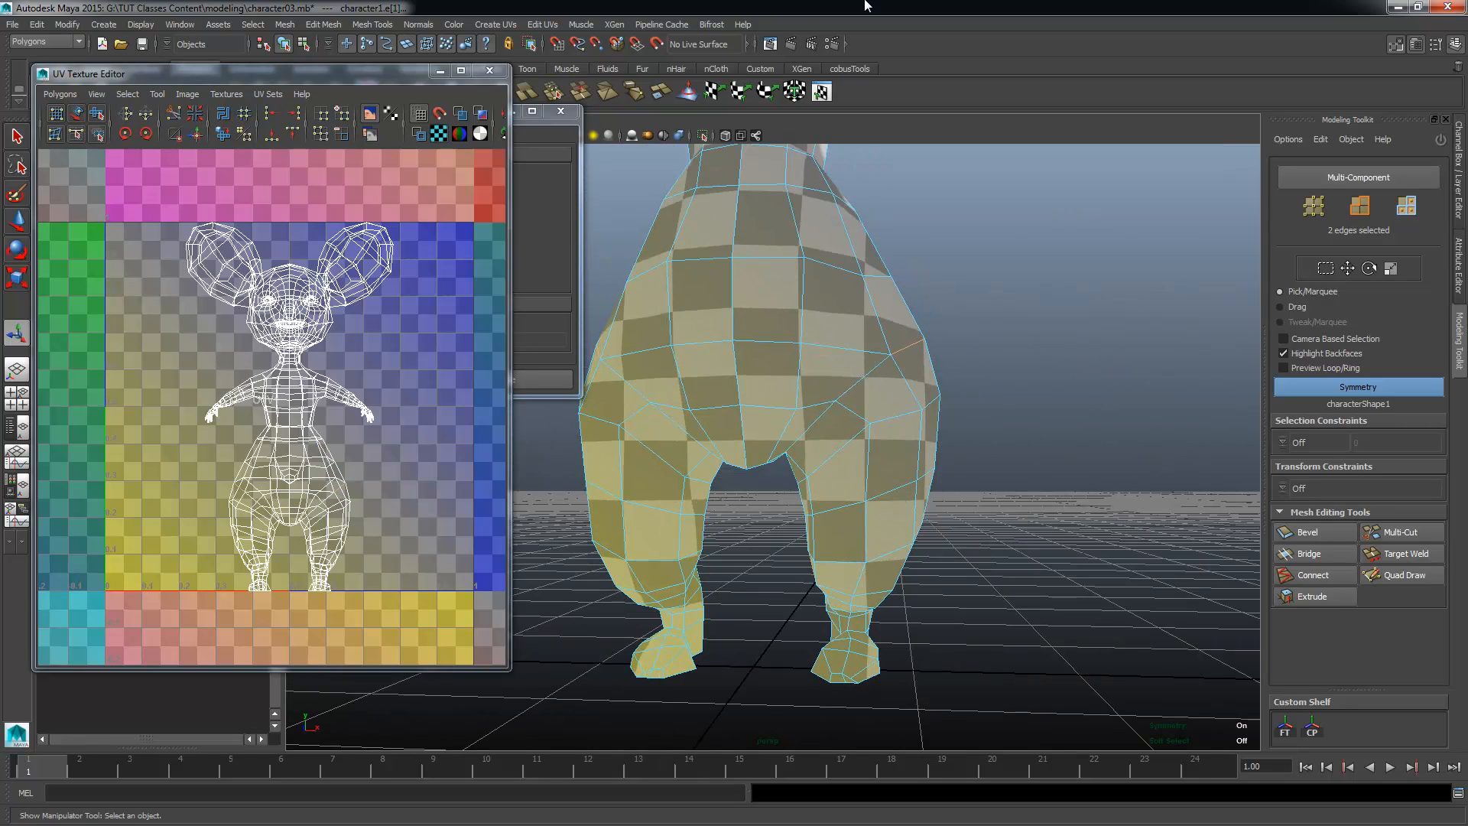
{"action": "middle_click_drag", "start_coordinate": [796, 199], "coordinate": [816, 406], "text": "alt"}
{"action": "left_click_drag", "start_coordinate": [816, 406], "coordinate": [758, 524], "text": "alt"}
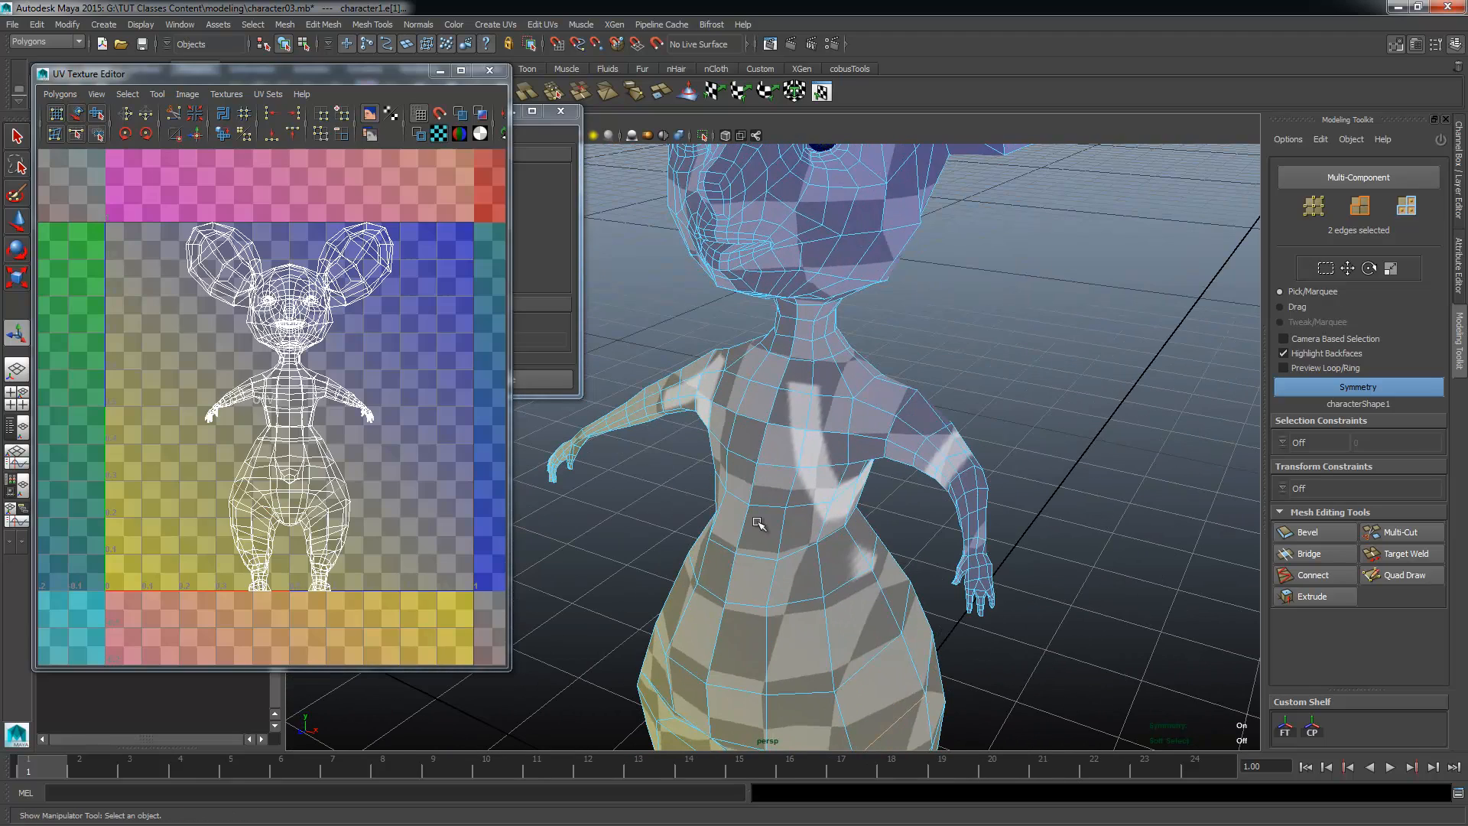
{"action": "left_click_drag", "start_coordinate": [796, 402], "coordinate": [704, 393], "text": "alt"}
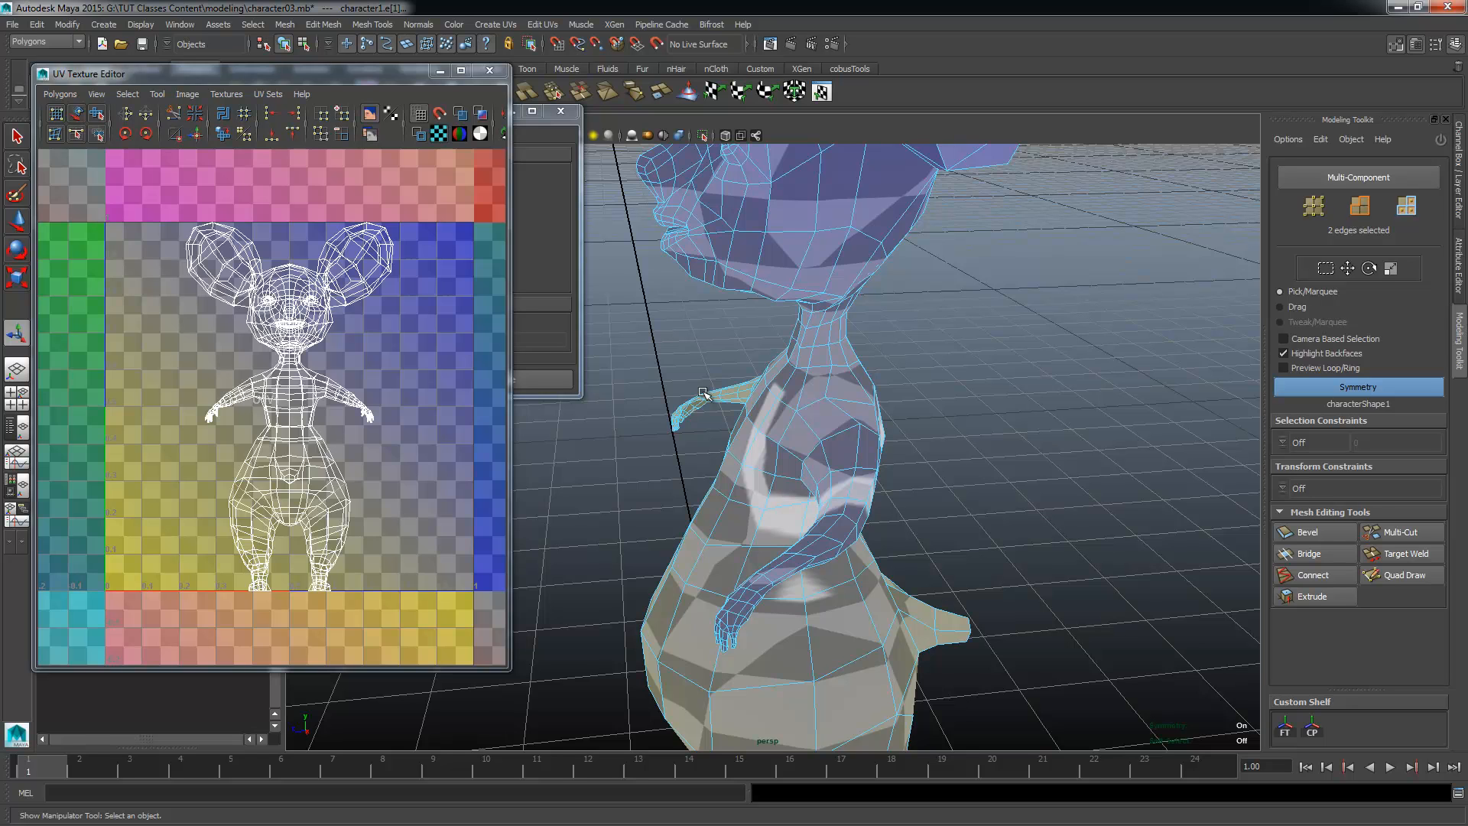
{"action": "left_click_drag", "start_coordinate": [934, 462], "coordinate": [1071, 447], "text": "alt"}
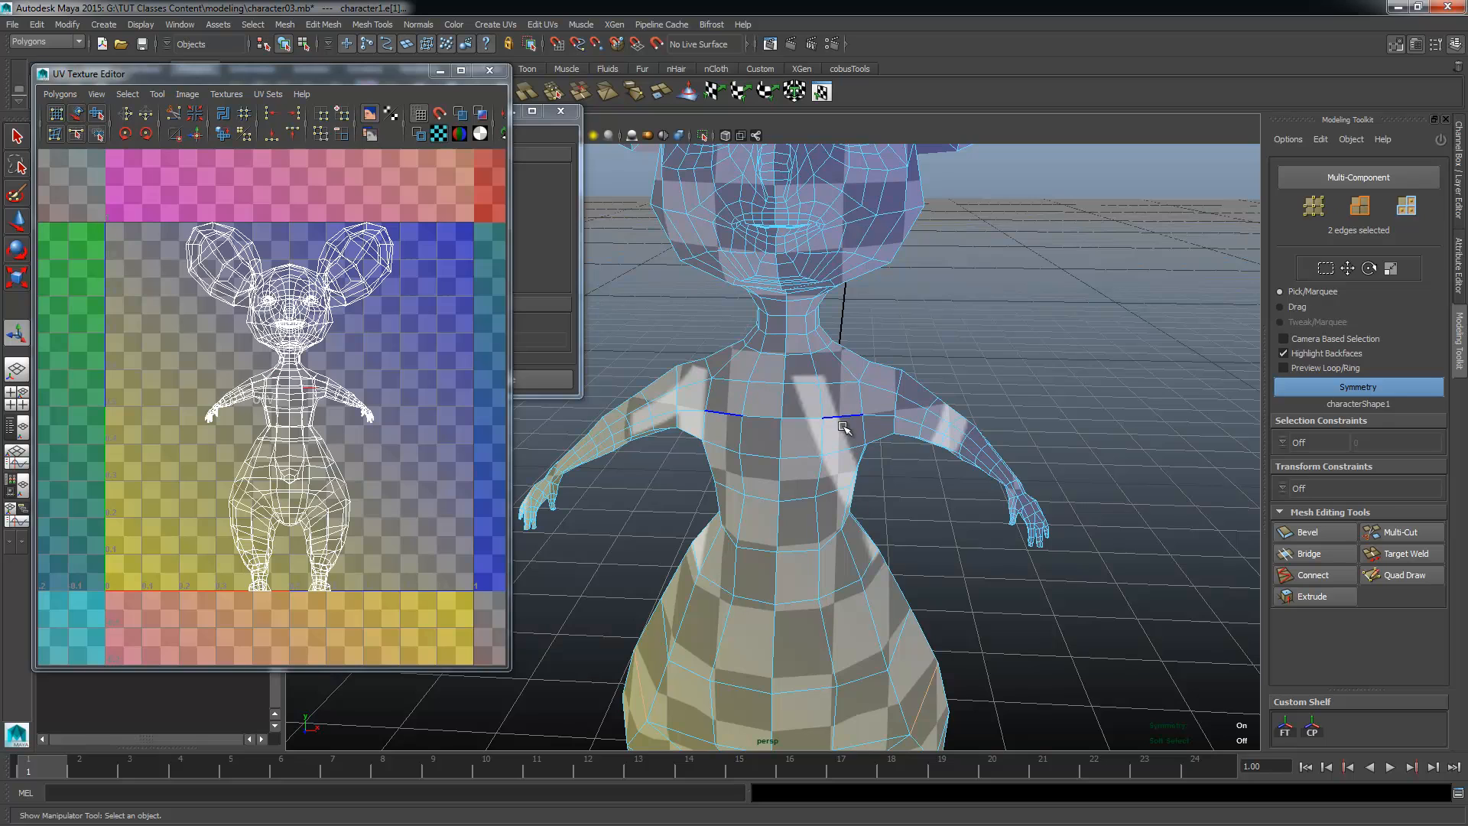
{"action": "left_click_drag", "start_coordinate": [723, 489], "coordinate": [795, 618], "text": "alt"}
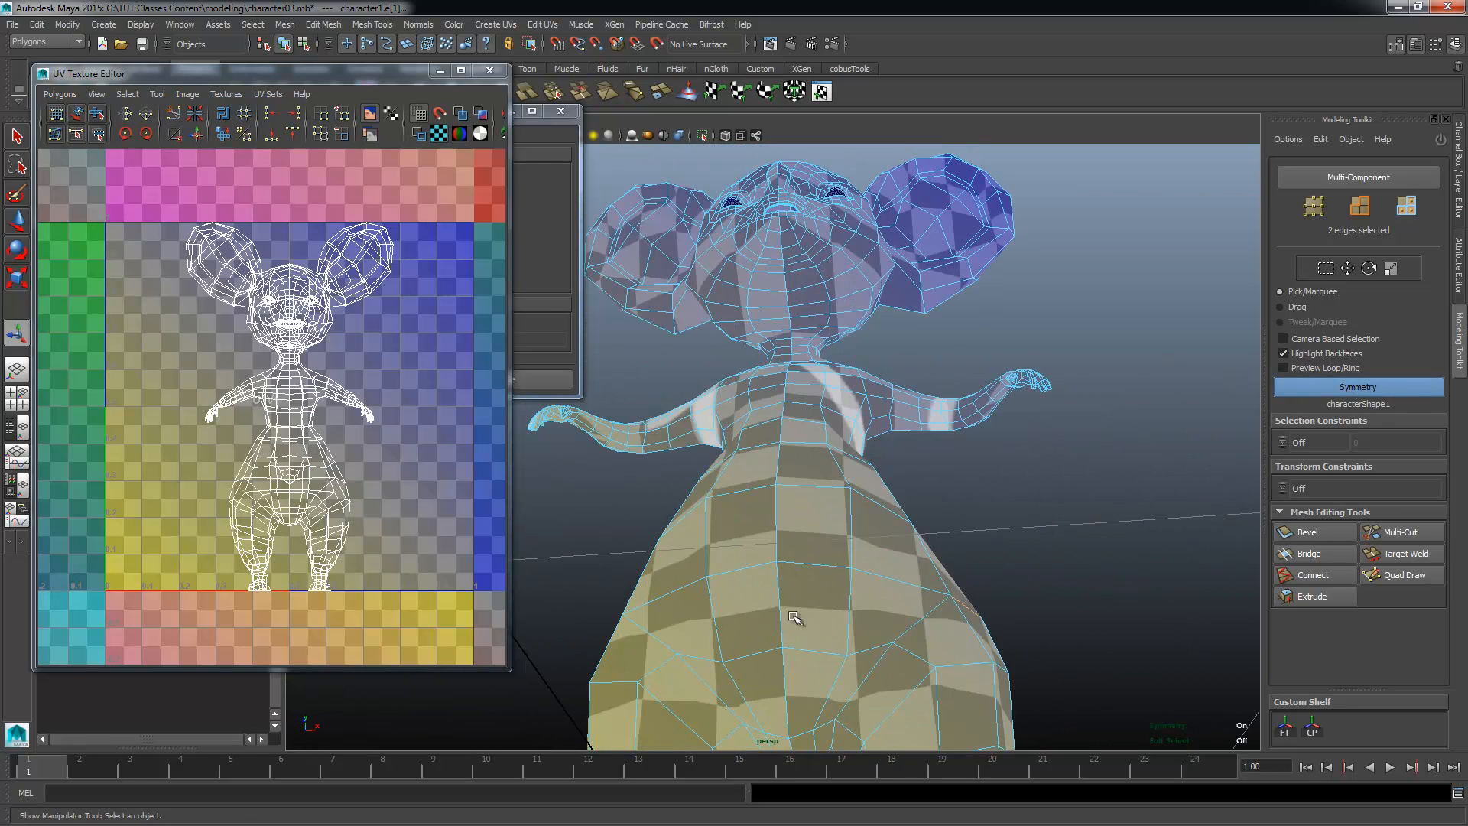
Step: Add the edges around the top of each leg to the symmetric selection, following the hips from front to back
{"action": "middle_click_drag", "start_coordinate": [914, 650], "coordinate": [887, 544], "text": "alt"}
{"action": "left_click", "coordinate": [840, 584]}
{"action": "left_click", "coordinate": [800, 621], "text": "shift"}
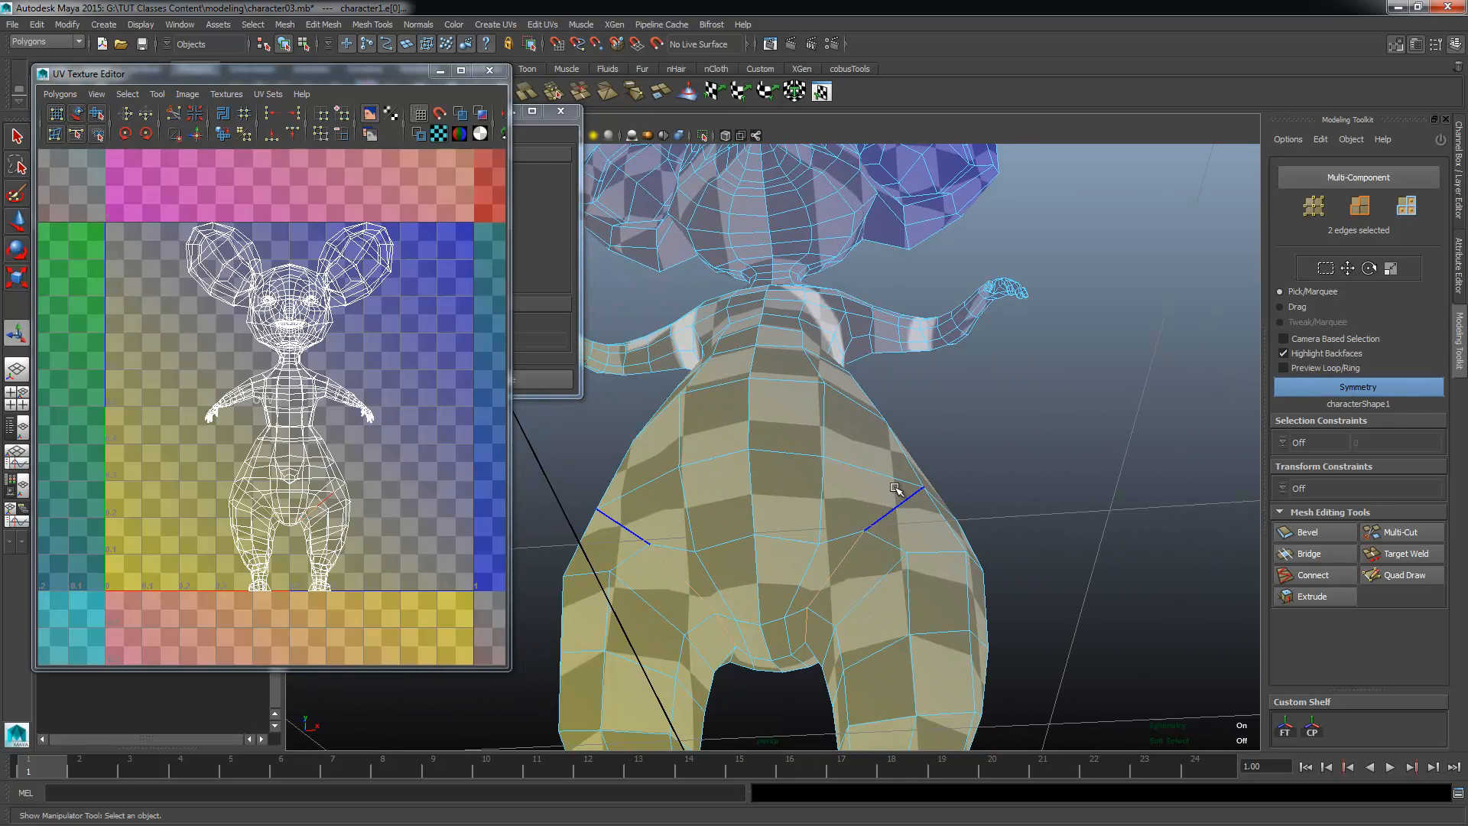
{"action": "left_click", "coordinate": [900, 508], "text": "shift"}
{"action": "left_click_drag", "start_coordinate": [957, 599], "coordinate": [795, 643], "text": "alt"}
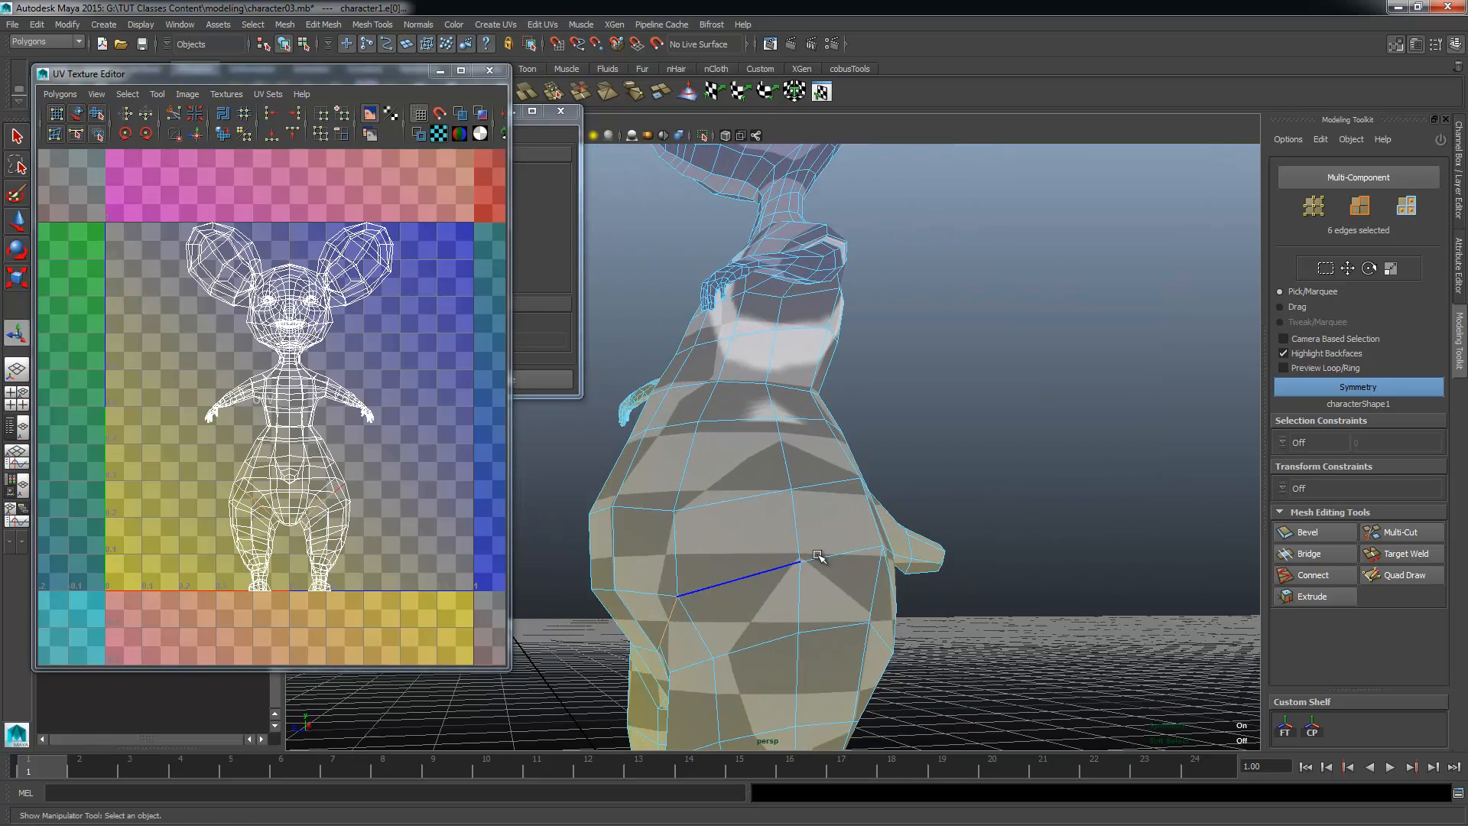
{"action": "left_click", "coordinate": [783, 566], "text": "shift"}
{"action": "left_click", "coordinate": [841, 553], "text": "shift"}
{"action": "left_click_drag", "start_coordinate": [885, 644], "coordinate": [777, 689], "text": "alt"}
{"action": "middle_click_drag", "start_coordinate": [777, 690], "coordinate": [770, 536], "text": "alt"}
{"action": "left_click_drag", "start_coordinate": [770, 535], "coordinate": [747, 462], "text": "alt"}
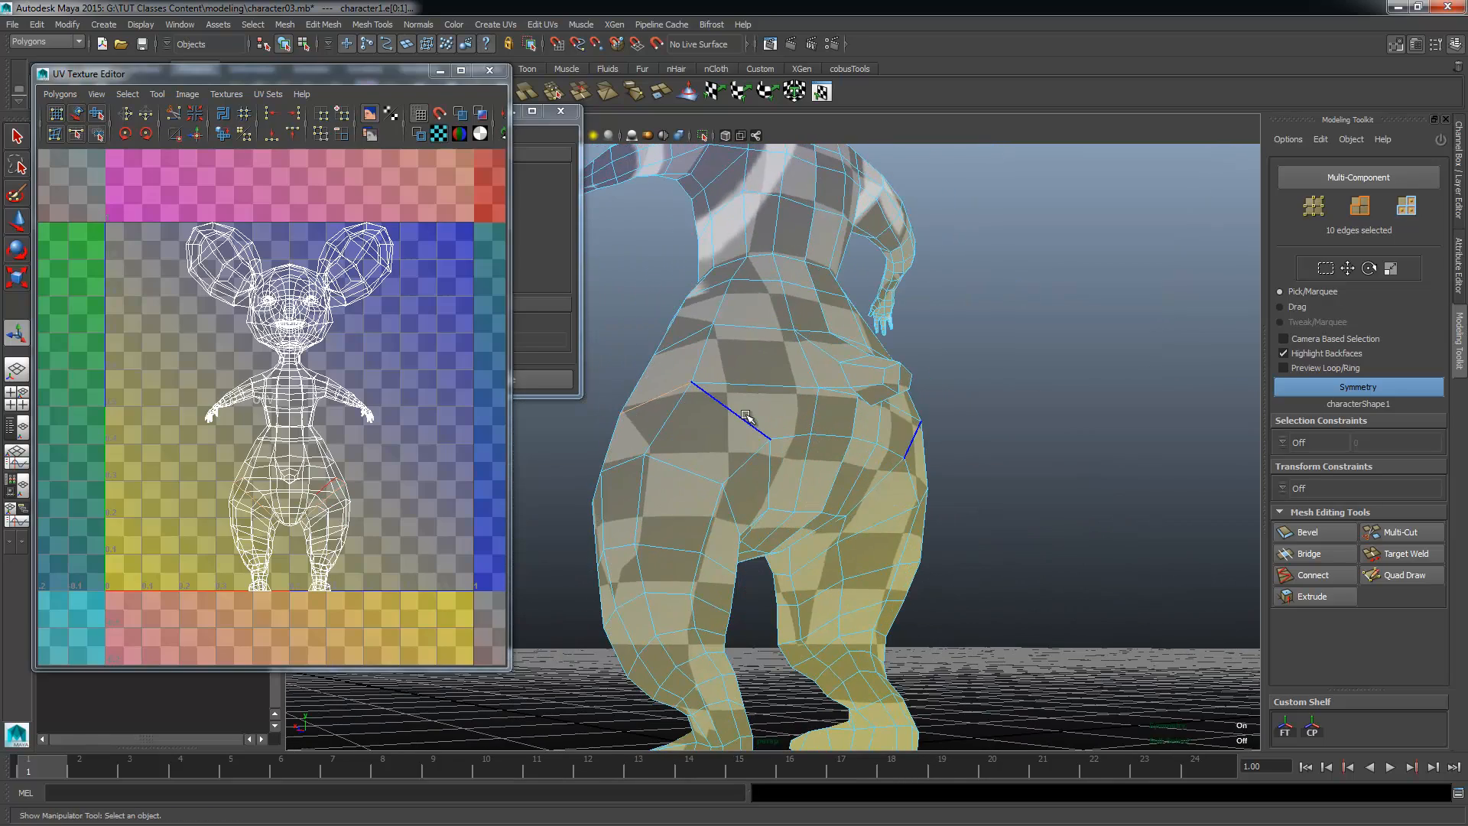
{"action": "left_click", "coordinate": [746, 416], "text": "shift"}
{"action": "left_click", "coordinate": [772, 477], "text": "shift"}
{"action": "left_click_drag", "start_coordinate": [778, 526], "coordinate": [612, 456], "text": "alt"}
{"action": "right_click_drag", "start_coordinate": [612, 456], "coordinate": [701, 443], "text": "alt"}
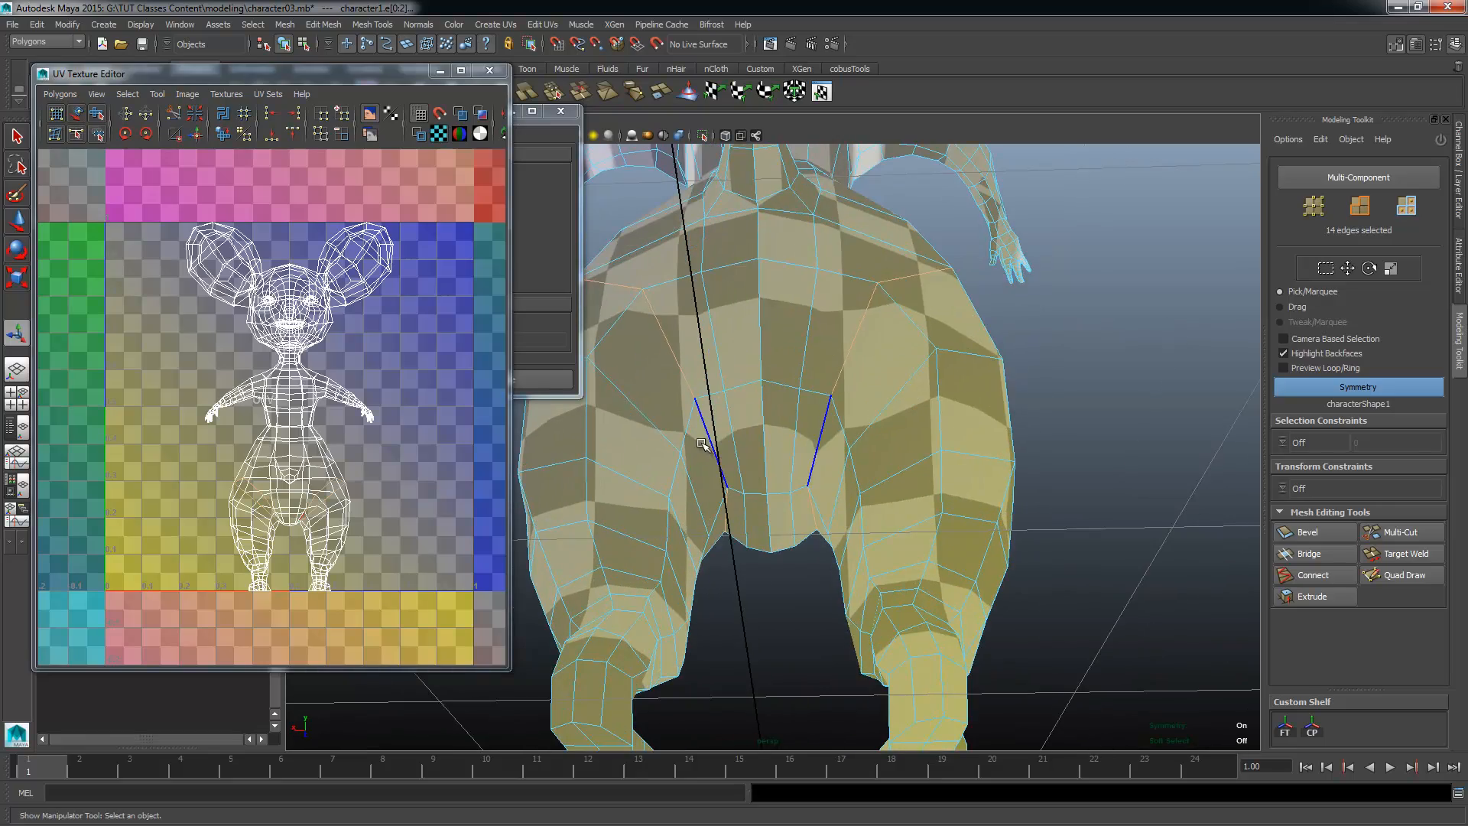
{"action": "left_click_drag", "start_coordinate": [732, 465], "coordinate": [728, 556], "text": "alt"}
{"action": "right_click_drag", "start_coordinate": [727, 557], "coordinate": [874, 426], "text": "alt"}
Step: Extend the symmetric selection with the edge loops around both shoulders where the arms join the torso
{"action": "left_click_drag", "start_coordinate": [875, 426], "coordinate": [841, 390], "text": "alt"}
{"action": "middle_click_drag", "start_coordinate": [841, 390], "coordinate": [855, 543], "text": "alt"}
{"action": "left_click_drag", "start_coordinate": [855, 543], "coordinate": [839, 410], "text": "alt"}
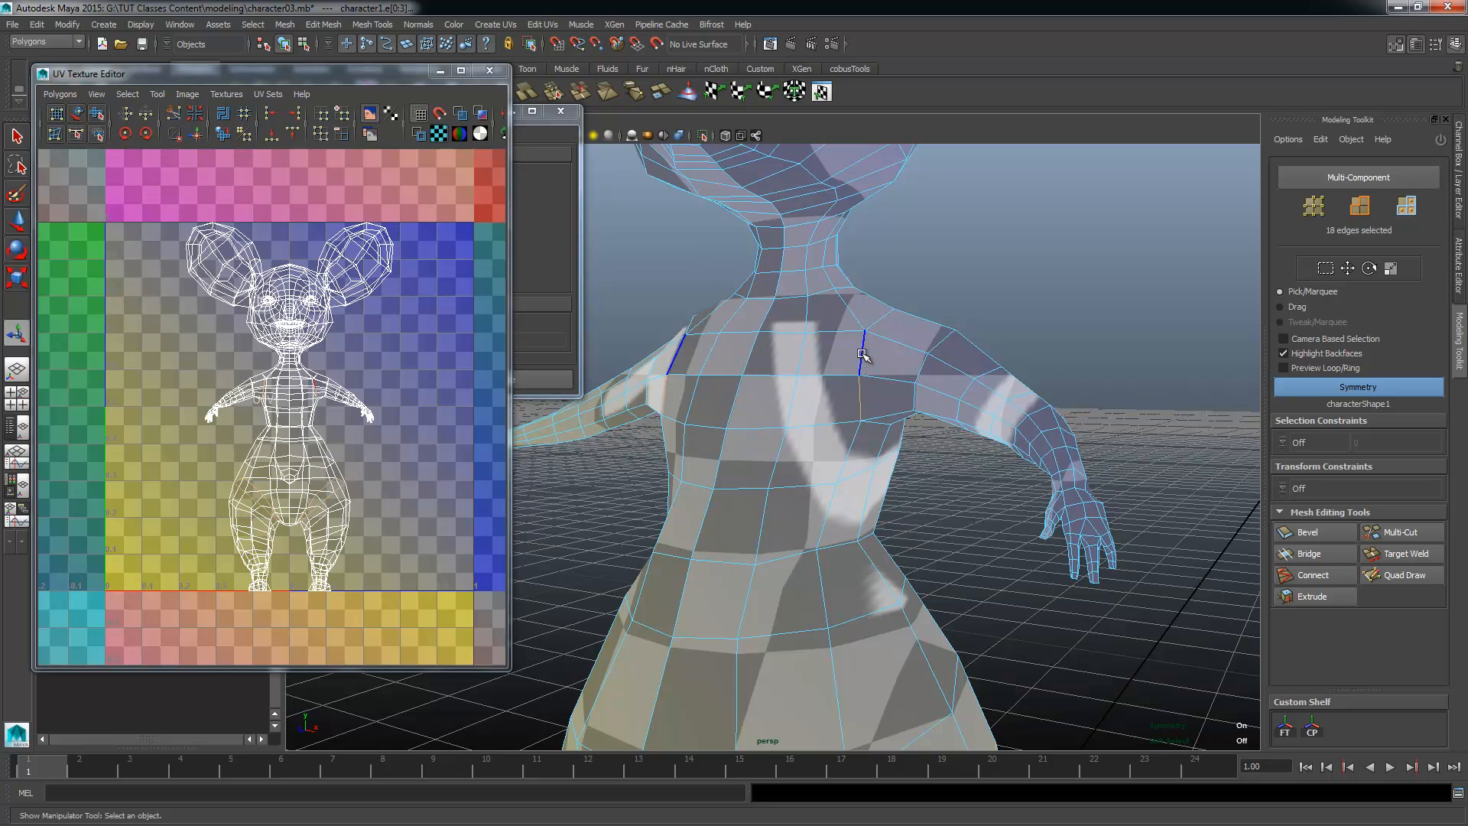
{"action": "left_click_drag", "start_coordinate": [895, 352], "coordinate": [778, 327], "text": "alt"}
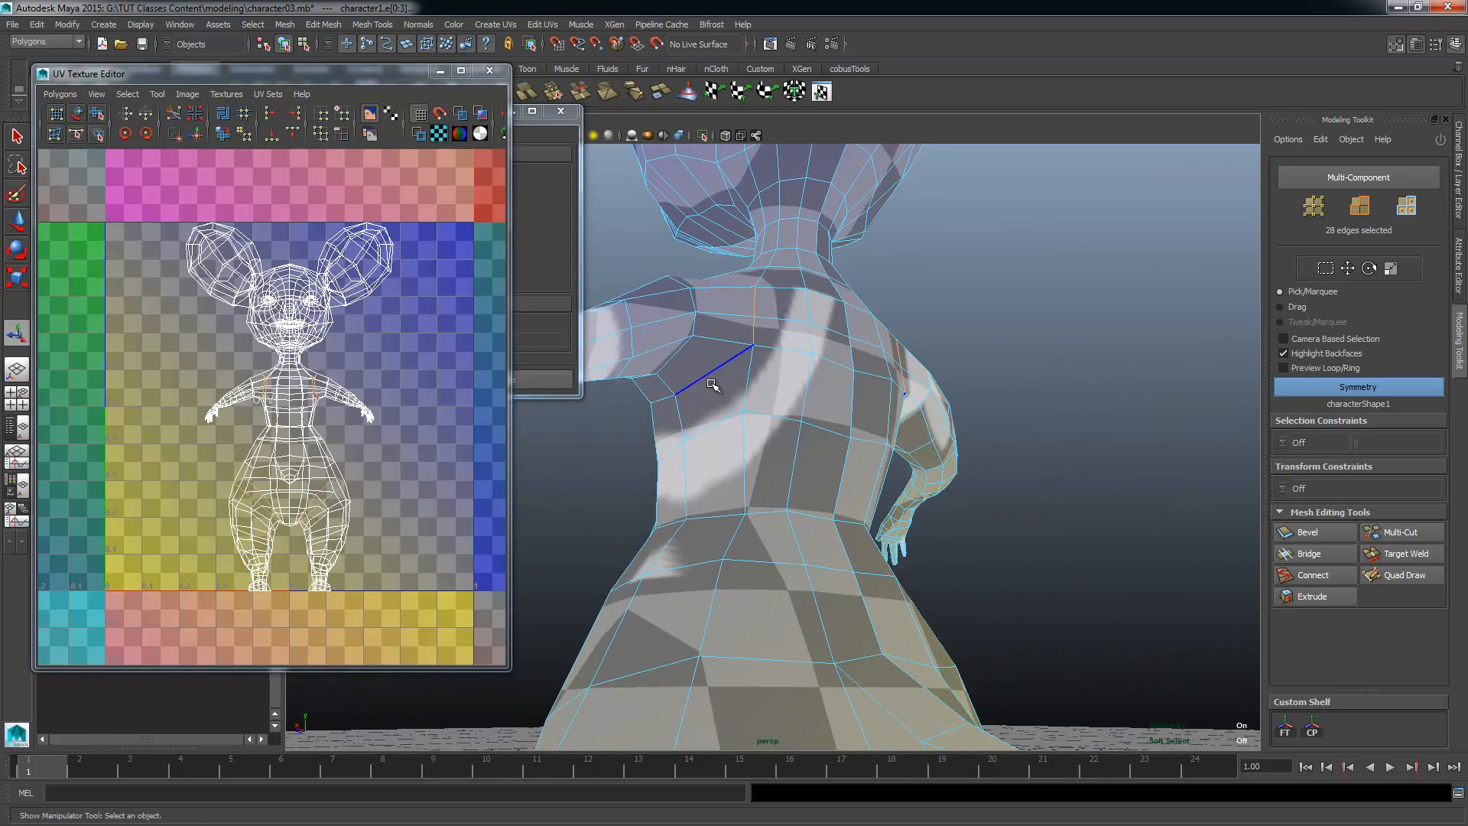
{"action": "left_click", "coordinate": [798, 369], "text": "shift"}
{"action": "left_click_drag", "start_coordinate": [798, 368], "coordinate": [557, 436], "text": "alt"}
Step: Add the edge loop around the neck at the base of the head to the seam selection
{"action": "left_click_drag", "start_coordinate": [866, 380], "coordinate": [818, 403], "text": "alt"}
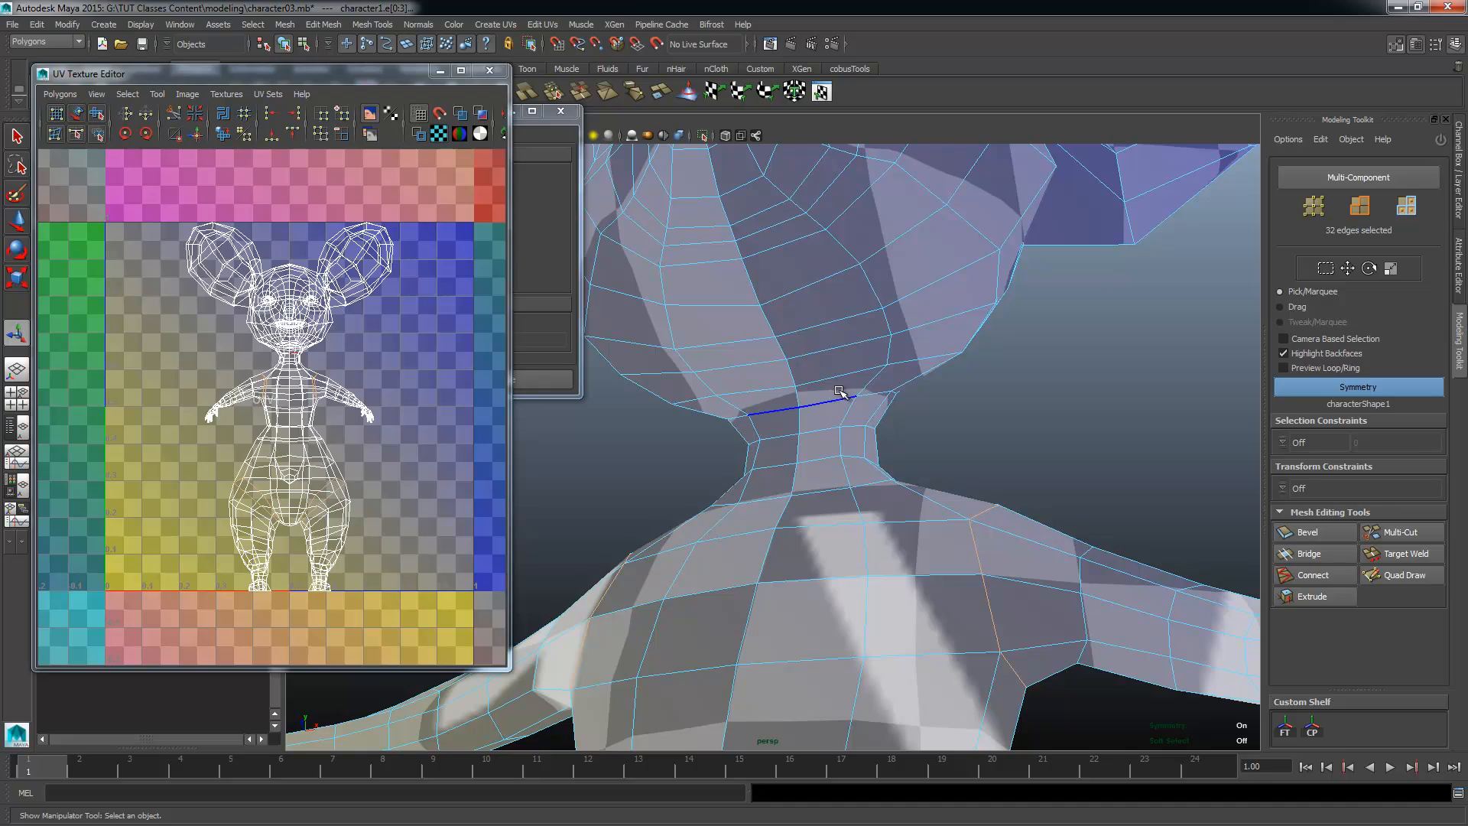
{"action": "left_click_drag", "start_coordinate": [924, 429], "coordinate": [810, 382], "text": "alt"}
{"action": "left_click", "coordinate": [859, 346], "text": "shift"}
{"action": "left_click", "coordinate": [875, 380], "text": "shift"}
{"action": "right_click_drag", "start_coordinate": [875, 380], "coordinate": [770, 456], "text": "alt"}
Step: Add the edges around the base of both ears to the seam selection
{"action": "left_click_drag", "start_coordinate": [770, 455], "coordinate": [939, 509], "text": "alt"}
{"action": "left_click", "coordinate": [858, 293], "text": "shift"}
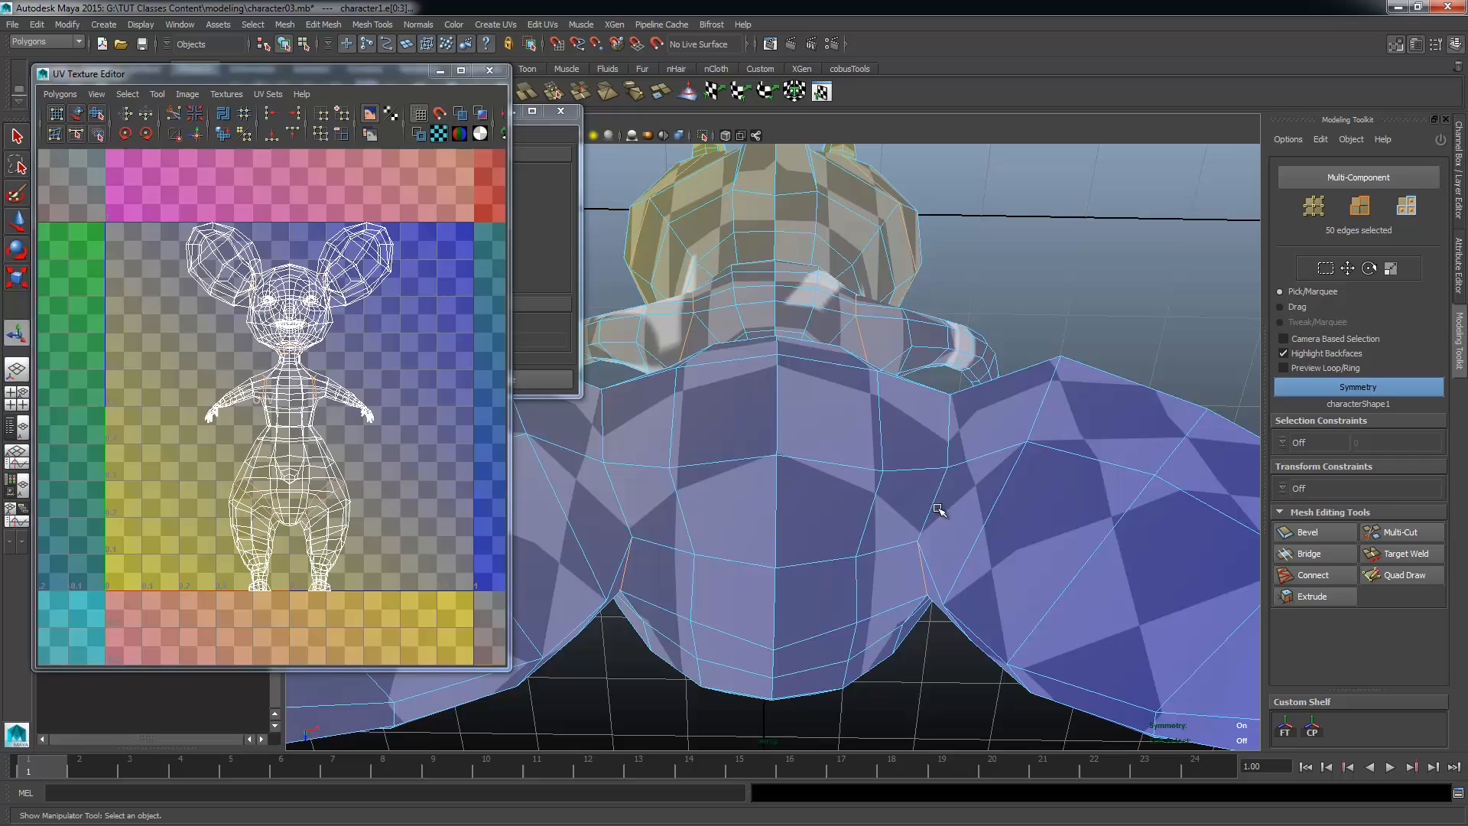
{"action": "left_click", "coordinate": [946, 447], "text": "shift"}
{"action": "left_click_drag", "start_coordinate": [946, 447], "coordinate": [655, 395], "text": "alt"}
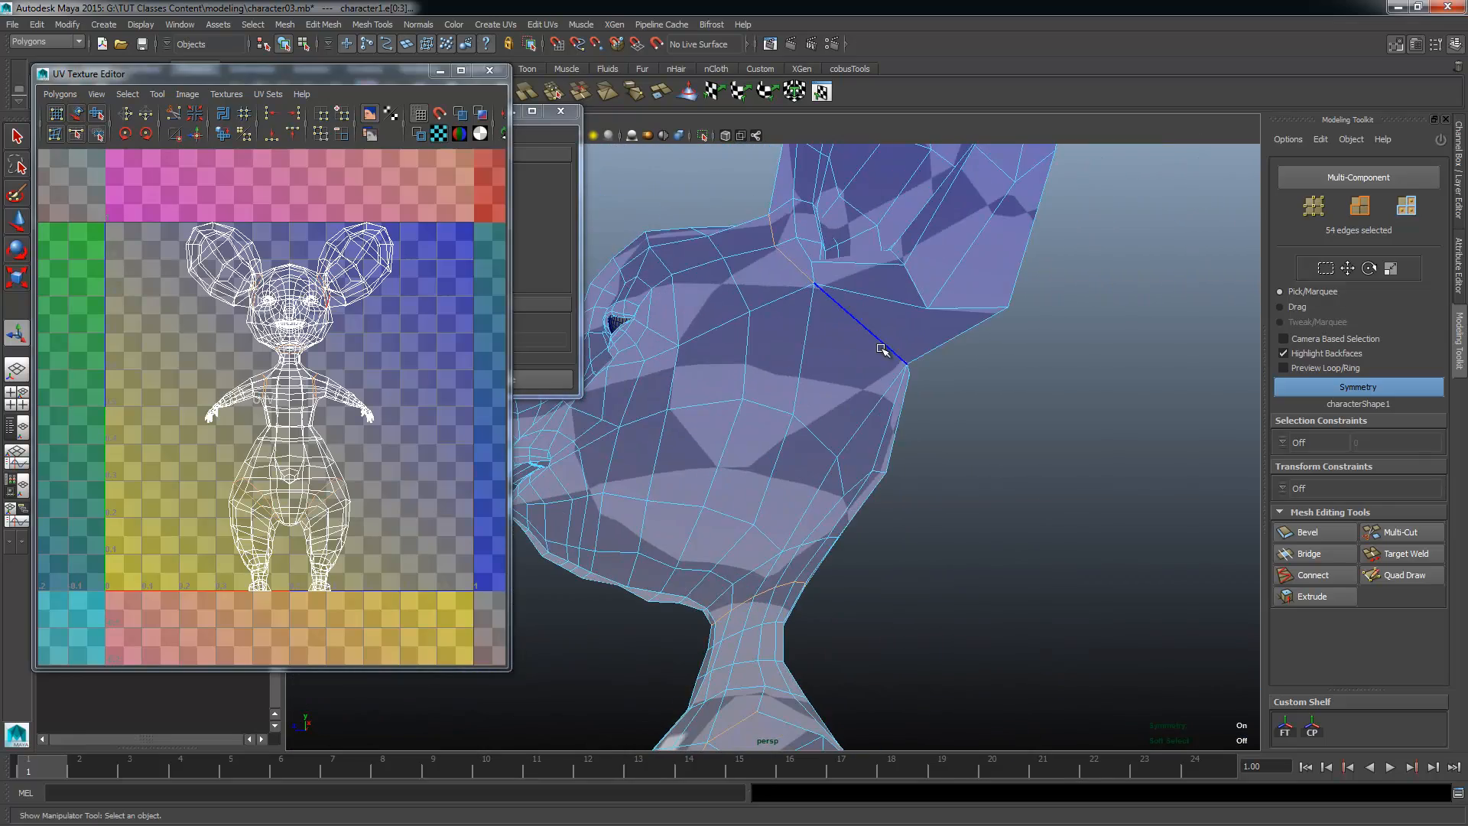
{"action": "left_click", "coordinate": [881, 350], "text": "shift"}
{"action": "left_click_drag", "start_coordinate": [882, 349], "coordinate": [683, 393], "text": "alt"}
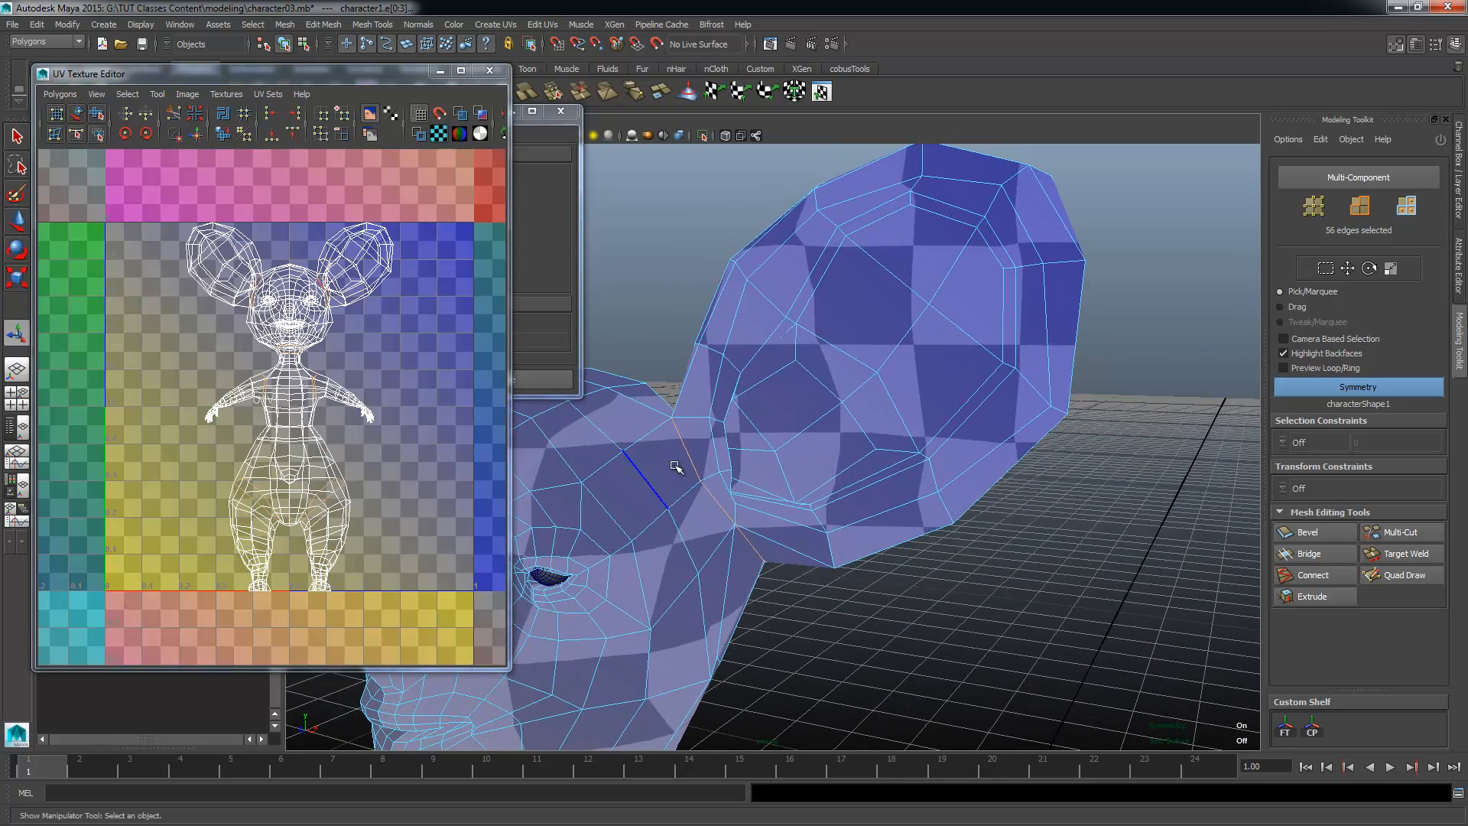
{"action": "left_click_drag", "start_coordinate": [678, 459], "coordinate": [581, 448], "text": "alt"}
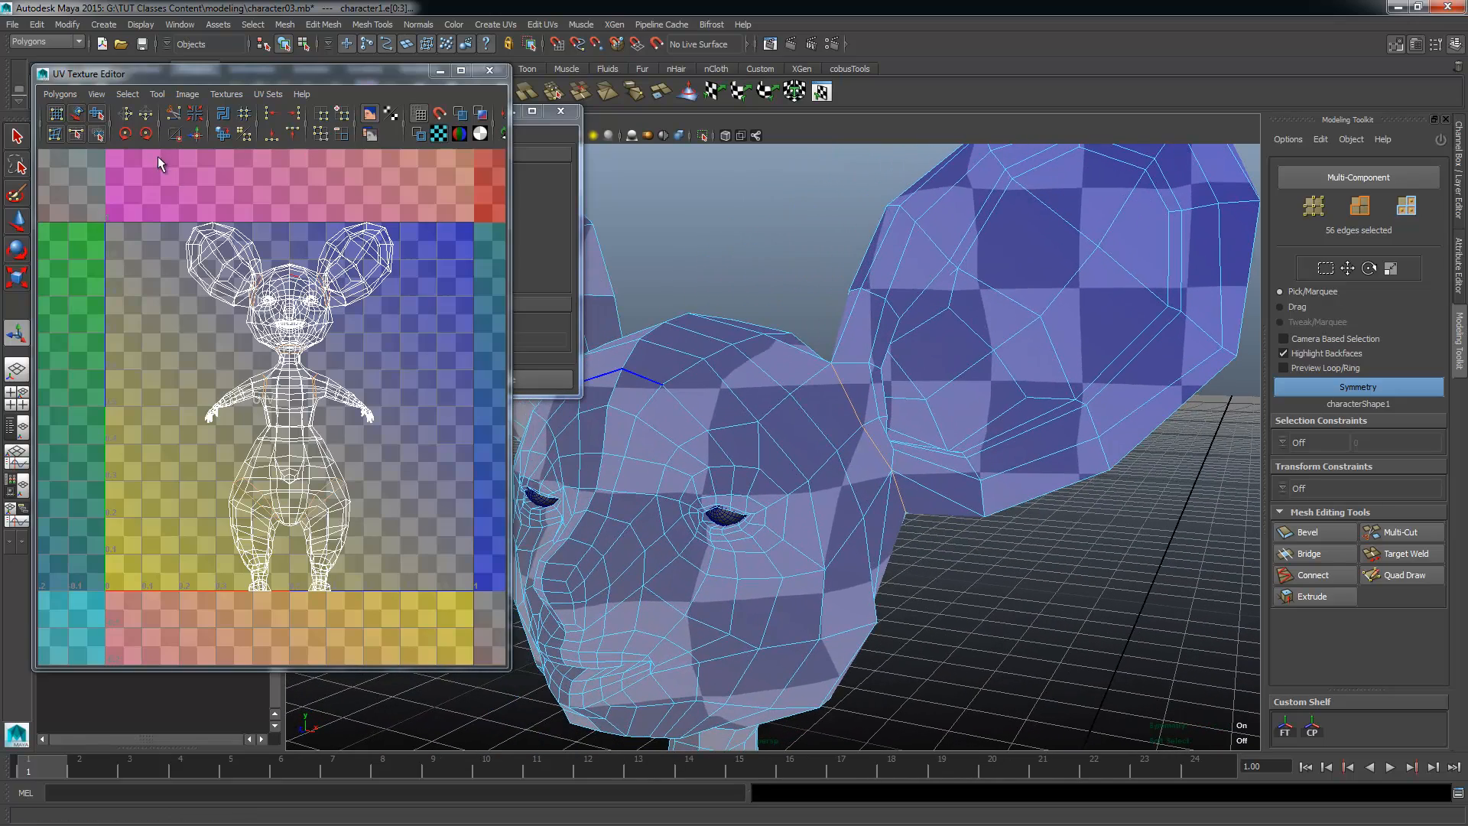
Step: Cut the UVs along the selected leg, shoulder, neck and ear seams and check the cuts in the layout
{"action": "left_click", "coordinate": [59, 95]}
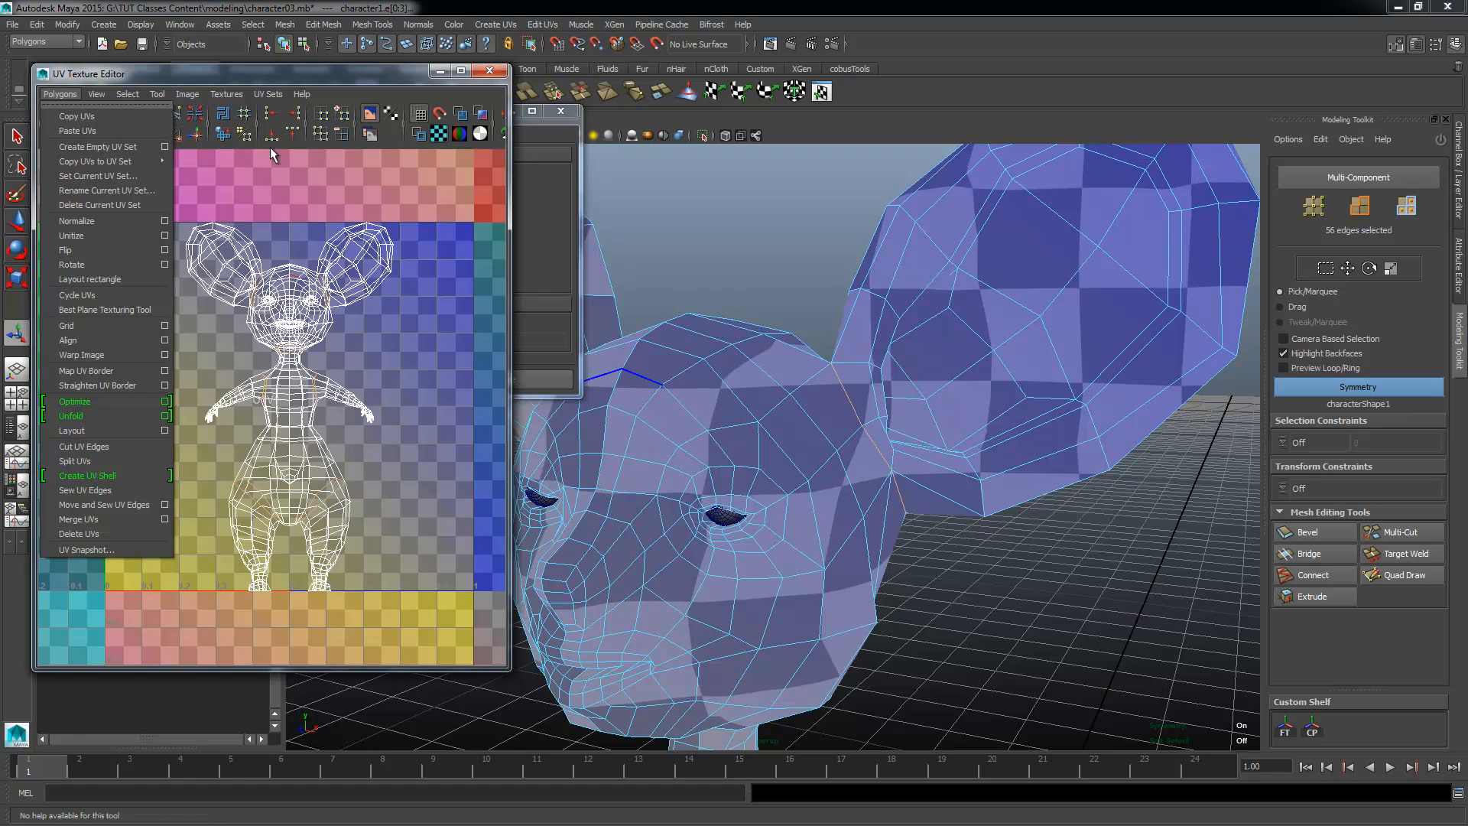
{"action": "left_click", "coordinate": [96, 475]}
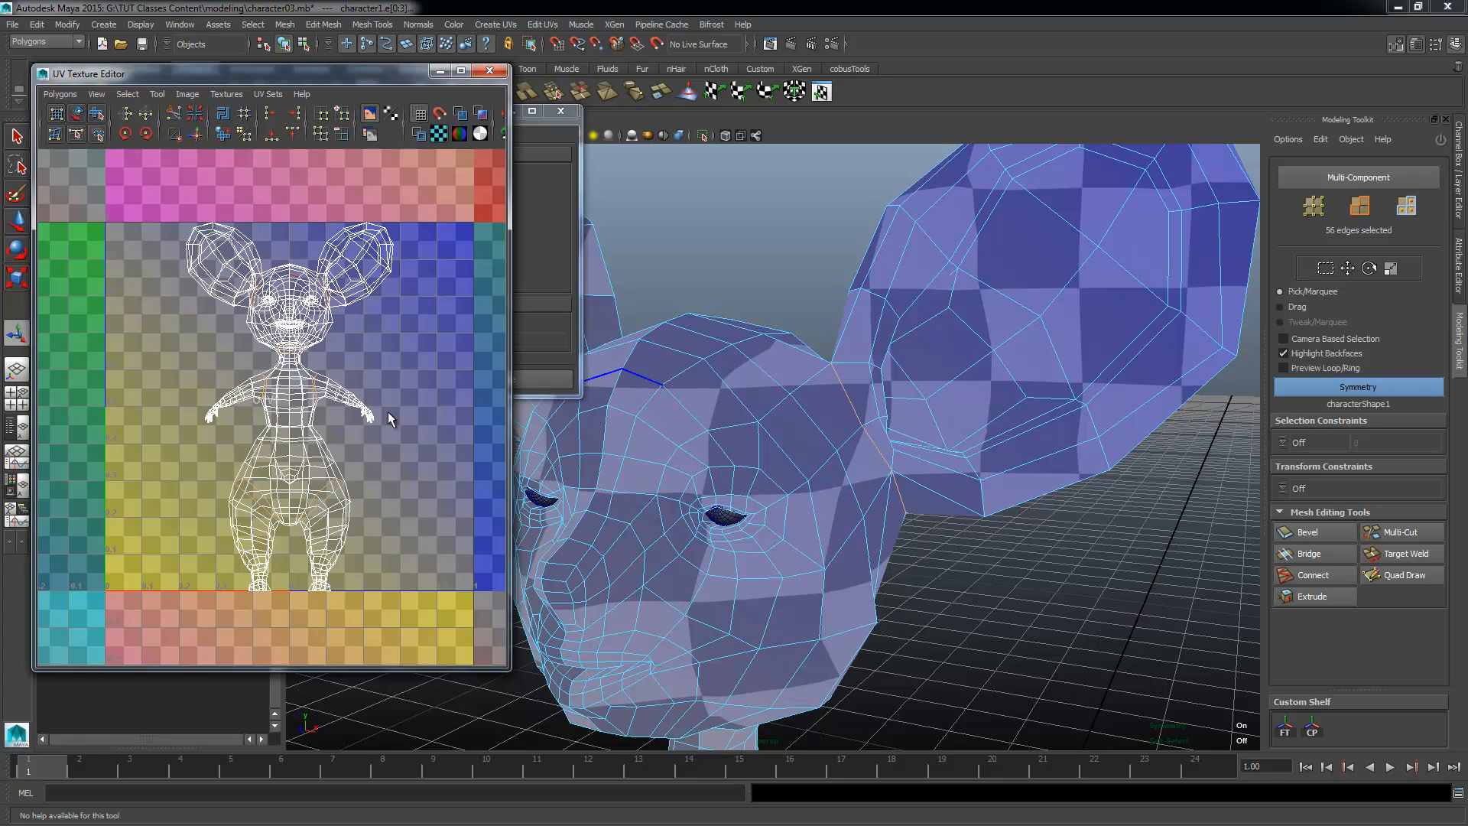
{"action": "right_click", "coordinate": [406, 336], "text": "shift"}
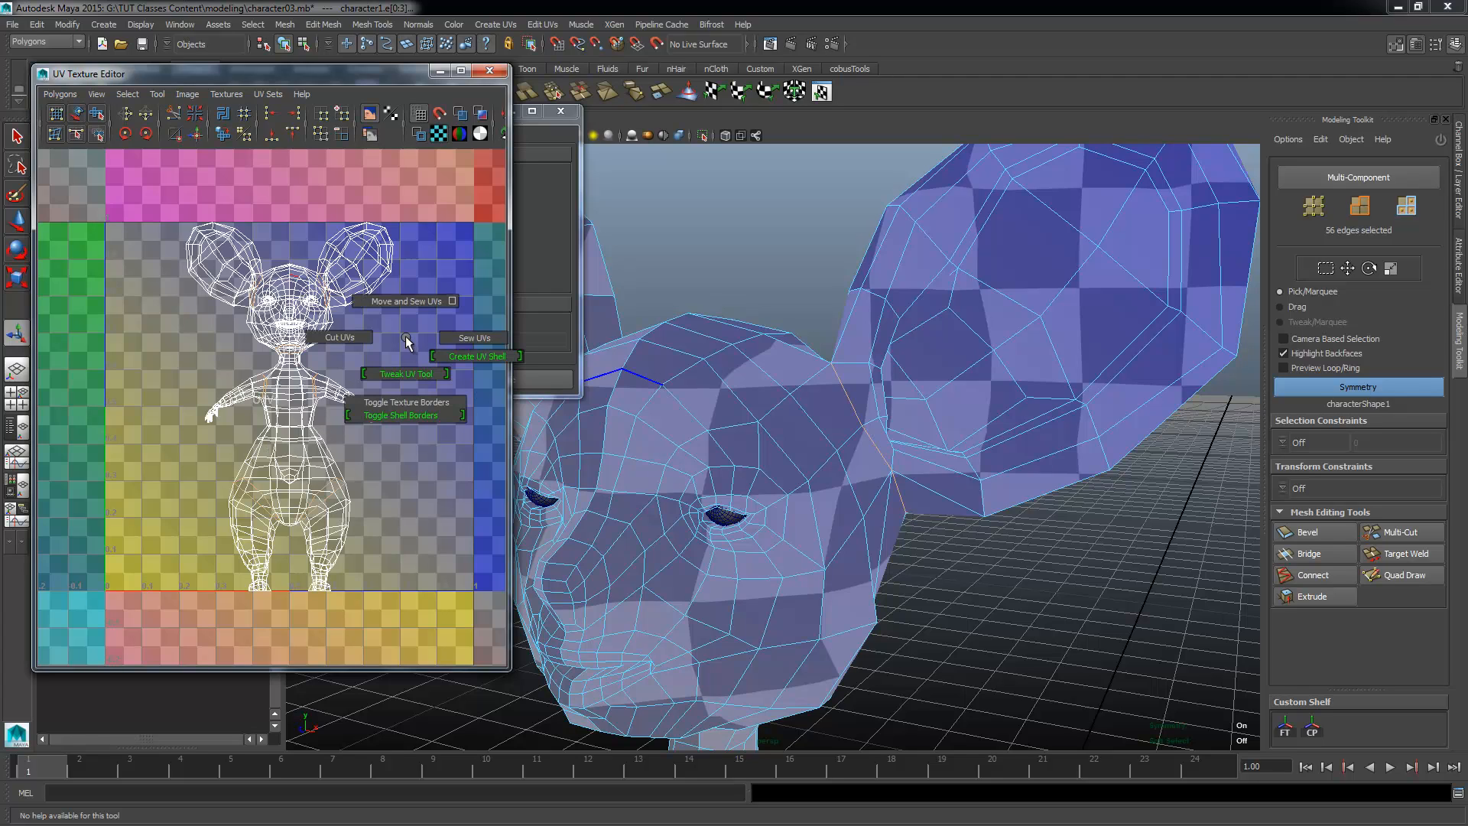
{"action": "left_click", "coordinate": [346, 338]}
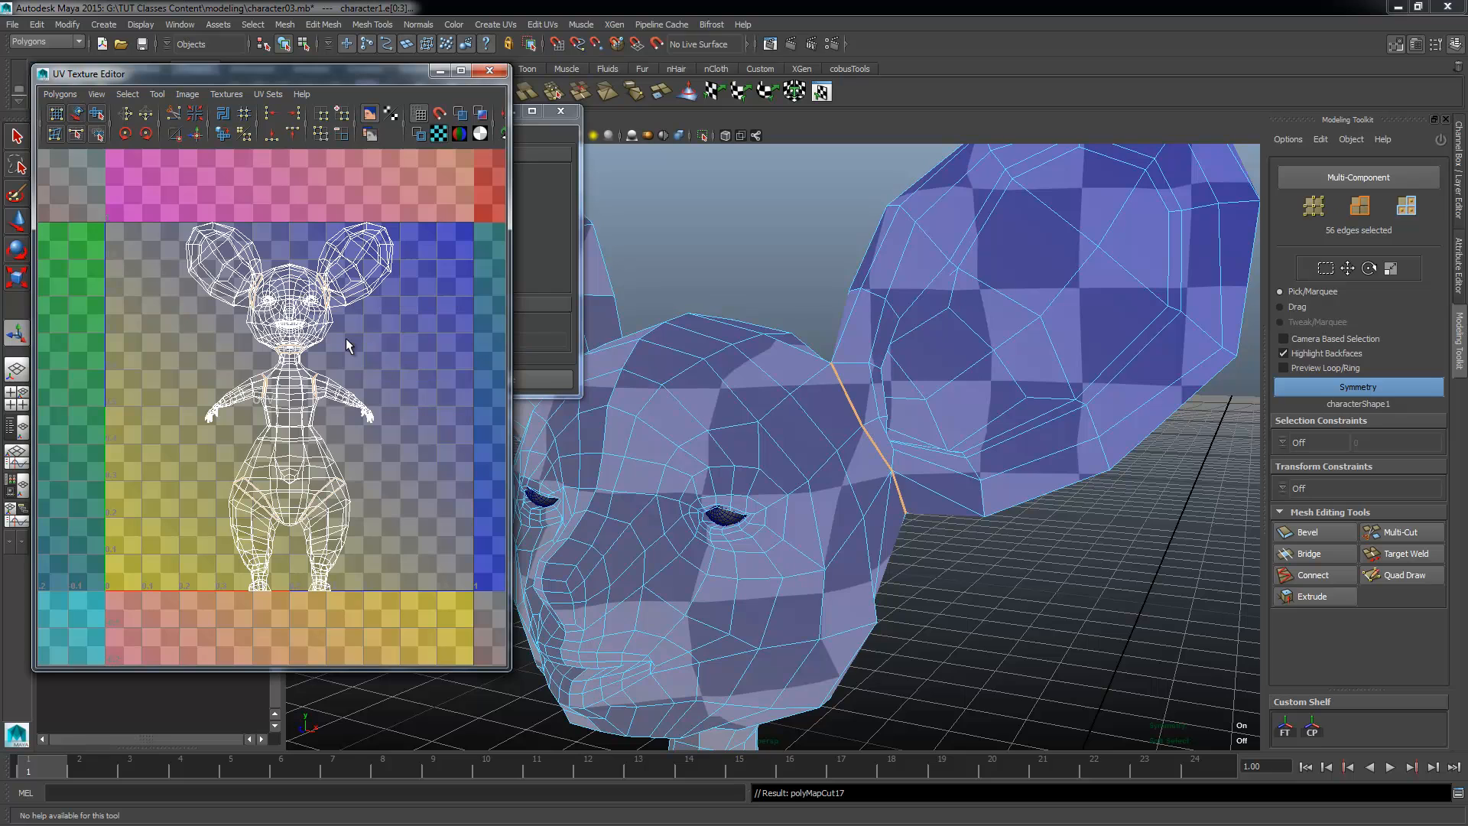
{"action": "scroll", "coordinate": [283, 453], "scroll_direction": "up", "scroll_amount": 3}
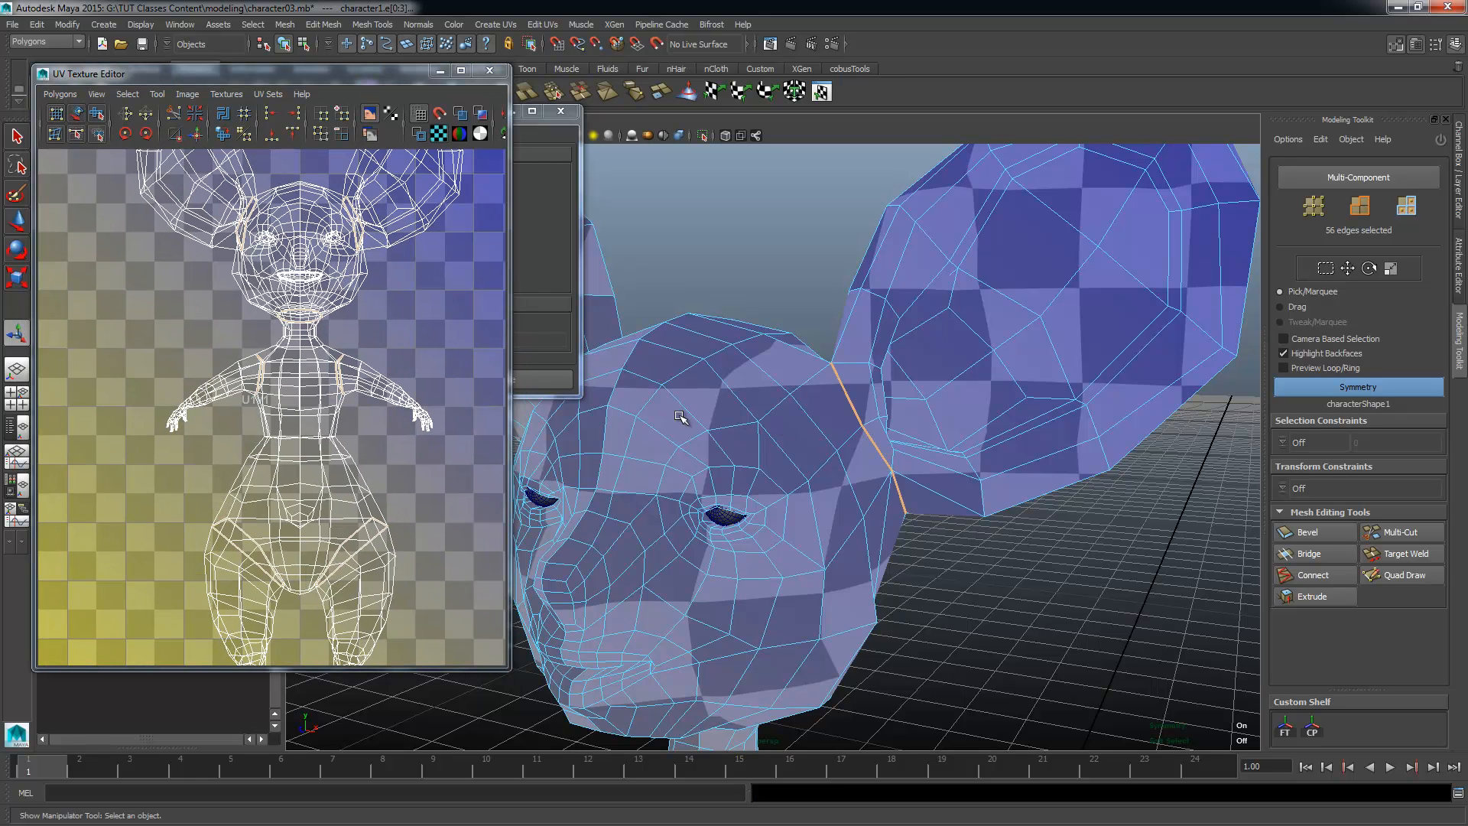
{"action": "scroll", "coordinate": [283, 454], "scroll_direction": "up", "scroll_amount": 6}
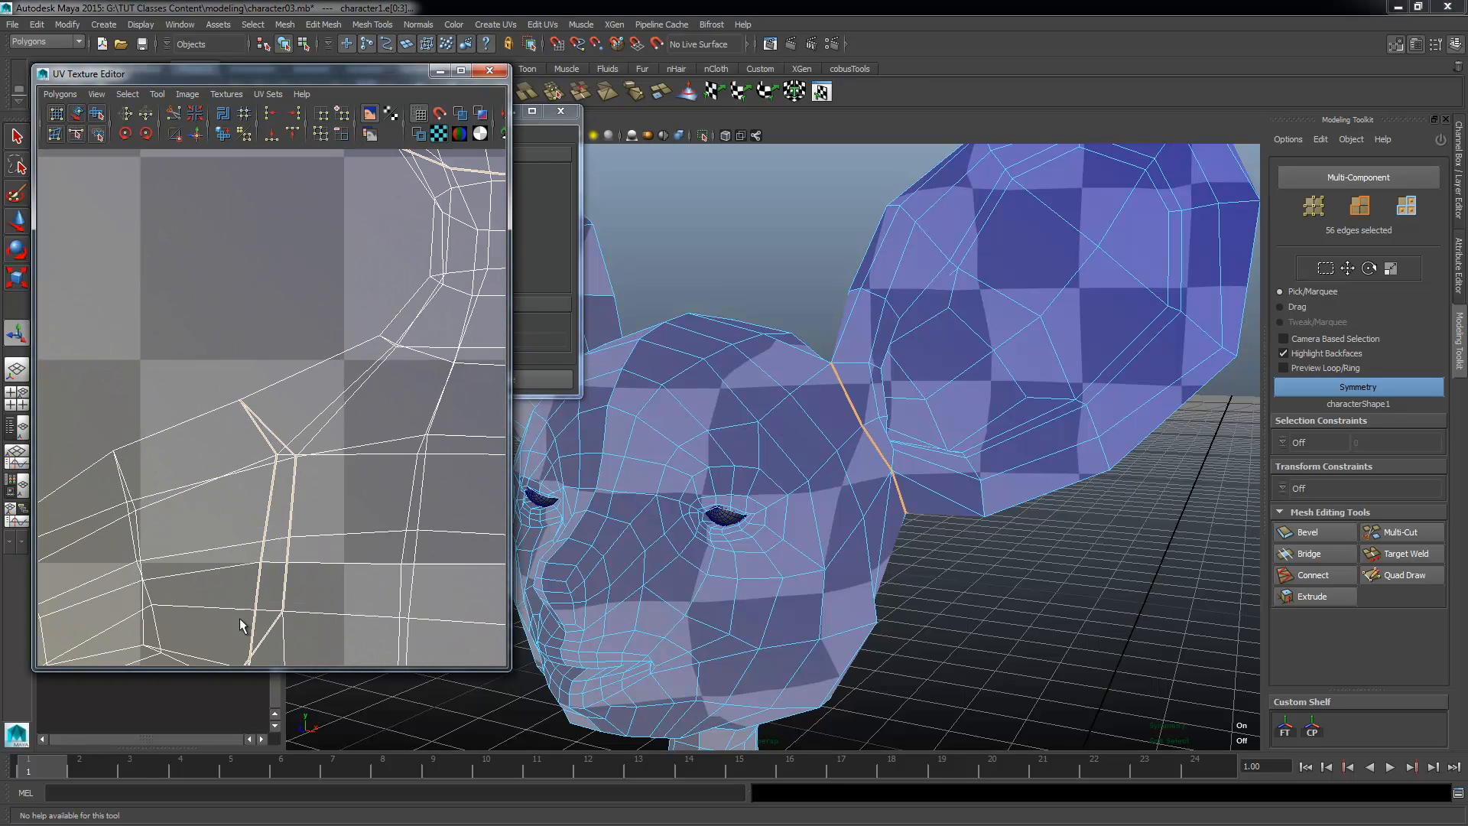
{"action": "scroll", "coordinate": [298, 455], "scroll_direction": "down", "scroll_amount": 8}
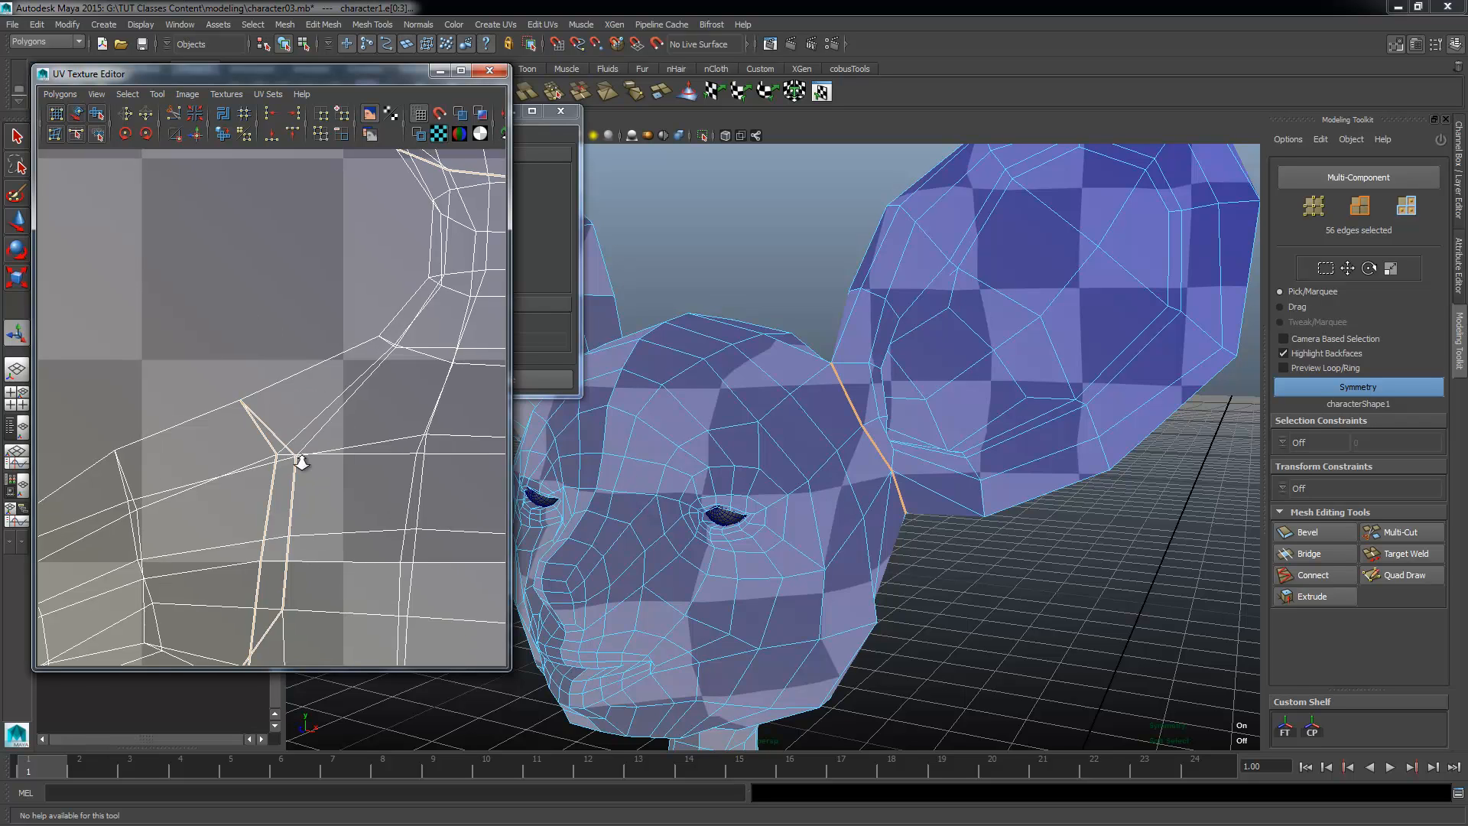
{"action": "middle_click_drag", "start_coordinate": [389, 518], "coordinate": [243, 646], "text": "alt"}
{"action": "scroll", "coordinate": [256, 413], "scroll_direction": "up", "scroll_amount": 4}
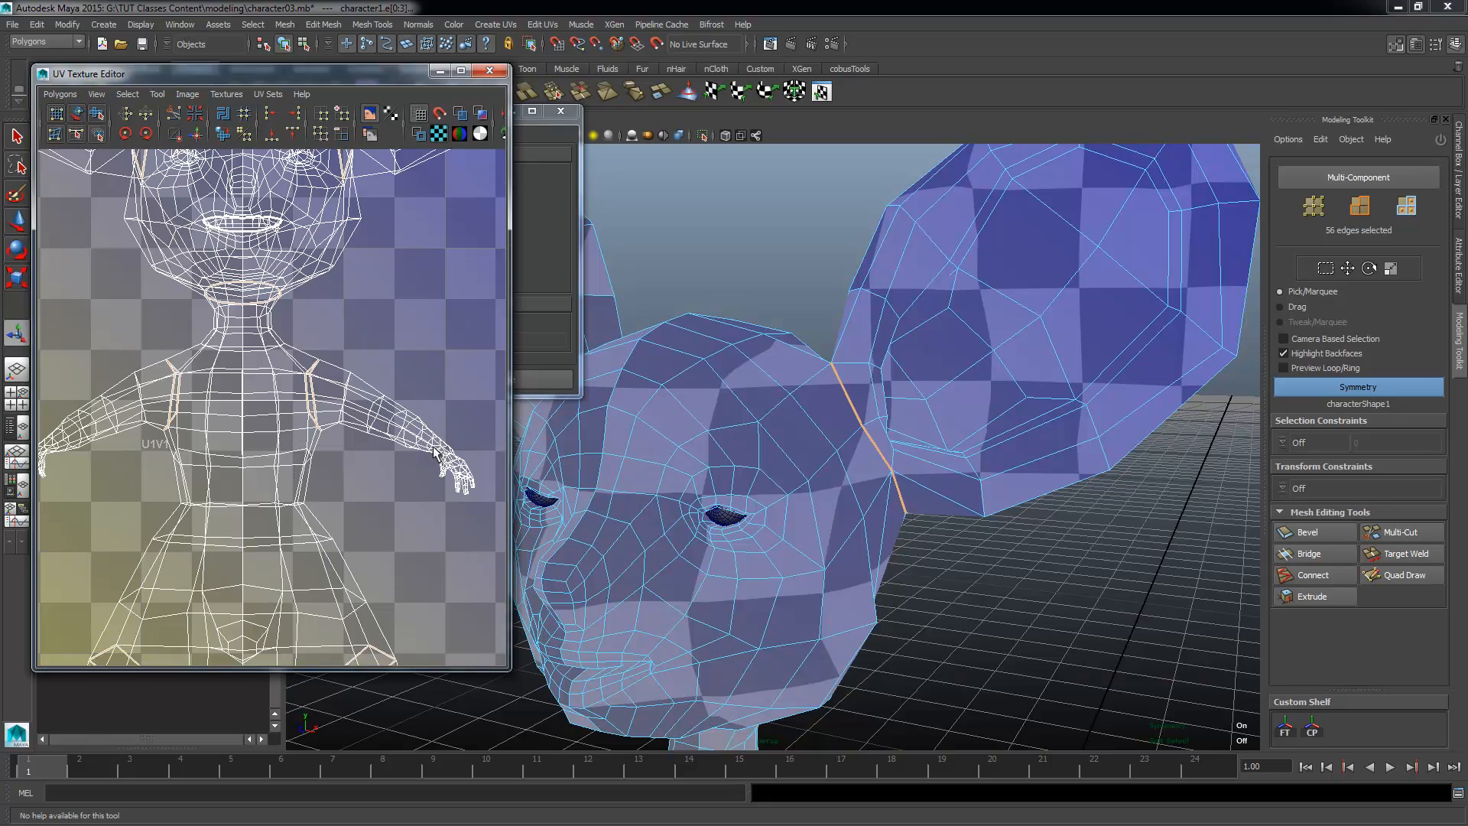
Step: Inspect the ear cuts from behind the head and clear the mesh selection
{"action": "left_click_drag", "start_coordinate": [731, 508], "coordinate": [888, 541], "text": "alt"}
{"action": "right_click_drag", "start_coordinate": [888, 540], "coordinate": [953, 560], "text": "alt"}
{"action": "left_click_drag", "start_coordinate": [953, 560], "coordinate": [636, 419], "text": "alt"}
{"action": "left_click", "coordinate": [725, 425]}
{"action": "right_click_drag", "start_coordinate": [753, 396], "coordinate": [860, 334]}
{"action": "left_click", "coordinate": [806, 497]}
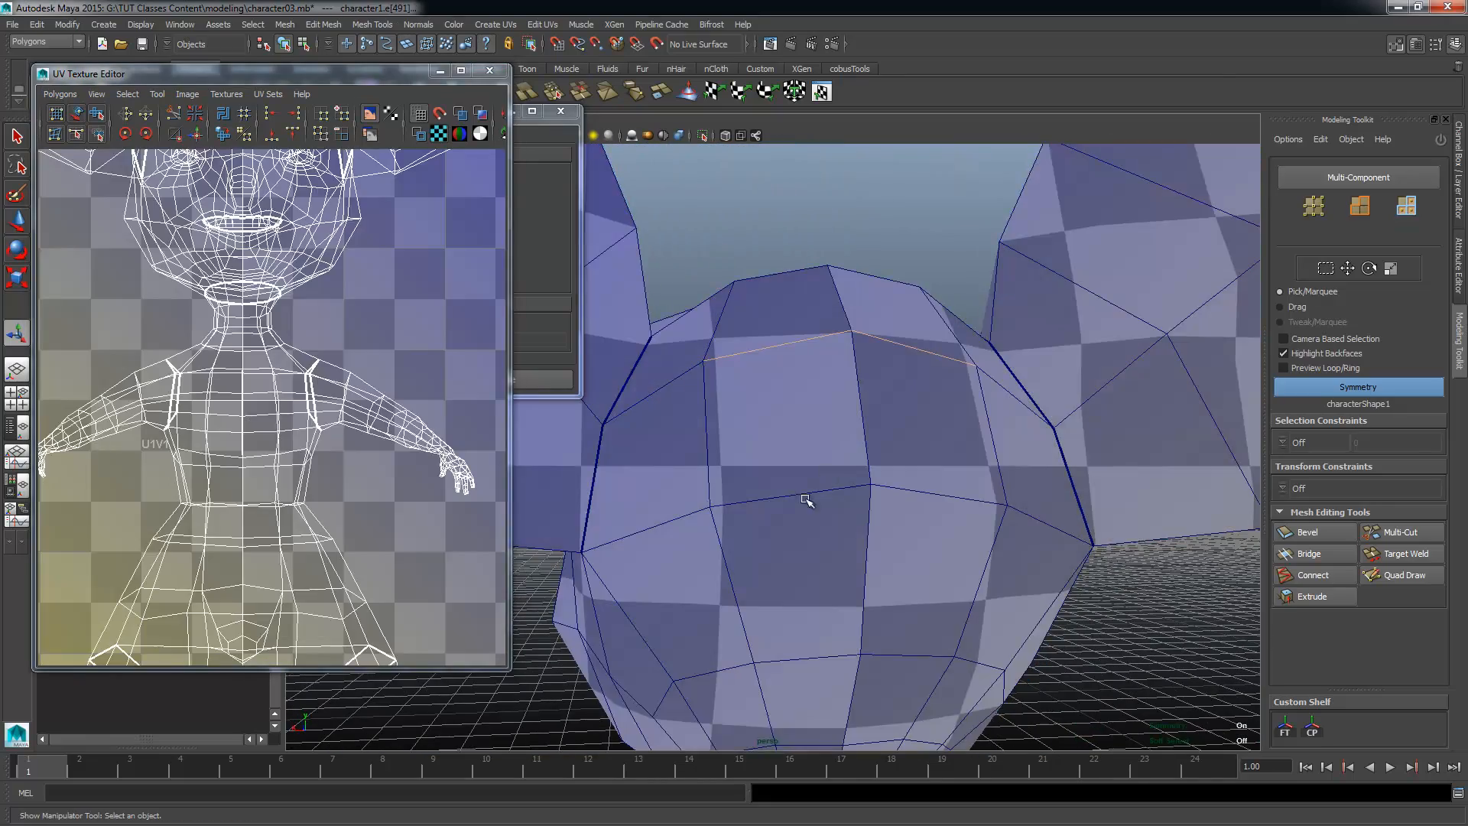
{"action": "right_click_drag", "start_coordinate": [806, 498], "coordinate": [841, 336], "text": "alt"}
{"action": "left_click", "coordinate": [841, 335]}
{"action": "left_click_drag", "start_coordinate": [841, 336], "coordinate": [673, 514], "text": "alt"}
{"action": "right_click_drag", "start_coordinate": [672, 515], "coordinate": [941, 458], "text": "alt"}
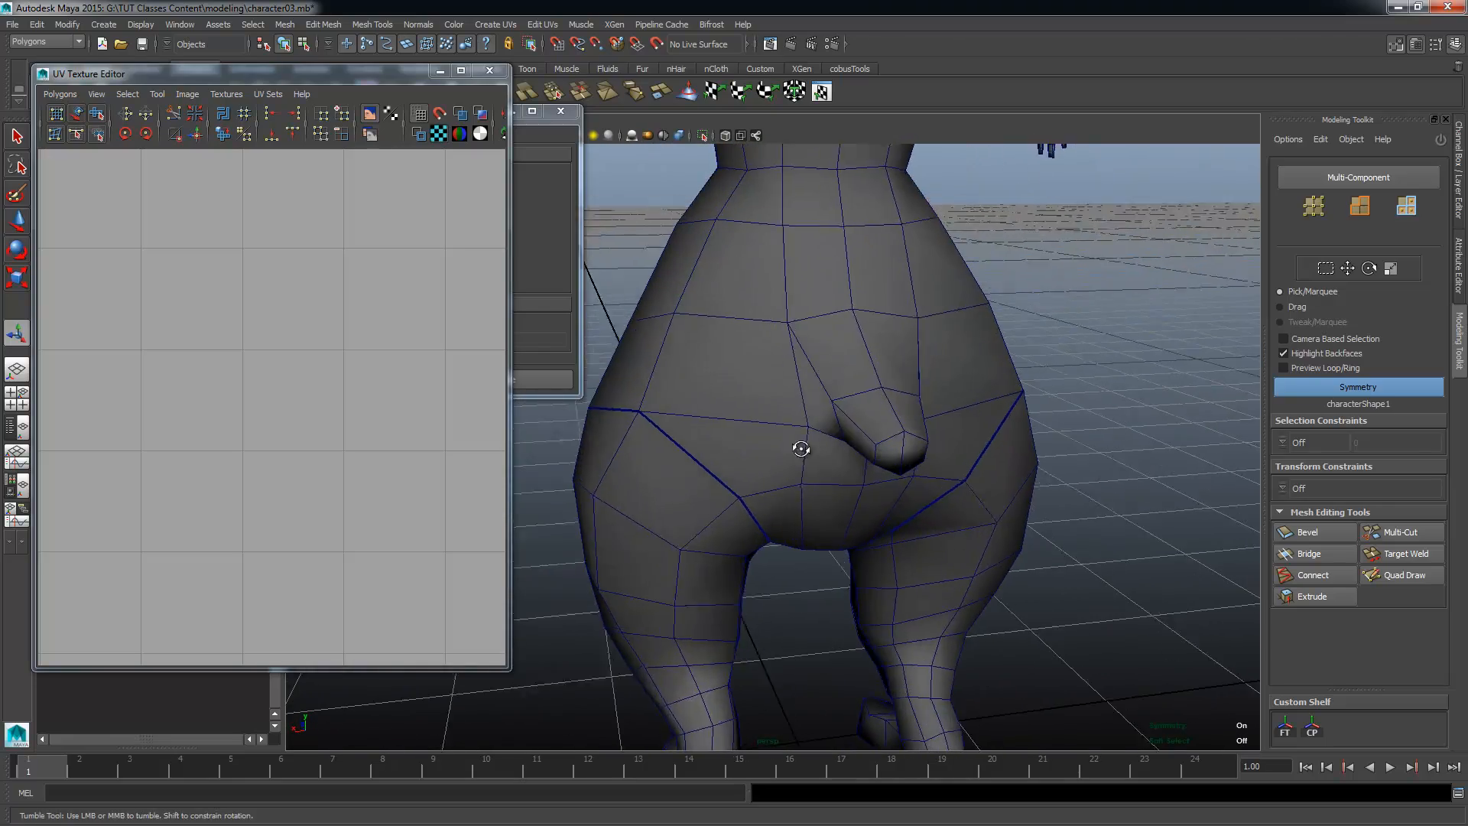
Step: Examine the cut seams between the legs and torso from the back and front of the character
{"action": "left_click_drag", "start_coordinate": [800, 449], "coordinate": [818, 379], "text": "alt"}
{"action": "middle_click_drag", "start_coordinate": [904, 582], "coordinate": [925, 380], "text": "alt"}
{"action": "right_click_drag", "start_coordinate": [924, 428], "coordinate": [841, 504], "text": "alt"}
{"action": "middle_click_drag", "start_coordinate": [856, 569], "coordinate": [862, 474], "text": "alt"}
{"action": "left_click_drag", "start_coordinate": [862, 475], "coordinate": [956, 428], "text": "alt"}
{"action": "right_click_drag", "start_coordinate": [853, 489], "coordinate": [902, 481], "text": "alt"}
{"action": "middle_click_drag", "start_coordinate": [742, 460], "coordinate": [996, 417], "text": "alt"}
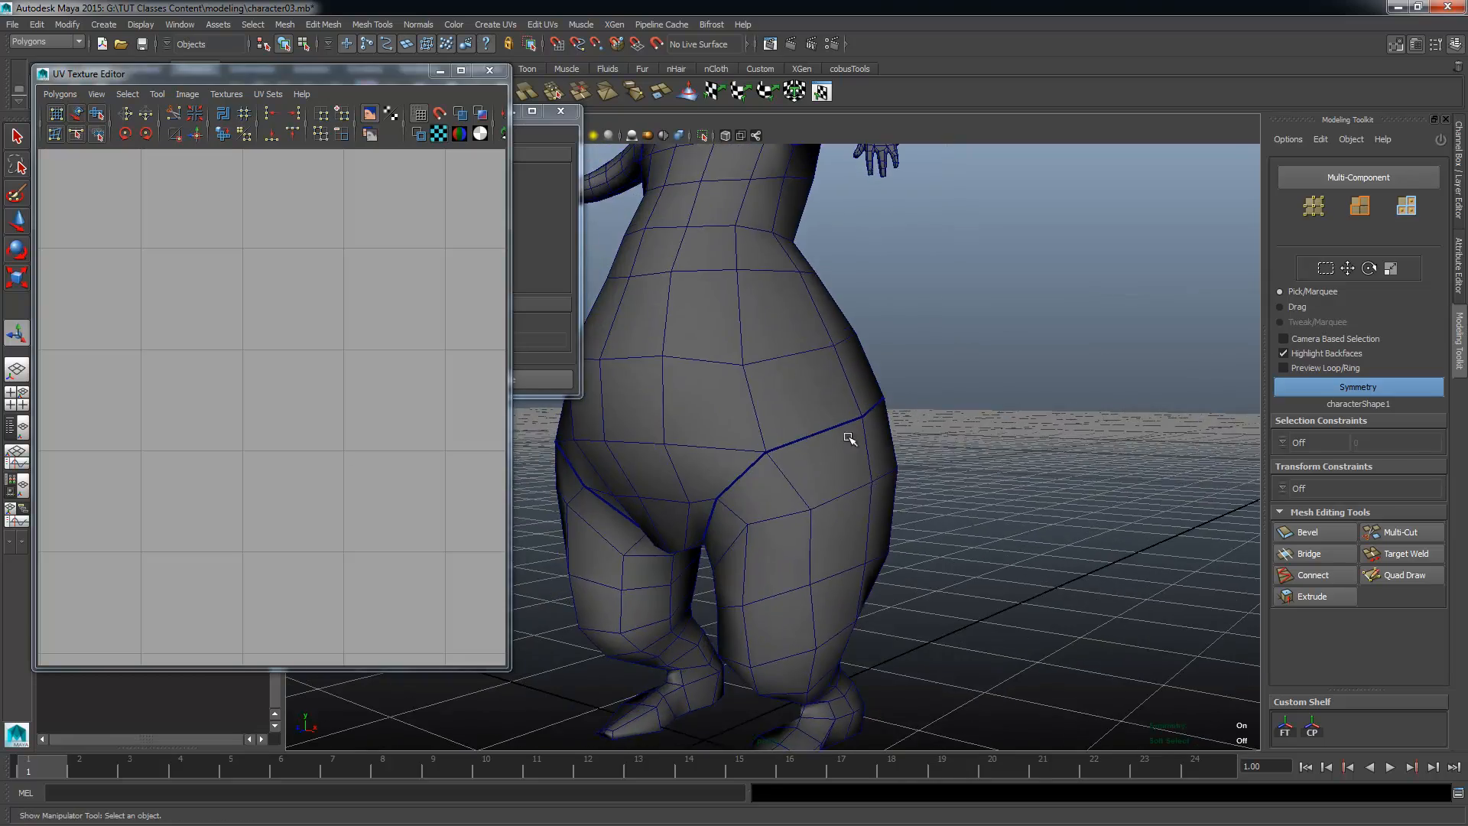
{"action": "left_click_drag", "start_coordinate": [827, 590], "coordinate": [861, 608], "text": "alt"}
{"action": "middle_click_drag", "start_coordinate": [862, 452], "coordinate": [887, 611], "text": "alt"}
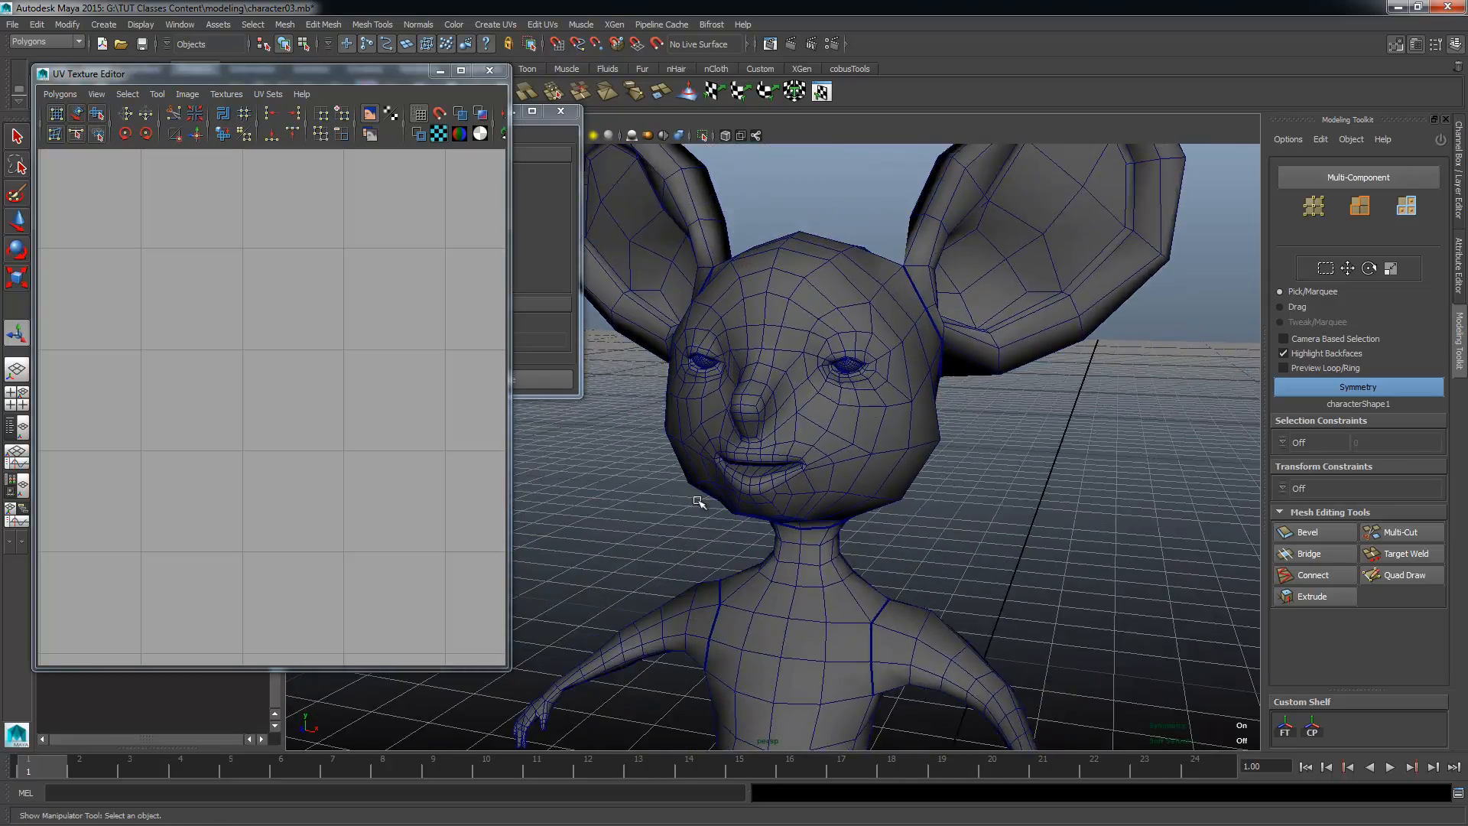
Step: Examine the mouth, eyes and inner ear of the unselected model for further seam locations
{"action": "right_click_drag", "start_coordinate": [698, 501], "coordinate": [769, 480], "text": "alt"}
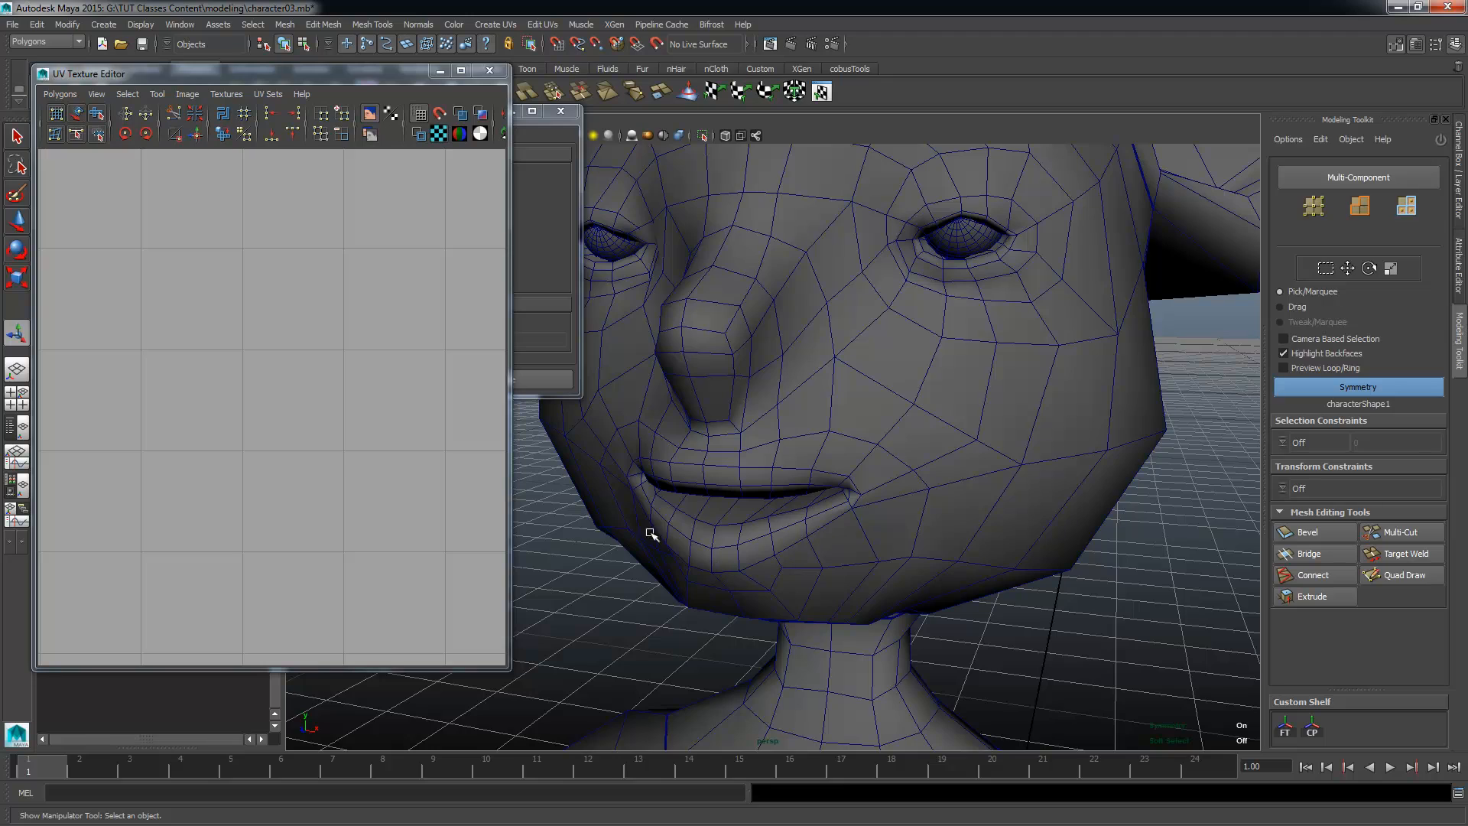
{"action": "middle_click_drag", "start_coordinate": [816, 411], "coordinate": [816, 504], "text": "alt"}
{"action": "left_click_drag", "start_coordinate": [816, 505], "coordinate": [841, 493], "text": "alt"}
{"action": "middle_click_drag", "start_coordinate": [974, 452], "coordinate": [849, 474], "text": "alt"}
{"action": "right_click_drag", "start_coordinate": [849, 475], "coordinate": [974, 517], "text": "alt"}
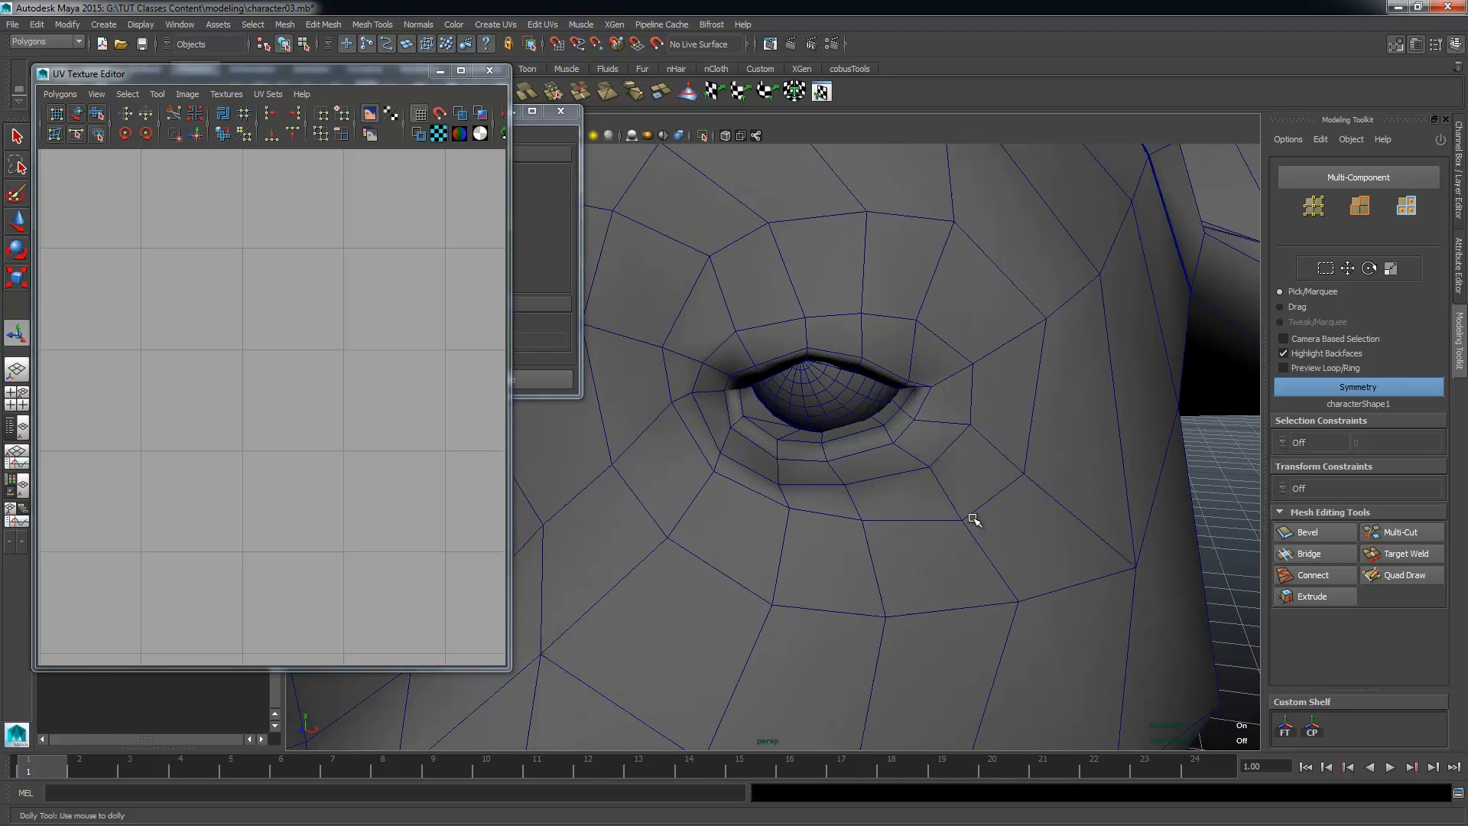
{"action": "left_click_drag", "start_coordinate": [973, 518], "coordinate": [918, 501], "text": "alt"}
{"action": "right_click_drag", "start_coordinate": [910, 421], "coordinate": [796, 387], "text": "alt"}
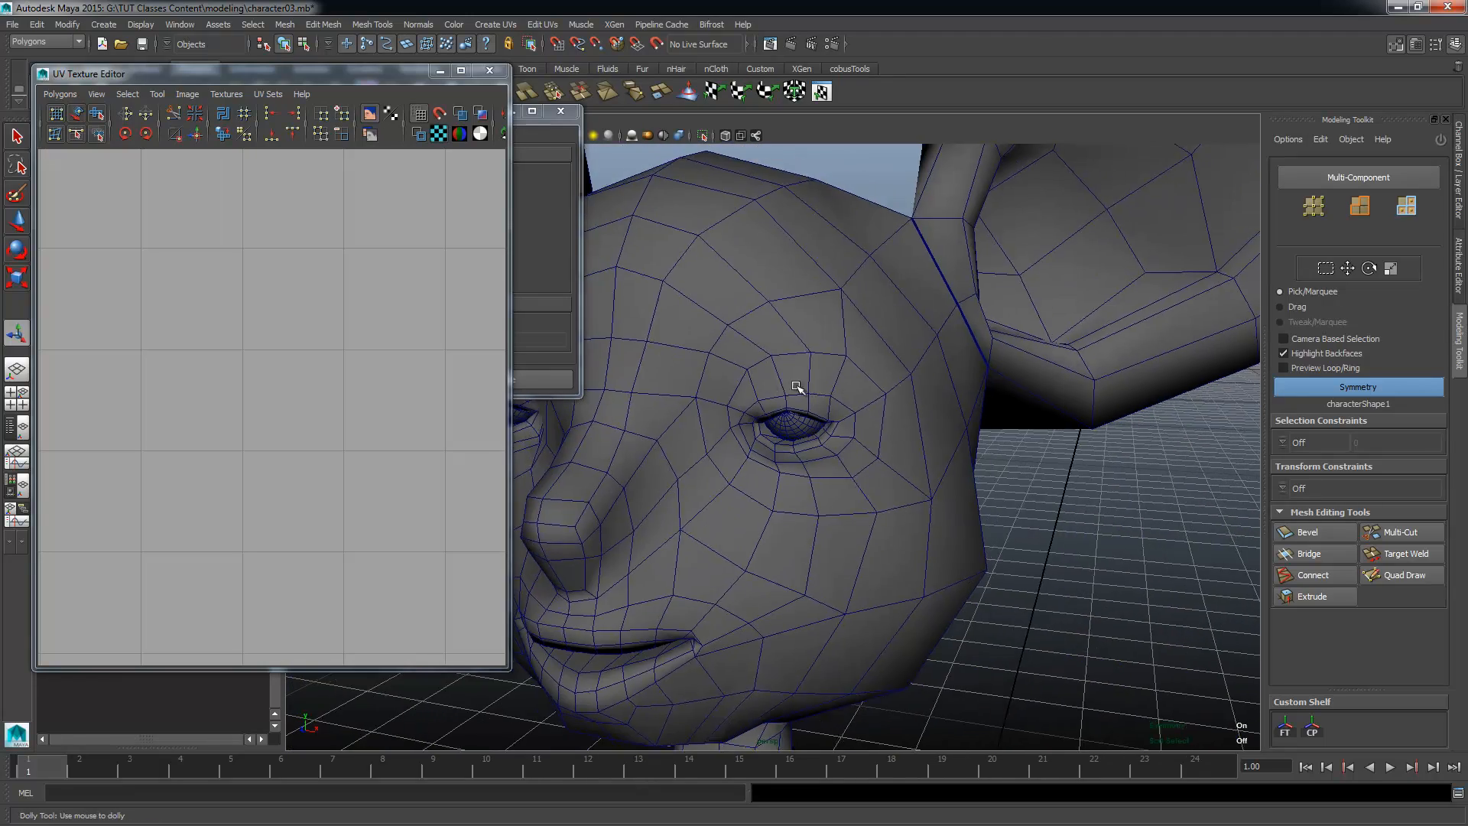
{"action": "middle_click_drag", "start_coordinate": [834, 340], "coordinate": [632, 560], "text": "alt"}
{"action": "right_click_drag", "start_coordinate": [632, 560], "coordinate": [701, 521], "text": "alt"}
{"action": "left_click_drag", "start_coordinate": [702, 521], "coordinate": [795, 421], "text": "alt"}
{"action": "middle_click_drag", "start_coordinate": [795, 420], "coordinate": [795, 424], "text": "alt"}
{"action": "left_click_drag", "start_coordinate": [796, 425], "coordinate": [695, 486], "text": "alt"}
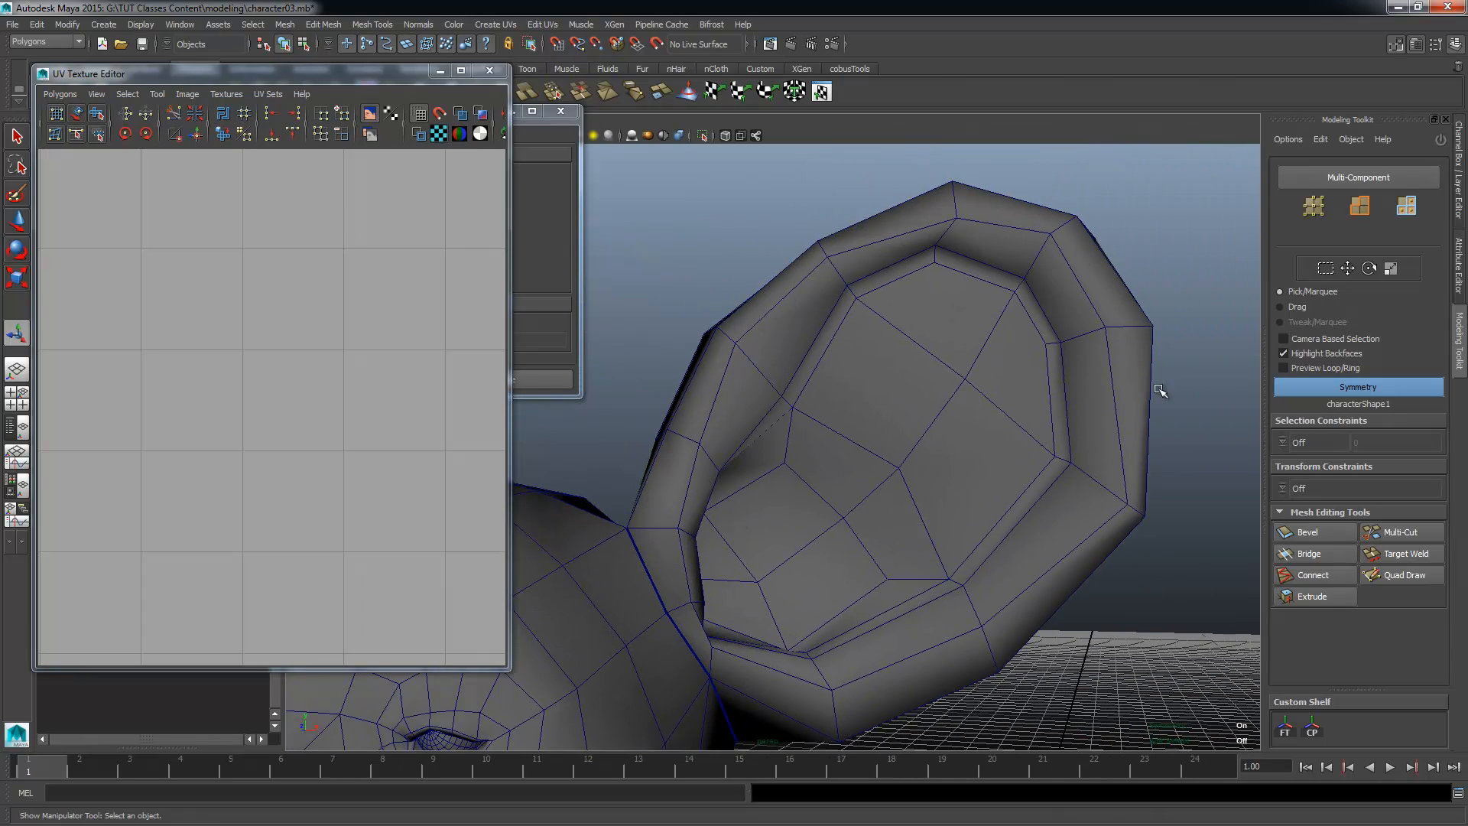
{"action": "right_click_drag", "start_coordinate": [816, 457], "coordinate": [633, 497], "text": "alt"}
{"action": "left_click_drag", "start_coordinate": [632, 497], "coordinate": [718, 552], "text": "alt"}
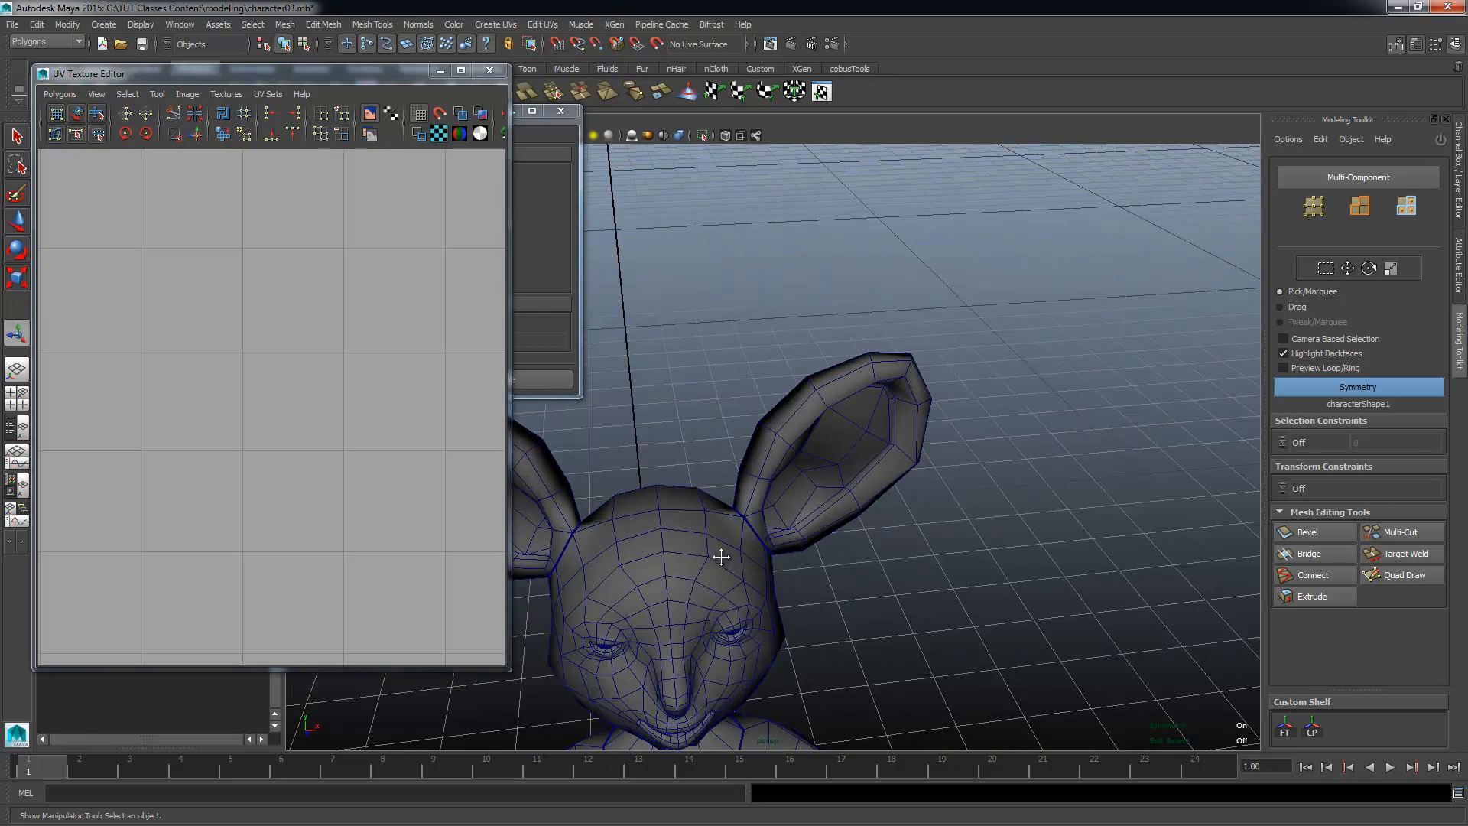
Step: Examine the shoulder cut, arm, hand and torso of the model for further seam locations
{"action": "middle_click_drag", "start_coordinate": [718, 553], "coordinate": [862, 387], "text": "alt"}
{"action": "left_click_drag", "start_coordinate": [861, 388], "coordinate": [1005, 332], "text": "alt"}
{"action": "middle_click_drag", "start_coordinate": [1005, 333], "coordinate": [979, 177], "text": "alt"}
{"action": "right_click_drag", "start_coordinate": [934, 328], "coordinate": [1170, 370], "text": "alt"}
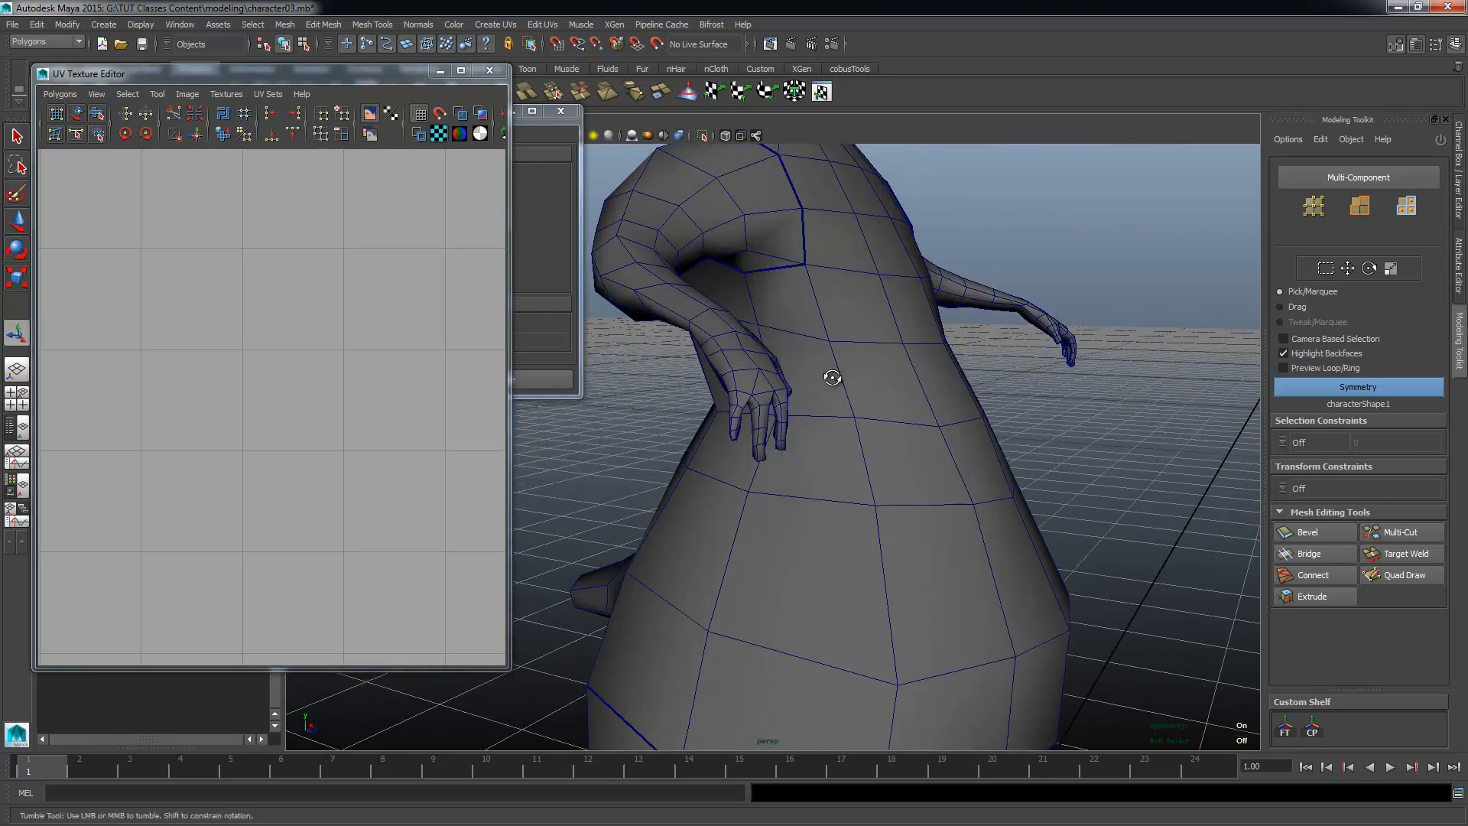
{"action": "left_click_drag", "start_coordinate": [836, 377], "coordinate": [922, 342], "text": "alt"}
{"action": "left_click_drag", "start_coordinate": [784, 191], "coordinate": [936, 278], "text": "alt"}
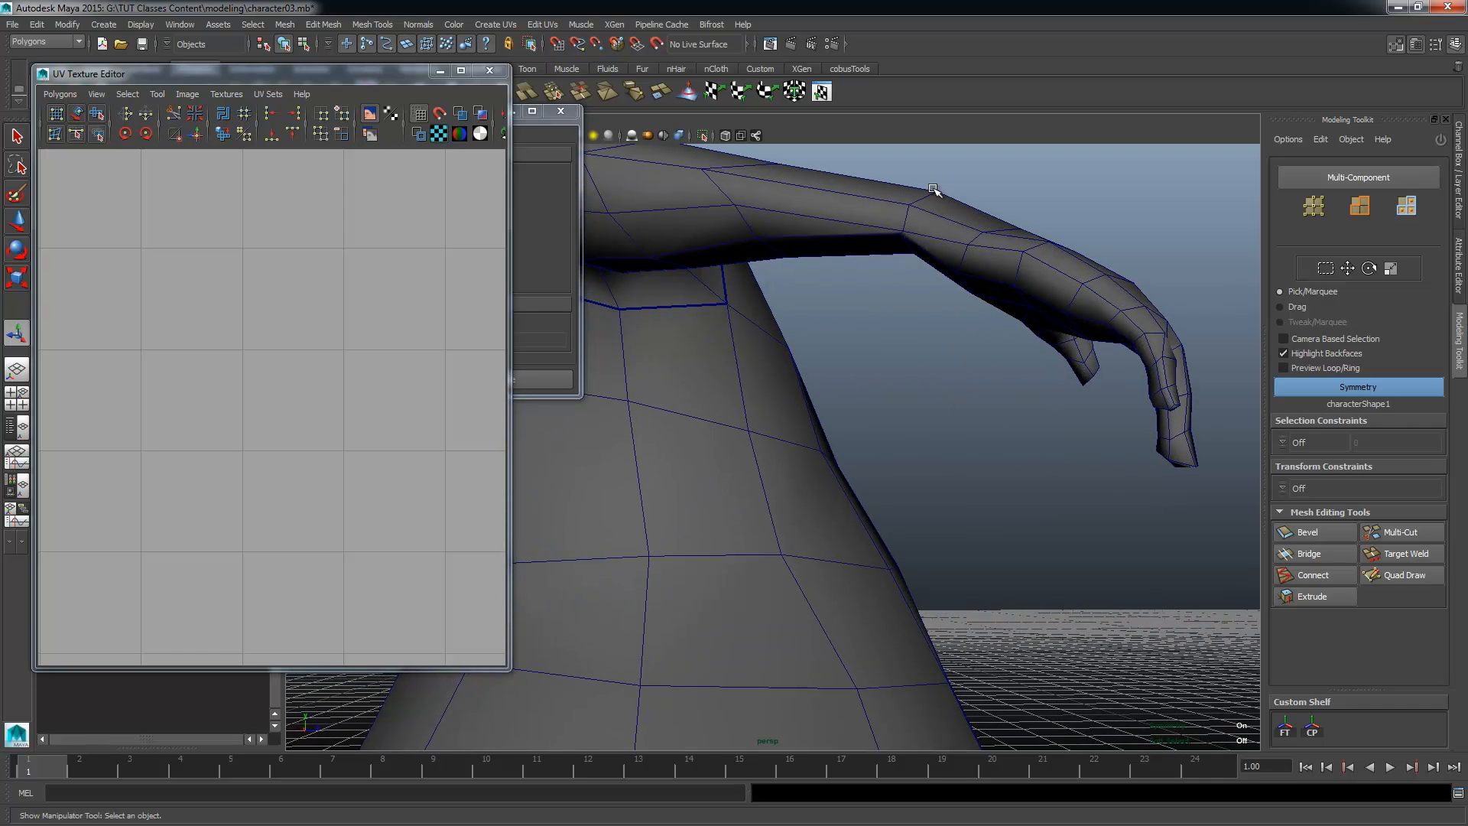
{"action": "left_click_drag", "start_coordinate": [1001, 326], "coordinate": [782, 313], "text": "alt"}
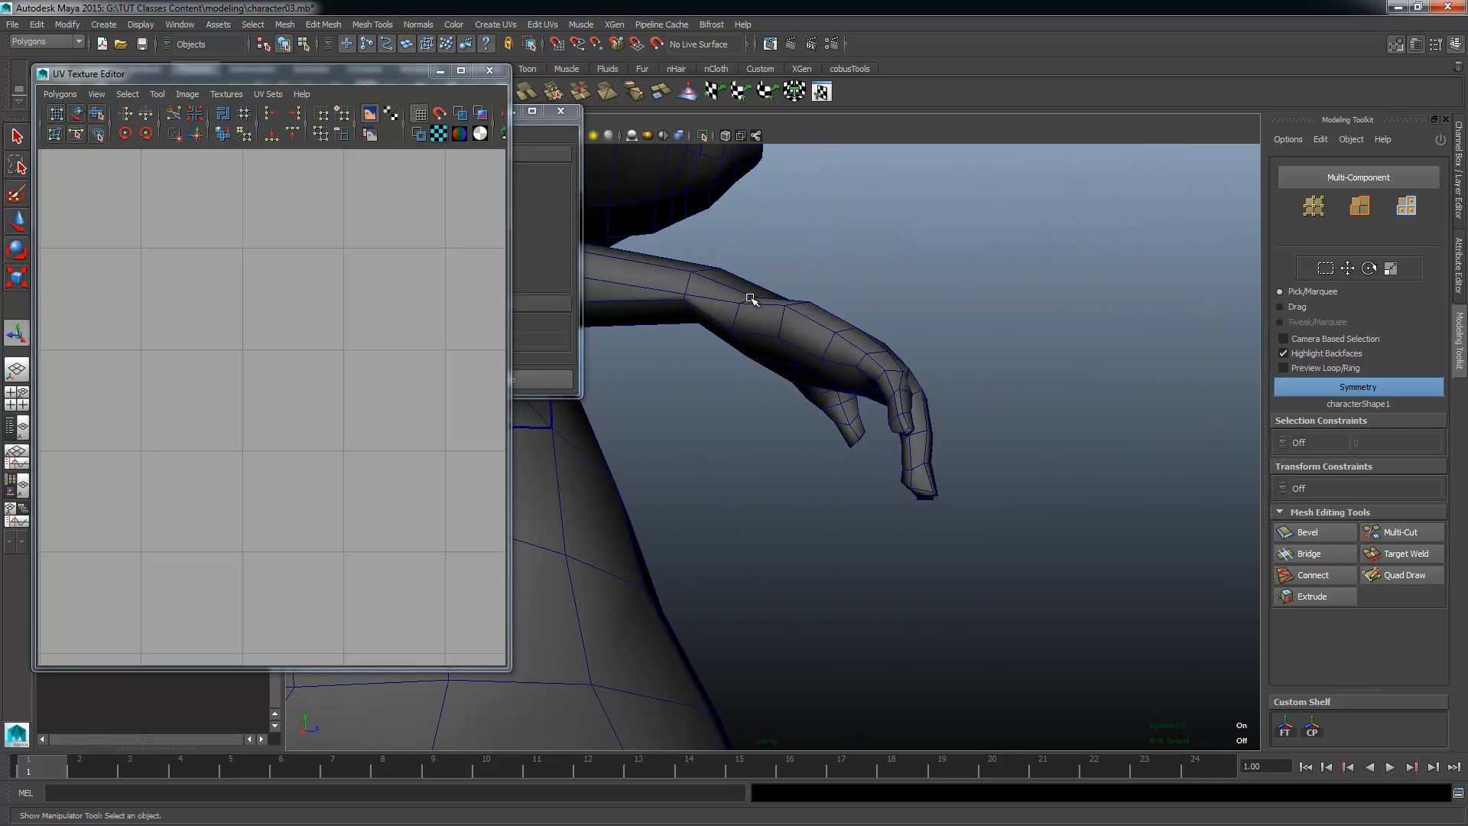
{"action": "left_click_drag", "start_coordinate": [901, 415], "coordinate": [656, 426], "text": "alt"}
{"action": "left_click_drag", "start_coordinate": [693, 374], "coordinate": [929, 483], "text": "alt"}
{"action": "right_click_drag", "start_coordinate": [929, 483], "coordinate": [944, 374], "text": "alt"}
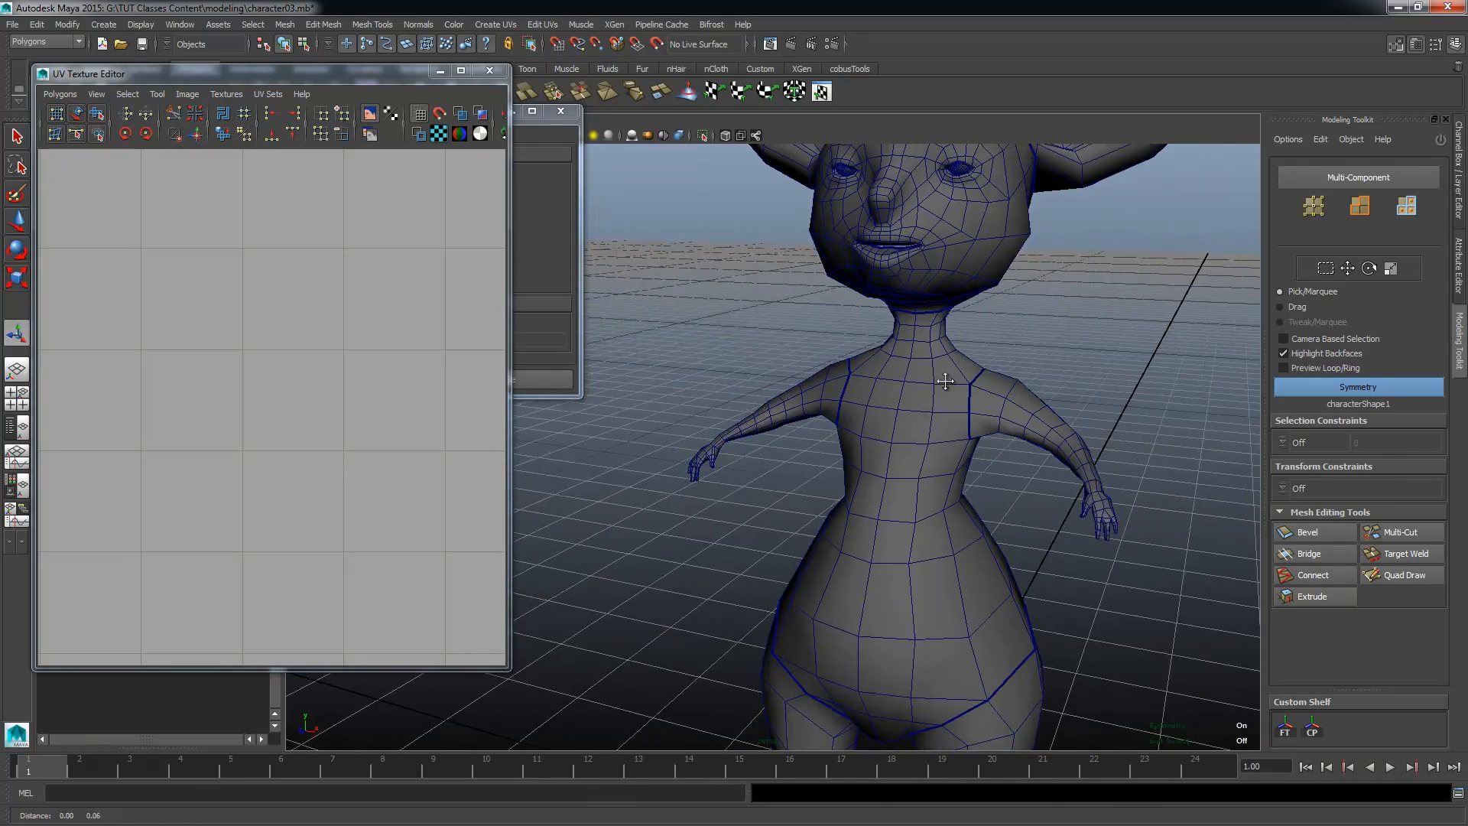
{"action": "middle_click_drag", "start_coordinate": [944, 374], "coordinate": [858, 462], "text": "alt"}
{"action": "right_click_drag", "start_coordinate": [859, 462], "coordinate": [1059, 419], "text": "alt"}
{"action": "middle_click_drag", "start_coordinate": [944, 335], "coordinate": [876, 434], "text": "alt"}
Step: Hide eyes_layer to expose the geometry inside the eye sockets
{"action": "left_click_drag", "start_coordinate": [783, 457], "coordinate": [896, 501], "text": "alt"}
{"action": "right_click_drag", "start_coordinate": [896, 502], "coordinate": [869, 589], "text": "alt"}
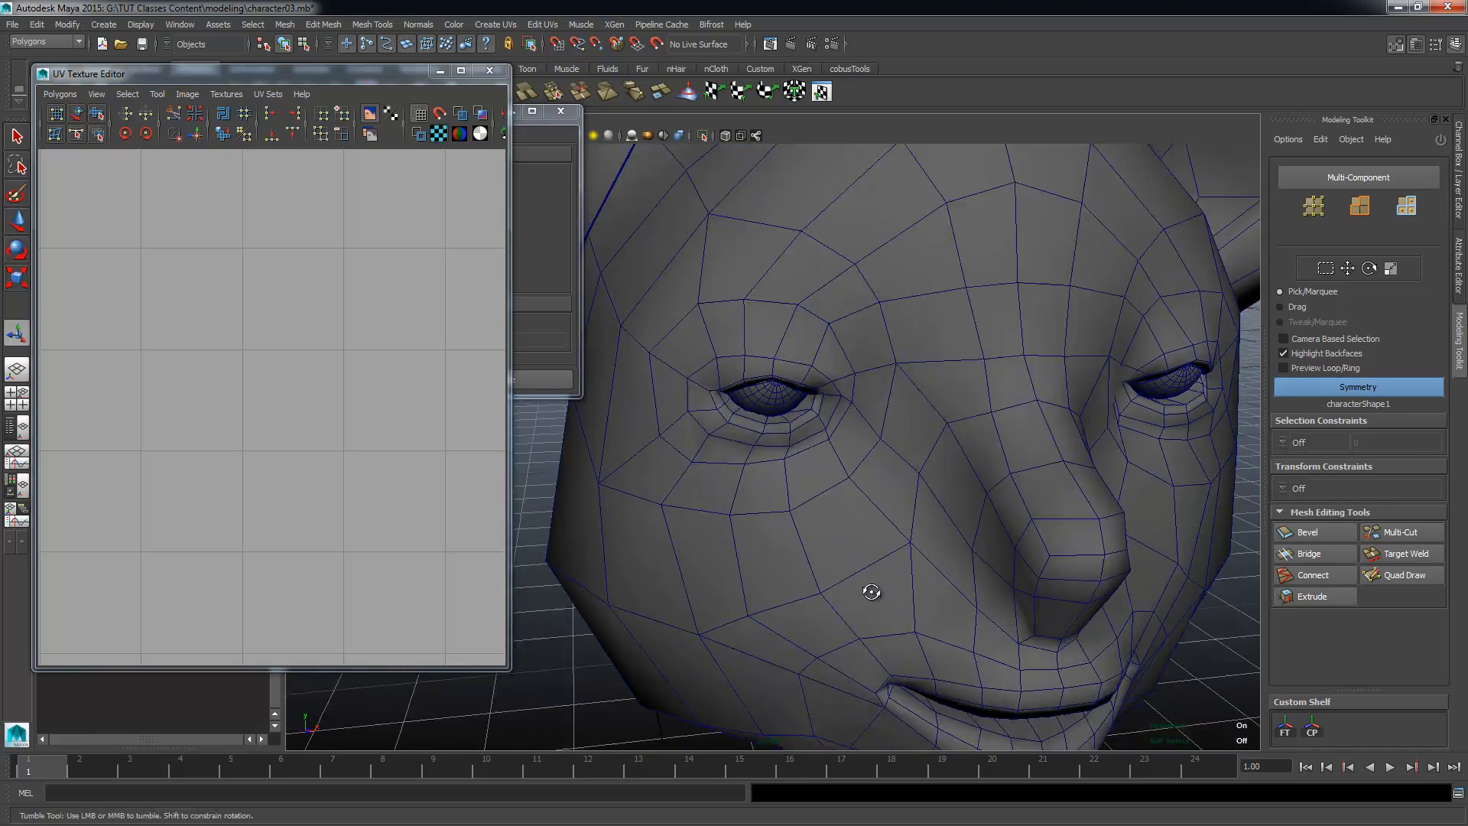
{"action": "left_click_drag", "start_coordinate": [869, 590], "coordinate": [673, 416], "text": "alt"}
{"action": "right_click_drag", "start_coordinate": [672, 416], "coordinate": [803, 423], "text": "alt"}
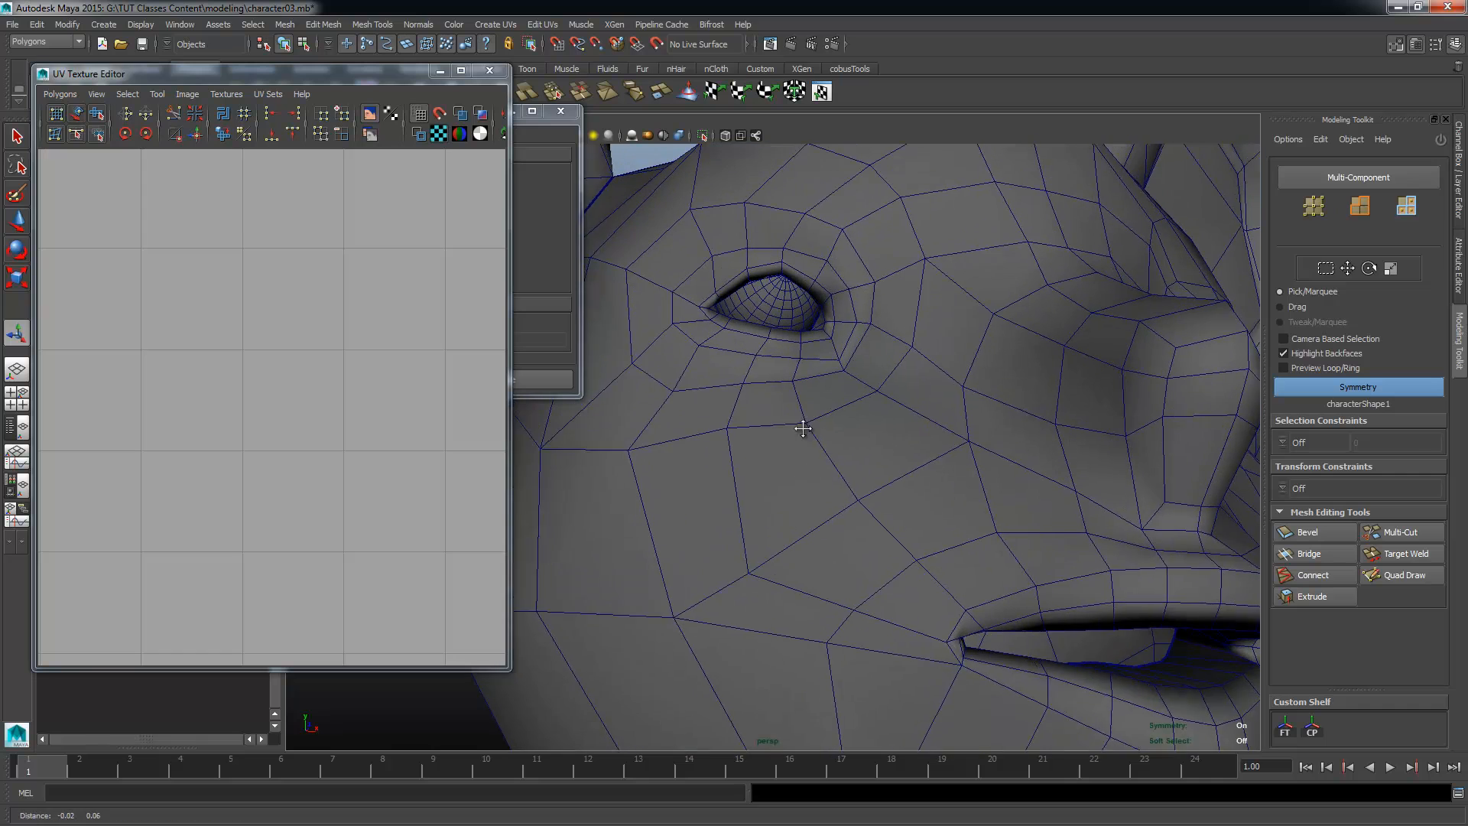
{"action": "middle_click_drag", "start_coordinate": [803, 423], "coordinate": [764, 506], "text": "alt"}
{"action": "key", "text": "t"}
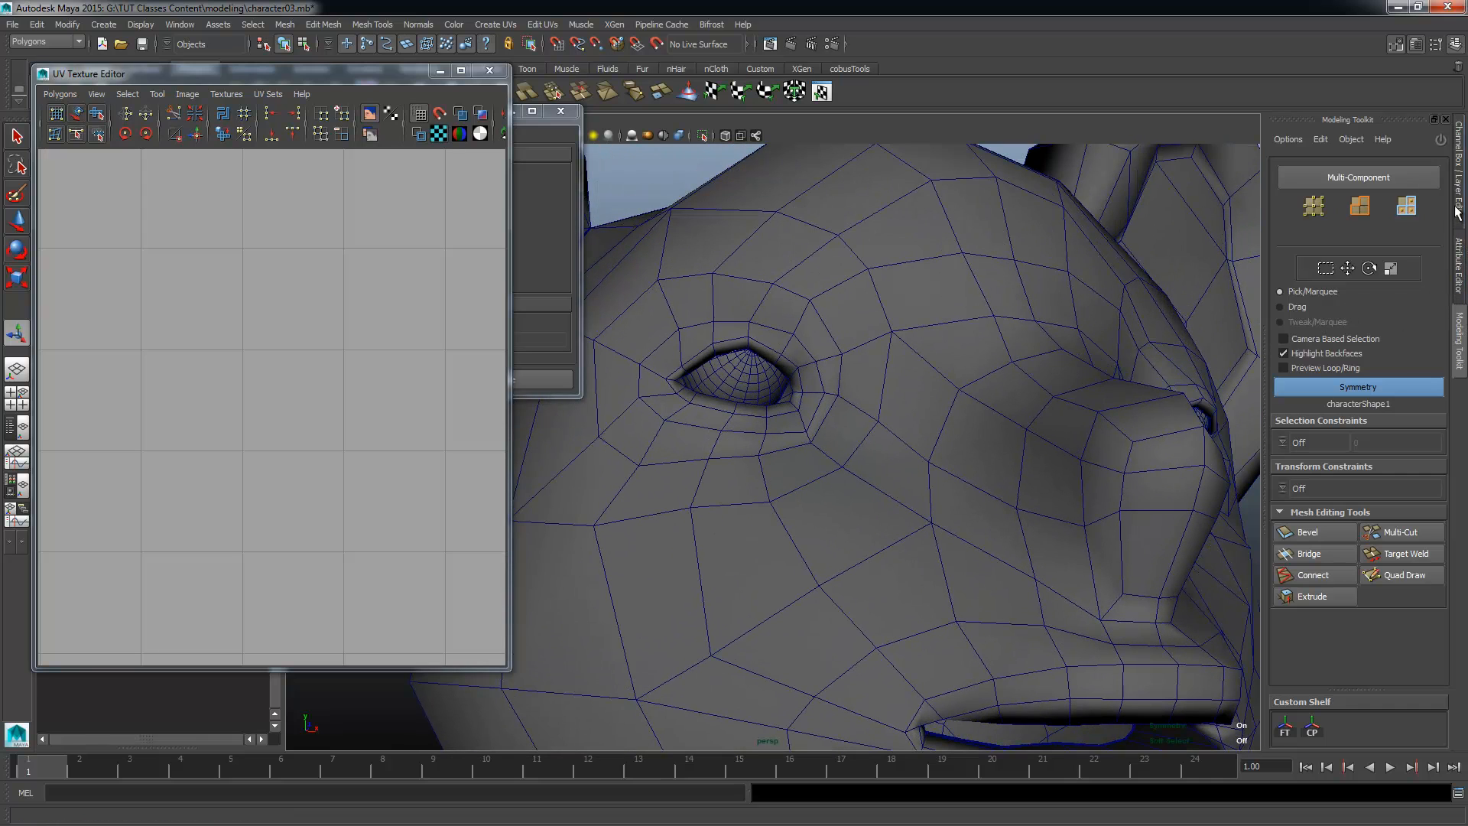
{"action": "left_click", "coordinate": [1457, 322]}
{"action": "left_click", "coordinate": [1290, 635]}
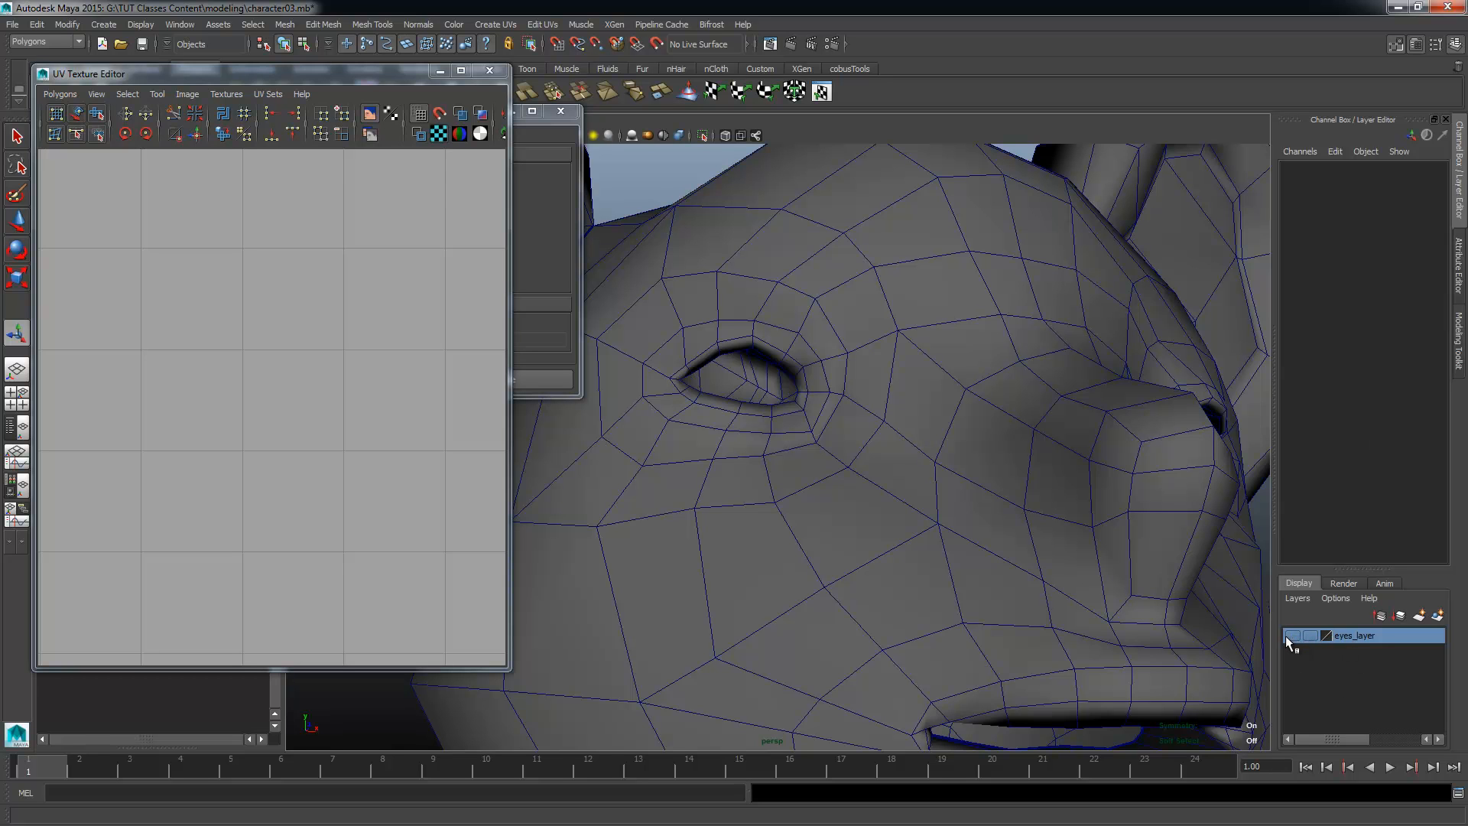
{"action": "left_click", "coordinate": [1291, 635]}
{"action": "left_click", "coordinate": [1291, 635]}
Step: Examine the edge flow of the eyelid rim and the inner eye socket
{"action": "left_click_drag", "start_coordinate": [810, 489], "coordinate": [876, 527], "text": "alt"}
{"action": "right_click_drag", "start_coordinate": [876, 528], "coordinate": [1055, 583], "text": "alt"}
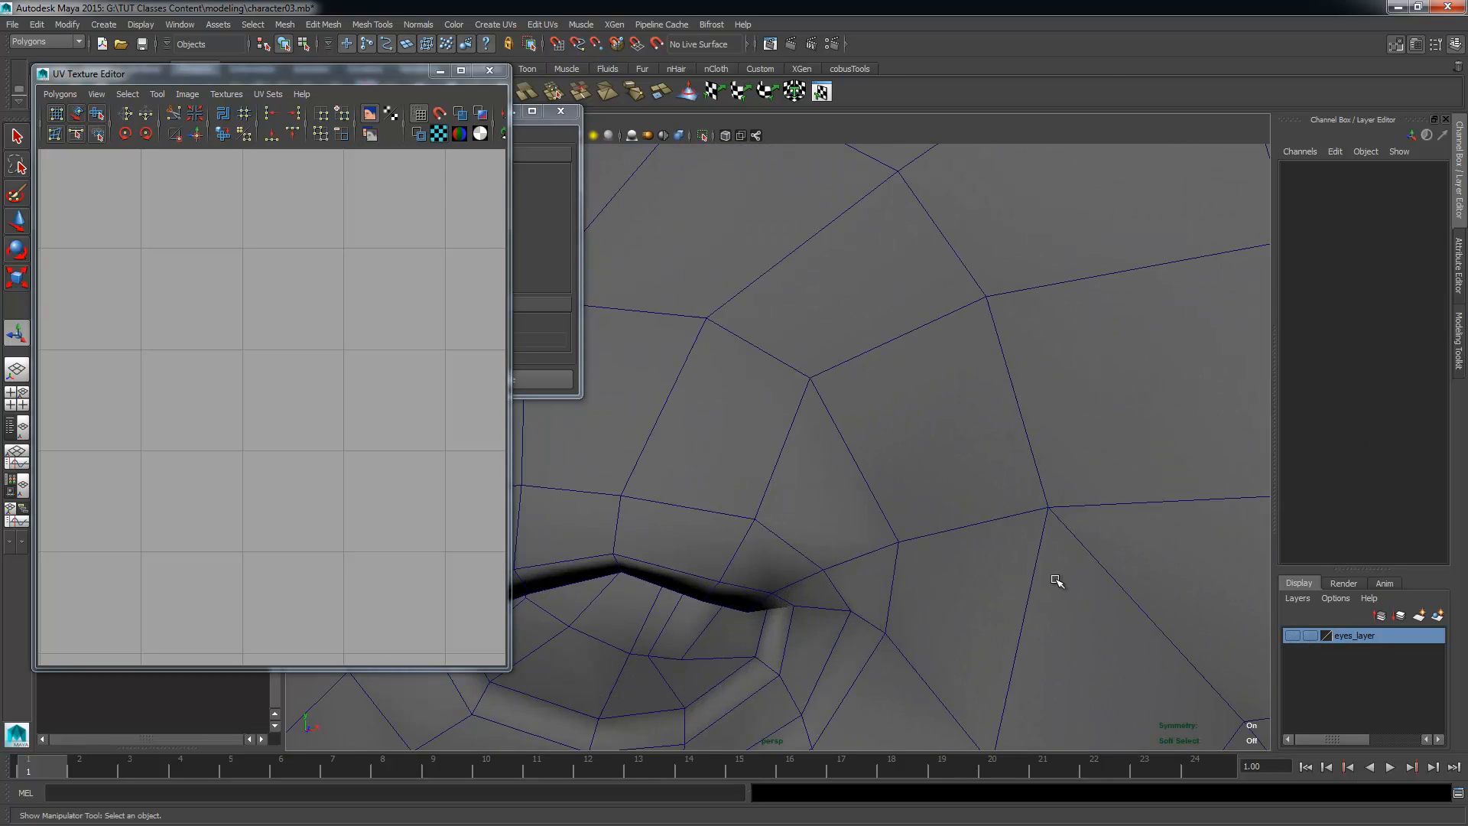
{"action": "left_click_drag", "start_coordinate": [1056, 583], "coordinate": [939, 568], "text": "alt"}
{"action": "right_click_drag", "start_coordinate": [939, 568], "coordinate": [994, 551], "text": "alt"}
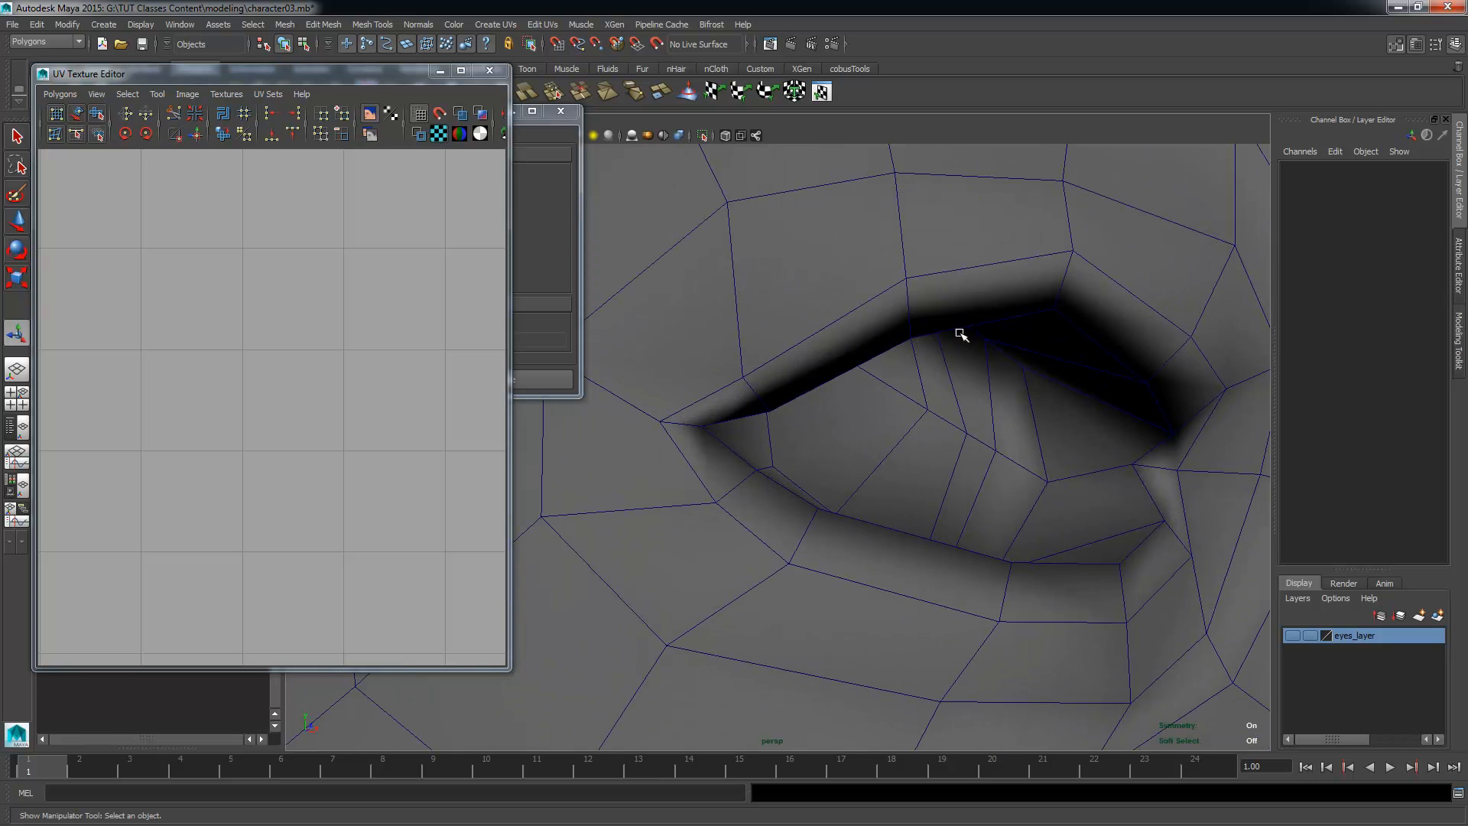
{"action": "left_click_drag", "start_coordinate": [1016, 487], "coordinate": [1059, 443], "text": "alt"}
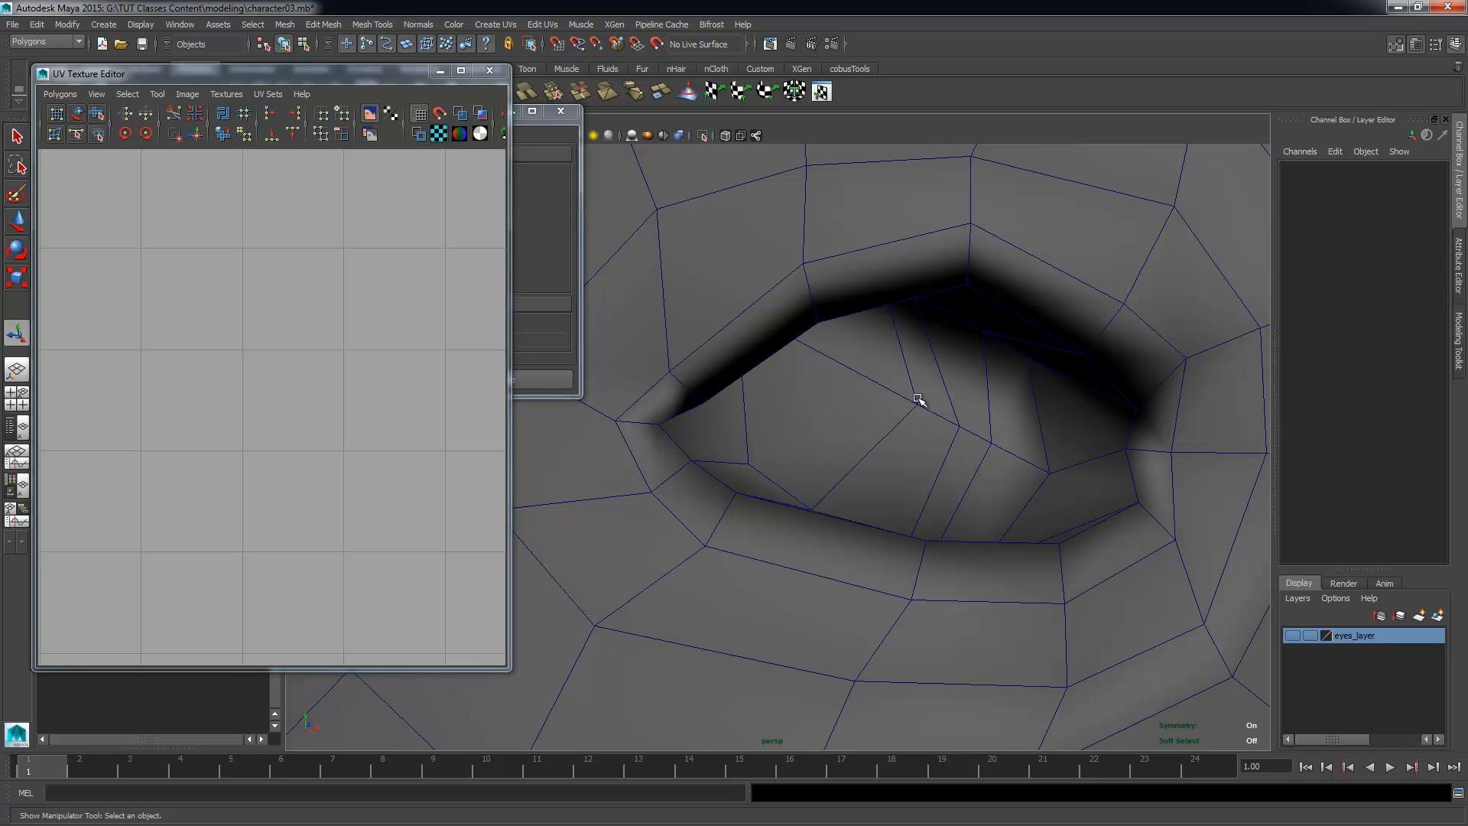
{"action": "middle_click_drag", "start_coordinate": [987, 429], "coordinate": [891, 459], "text": "alt"}
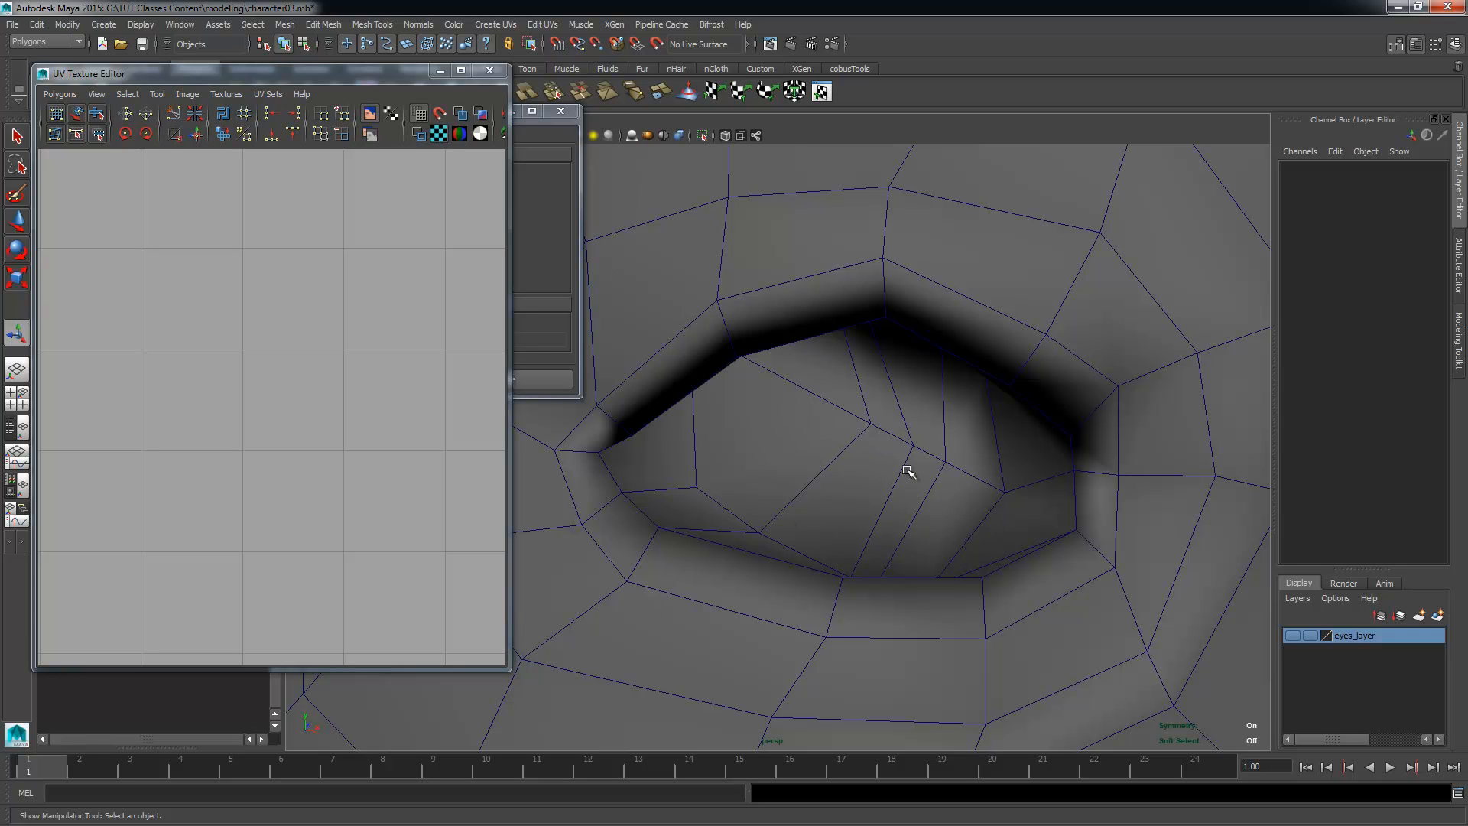
{"action": "left_click_drag", "start_coordinate": [1054, 477], "coordinate": [1022, 474], "text": "alt"}
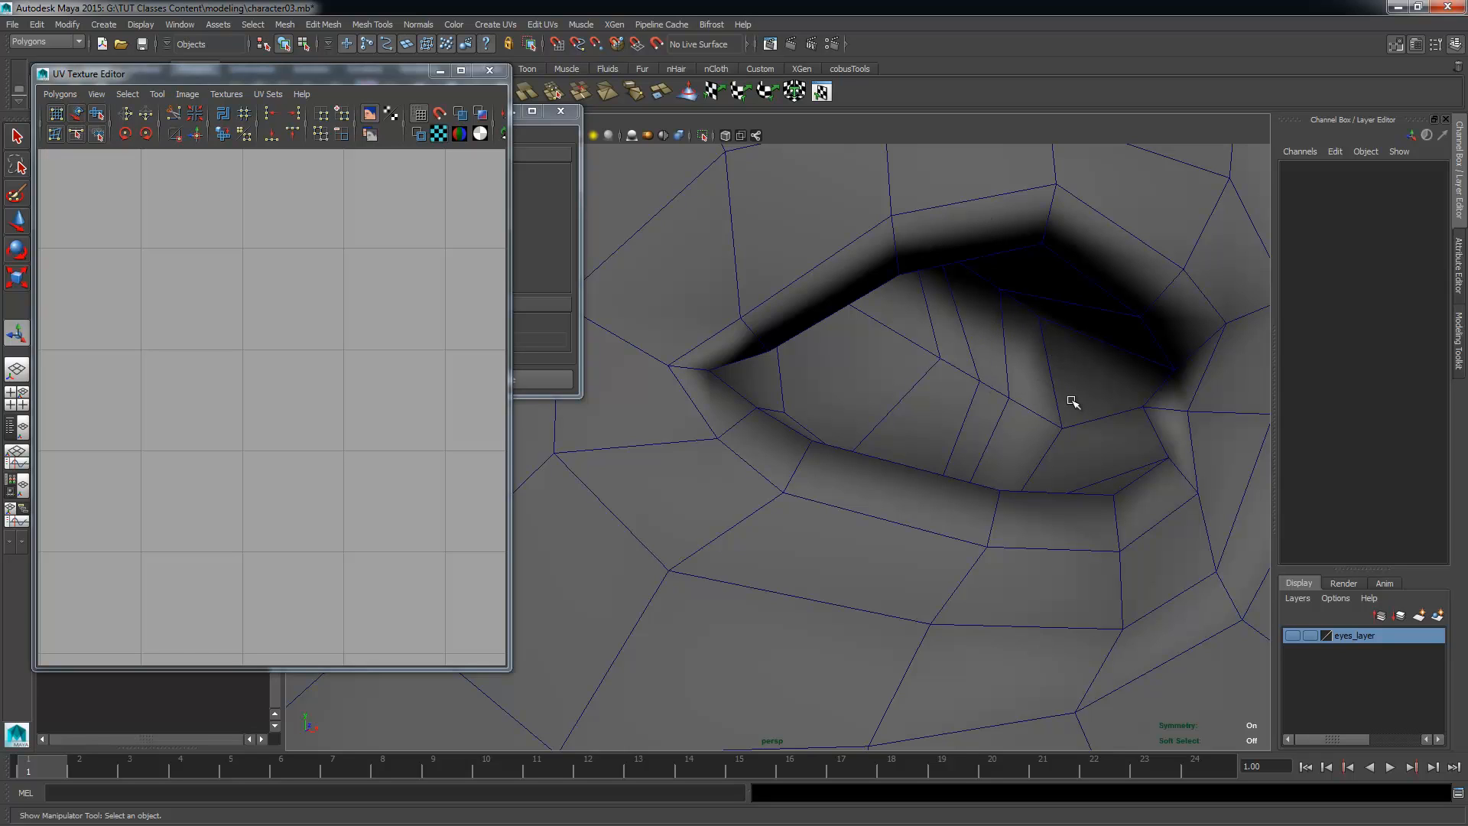
{"action": "right_click_drag", "start_coordinate": [1071, 419], "coordinate": [1039, 406], "text": "alt"}
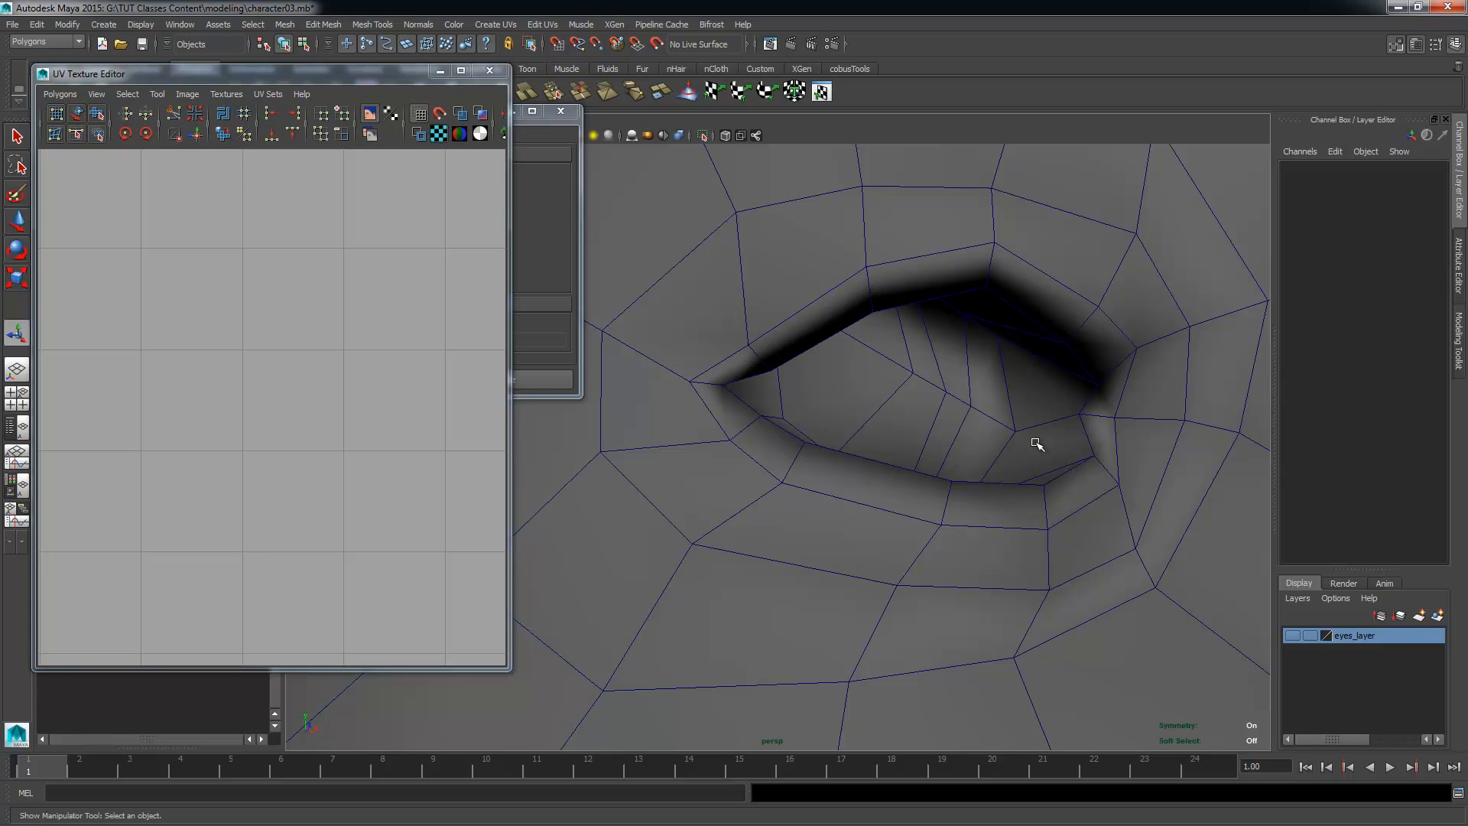
{"action": "right_click_drag", "start_coordinate": [1036, 442], "coordinate": [915, 489], "text": "alt"}
{"action": "mouse_move", "coordinate": [914, 489]}
{"action": "left_mouse_down", "text": "alt"}
{"action": "mouse_move", "coordinate": [1027, 641]}
{"action": "mouse_move", "coordinate": [884, 502]}
{"action": "mouse_move", "coordinate": [892, 485]}
{"action": "left_mouse_up", "text": "alt"}
{"action": "right_click_drag", "start_coordinate": [891, 484], "coordinate": [905, 526], "text": "alt"}
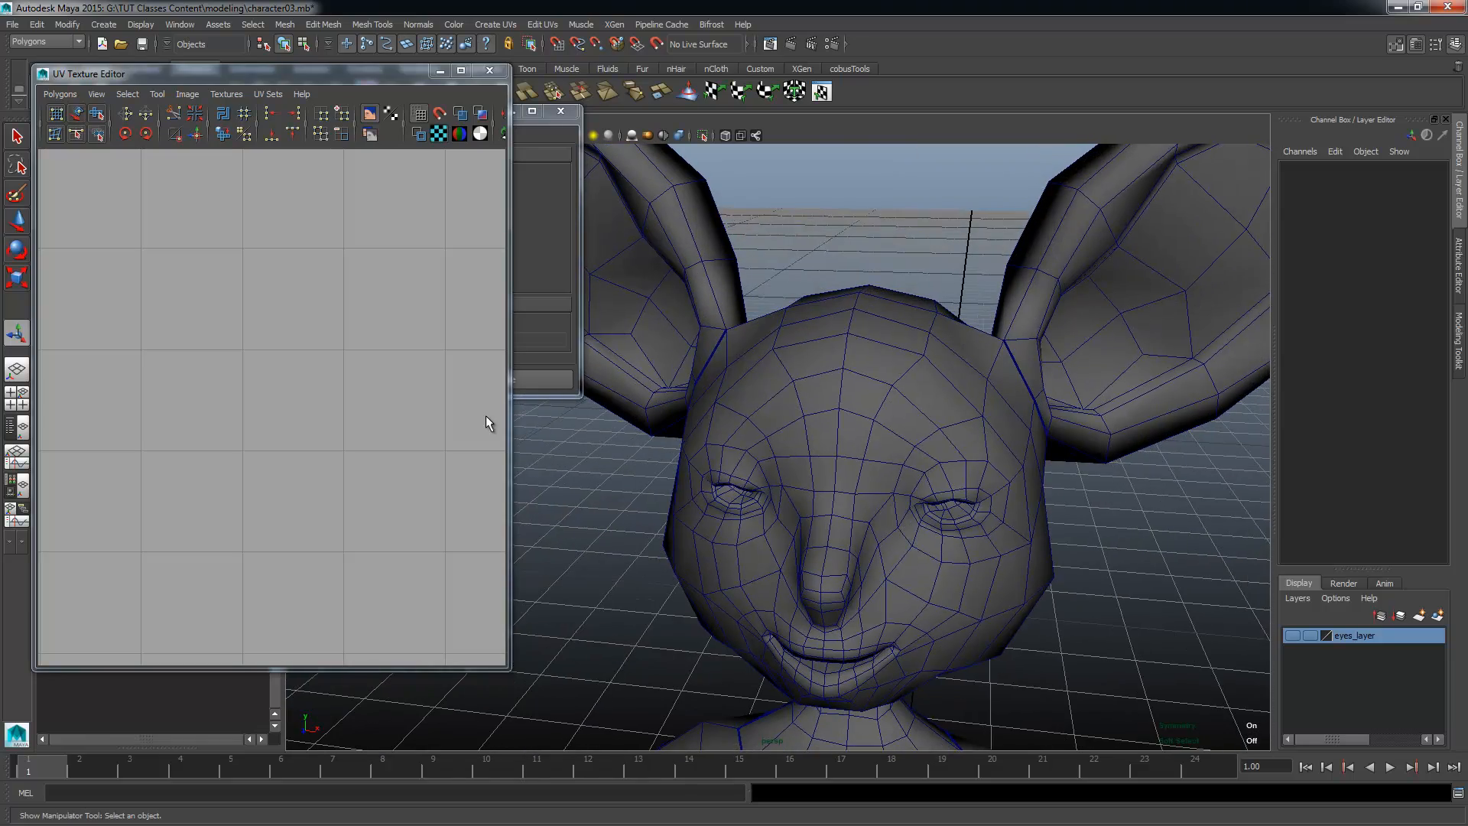
Step: Select the character mesh and pick the edge loop along the inner eyelid rim of both eyes
{"action": "left_click", "coordinate": [811, 495]}
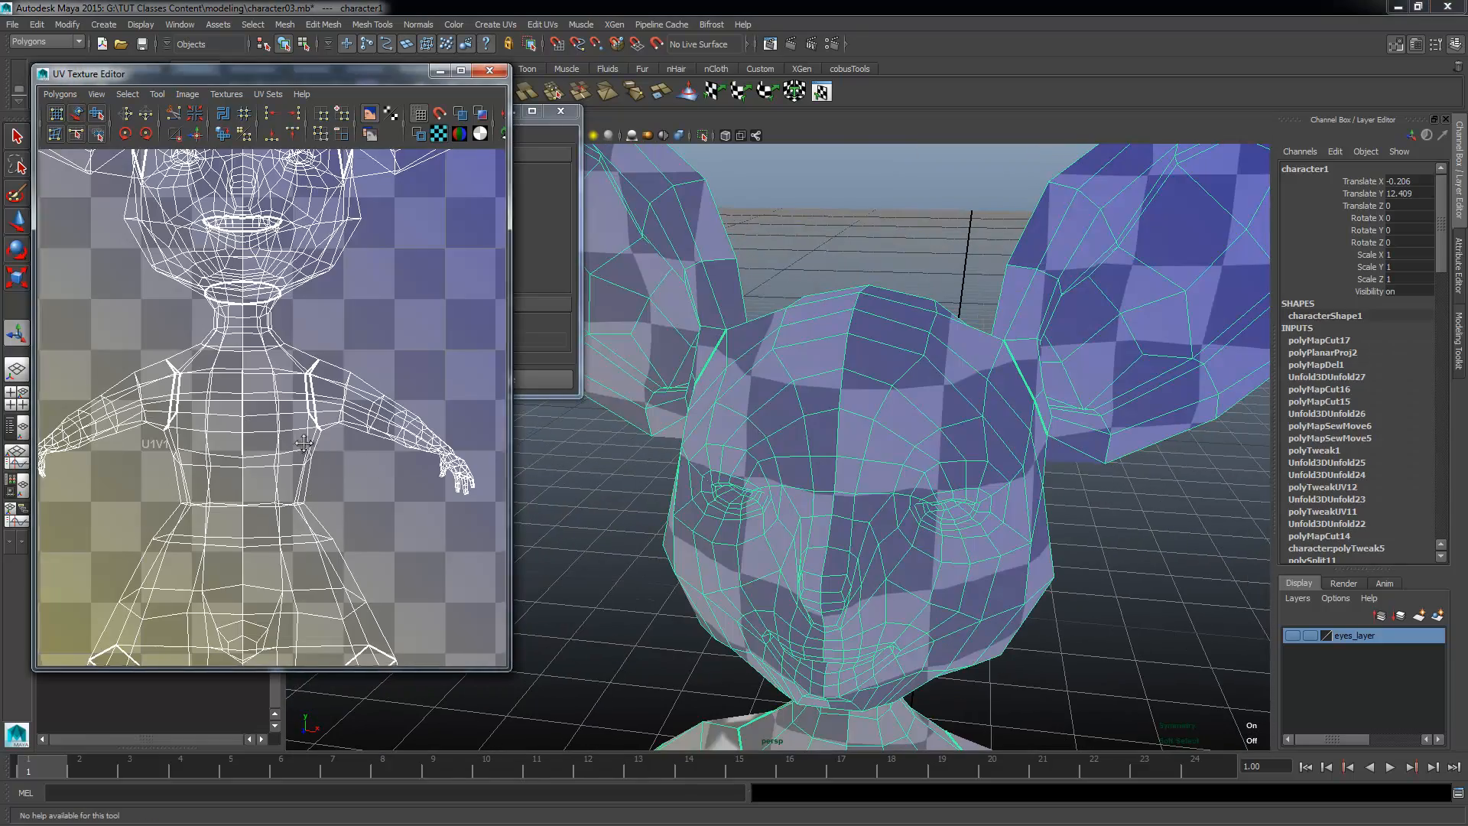
{"action": "middle_click_drag", "start_coordinate": [318, 402], "coordinate": [338, 405], "text": "alt"}
{"action": "right_click_drag", "start_coordinate": [923, 481], "coordinate": [1093, 533], "text": "alt"}
{"action": "middle_click_drag", "start_coordinate": [1093, 532], "coordinate": [944, 422], "text": "alt"}
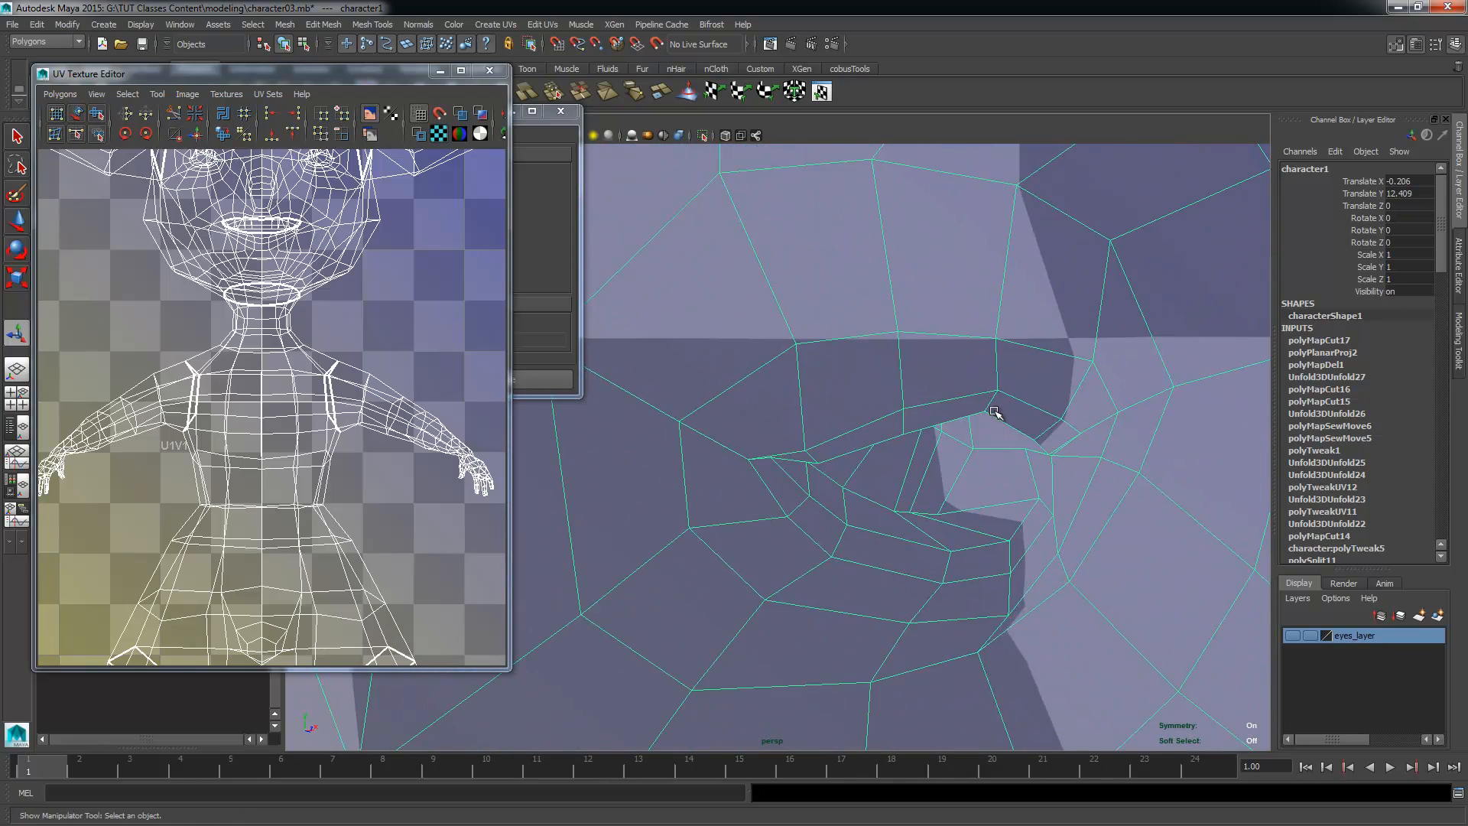
{"action": "right_click_drag", "start_coordinate": [996, 413], "coordinate": [1025, 320]}
{"action": "middle_click_drag", "start_coordinate": [1040, 480], "coordinate": [928, 392], "text": "alt"}
{"action": "left_click_drag", "start_coordinate": [966, 406], "coordinate": [908, 387], "text": "alt"}
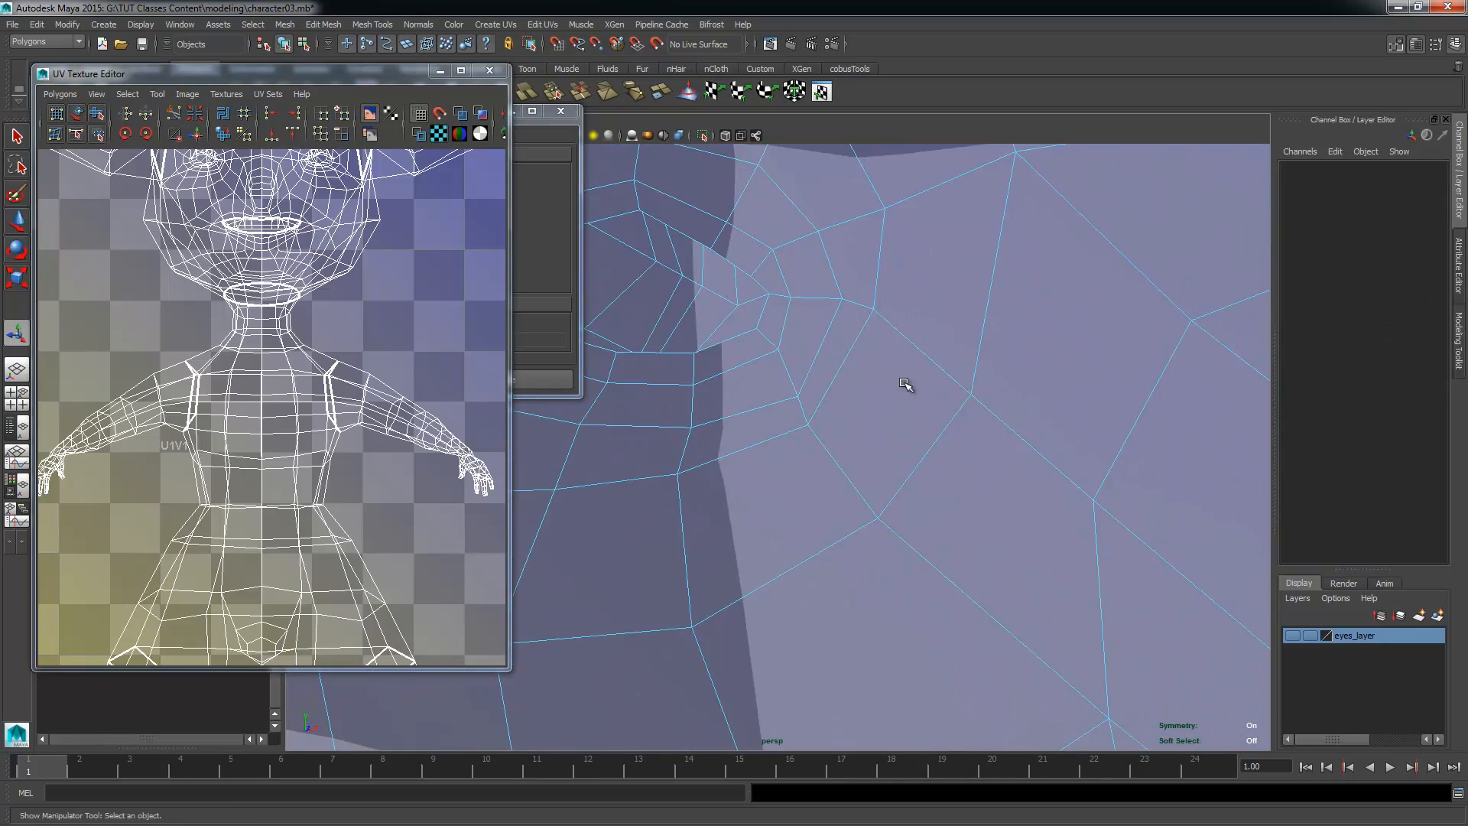
{"action": "left_click_drag", "start_coordinate": [747, 331], "coordinate": [845, 462], "text": "alt"}
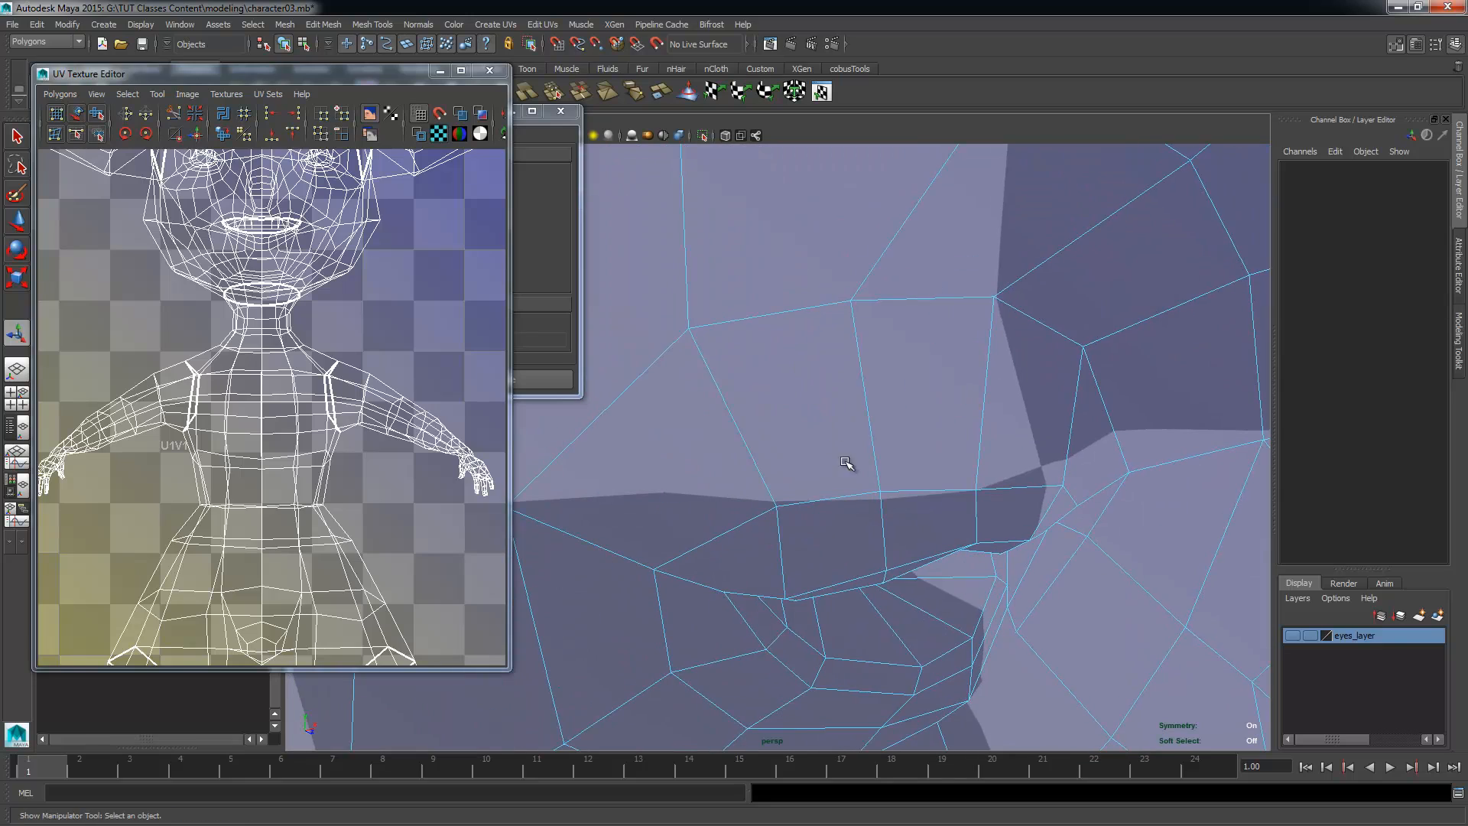
{"action": "double_click", "coordinate": [951, 650]}
{"action": "left_click_drag", "start_coordinate": [910, 683], "coordinate": [909, 669], "text": "alt"}
{"action": "right_click_drag", "start_coordinate": [991, 683], "coordinate": [927, 681], "text": "alt"}
{"action": "left_click_drag", "start_coordinate": [927, 681], "coordinate": [791, 658], "text": "alt"}
{"action": "middle_click_drag", "start_coordinate": [713, 540], "coordinate": [948, 505], "text": "alt"}
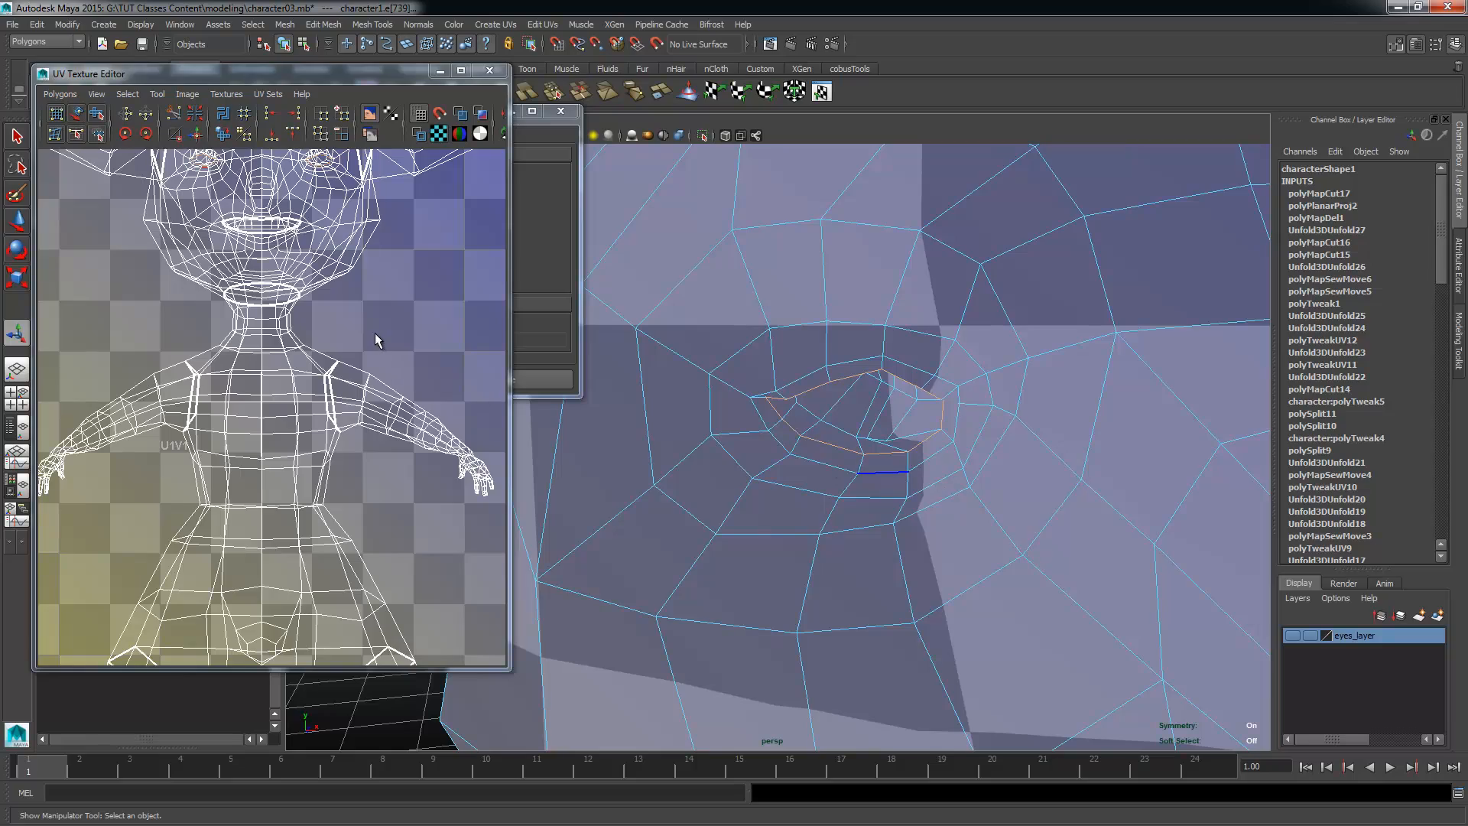
Step: Add the edge loop around the outer border of the lips to the eye seam selection
{"action": "middle_click_drag", "start_coordinate": [1033, 596], "coordinate": [957, 431], "text": "alt"}
{"action": "right_click_drag", "start_coordinate": [957, 432], "coordinate": [822, 361], "text": "alt"}
{"action": "left_click_drag", "start_coordinate": [822, 360], "coordinate": [852, 344], "text": "alt"}
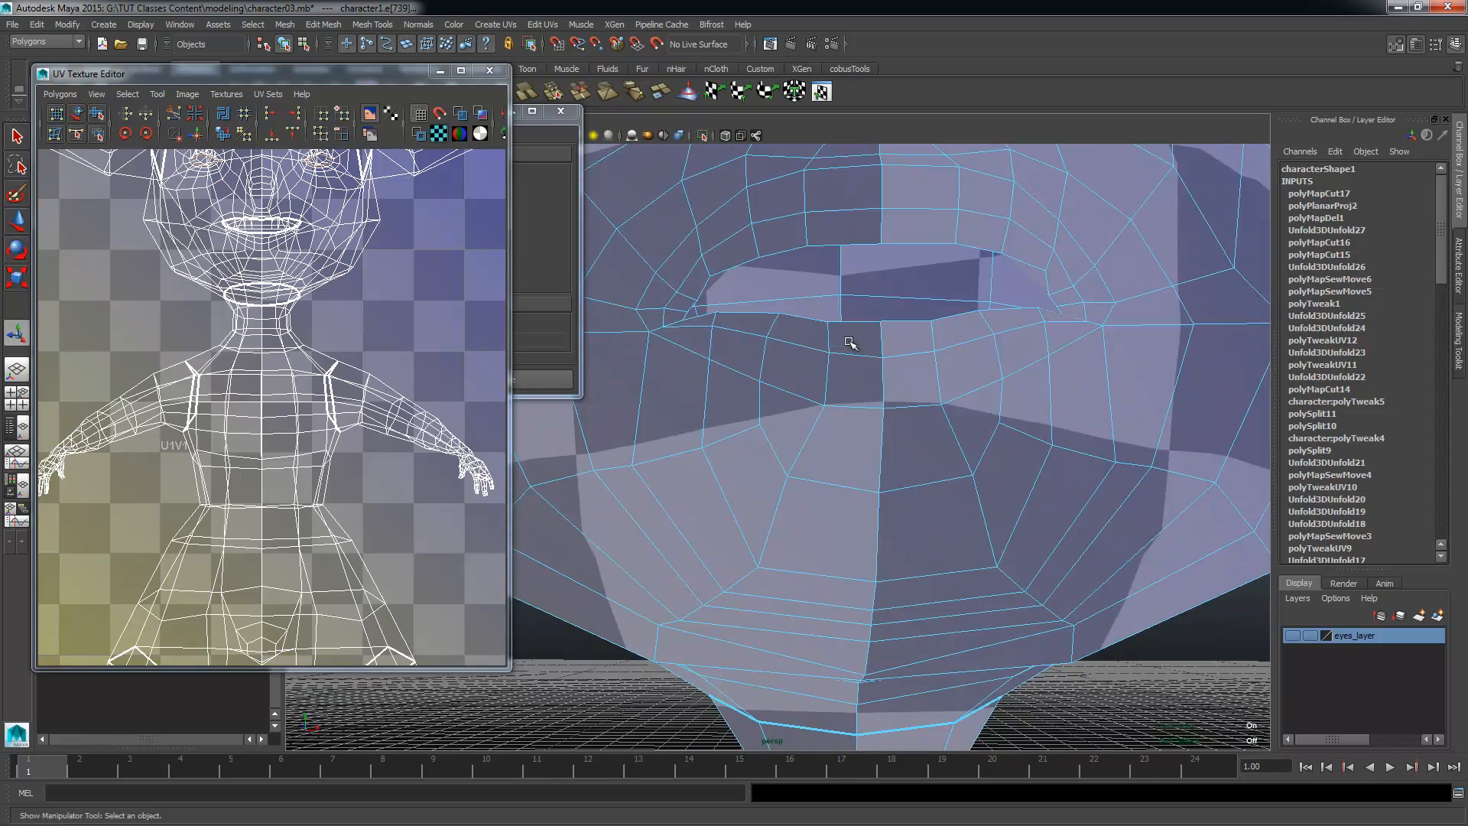
{"action": "right_click_drag", "start_coordinate": [910, 336], "coordinate": [927, 324], "text": "alt"}
{"action": "left_click_drag", "start_coordinate": [927, 325], "coordinate": [1056, 405], "text": "alt"}
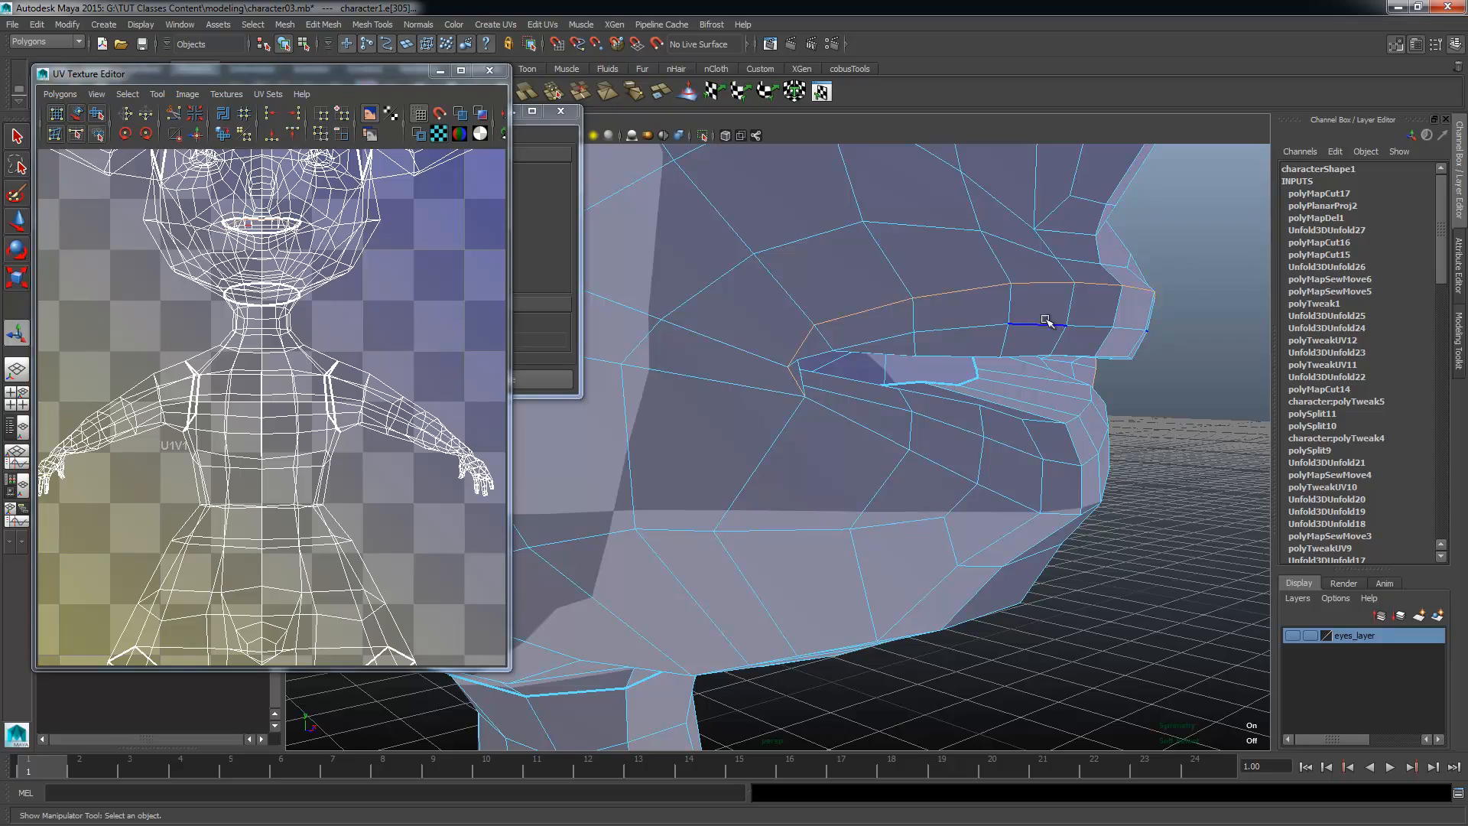
{"action": "left_click_drag", "start_coordinate": [987, 386], "coordinate": [902, 410], "text": "alt"}
{"action": "double_click", "coordinate": [749, 394], "text": "shift"}
{"action": "left_click_drag", "start_coordinate": [1109, 497], "coordinate": [857, 529], "text": "alt"}
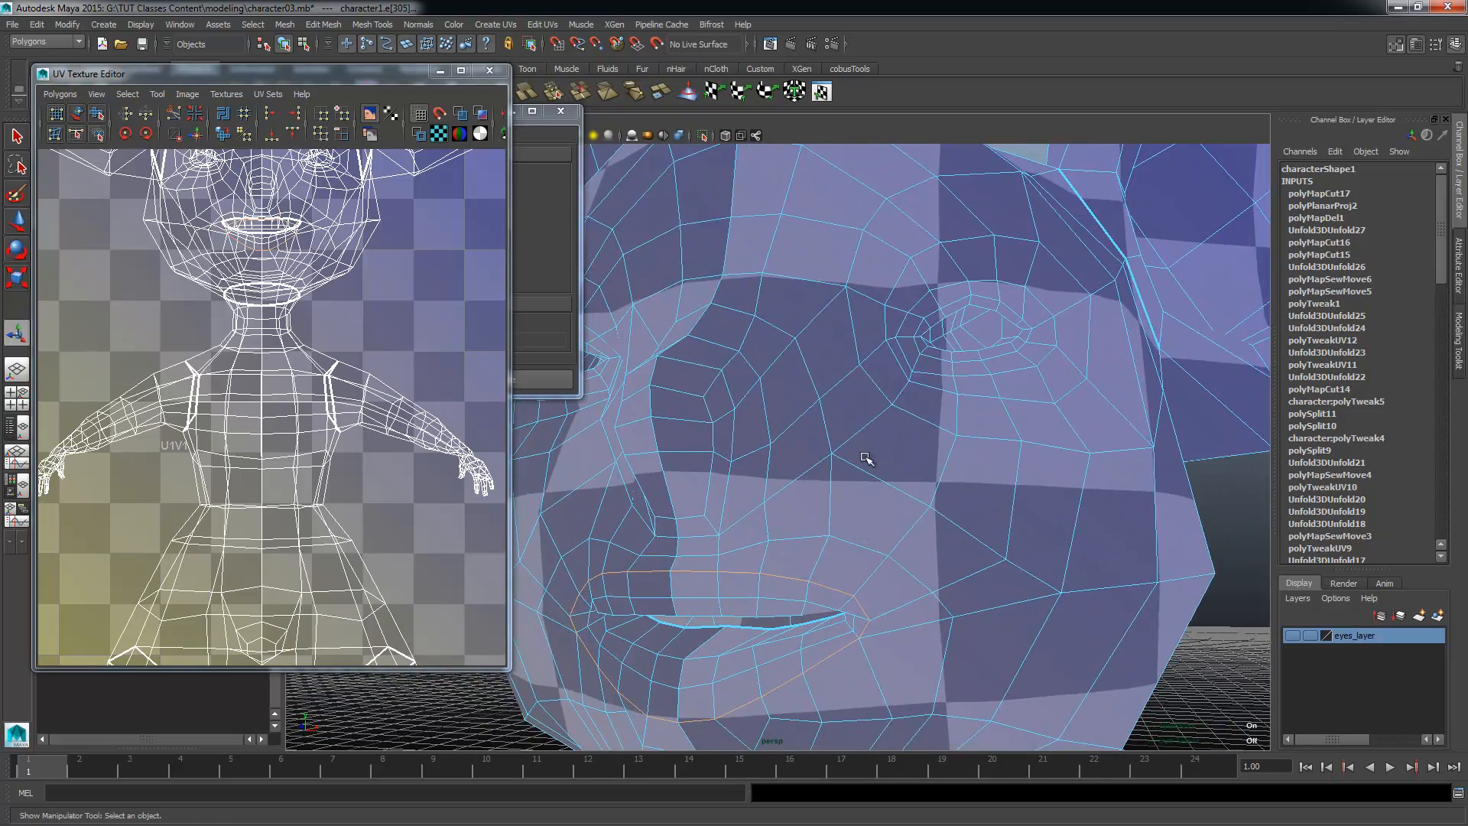
{"action": "right_click_drag", "start_coordinate": [867, 457], "coordinate": [1079, 328], "text": "alt"}
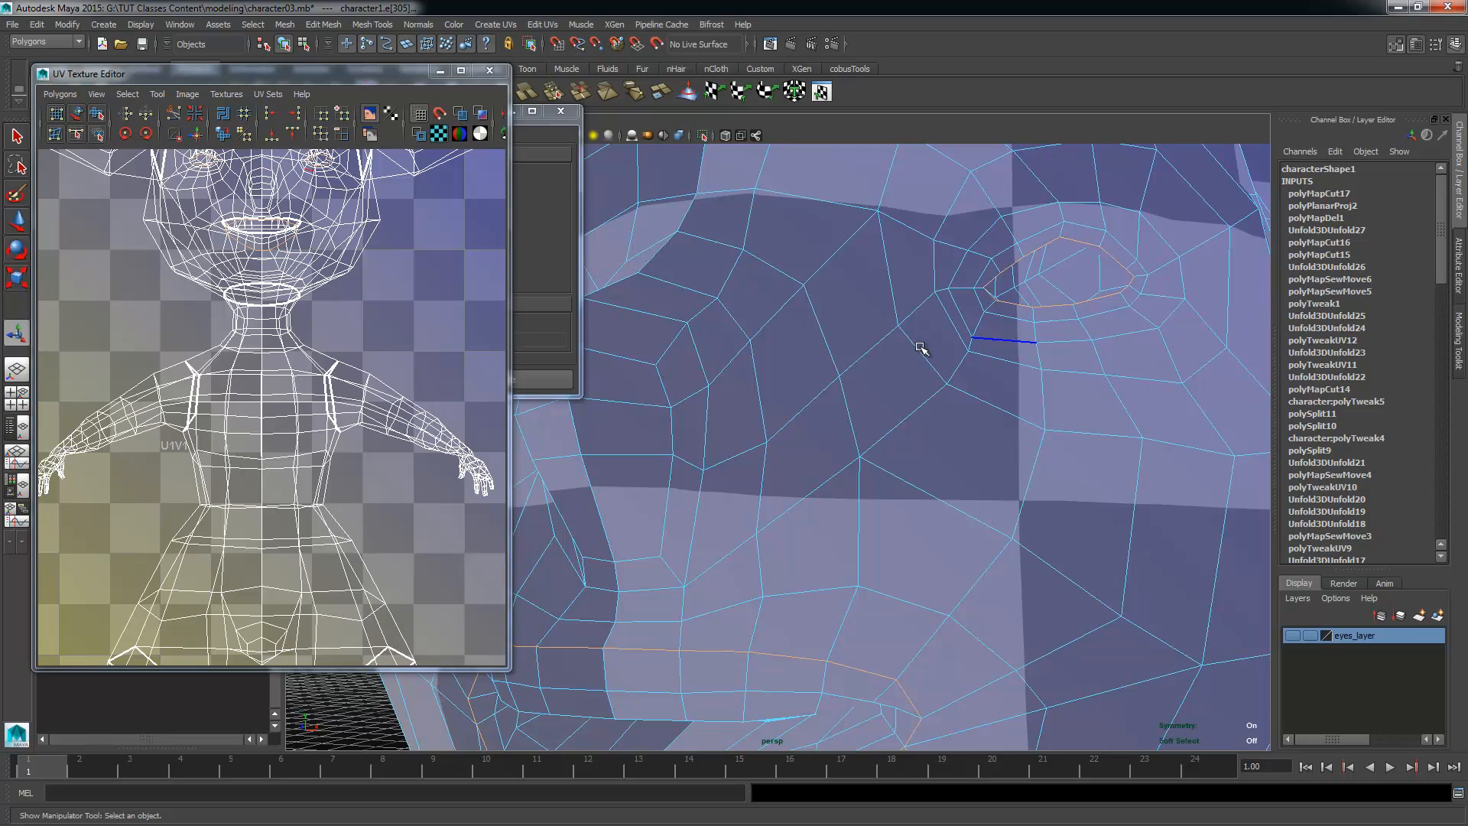
Step: Add the edge loop along the outer back rim of both ears to the seam selection
{"action": "left_click_drag", "start_coordinate": [921, 348], "coordinate": [825, 454], "text": "alt"}
{"action": "double_click", "coordinate": [818, 564]}
{"action": "left_click_drag", "start_coordinate": [852, 583], "coordinate": [933, 543], "text": "alt"}
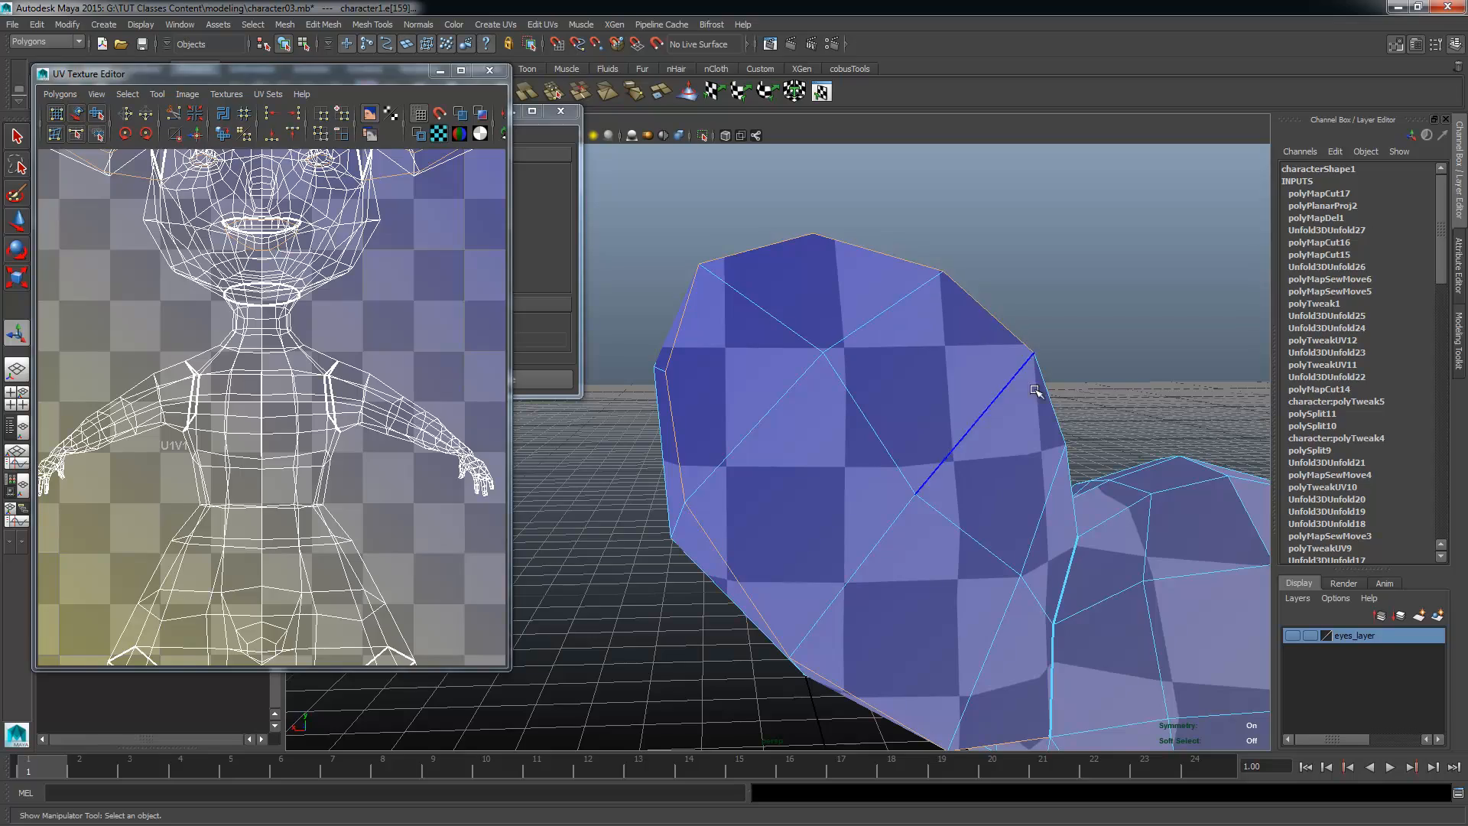
{"action": "left_click_drag", "start_coordinate": [1071, 518], "coordinate": [581, 656], "text": "alt"}
{"action": "right_click_drag", "start_coordinate": [718, 662], "coordinate": [678, 603], "text": "alt"}
{"action": "middle_click_drag", "start_coordinate": [679, 603], "coordinate": [879, 469], "text": "alt"}
Step: Add the edge loop around the wrist of both arms to the seam selection
{"action": "left_click_drag", "start_coordinate": [878, 469], "coordinate": [879, 509], "text": "alt"}
{"action": "middle_click_drag", "start_coordinate": [883, 508], "coordinate": [873, 328], "text": "alt"}
{"action": "right_click_drag", "start_coordinate": [910, 436], "coordinate": [1061, 585], "text": "alt"}
{"action": "middle_click_drag", "start_coordinate": [1061, 585], "coordinate": [874, 405], "text": "alt"}
{"action": "left_click_drag", "start_coordinate": [681, 436], "coordinate": [800, 479], "text": "alt"}
{"action": "right_click_drag", "start_coordinate": [800, 479], "coordinate": [929, 478], "text": "alt"}
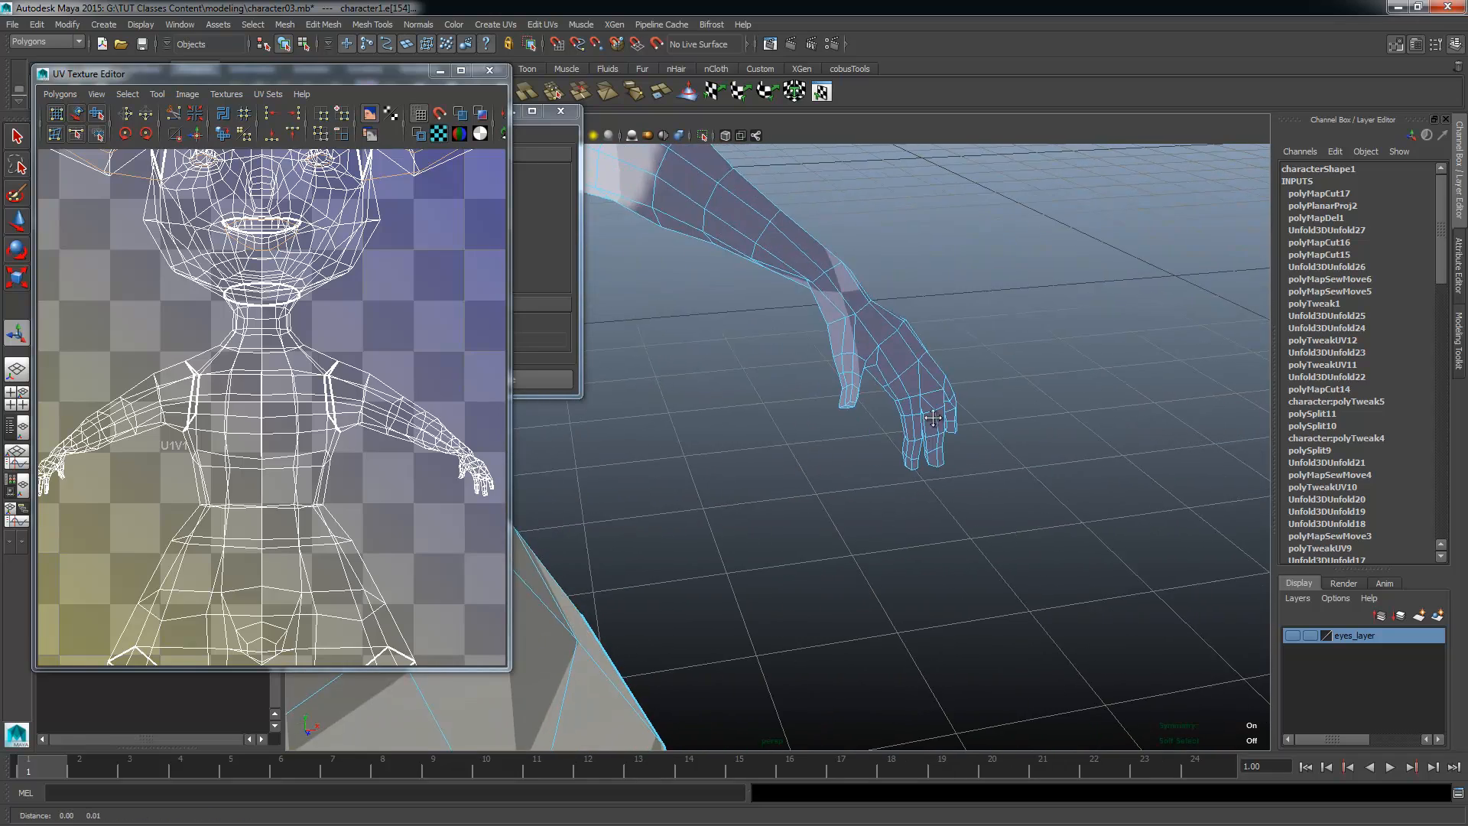
{"action": "middle_click_drag", "start_coordinate": [929, 477], "coordinate": [864, 570], "text": "alt"}
{"action": "right_click_drag", "start_coordinate": [864, 569], "coordinate": [1027, 572], "text": "alt"}
{"action": "left_click_drag", "start_coordinate": [724, 413], "coordinate": [814, 369], "text": "alt"}
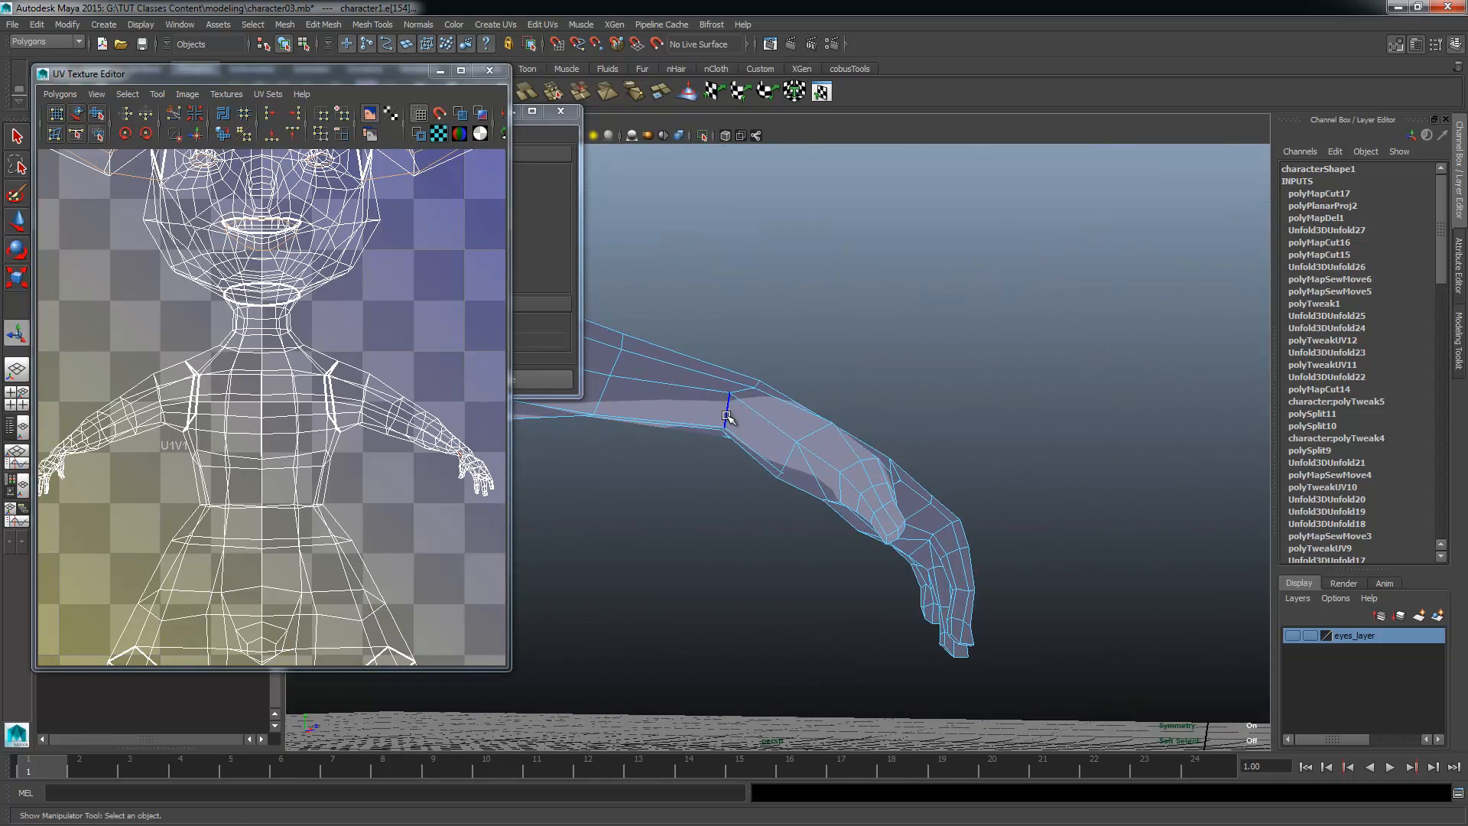
{"action": "left_click_drag", "start_coordinate": [800, 498], "coordinate": [853, 487], "text": "alt"}
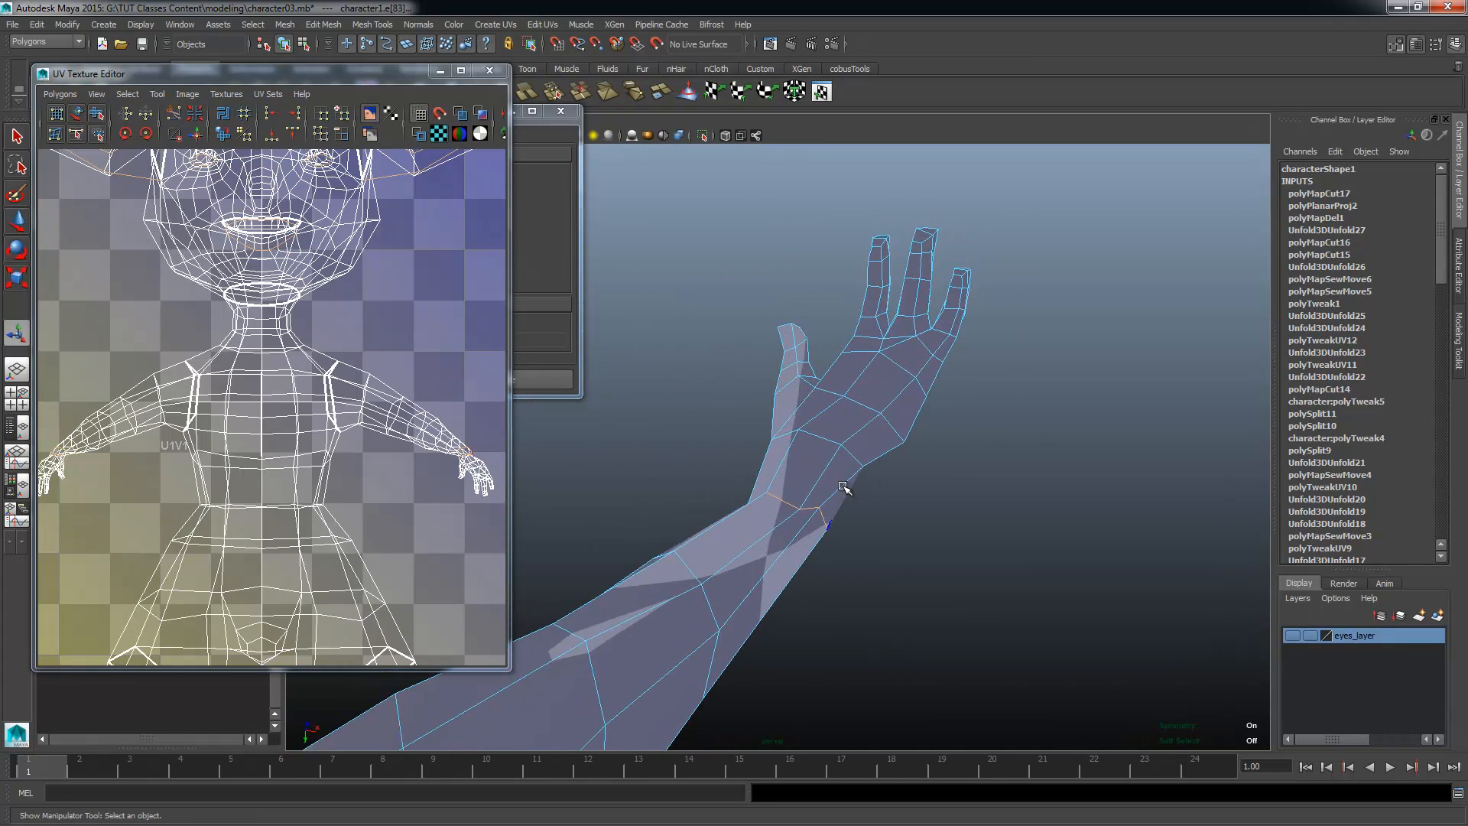
Step: Add the edges along the sides of both hands, around the fingers and their tips, to the seam selection
{"action": "left_click_drag", "start_coordinate": [939, 422], "coordinate": [1004, 325], "text": "alt"}
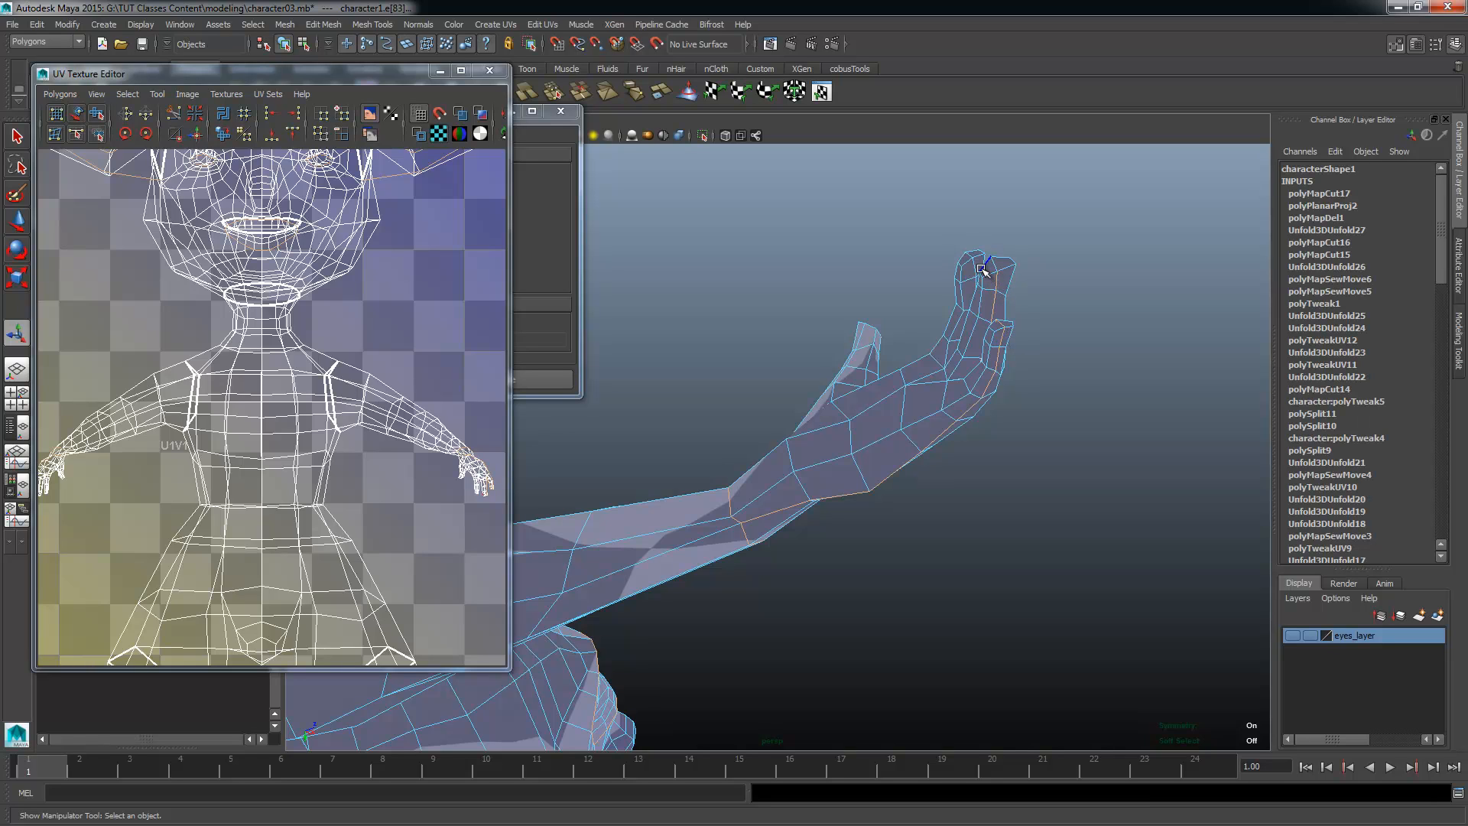
{"action": "left_click_drag", "start_coordinate": [948, 306], "coordinate": [782, 547], "text": "alt"}
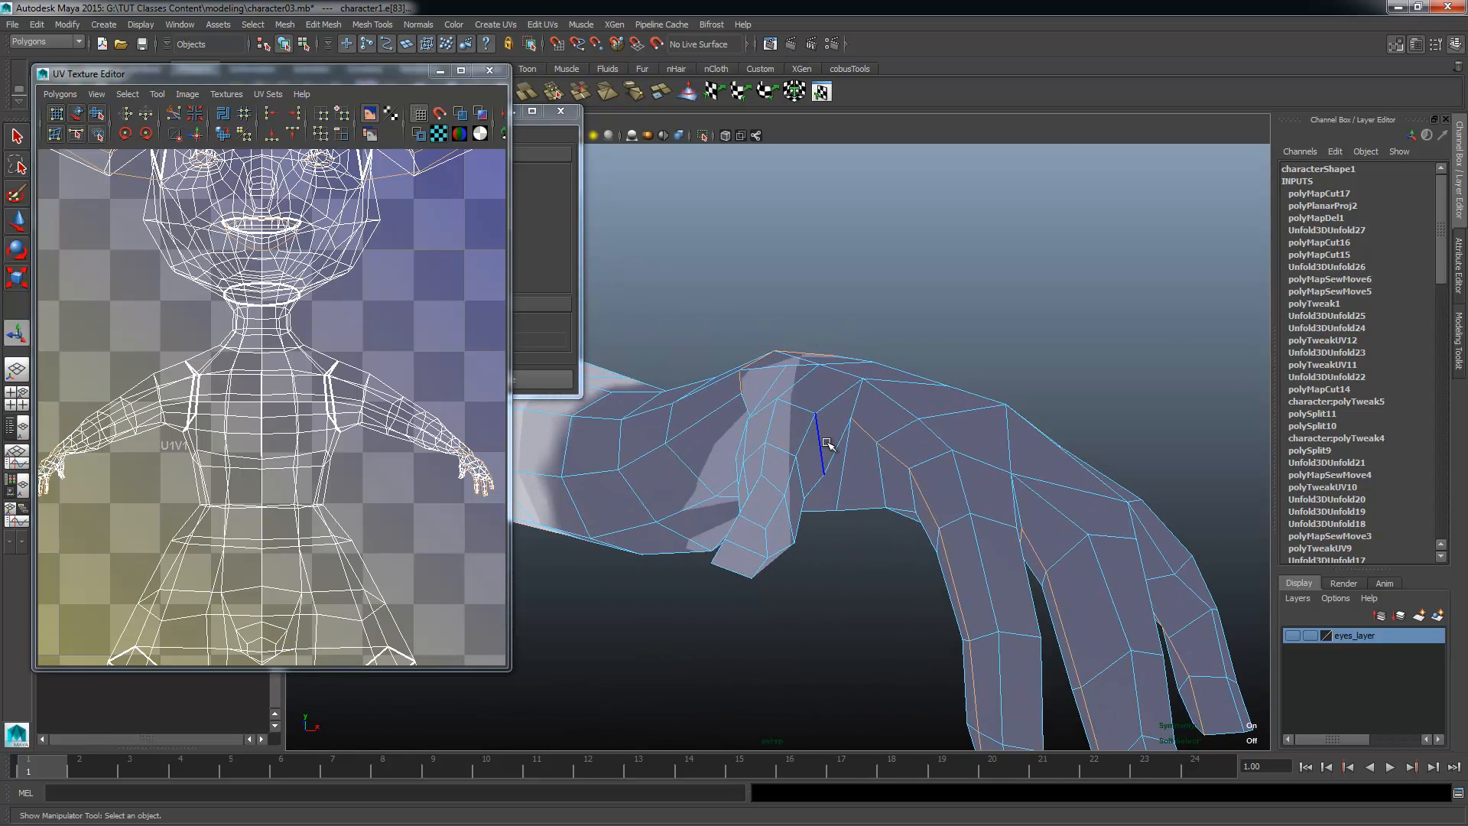
{"action": "left_click_drag", "start_coordinate": [836, 477], "coordinate": [795, 405], "text": "alt"}
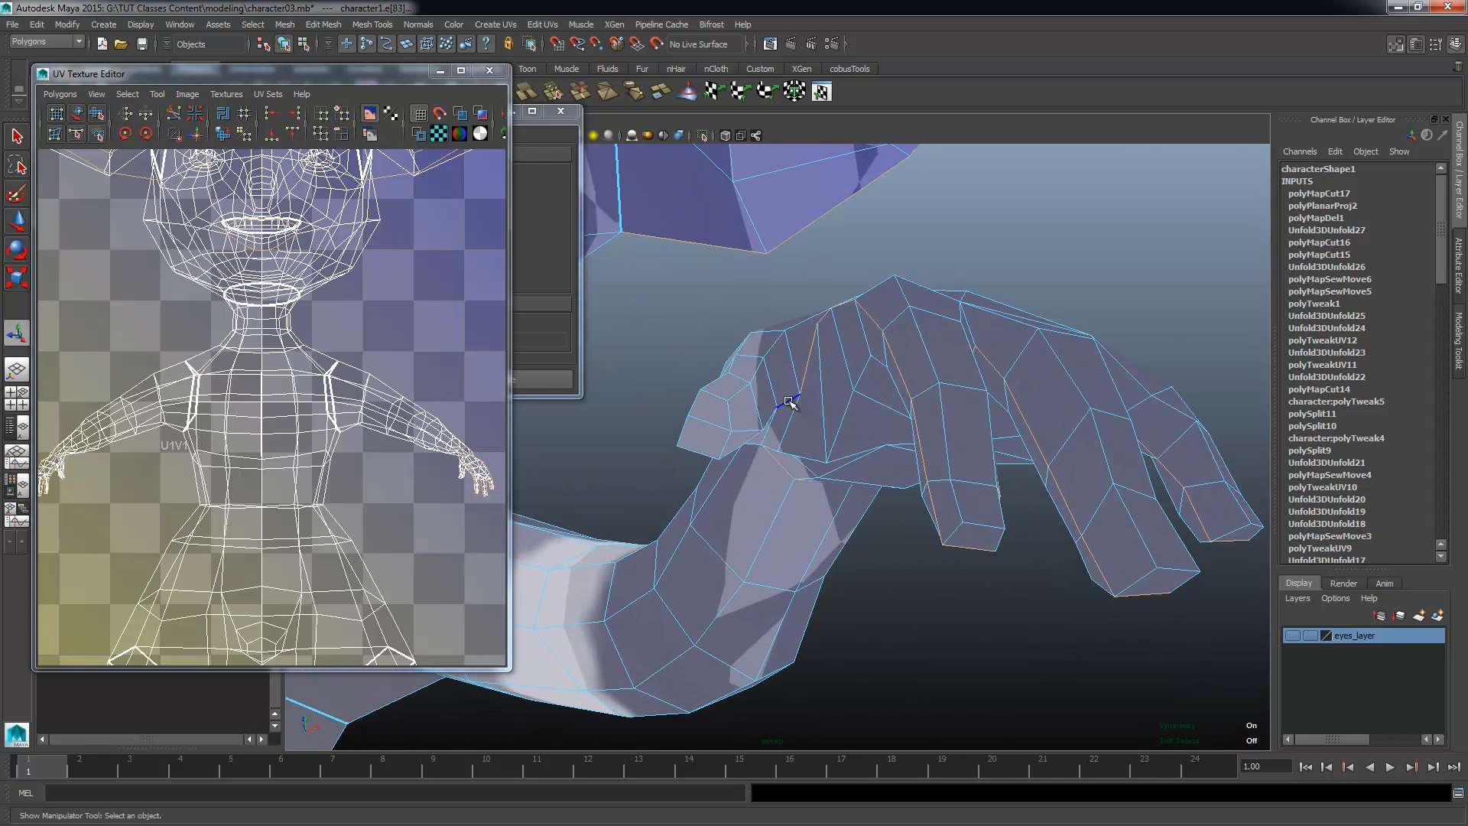
{"action": "left_click_drag", "start_coordinate": [721, 485], "coordinate": [847, 472], "text": "alt"}
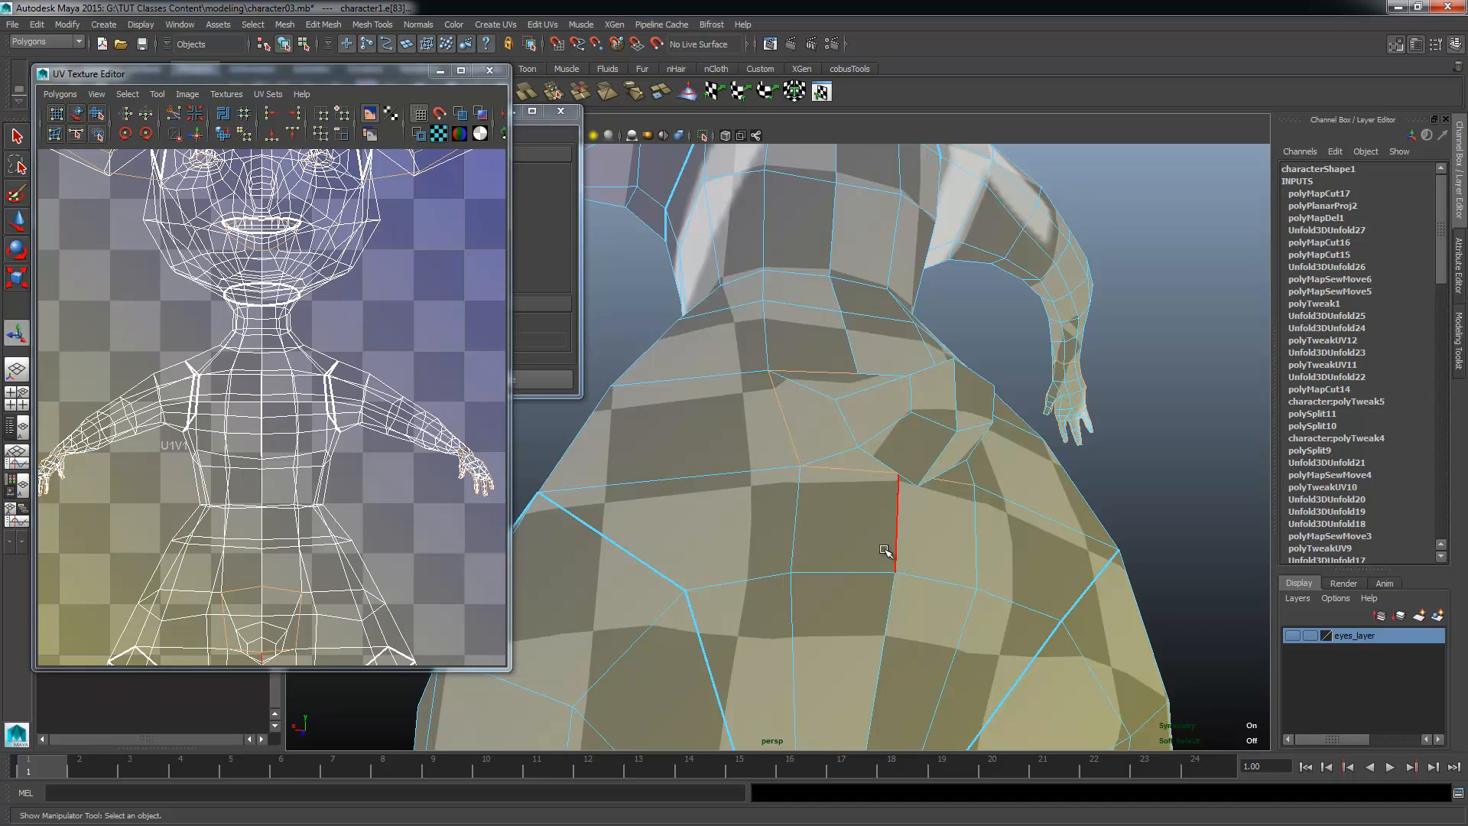
Step: Add the edge loop around the base of the tail to the seam selection
{"action": "left_click_drag", "start_coordinate": [885, 550], "coordinate": [875, 432], "text": "alt"}
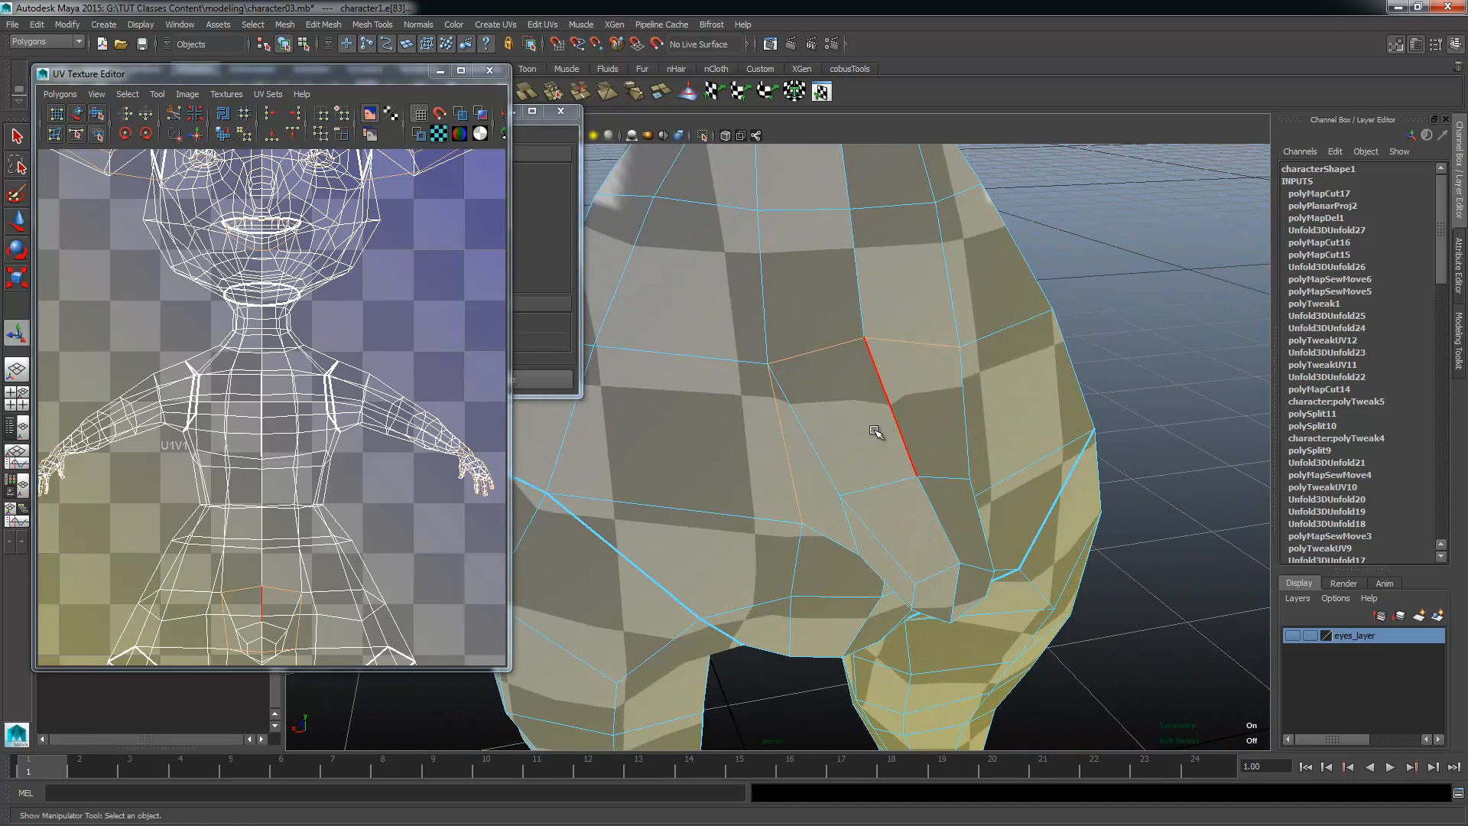
{"action": "left_click_drag", "start_coordinate": [914, 584], "coordinate": [916, 522], "text": "alt"}
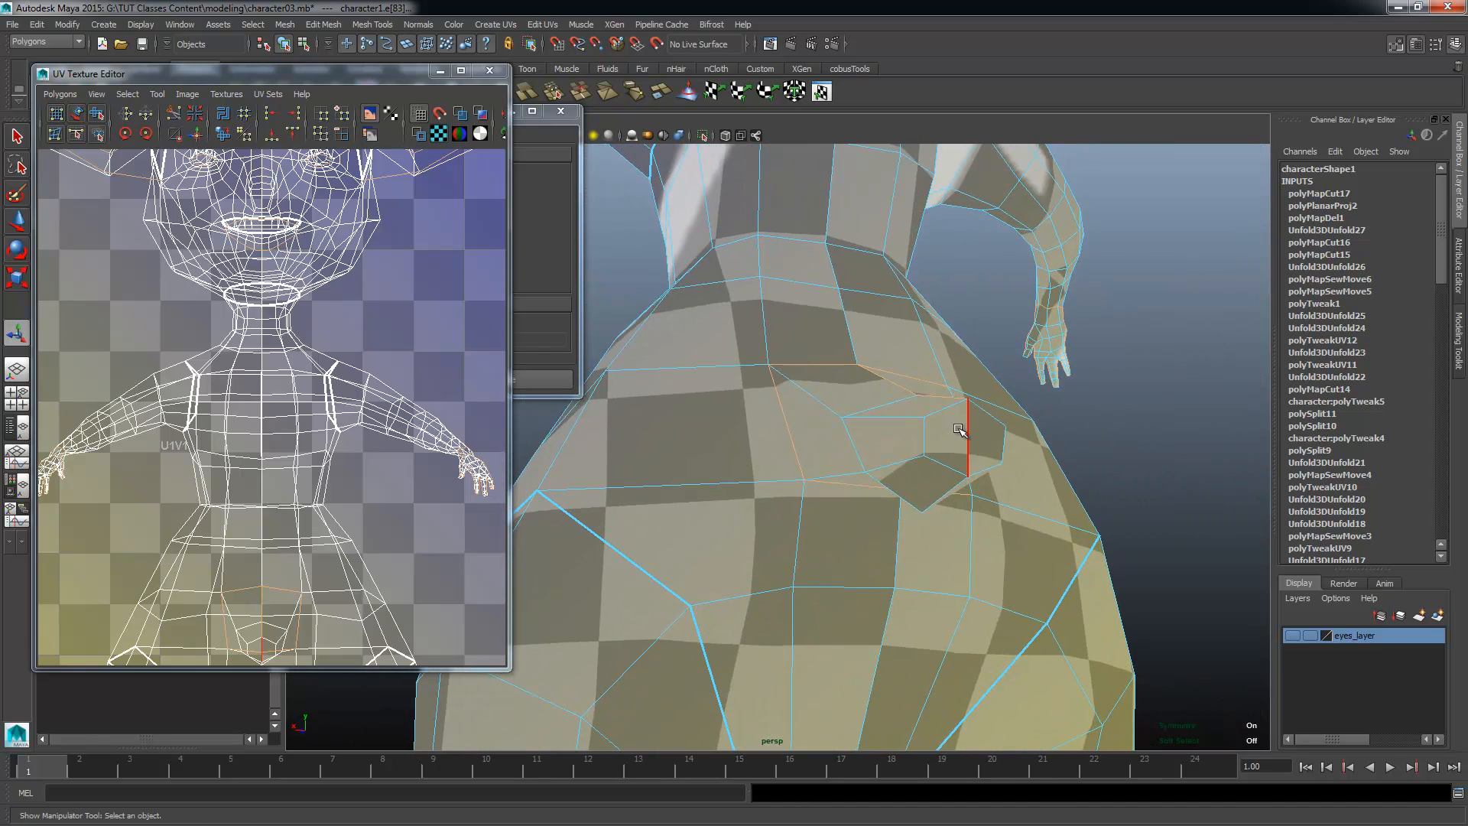
{"action": "left_click_drag", "start_coordinate": [959, 430], "coordinate": [910, 348], "text": "alt"}
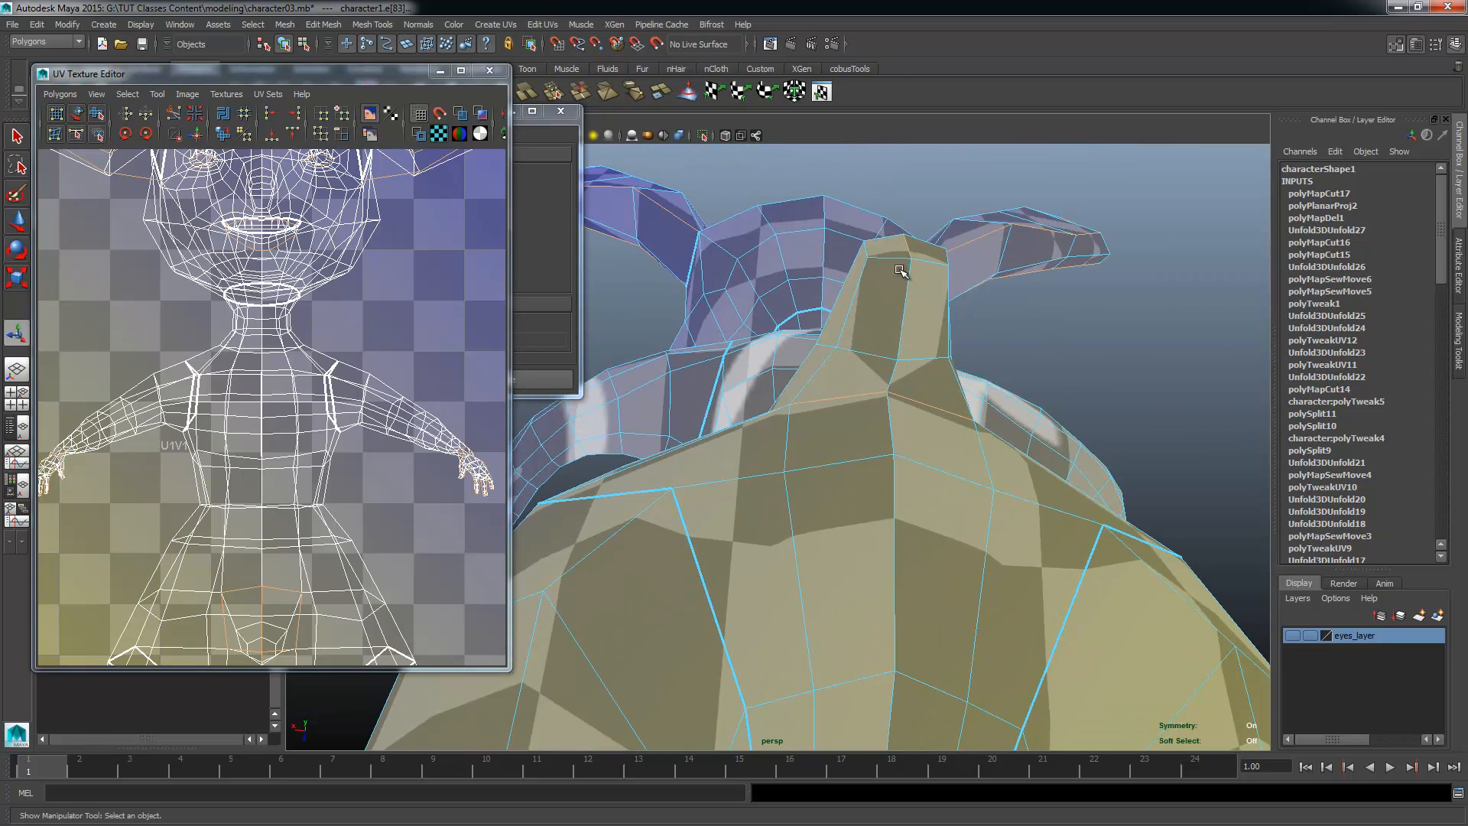
{"action": "left_click_drag", "start_coordinate": [900, 271], "coordinate": [906, 408], "text": "alt"}
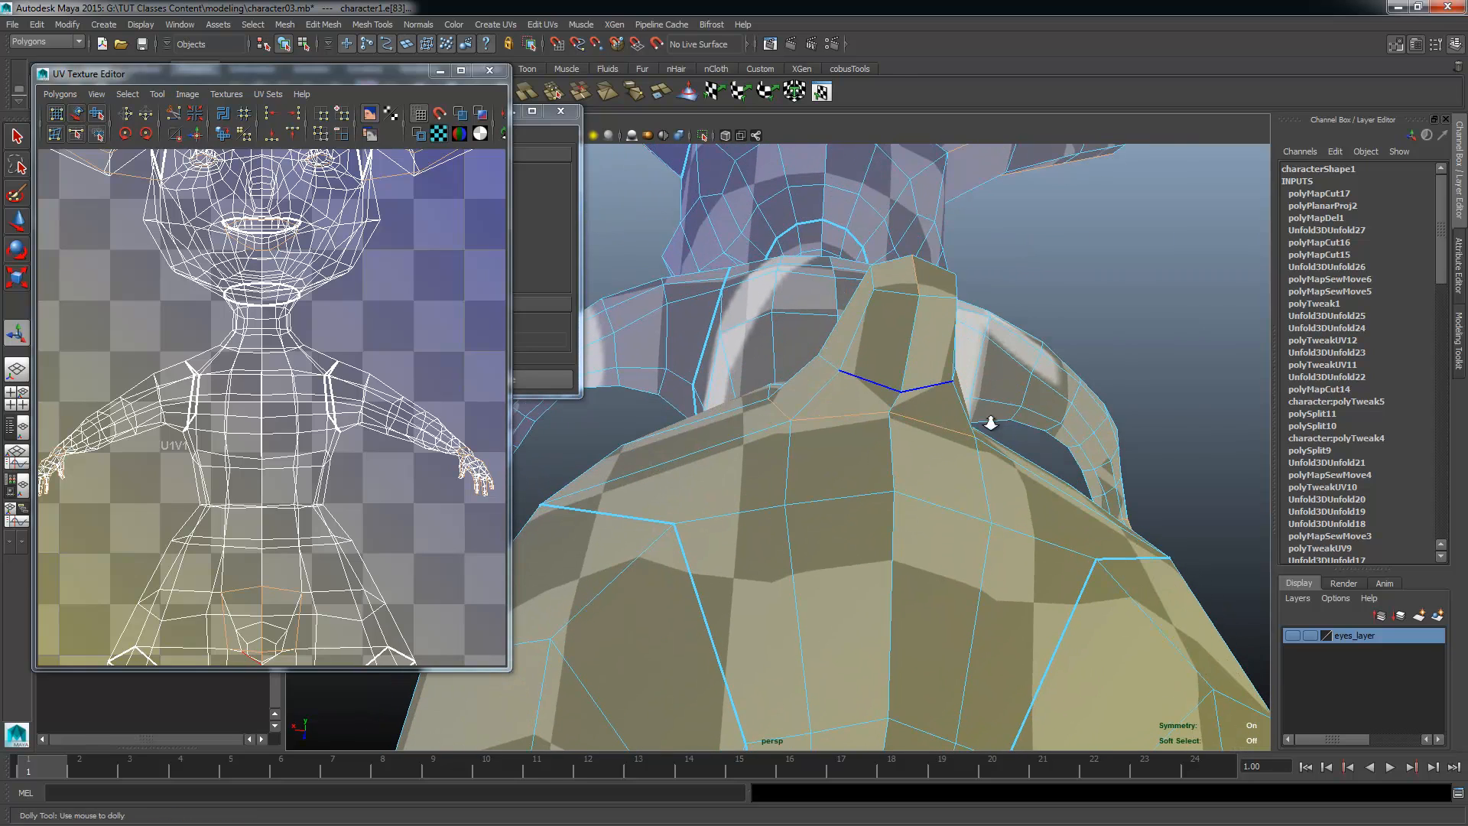
{"action": "right_click_drag", "start_coordinate": [991, 423], "coordinate": [891, 459], "text": "alt"}
{"action": "left_click_drag", "start_coordinate": [892, 459], "coordinate": [896, 528], "text": "alt"}
{"action": "left_click", "coordinate": [1025, 397]}
Step: Add the row of edges crossing the crotch between the two leg seams to the selection
{"action": "right_click_drag", "start_coordinate": [910, 631], "coordinate": [882, 645], "text": "alt"}
{"action": "middle_click_drag", "start_coordinate": [882, 645], "coordinate": [868, 562], "text": "alt"}
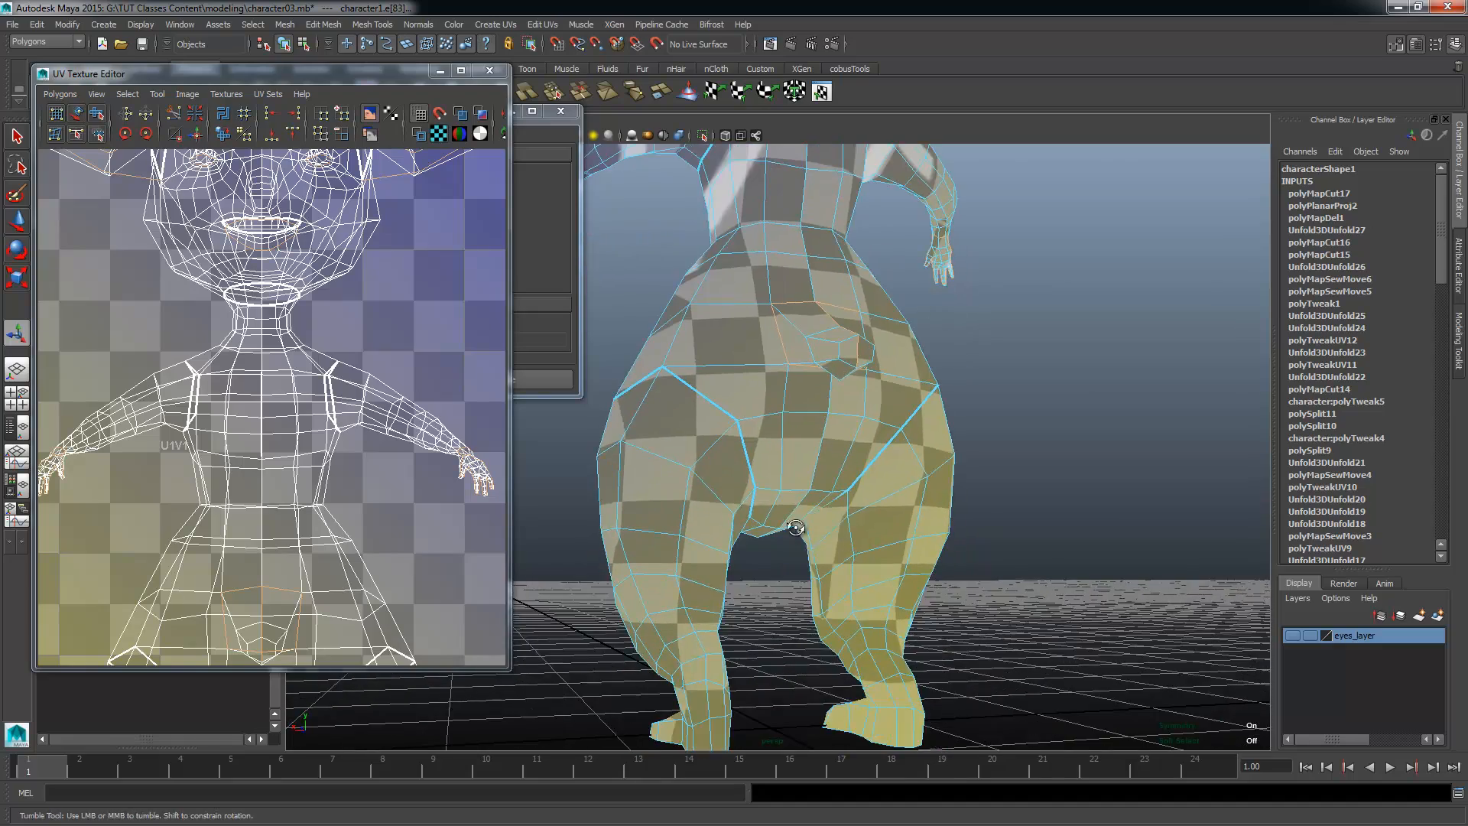
{"action": "left_click_drag", "start_coordinate": [796, 527], "coordinate": [715, 374], "text": "alt"}
{"action": "right_click_drag", "start_coordinate": [708, 514], "coordinate": [865, 583], "text": "alt"}
{"action": "middle_click_drag", "start_coordinate": [864, 584], "coordinate": [747, 524], "text": "alt"}
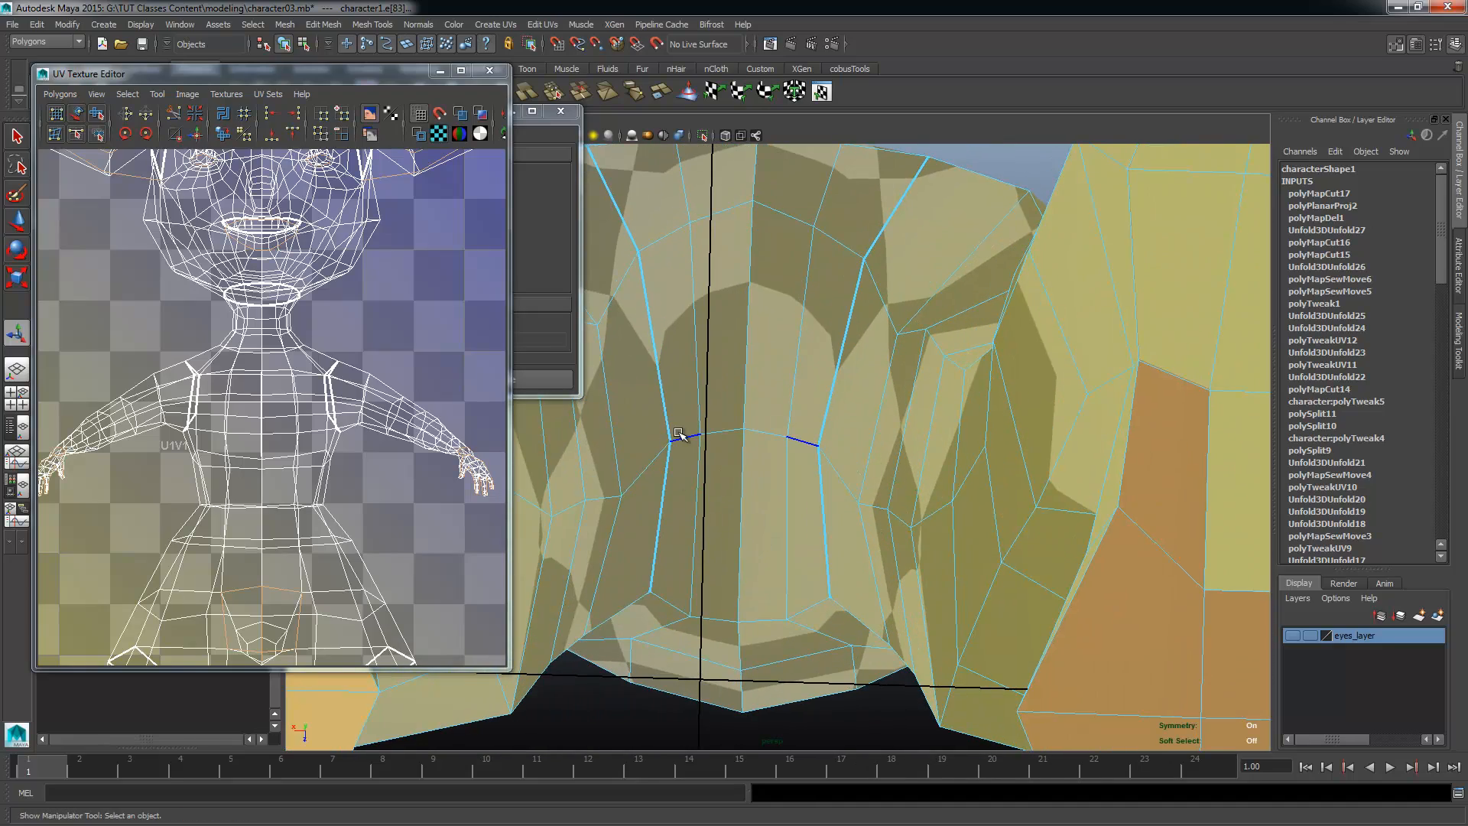
{"action": "right_click_drag", "start_coordinate": [801, 538], "coordinate": [665, 508], "text": "alt"}
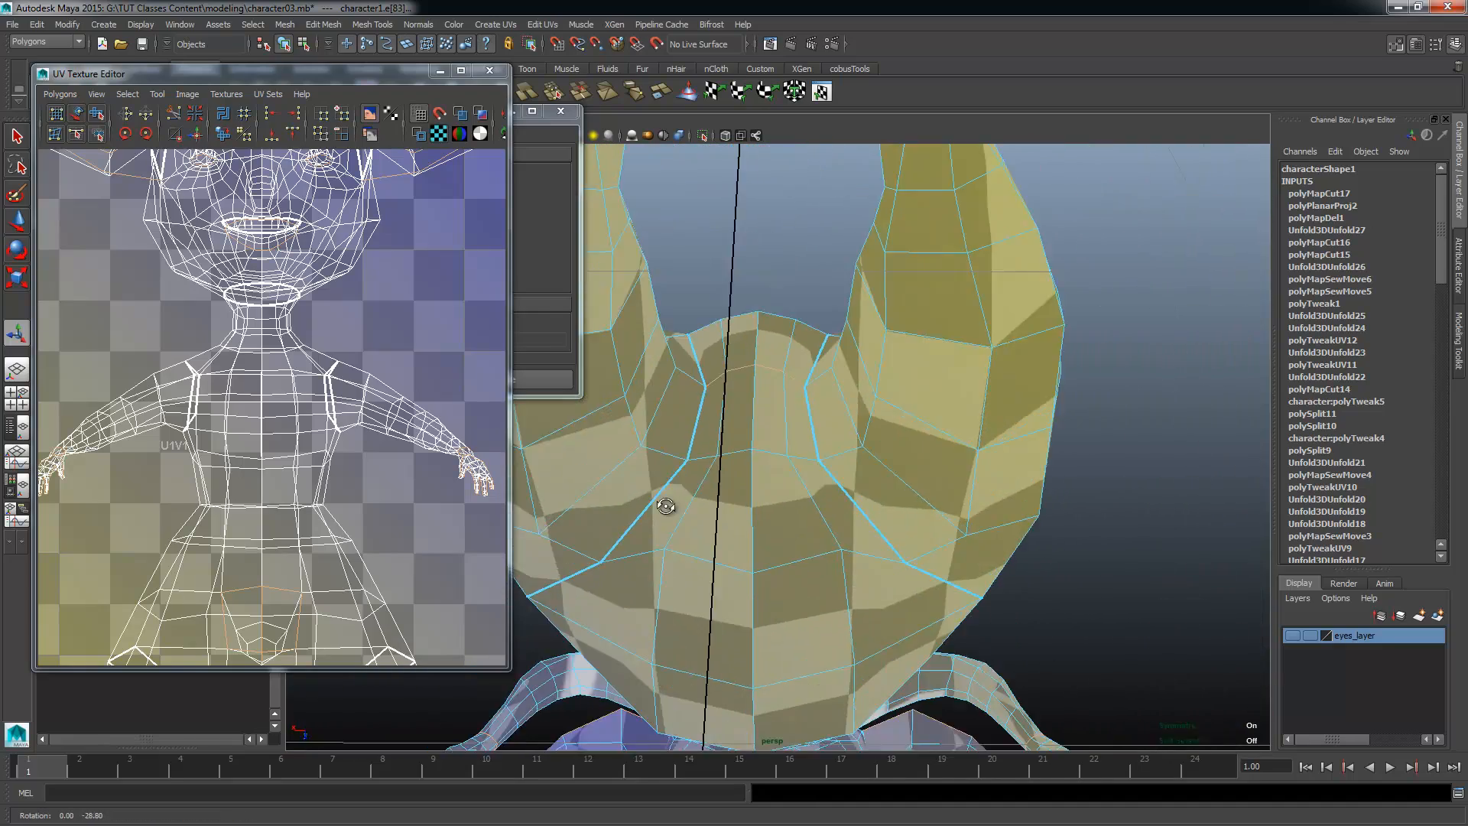
{"action": "left_click_drag", "start_coordinate": [665, 508], "coordinate": [677, 591], "text": "alt"}
{"action": "left_click_drag", "start_coordinate": [580, 575], "coordinate": [600, 620], "text": "alt"}
{"action": "right_click_drag", "start_coordinate": [658, 612], "coordinate": [910, 588], "text": "alt"}
{"action": "left_click_drag", "start_coordinate": [910, 588], "coordinate": [937, 564], "text": "alt"}
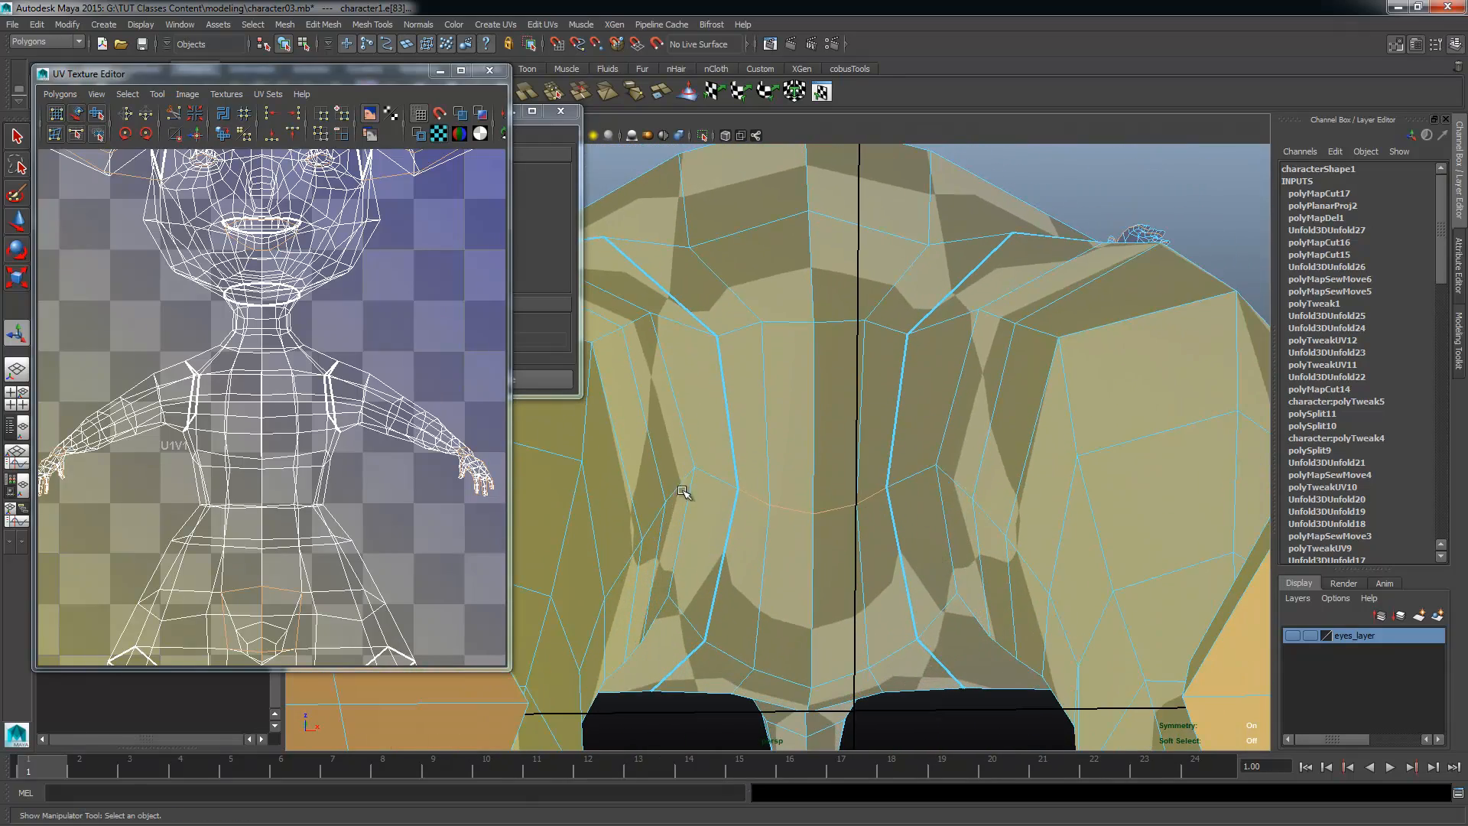
Step: Add the outline of the soles of both feet to the seam selection
{"action": "right_click_drag", "start_coordinate": [745, 487], "coordinate": [688, 485], "text": "alt"}
{"action": "left_click_drag", "start_coordinate": [688, 485], "coordinate": [776, 622], "text": "alt"}
{"action": "middle_click_drag", "start_coordinate": [777, 623], "coordinate": [689, 456], "text": "alt"}
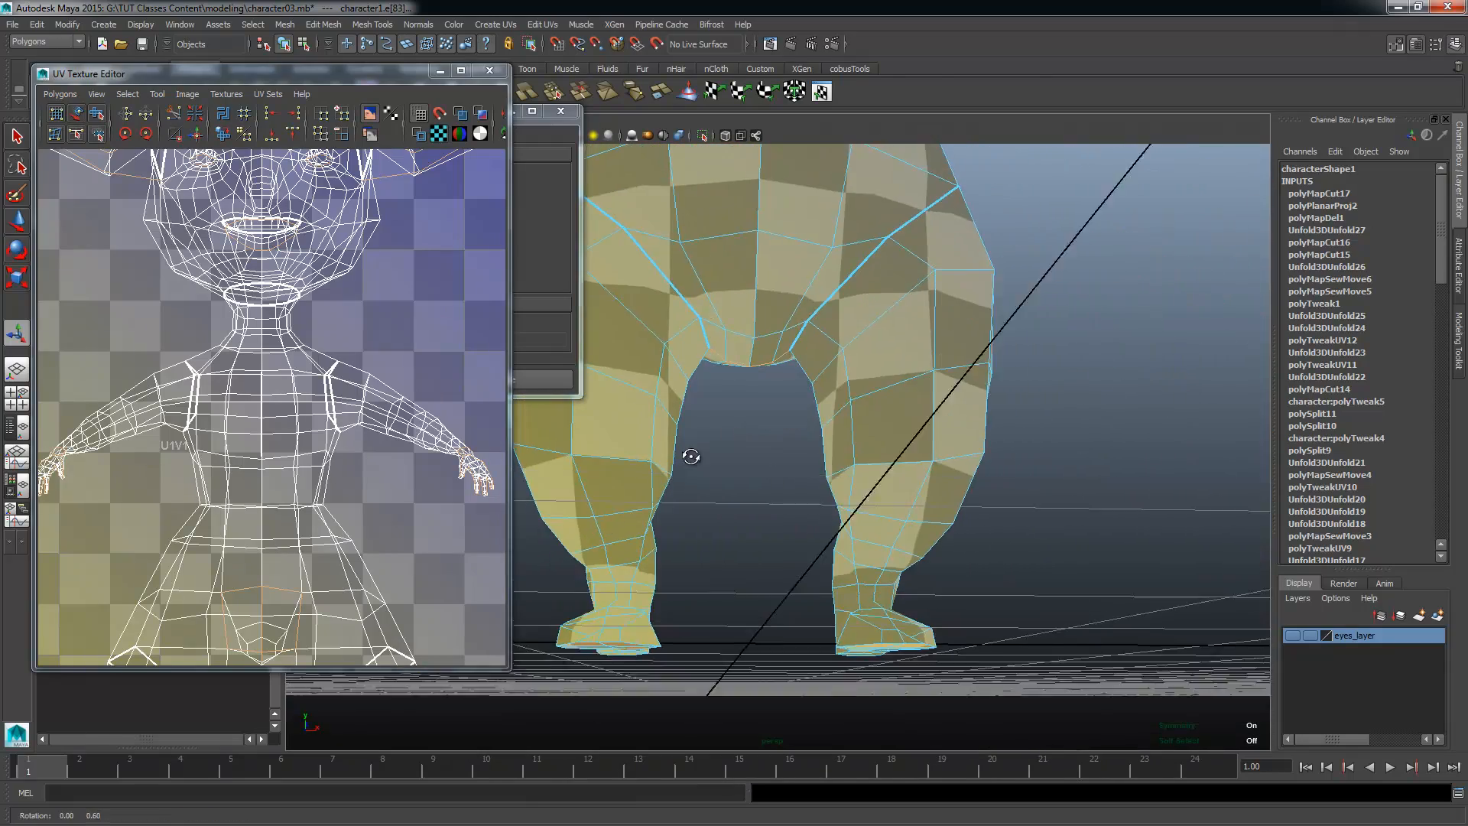
{"action": "left_click_drag", "start_coordinate": [689, 456], "coordinate": [707, 497], "text": "alt"}
{"action": "right_click_drag", "start_coordinate": [708, 497], "coordinate": [747, 498], "text": "alt"}
{"action": "left_click_drag", "start_coordinate": [747, 497], "coordinate": [974, 531], "text": "alt"}
{"action": "middle_click_drag", "start_coordinate": [973, 530], "coordinate": [832, 534], "text": "alt"}
{"action": "left_click_drag", "start_coordinate": [832, 535], "coordinate": [929, 558], "text": "alt"}
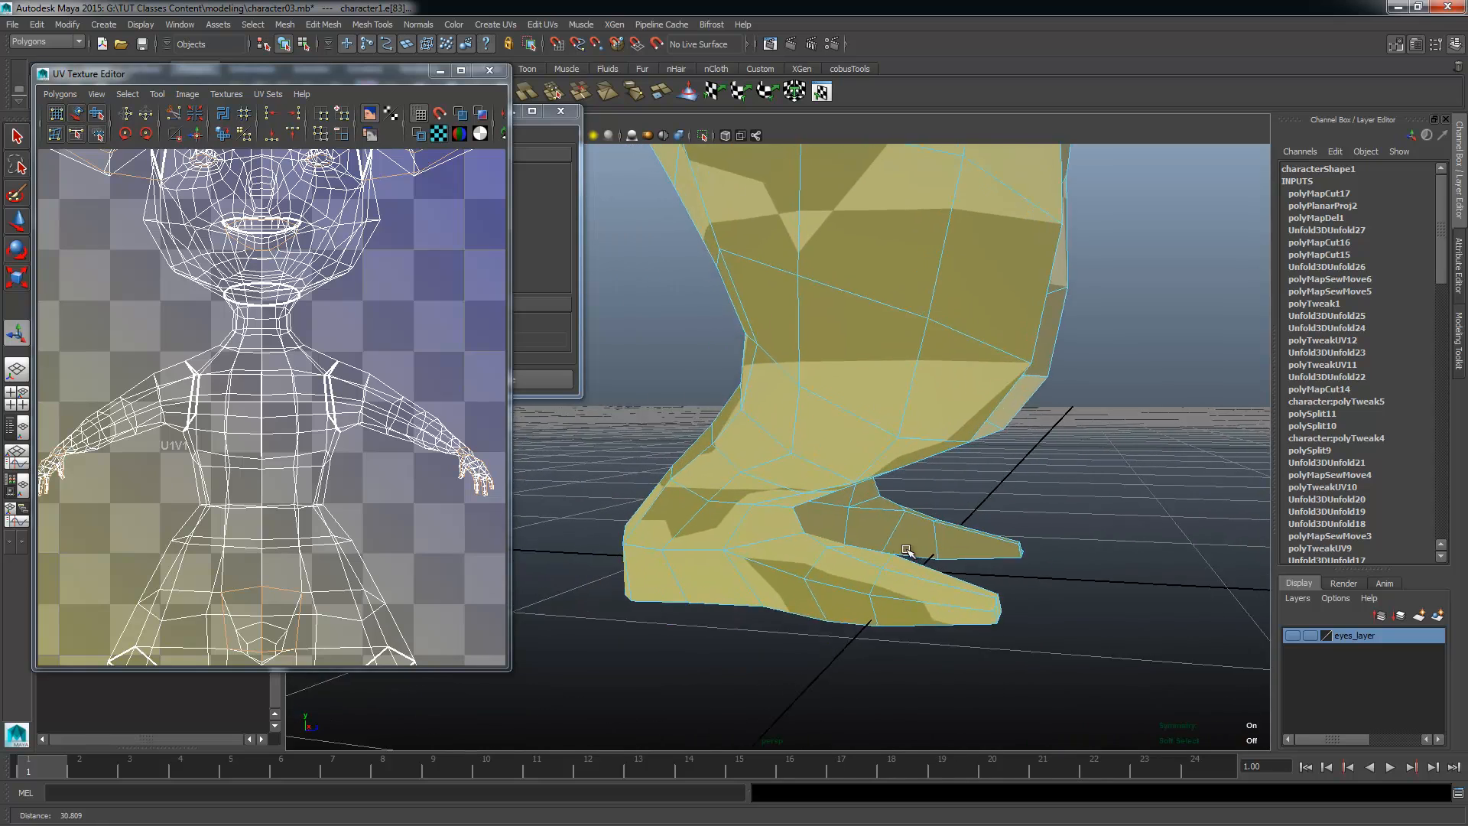
{"action": "right_click_drag", "start_coordinate": [929, 558], "coordinate": [991, 573], "text": "alt"}
{"action": "middle_click_drag", "start_coordinate": [990, 573], "coordinate": [1006, 598], "text": "alt"}
{"action": "left_click_drag", "start_coordinate": [1005, 599], "coordinate": [944, 534], "text": "alt"}
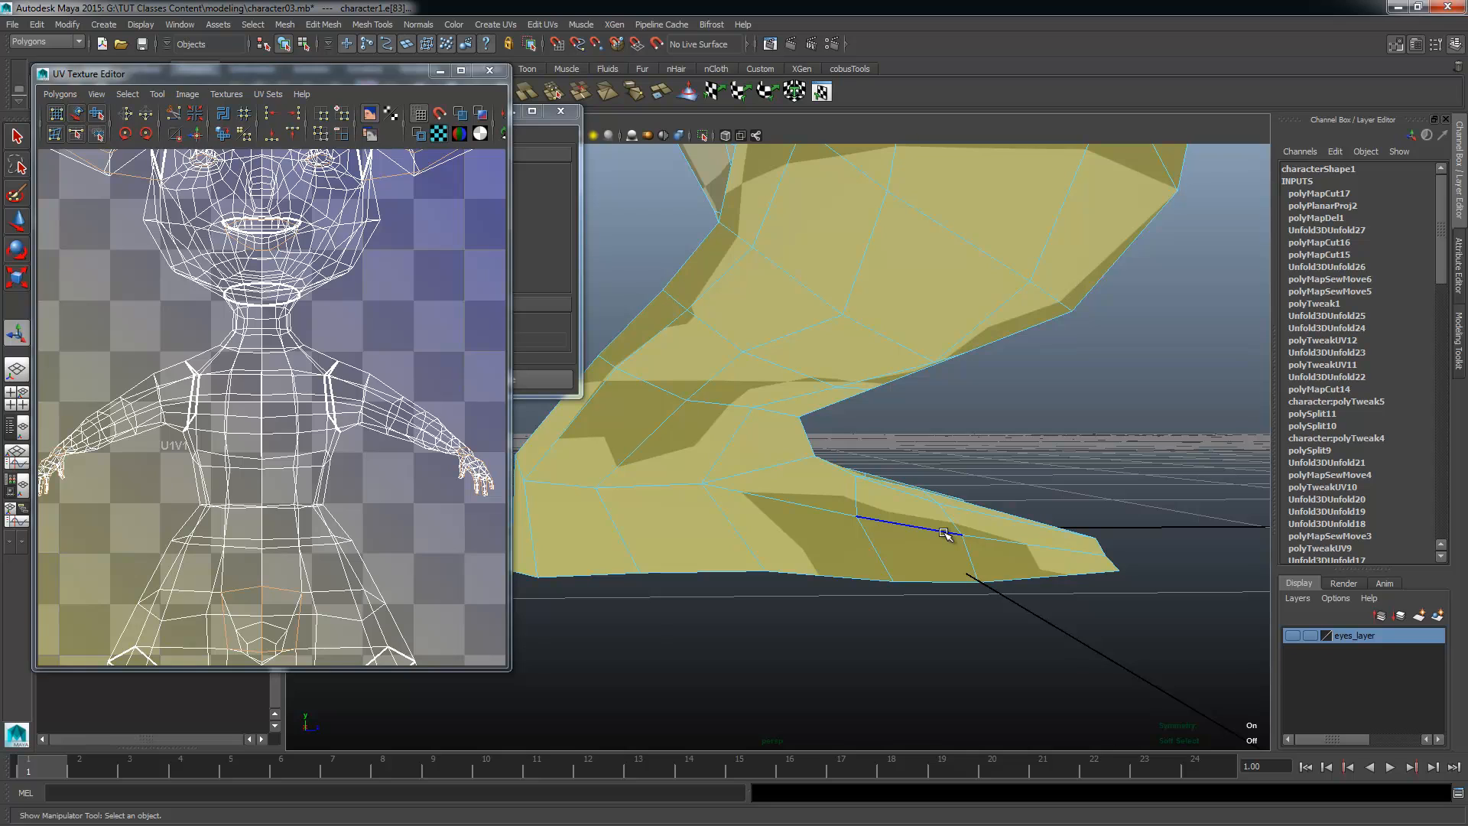
{"action": "left_click_drag", "start_coordinate": [945, 533], "coordinate": [828, 485], "text": "alt"}
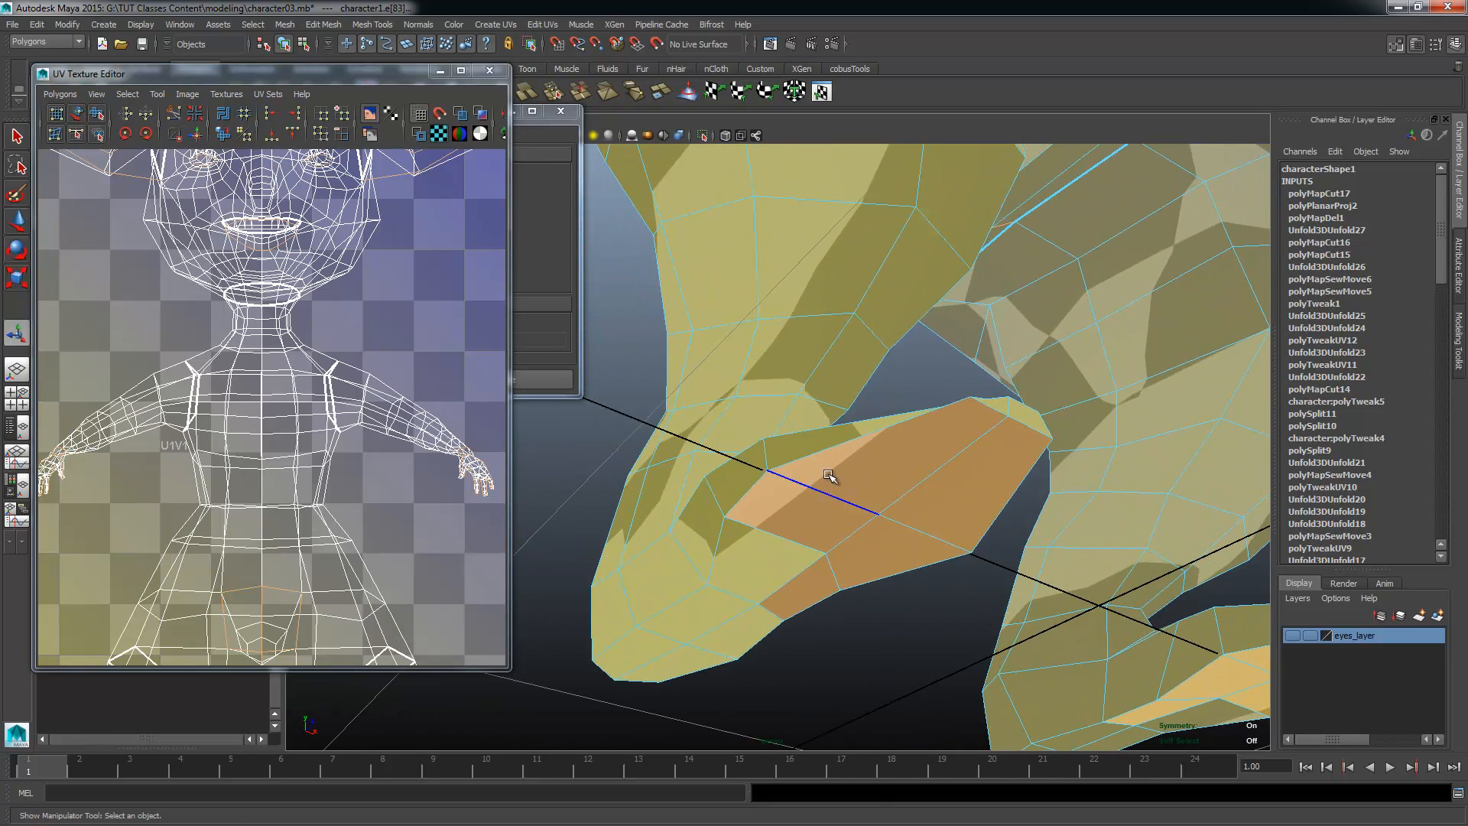
{"action": "left_click_drag", "start_coordinate": [714, 608], "coordinate": [650, 628], "text": "alt"}
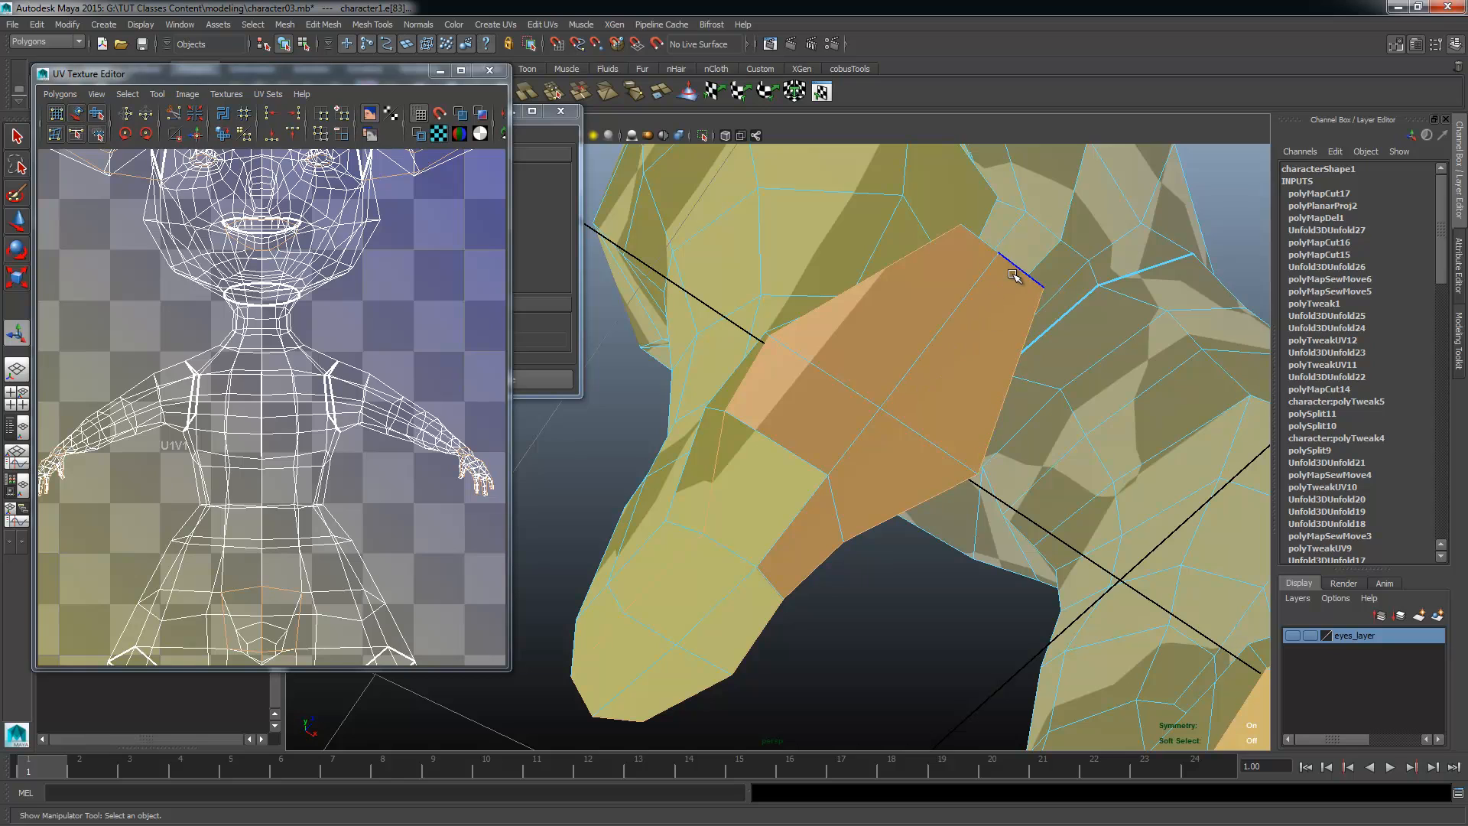
Step: Add the ankle edge loops and the vertical edge down each heel to the seam selection
{"action": "left_click_drag", "start_coordinate": [1091, 419], "coordinate": [855, 362], "text": "alt"}
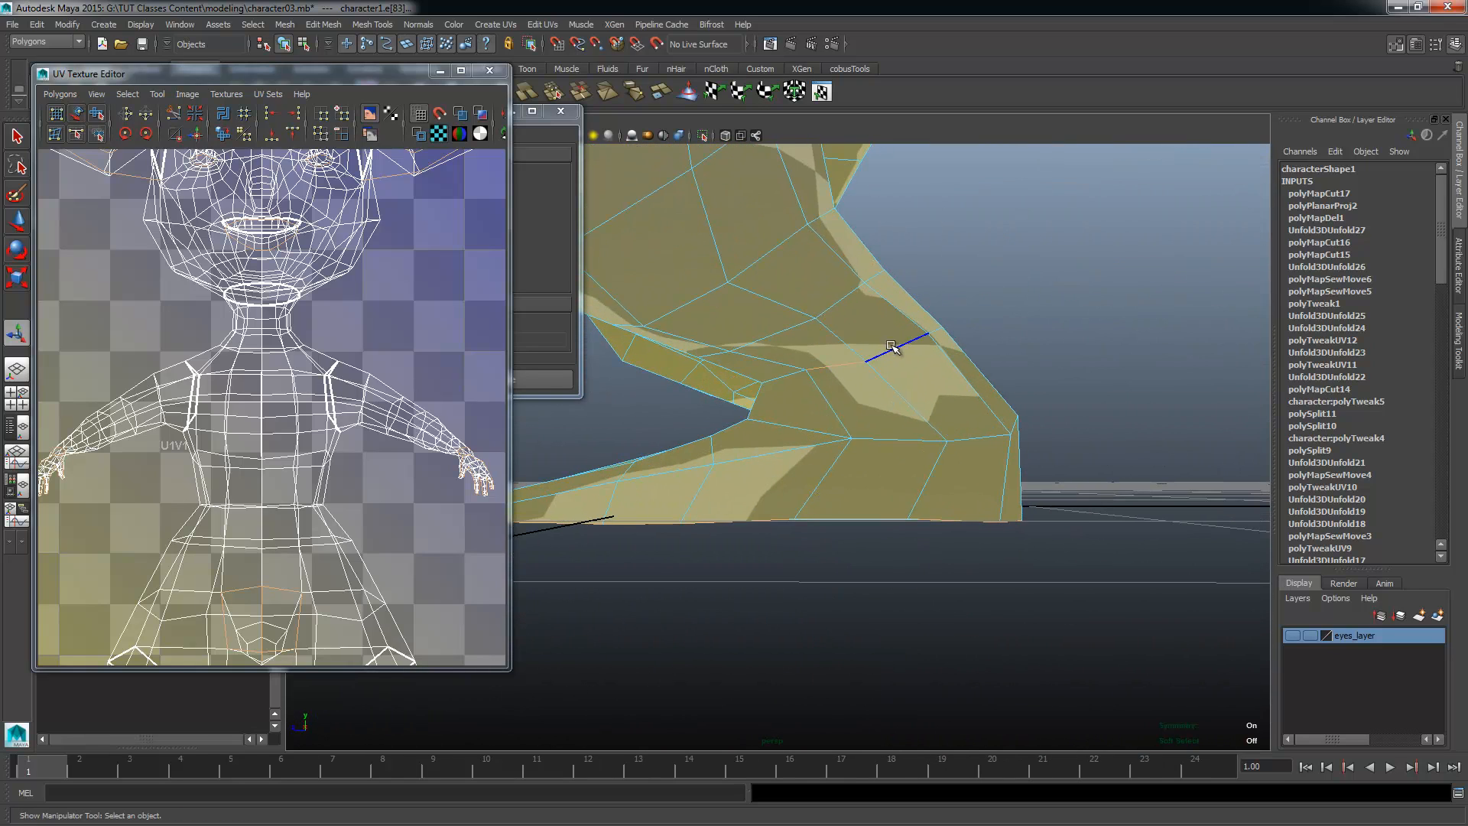
{"action": "left_click_drag", "start_coordinate": [841, 448], "coordinate": [763, 344], "text": "alt"}
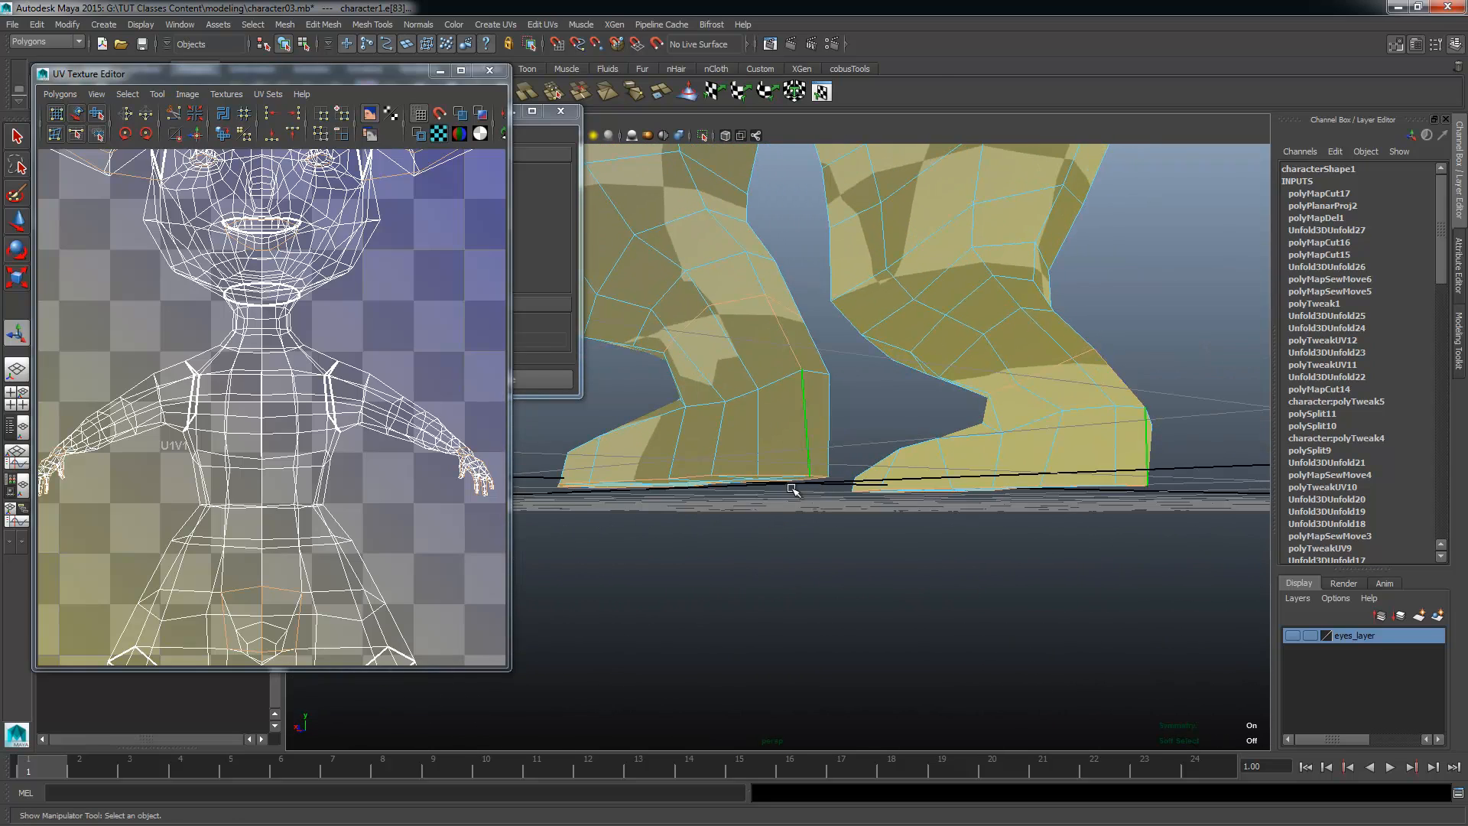
{"action": "left_click_drag", "start_coordinate": [790, 485], "coordinate": [746, 436], "text": "alt"}
{"action": "left_click_drag", "start_coordinate": [774, 290], "coordinate": [671, 475], "text": "alt"}
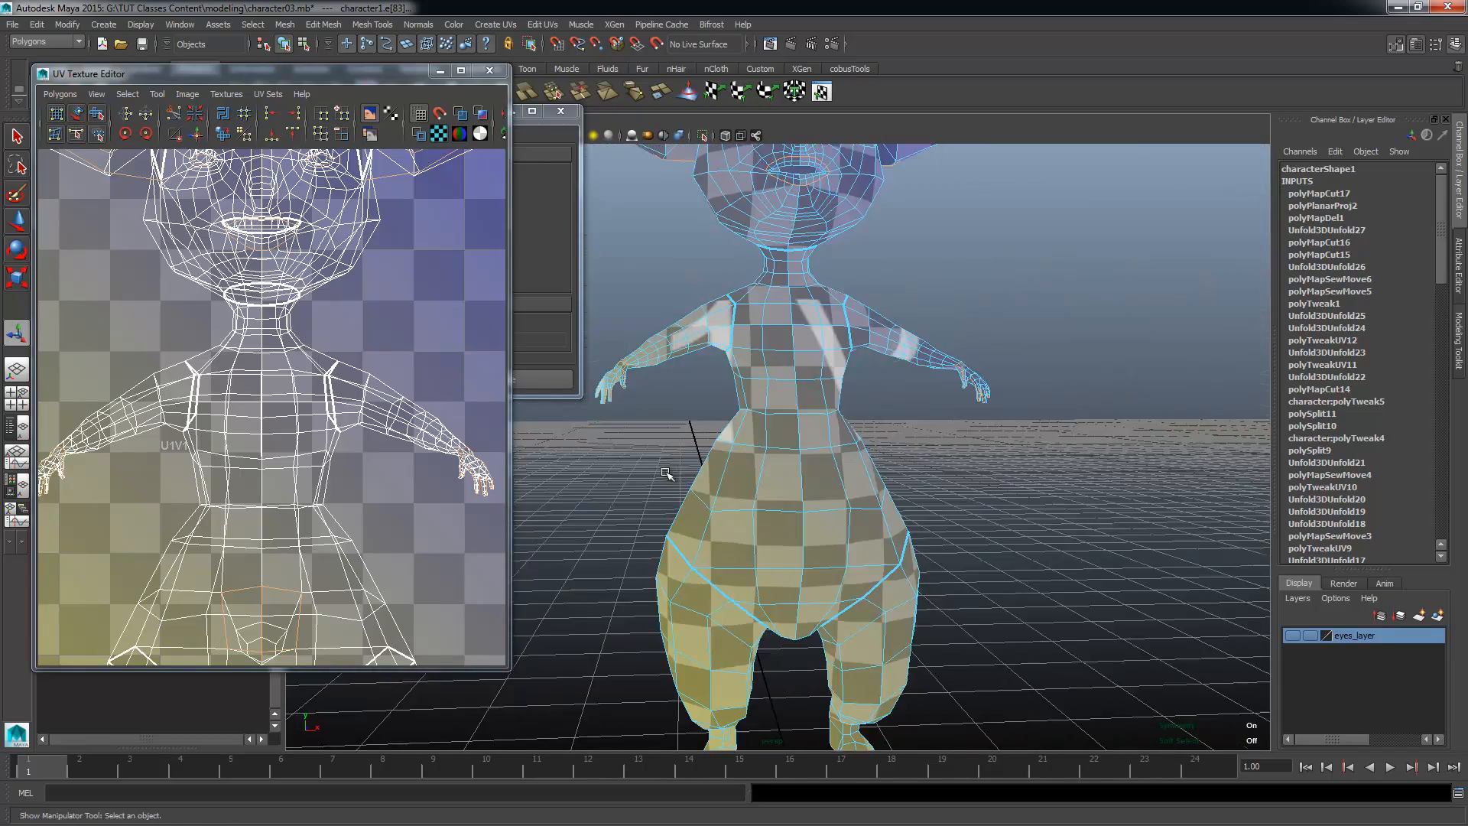
Step: Cut the UVs along all selected seams of the eyes, mouth, ears, hands, tail and feet
{"action": "middle_click_drag", "start_coordinate": [714, 394], "coordinate": [760, 570], "text": "alt"}
{"action": "right_click_drag", "start_coordinate": [760, 570], "coordinate": [795, 468], "text": "alt"}
{"action": "middle_click_drag", "start_coordinate": [797, 467], "coordinate": [810, 573], "text": "alt"}
{"action": "right_click_drag", "start_coordinate": [810, 573], "coordinate": [895, 604], "text": "alt"}
{"action": "left_click_drag", "start_coordinate": [895, 604], "coordinate": [793, 589], "text": "alt"}
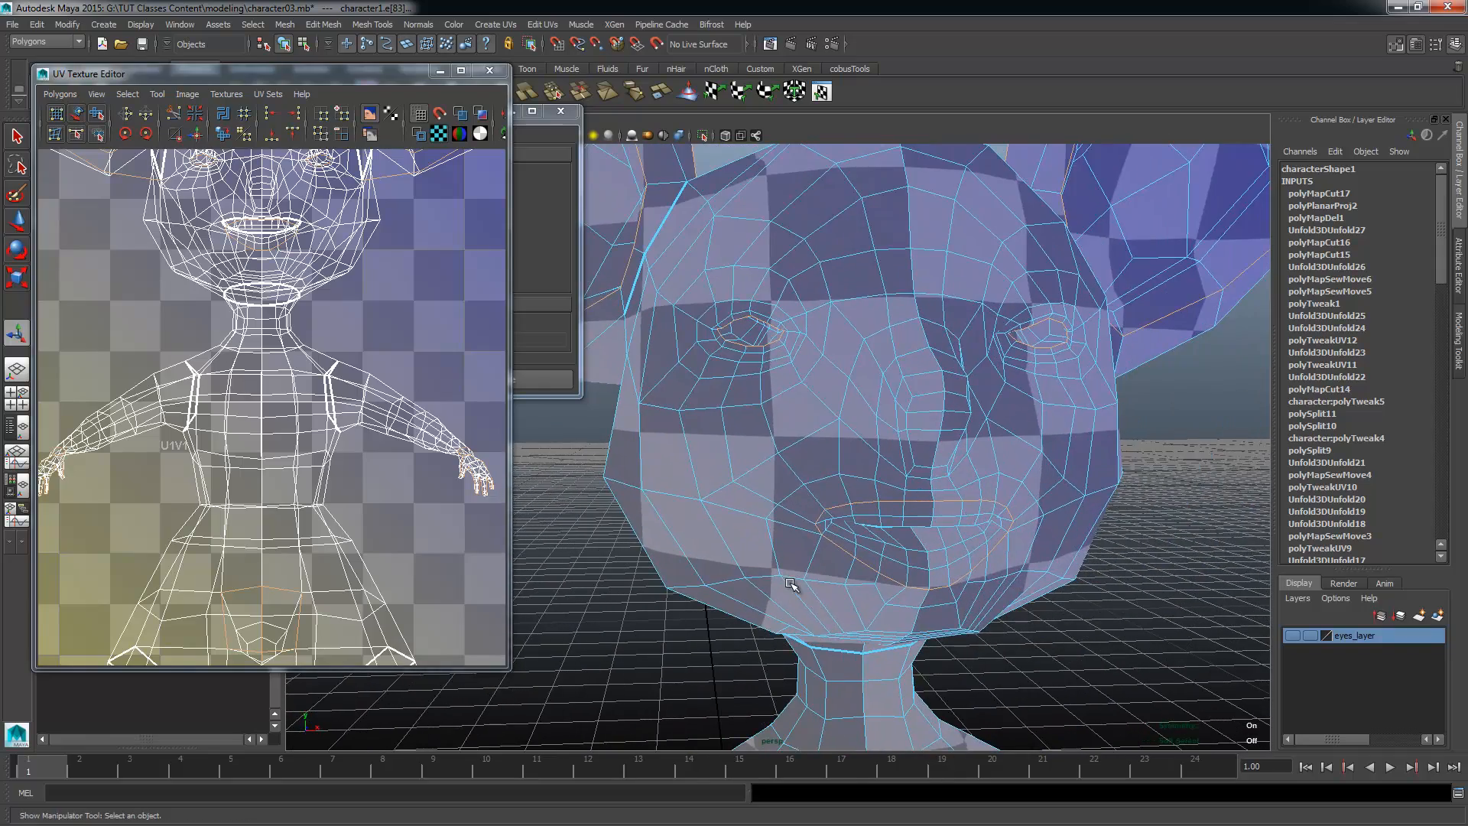
{"action": "right_click_drag", "start_coordinate": [793, 590], "coordinate": [845, 558], "text": "alt"}
{"action": "middle_click_drag", "start_coordinate": [307, 212], "coordinate": [316, 287], "text": "alt"}
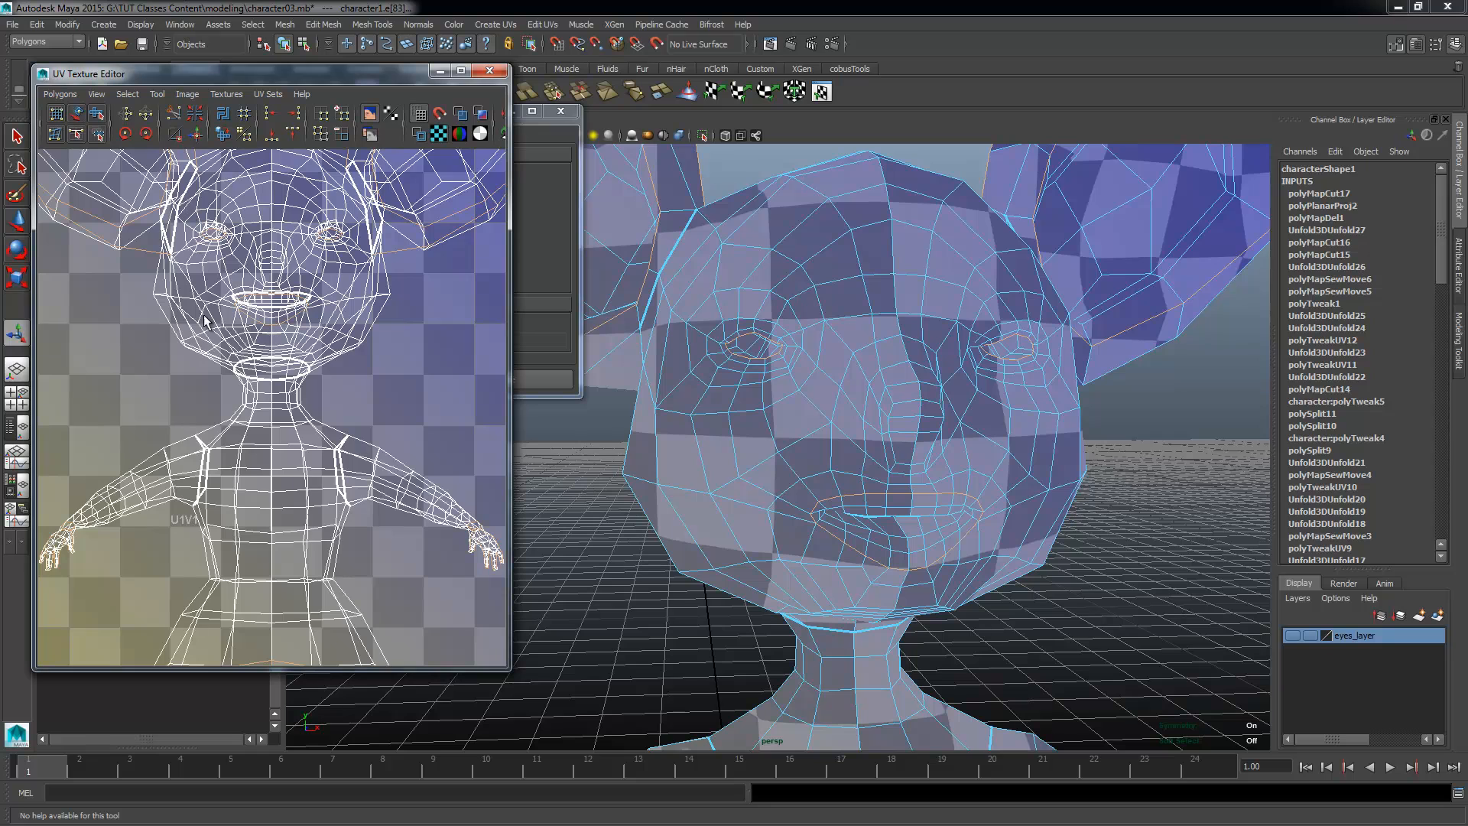
{"action": "right_click_drag", "start_coordinate": [127, 303], "coordinate": [49, 304], "text": "shift"}
{"action": "scroll", "coordinate": [227, 370], "scroll_direction": "down", "scroll_amount": 3}
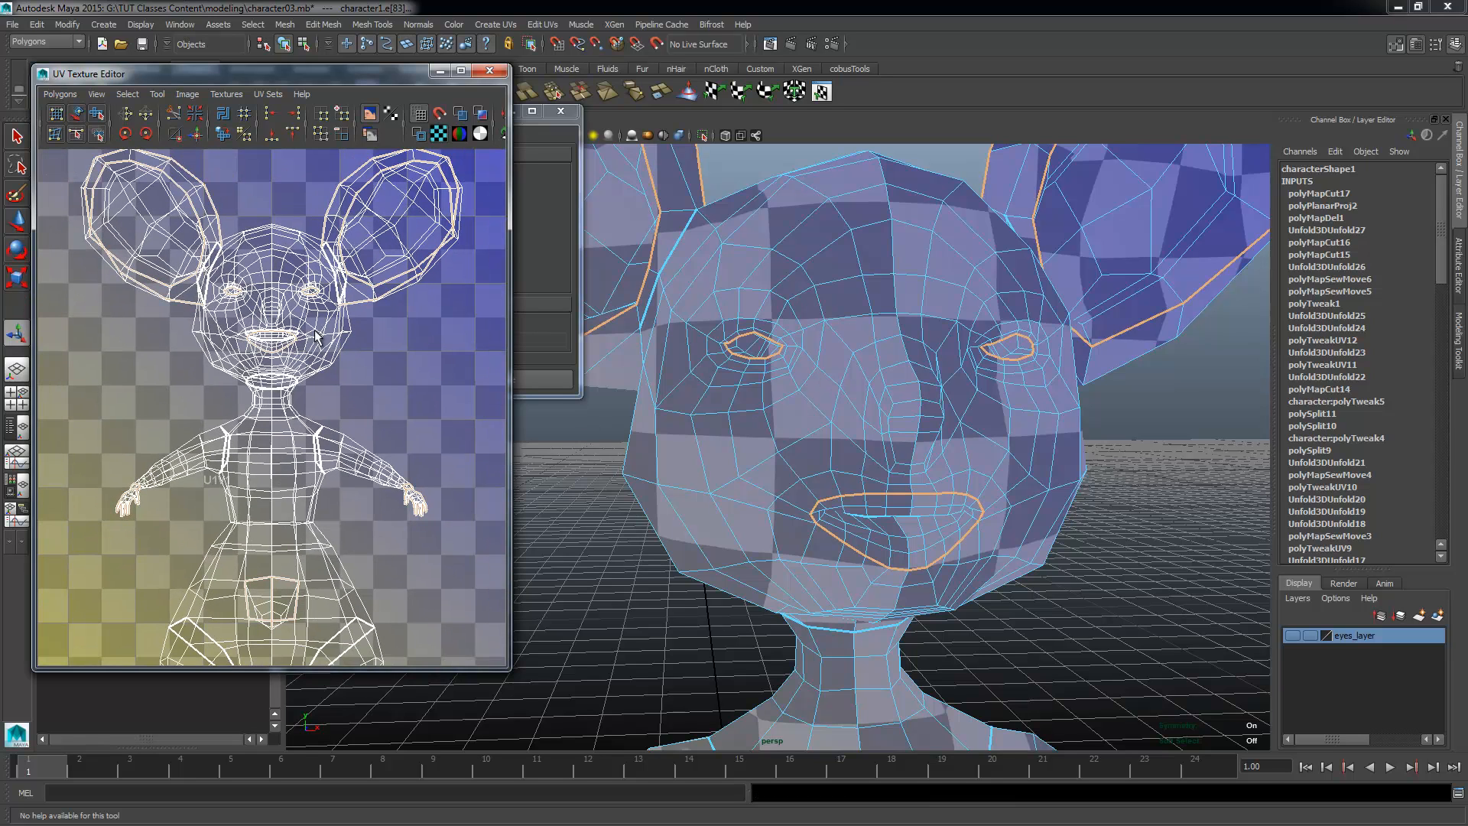
{"action": "middle_click_drag", "start_coordinate": [317, 337], "coordinate": [314, 359], "text": "alt"}
Step: Select the centre line of edges down the back, from the tail base up to the neck
{"action": "left_click_drag", "start_coordinate": [870, 432], "coordinate": [1156, 438], "text": "alt"}
{"action": "middle_click_drag", "start_coordinate": [869, 460], "coordinate": [865, 445], "text": "alt"}
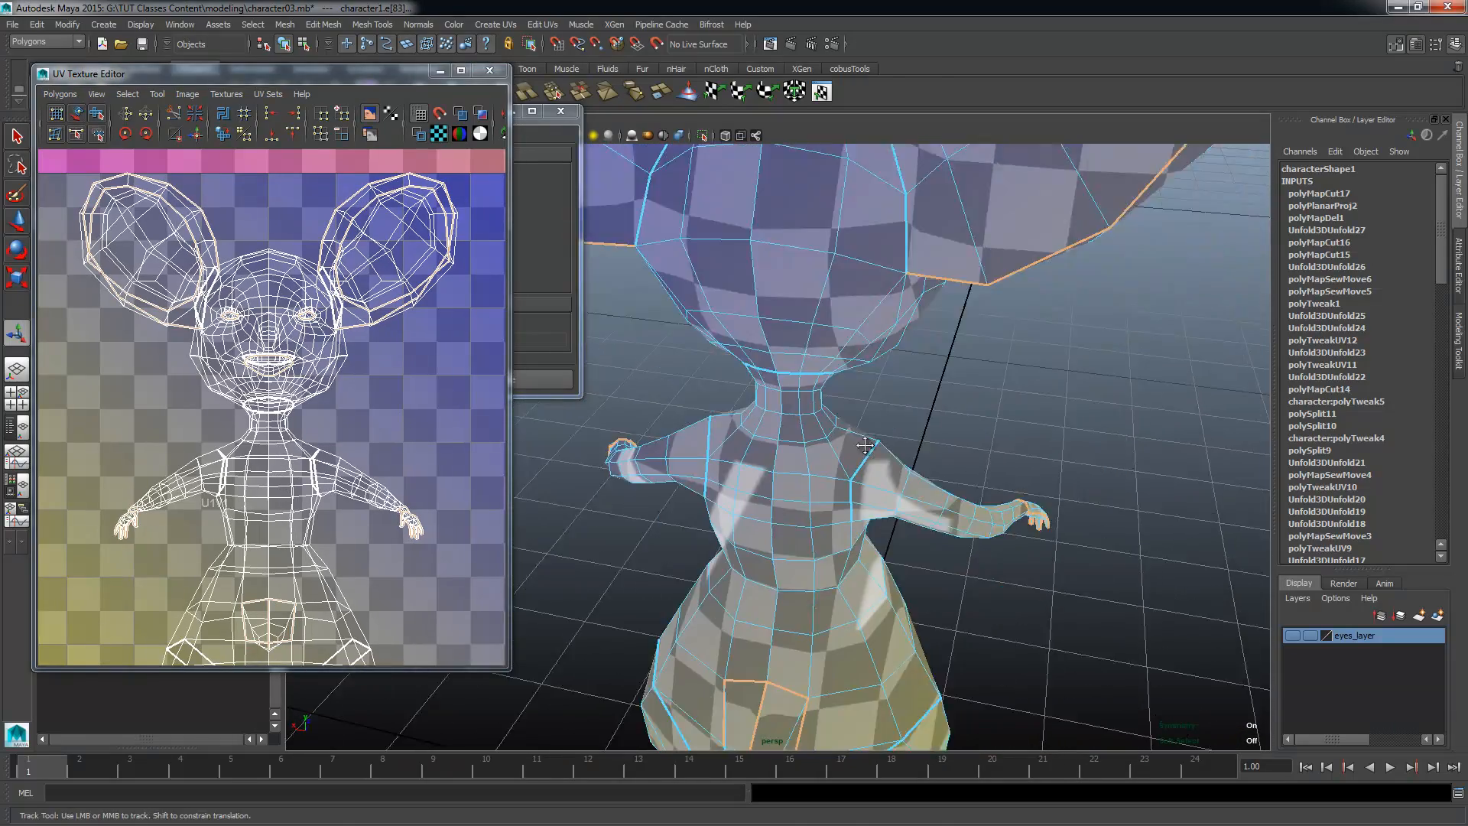
{"action": "left_click_drag", "start_coordinate": [865, 445], "coordinate": [902, 556], "text": "alt"}
{"action": "left_click", "coordinate": [725, 621]}
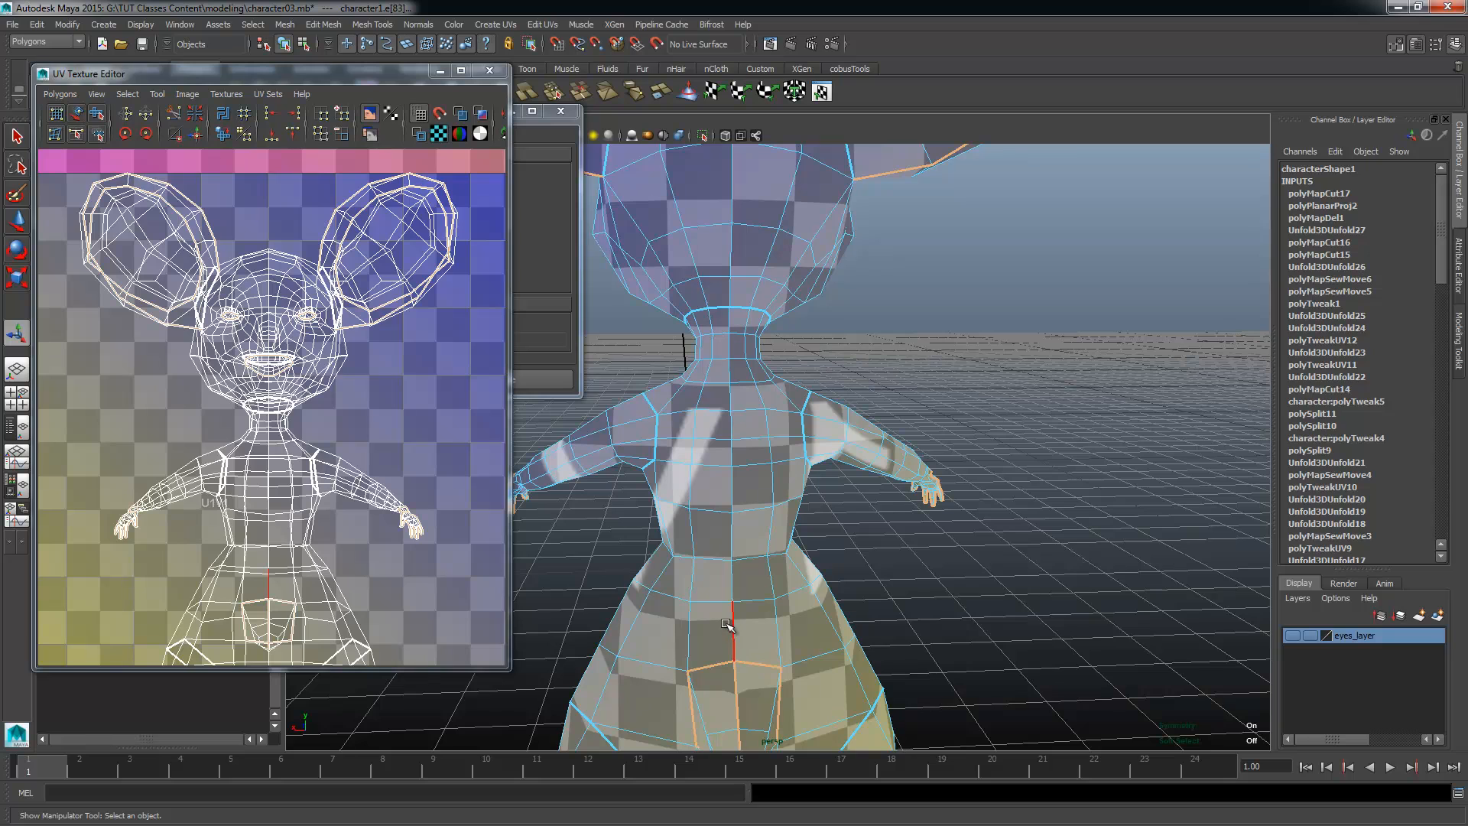
{"action": "left_click", "coordinate": [725, 624]}
{"action": "left_click", "coordinate": [734, 359]}
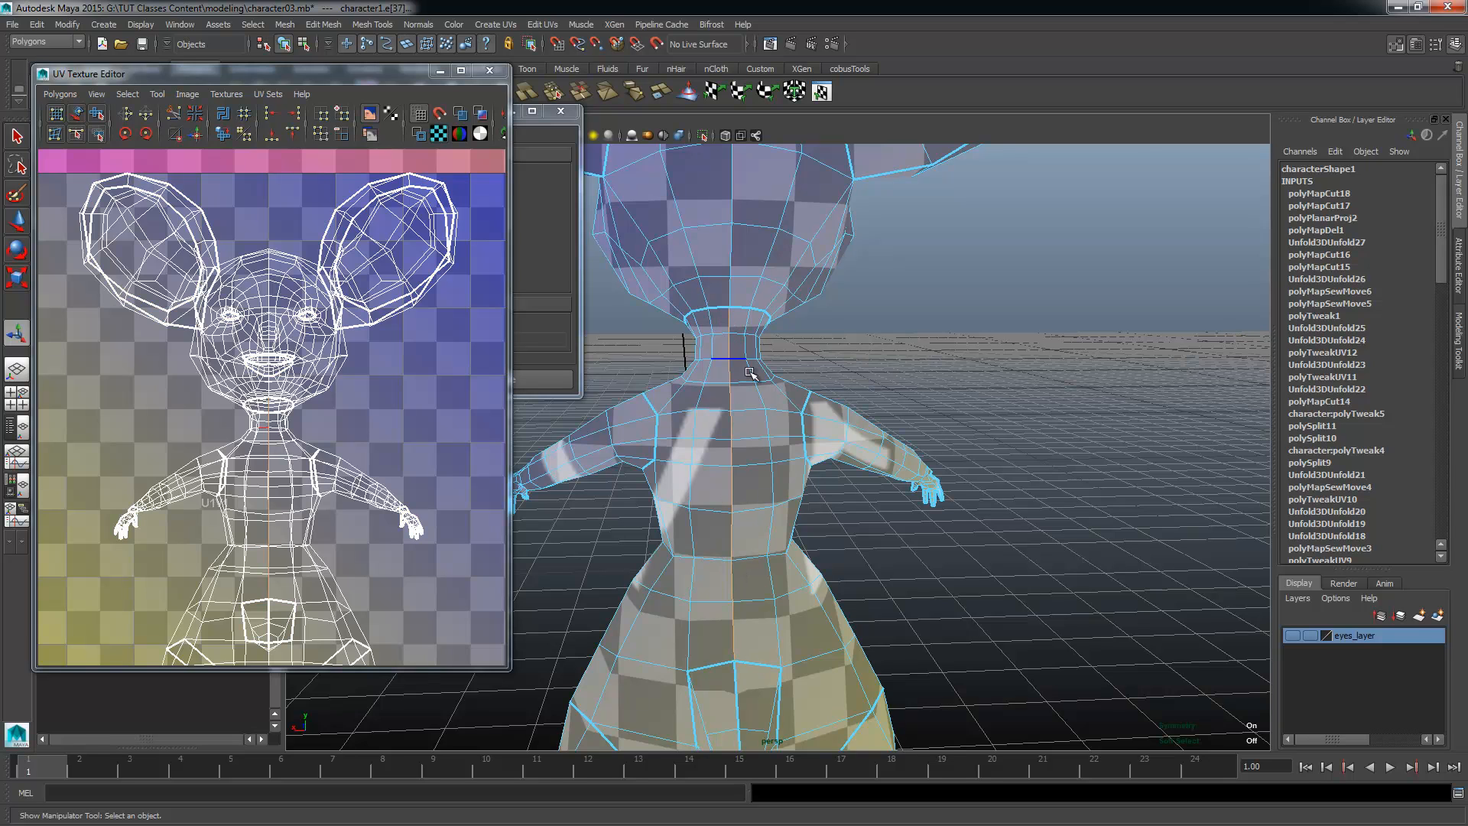
Step: Extend the centre seam over the back of the head to its top and cut the UVs along it
{"action": "left_click_drag", "start_coordinate": [729, 291], "coordinate": [829, 374], "text": "alt"}
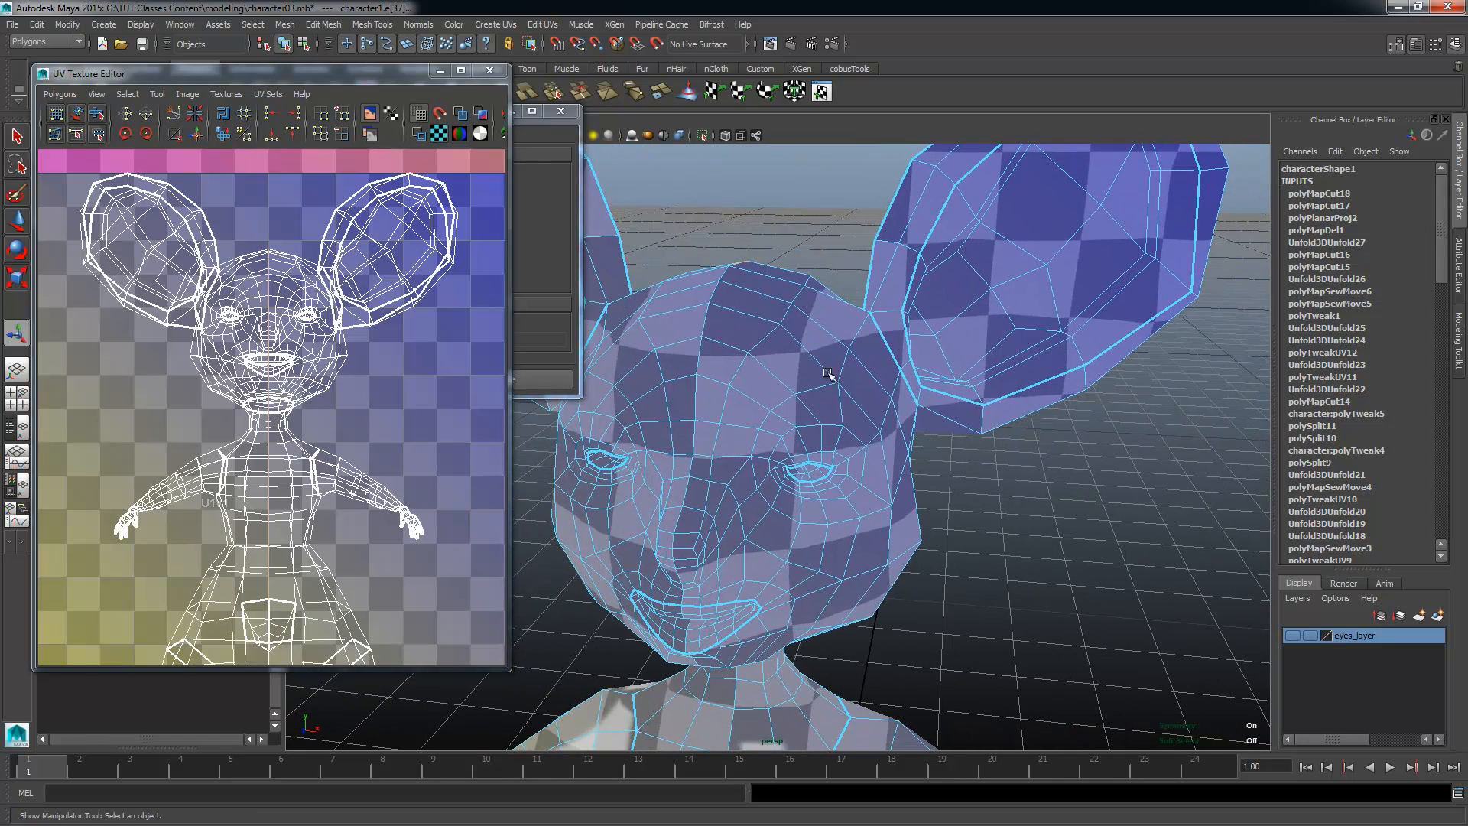
{"action": "double_click", "coordinate": [705, 357]}
{"action": "key", "text": "ctrl+z"}
{"action": "left_click_drag", "start_coordinate": [771, 518], "coordinate": [413, 444], "text": "alt"}
{"action": "right_click", "coordinate": [326, 403], "text": "shift"}
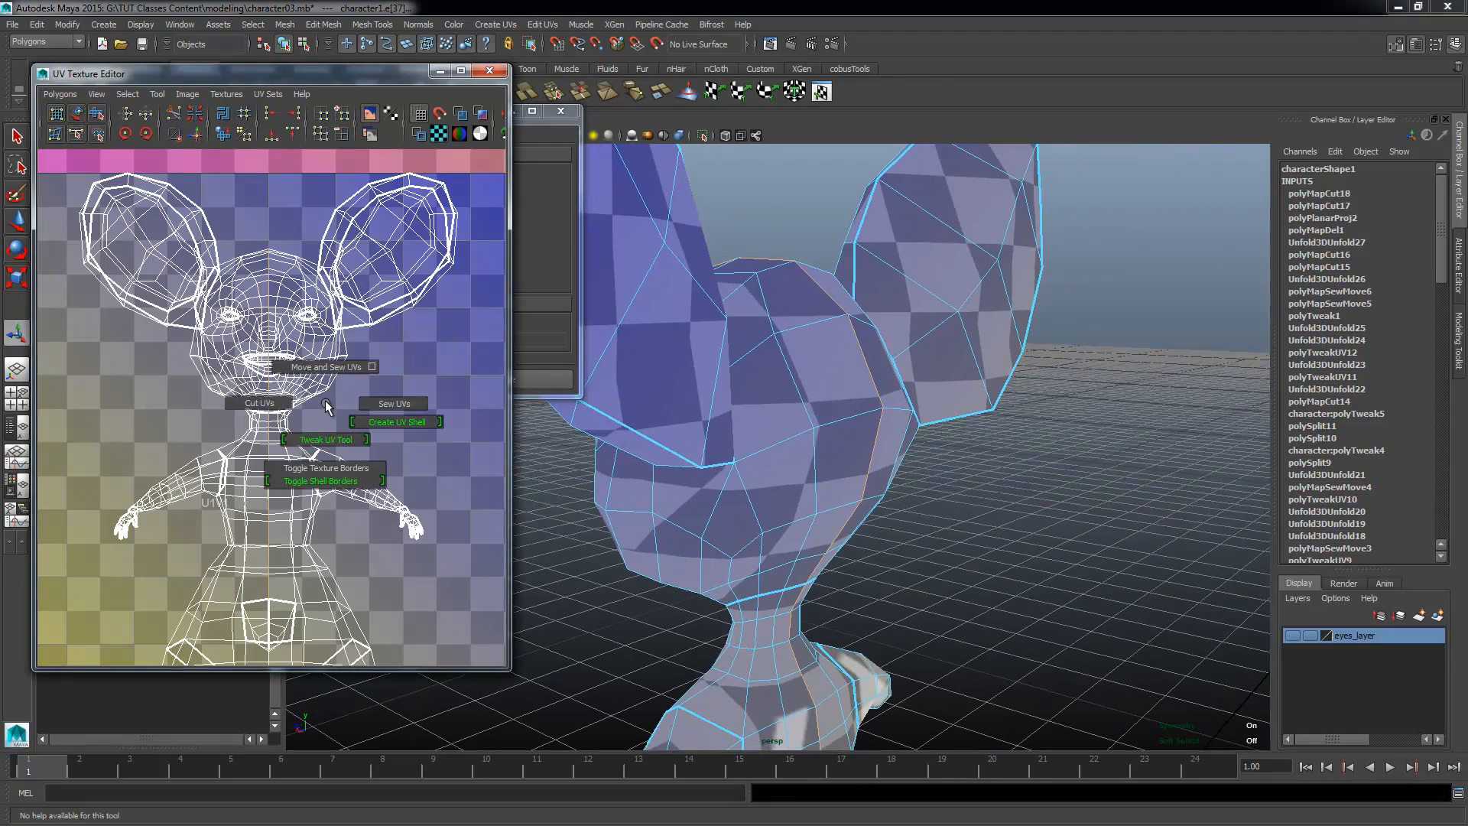
{"action": "left_click", "coordinate": [258, 403]}
Step: Switch the character mesh to UV component selection in the UV Texture Editor
{"action": "scroll", "coordinate": [207, 468], "scroll_direction": "down", "scroll_amount": 5}
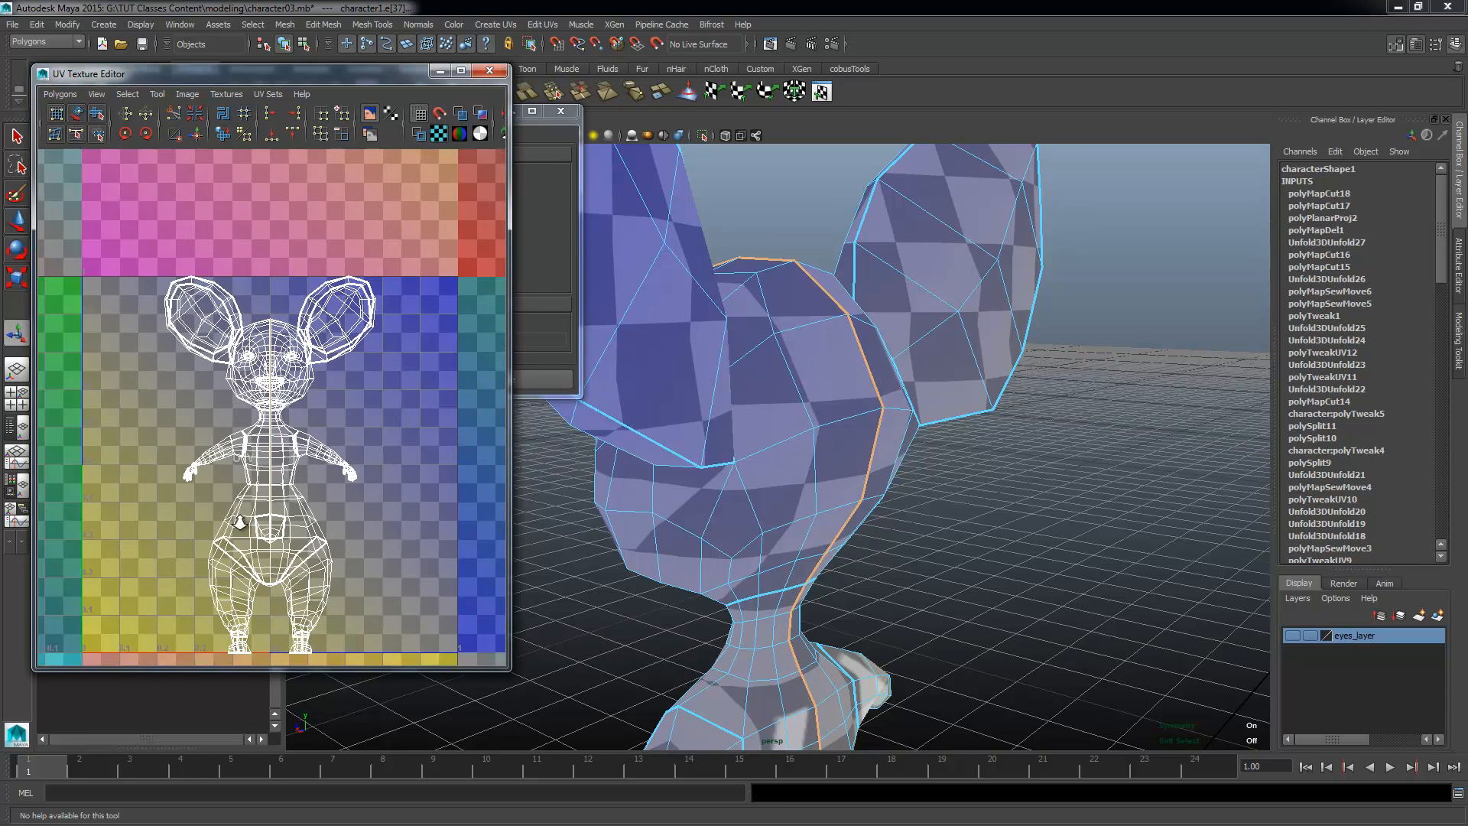
{"action": "right_click_drag", "start_coordinate": [206, 462], "coordinate": [412, 471], "text": "alt"}
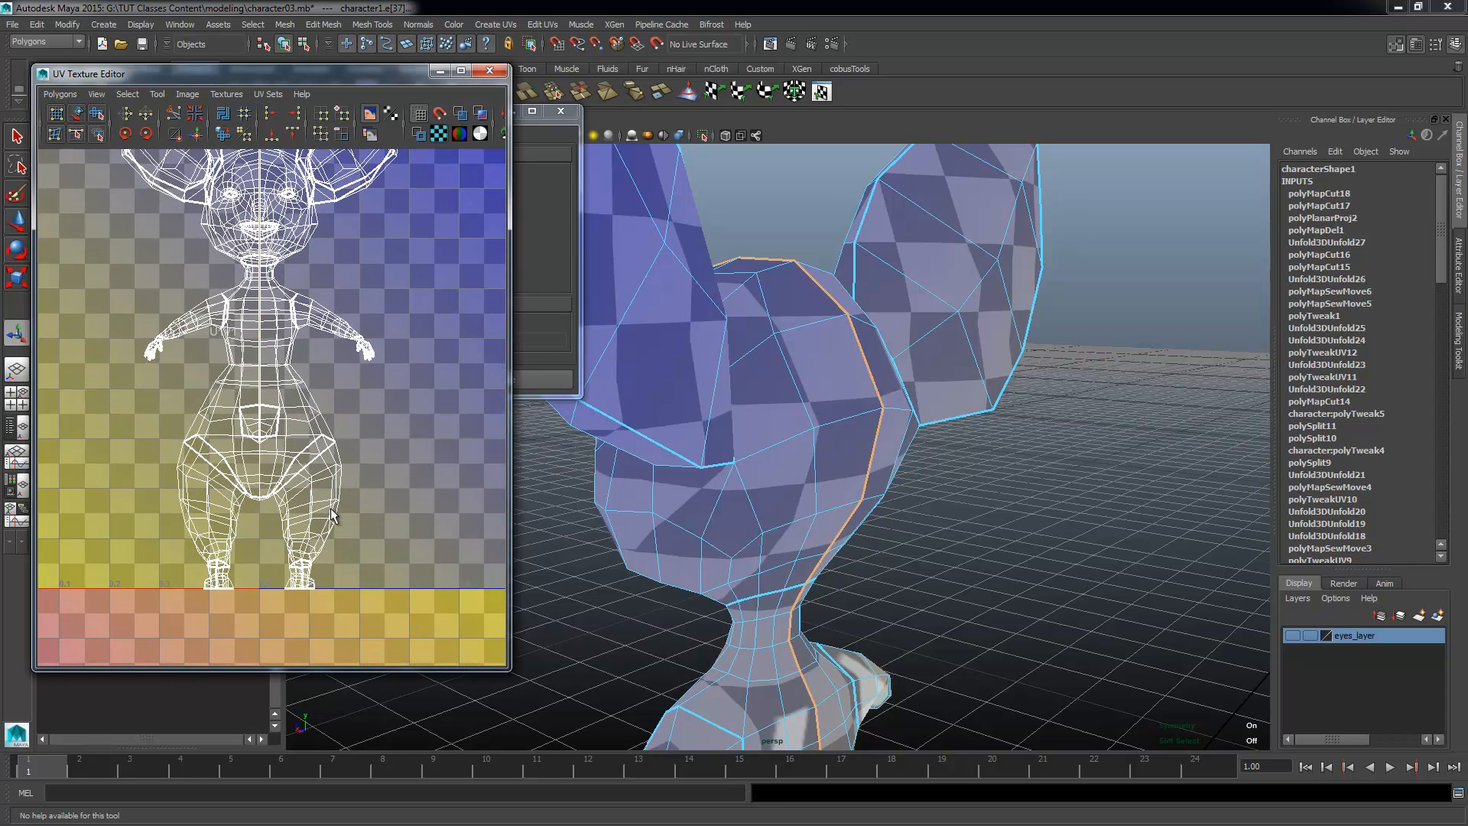
{"action": "right_click_drag", "start_coordinate": [339, 508], "coordinate": [382, 487]}
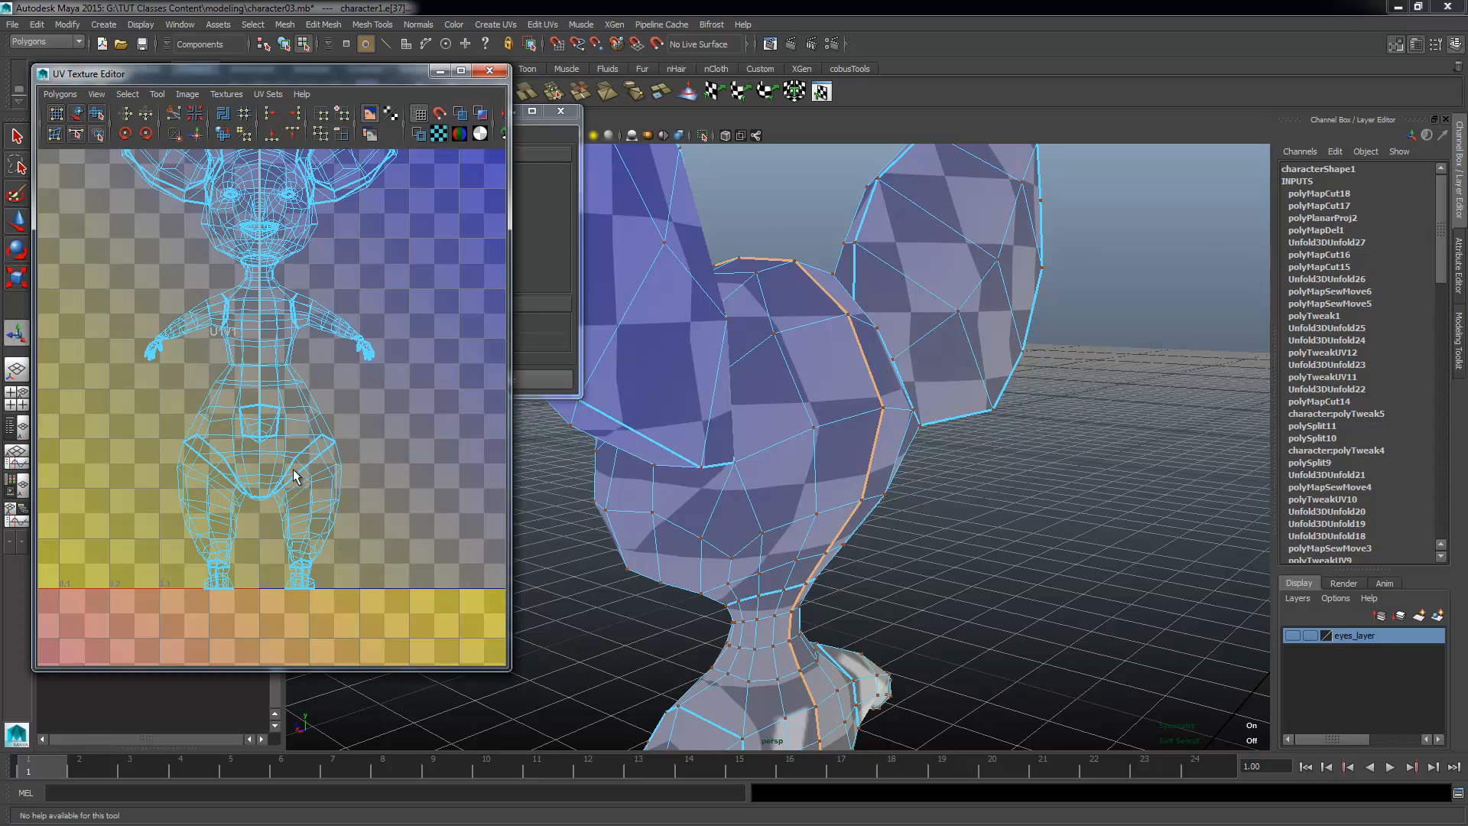
Step: Switch to UV selection and select the whole arm shell to check where its cuts separate it
{"action": "right_click", "coordinate": [302, 425]}
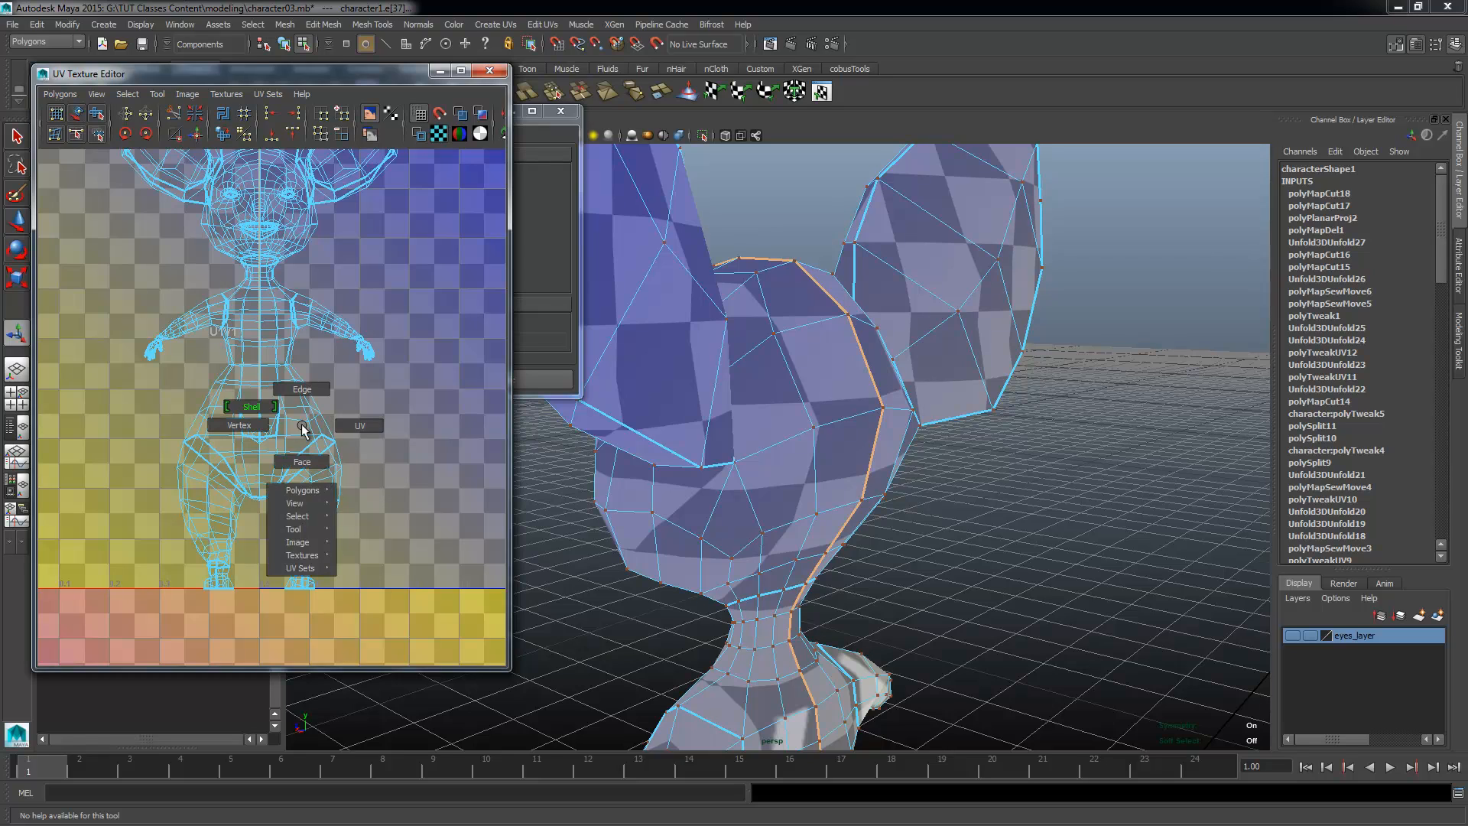
{"action": "left_click", "coordinate": [342, 424]}
{"action": "right_click_drag", "start_coordinate": [322, 513], "coordinate": [314, 539], "text": "shift"}
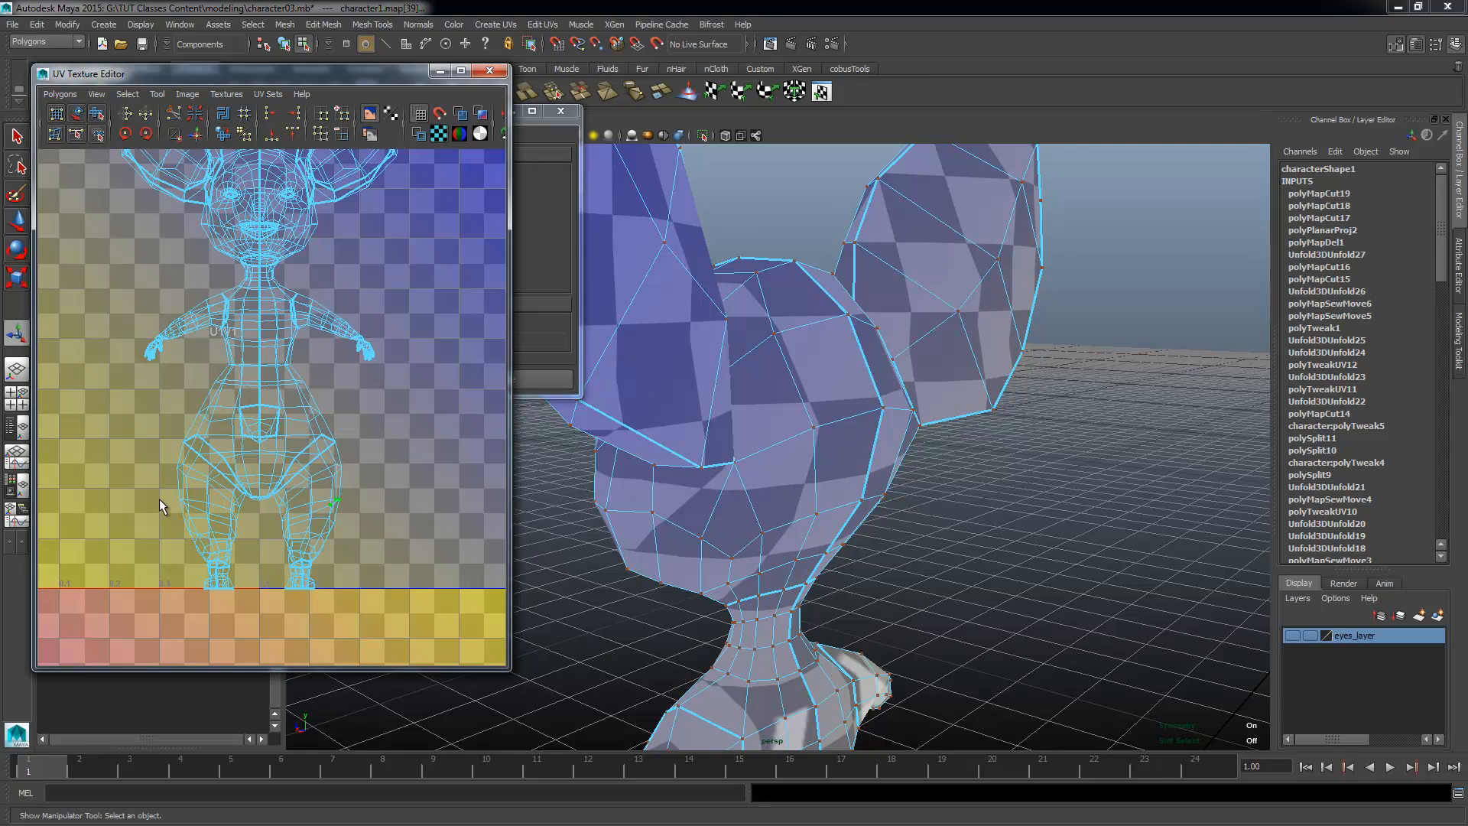
{"action": "left_click", "coordinate": [182, 502]}
{"action": "left_click_drag", "start_coordinate": [309, 386], "coordinate": [250, 320]}
{"action": "left_click", "coordinate": [354, 328]}
{"action": "right_click_drag", "start_coordinate": [354, 328], "coordinate": [336, 306], "text": "ctrl"}
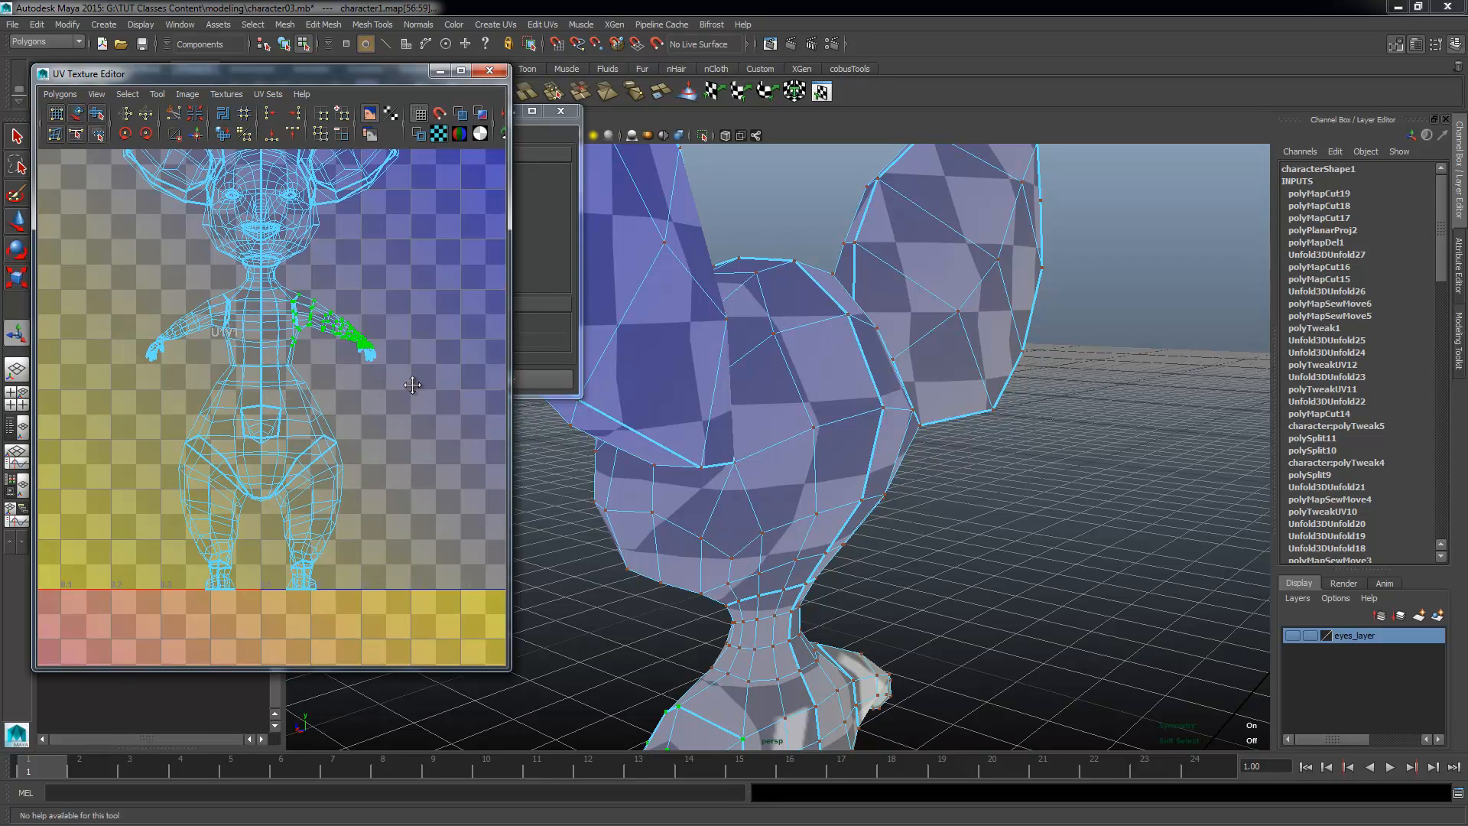
Step: Select the whole head shell to check its separation from the ears and neck
{"action": "middle_click_drag", "start_coordinate": [310, 213], "coordinate": [299, 421], "text": "alt"}
{"action": "left_click", "coordinate": [354, 362]}
{"action": "right_click_drag", "start_coordinate": [298, 420], "coordinate": [327, 355], "text": "alt"}
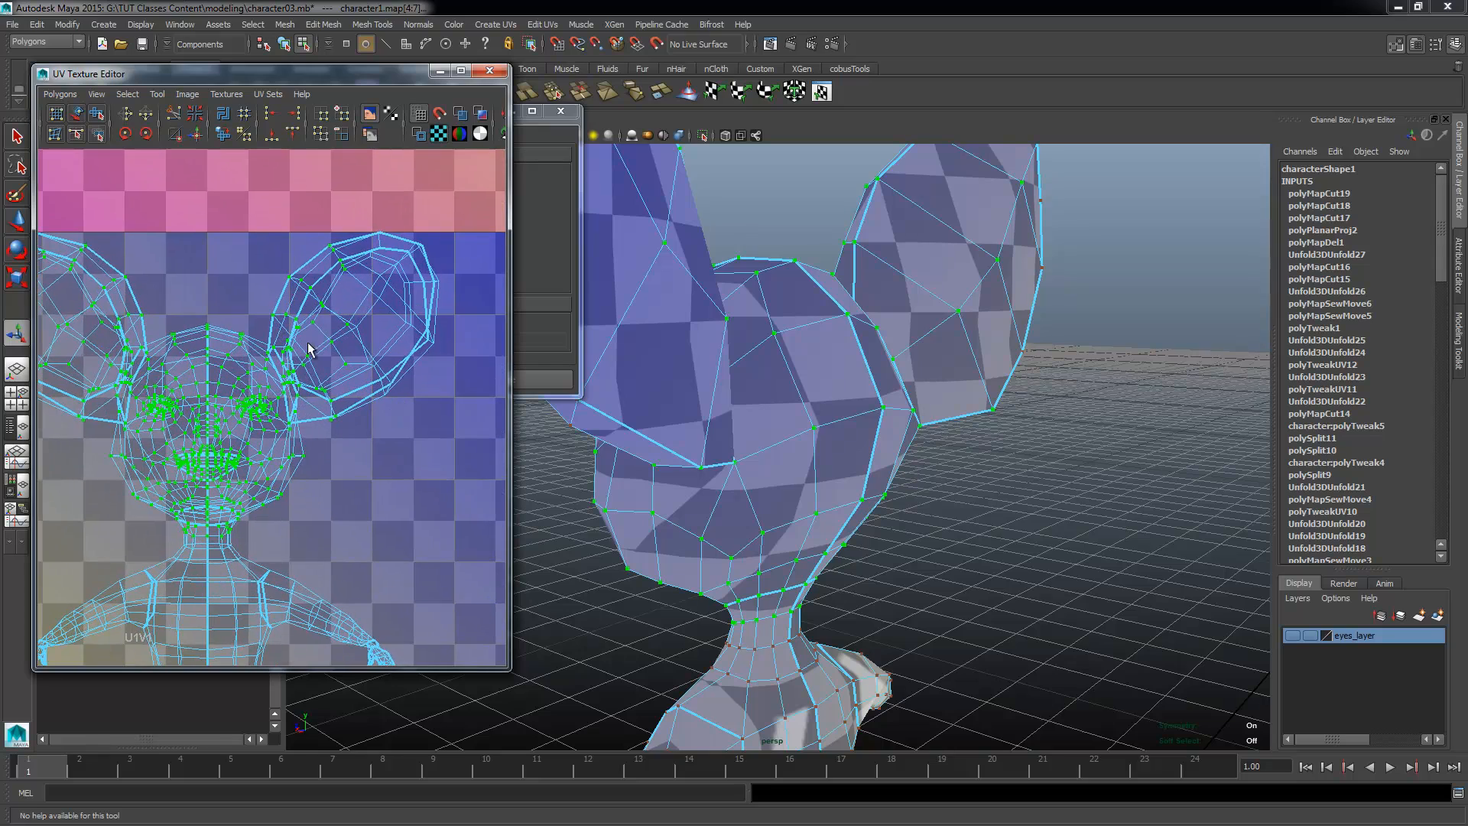
{"action": "middle_click_drag", "start_coordinate": [308, 432], "coordinate": [352, 439], "text": "alt"}
{"action": "scroll", "coordinate": [261, 399], "scroll_direction": "up", "scroll_amount": 2}
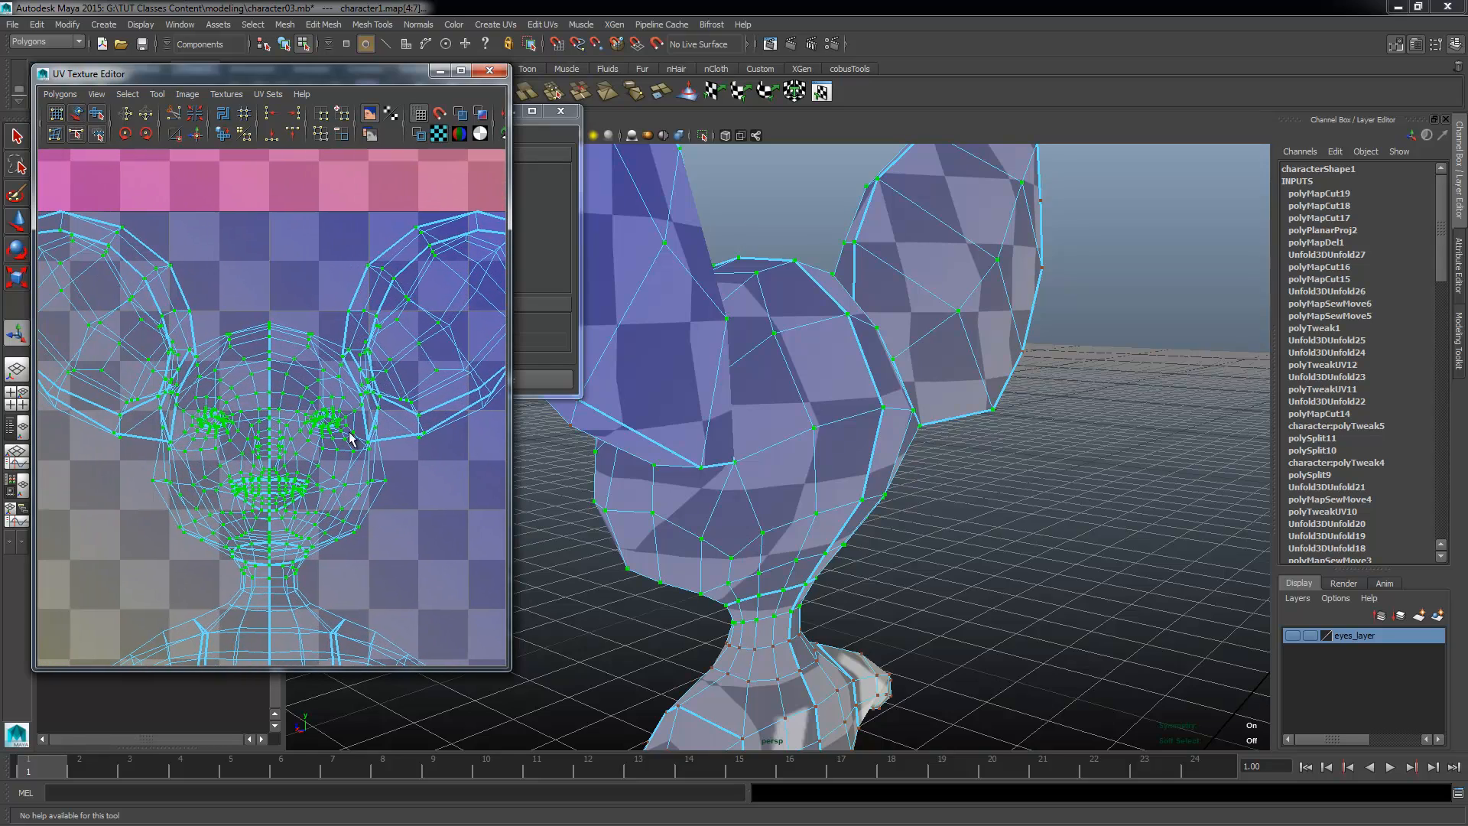
Step: Inspect the leg shells in the UV layout and select UVs on one leg's outer border
{"action": "right_click_drag", "start_coordinate": [307, 514], "coordinate": [170, 459], "text": "alt"}
{"action": "middle_click_drag", "start_coordinate": [223, 537], "coordinate": [124, 283], "text": "alt"}
{"action": "right_click_drag", "start_coordinate": [173, 514], "coordinate": [260, 546], "text": "alt"}
{"action": "middle_click_drag", "start_coordinate": [254, 532], "coordinate": [295, 487], "text": "alt"}
{"action": "right_click_drag", "start_coordinate": [185, 525], "coordinate": [398, 523], "text": "alt"}
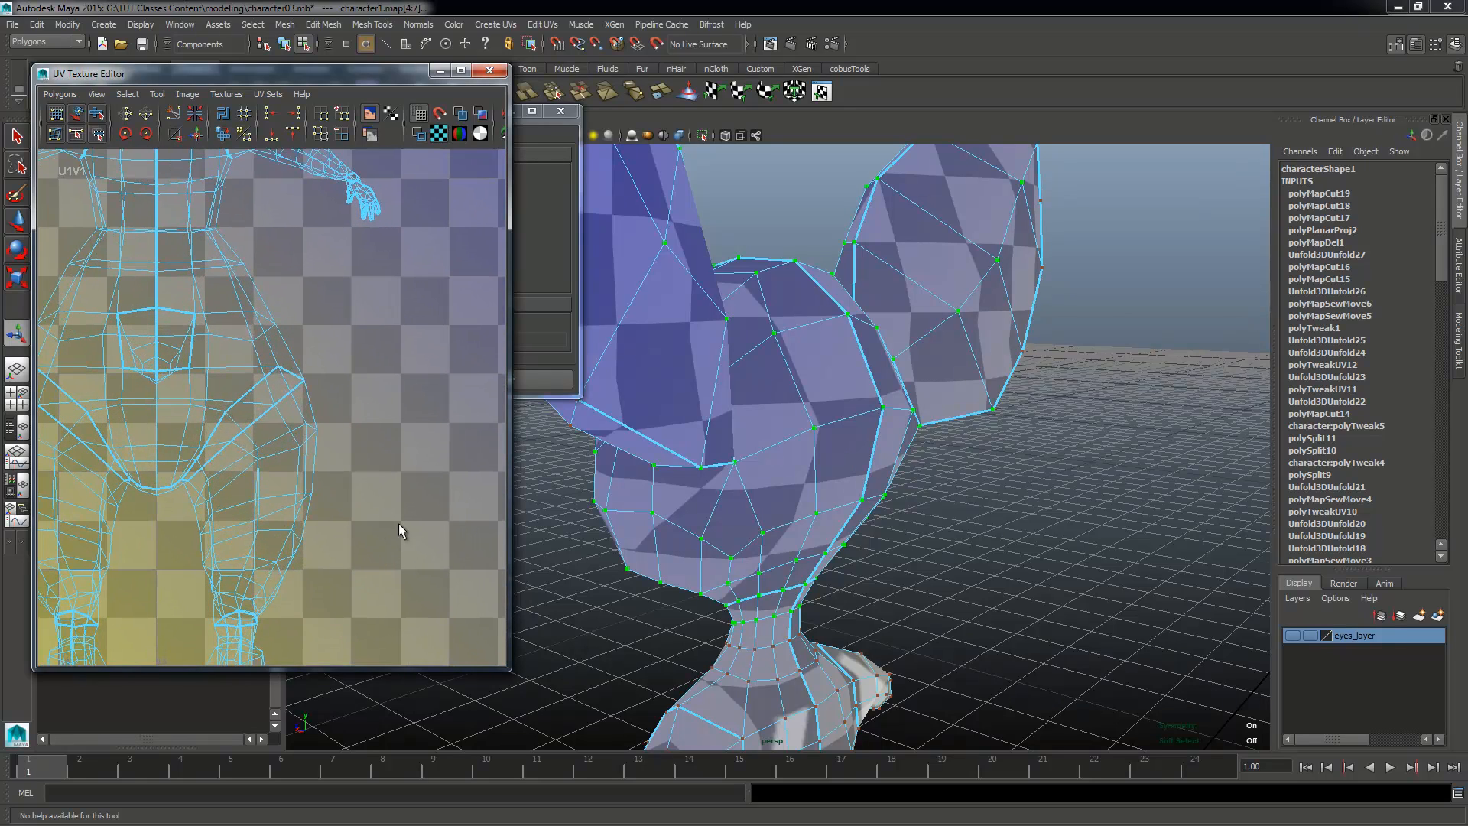
{"action": "left_click_drag", "start_coordinate": [321, 432], "coordinate": [290, 448]}
{"action": "middle_click_drag", "start_coordinate": [339, 575], "coordinate": [344, 502], "text": "alt"}
Step: Switch the mesh to edge selection and select the line of edges along the underside of the arms to the wrists
{"action": "left_click_drag", "start_coordinate": [594, 482], "coordinate": [694, 463], "text": "alt"}
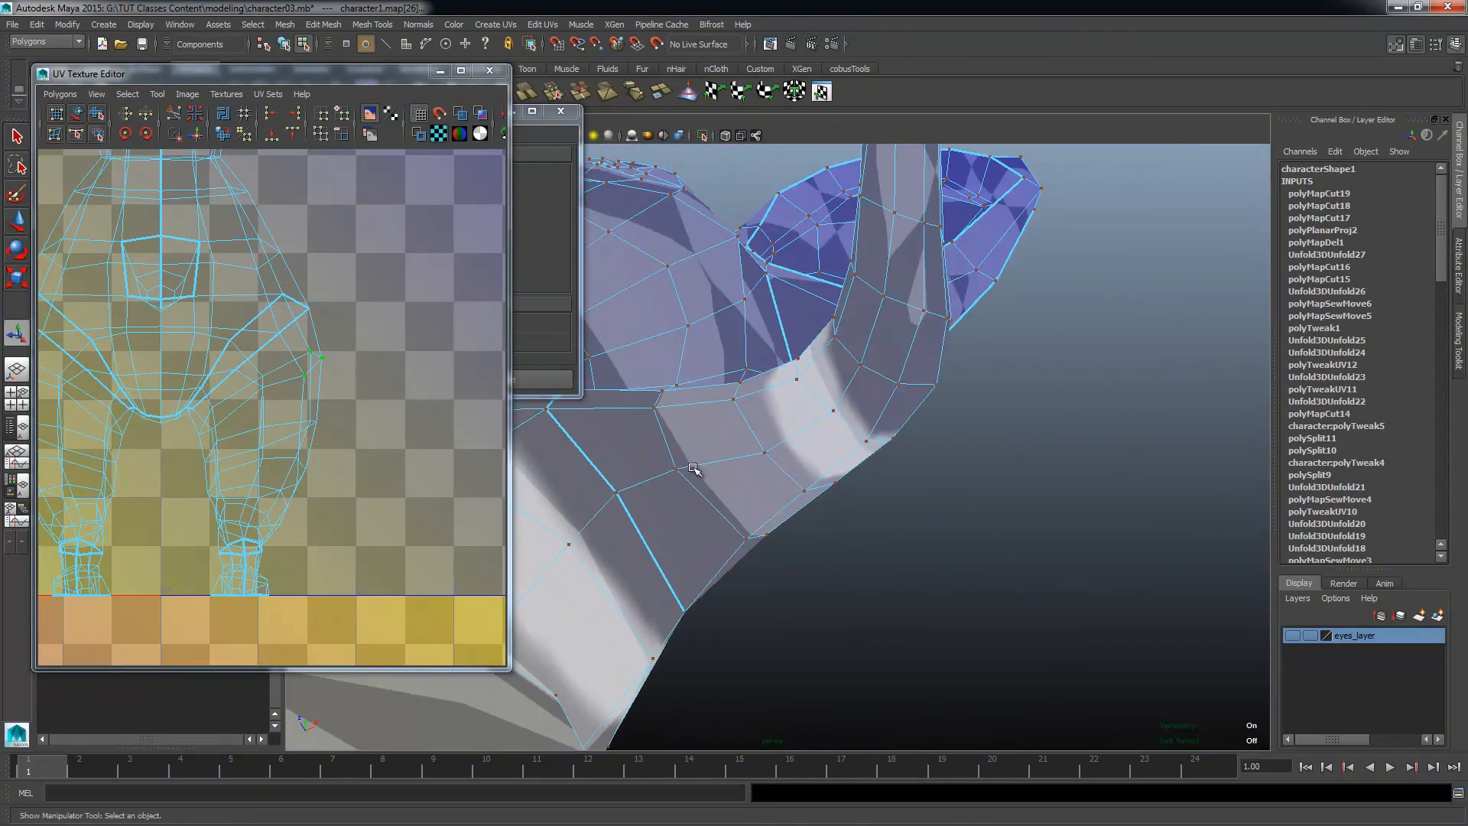
{"action": "right_click_drag", "start_coordinate": [694, 462], "coordinate": [706, 360]}
{"action": "left_click", "coordinate": [655, 488]}
{"action": "left_click_drag", "start_coordinate": [787, 451], "coordinate": [901, 404], "text": "alt"}
{"action": "left_click_drag", "start_coordinate": [574, 526], "coordinate": [709, 601], "text": "alt"}
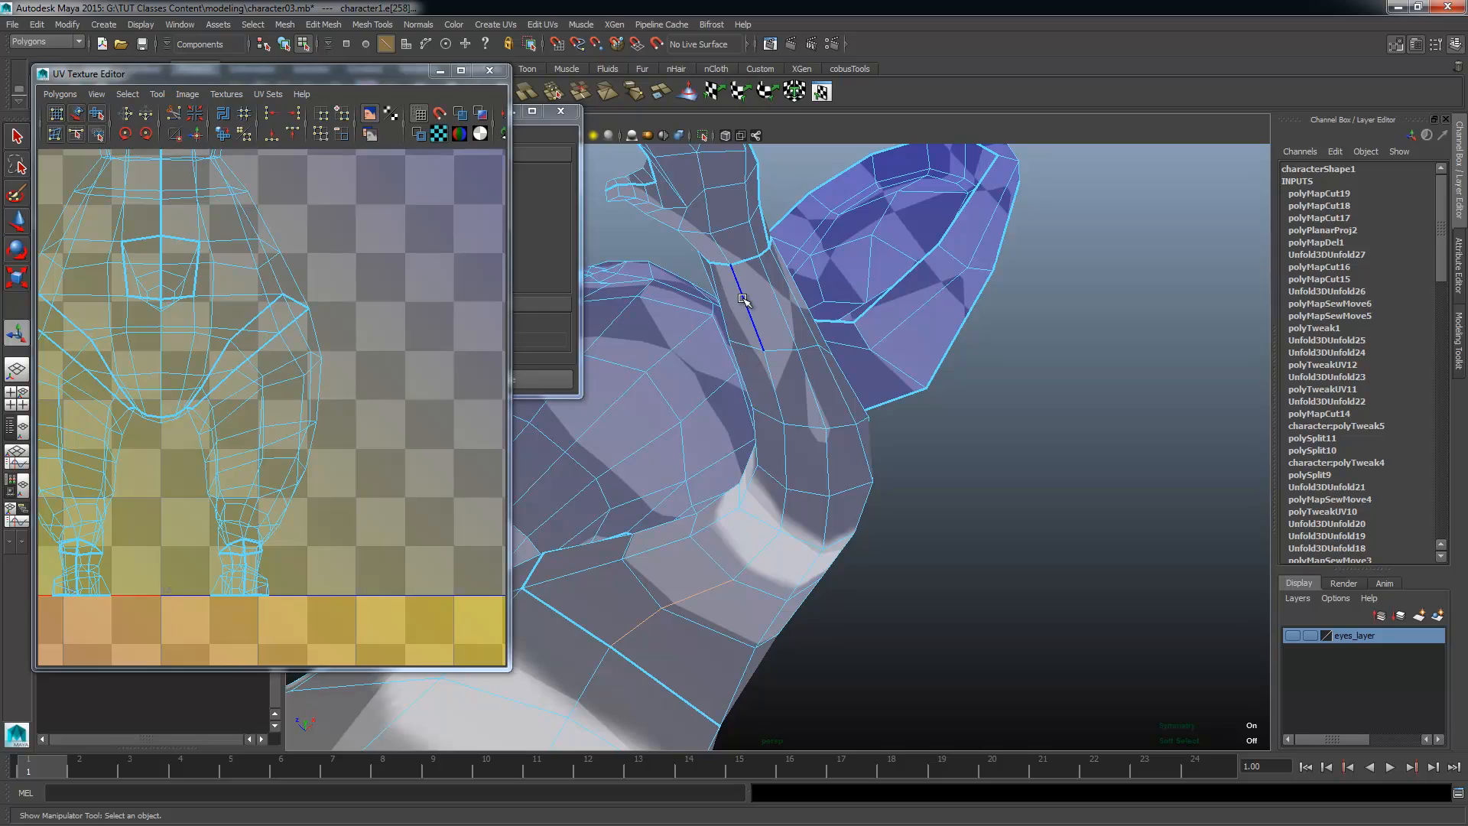
{"action": "left_click_drag", "start_coordinate": [950, 535], "coordinate": [720, 590], "text": "alt"}
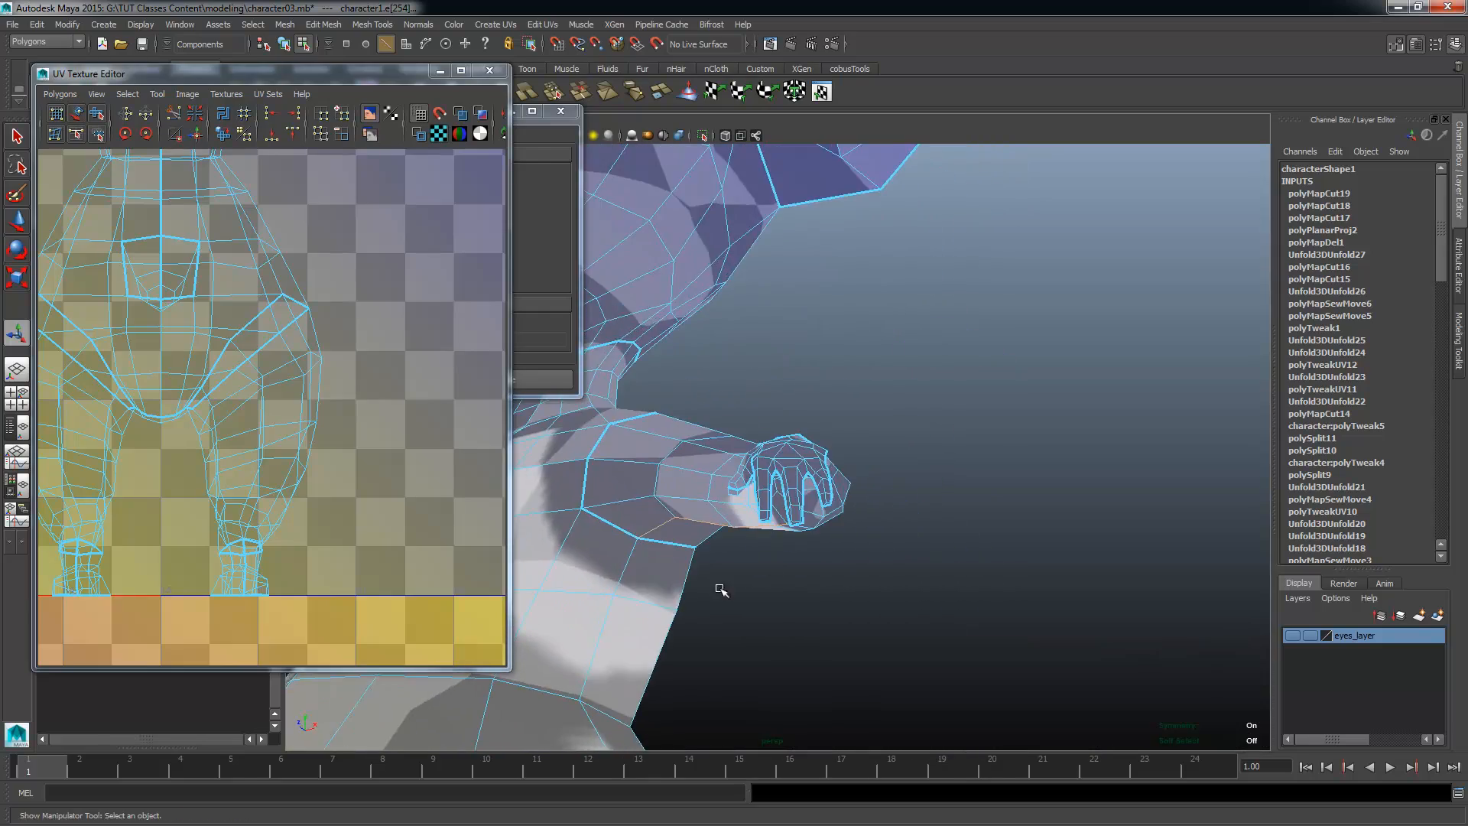
Step: Add the inner line of edges on both legs, from the crotch down to the ankles, to the seam selection
{"action": "right_click_drag", "start_coordinate": [721, 589], "coordinate": [704, 474], "text": "alt"}
{"action": "left_click_drag", "start_coordinate": [704, 475], "coordinate": [879, 544], "text": "alt"}
{"action": "middle_click_drag", "start_coordinate": [879, 543], "coordinate": [672, 344], "text": "alt"}
{"action": "left_click_drag", "start_coordinate": [672, 344], "coordinate": [745, 344], "text": "alt"}
{"action": "right_click_drag", "start_coordinate": [745, 344], "coordinate": [902, 489], "text": "alt"}
{"action": "left_click_drag", "start_coordinate": [902, 488], "coordinate": [891, 429], "text": "alt"}
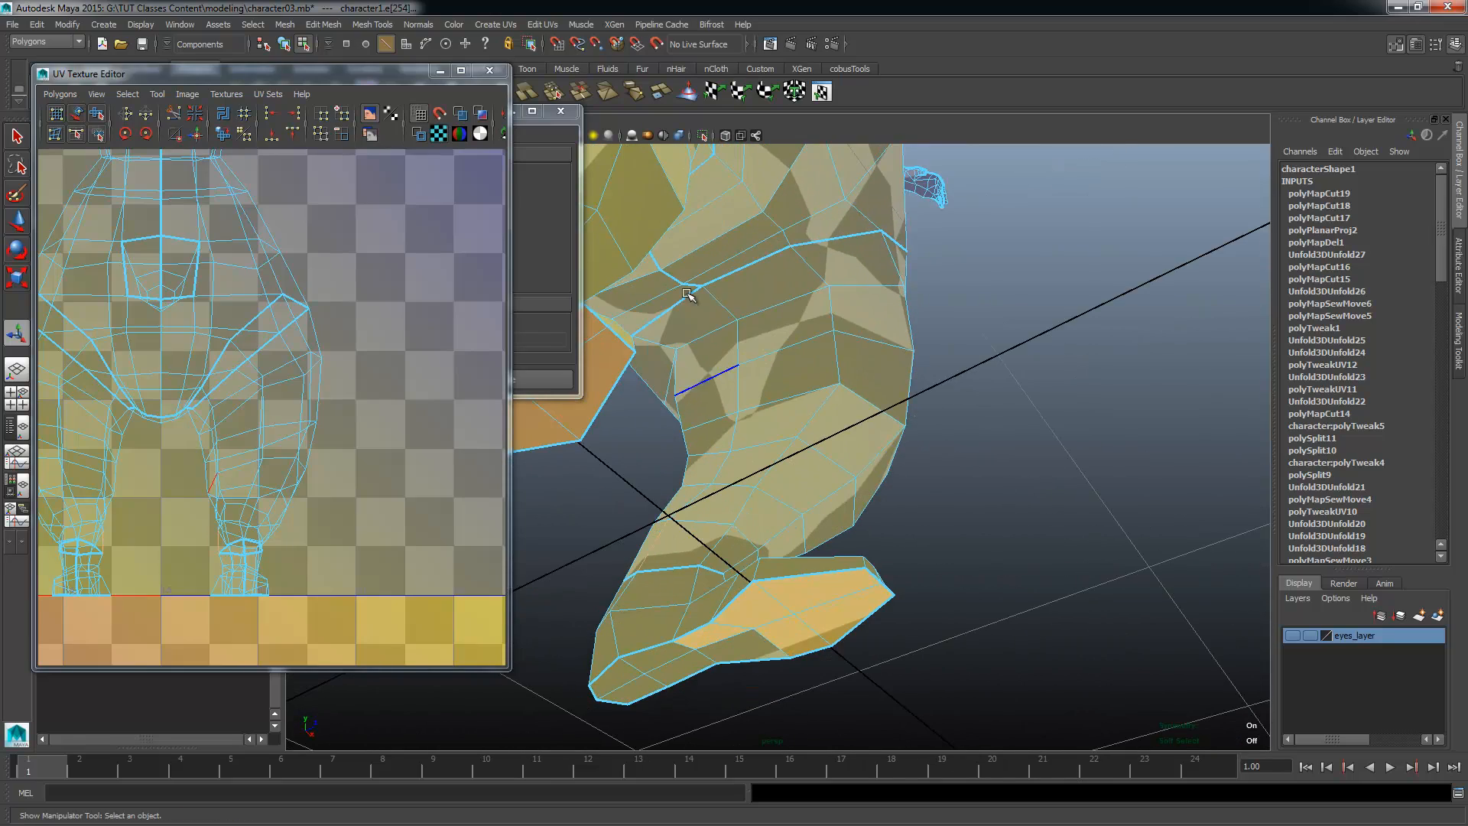
{"action": "left_click_drag", "start_coordinate": [737, 331], "coordinate": [769, 478], "text": "alt"}
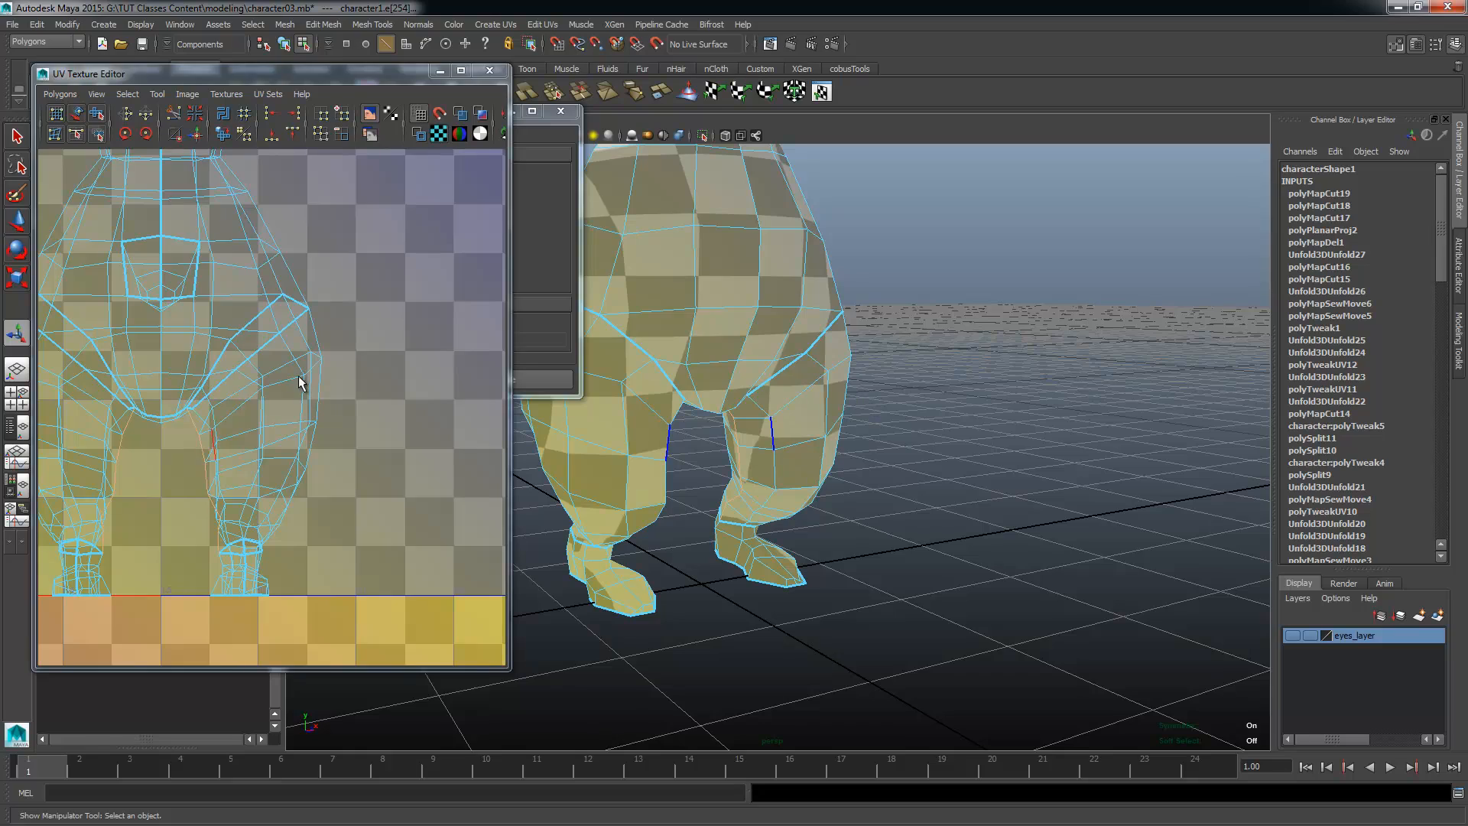
Step: Cut the UVs along the selected underarm and inner-leg edges
{"action": "right_click_drag", "start_coordinate": [303, 383], "coordinate": [275, 371], "text": "alt"}
{"action": "middle_click_drag", "start_coordinate": [275, 371], "coordinate": [314, 427], "text": "alt"}
{"action": "middle_click_drag", "start_coordinate": [790, 350], "coordinate": [857, 604], "text": "alt"}
{"action": "middle_click_drag", "start_coordinate": [937, 363], "coordinate": [956, 464], "text": "alt"}
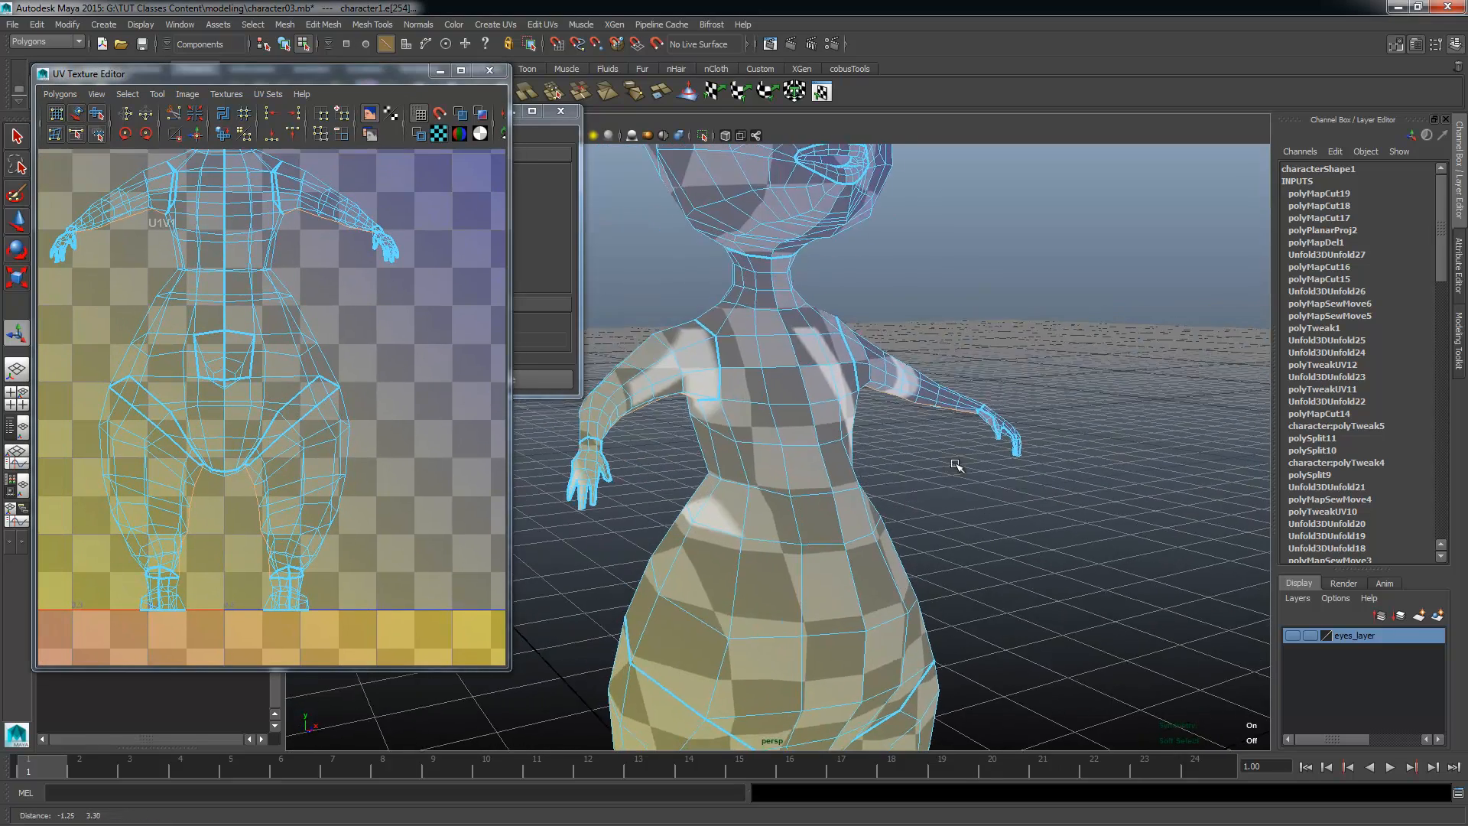
{"action": "left_click_drag", "start_coordinate": [957, 464], "coordinate": [807, 574], "text": "alt"}
{"action": "middle_click_drag", "start_coordinate": [807, 575], "coordinate": [888, 445], "text": "alt"}
{"action": "middle_click_drag", "start_coordinate": [139, 480], "coordinate": [212, 460], "text": "alt"}
{"action": "right_click_drag", "start_coordinate": [213, 460], "coordinate": [310, 422], "text": "alt"}
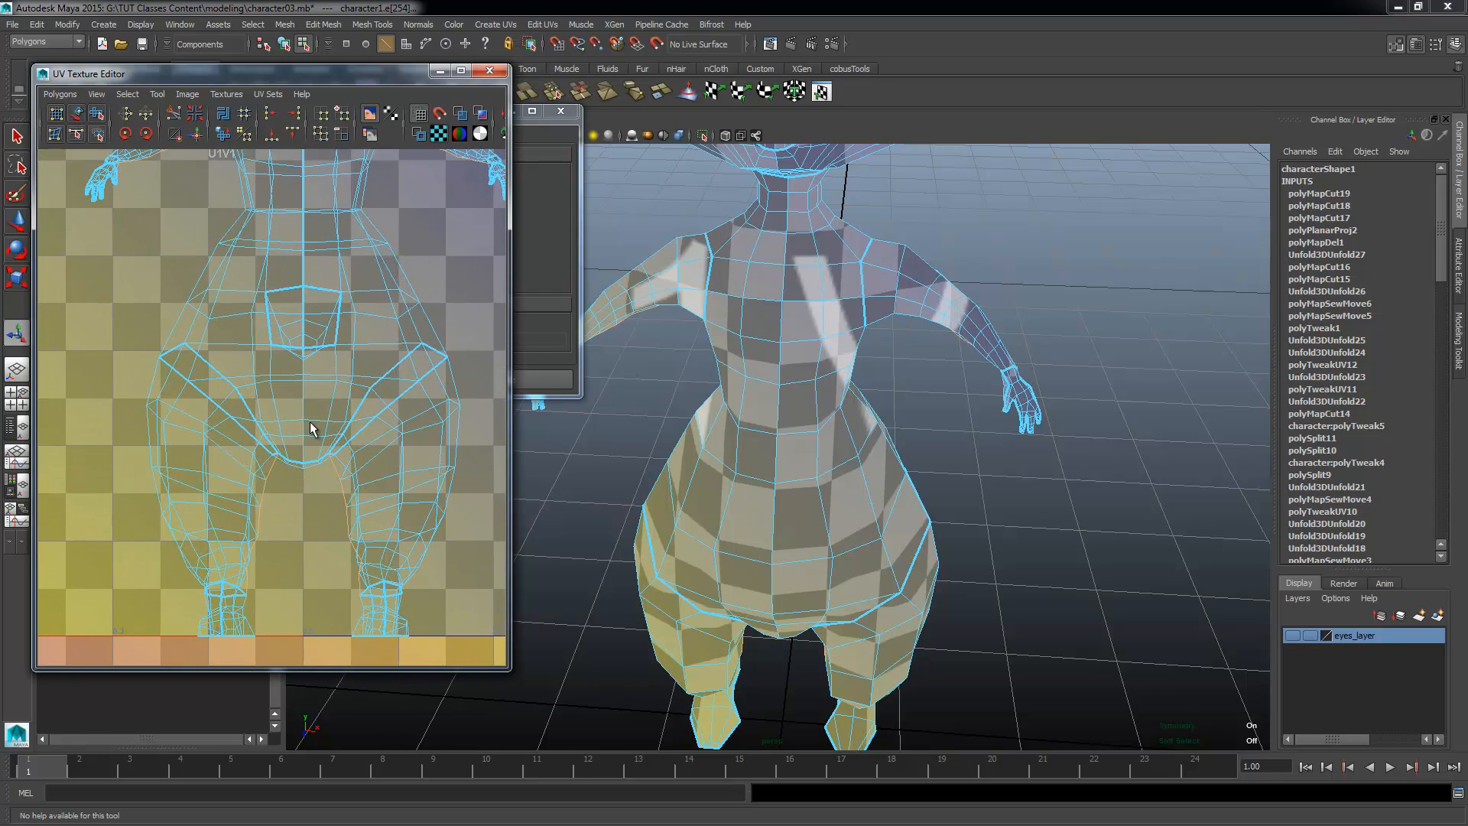
{"action": "middle_click_drag", "start_coordinate": [356, 468], "coordinate": [308, 551], "text": "alt"}
{"action": "right_click_drag", "start_coordinate": [368, 511], "coordinate": [219, 495], "text": "alt"}
{"action": "middle_click_drag", "start_coordinate": [220, 501], "coordinate": [223, 476], "text": "alt"}
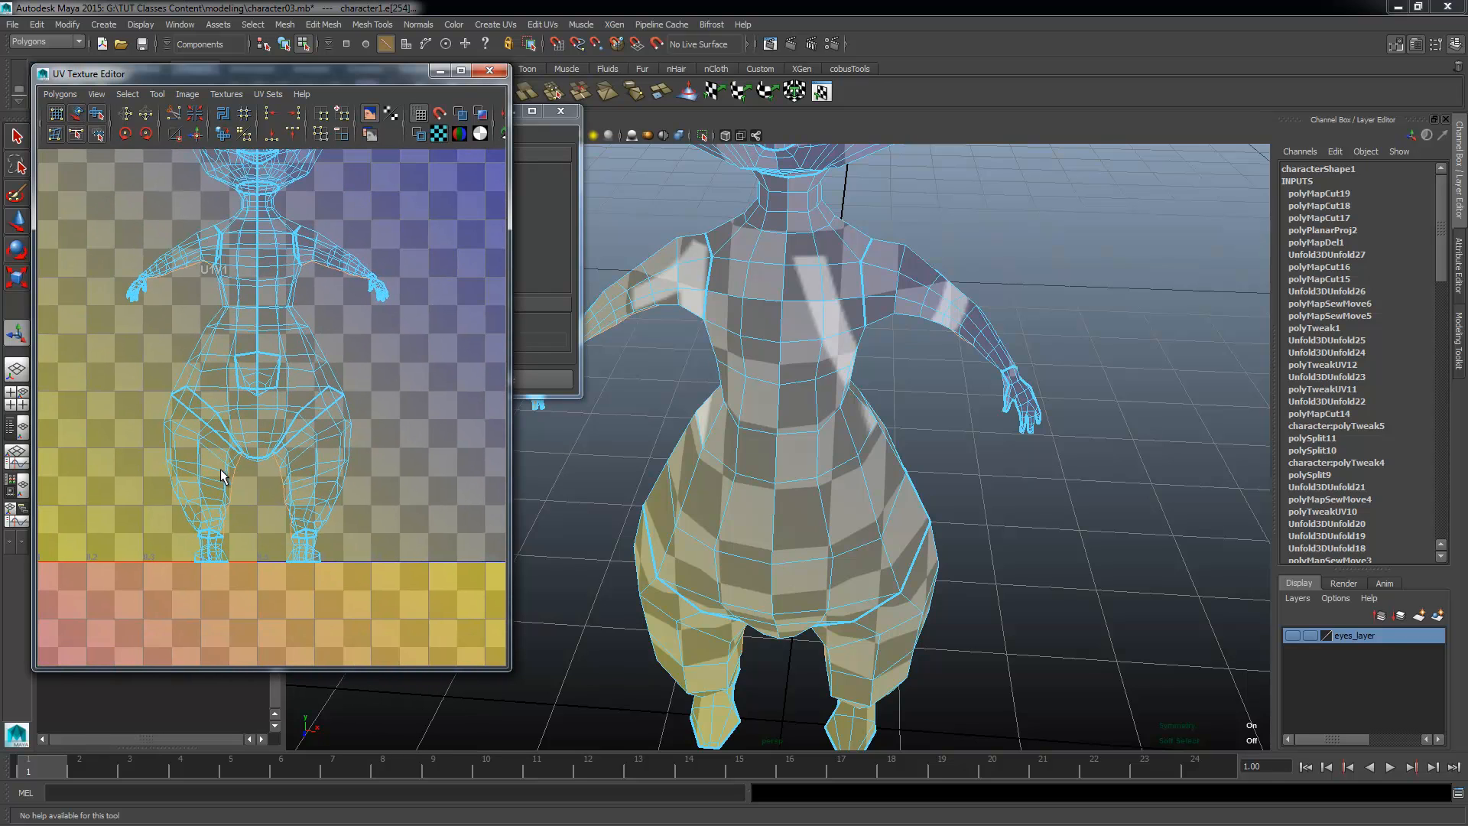
{"action": "right_click_drag", "start_coordinate": [360, 361], "coordinate": [303, 353], "text": "shift"}
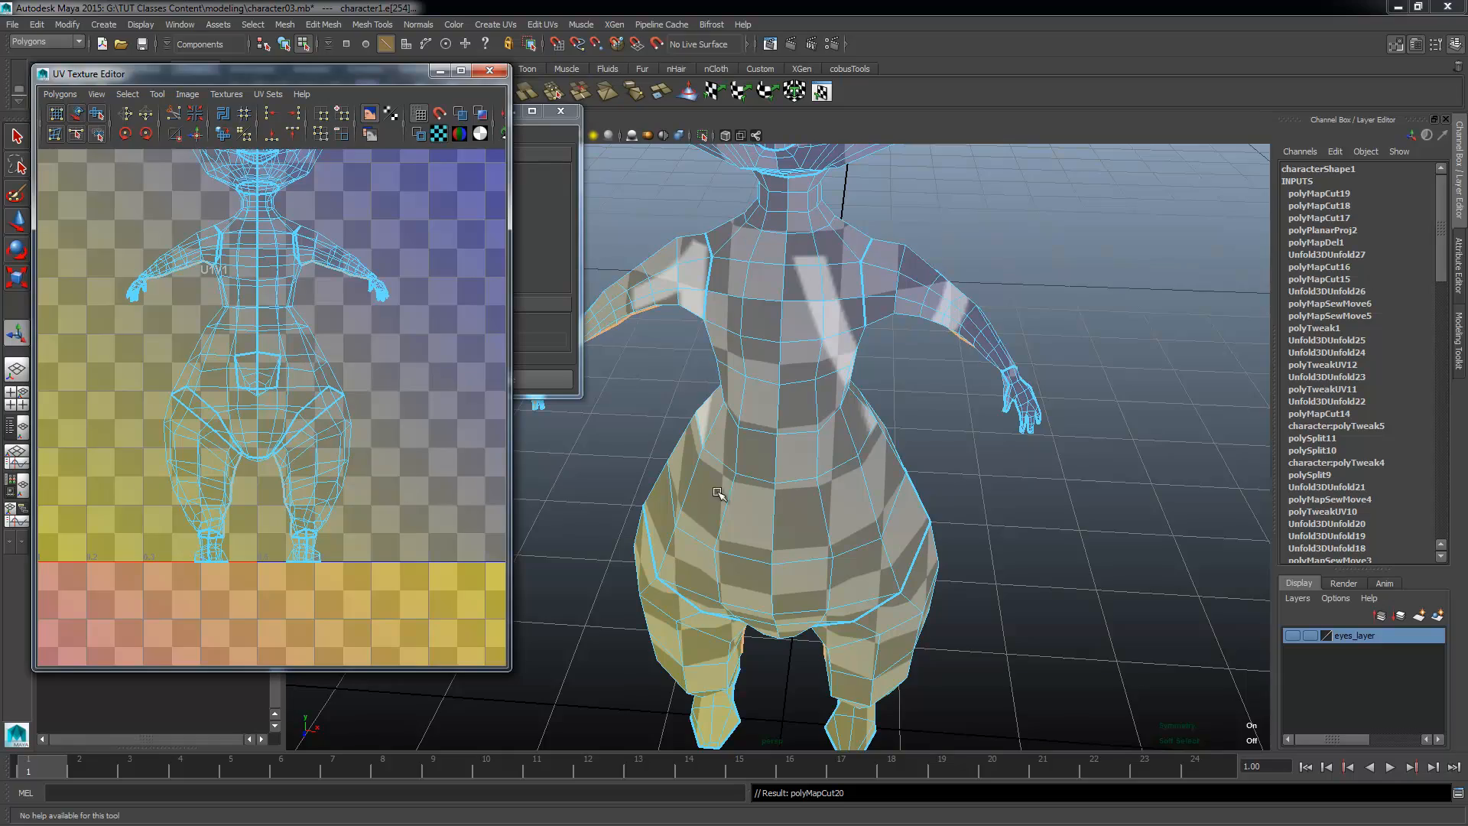
Step: Return to UV selection and select the complete shell of one leg
{"action": "left_click_drag", "start_coordinate": [719, 488], "coordinate": [233, 429], "text": "alt"}
{"action": "right_click_drag", "start_coordinate": [232, 429], "coordinate": [218, 425], "text": "alt"}
{"action": "middle_click_drag", "start_coordinate": [306, 430], "coordinate": [299, 403], "text": "alt"}
{"action": "right_click_drag", "start_coordinate": [304, 403], "coordinate": [374, 383]}
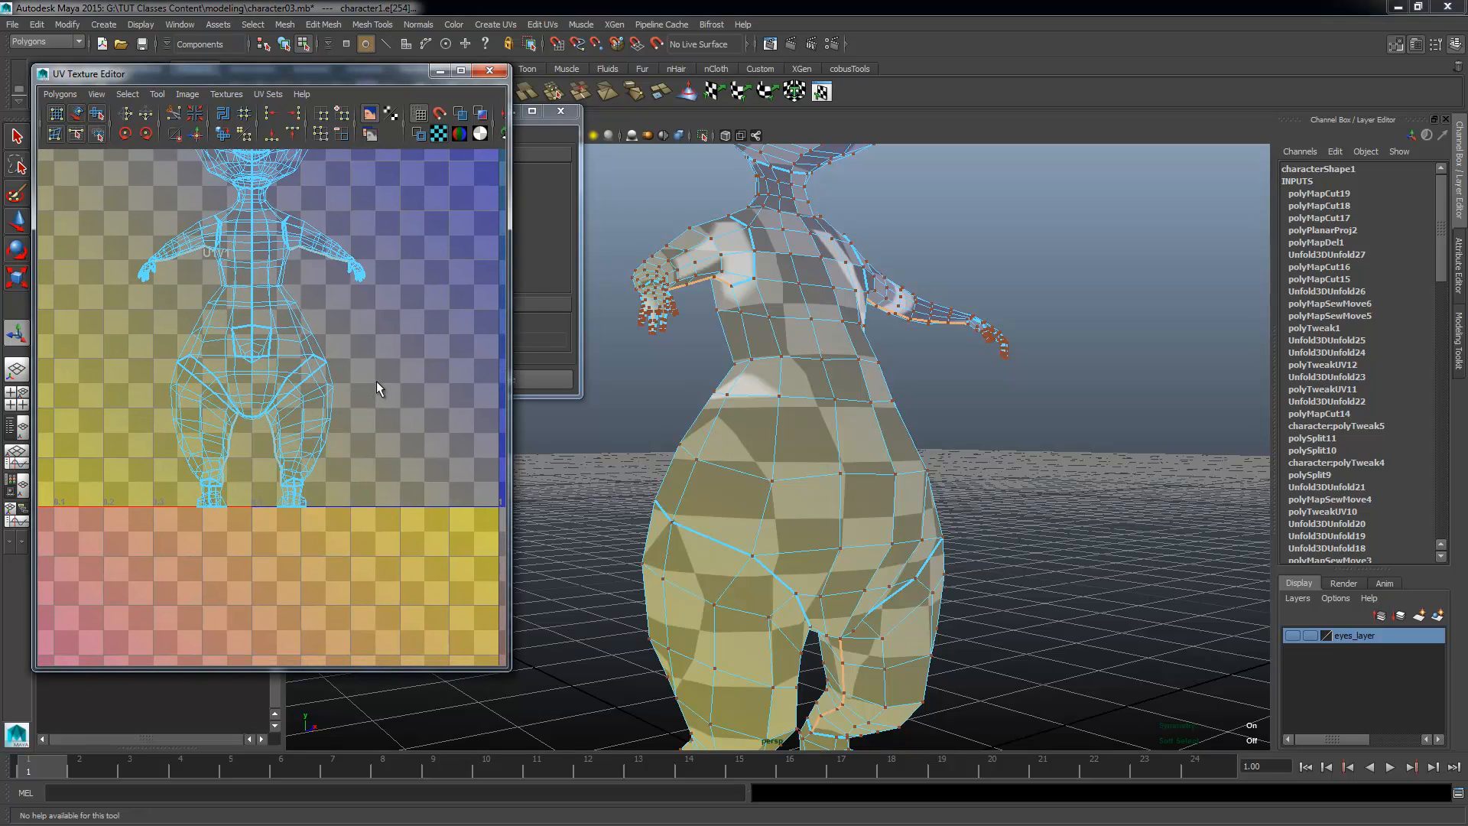
{"action": "left_click", "coordinate": [318, 445]}
{"action": "right_click_drag", "start_coordinate": [318, 446], "coordinate": [353, 408], "text": "ctrl"}
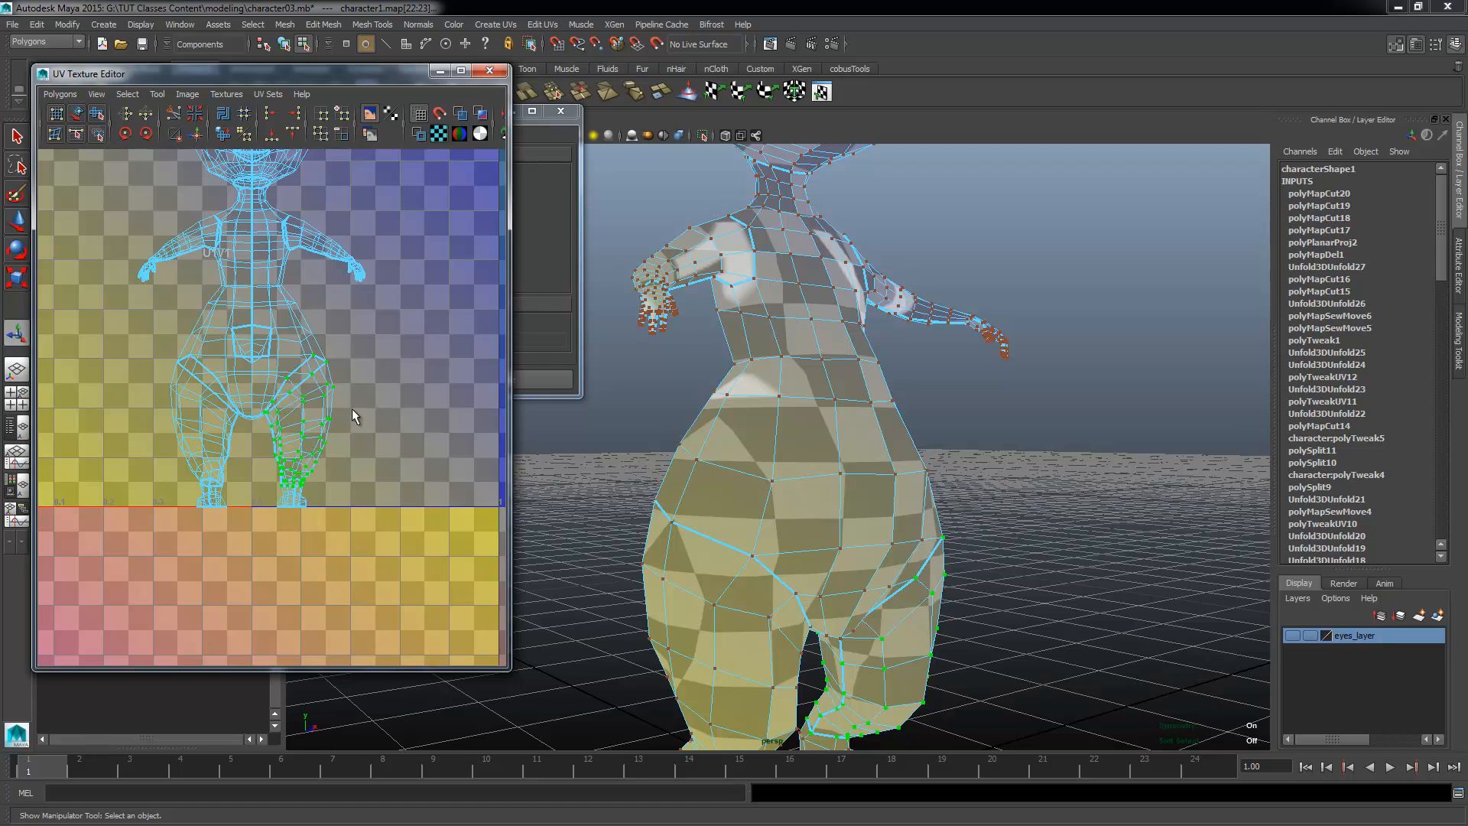
Step: Select UVs on the leg's outer border and continue past the Student Version File notice
{"action": "right_click_drag", "start_coordinate": [378, 475], "coordinate": [436, 429], "text": "alt"}
{"action": "left_click", "coordinate": [397, 402]}
{"action": "left_click_drag", "start_coordinate": [393, 380], "coordinate": [331, 444]}
{"action": "middle_click_drag", "start_coordinate": [329, 512], "coordinate": [385, 405], "text": "alt"}
{"action": "right_click_drag", "start_coordinate": [352, 416], "coordinate": [398, 418]}
{"action": "left_click_drag", "start_coordinate": [424, 356], "coordinate": [402, 388]}
{"action": "left_click_drag", "start_coordinate": [358, 438], "coordinate": [350, 436]}
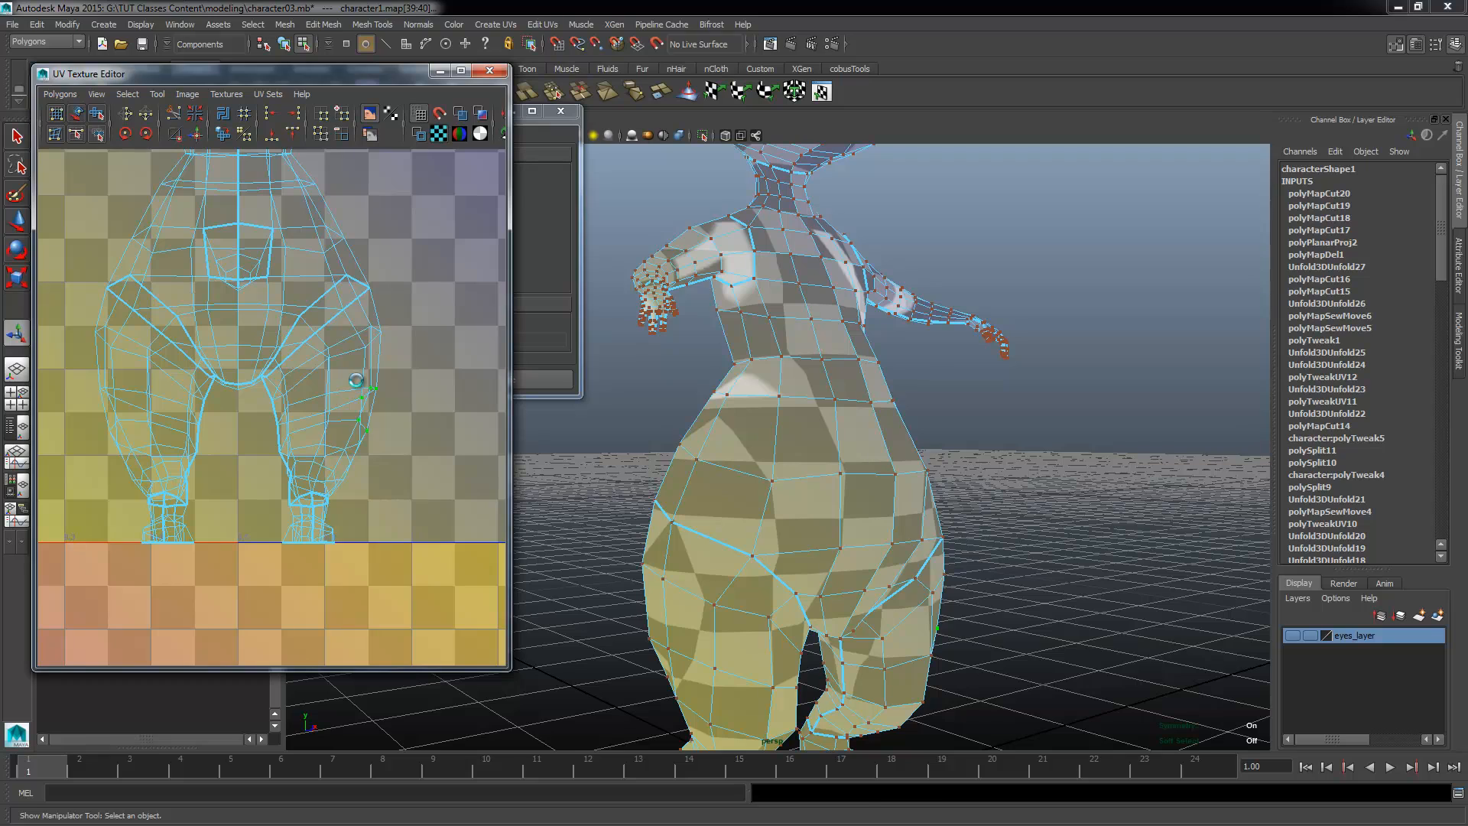
{"action": "right_click_drag", "start_coordinate": [356, 380], "coordinate": [356, 380], "text": "ctrl"}
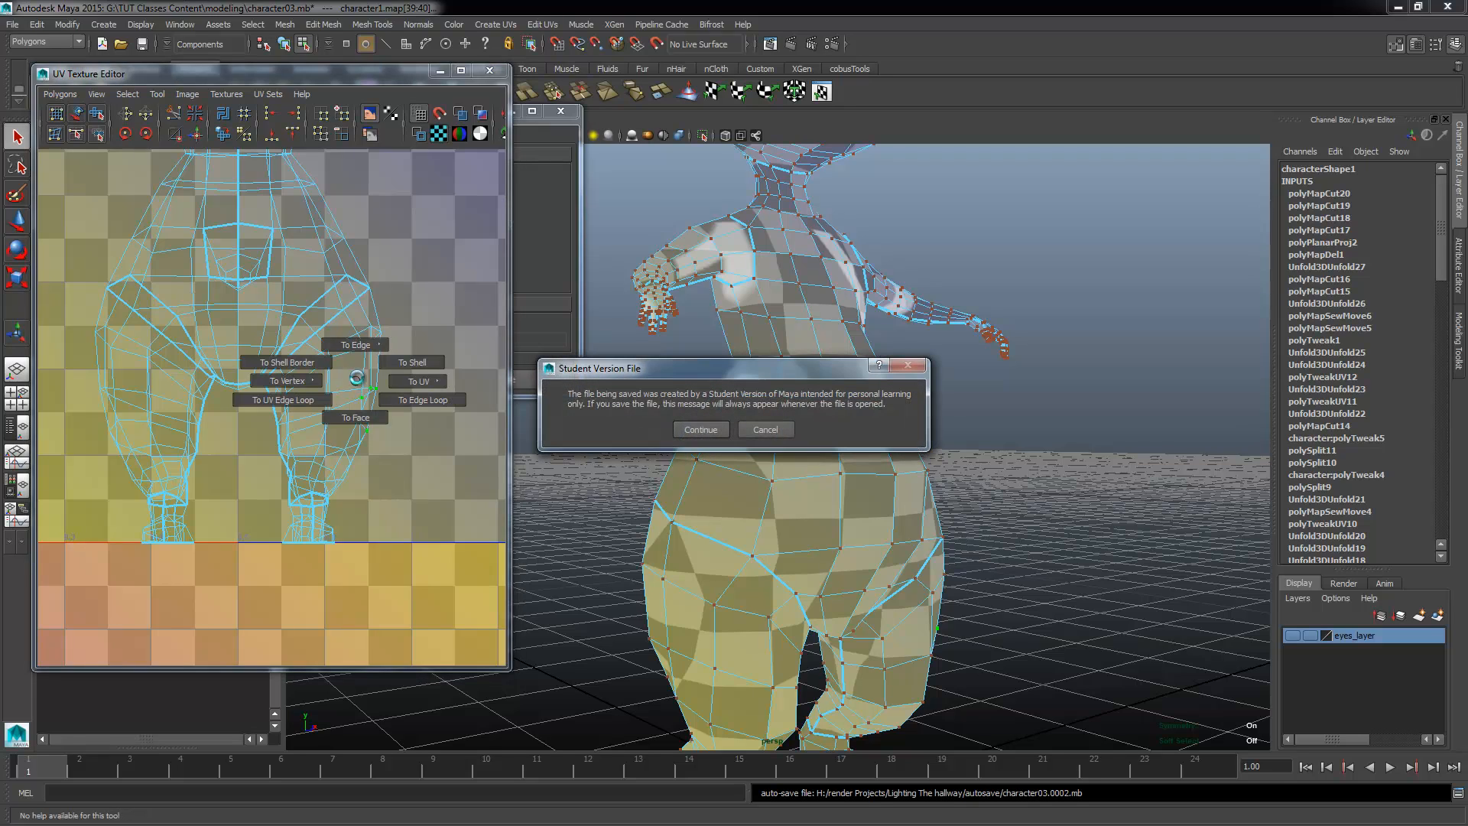
{"action": "mouse_move", "coordinate": [730, 413]}
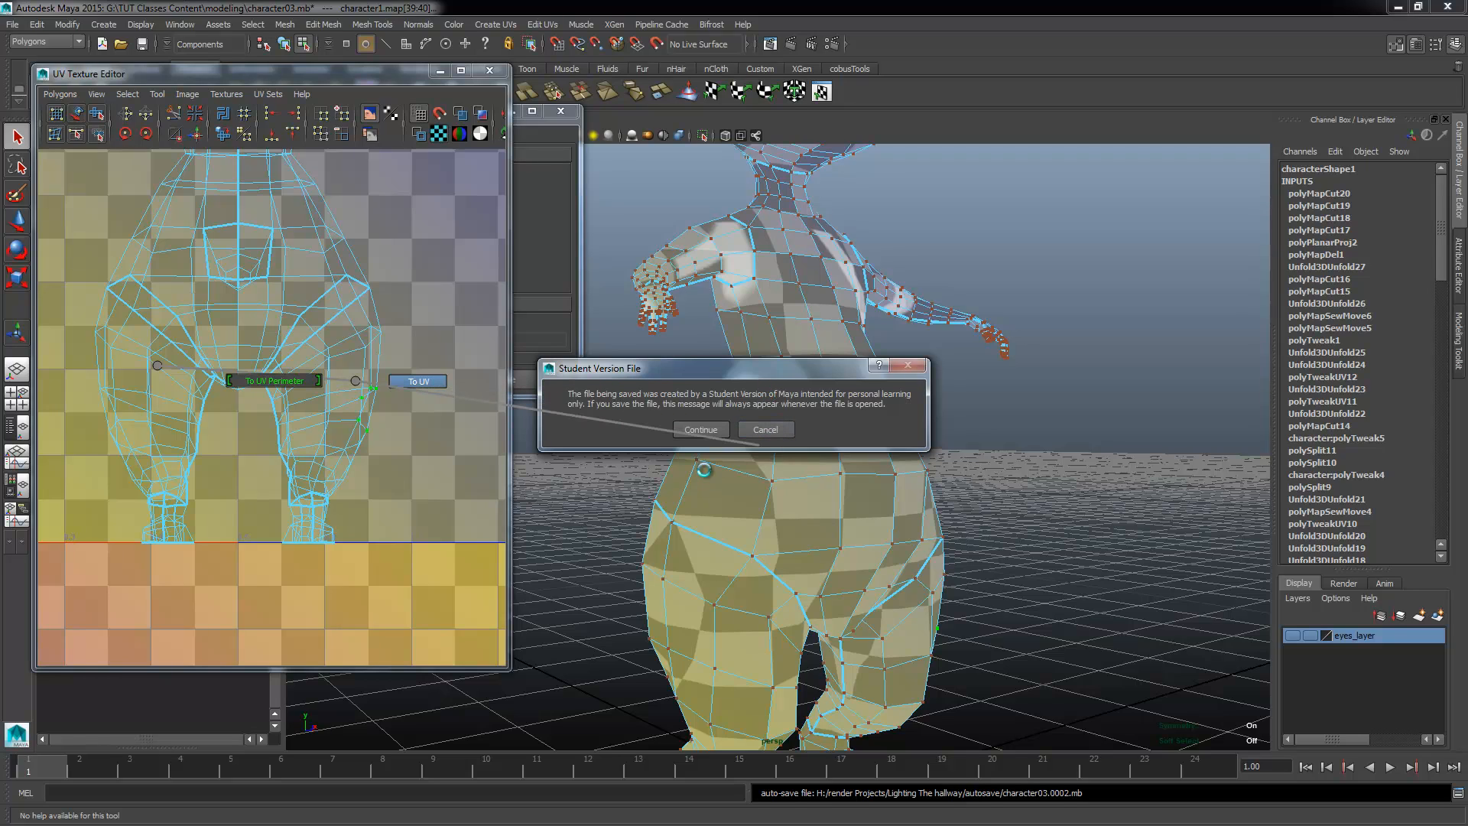
{"action": "key", "text": "Return"}
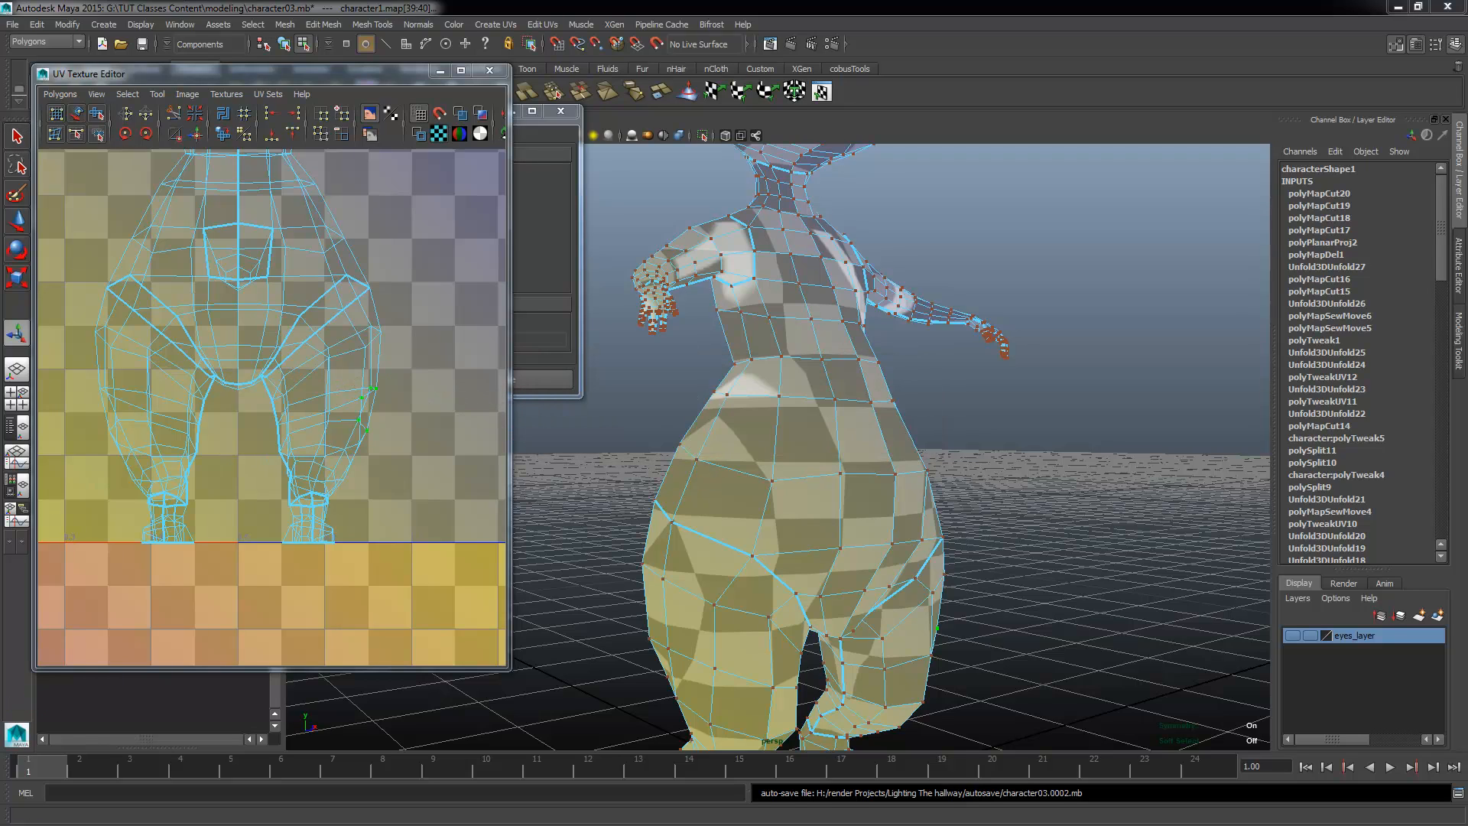
Step: Undo the edge loop conversion and convert the leg's UV selection to its whole shell
{"action": "mouse_move", "coordinate": [364, 406]}
{"action": "right_mouse_down"}
{"action": "mouse_move", "coordinate": [337, 403]}
{"action": "mouse_move", "coordinate": [416, 384]}
{"action": "mouse_move", "coordinate": [357, 404]}
{"action": "mouse_move", "coordinate": [341, 388]}
{"action": "mouse_move", "coordinate": [354, 409]}
{"action": "right_mouse_up"}
{"action": "key", "text": "ctrl+z"}
{"action": "right_click_drag", "start_coordinate": [357, 418], "coordinate": [423, 396], "text": "ctrl"}
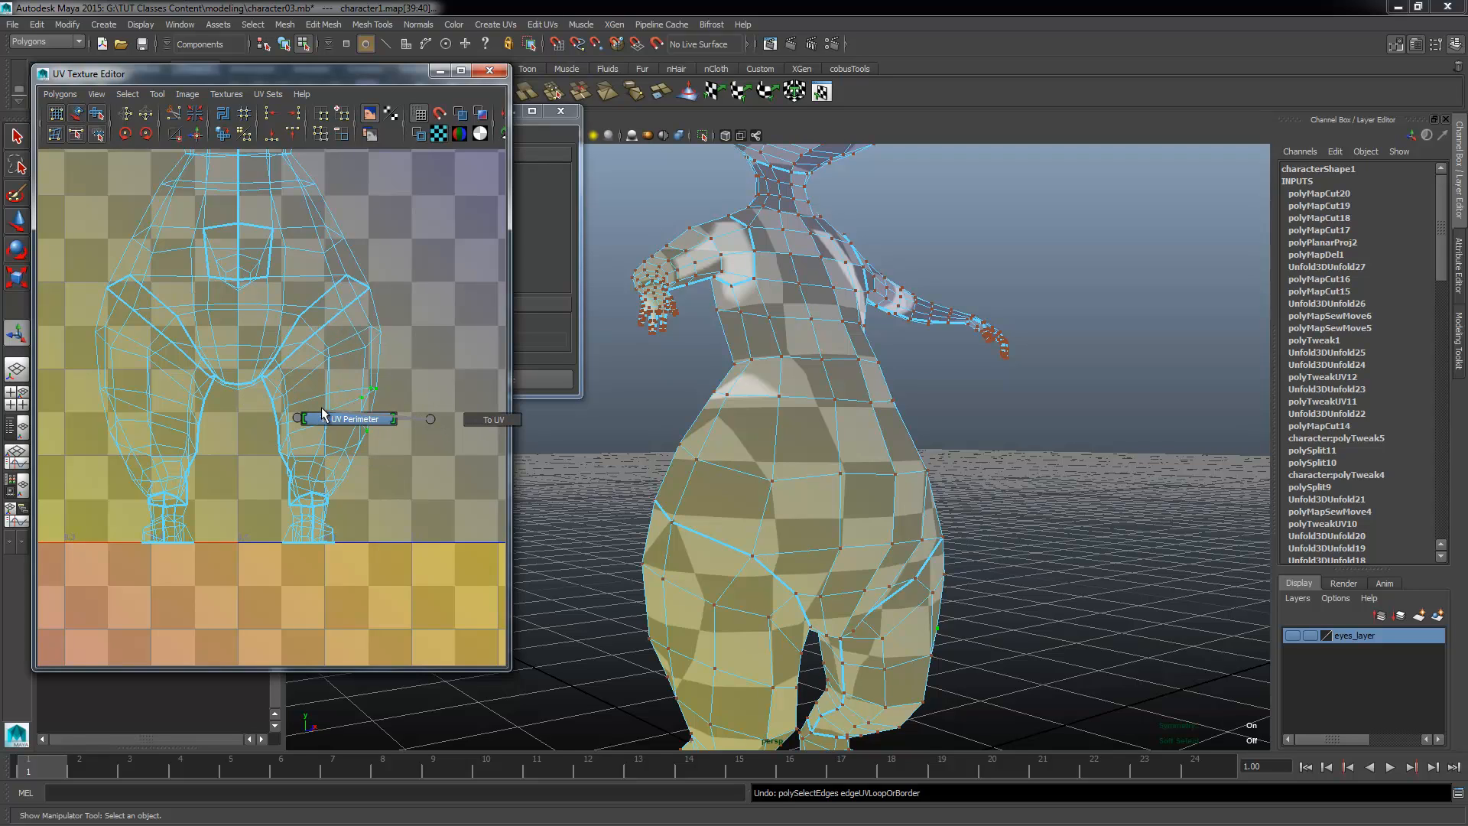
{"action": "right_click_drag", "start_coordinate": [321, 409], "coordinate": [354, 404], "text": "ctrl"}
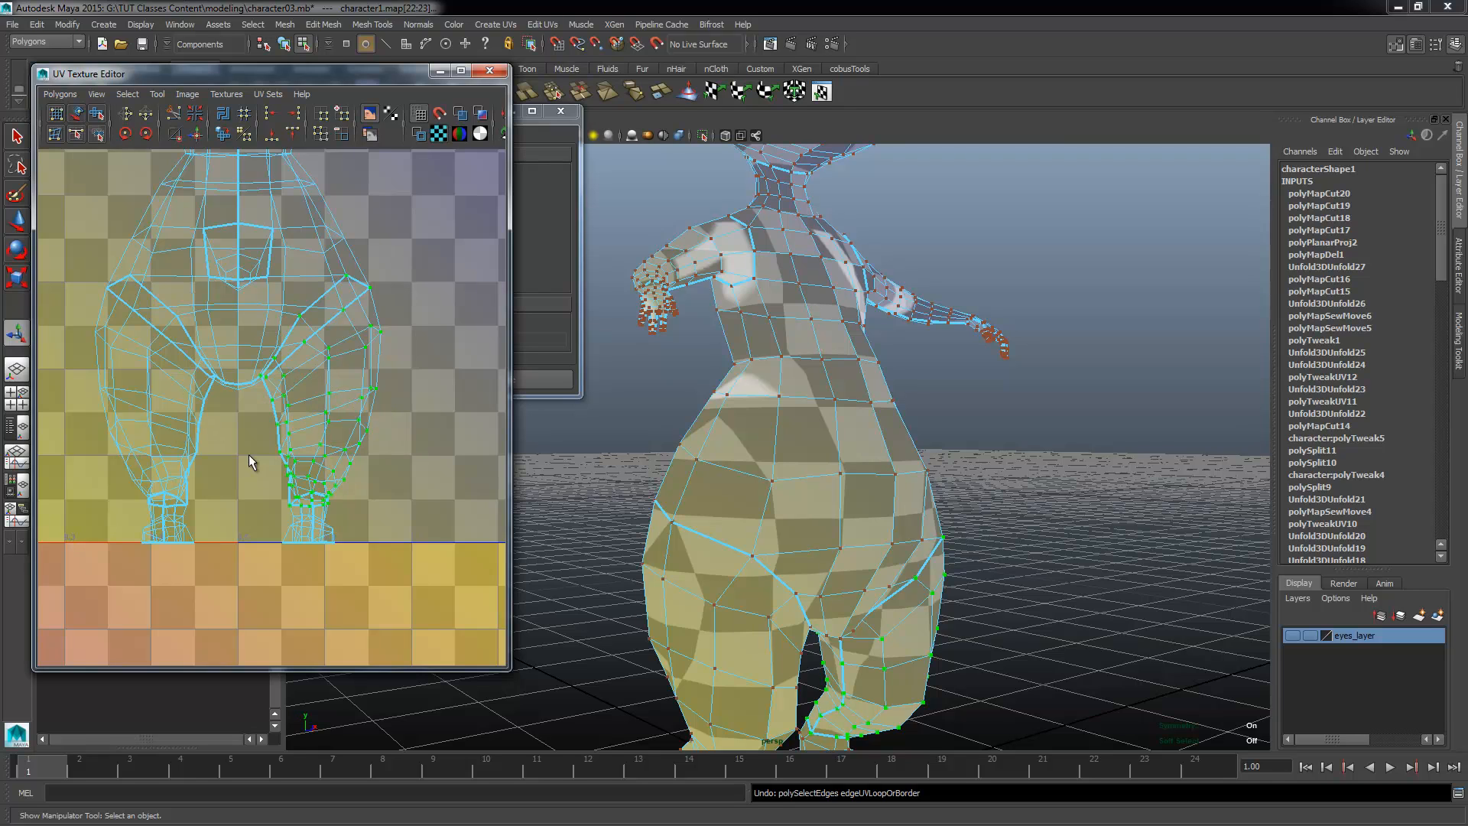
Step: Move the selected leg shell horizontally away from the body into empty UV space
{"action": "right_click_drag", "start_coordinate": [258, 457], "coordinate": [423, 311], "text": "alt"}
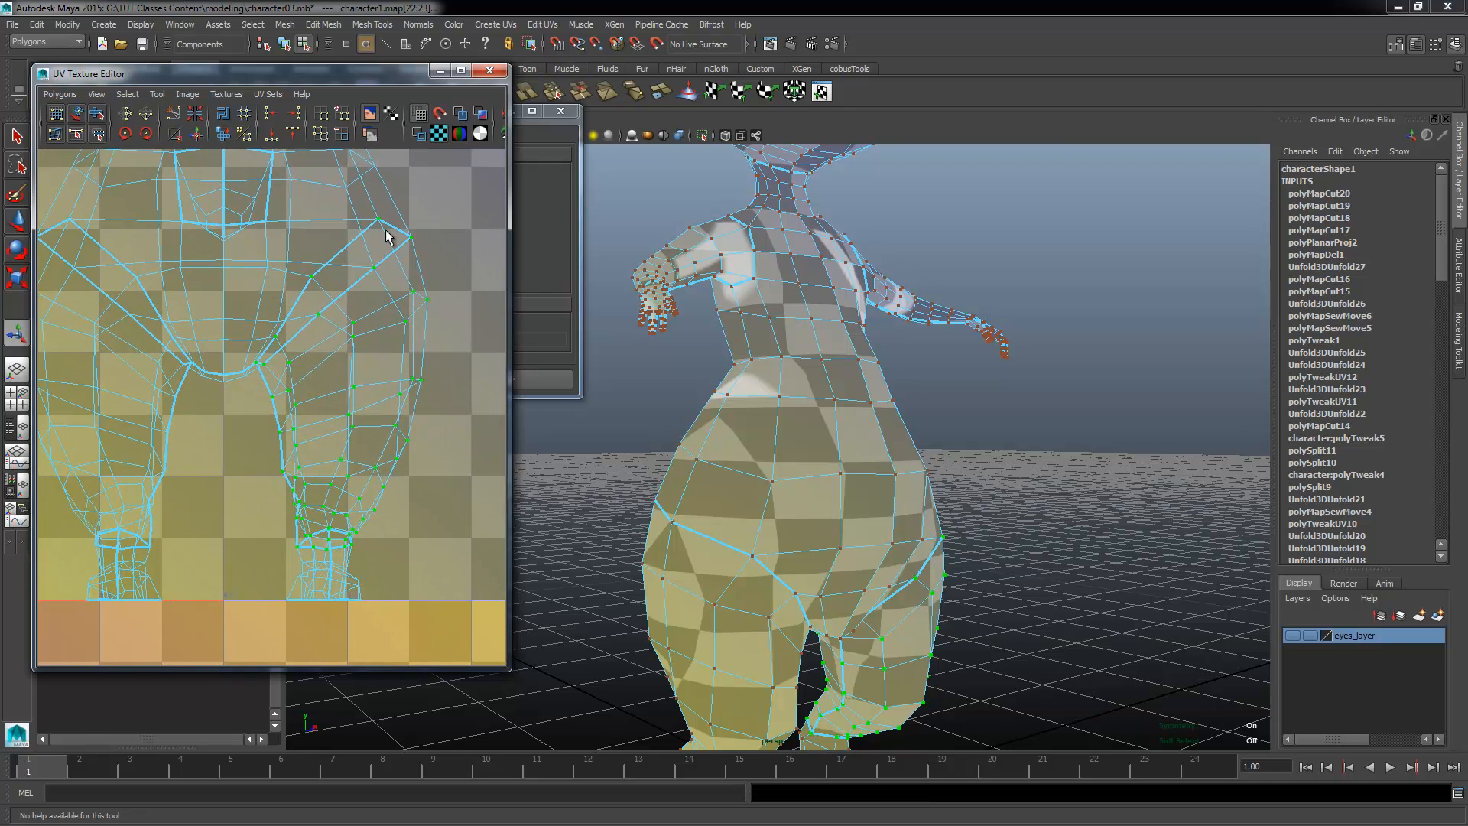
{"action": "right_click_drag", "start_coordinate": [289, 358], "coordinate": [109, 392], "text": "alt"}
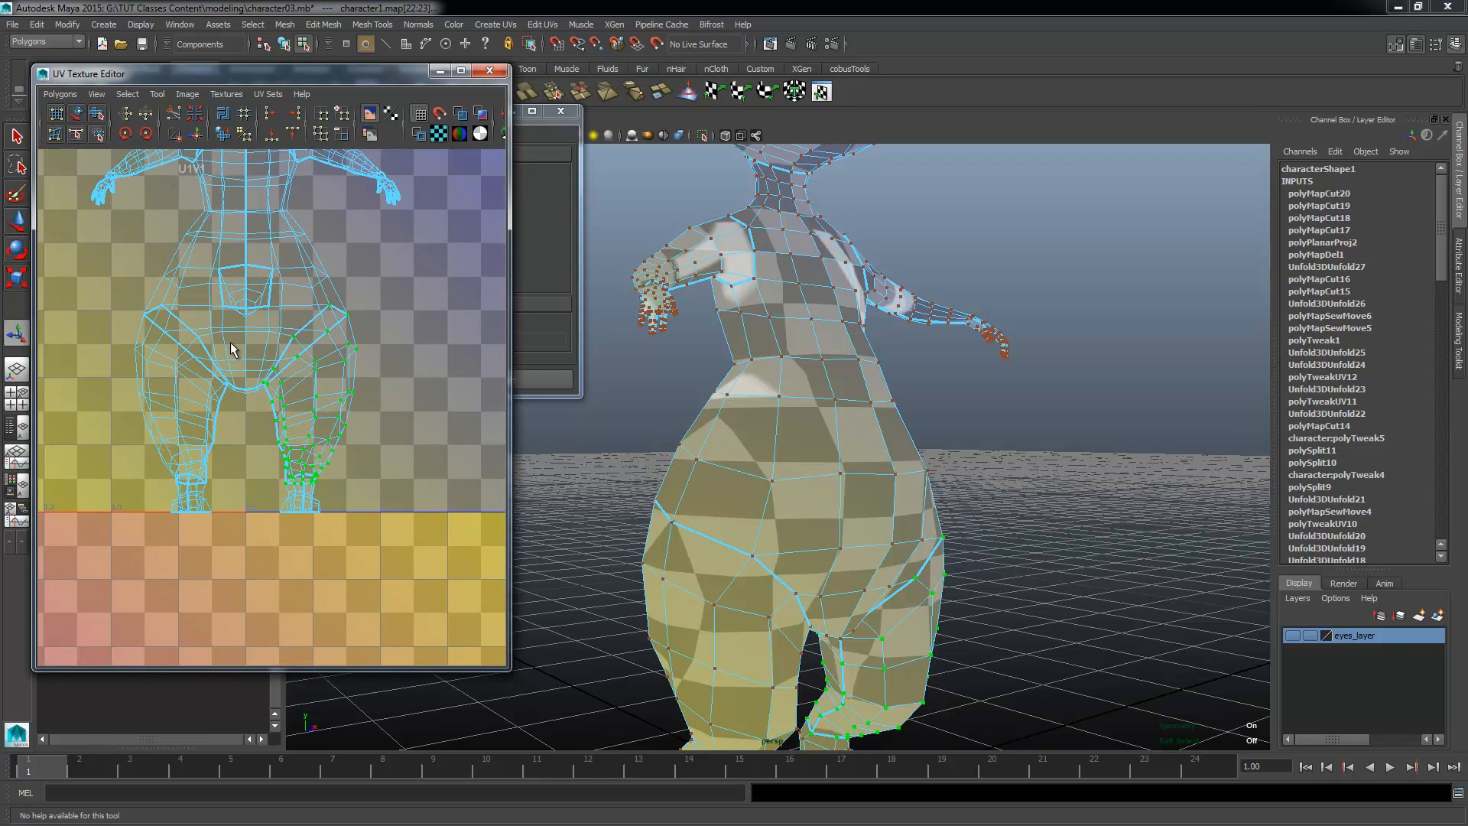
{"action": "right_click_drag", "start_coordinate": [282, 456], "coordinate": [258, 429], "text": "alt"}
{"action": "middle_click_drag", "start_coordinate": [258, 430], "coordinate": [208, 357], "text": "alt"}
{"action": "key", "text": "w"}
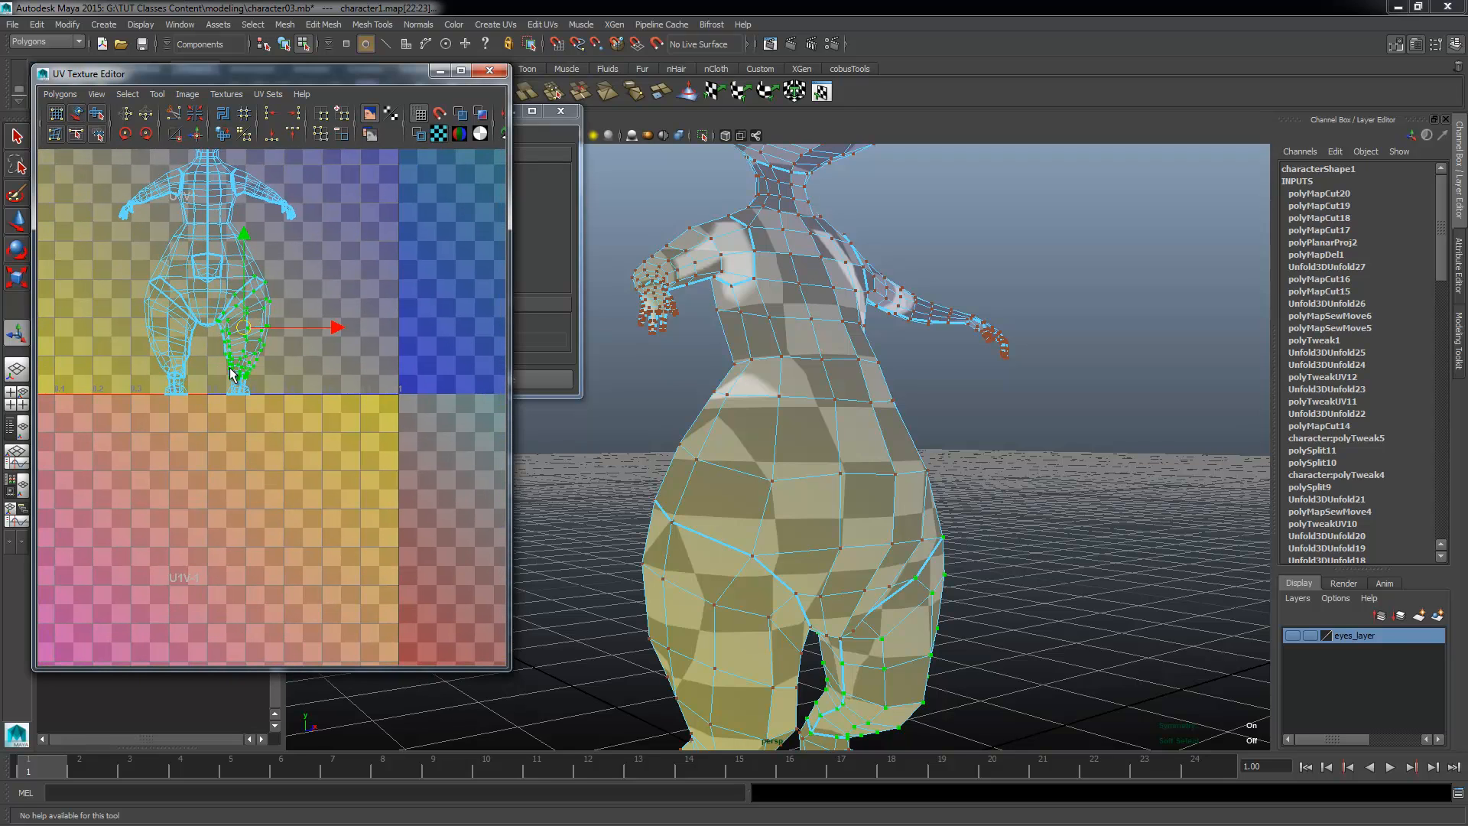
{"action": "left_click_drag", "start_coordinate": [333, 331], "coordinate": [427, 375]}
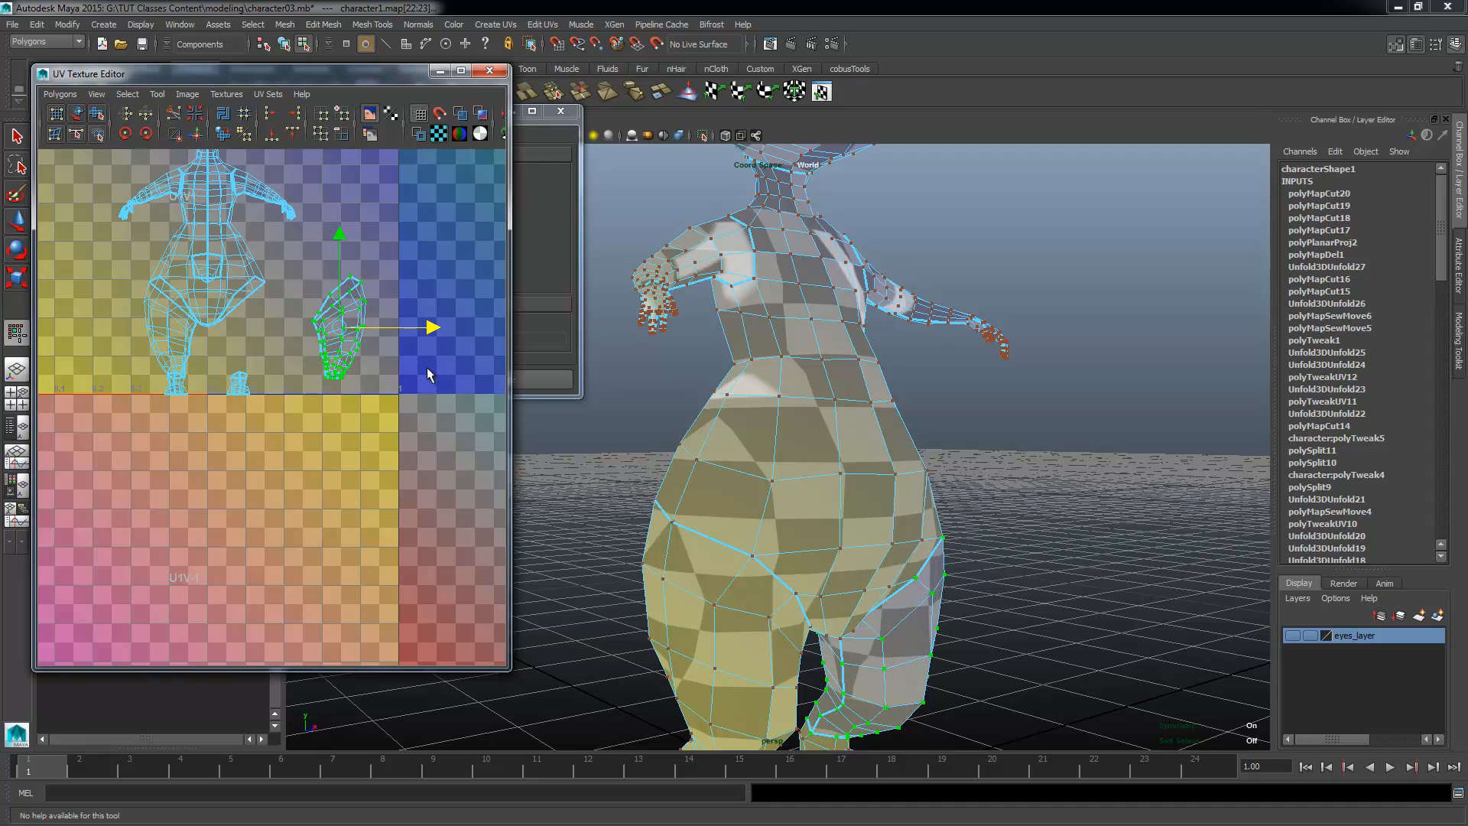
Step: Try to unfold the separated leg shell with Unfold3D
{"action": "right_click", "coordinate": [381, 365]}
{"action": "right_click", "coordinate": [381, 362], "text": "shift"}
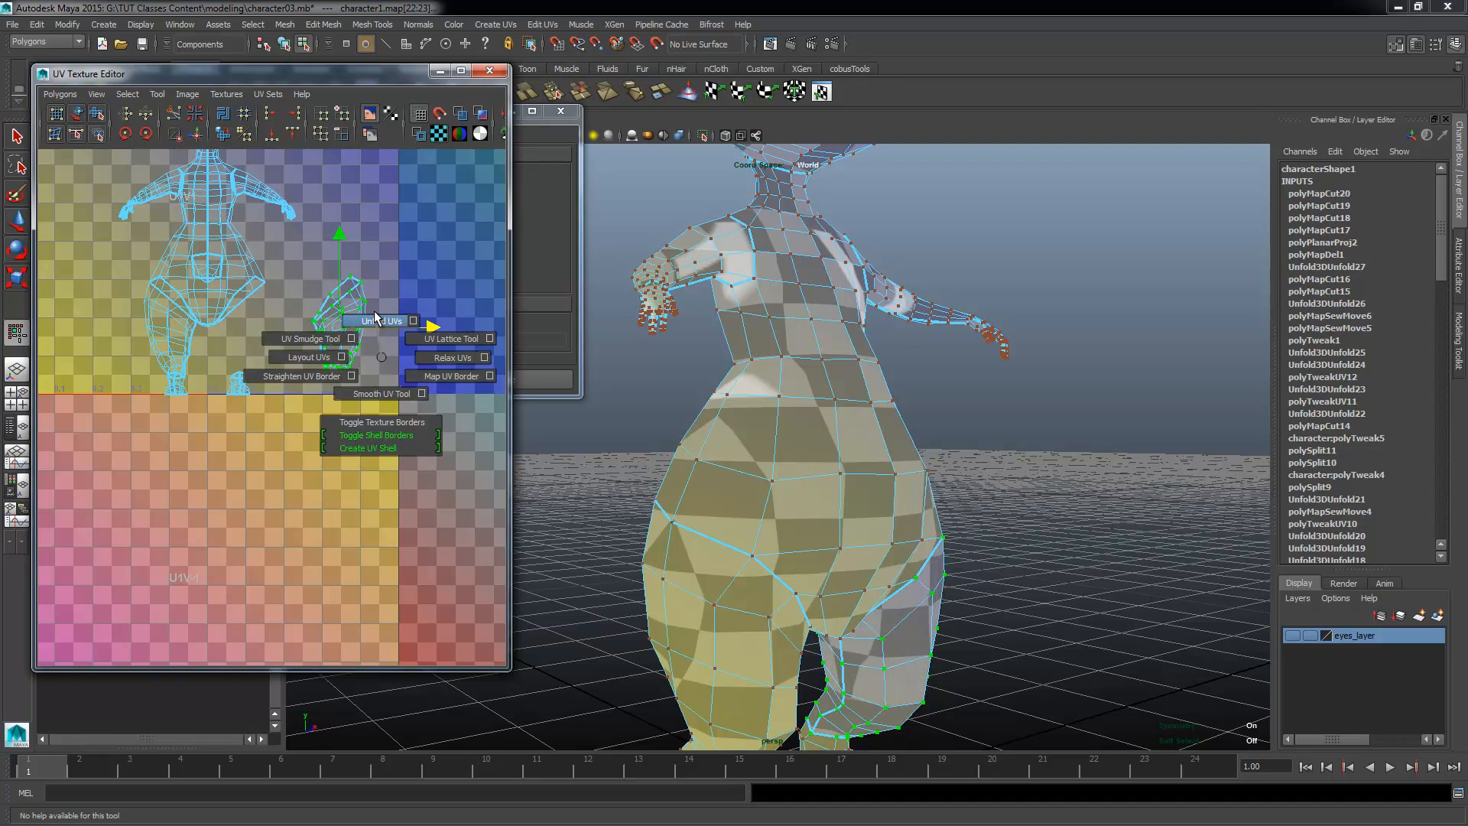
{"action": "left_click", "coordinate": [59, 94]}
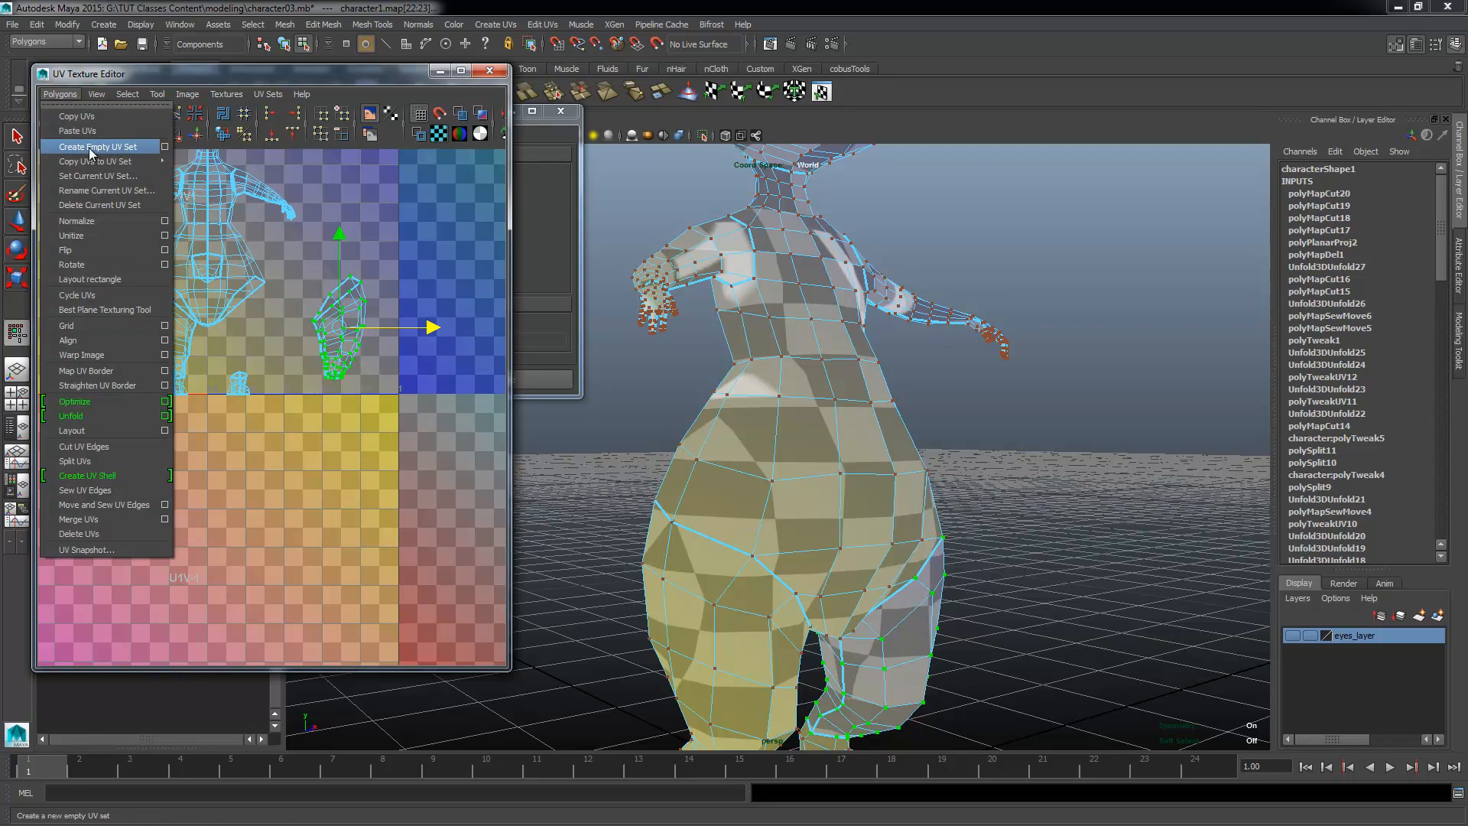
{"action": "left_click", "coordinate": [107, 420]}
{"action": "scroll", "coordinate": [272, 384], "scroll_direction": "up", "scroll_amount": 2}
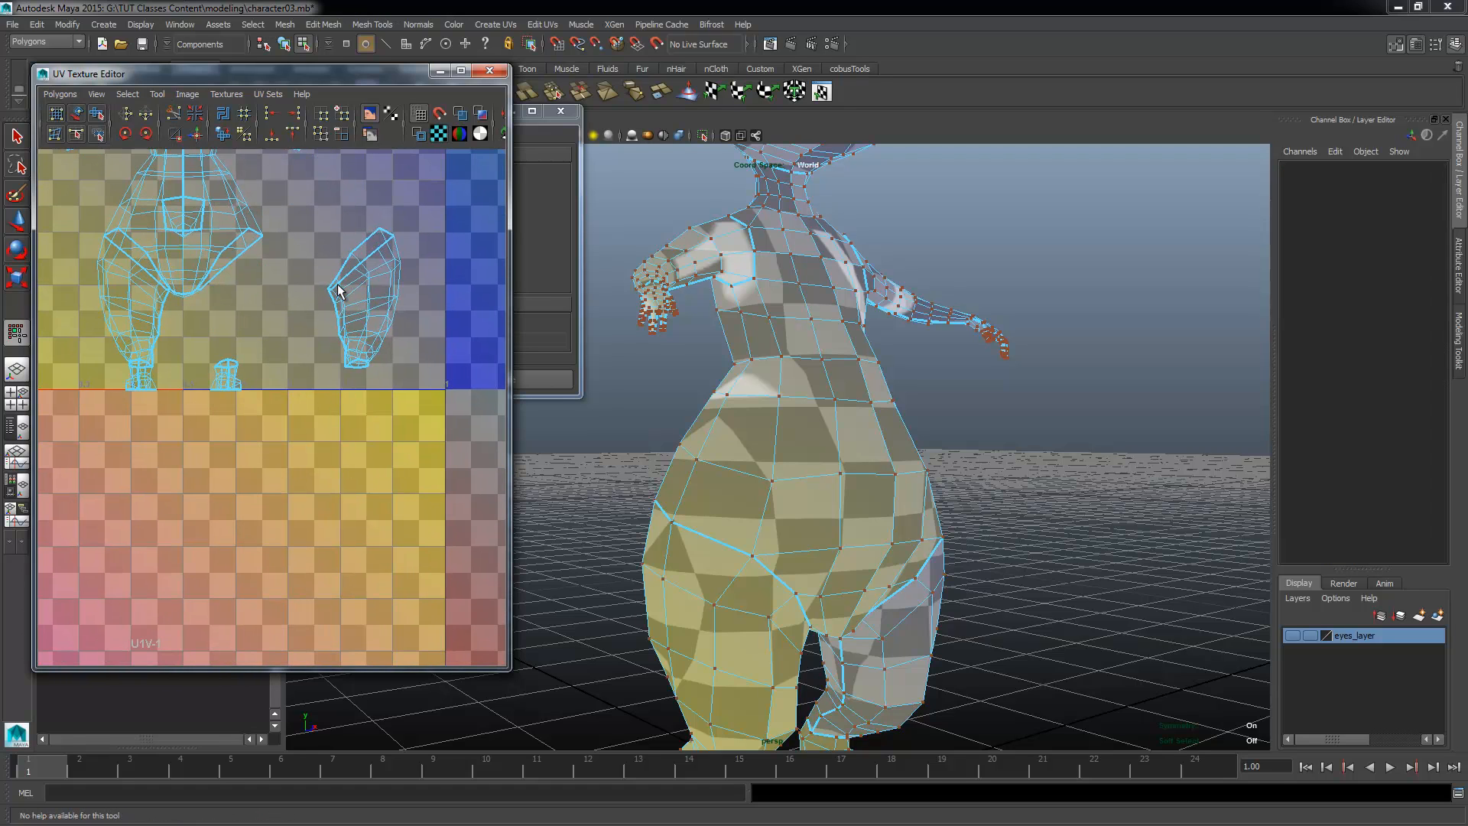
{"action": "left_click_drag", "start_coordinate": [318, 371], "coordinate": [305, 392]}
{"action": "scroll", "coordinate": [419, 385], "scroll_direction": "up", "scroll_amount": 2}
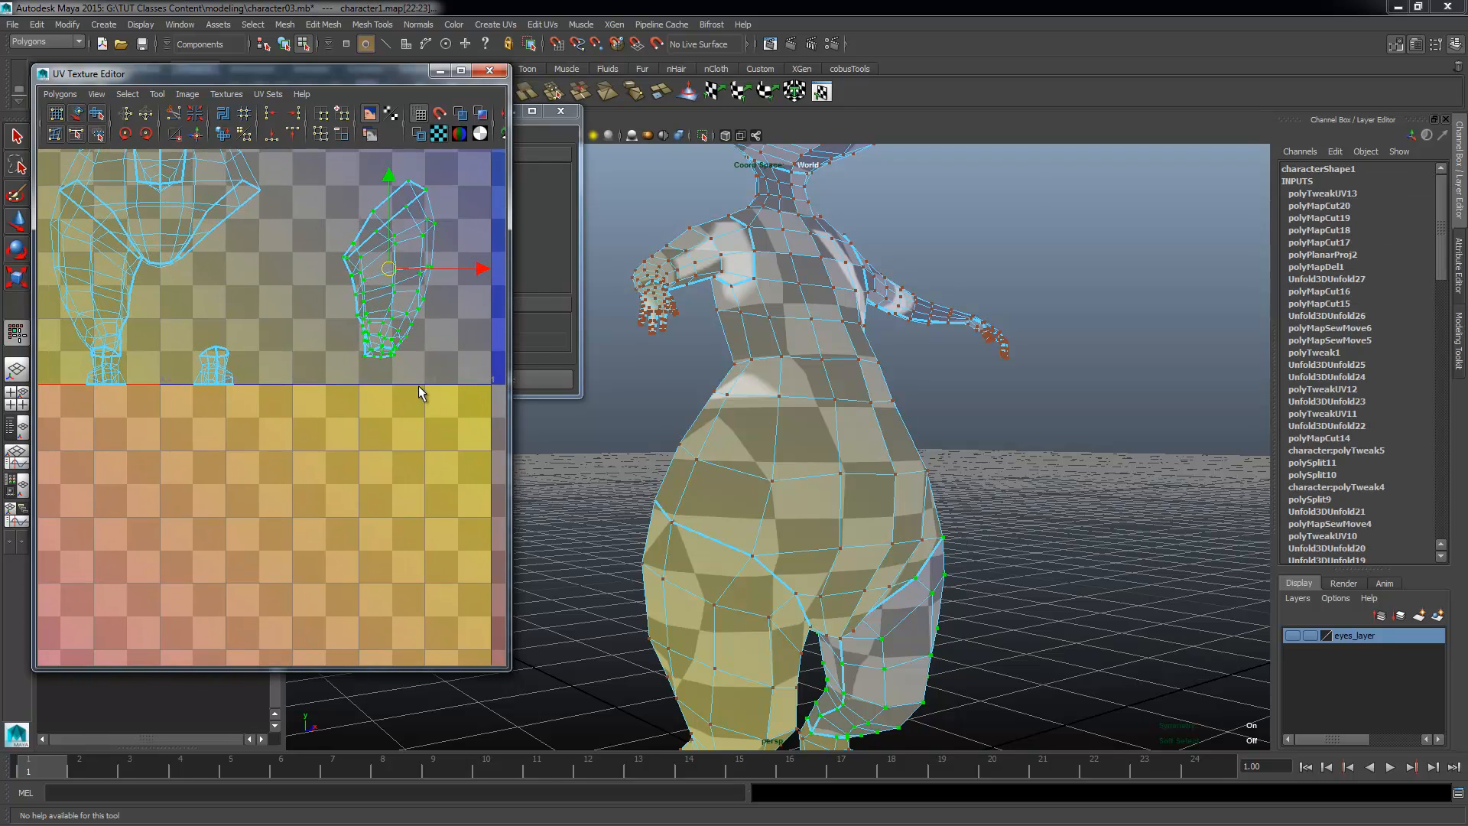
{"action": "middle_click_drag", "start_coordinate": [411, 325], "coordinate": [360, 399], "text": "alt"}
{"action": "right_click_drag", "start_coordinate": [350, 308], "coordinate": [404, 298]}
{"action": "left_click_drag", "start_coordinate": [390, 295], "coordinate": [349, 334]}
{"action": "right_click_drag", "start_coordinate": [344, 361], "coordinate": [391, 302]}
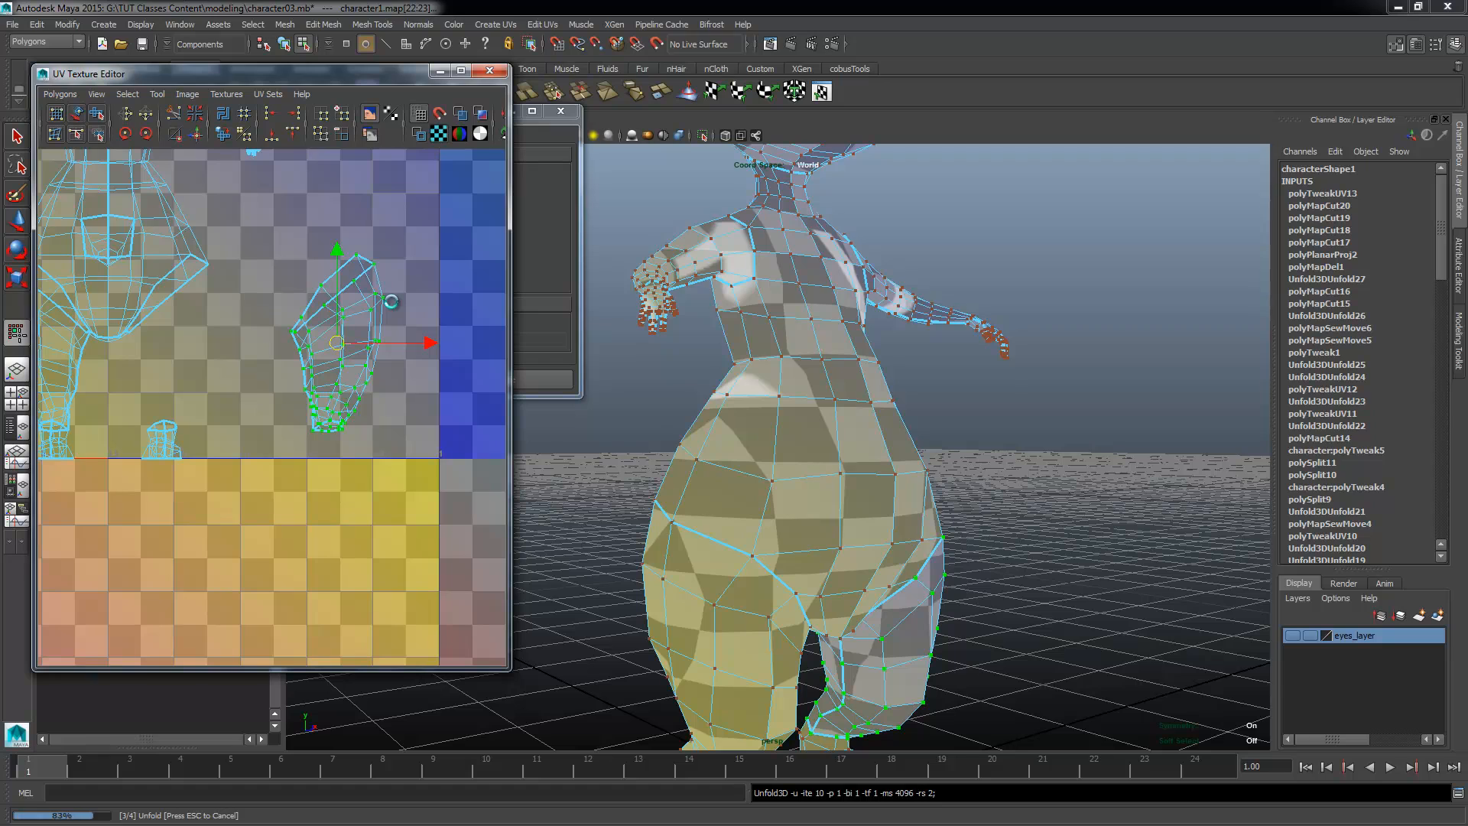
Step: Inspect the unfolded layout and undo the last unfold
{"action": "right_click_drag", "start_coordinate": [411, 391], "coordinate": [192, 350], "text": "alt"}
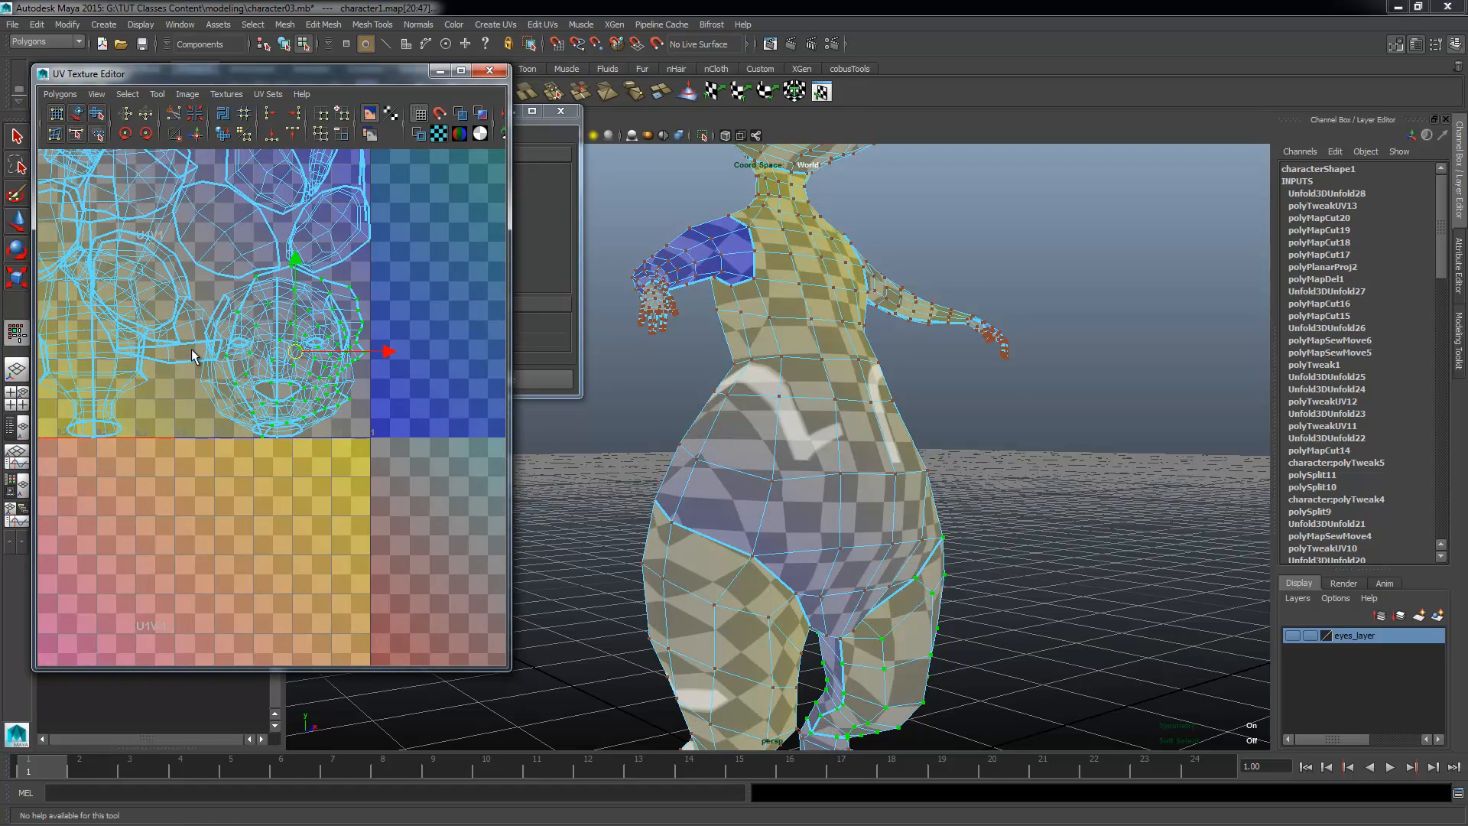
{"action": "middle_click_drag", "start_coordinate": [246, 353], "coordinate": [311, 414], "text": "alt"}
{"action": "right_click_drag", "start_coordinate": [311, 414], "coordinate": [252, 378], "text": "alt"}
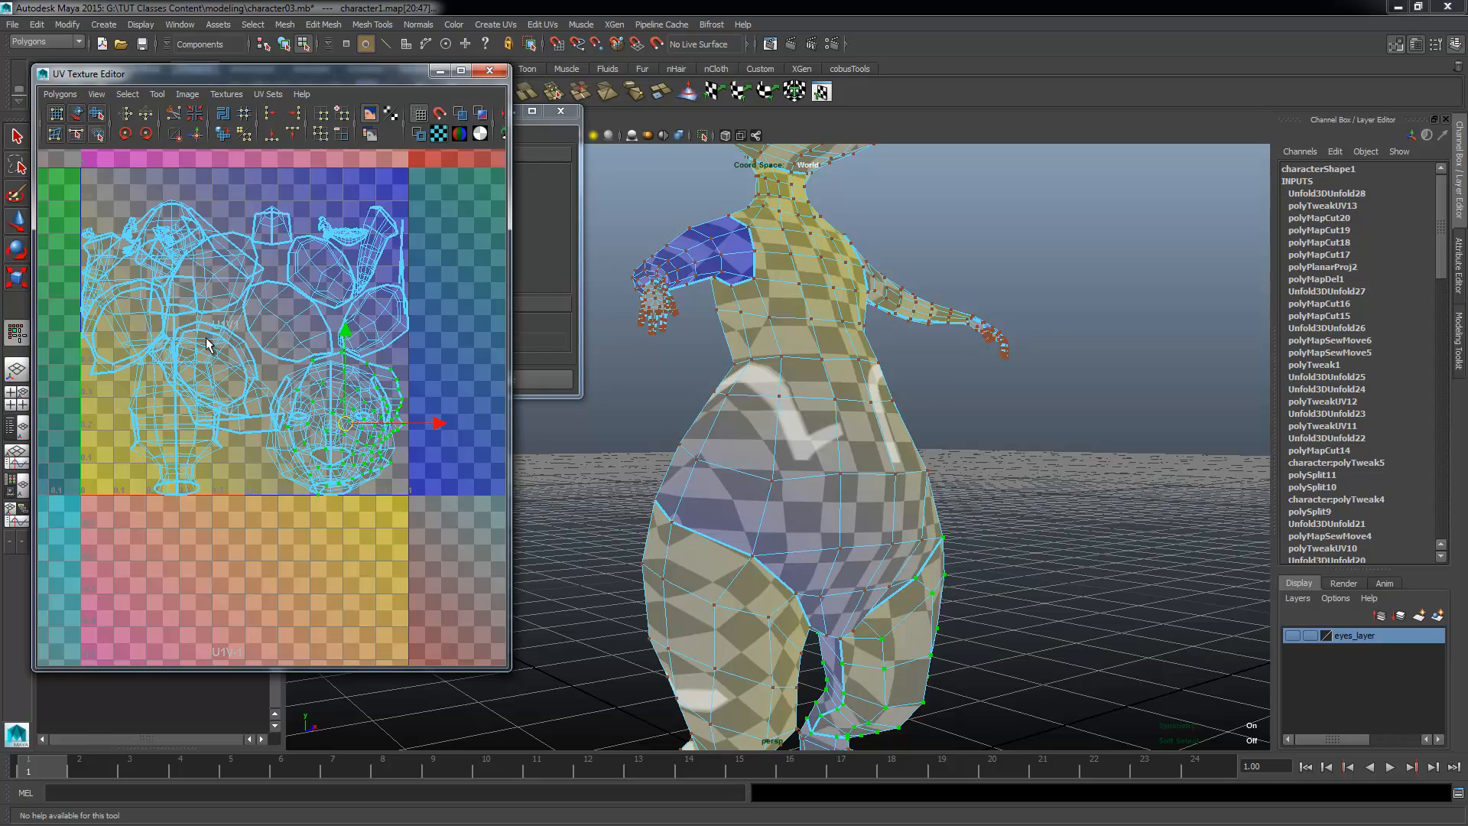
{"action": "key", "text": "ctrl+z"}
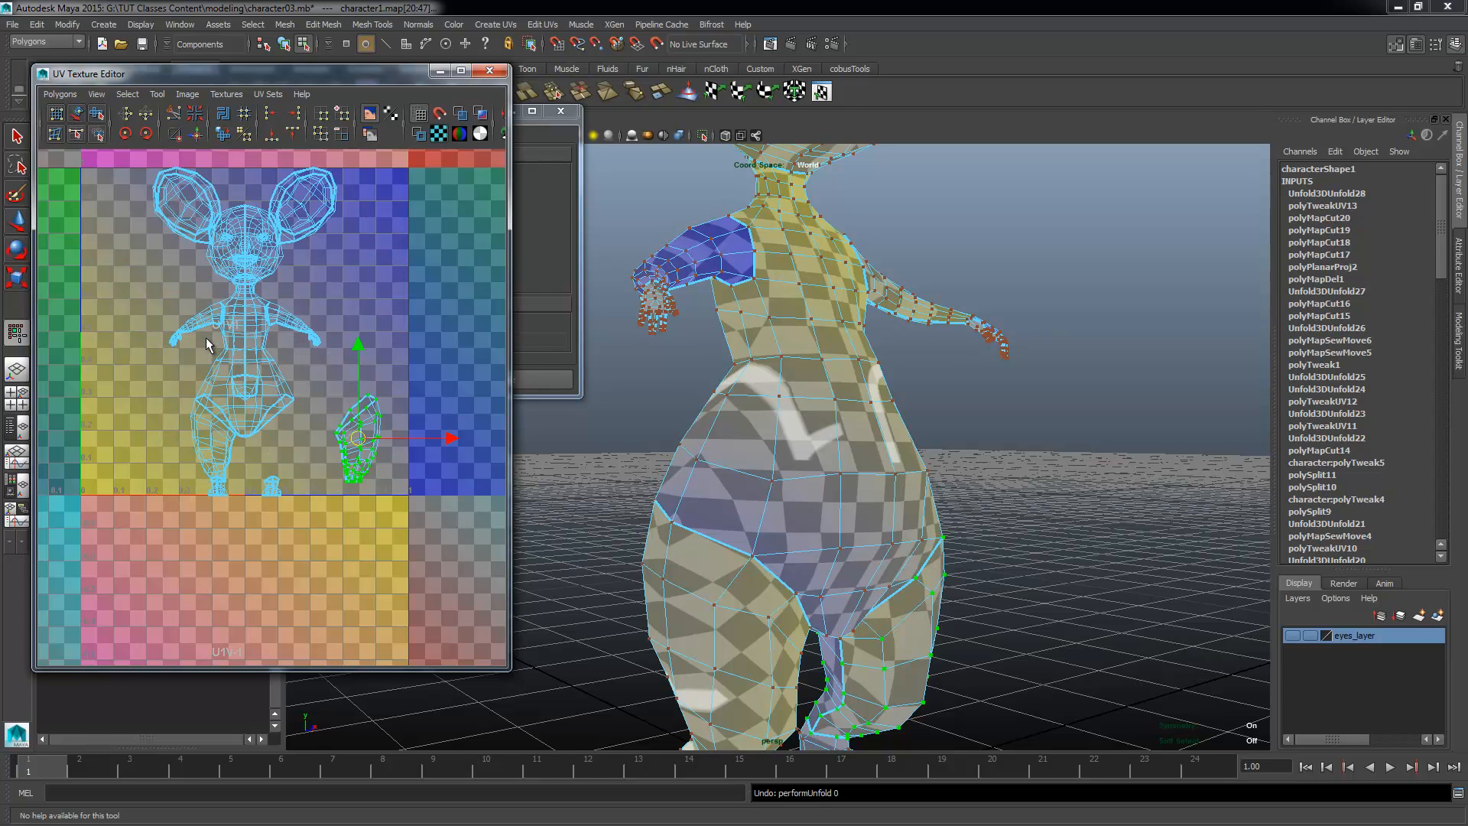
{"action": "right_click_drag", "start_coordinate": [245, 393], "coordinate": [367, 422], "text": "alt"}
{"action": "middle_click_drag", "start_coordinate": [367, 423], "coordinate": [391, 487], "text": "alt"}
{"action": "right_click_drag", "start_coordinate": [391, 487], "coordinate": [216, 442], "text": "alt"}
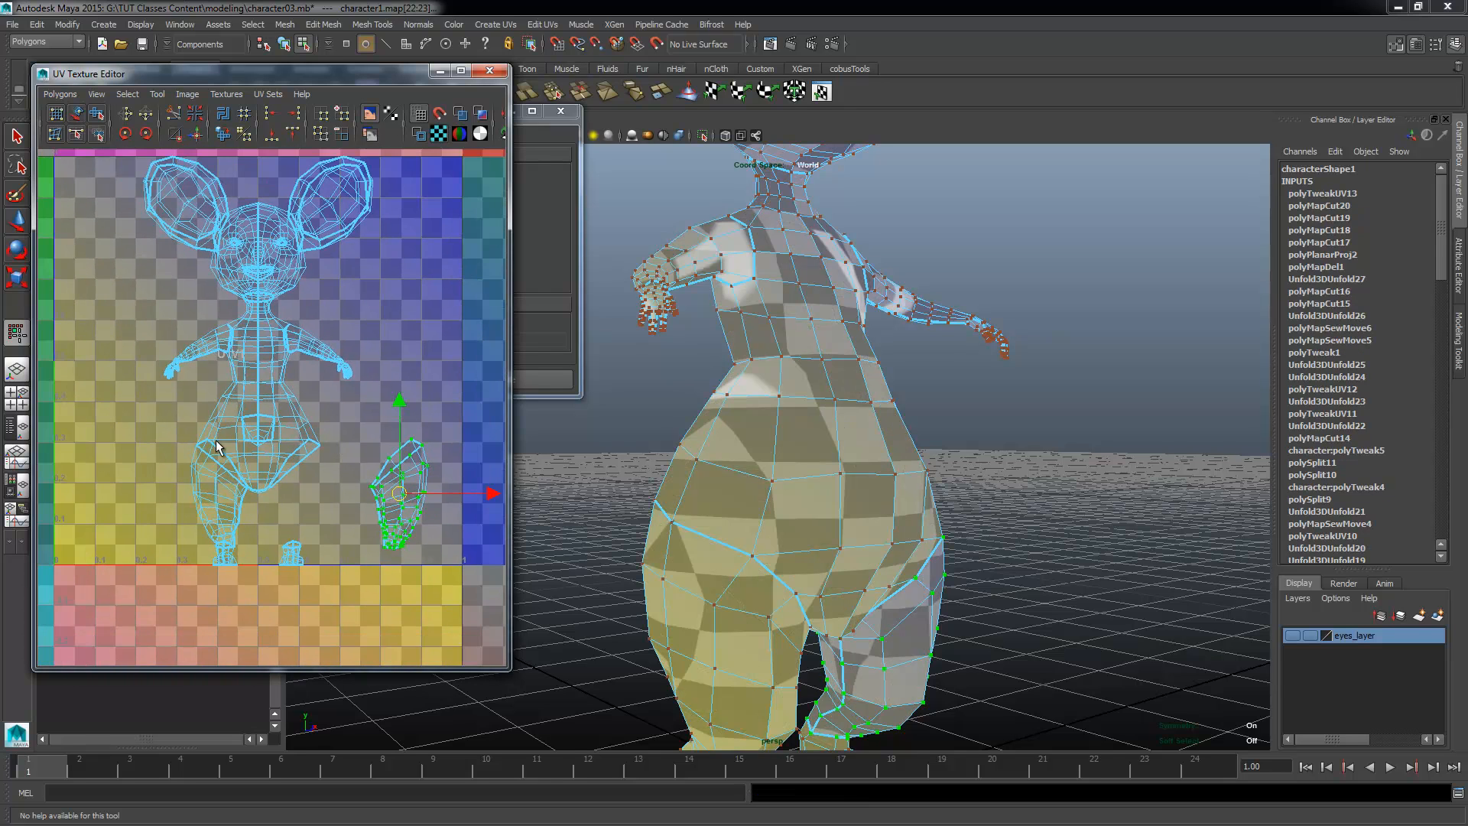
Step: Turn off packing in the Unfold3D options with 10 iterations and unfold the separated leg shell
{"action": "middle_click_drag", "start_coordinate": [406, 499], "coordinate": [397, 460], "text": "alt"}
{"action": "right_click_drag", "start_coordinate": [301, 431], "coordinate": [333, 384], "text": "shift"}
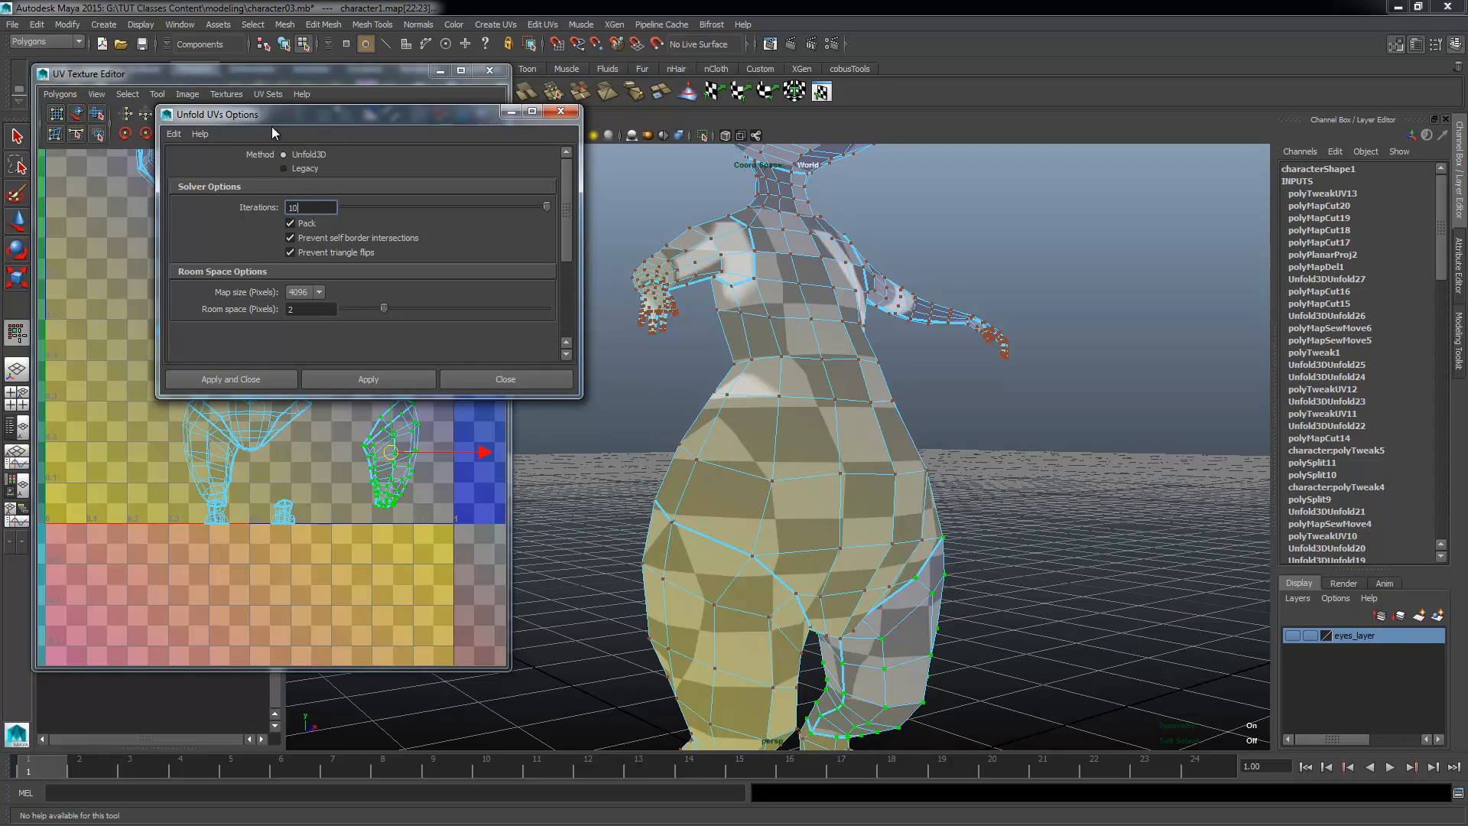
{"action": "left_click_drag", "start_coordinate": [290, 120], "coordinate": [323, 84]}
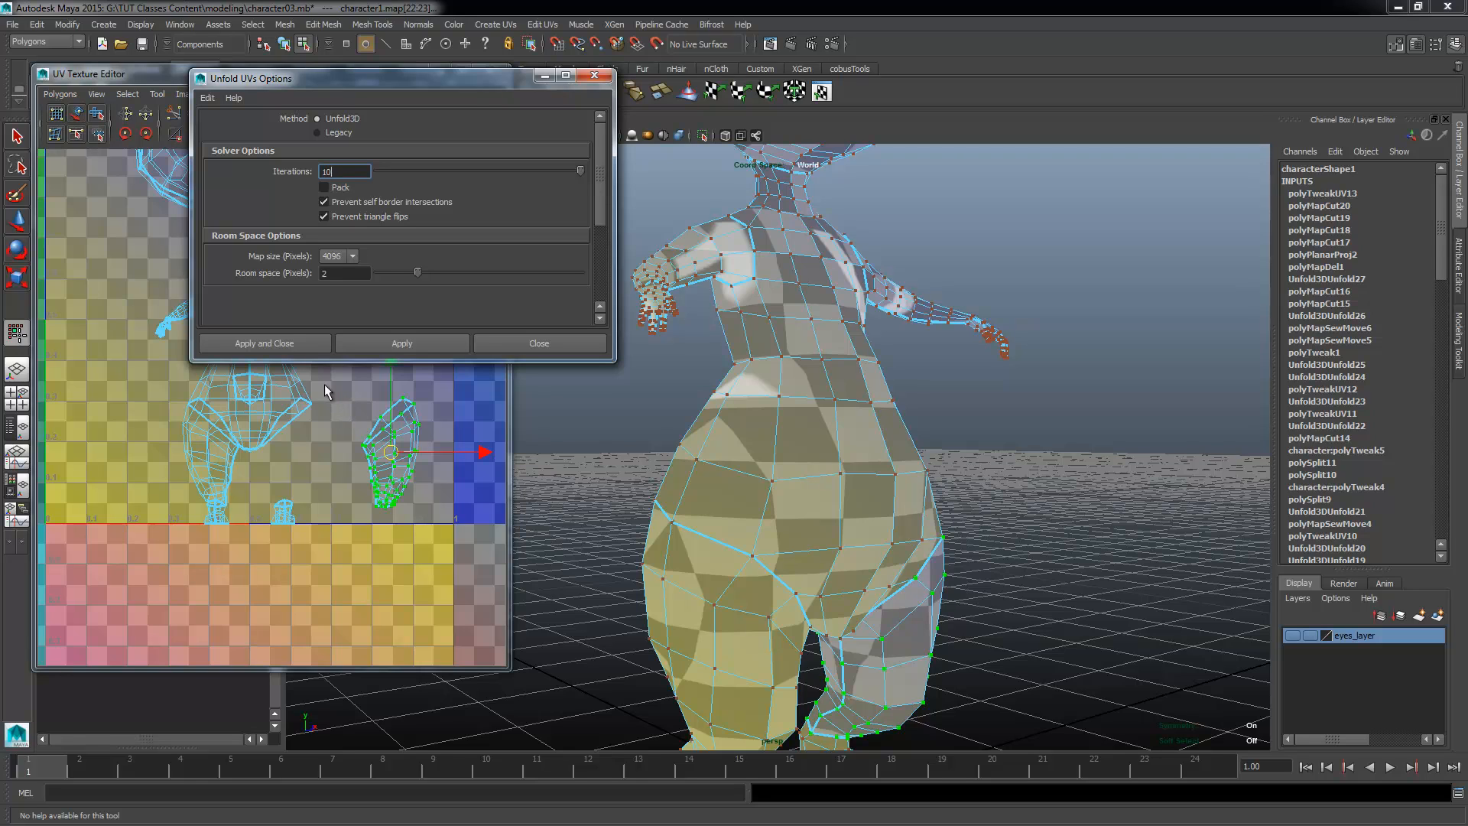
{"action": "left_click", "coordinate": [489, 344]}
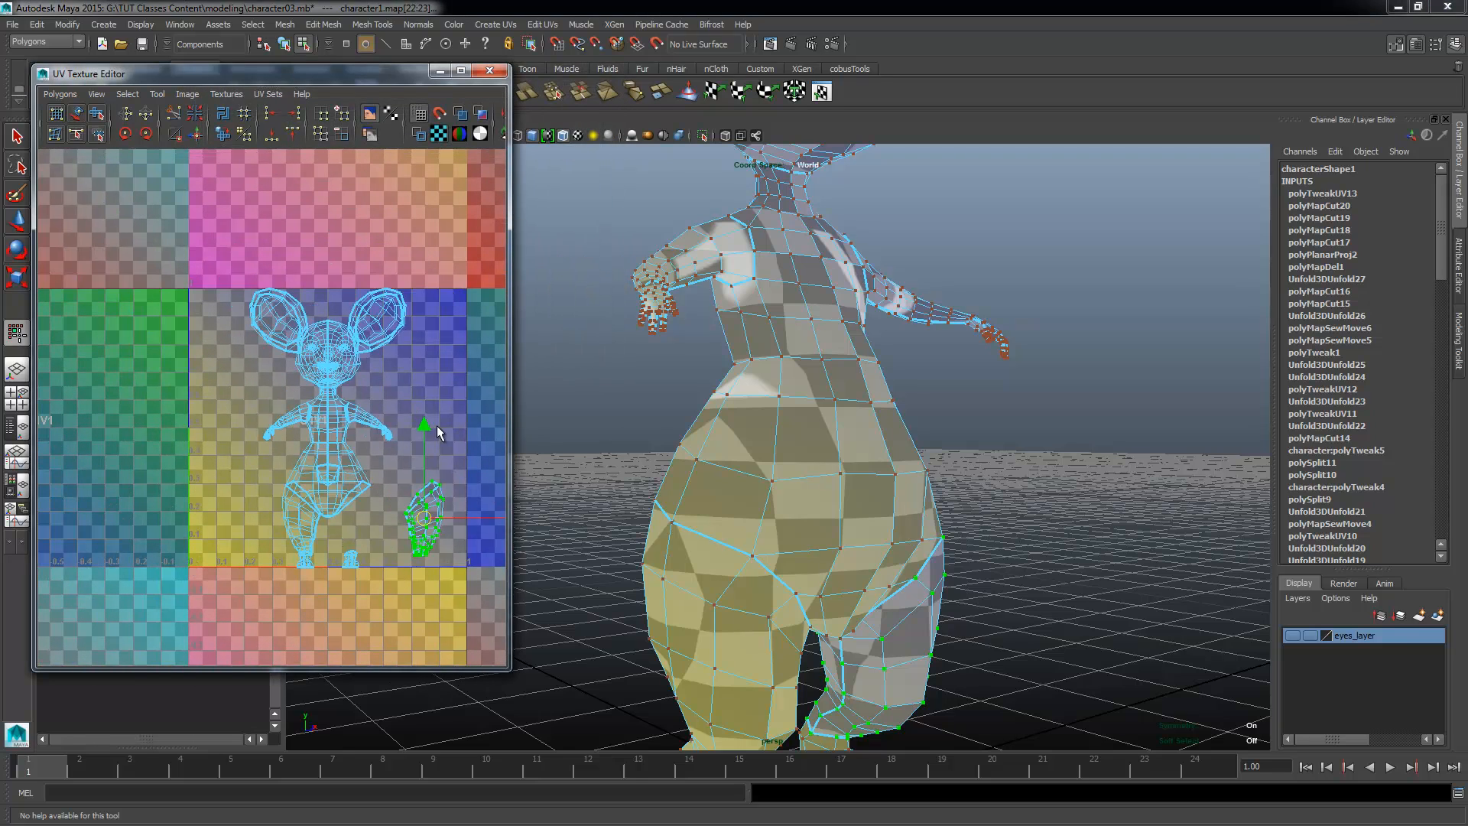
{"action": "middle_click_drag", "start_coordinate": [381, 496], "coordinate": [338, 429], "text": "alt"}
{"action": "right_click_drag", "start_coordinate": [344, 398], "coordinate": [379, 357], "text": "shift"}
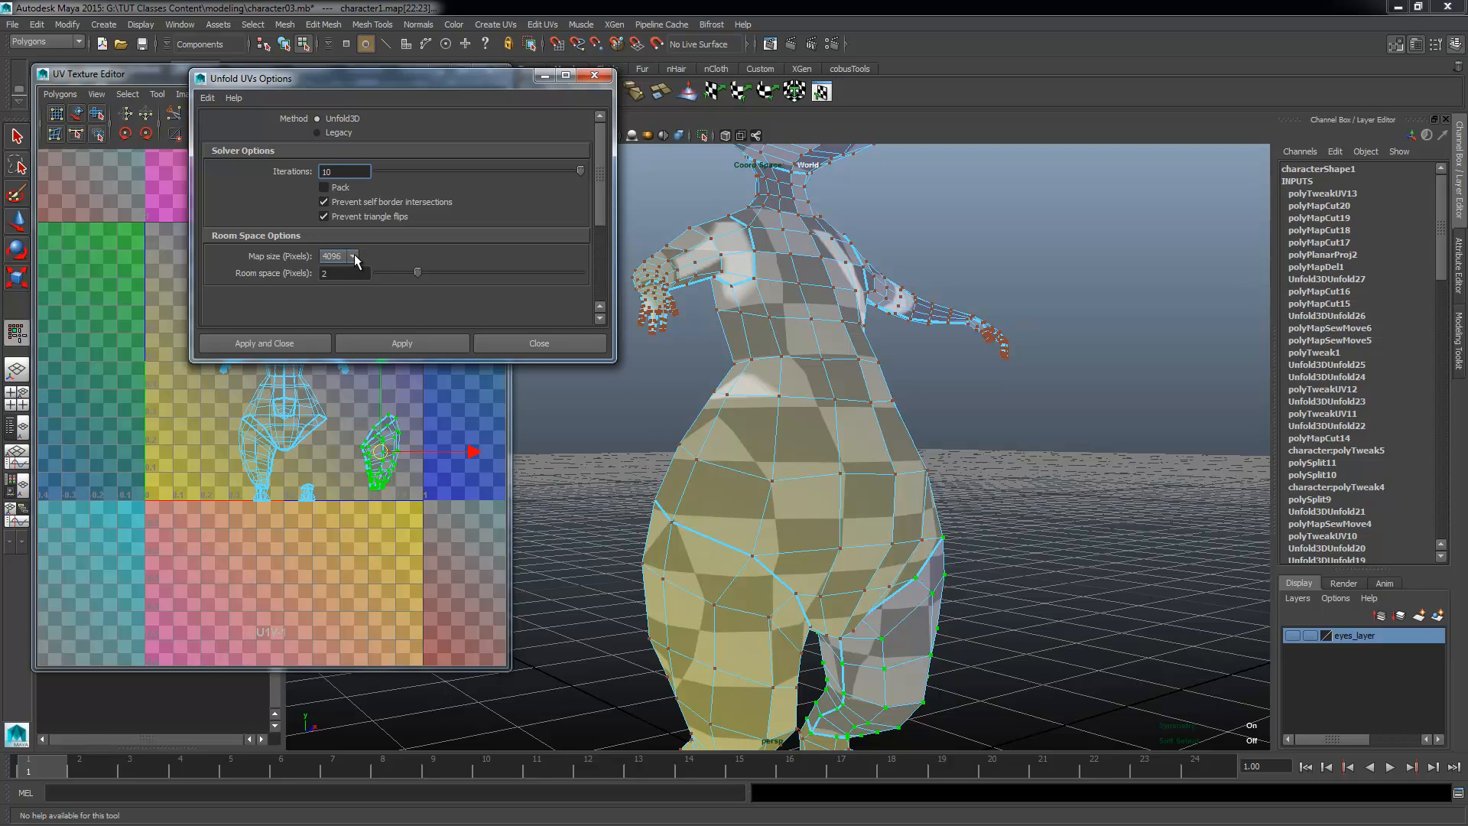
{"action": "left_click_drag", "start_coordinate": [378, 78], "coordinate": [791, 68]}
{"action": "left_click", "coordinate": [814, 330]}
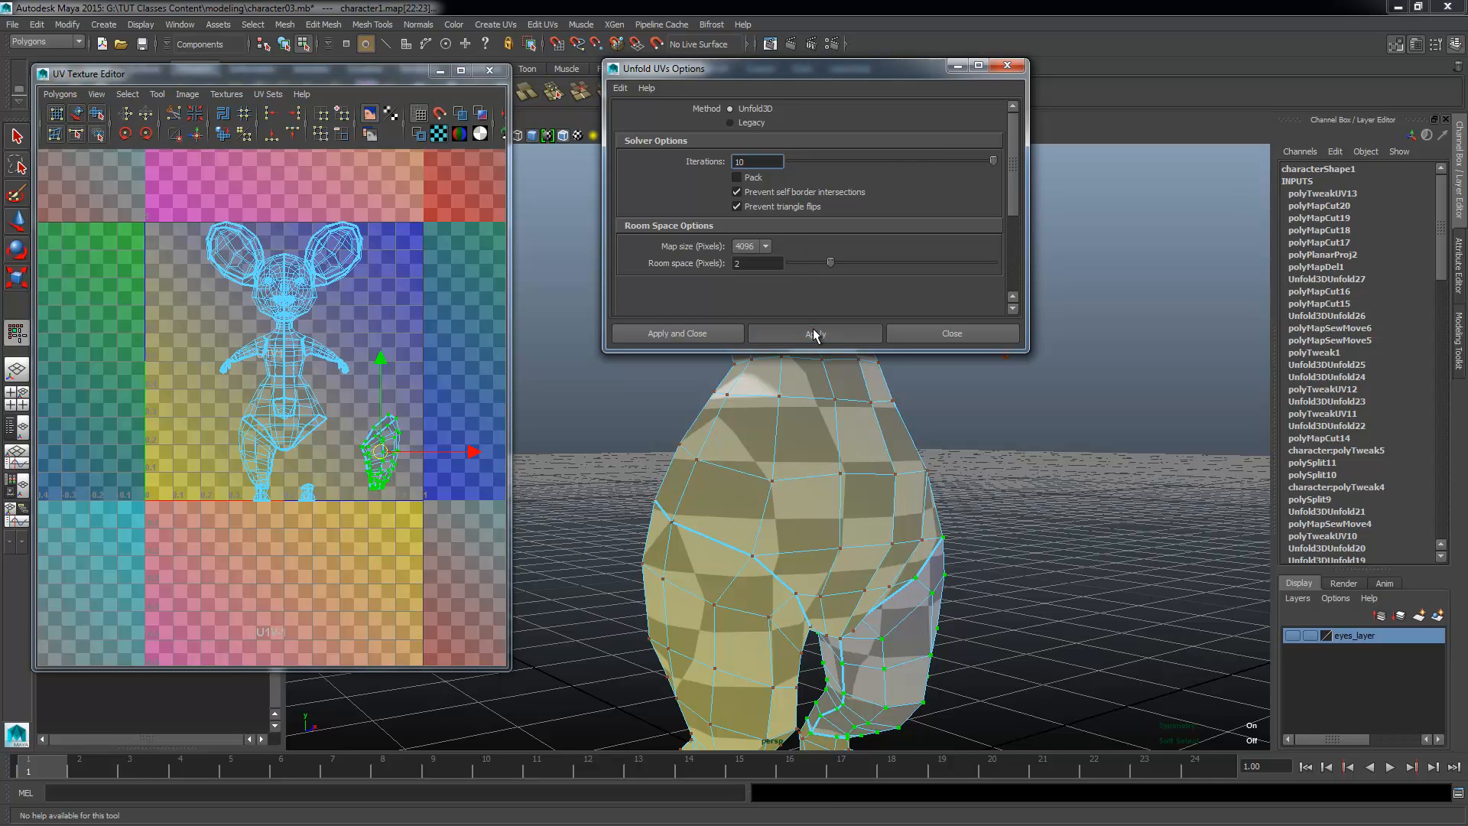
Step: Examine the unfolded leg shell and its checker pattern on the model's leg for distortion
{"action": "middle_click_drag", "start_coordinate": [309, 427], "coordinate": [289, 392], "text": "alt"}
{"action": "right_click_drag", "start_coordinate": [289, 392], "coordinate": [566, 466], "text": "alt"}
{"action": "middle_click_drag", "start_coordinate": [459, 459], "coordinate": [325, 435], "text": "alt"}
{"action": "left_click_drag", "start_coordinate": [718, 650], "coordinate": [753, 573], "text": "alt"}
{"action": "middle_click_drag", "start_coordinate": [753, 574], "coordinate": [755, 662], "text": "alt"}
{"action": "right_click_drag", "start_coordinate": [755, 663], "coordinate": [658, 619], "text": "alt"}
{"action": "left_click_drag", "start_coordinate": [658, 620], "coordinate": [543, 627], "text": "alt"}
{"action": "right_click_drag", "start_coordinate": [495, 564], "coordinate": [633, 591], "text": "alt"}
{"action": "left_click_drag", "start_coordinate": [642, 604], "coordinate": [769, 574], "text": "alt"}
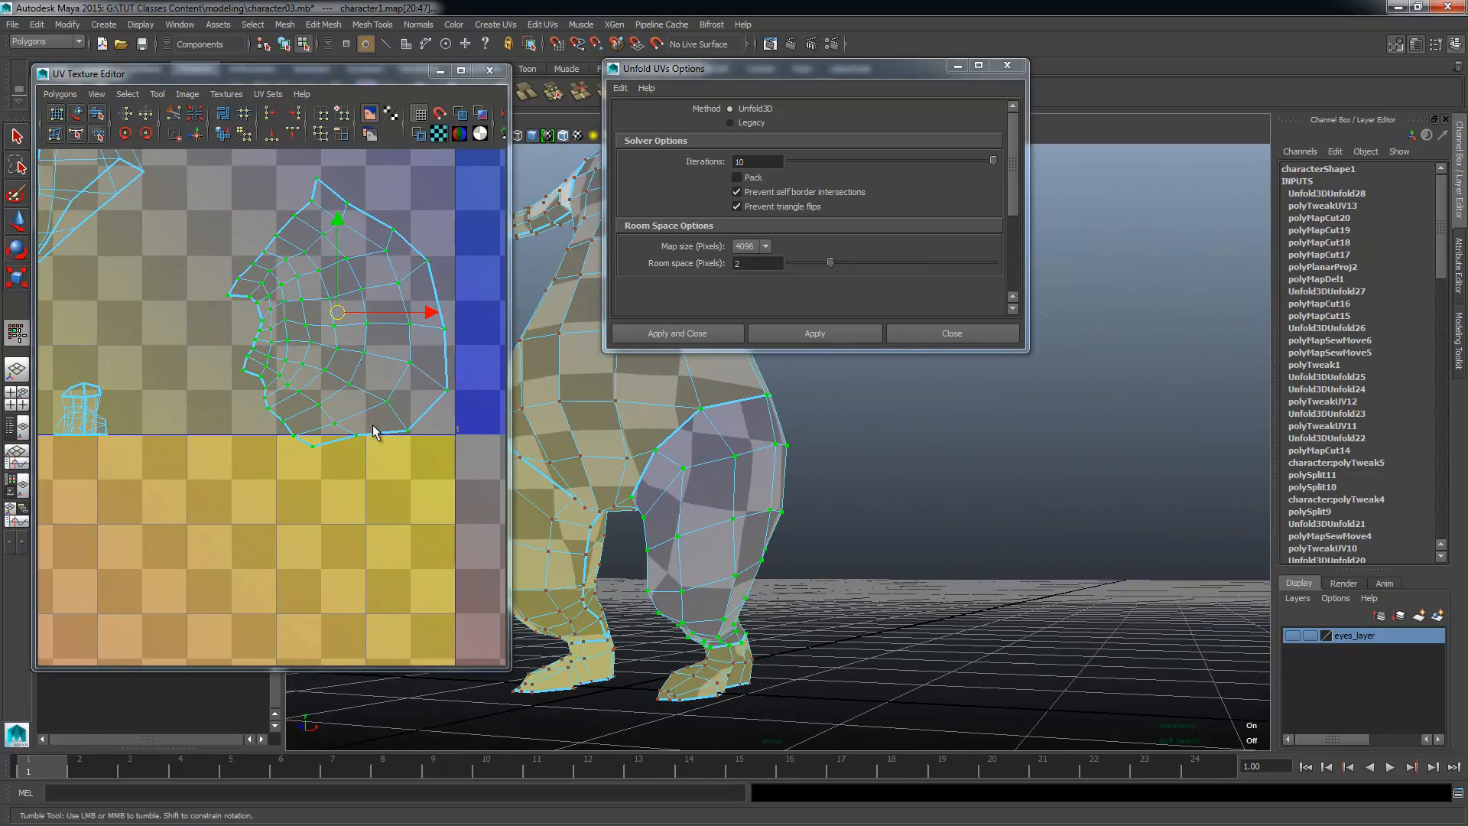
{"action": "right_click_drag", "start_coordinate": [260, 335], "coordinate": [287, 344], "text": "alt"}
{"action": "right_click_drag", "start_coordinate": [585, 499], "coordinate": [894, 597], "text": "alt"}
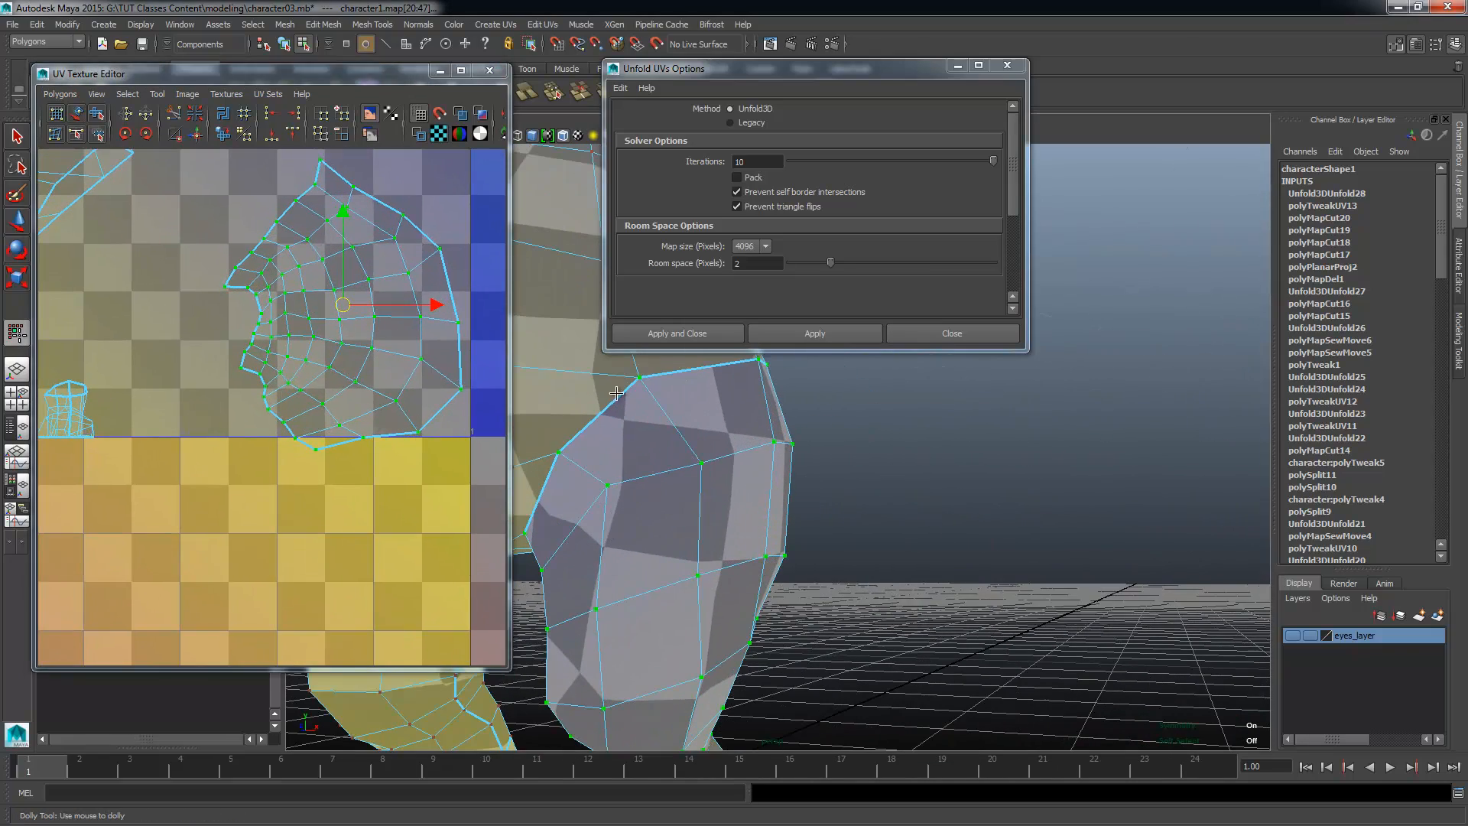
Step: Rotate the unfolded leg shell so its ankle edge faces down and shift it slightly towards the body
{"action": "right_click_drag", "start_coordinate": [350, 468], "coordinate": [226, 398], "text": "alt"}
{"action": "middle_click_drag", "start_coordinate": [348, 364], "coordinate": [360, 434], "text": "alt"}
{"action": "key", "text": "e"}
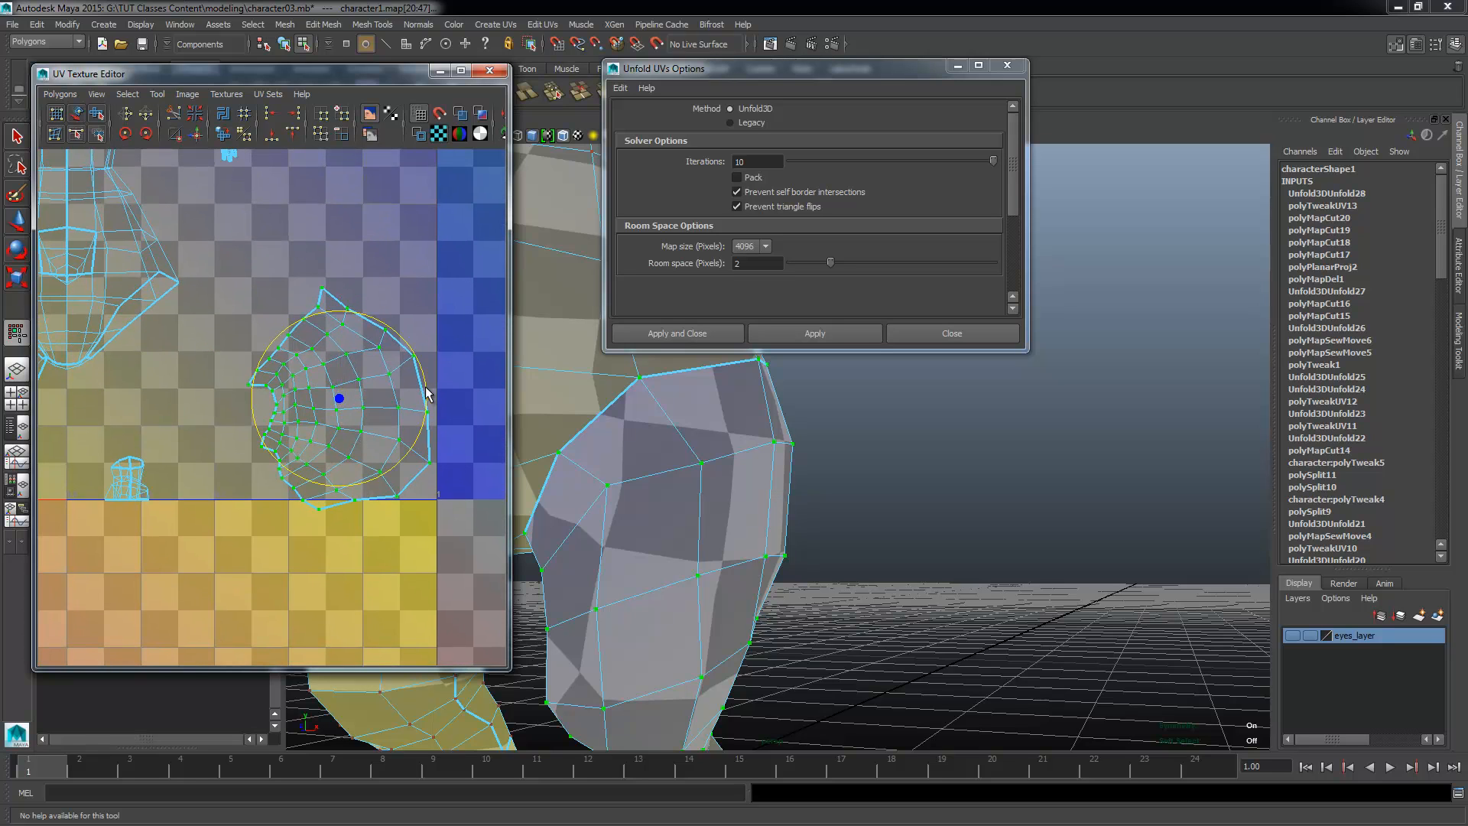
{"action": "left_click_drag", "start_coordinate": [426, 398], "coordinate": [351, 333]}
{"action": "key", "text": "w"}
{"action": "left_click_drag", "start_coordinate": [425, 401], "coordinate": [408, 409]}
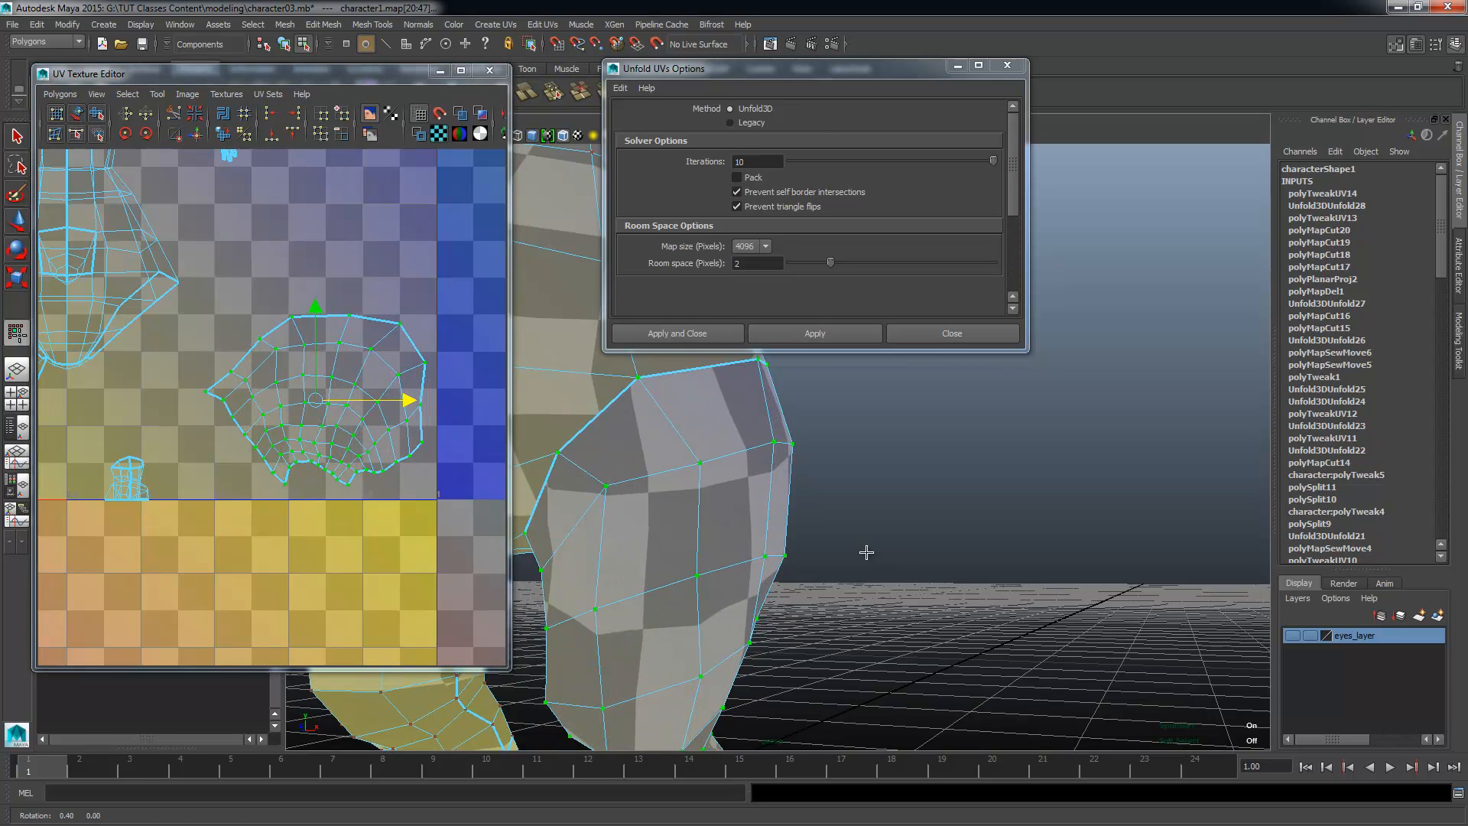
Step: Select UVs on the inner edge of the second leg's shell, which is still overlapping the body
{"action": "left_click_drag", "start_coordinate": [865, 550], "coordinate": [694, 607], "text": "alt"}
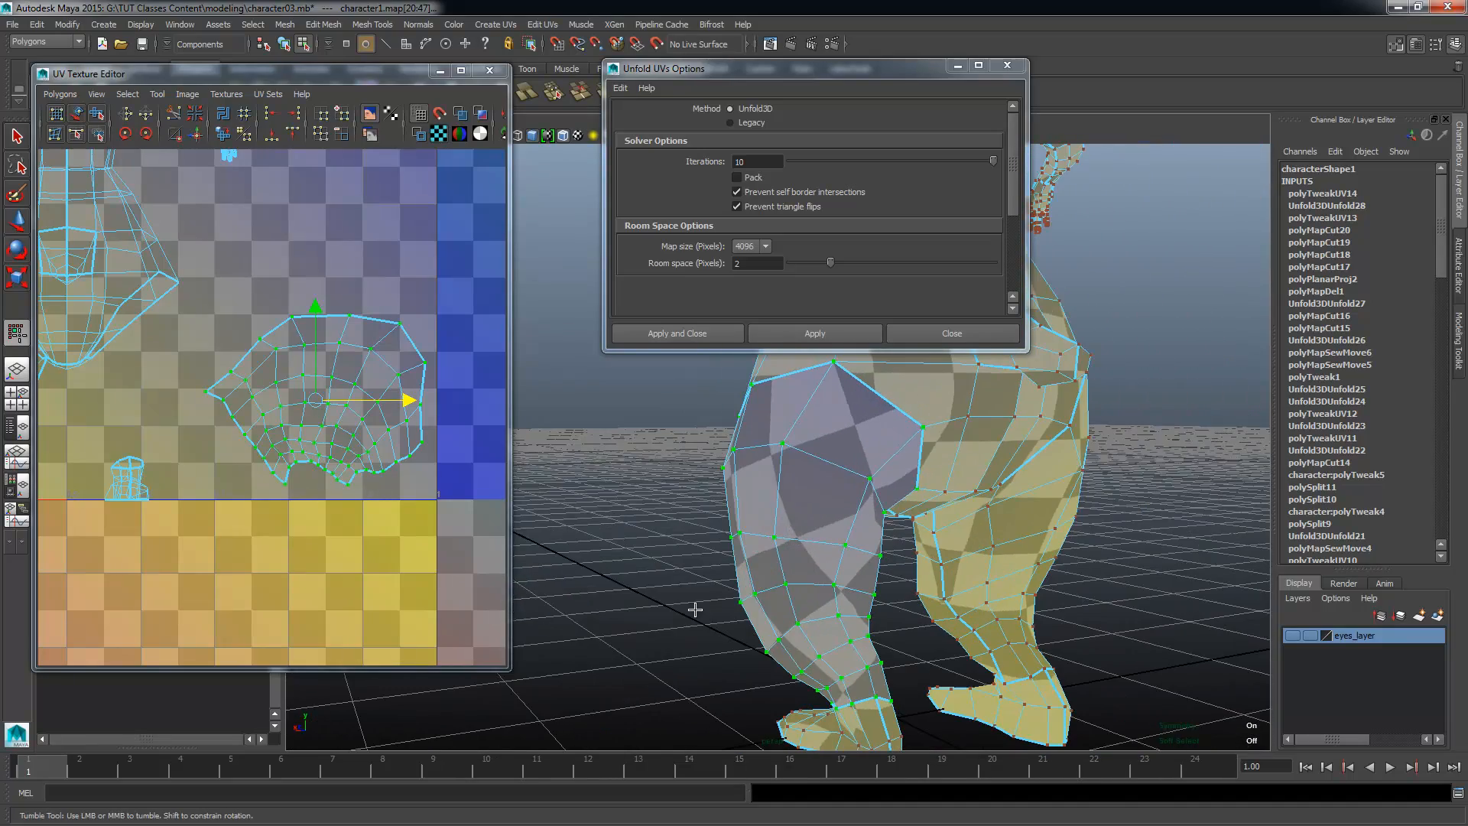
{"action": "middle_click_drag", "start_coordinate": [326, 461], "coordinate": [422, 513], "text": "alt"}
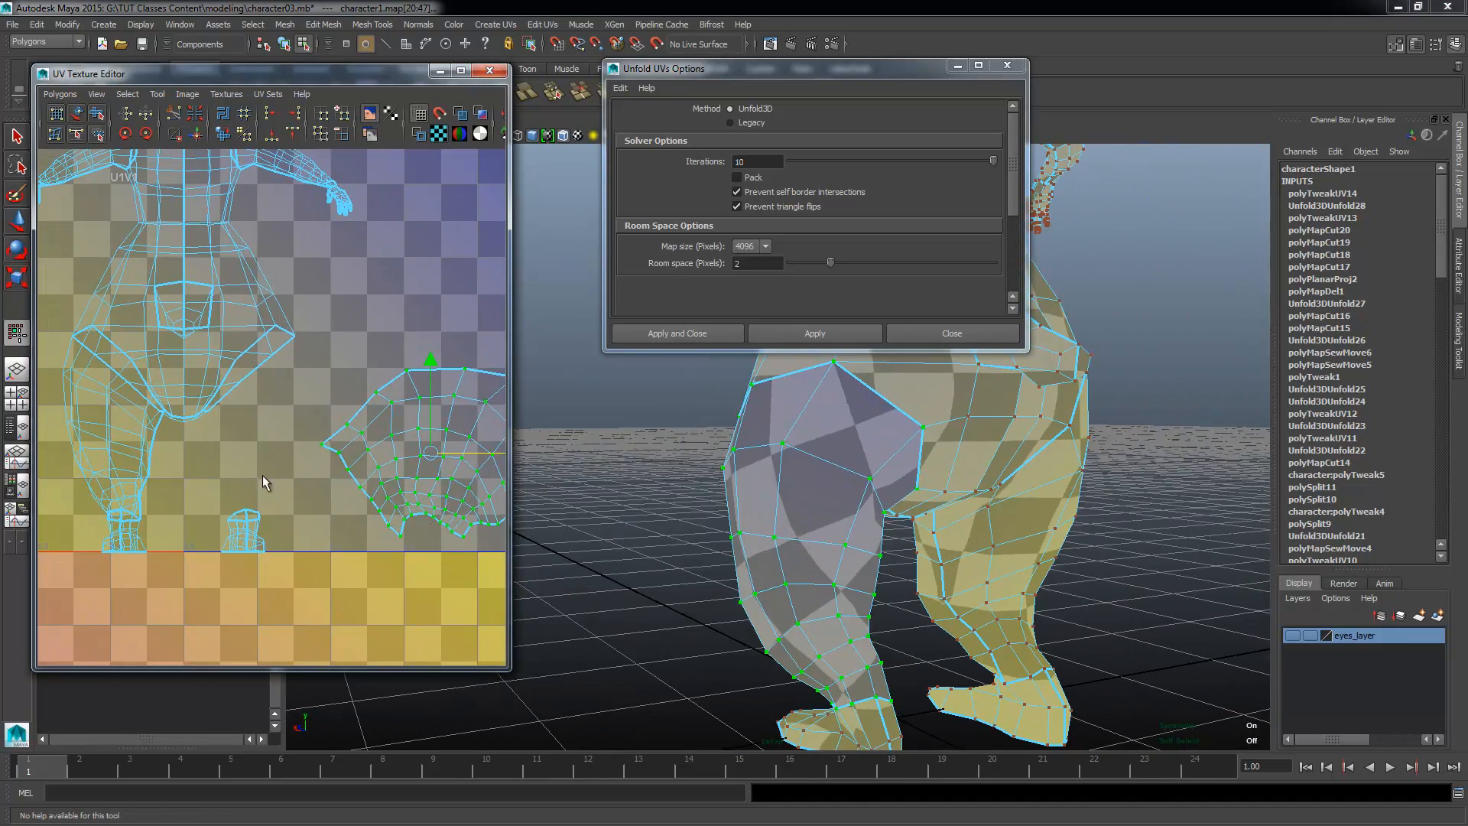
{"action": "left_click", "coordinate": [141, 454]}
{"action": "middle_click_drag", "start_coordinate": [145, 463], "coordinate": [212, 429], "text": "alt"}
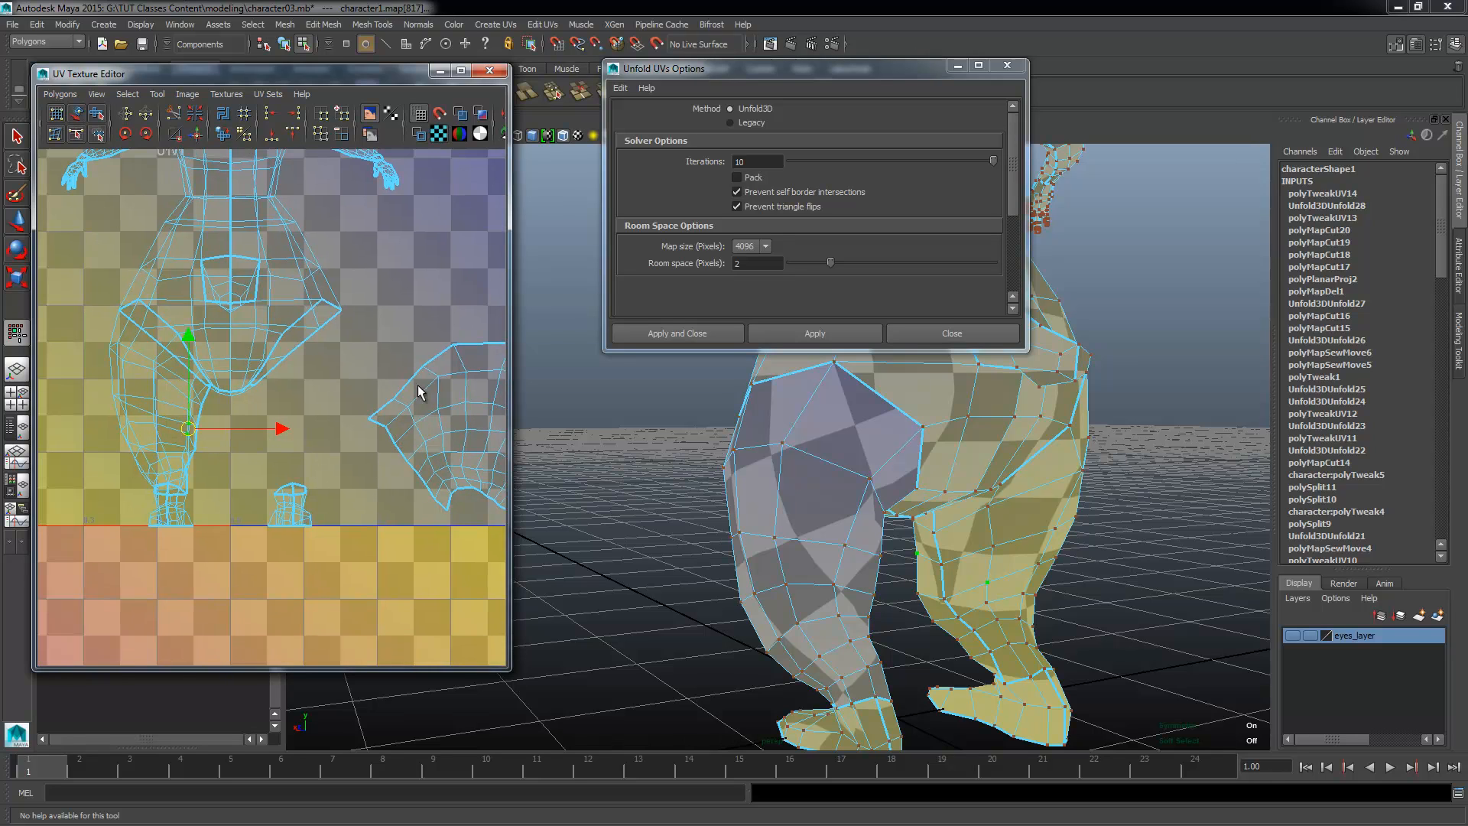
Step: Inspect the seams and checker pattern on the inner sides of both legs
{"action": "middle_click_drag", "start_coordinate": [127, 406], "coordinate": [131, 402], "text": "alt"}
{"action": "left_click_drag", "start_coordinate": [821, 482], "coordinate": [1024, 564], "text": "alt"}
{"action": "left_click_drag", "start_coordinate": [711, 588], "coordinate": [864, 528], "text": "alt"}
{"action": "scroll", "coordinate": [375, 493], "scroll_direction": "up", "scroll_amount": 3}
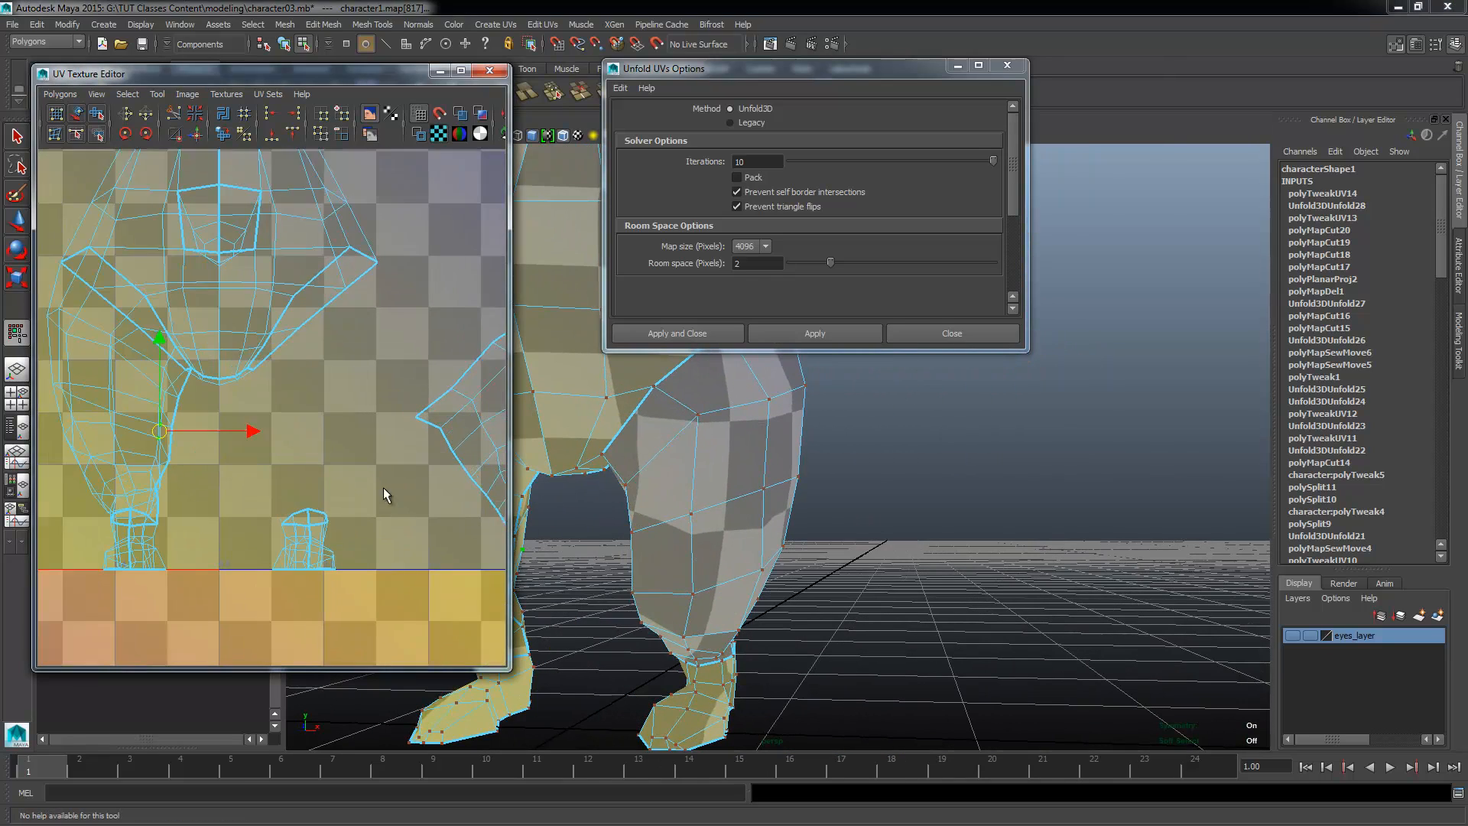
{"action": "middle_click_drag", "start_coordinate": [230, 446], "coordinate": [281, 387], "text": "alt"}
{"action": "left_click_drag", "start_coordinate": [634, 536], "coordinate": [780, 465], "text": "alt"}
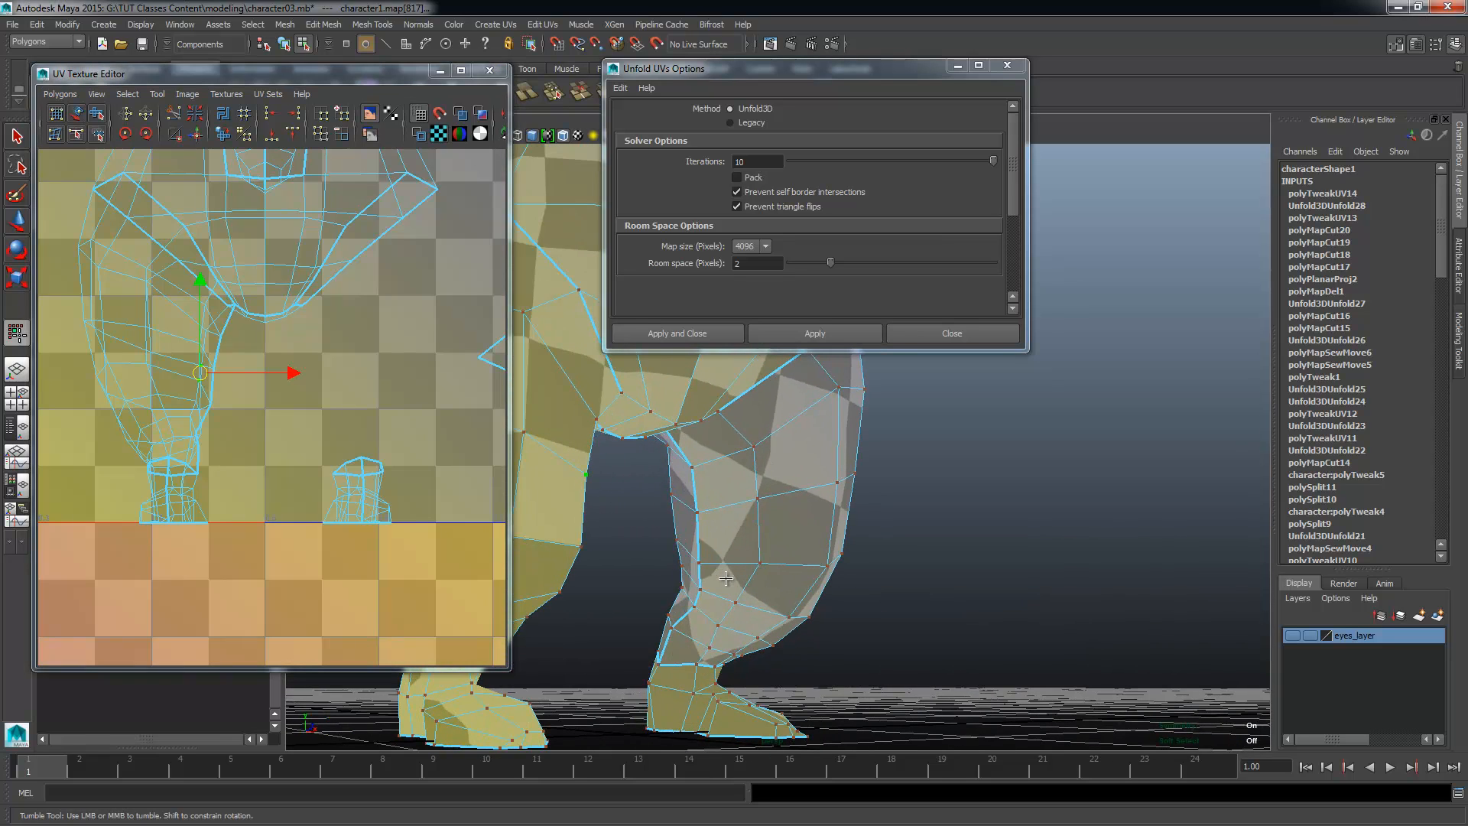
{"action": "scroll", "coordinate": [219, 391], "scroll_direction": "down", "scroll_amount": 3}
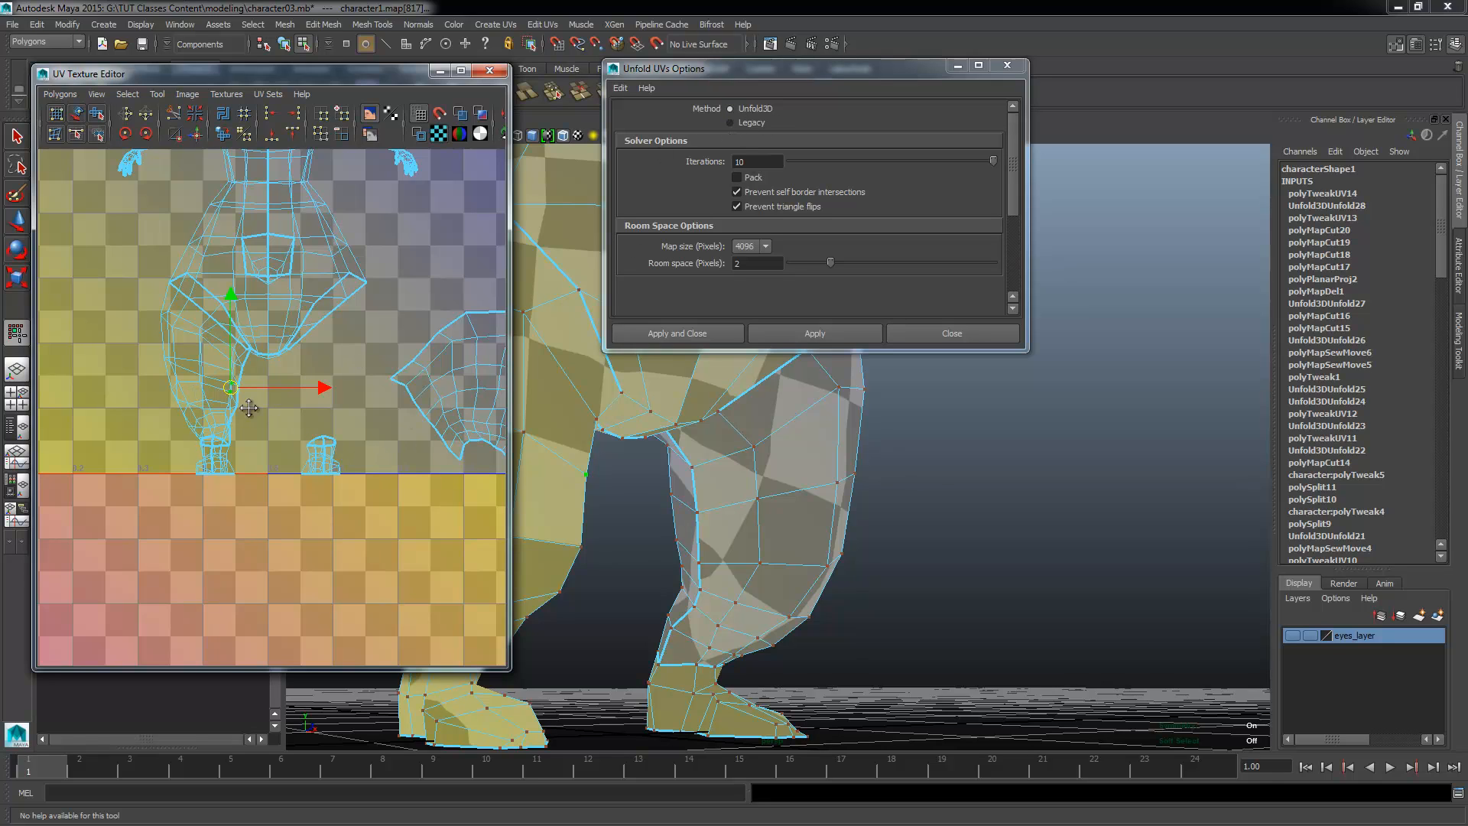
{"action": "middle_click_drag", "start_coordinate": [250, 408], "coordinate": [276, 383], "text": "alt"}
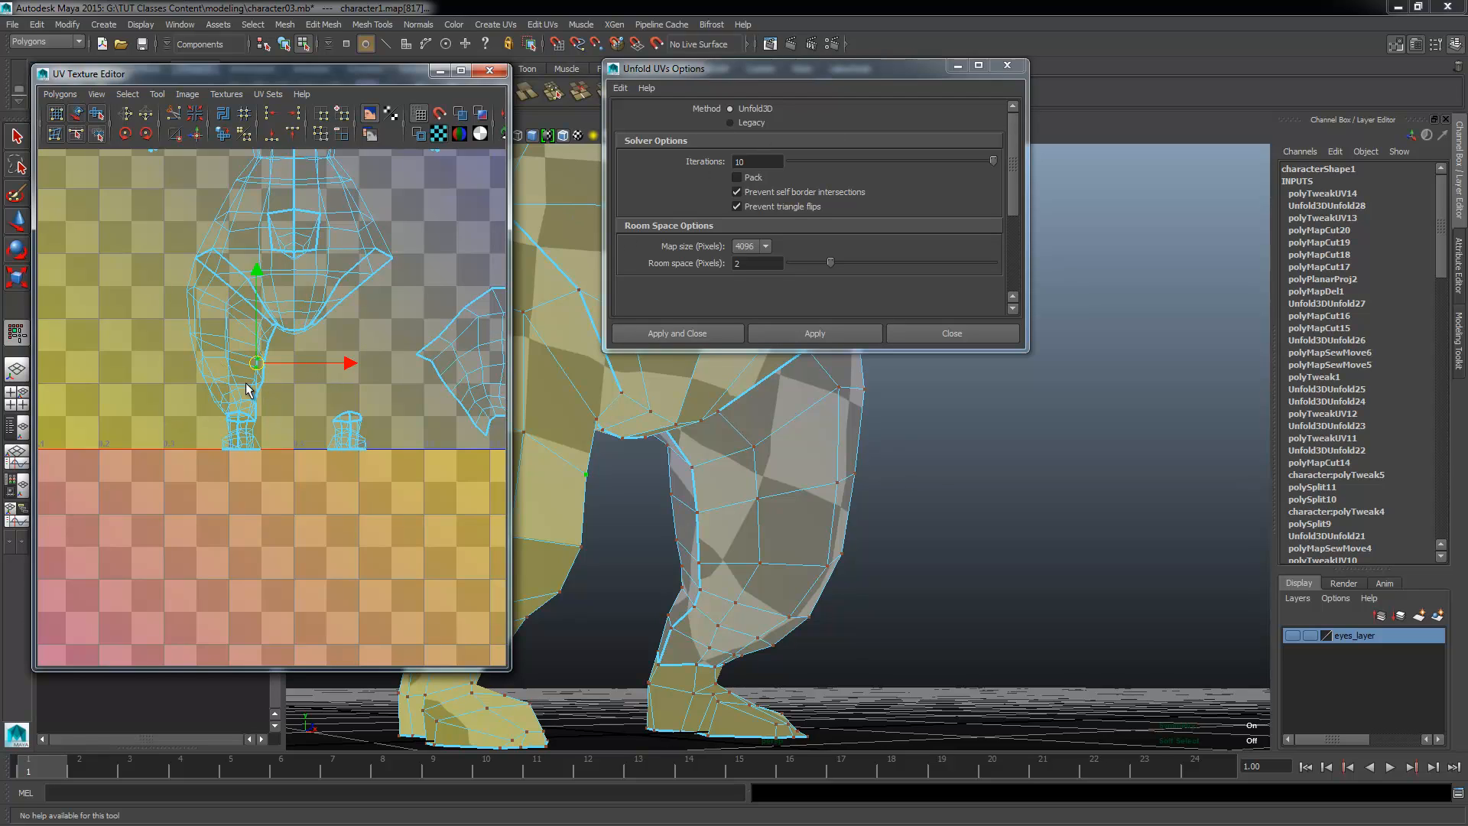
Step: Switch the unfold method to Legacy, extend the selection to the second leg's whole shell and unfold it
{"action": "left_click", "coordinate": [730, 123]}
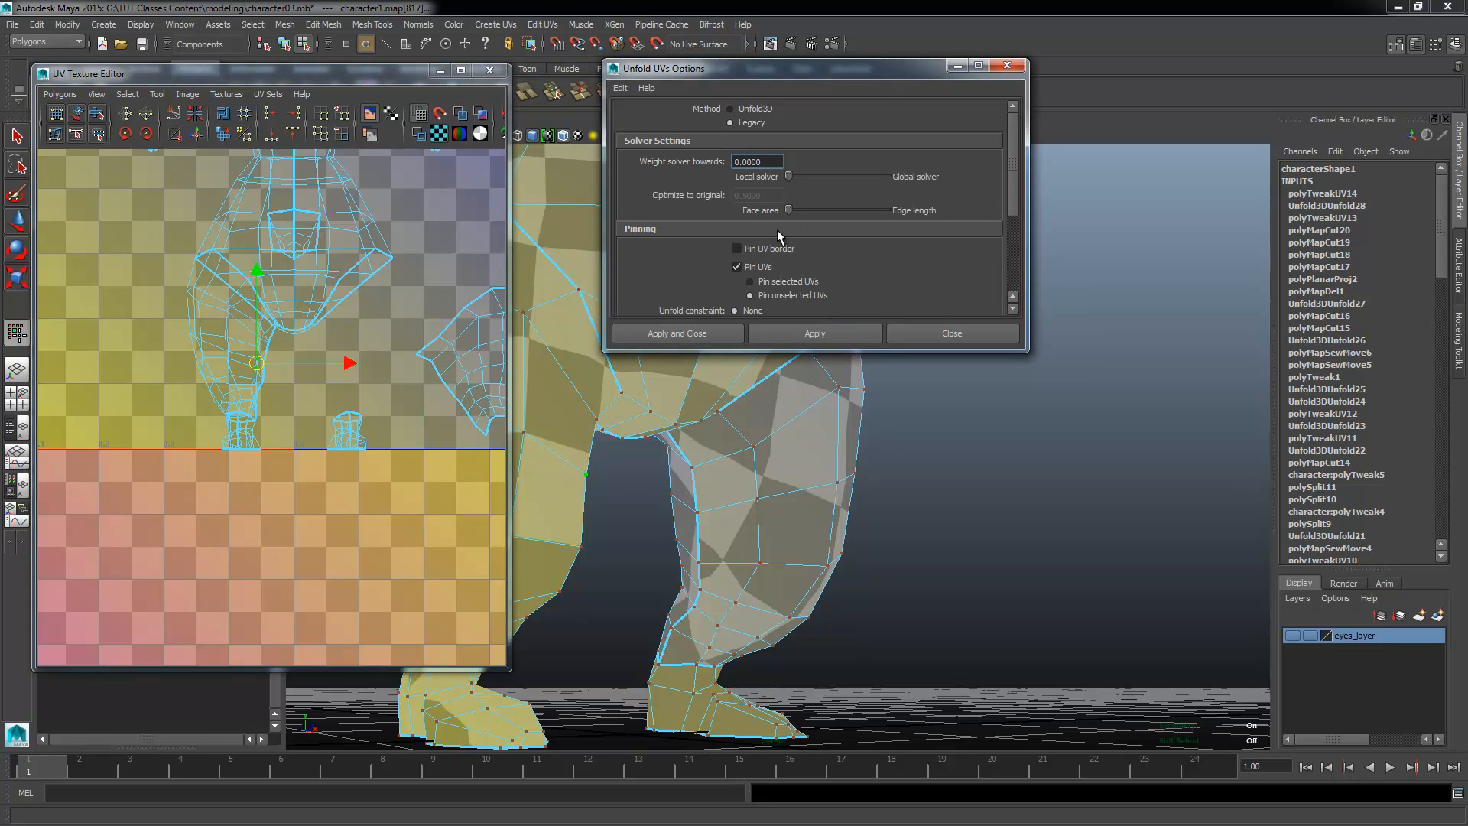
{"action": "scroll", "coordinate": [777, 230], "scroll_direction": "down", "scroll_amount": 2}
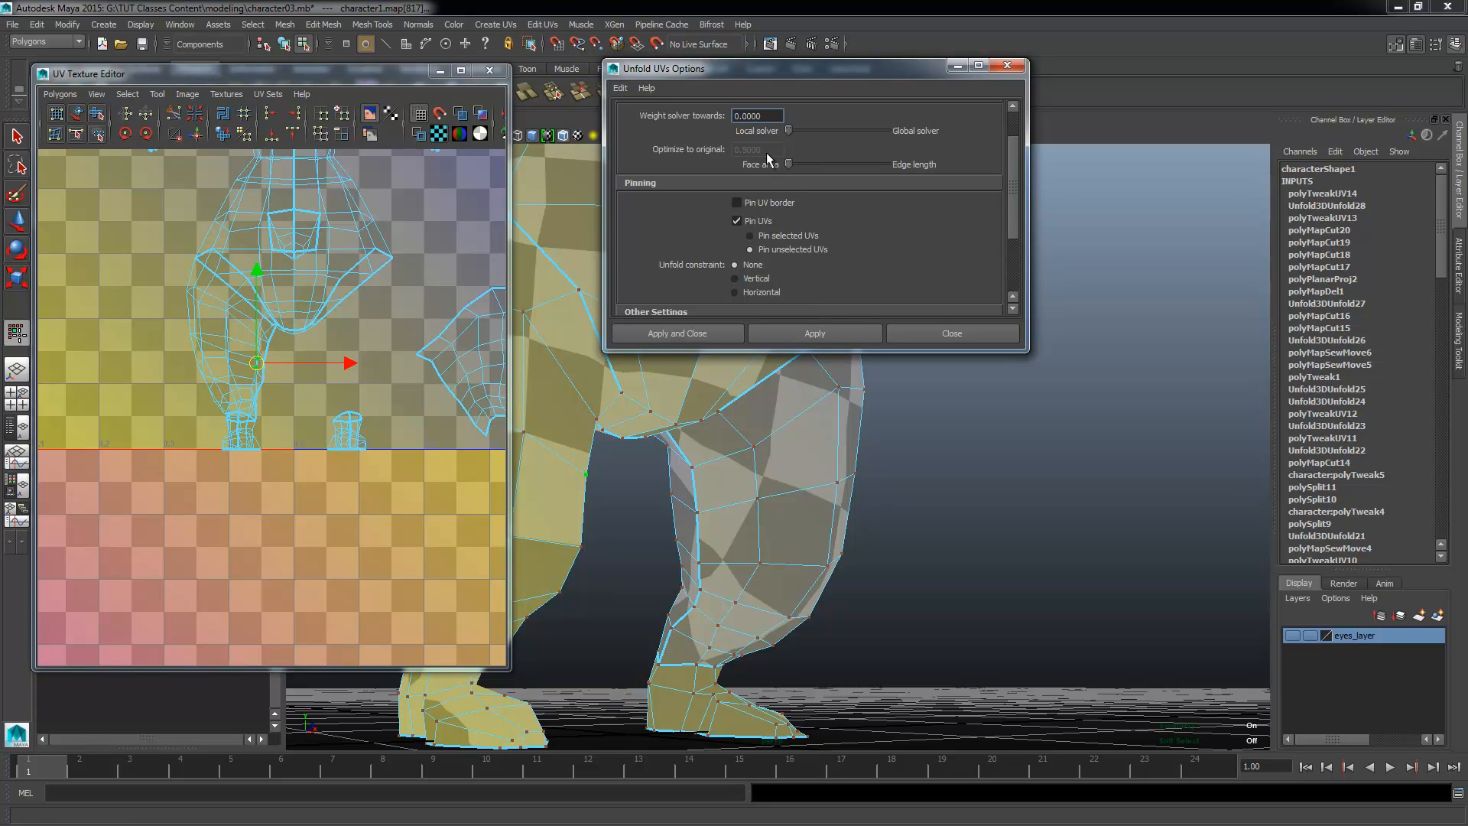
{"action": "right_click_drag", "start_coordinate": [172, 484], "coordinate": [210, 478], "text": "alt"}
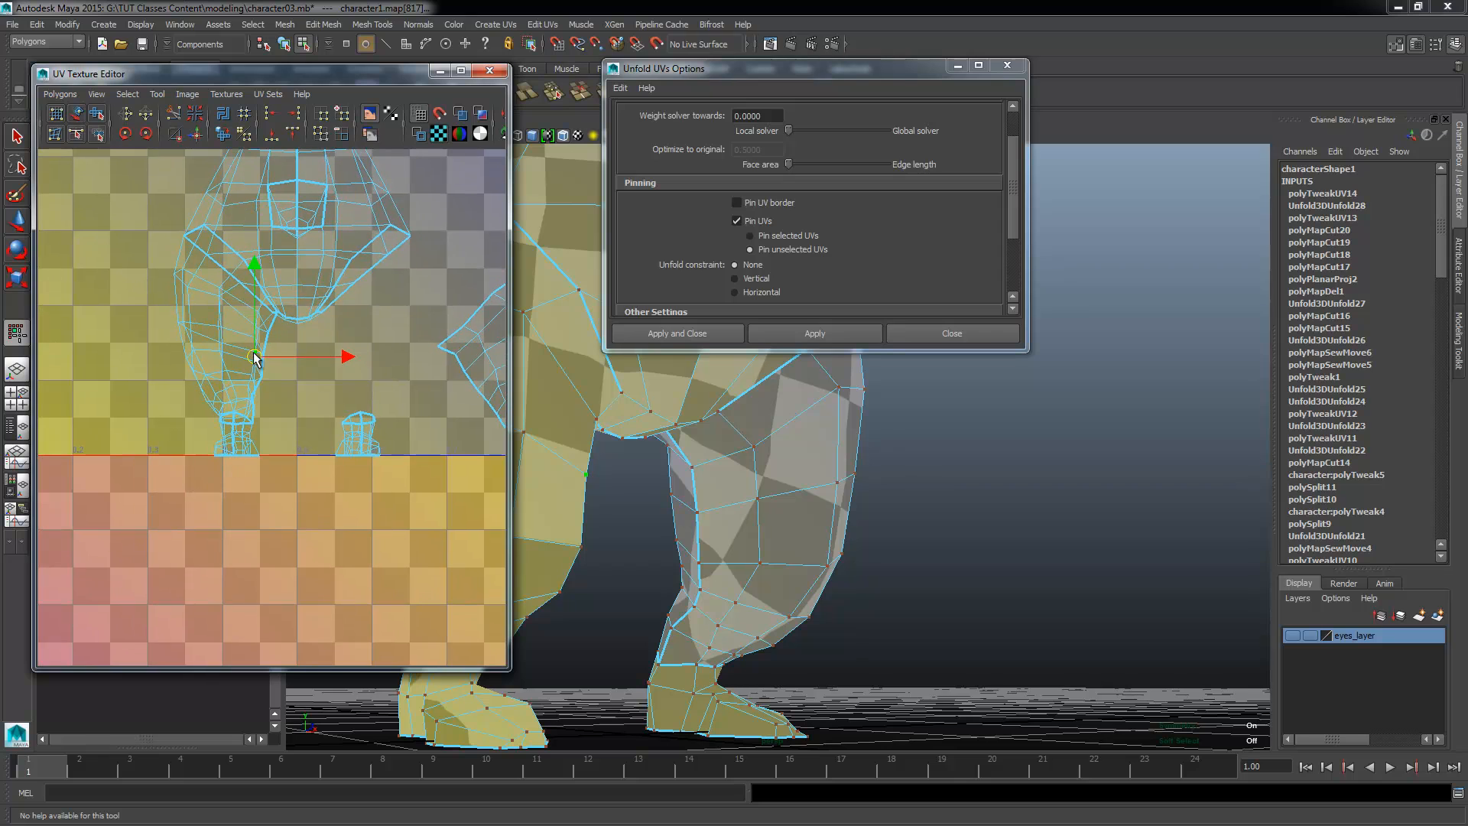
{"action": "right_click_drag", "start_coordinate": [255, 360], "coordinate": [318, 333], "text": "ctrl"}
{"action": "right_click_drag", "start_coordinate": [303, 427], "coordinate": [221, 402], "text": "alt"}
{"action": "left_click", "coordinate": [814, 335]}
Step: Move the second leg's shell into empty UV space below the first unfolded leg shell
{"action": "right_click_drag", "start_coordinate": [333, 438], "coordinate": [410, 439], "text": "alt"}
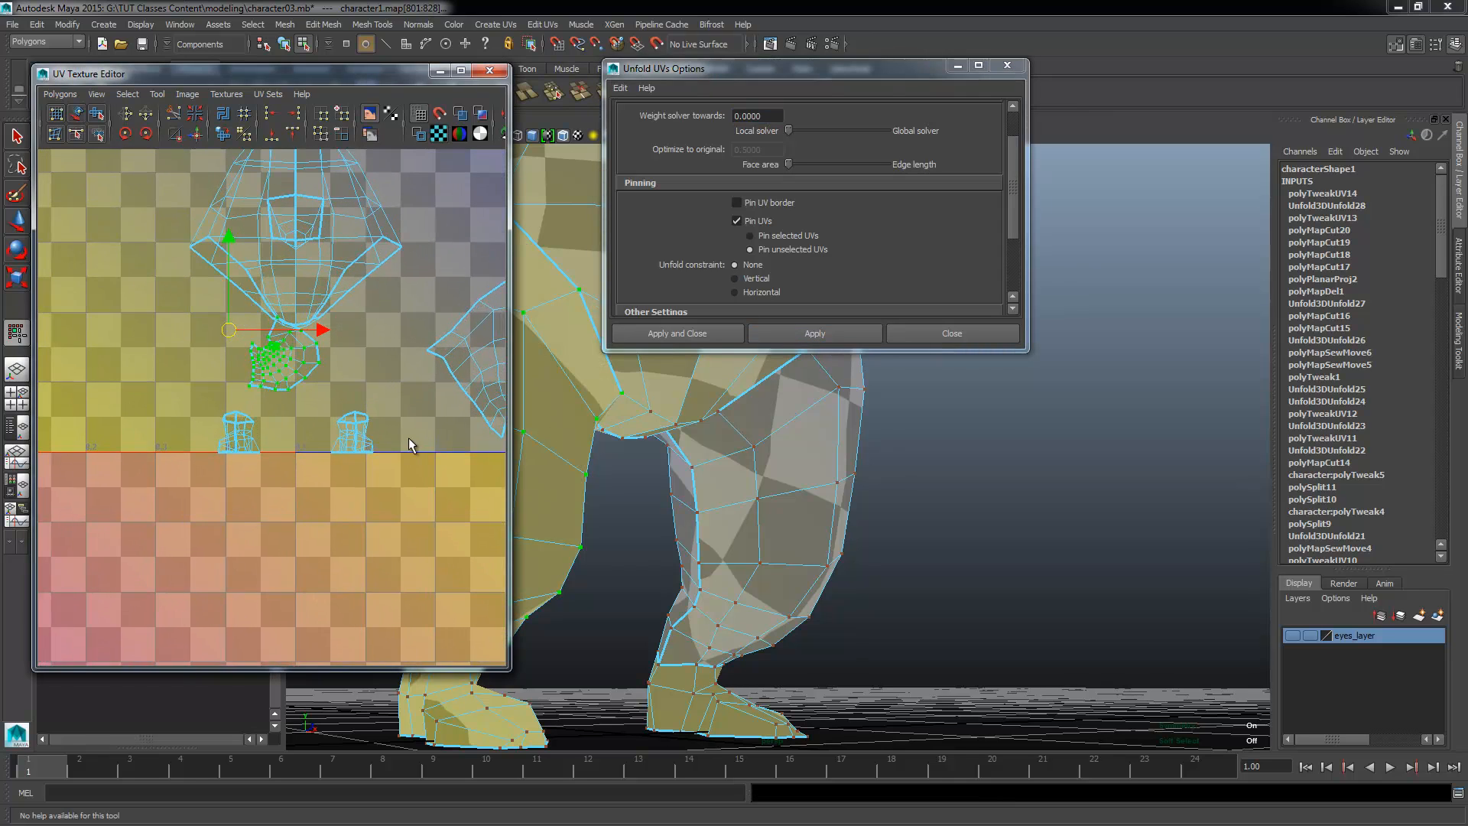
{"action": "middle_click_drag", "start_coordinate": [332, 398], "coordinate": [179, 457], "text": "alt"}
{"action": "left_click_drag", "start_coordinate": [164, 389], "coordinate": [303, 449]}
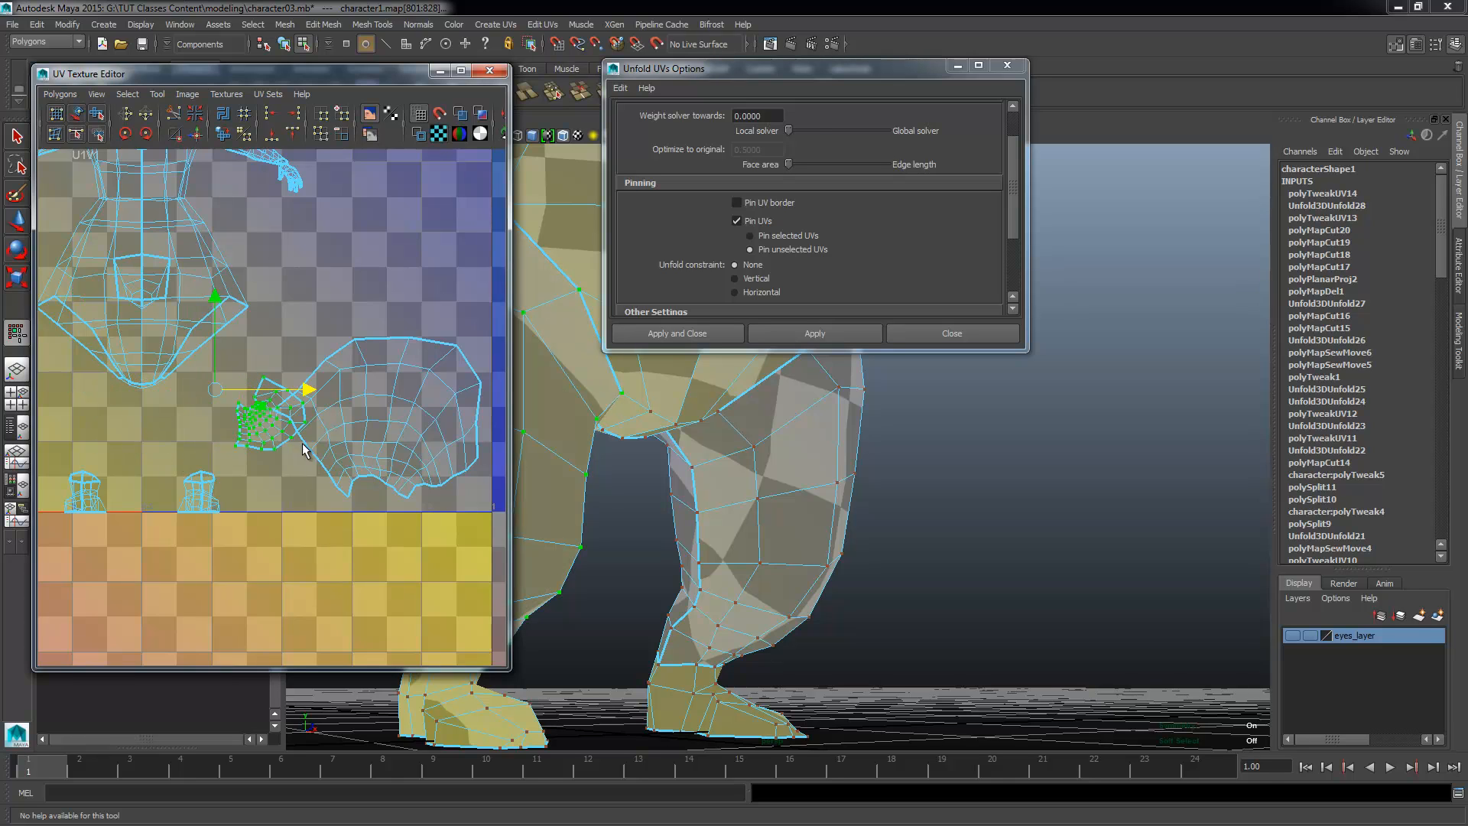
{"action": "left_click_drag", "start_coordinate": [217, 391], "coordinate": [319, 534]}
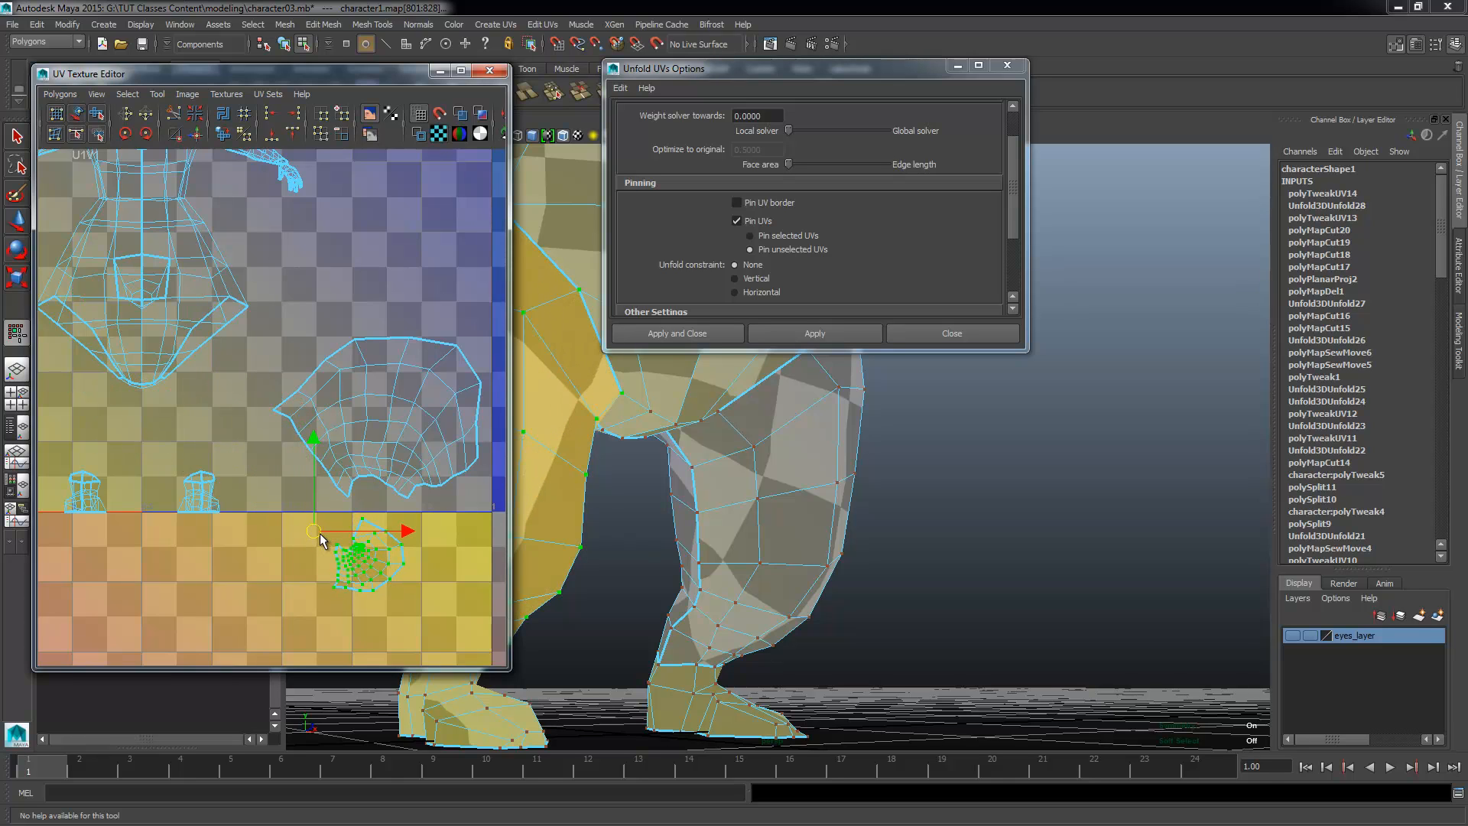
Step: Unfold the second leg's shell interactively with the Smooth UV Tool to spread out its bunched UVs
{"action": "middle_click_drag", "start_coordinate": [391, 616], "coordinate": [321, 557], "text": "alt"}
{"action": "right_click_drag", "start_coordinate": [266, 584], "coordinate": [397, 570], "text": "alt"}
{"action": "middle_click_drag", "start_coordinate": [328, 580], "coordinate": [290, 463], "text": "alt"}
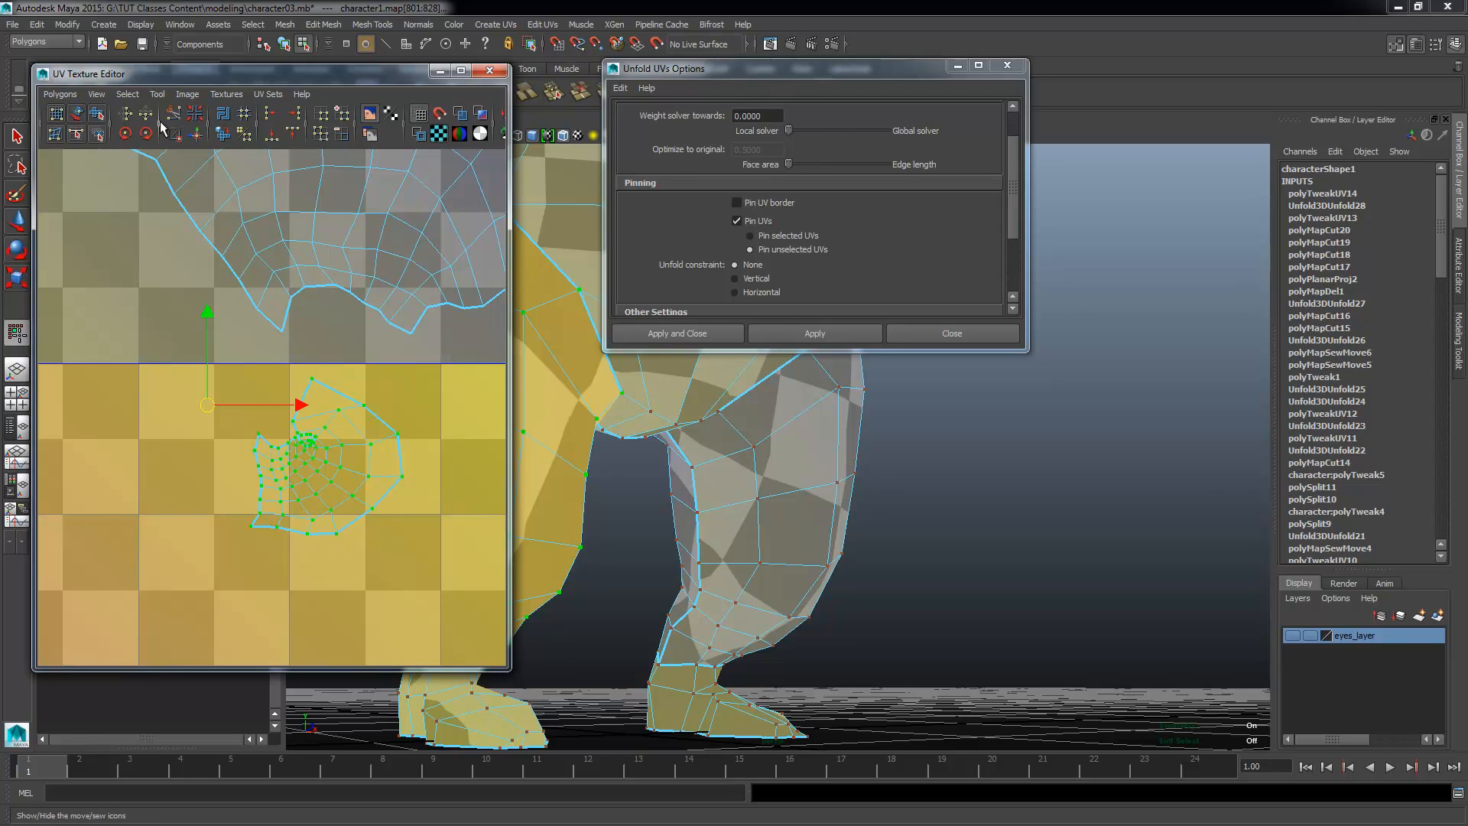
{"action": "left_click", "coordinate": [97, 114]}
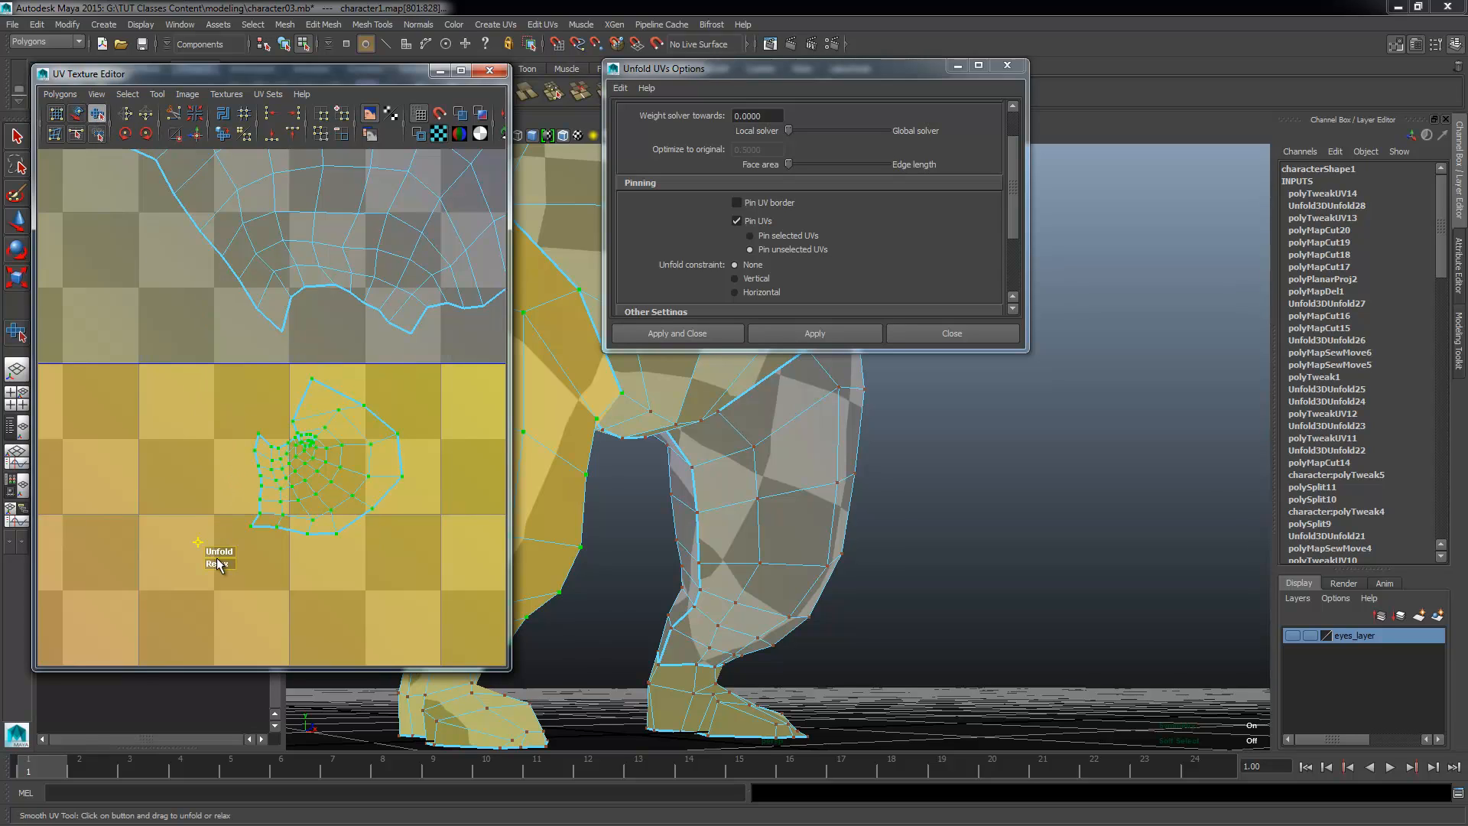
{"action": "left_click_drag", "start_coordinate": [213, 557], "coordinate": [457, 570]}
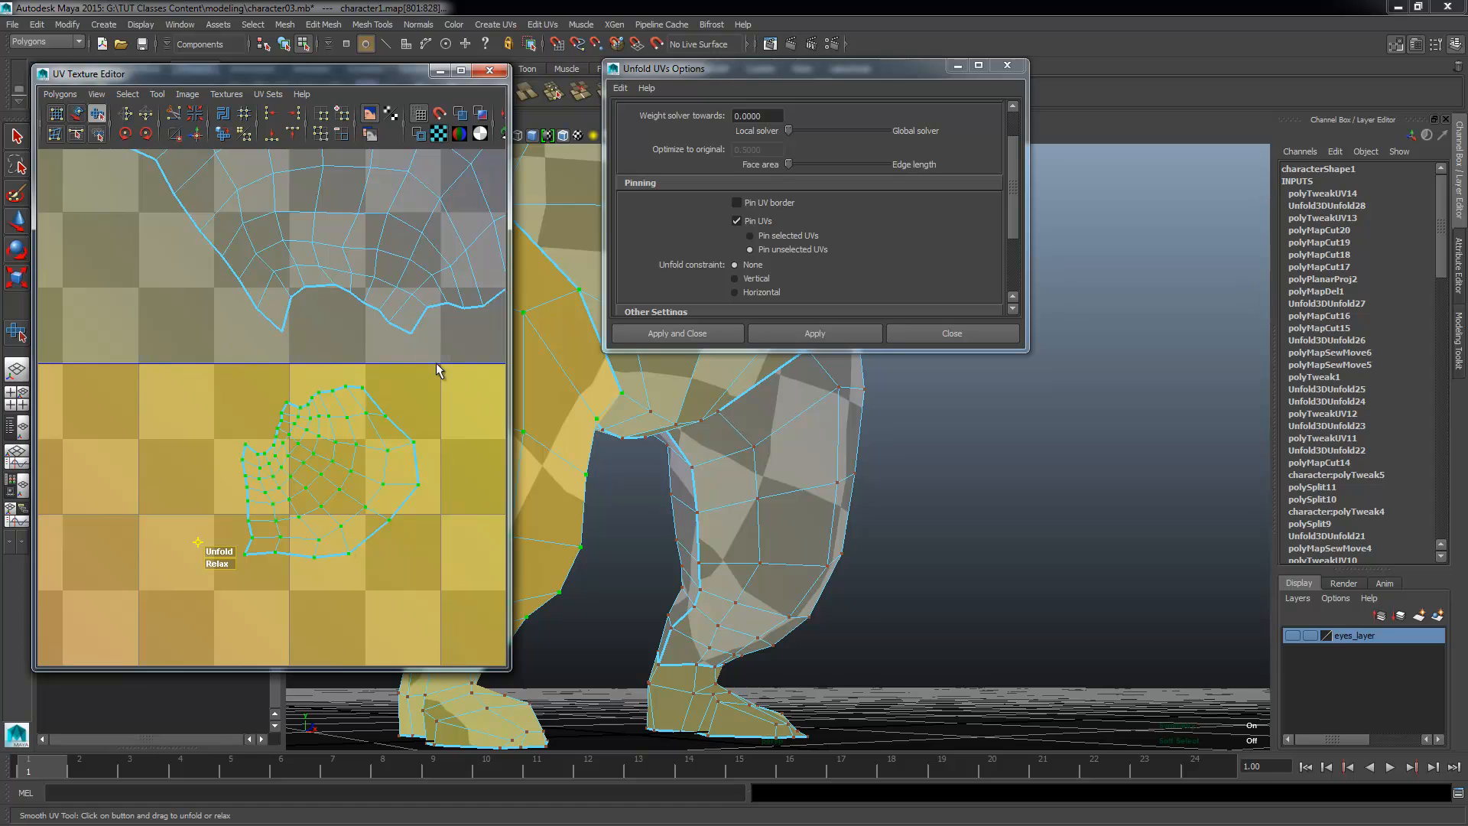
Step: Check the smoothed second leg shell and return to the method choice in the unfold options
{"action": "right_click_drag", "start_coordinate": [362, 488], "coordinate": [300, 419], "text": "alt"}
{"action": "middle_click_drag", "start_coordinate": [300, 419], "coordinate": [281, 488], "text": "alt"}
{"action": "middle_click_drag", "start_coordinate": [337, 405], "coordinate": [333, 340], "text": "alt"}
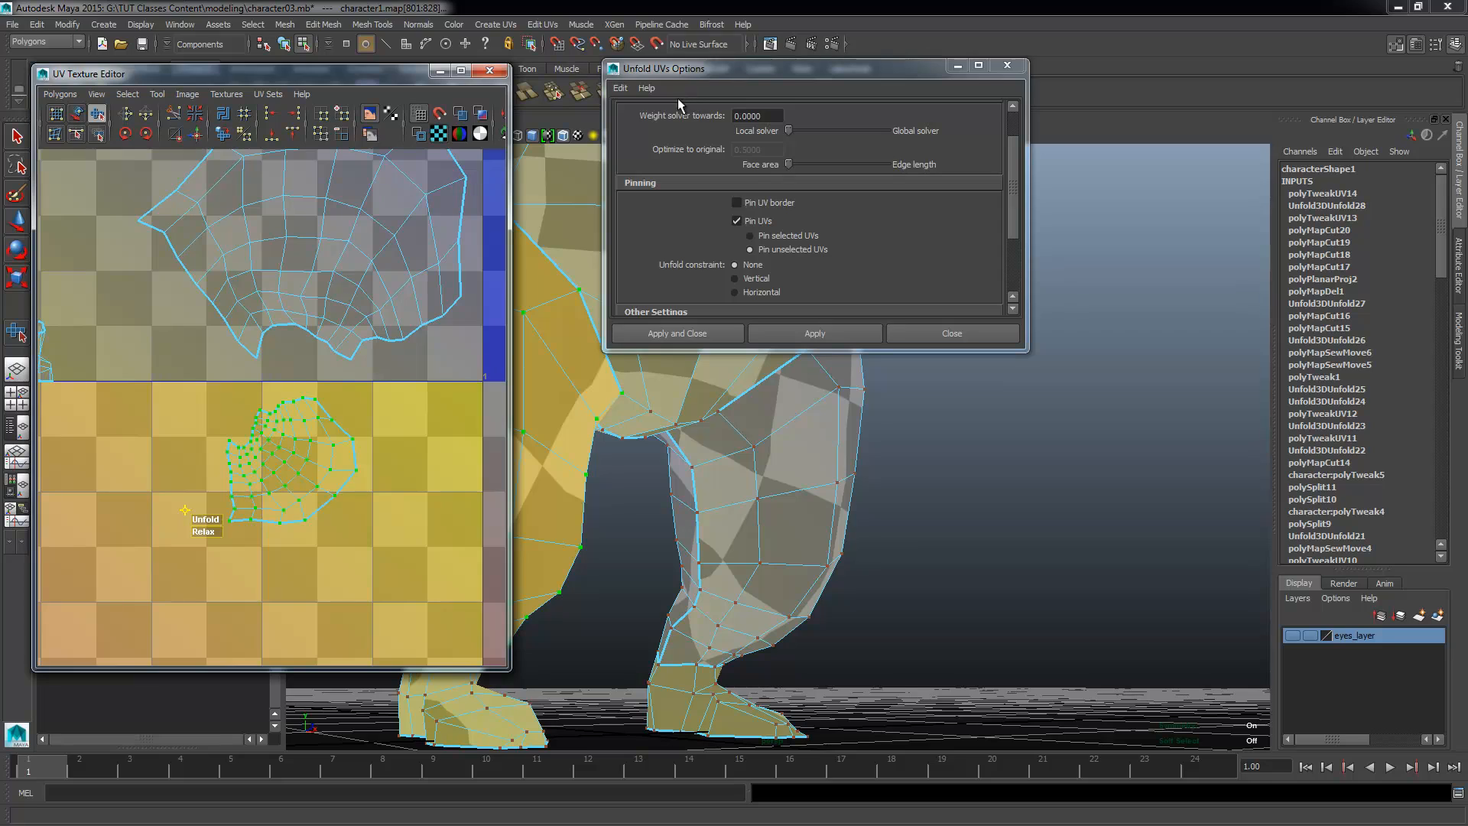
{"action": "scroll", "coordinate": [636, 154], "scroll_direction": "up", "scroll_amount": 2}
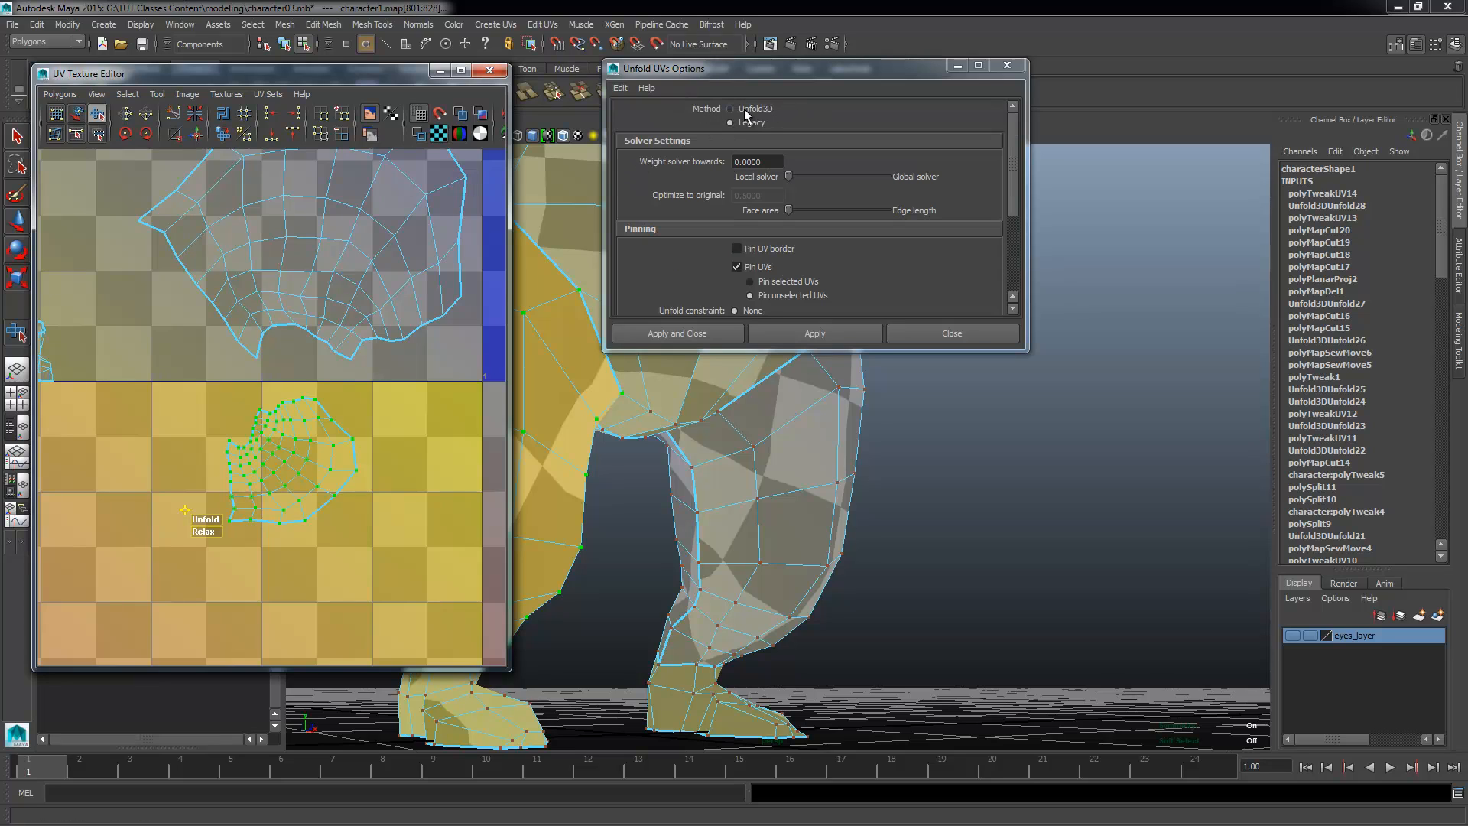
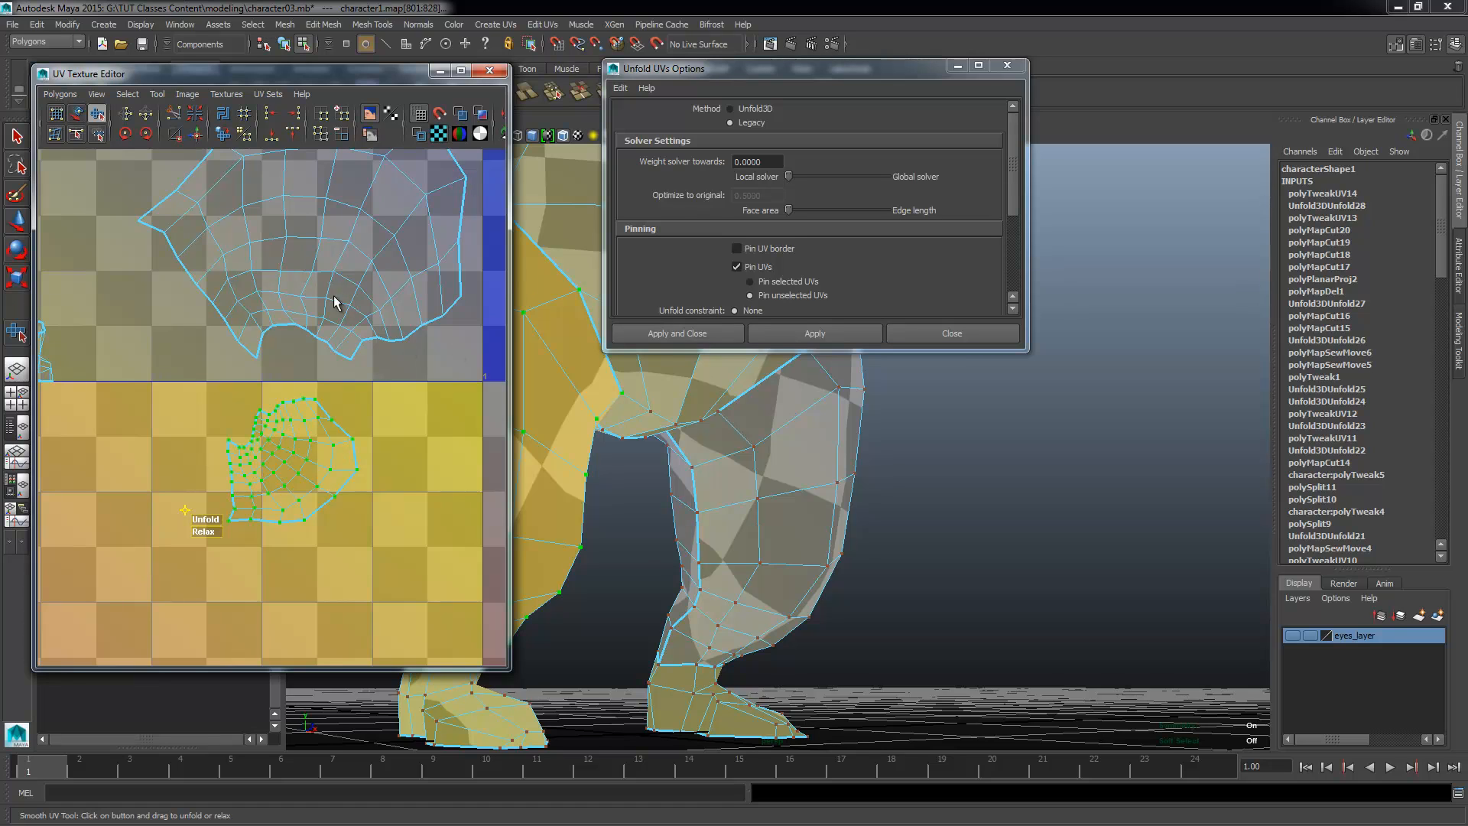
Step: Set the unfold method to Unfold3D and apply it to the second leg's shell
{"action": "left_click", "coordinate": [737, 112]}
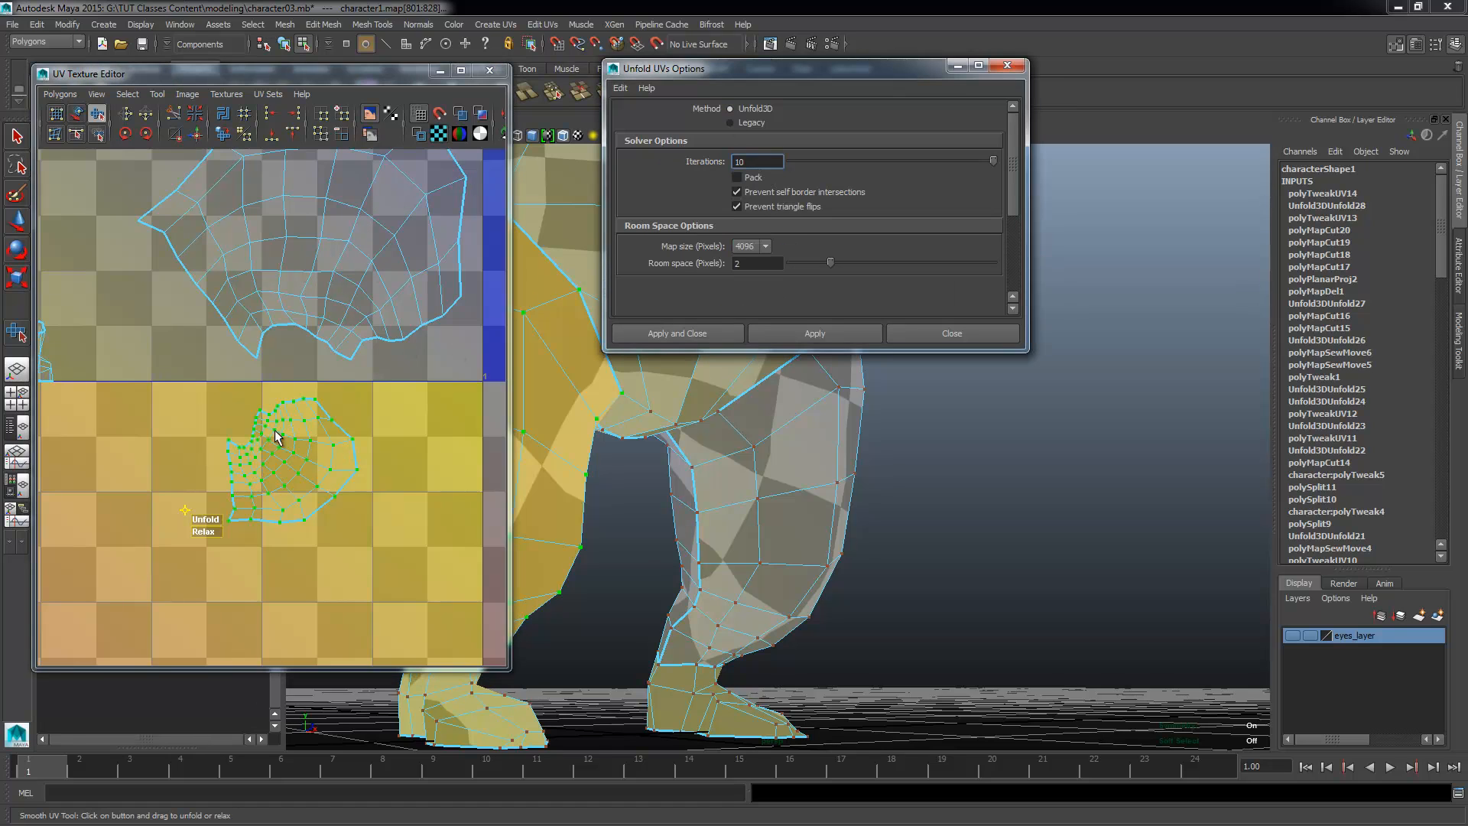
{"action": "right_click_drag", "start_coordinate": [346, 442], "coordinate": [273, 417], "text": "alt"}
{"action": "middle_click_drag", "start_coordinate": [261, 370], "coordinate": [387, 454], "text": "alt"}
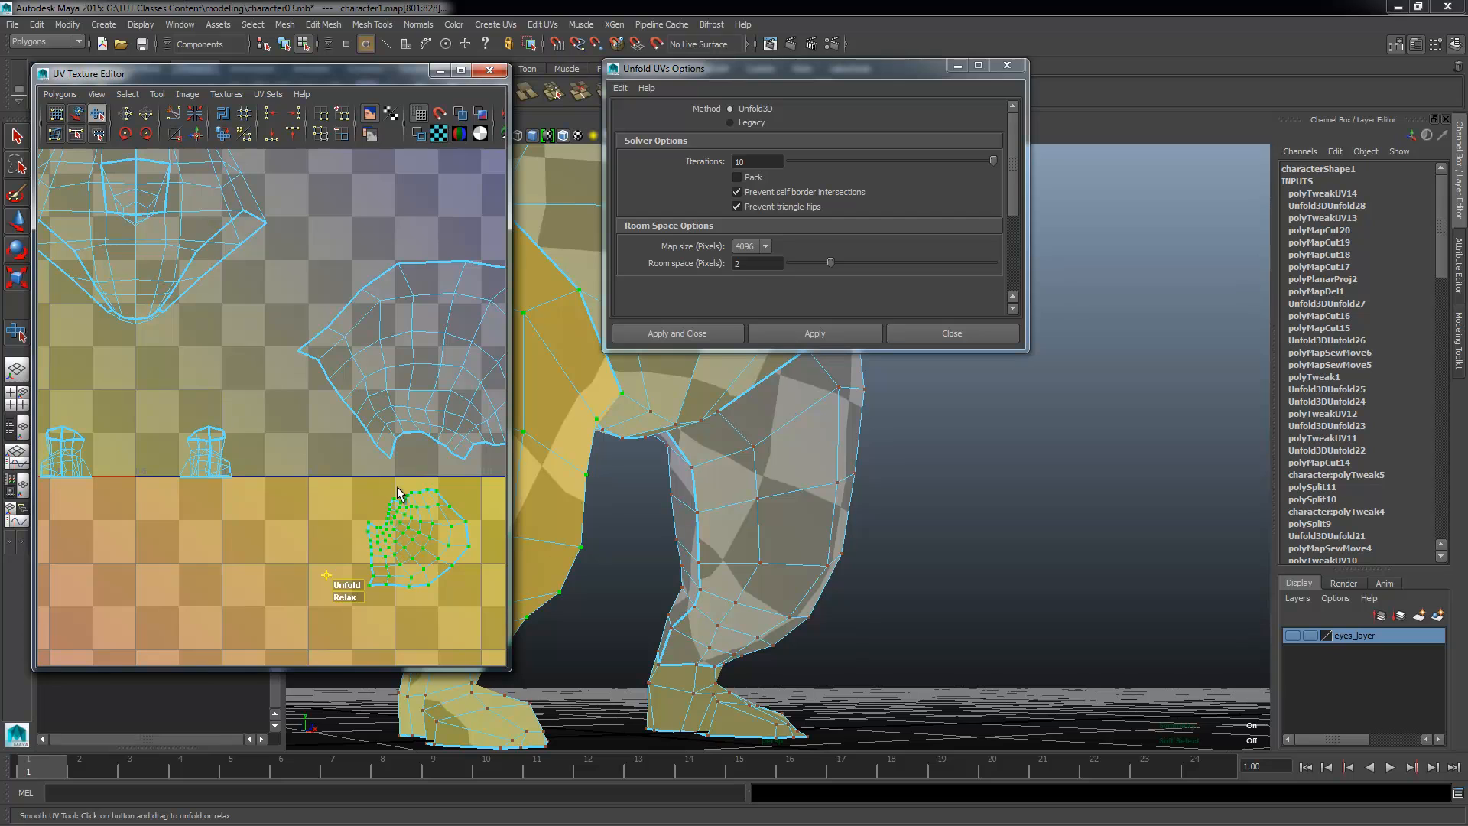
{"action": "right_click_drag", "start_coordinate": [361, 531], "coordinate": [210, 534], "text": "alt"}
{"action": "middle_click_drag", "start_coordinate": [339, 517], "coordinate": [303, 437], "text": "alt"}
{"action": "right_click_drag", "start_coordinate": [248, 387], "coordinate": [283, 320], "text": "alt"}
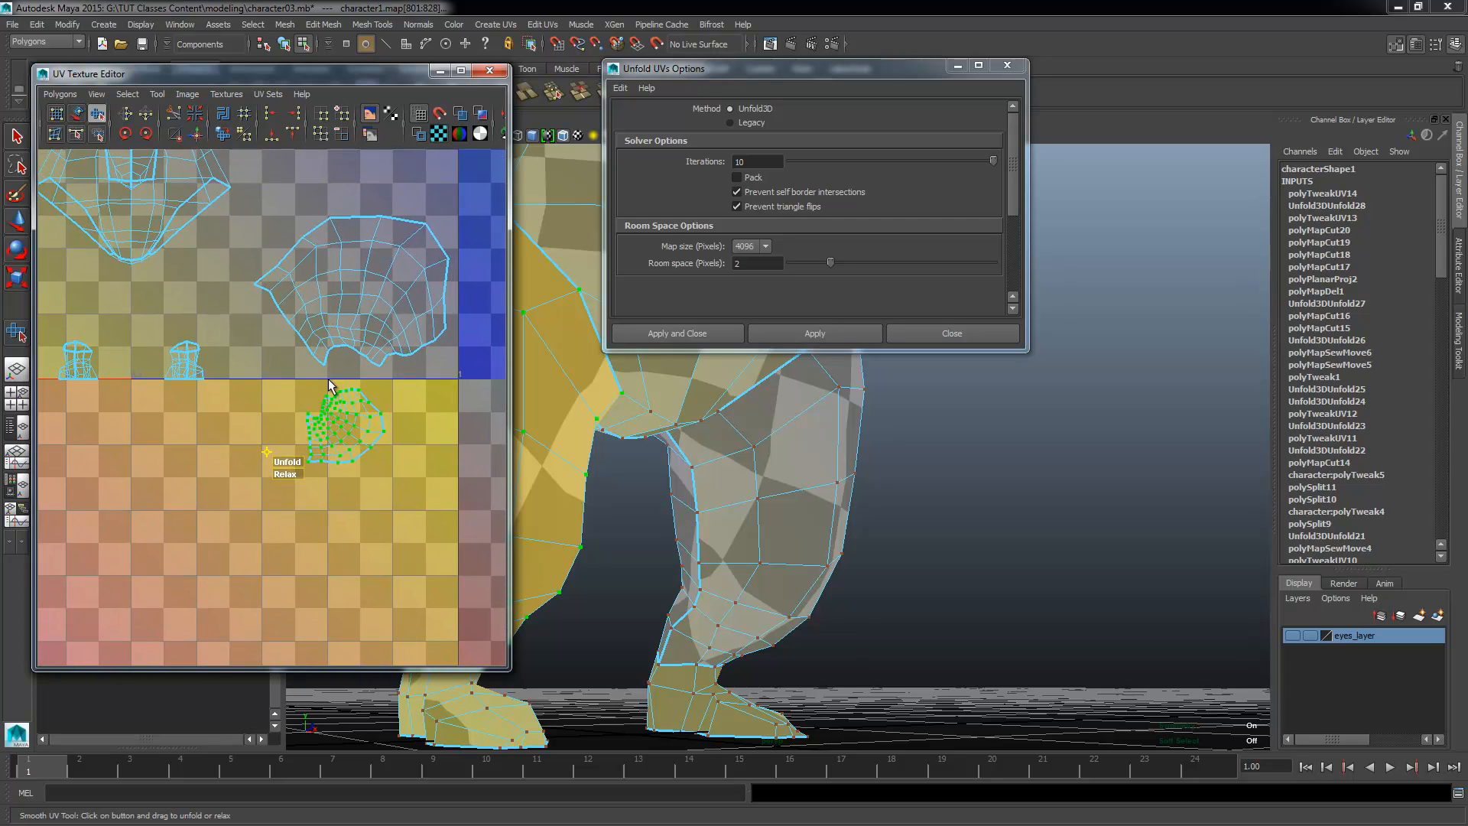
{"action": "key", "text": "w"}
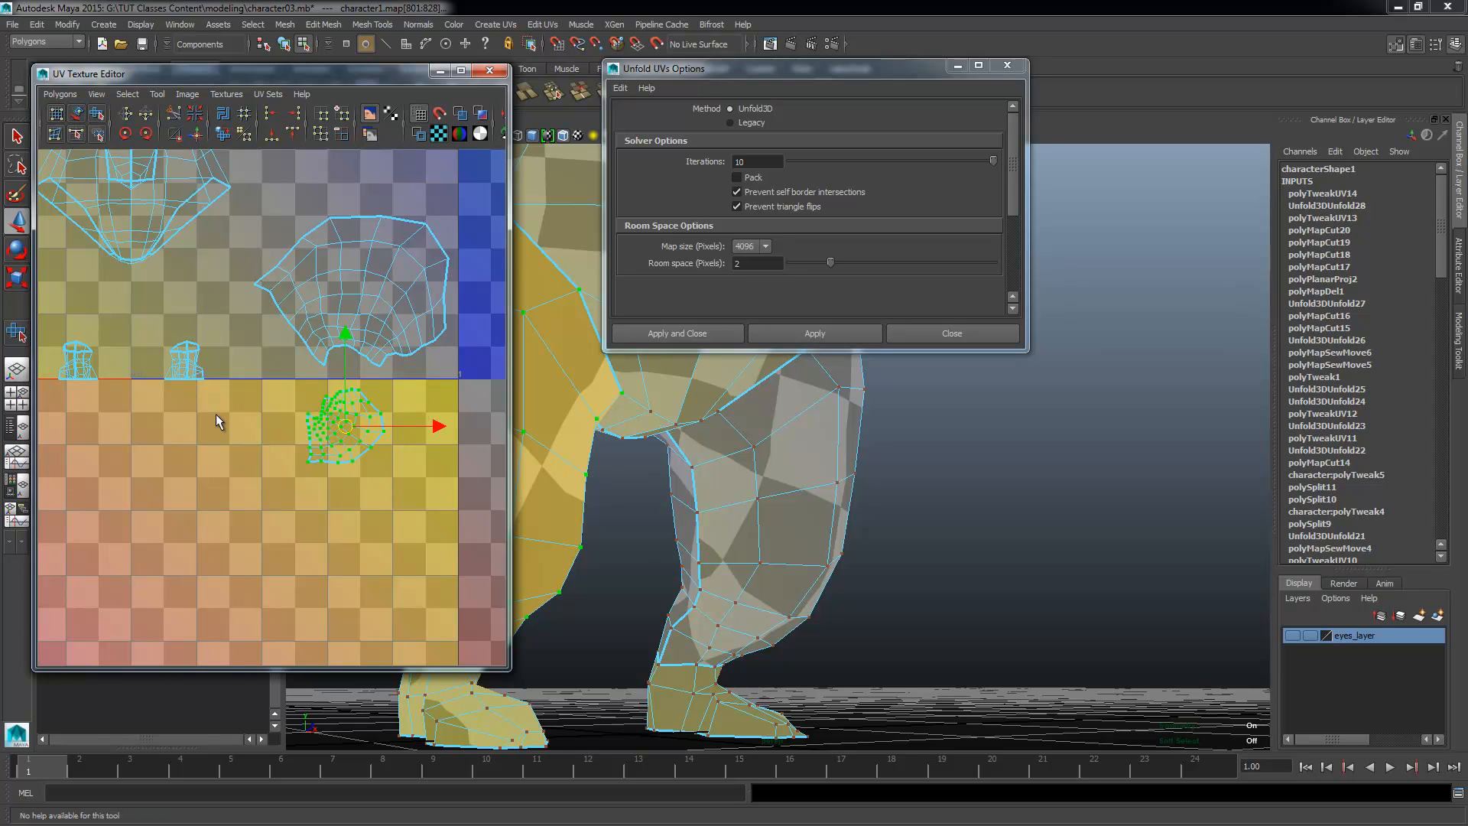
{"action": "middle_click_drag", "start_coordinate": [312, 432], "coordinate": [348, 482], "text": "alt"}
{"action": "left_click", "coordinate": [748, 103]}
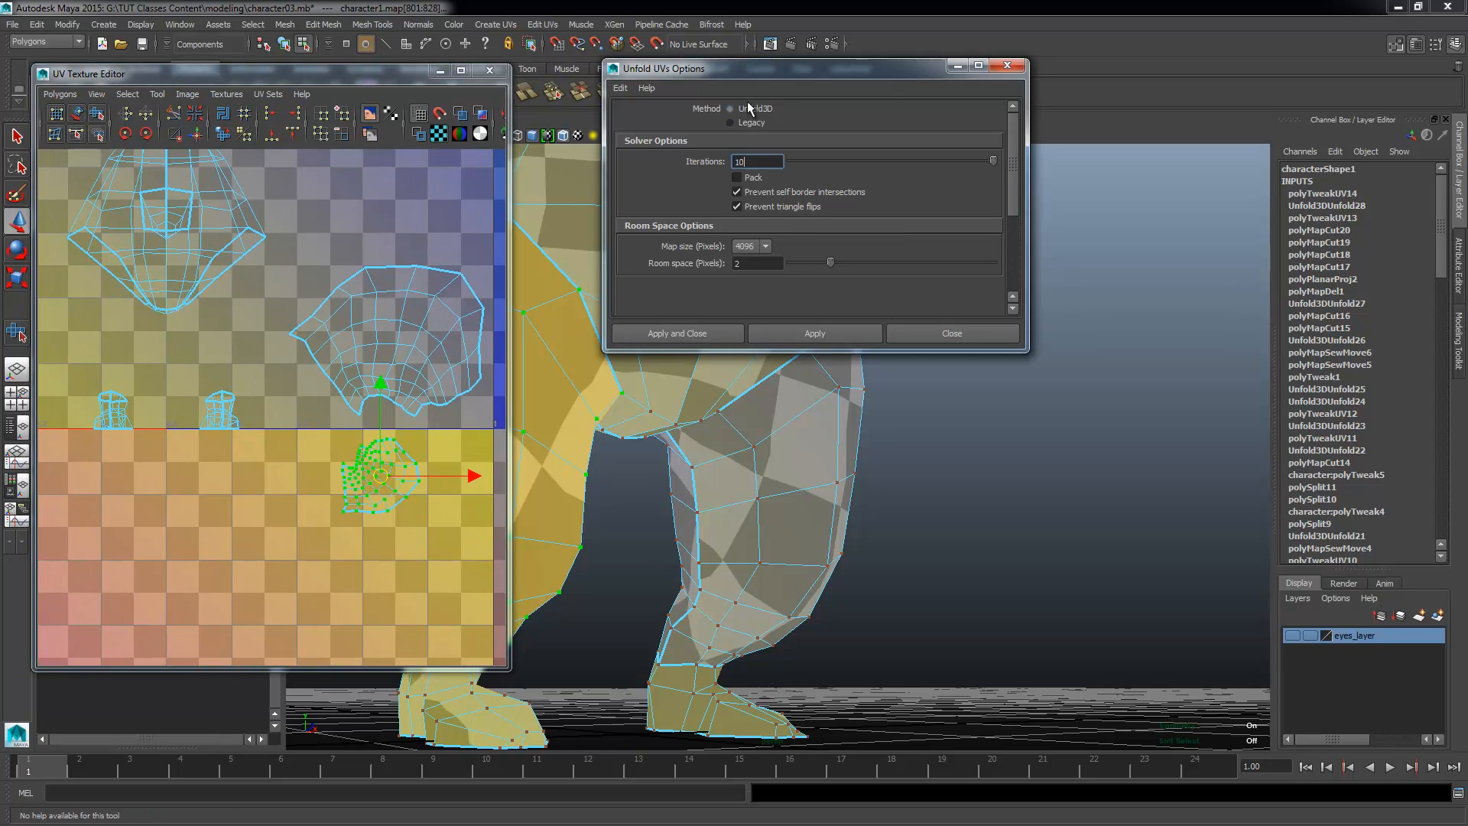
{"action": "left_click", "coordinate": [827, 334]}
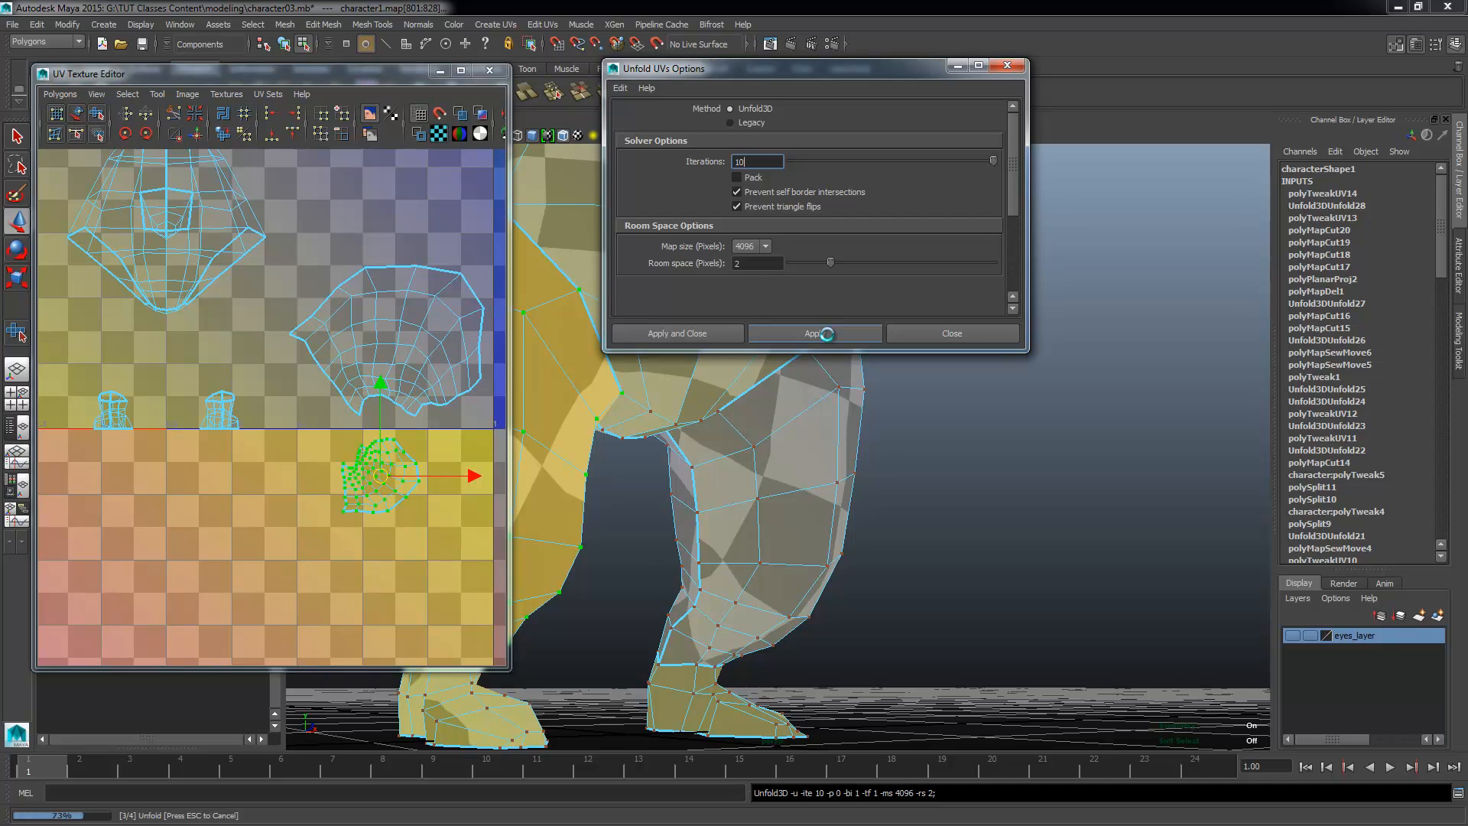
Step: Move the second leg's unfolded shell up into the empty UV space above the first leg's shell
{"action": "middle_click_drag", "start_coordinate": [346, 485], "coordinate": [325, 487], "text": "alt"}
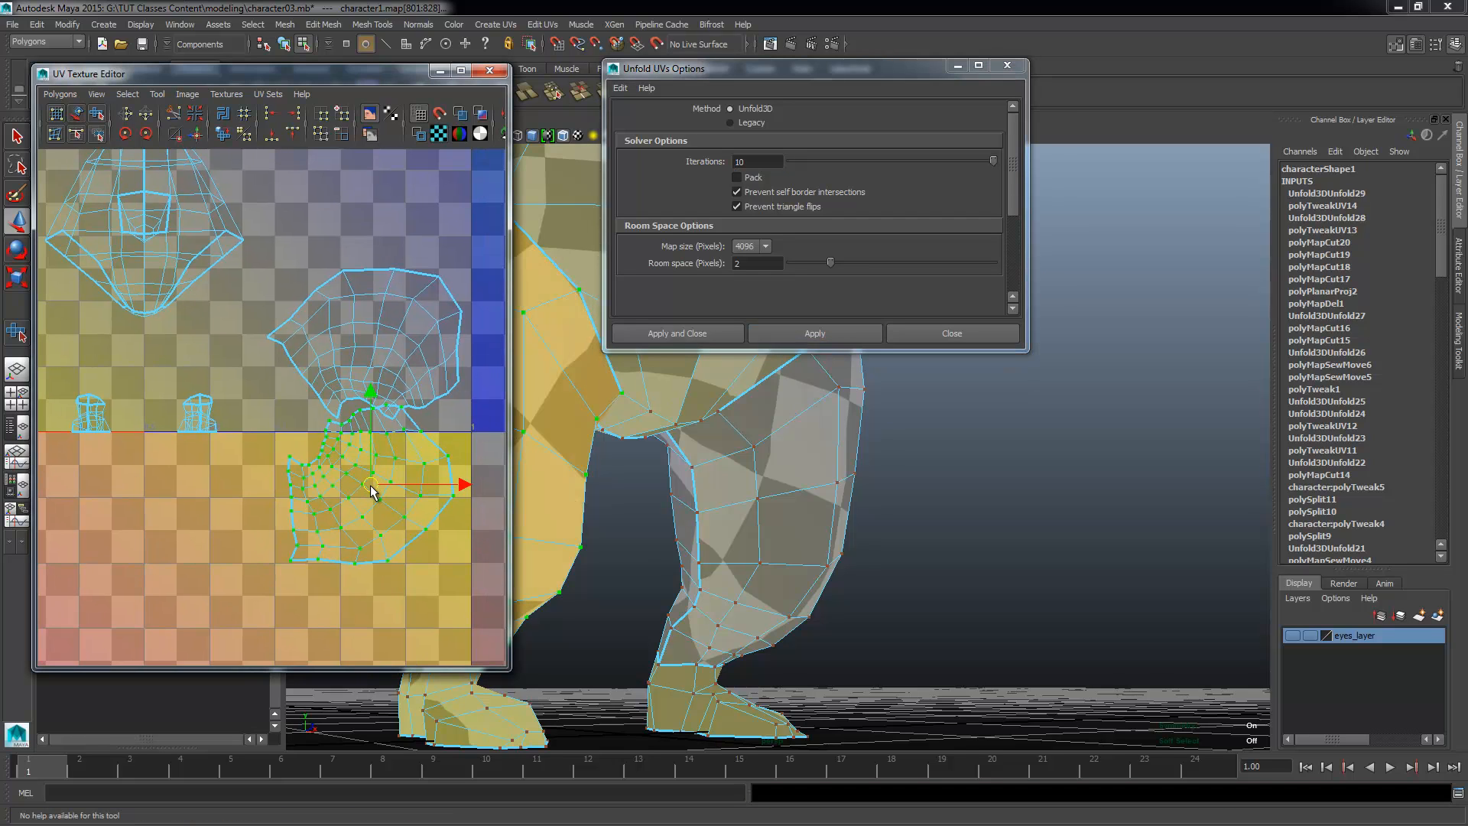
{"action": "left_click_drag", "start_coordinate": [371, 484], "coordinate": [379, 512]}
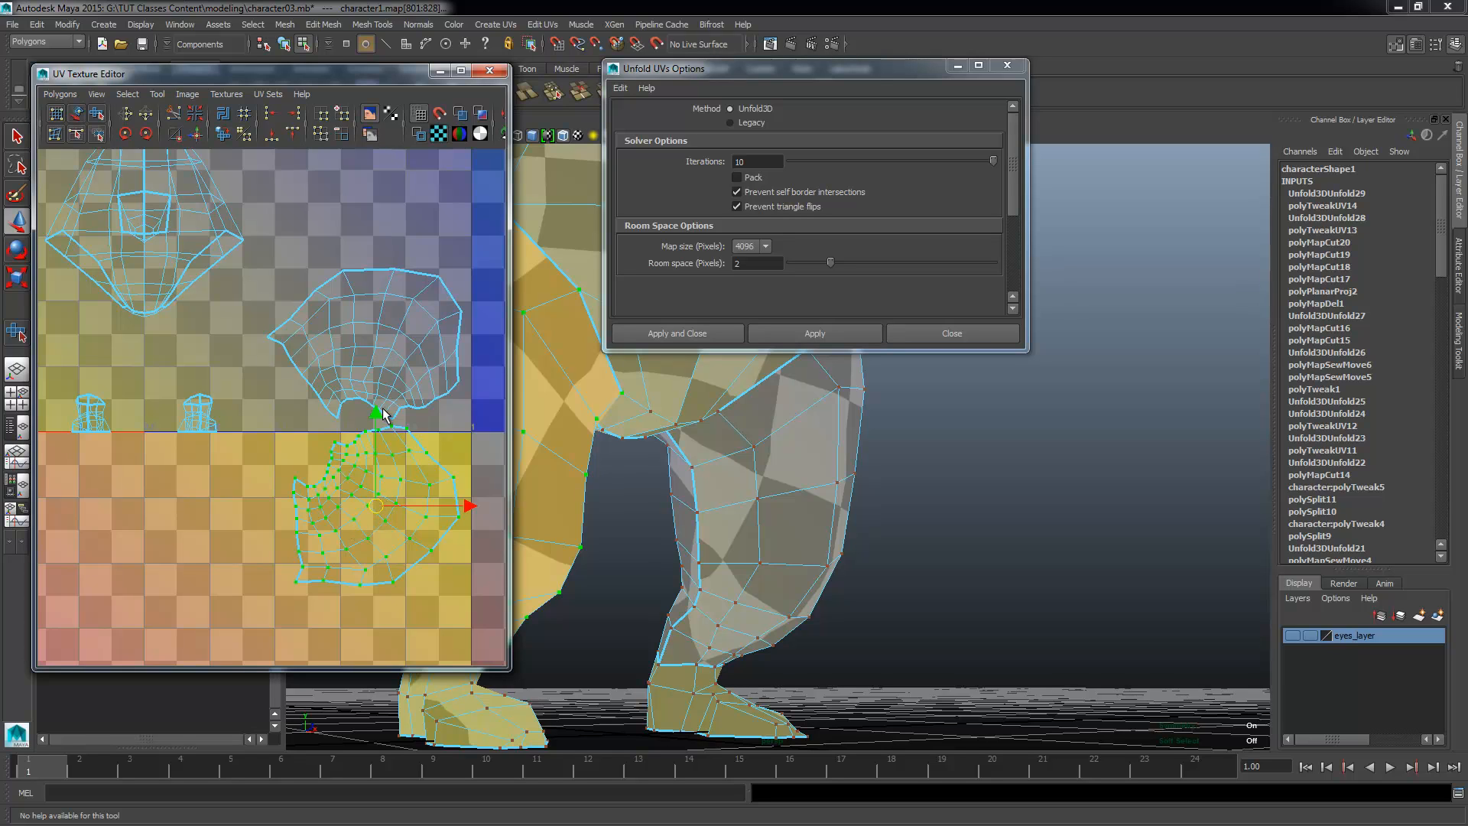
{"action": "left_click_drag", "start_coordinate": [375, 415], "coordinate": [335, 81]}
{"action": "key", "text": "r"}
{"action": "middle_click_drag", "start_coordinate": [335, 158], "coordinate": [329, 327], "text": "alt"}
Step: Rotate the second leg's shell to match the first leg's orientation and stack it on the first leg's shell
{"action": "key", "text": "e"}
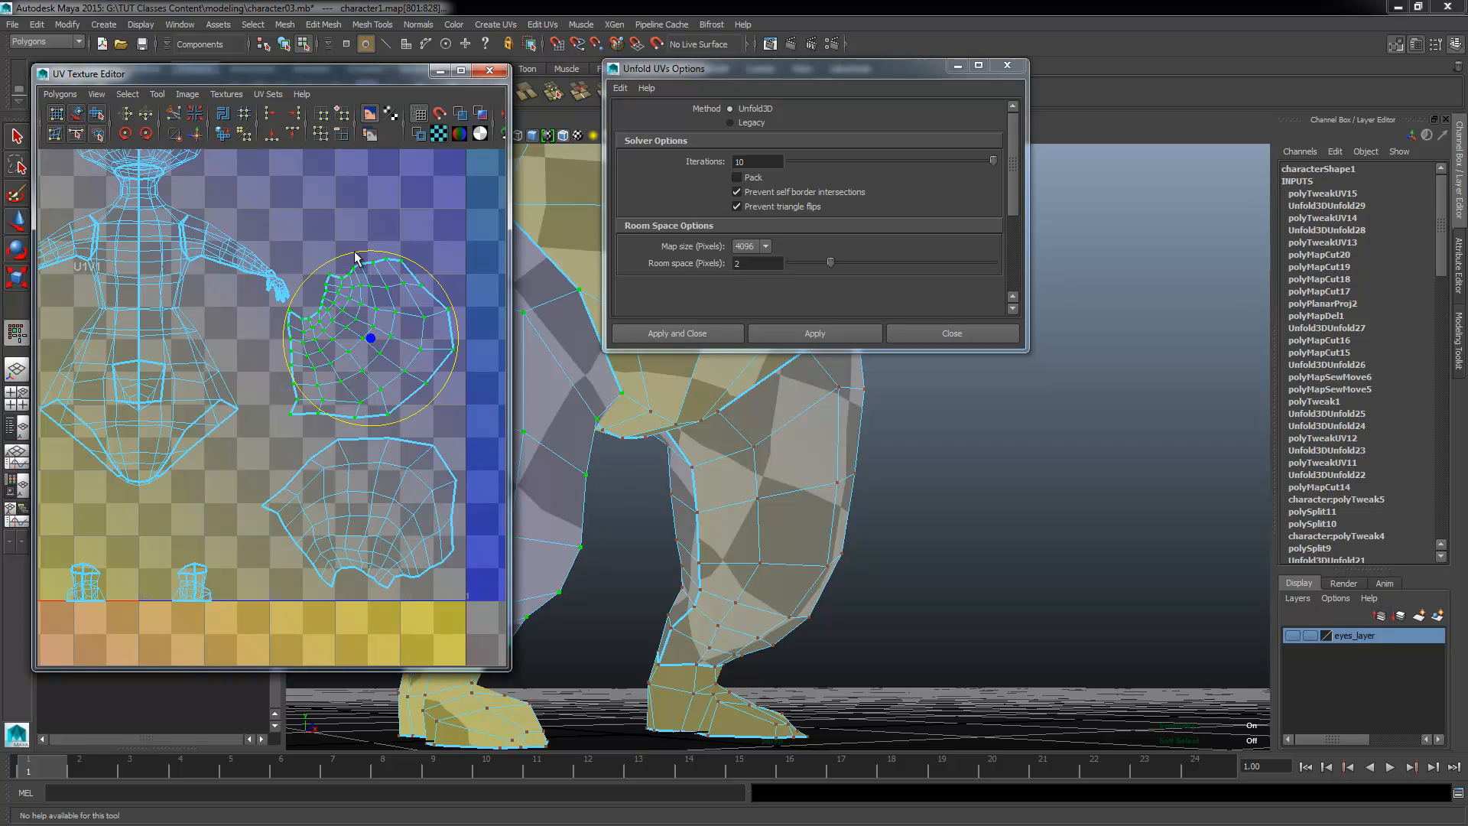
{"action": "left_click_drag", "start_coordinate": [354, 256], "coordinate": [261, 490]}
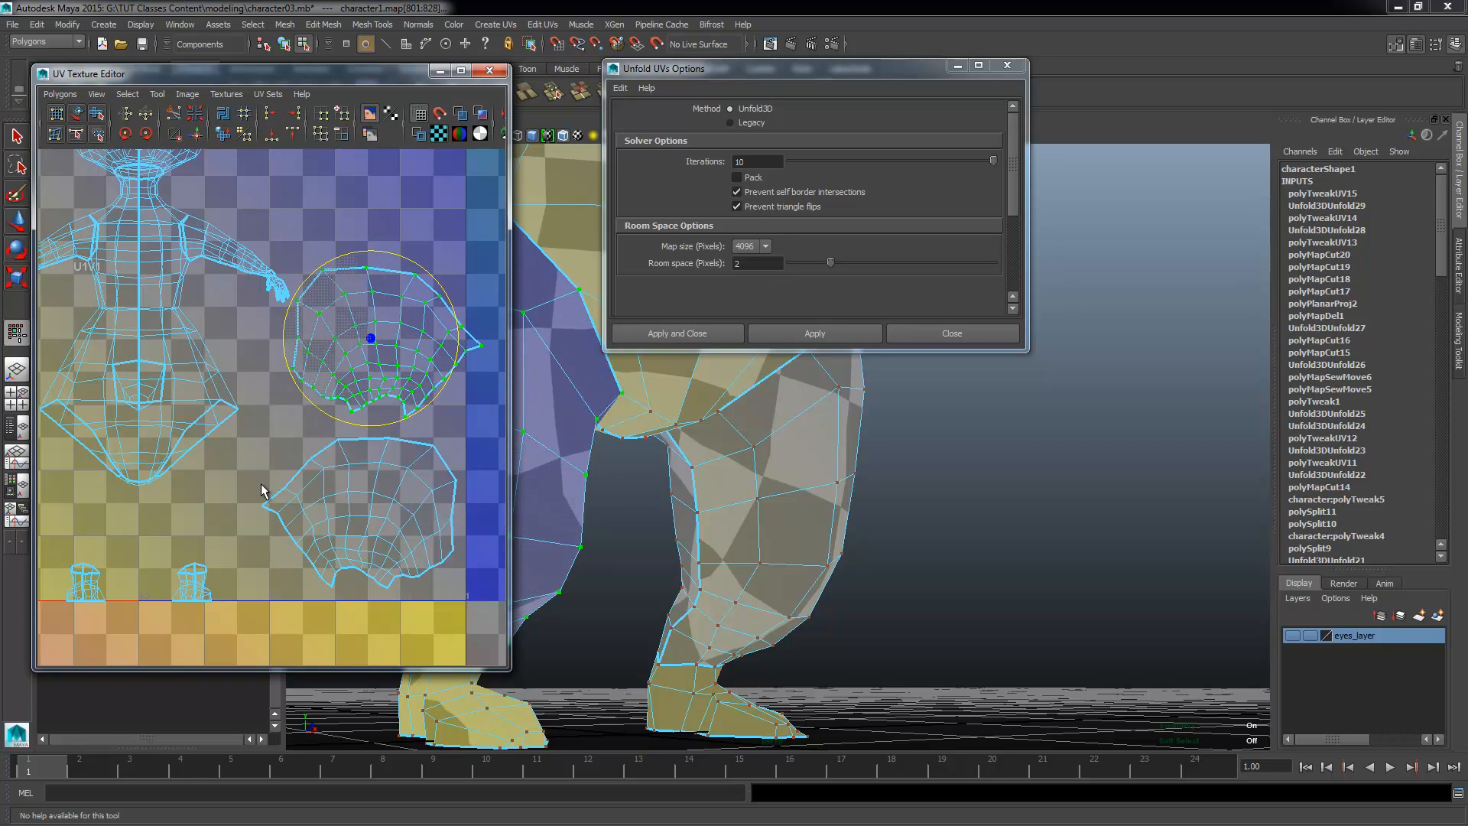
{"action": "key", "text": "w"}
{"action": "left_click_drag", "start_coordinate": [372, 347], "coordinate": [374, 522]}
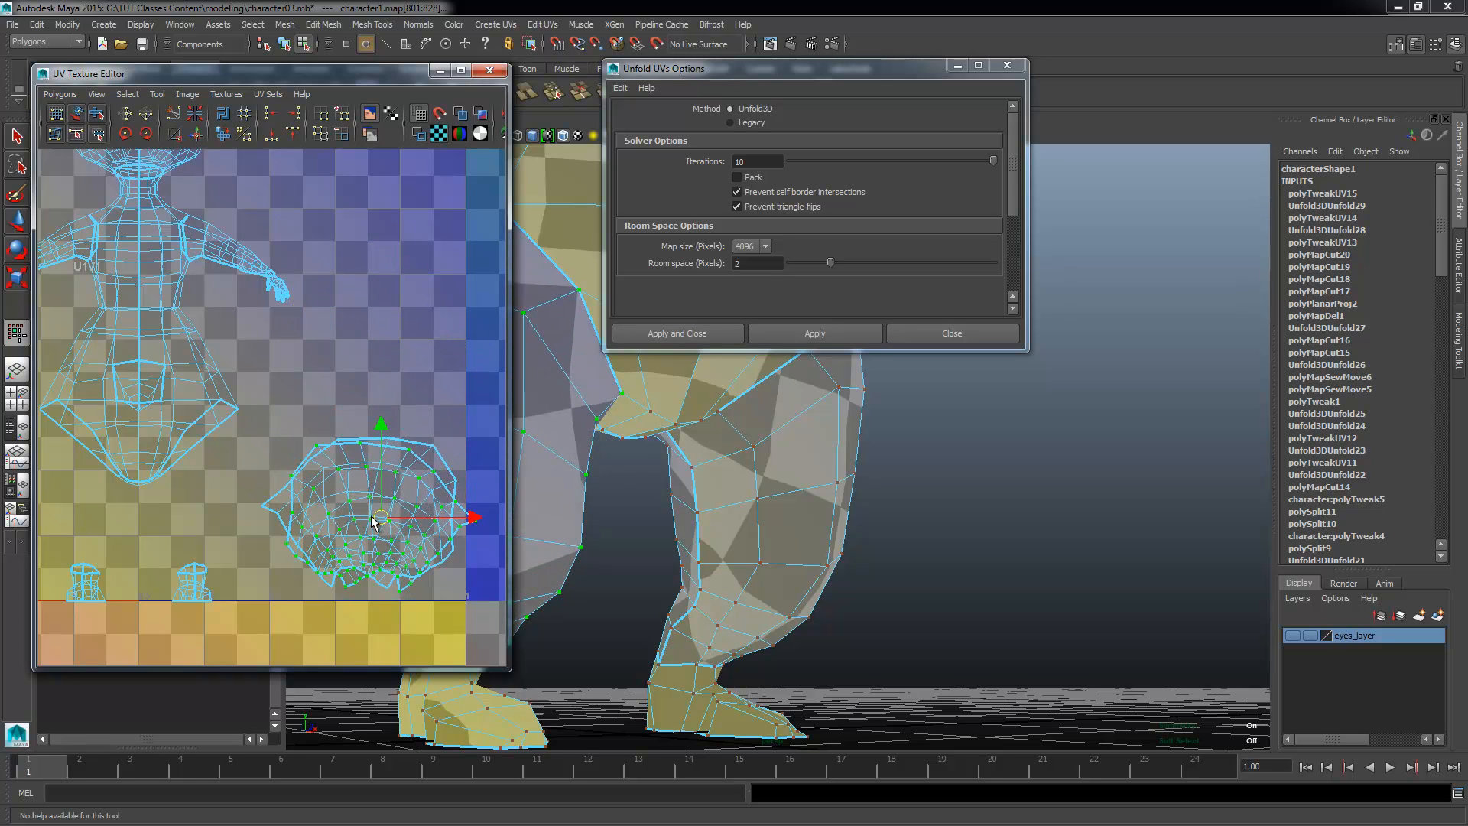
Step: Select the whole torso shell in the planar projection and unfold it with Unfold3D
{"action": "middle_click_drag", "start_coordinate": [260, 426], "coordinate": [338, 469], "text": "alt"}
{"action": "middle_click_drag", "start_coordinate": [197, 449], "coordinate": [247, 515], "text": "alt"}
{"action": "right_click_drag", "start_coordinate": [247, 515], "coordinate": [441, 514], "text": "alt"}
{"action": "left_click", "coordinate": [367, 549]}
{"action": "middle_click_drag", "start_coordinate": [324, 611], "coordinate": [343, 596], "text": "alt"}
{"action": "right_click_drag", "start_coordinate": [371, 522], "coordinate": [405, 526], "text": "shift"}
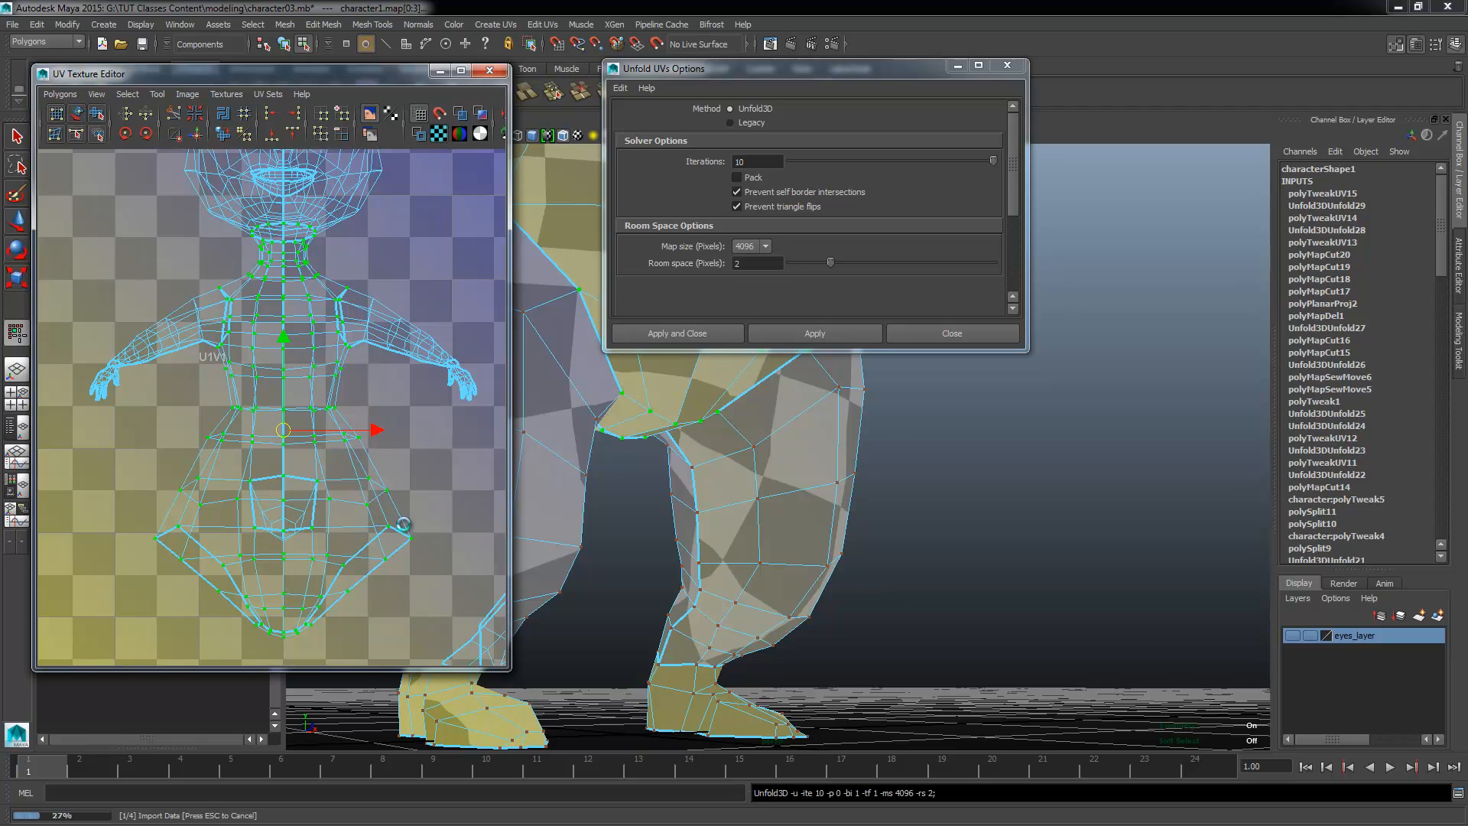
{"action": "scroll", "coordinate": [277, 405], "scroll_direction": "down", "scroll_amount": 5}
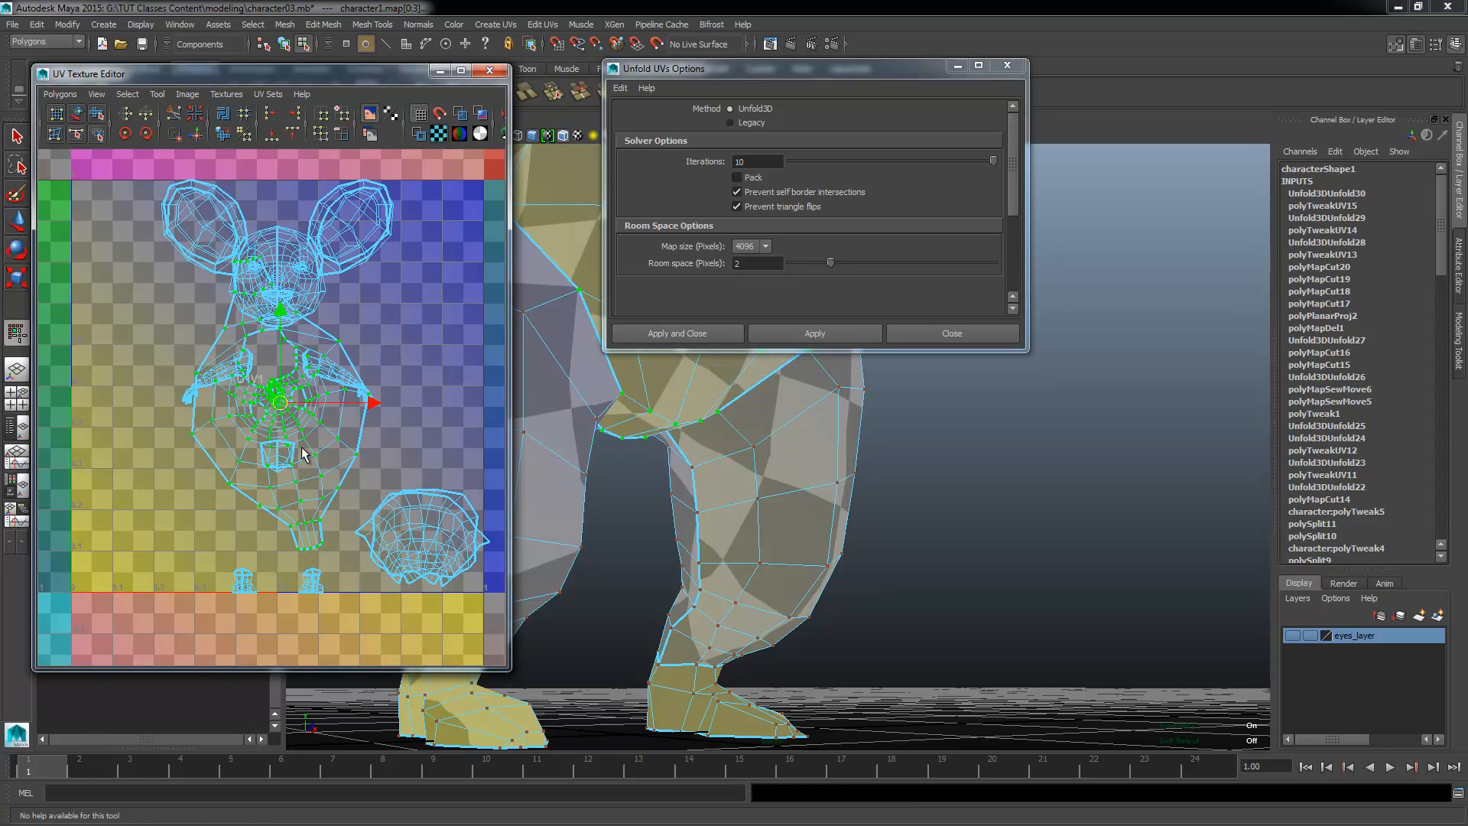
Step: Move the unfolded torso shell into the neighbouring UV tile beside the head and rotate it until it stands upright
{"action": "left_click_drag", "start_coordinate": [279, 401], "coordinate": [33, 364]}
{"action": "middle_click_drag", "start_coordinate": [136, 393], "coordinate": [344, 453], "text": "alt"}
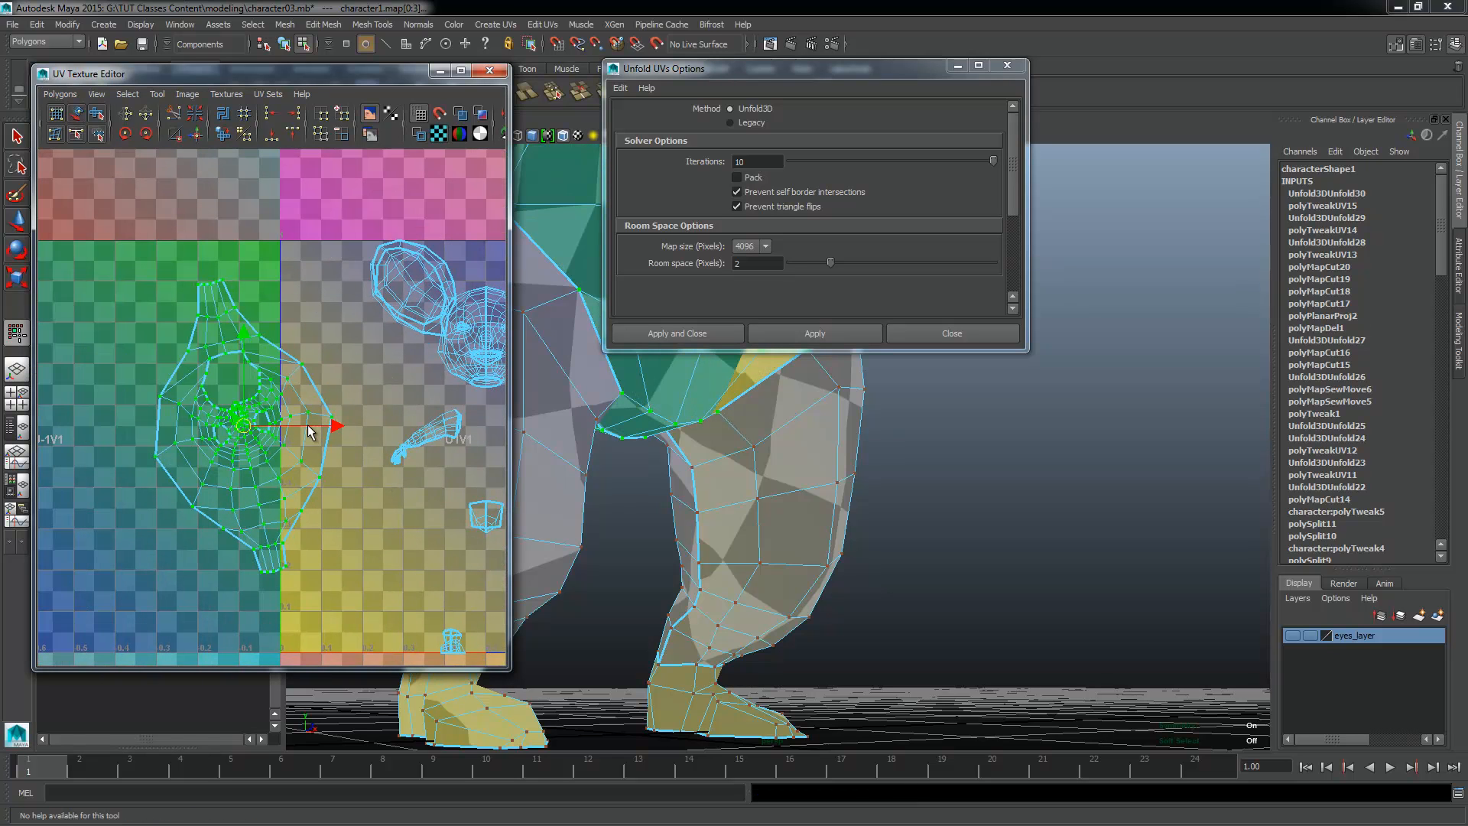
{"action": "key", "text": "e"}
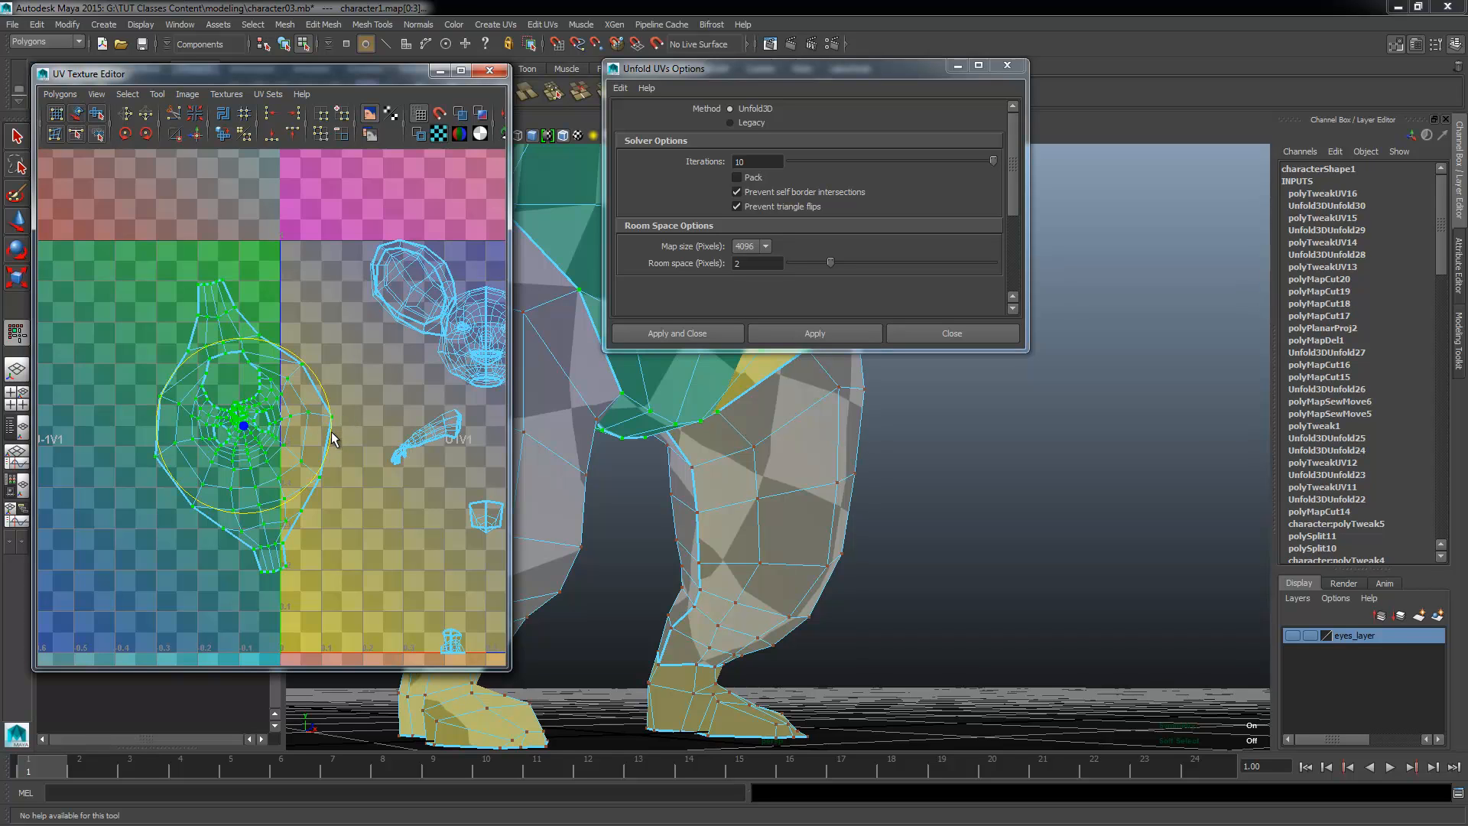
{"action": "left_click_drag", "start_coordinate": [331, 429], "coordinate": [280, 441]}
{"action": "key", "text": "w"}
{"action": "middle_click_drag", "start_coordinate": [207, 462], "coordinate": [260, 508], "text": "alt"}
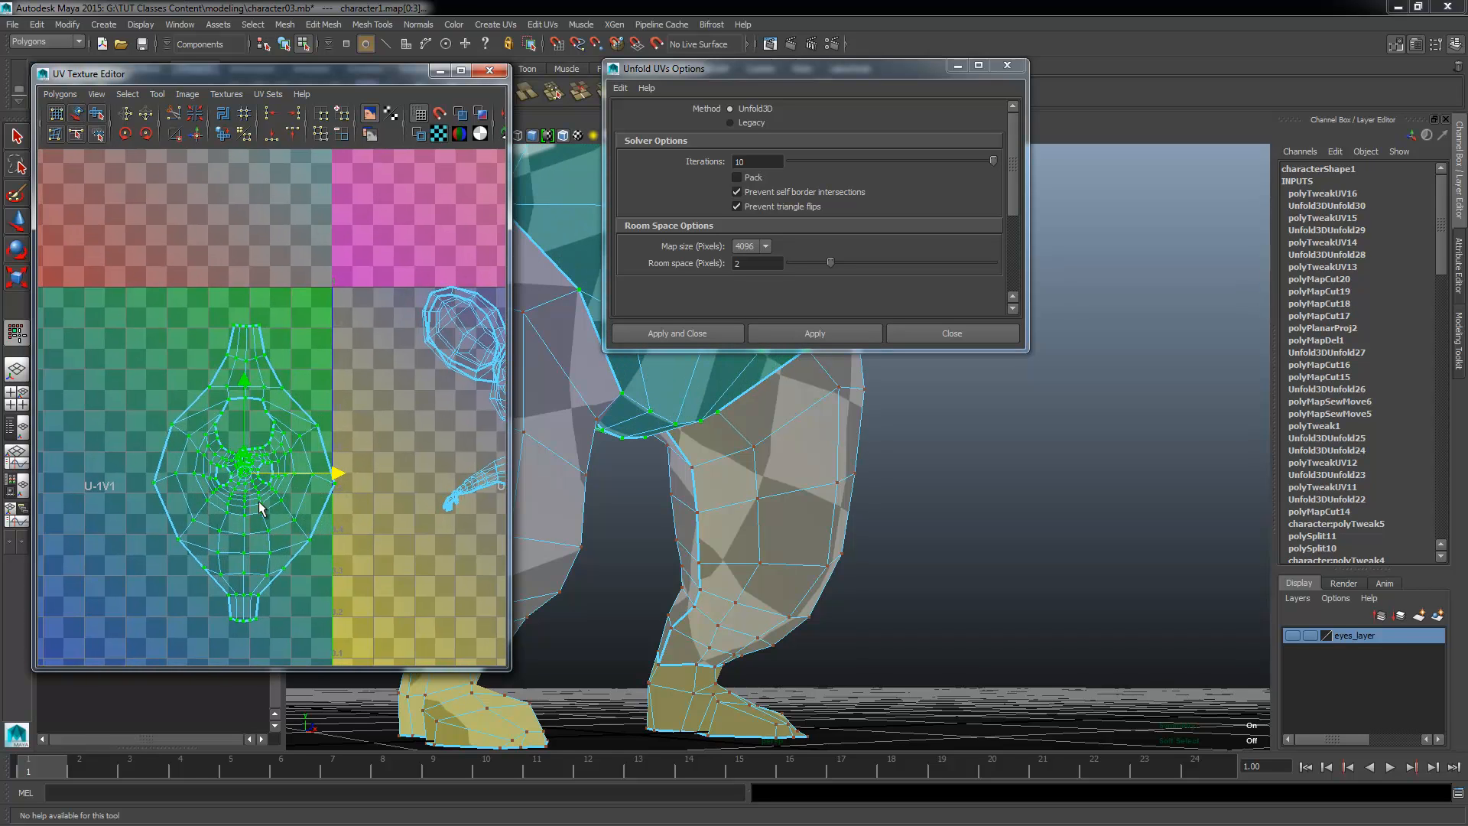
Step: Cut the torso's UVs along the vertical centre edges from the tail opening down to the crotch
{"action": "right_click_drag", "start_coordinate": [260, 507], "coordinate": [458, 571], "text": "alt"}
{"action": "middle_click_drag", "start_coordinate": [388, 503], "coordinate": [423, 467], "text": "alt"}
{"action": "right_click_drag", "start_coordinate": [425, 564], "coordinate": [351, 546], "text": "alt"}
{"action": "middle_click_drag", "start_coordinate": [288, 594], "coordinate": [267, 425], "text": "alt"}
{"action": "left_click_drag", "start_coordinate": [633, 590], "coordinate": [800, 501], "text": "alt"}
{"action": "right_click_drag", "start_coordinate": [800, 511], "coordinate": [814, 451]}
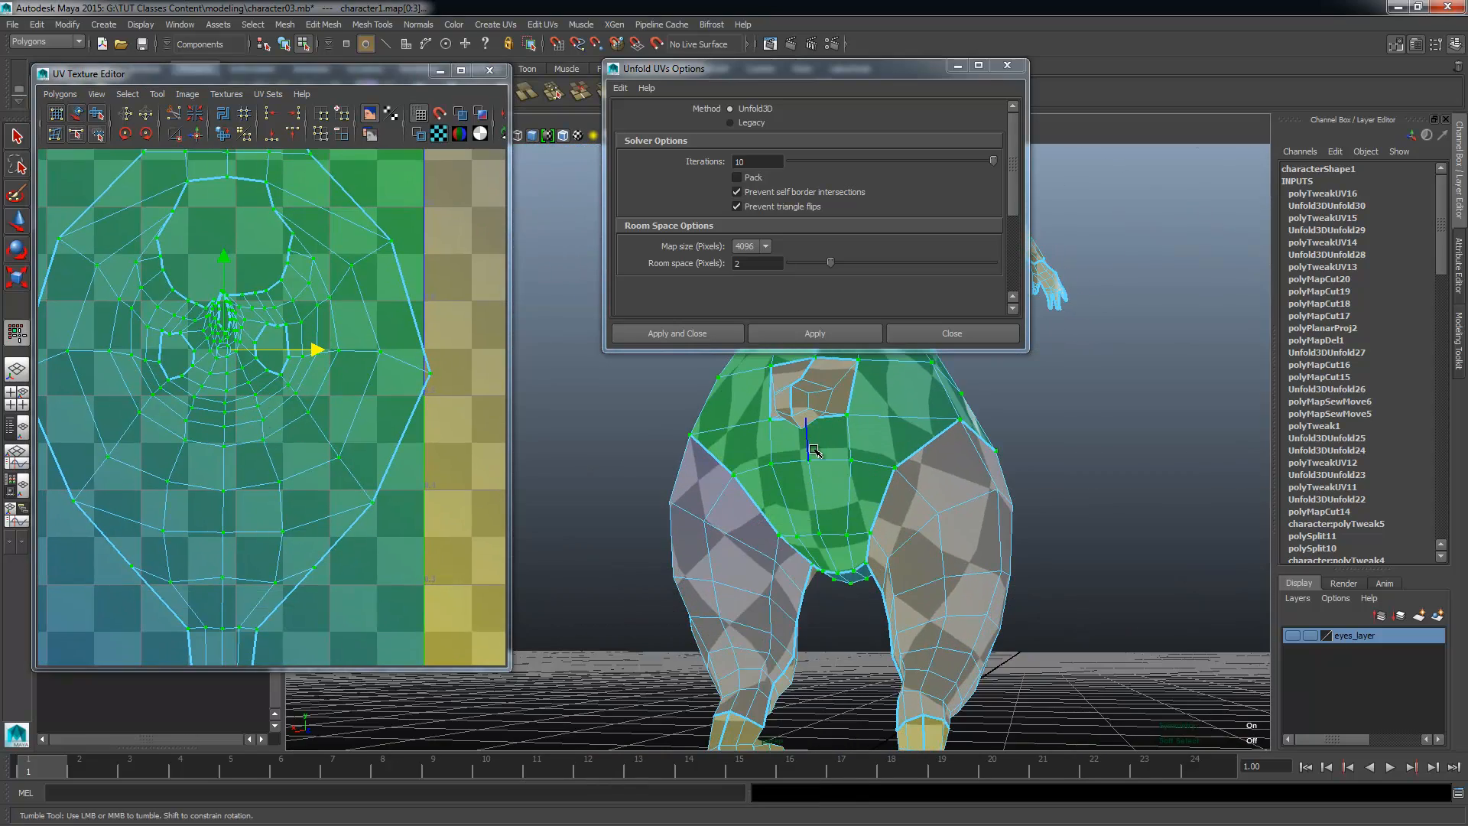
{"action": "left_click", "coordinate": [812, 449]}
{"action": "left_click_drag", "start_coordinate": [831, 546], "coordinate": [836, 537], "text": "alt"}
{"action": "double_click", "coordinate": [835, 533], "text": "shift"}
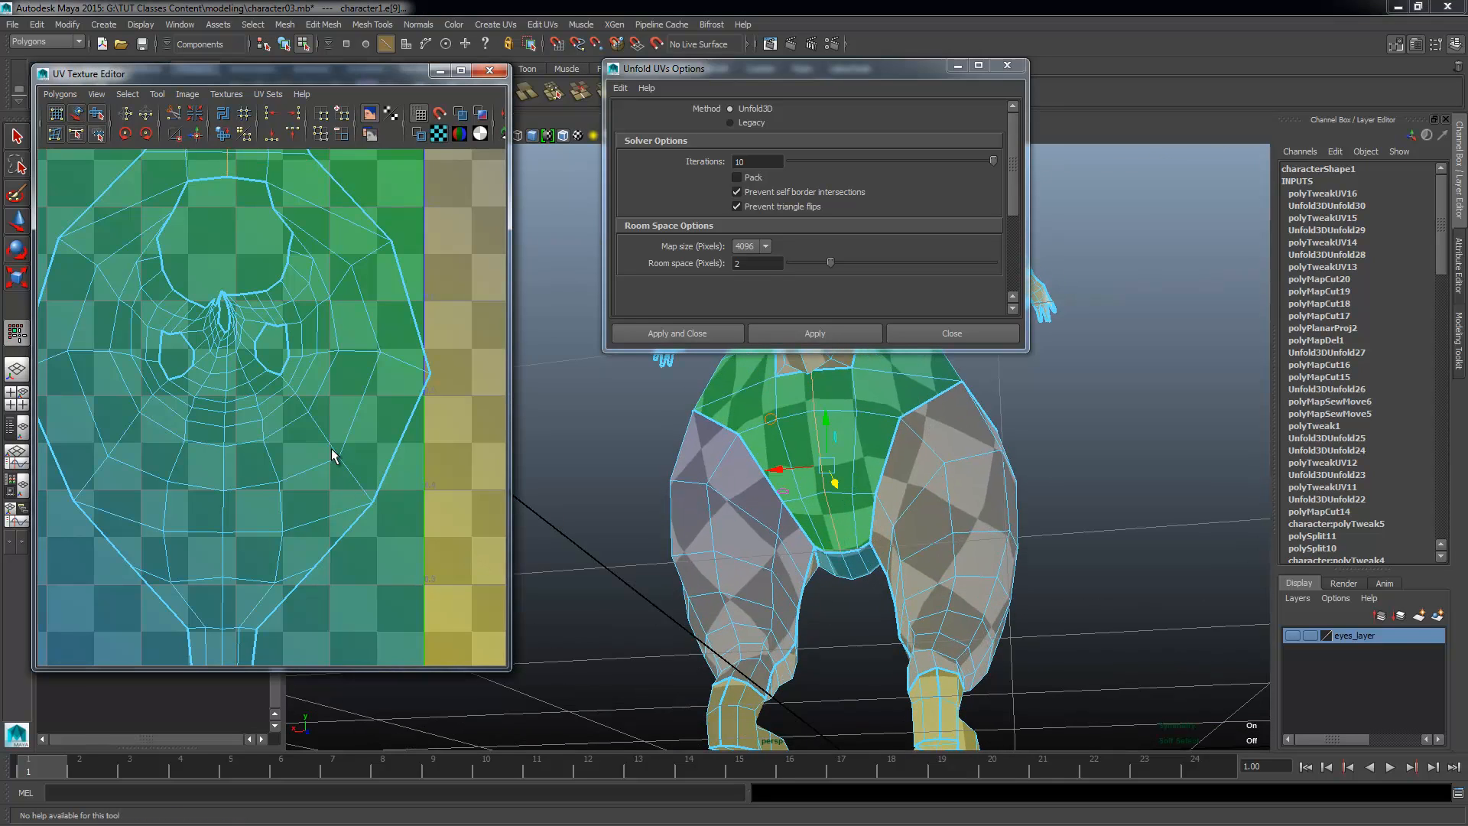
{"action": "right_click_drag", "start_coordinate": [331, 448], "coordinate": [255, 467], "text": "shift"}
{"action": "middle_click_drag", "start_coordinate": [329, 296], "coordinate": [377, 466], "text": "alt"}
{"action": "right_click_drag", "start_coordinate": [334, 385], "coordinate": [428, 373]}
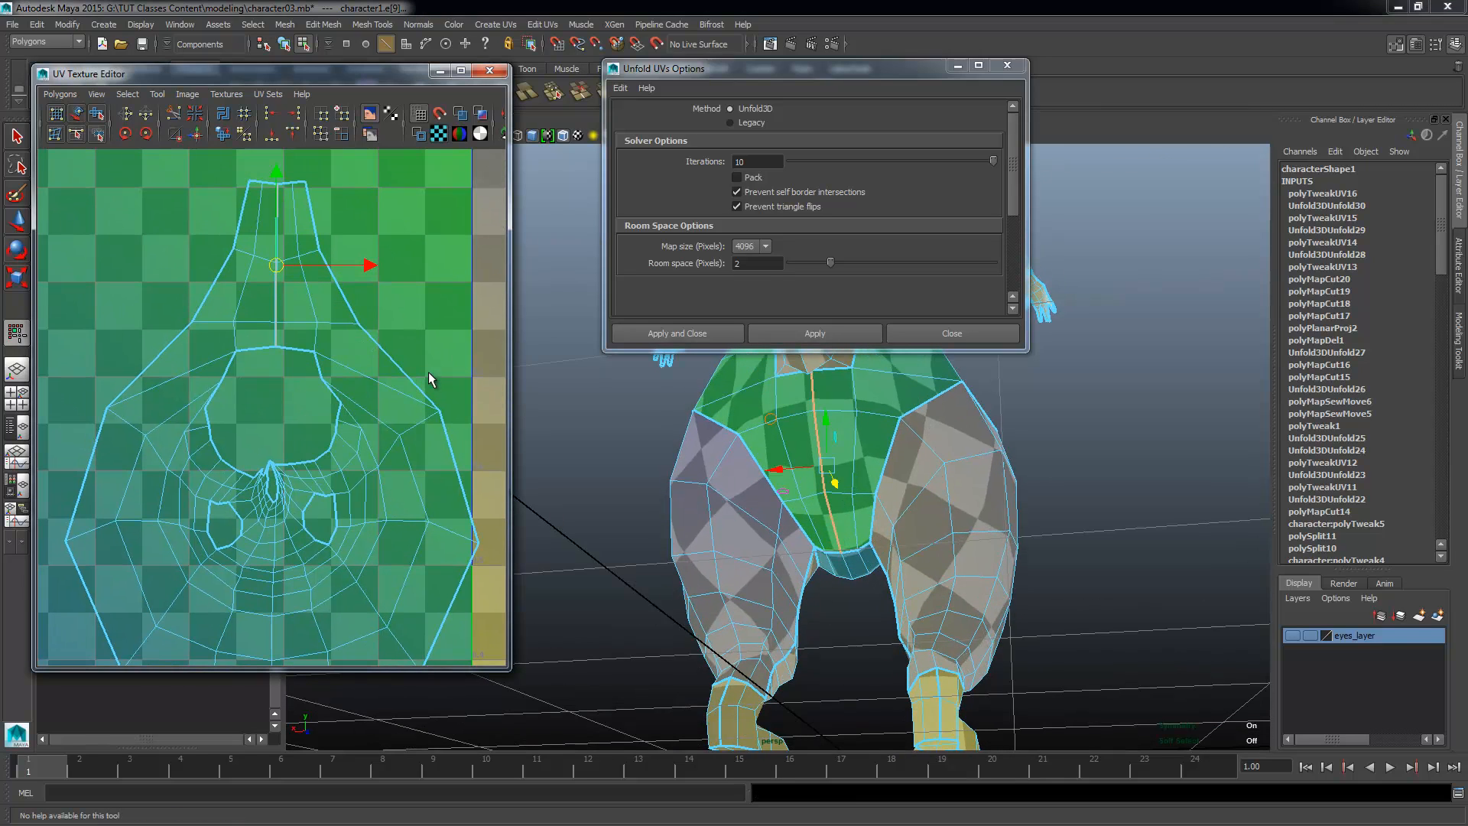
{"action": "left_click", "coordinate": [399, 437]}
Step: Select the torso shell again, unfold it with the new back seam and check the checker texture on the body
{"action": "right_click_drag", "start_coordinate": [378, 470], "coordinate": [435, 447], "text": "ctrl"}
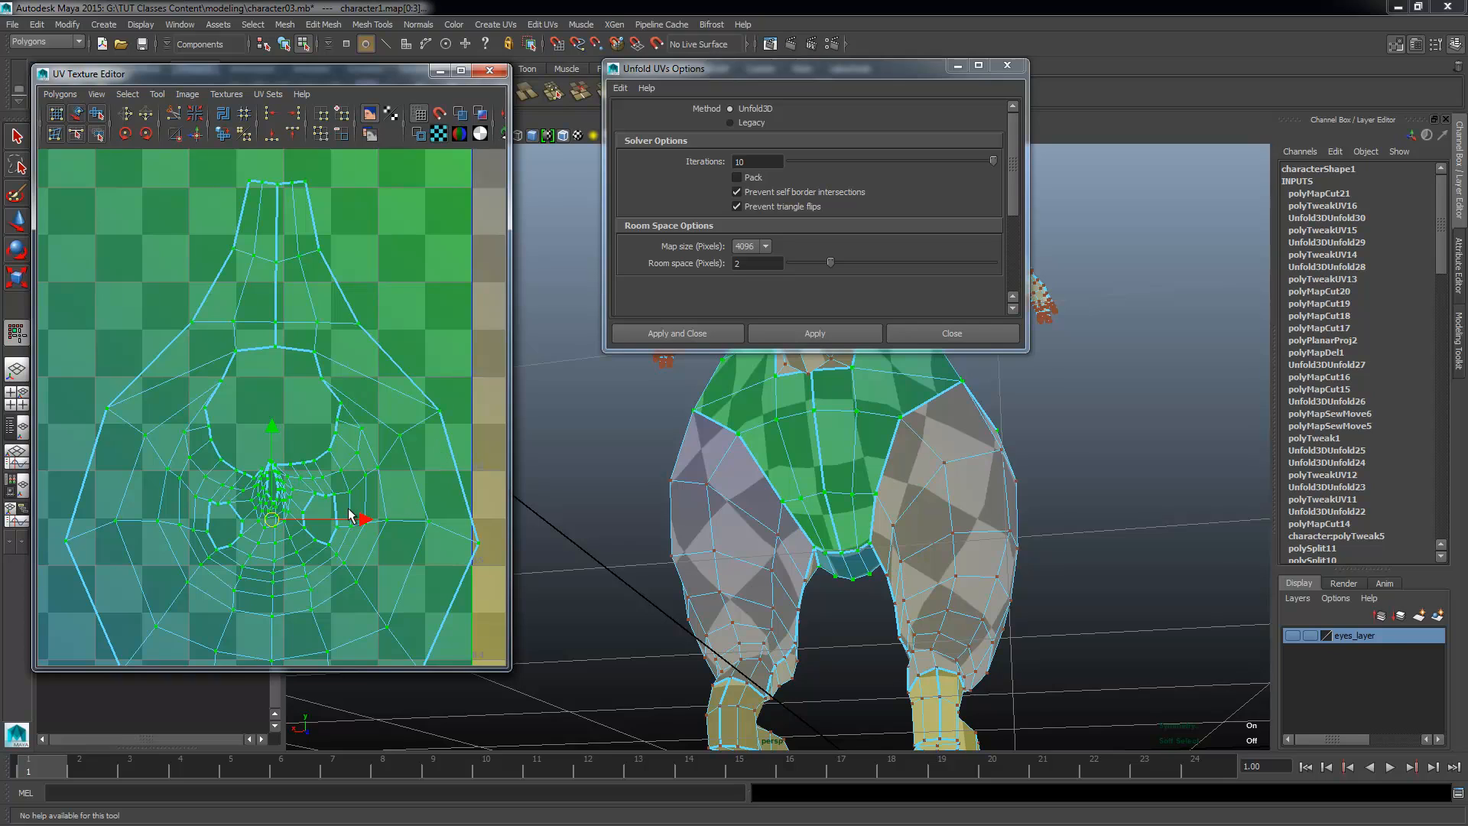
{"action": "middle_click_drag", "start_coordinate": [352, 536], "coordinate": [368, 485], "text": "alt"}
{"action": "right_click_drag", "start_coordinate": [369, 492], "coordinate": [255, 505], "text": "alt"}
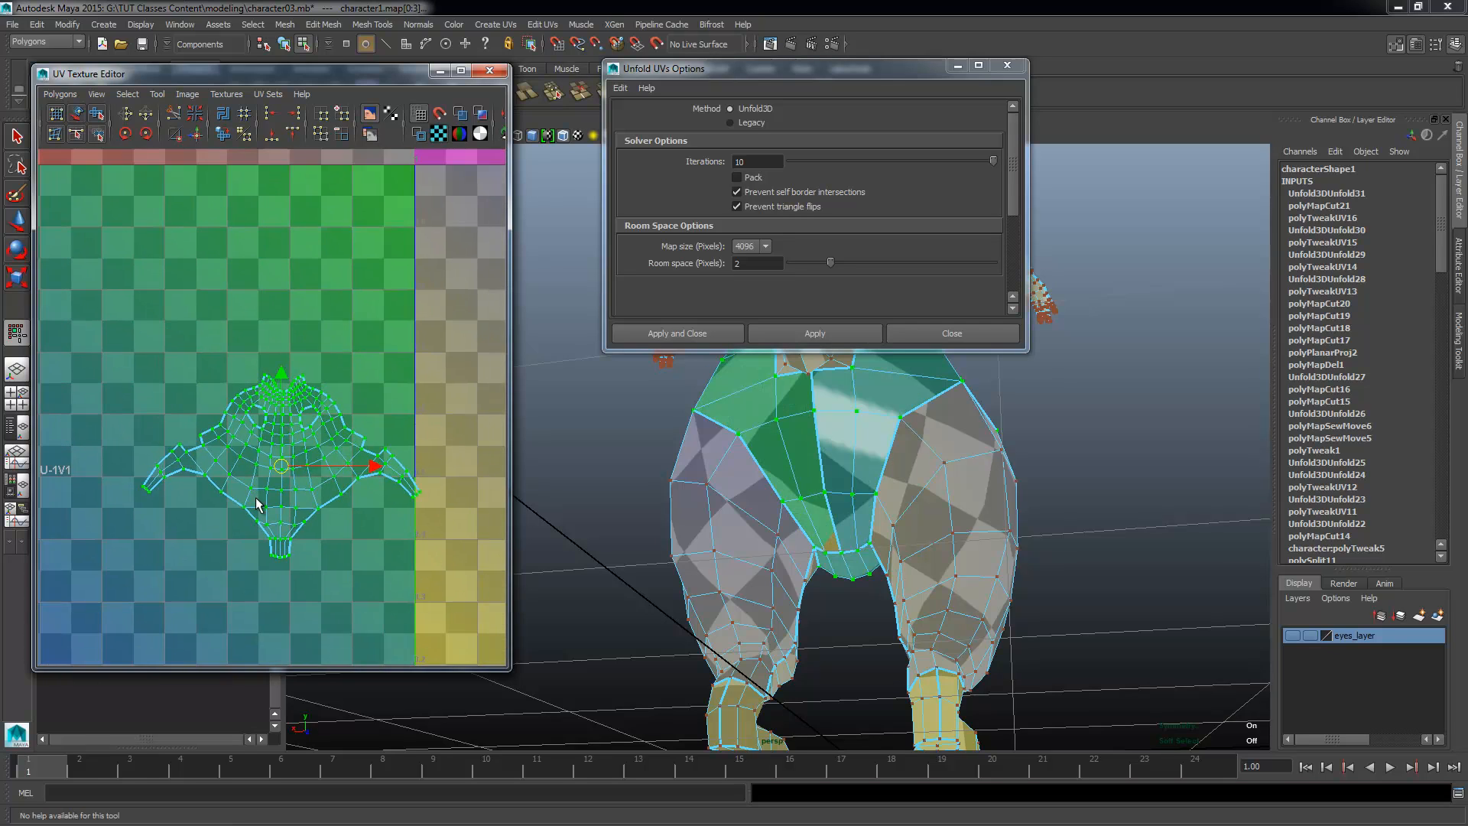
{"action": "middle_click_drag", "start_coordinate": [255, 505], "coordinate": [234, 455], "text": "alt"}
{"action": "left_click_drag", "start_coordinate": [846, 521], "coordinate": [540, 535], "text": "alt"}
{"action": "middle_click_drag", "start_coordinate": [541, 534], "coordinate": [646, 612], "text": "alt"}
{"action": "right_click_drag", "start_coordinate": [646, 611], "coordinate": [726, 610], "text": "alt"}
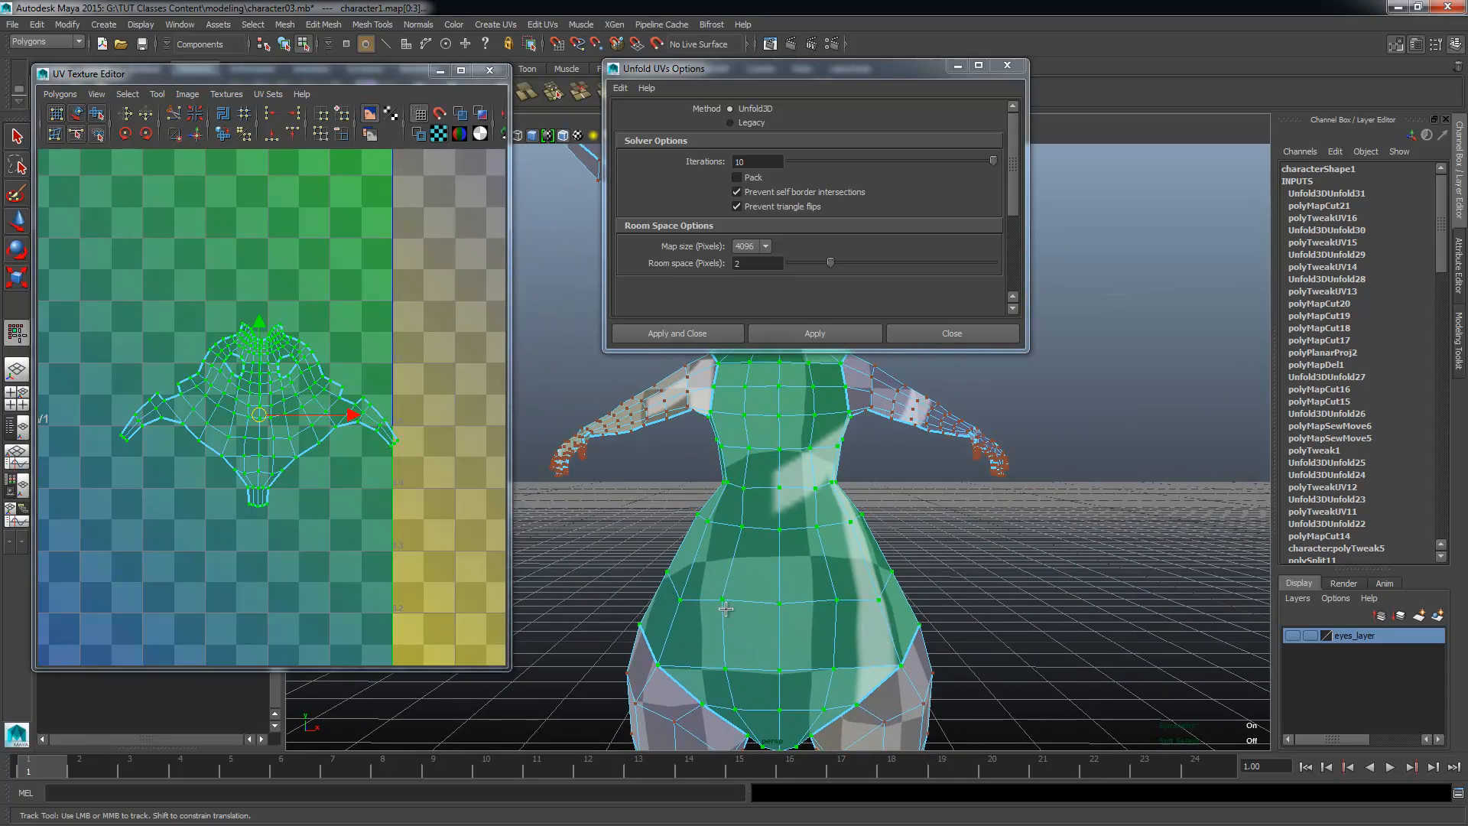
Step: Select the UV shells of the ears beside the head and unfold them with Unfold3D
{"action": "right_click_drag", "start_coordinate": [335, 529], "coordinate": [215, 494], "text": "alt"}
{"action": "middle_click_drag", "start_coordinate": [216, 494], "coordinate": [226, 554], "text": "alt"}
{"action": "right_click_drag", "start_coordinate": [226, 558], "coordinate": [184, 535], "text": "alt"}
{"action": "middle_click_drag", "start_coordinate": [309, 184], "coordinate": [168, 215], "text": "alt"}
{"action": "right_click_drag", "start_coordinate": [168, 215], "coordinate": [358, 252], "text": "alt"}
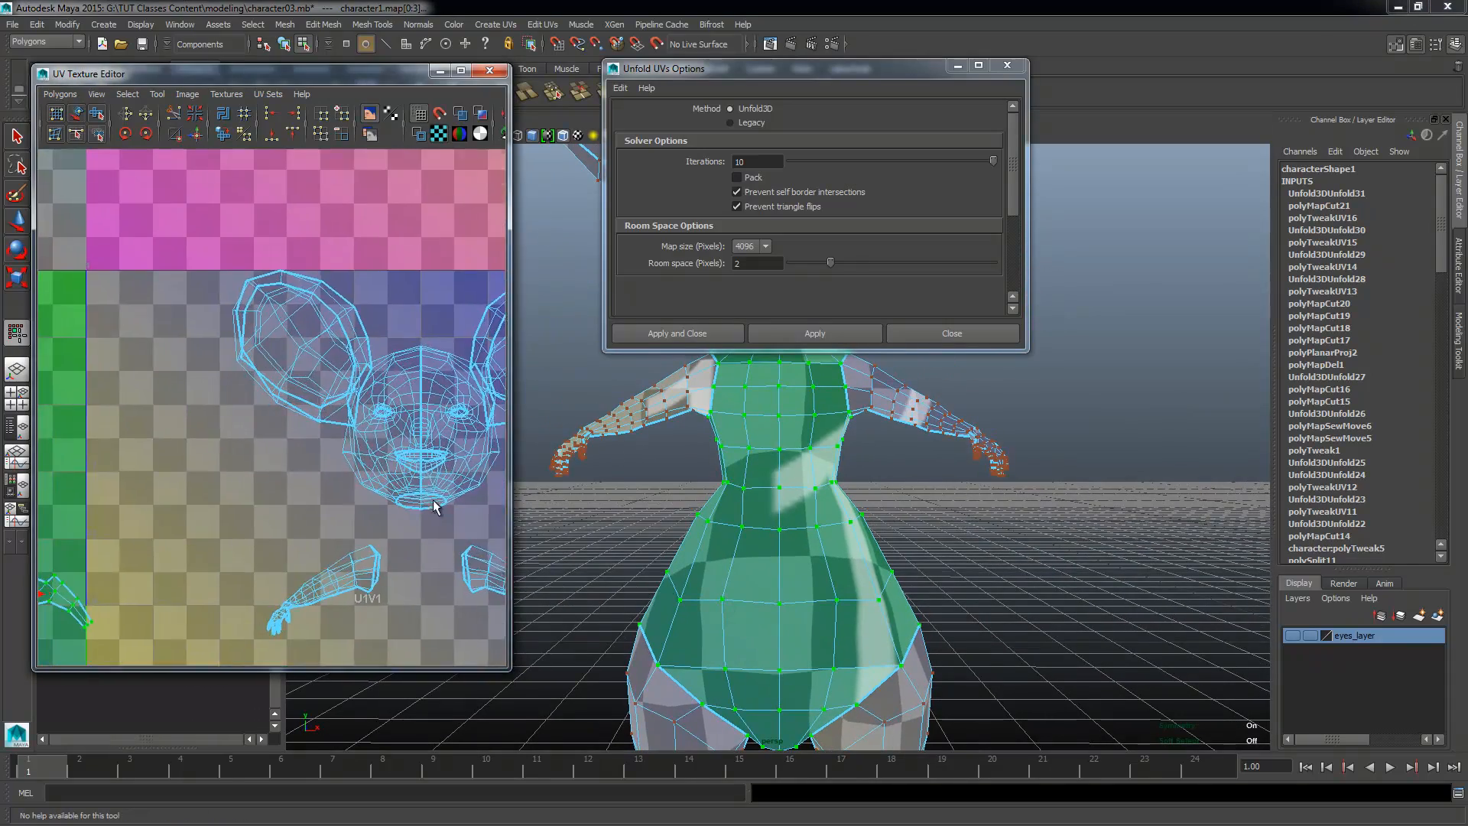
{"action": "middle_click_drag", "start_coordinate": [358, 252], "coordinate": [218, 337], "text": "alt"}
{"action": "right_click_drag", "start_coordinate": [218, 336], "coordinate": [450, 328], "text": "alt"}
{"action": "left_click", "coordinate": [366, 350]}
{"action": "middle_click_drag", "start_coordinate": [328, 412], "coordinate": [553, 403], "text": "alt"}
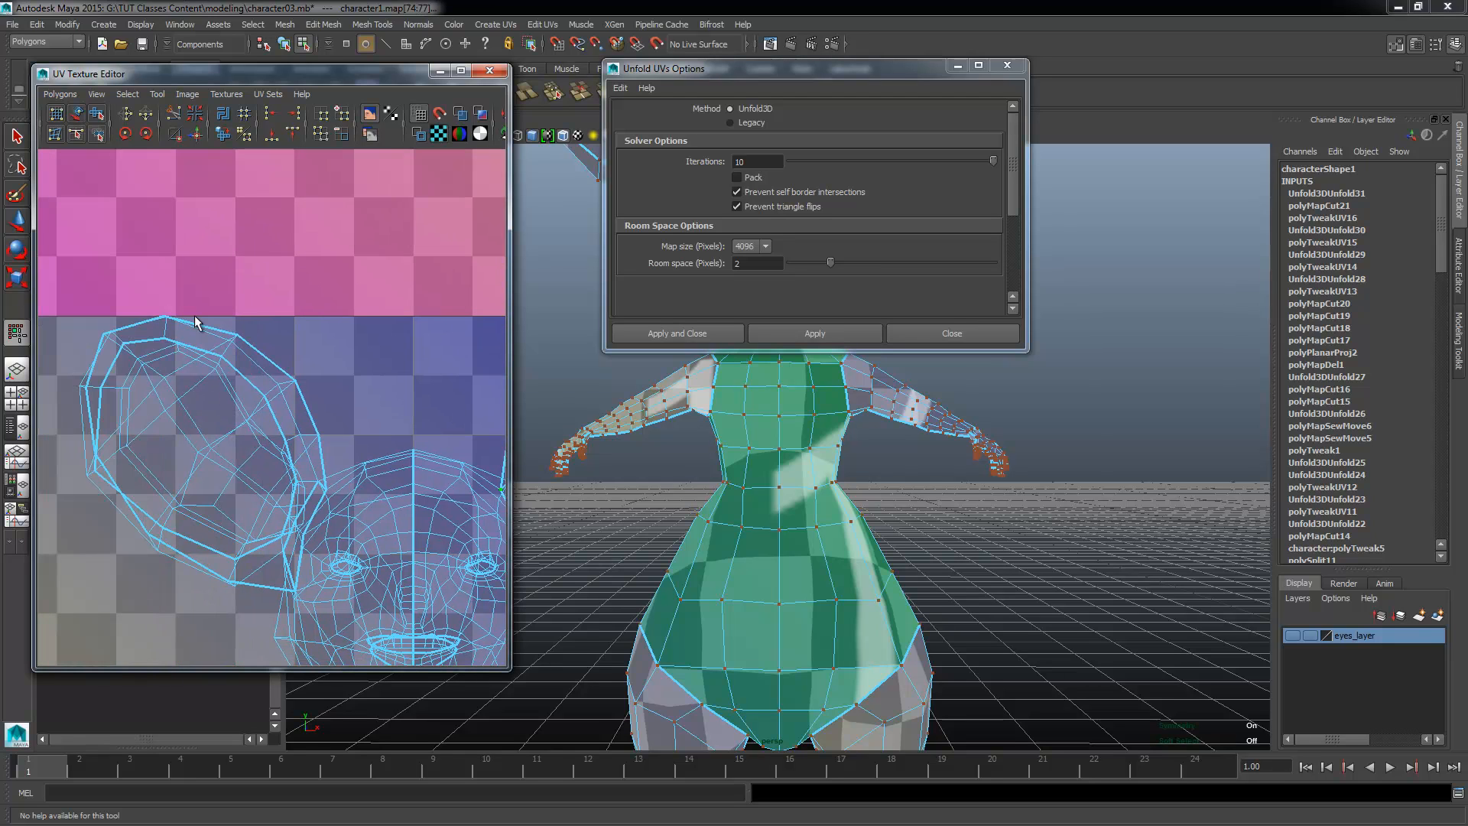
{"action": "left_click", "coordinate": [243, 333], "text": "shift"}
{"action": "right_click_drag", "start_coordinate": [245, 348], "coordinate": [382, 309], "text": "ctrl"}
{"action": "key", "text": "g"}
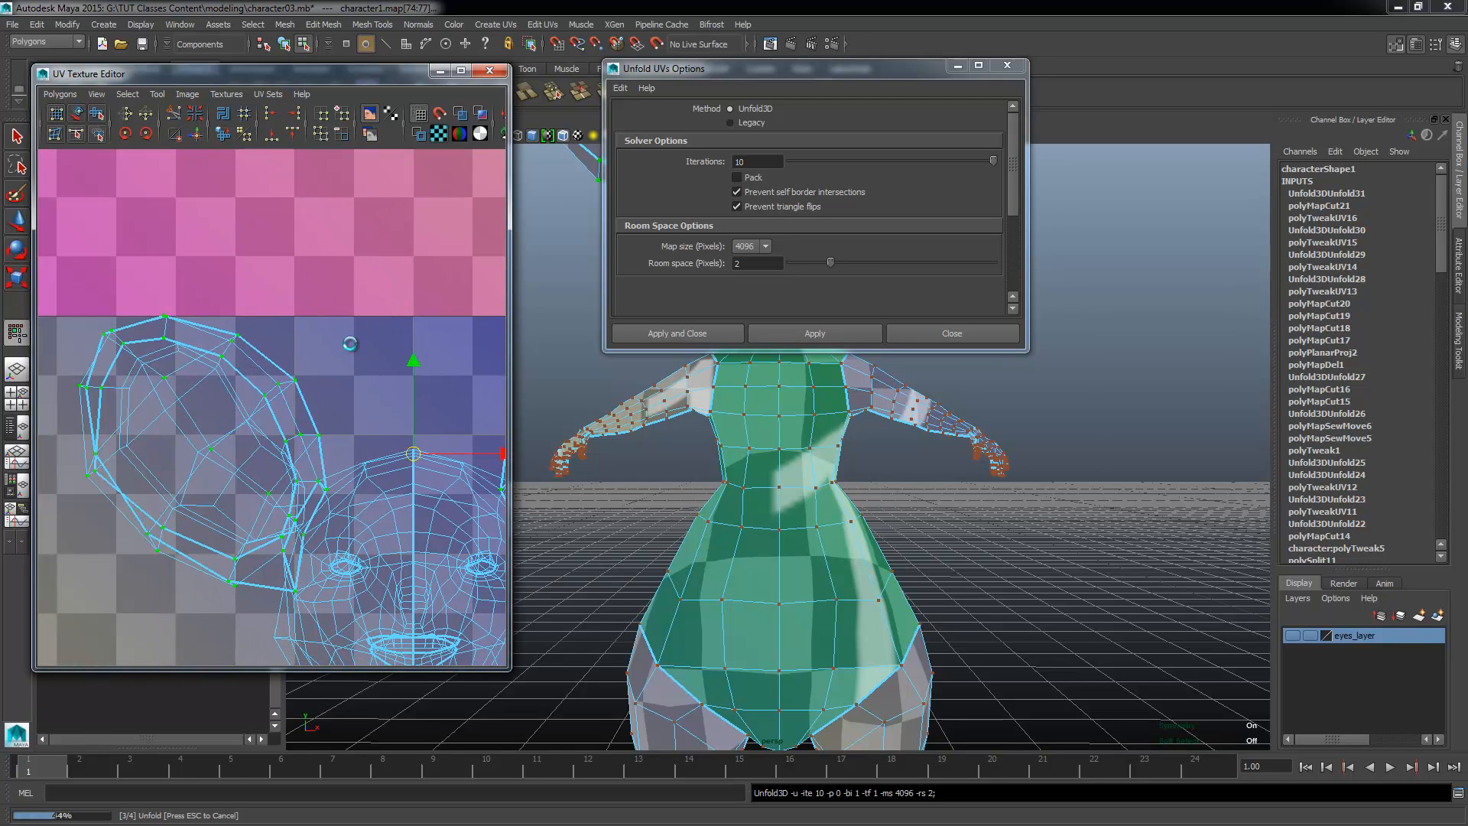
{"action": "right_click_drag", "start_coordinate": [387, 448], "coordinate": [302, 419], "text": "alt"}
{"action": "scroll", "coordinate": [302, 419], "scroll_direction": "down", "scroll_amount": 1}
{"action": "left_click", "coordinate": [278, 400]}
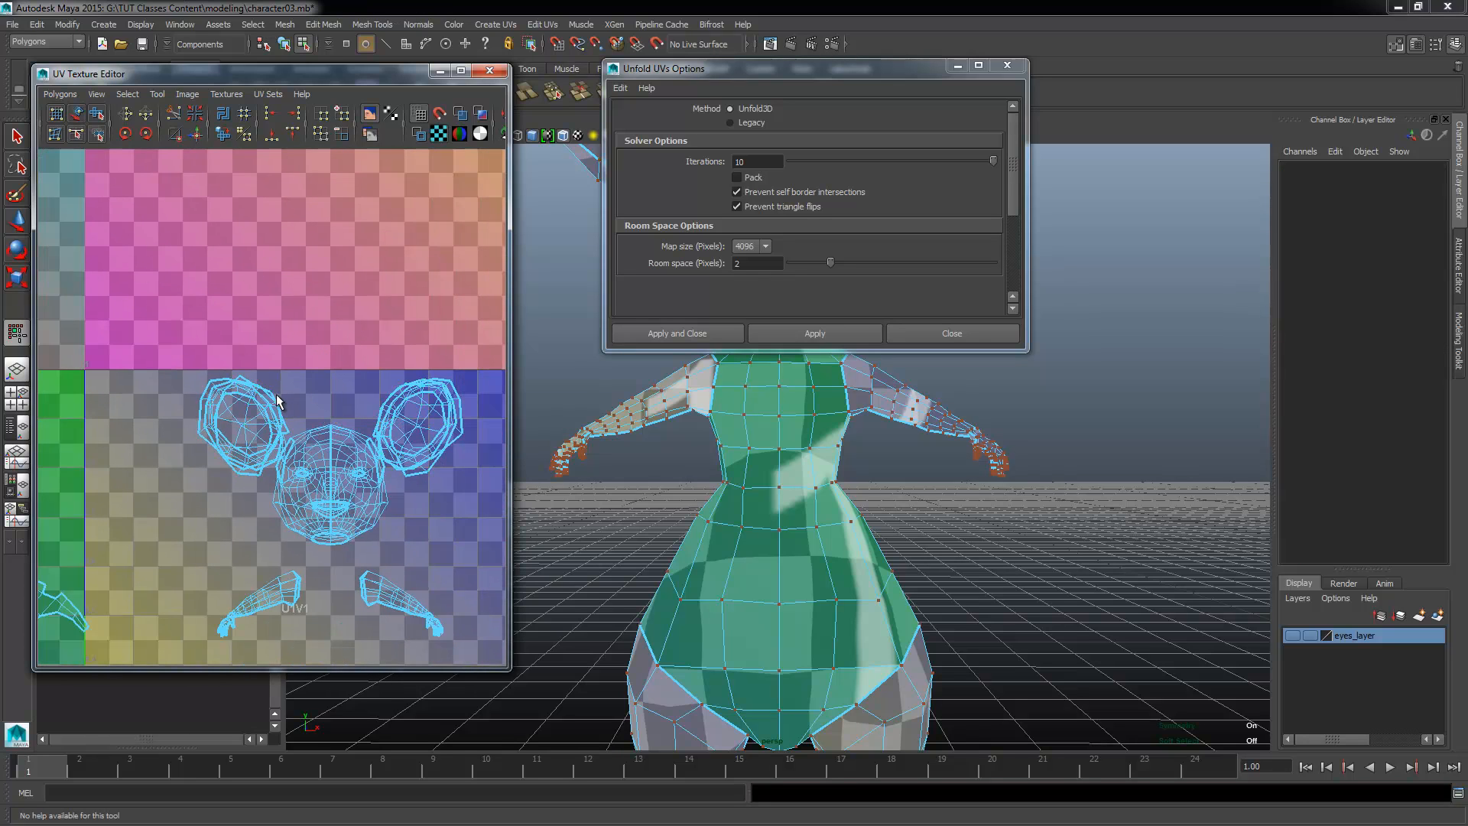
Step: With the Move UV Shell Tool, move one shell of each ear straight up into the tile above the head
{"action": "left_click", "coordinate": [77, 116]}
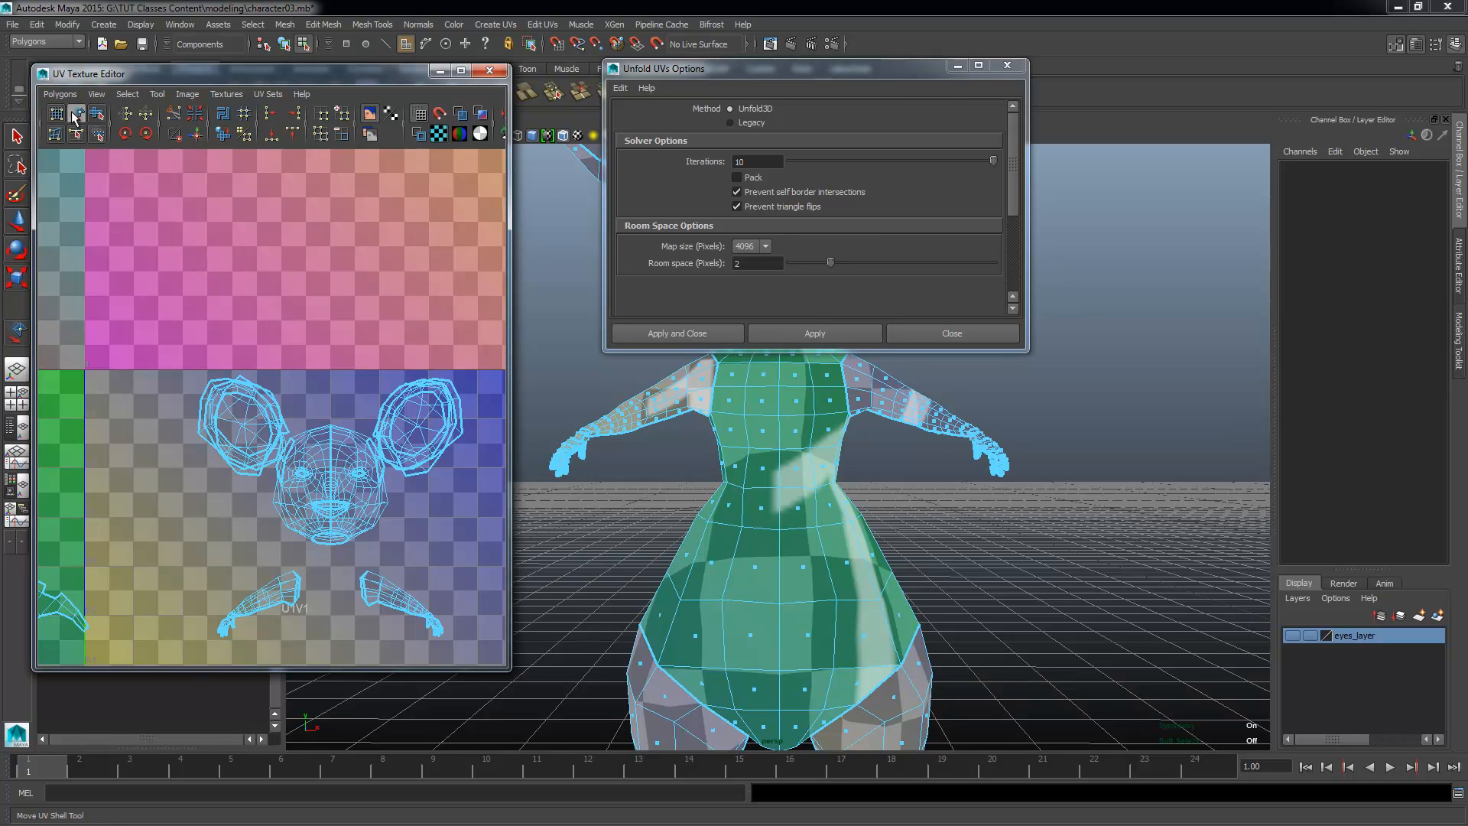
{"action": "left_click", "coordinate": [246, 388]}
{"action": "left_click_drag", "start_coordinate": [247, 394], "coordinate": [246, 264]}
{"action": "left_click", "coordinate": [449, 396]}
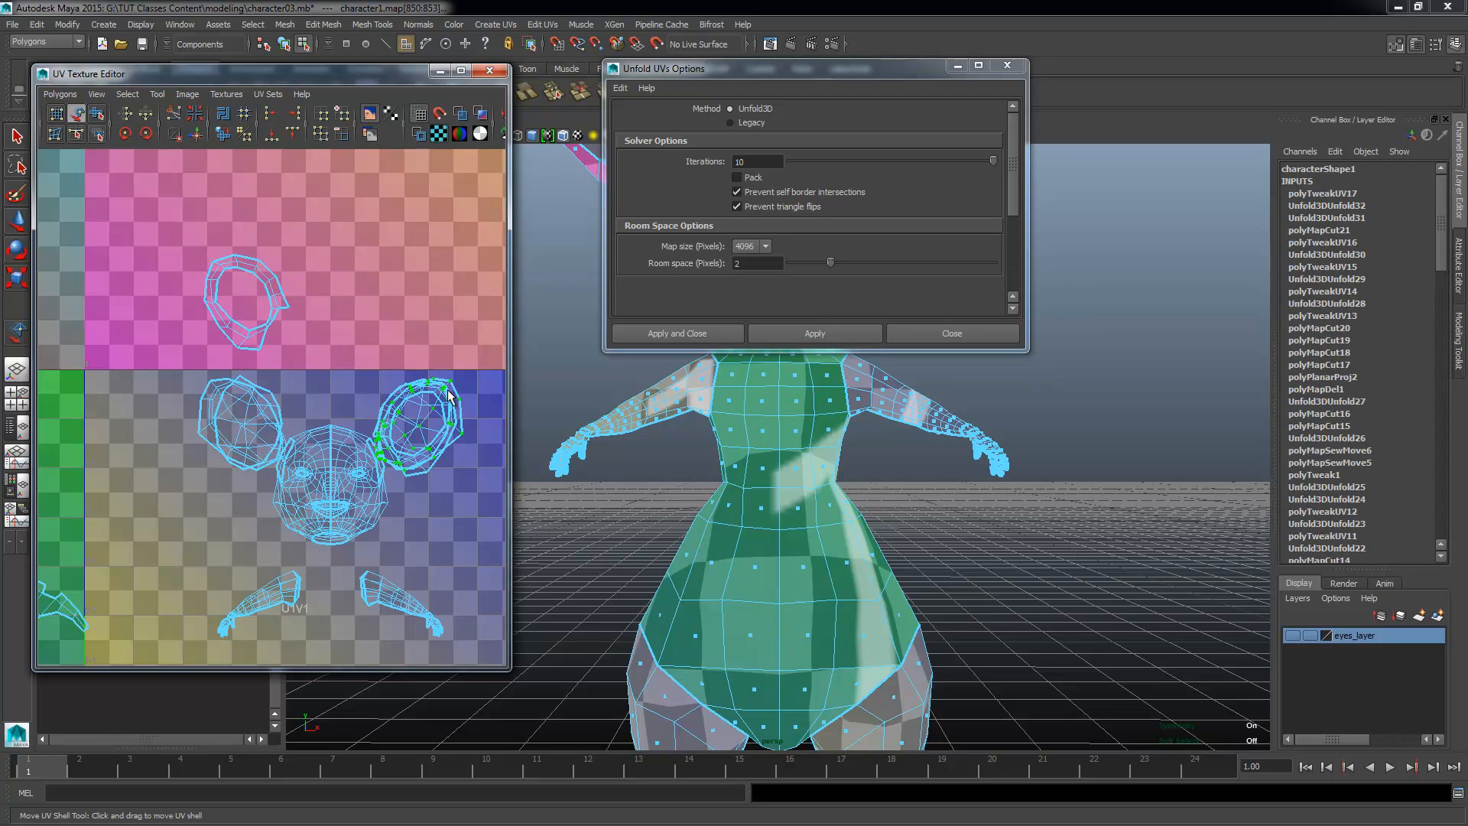
{"action": "left_click_drag", "start_coordinate": [420, 328], "coordinate": [416, 204]}
Step: Move the second ear's rim shell above the first ear's rim shell, and place the first ear's inner shell above both
{"action": "left_click", "coordinate": [442, 404]}
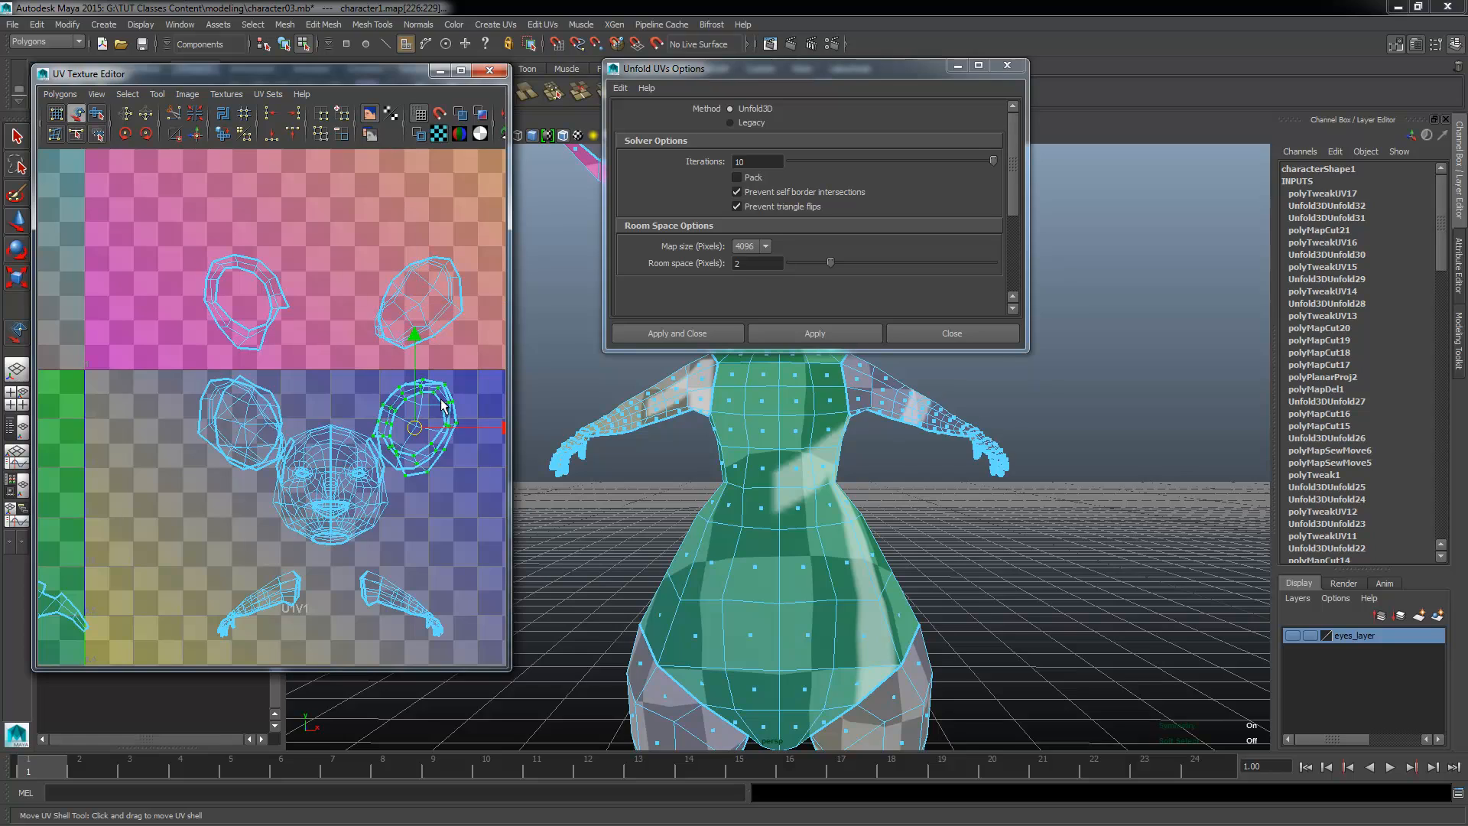
{"action": "left_click_drag", "start_coordinate": [417, 337], "coordinate": [417, 105]}
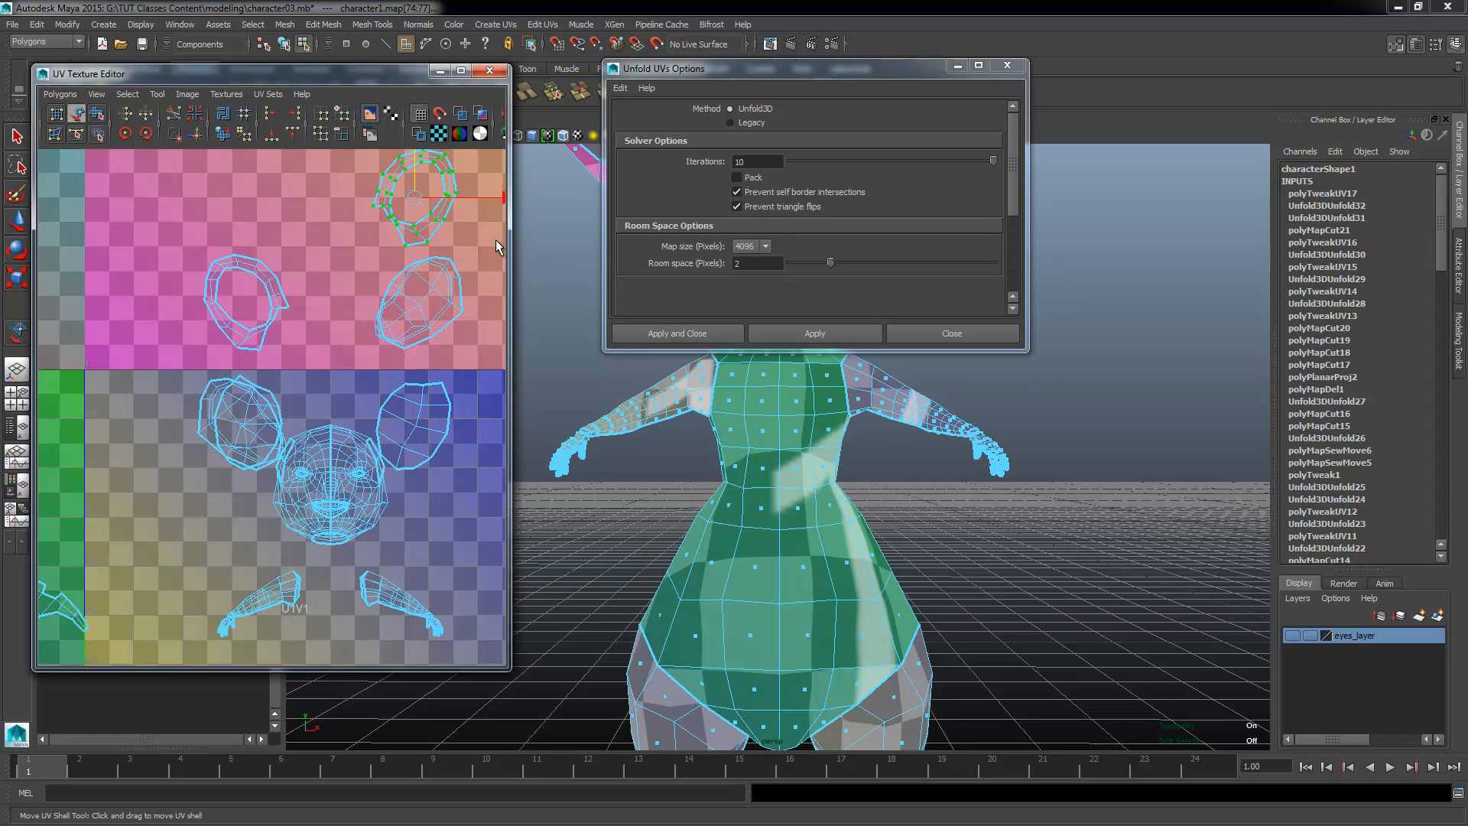
{"action": "left_click_drag", "start_coordinate": [498, 203], "coordinate": [312, 212]}
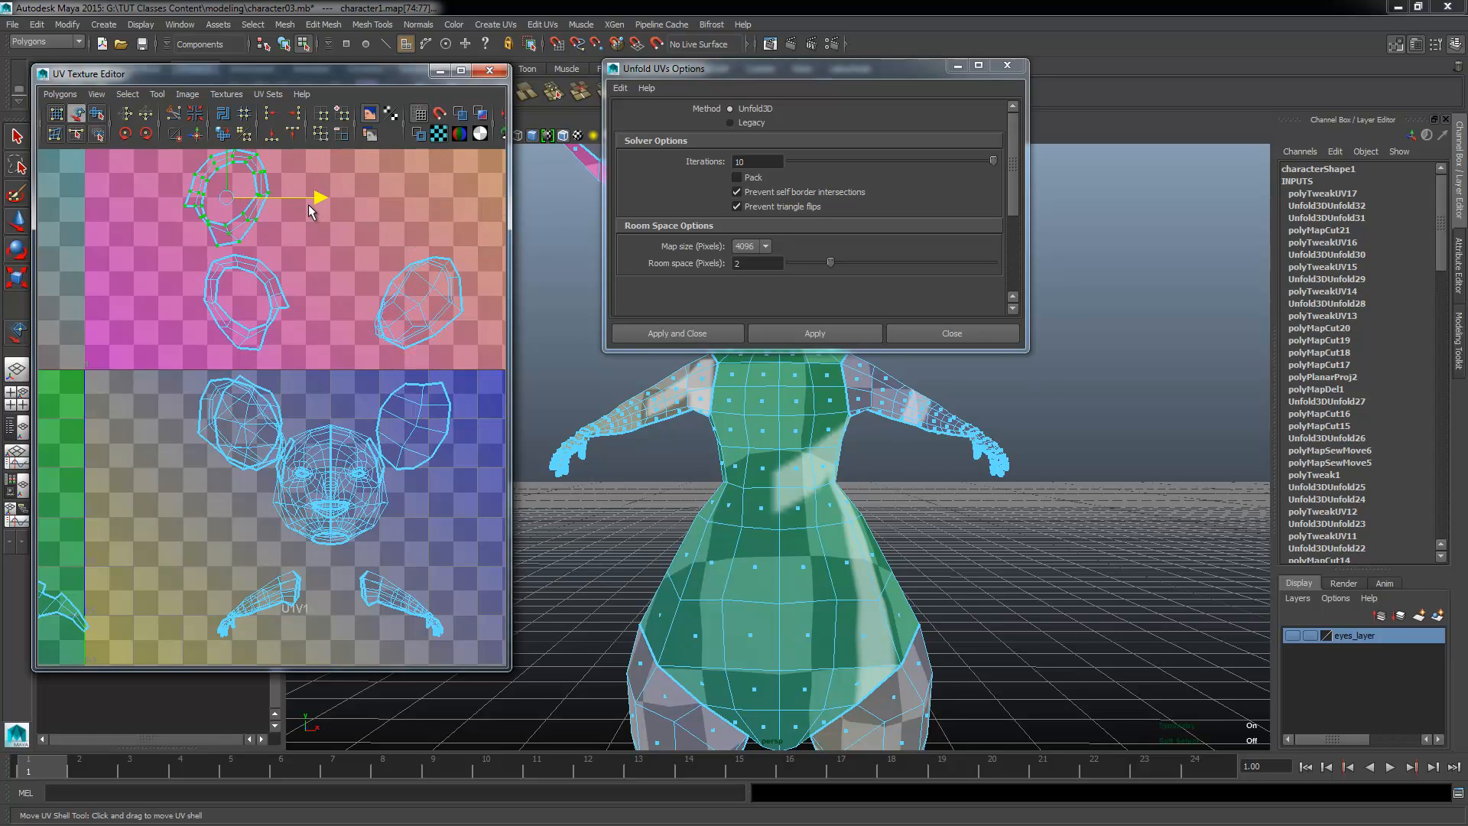
{"action": "left_click", "coordinate": [261, 413]}
{"action": "left_click_drag", "start_coordinate": [248, 329], "coordinate": [258, 112]}
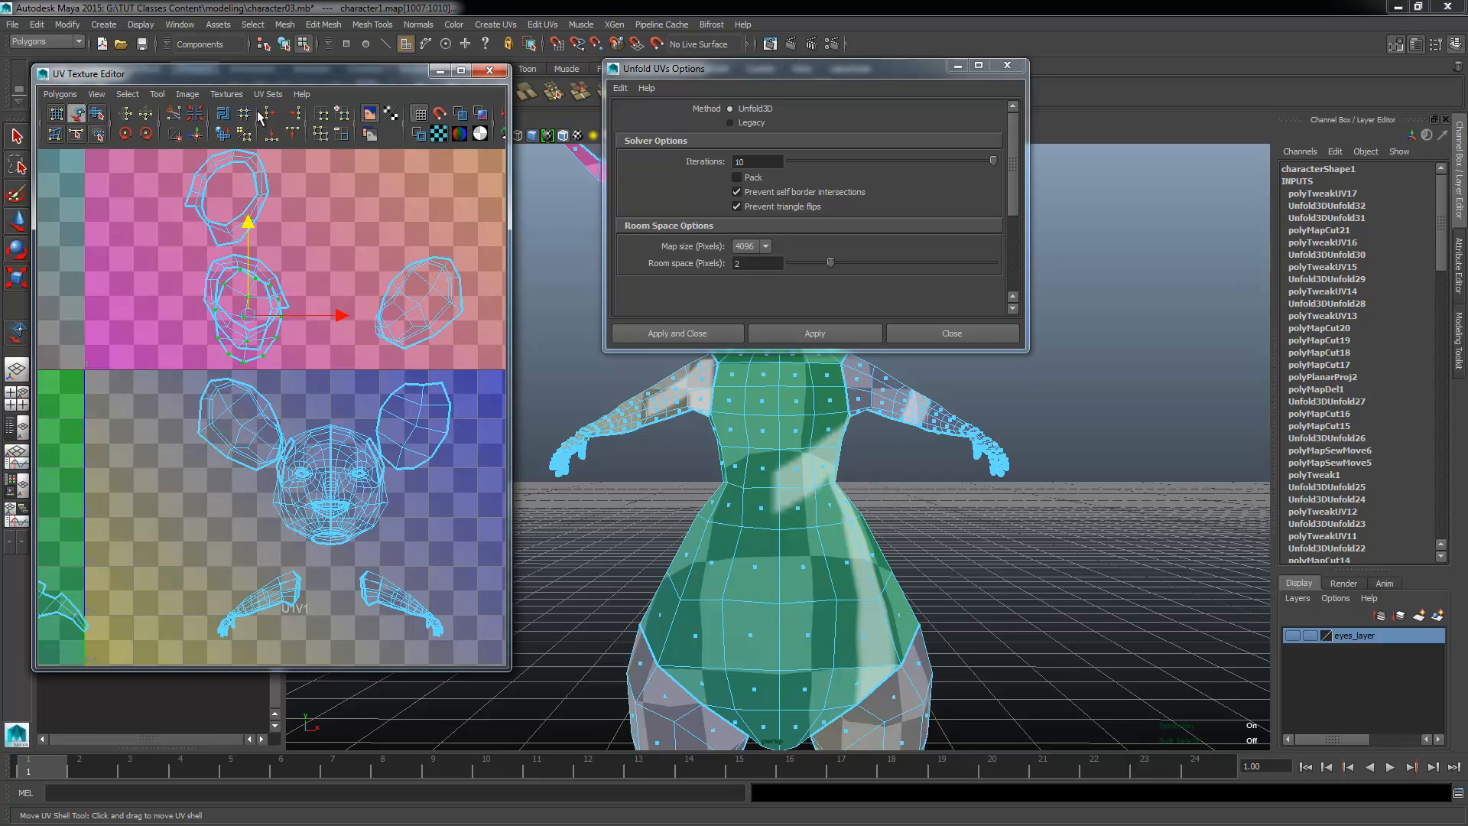
Step: Move the first ear's remaining shell up from the head and across to sit above the other ear's matching shell
{"action": "left_click", "coordinate": [237, 399]}
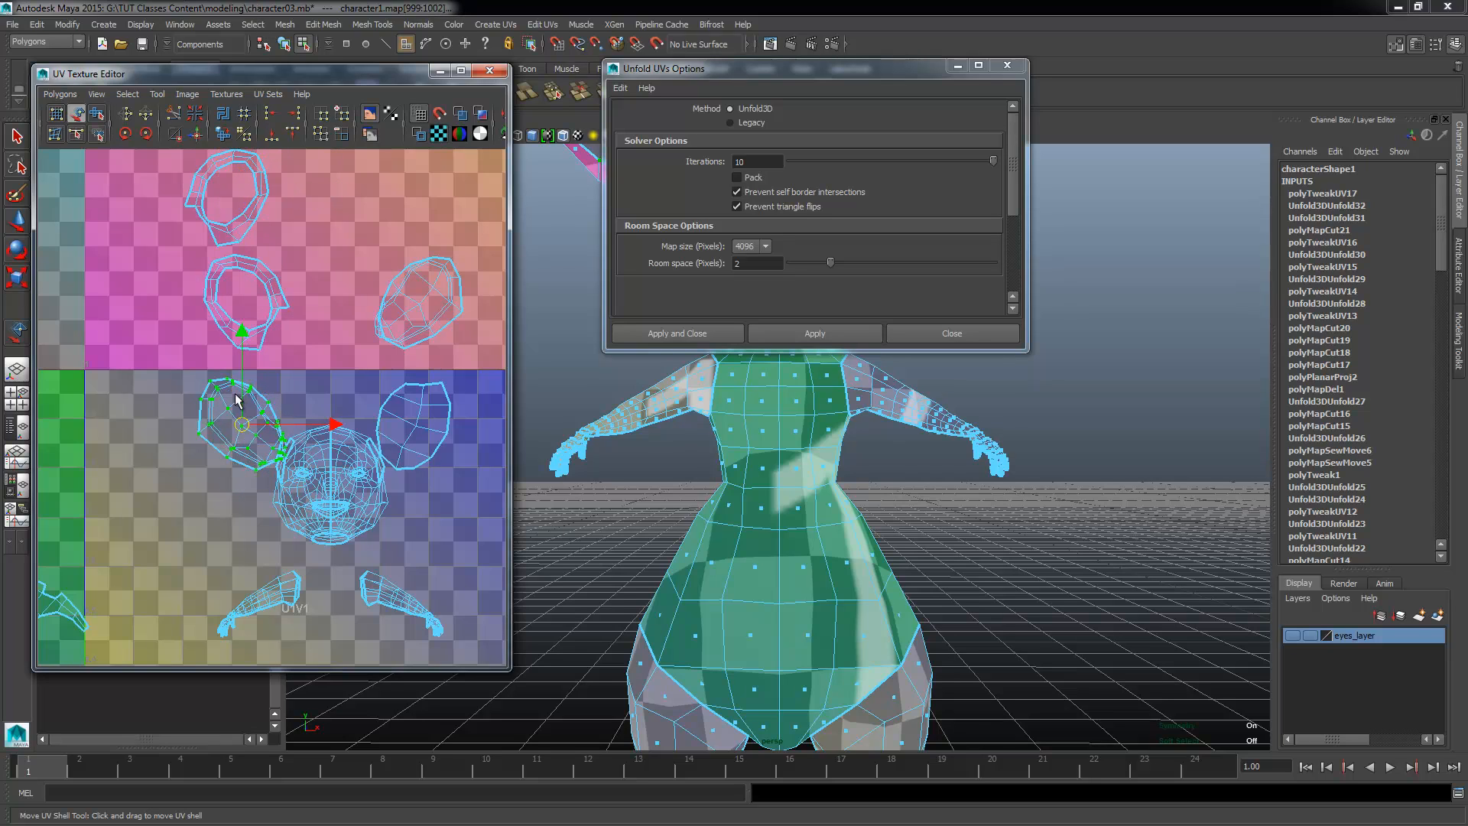
{"action": "left_click_drag", "start_coordinate": [236, 324], "coordinate": [260, 99]}
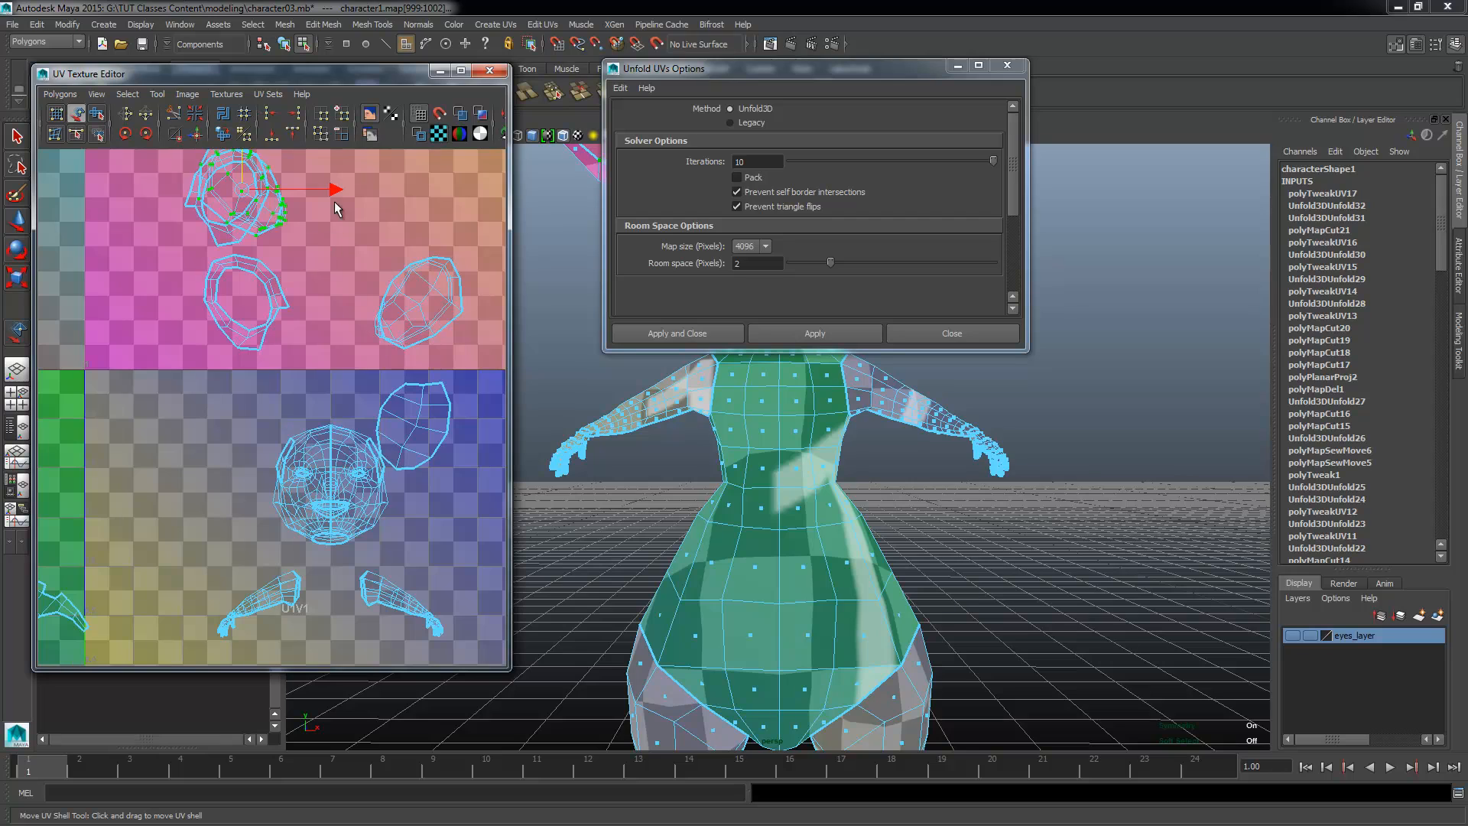
{"action": "left_click_drag", "start_coordinate": [340, 201], "coordinate": [544, 249]}
{"action": "middle_click_drag", "start_coordinate": [407, 406], "coordinate": [384, 555], "text": "alt"}
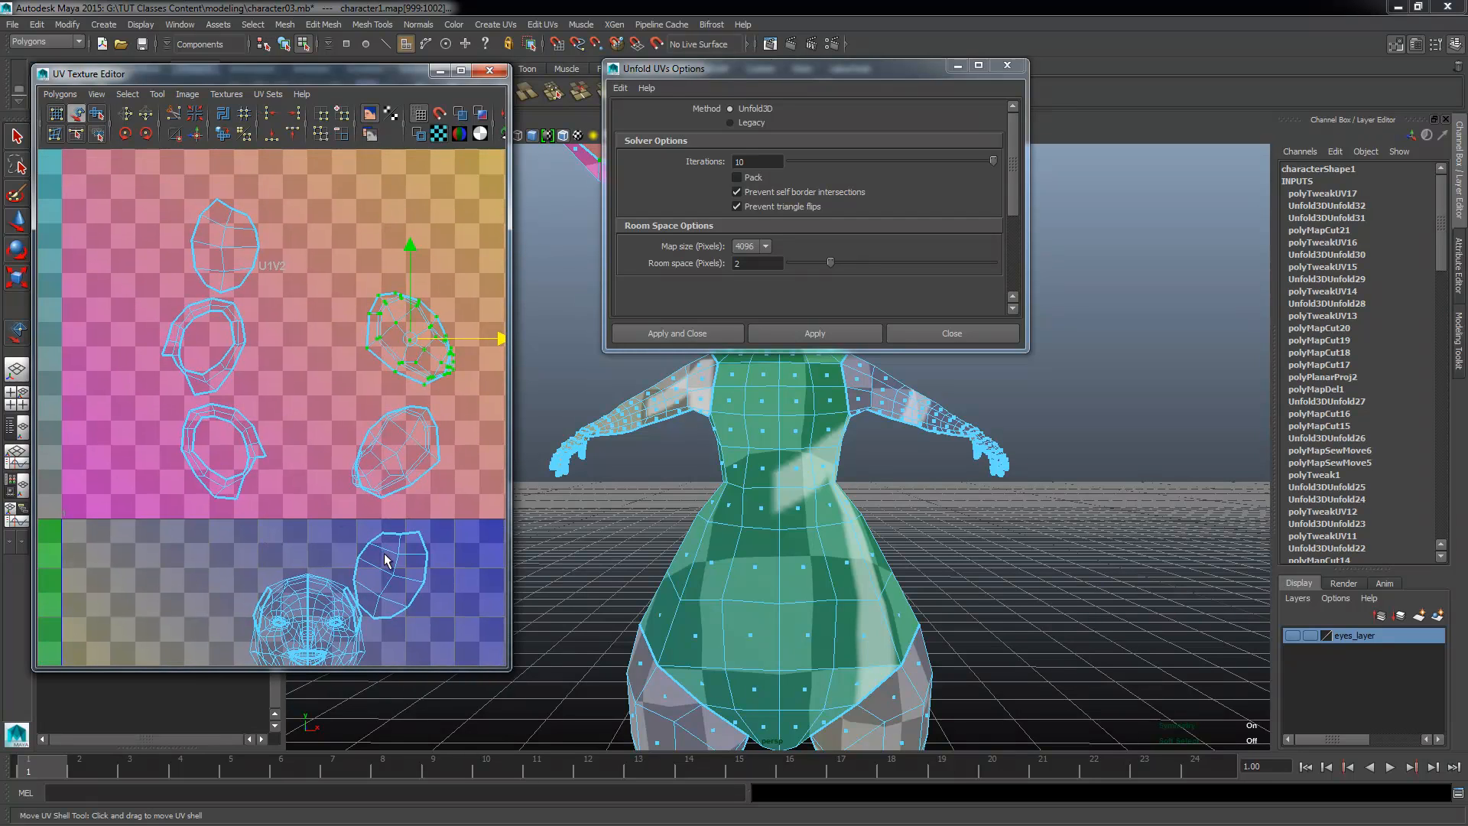
Step: Move the last ear shell straight up from beside the head to sit above the two other ear shells in its column
{"action": "left_click", "coordinate": [393, 566]}
{"action": "left_click_drag", "start_coordinate": [393, 574], "coordinate": [403, 228]}
{"action": "middle_click_drag", "start_coordinate": [432, 486], "coordinate": [378, 478], "text": "alt"}
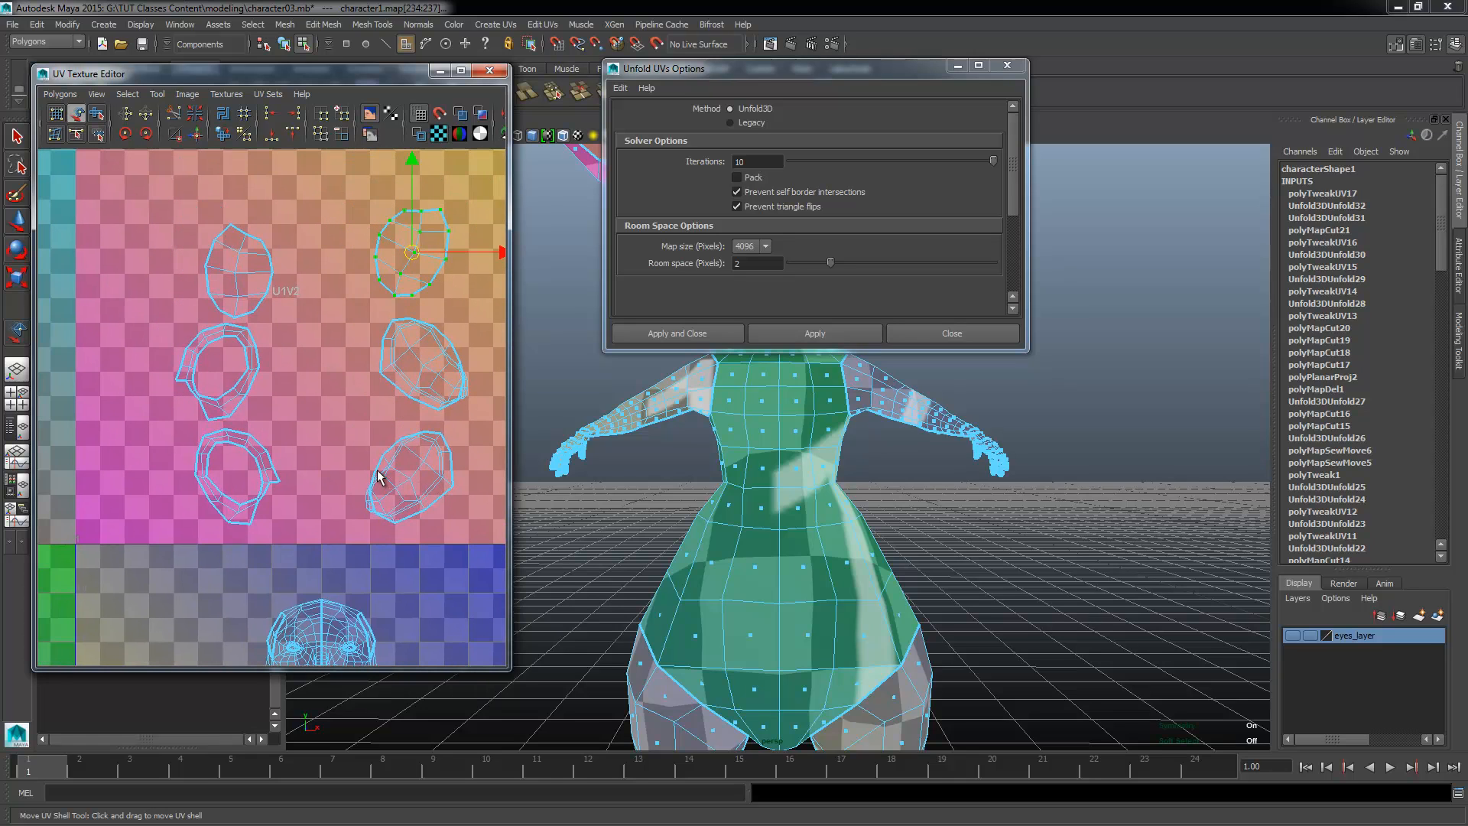
Step: Select the head's UV shell and unfold it with Unfold3D
{"action": "left_click_drag", "start_coordinate": [397, 257], "coordinate": [307, 299]}
{"action": "middle_click_drag", "start_coordinate": [413, 429], "coordinate": [364, 283], "text": "alt"}
{"action": "right_click_drag", "start_coordinate": [363, 283], "coordinate": [451, 637], "text": "alt"}
{"action": "middle_click_drag", "start_coordinate": [451, 638], "coordinate": [378, 505], "text": "alt"}
{"action": "right_click_drag", "start_coordinate": [378, 503], "coordinate": [342, 457], "text": "alt"}
{"action": "right_click_drag", "start_coordinate": [211, 398], "coordinate": [267, 399]}
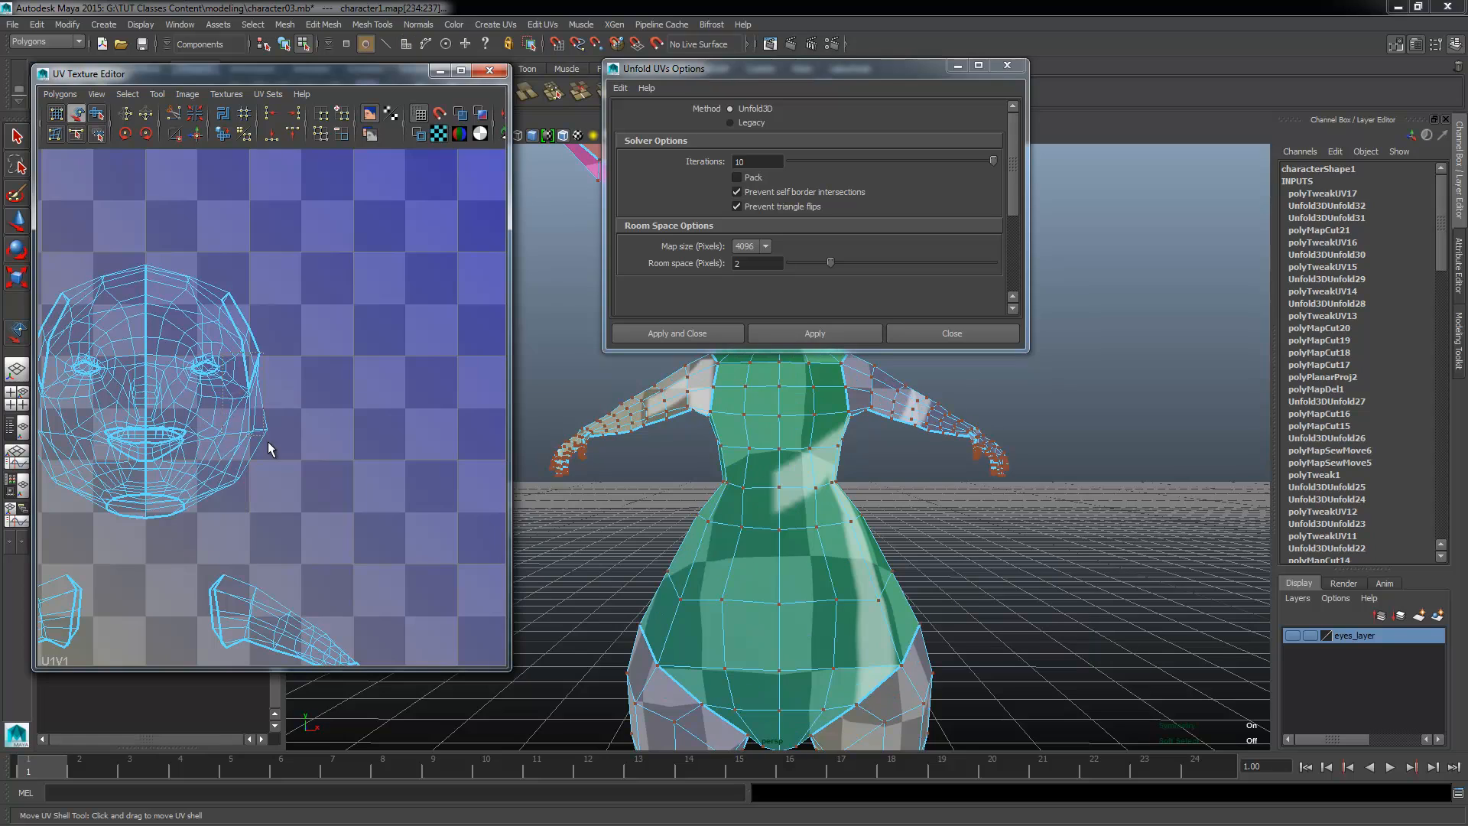
{"action": "left_click", "coordinate": [266, 440]}
{"action": "right_click_drag", "start_coordinate": [263, 459], "coordinate": [446, 388], "text": "ctrl"}
{"action": "middle_click_drag", "start_coordinate": [331, 453], "coordinate": [356, 454], "text": "alt"}
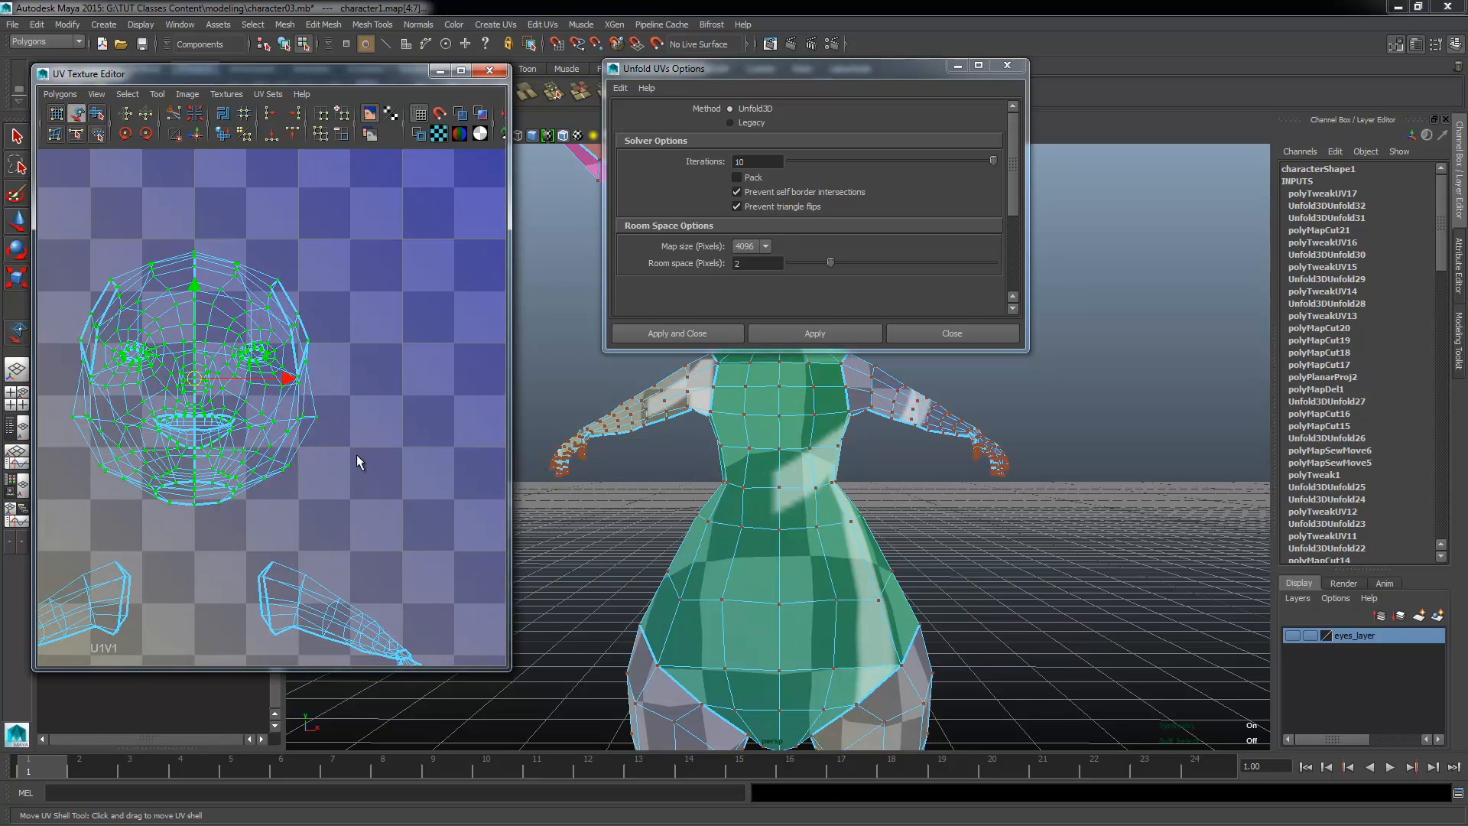
{"action": "right_click_drag", "start_coordinate": [356, 454], "coordinate": [358, 267], "text": "shift"}
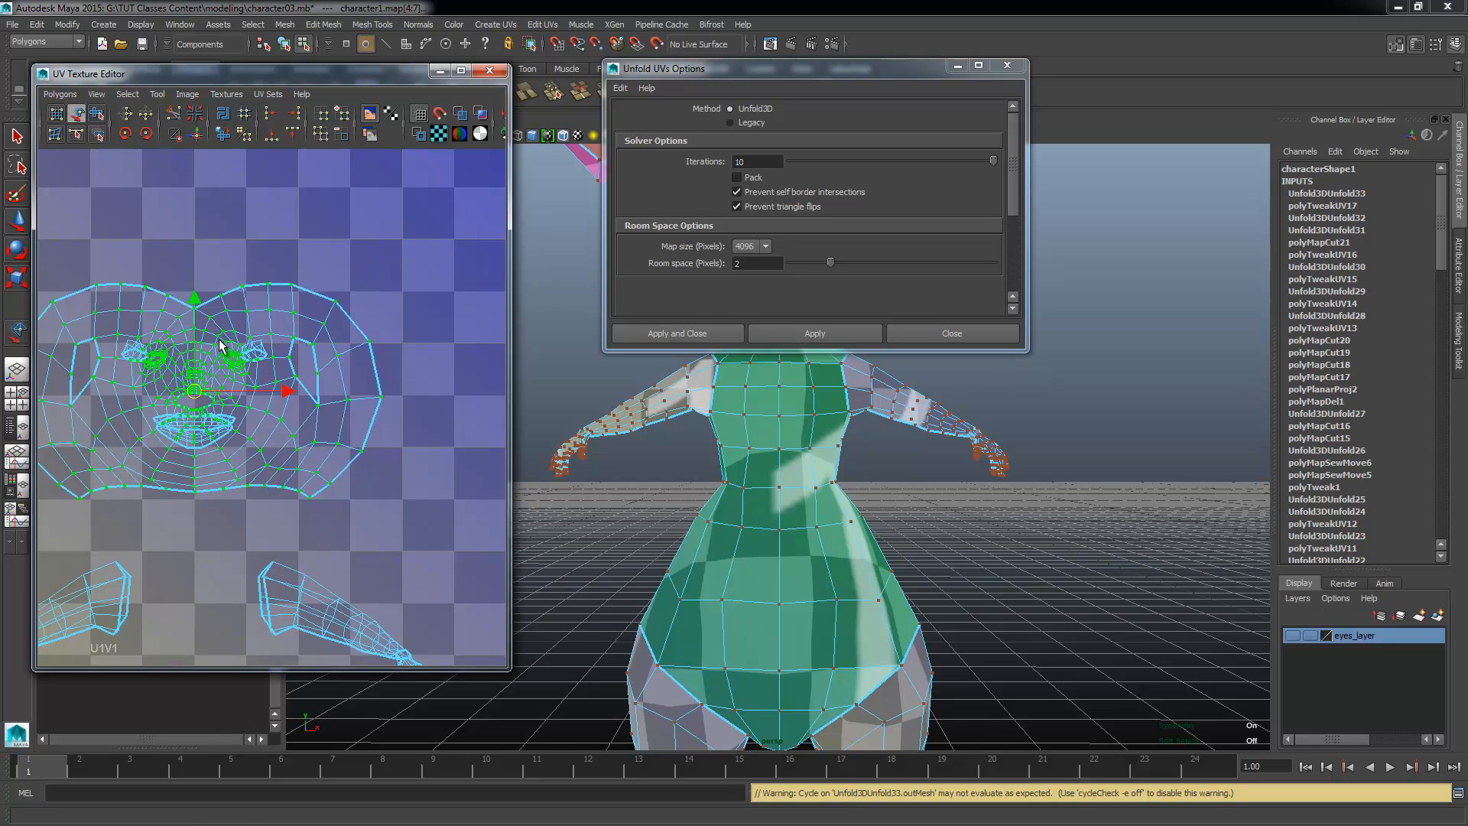
Step: Move the unfolded head shell straight up, clear of the eye and mouth shells
{"action": "left_click_drag", "start_coordinate": [212, 255], "coordinate": [257, 299]}
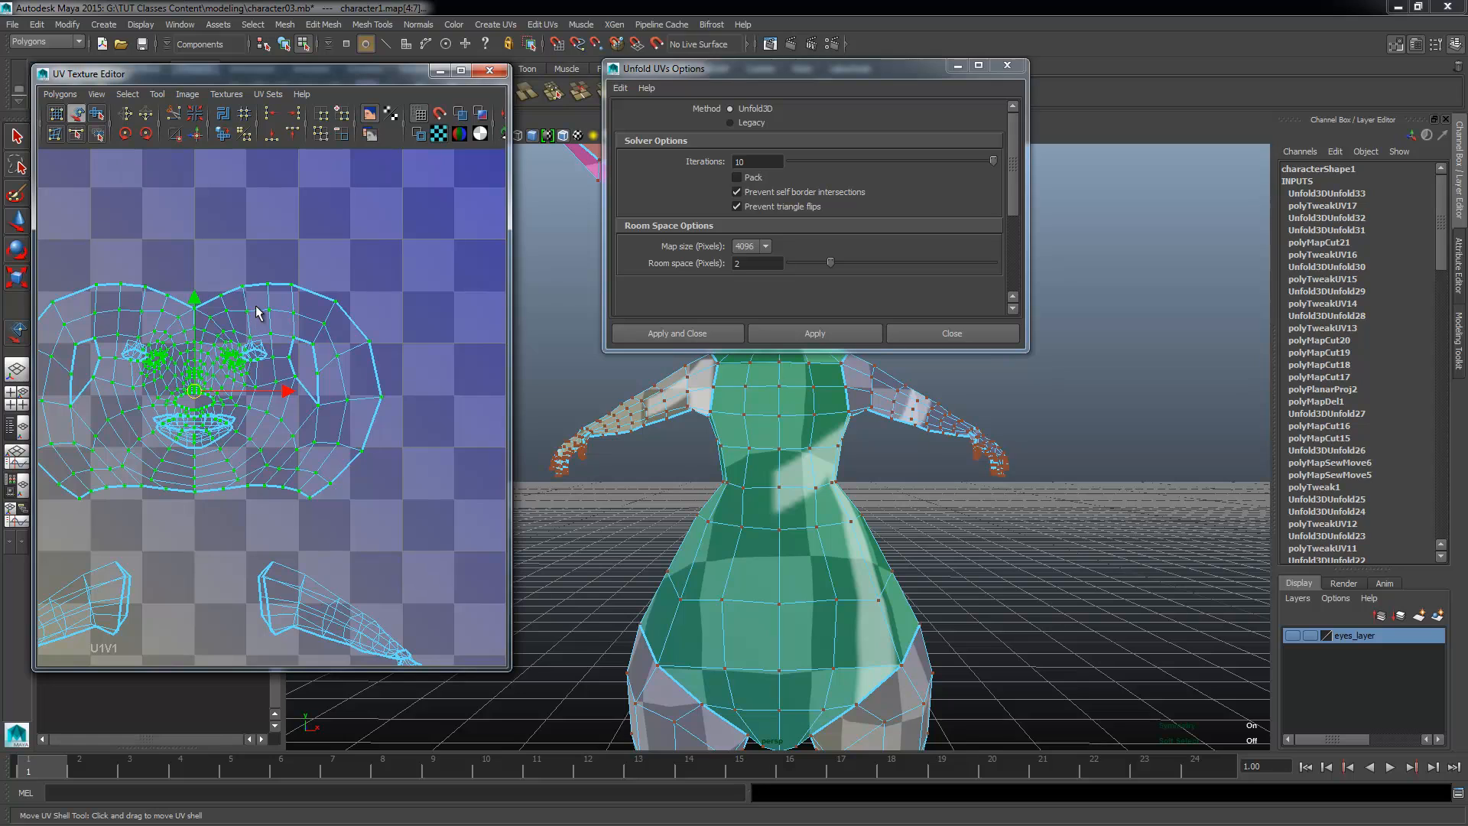
{"action": "left_click_drag", "start_coordinate": [191, 302], "coordinate": [195, 138]}
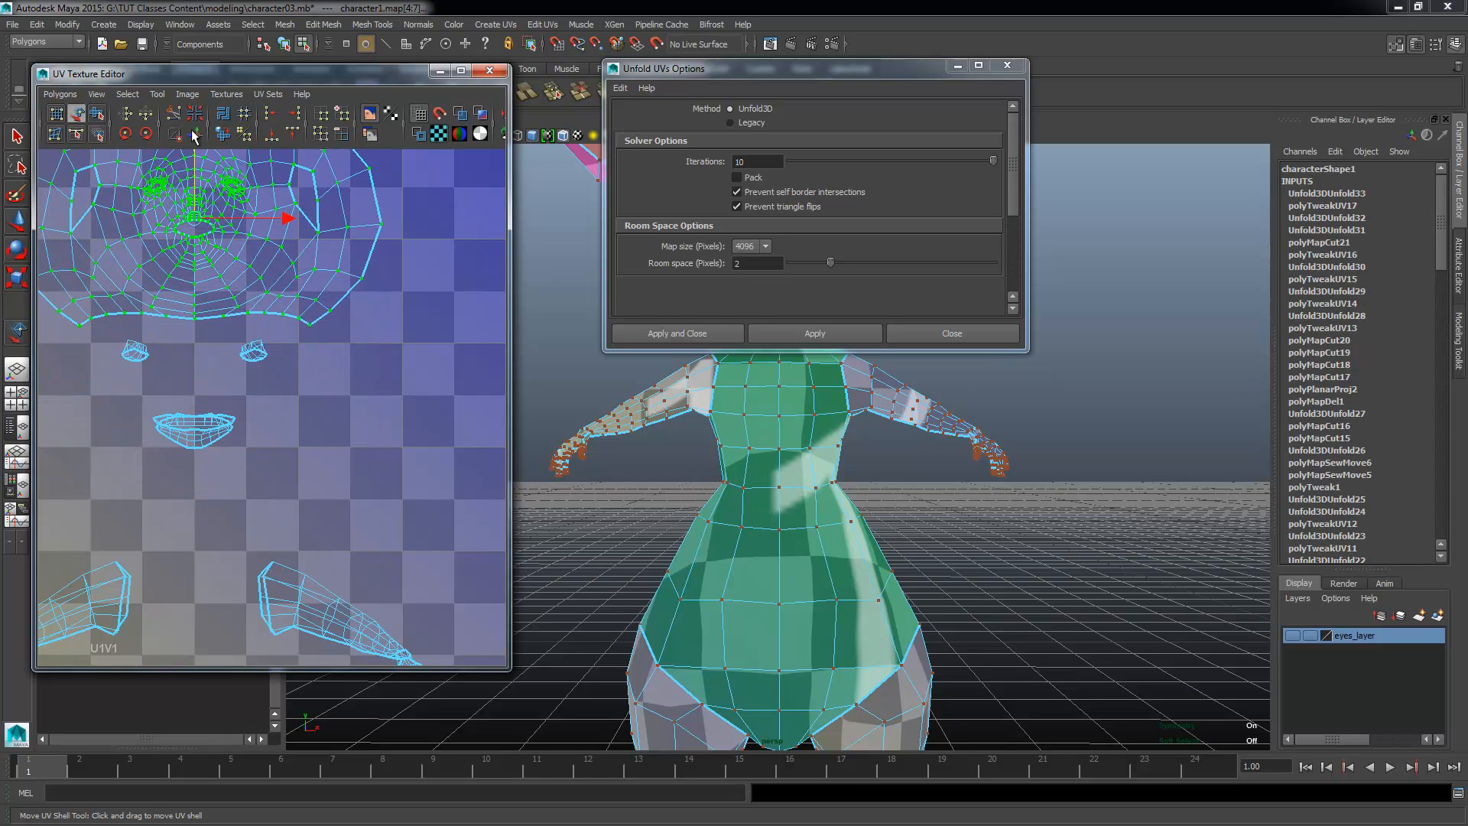
{"action": "scroll", "coordinate": [278, 433], "scroll_direction": "up", "scroll_amount": 5}
{"action": "right_click_drag", "start_coordinate": [222, 497], "coordinate": [33, 491], "text": "alt"}
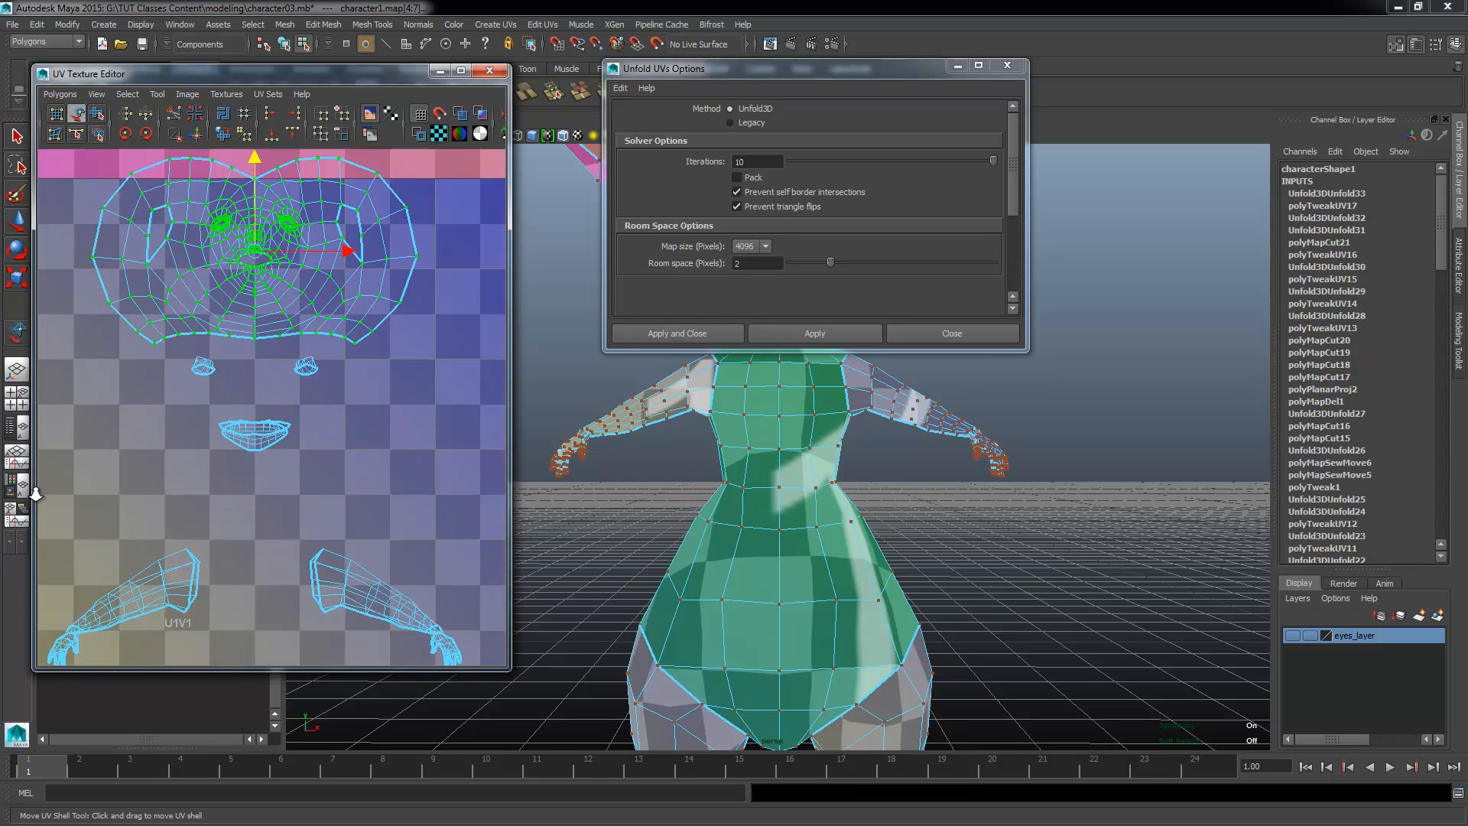
Step: Select the UV shells of both arms and unfold them with Unfold3D
{"action": "middle_click_drag", "start_coordinate": [184, 618], "coordinate": [60, 393], "text": "alt"}
{"action": "right_click_drag", "start_coordinate": [233, 420], "coordinate": [293, 417], "text": "alt"}
{"action": "right_click_drag", "start_coordinate": [231, 352], "coordinate": [296, 327]}
{"action": "left_click_drag", "start_coordinate": [294, 328], "coordinate": [218, 393]}
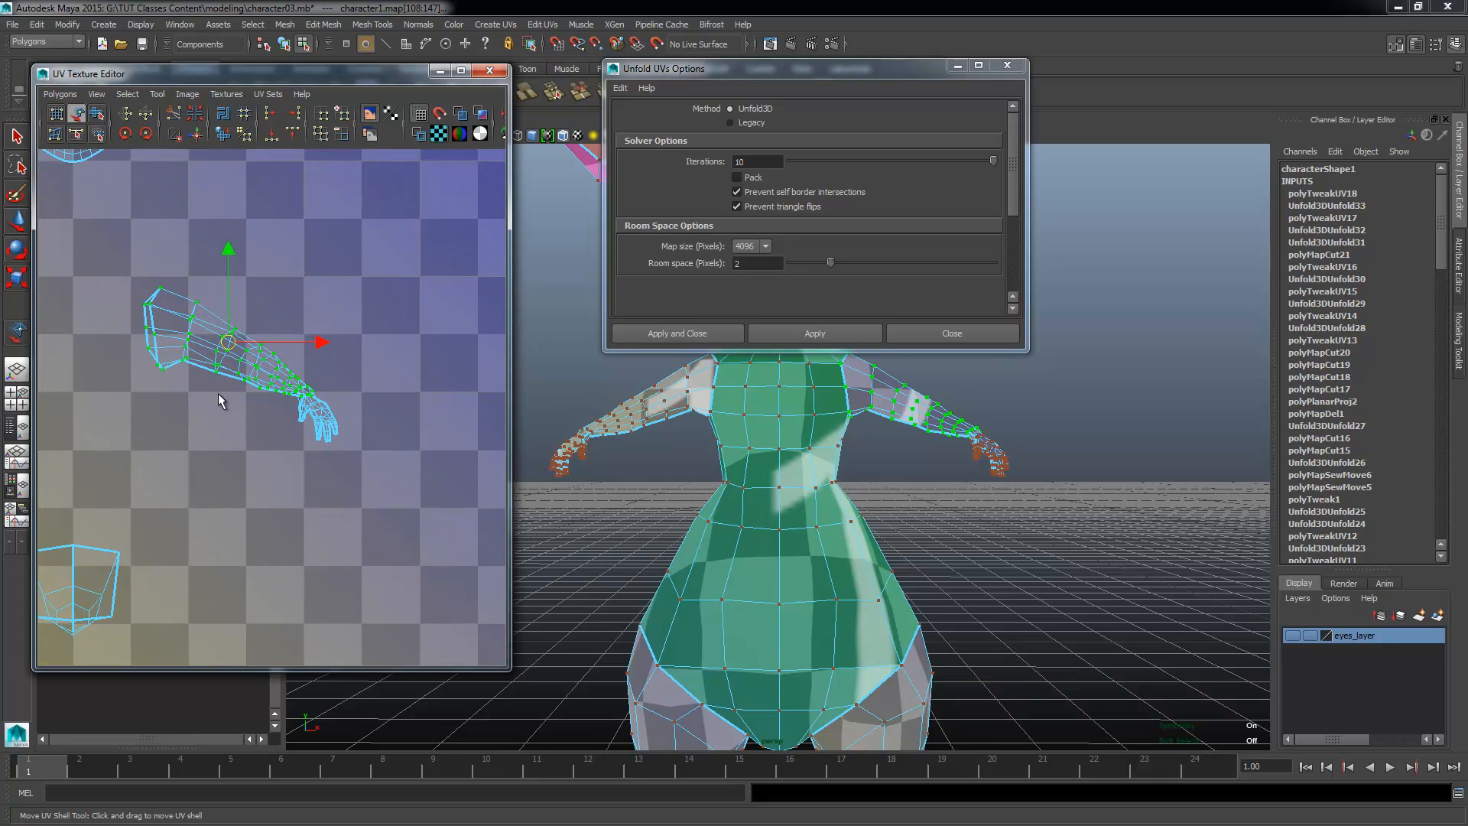
{"action": "middle_click_drag", "start_coordinate": [342, 411], "coordinate": [516, 424], "text": "alt"}
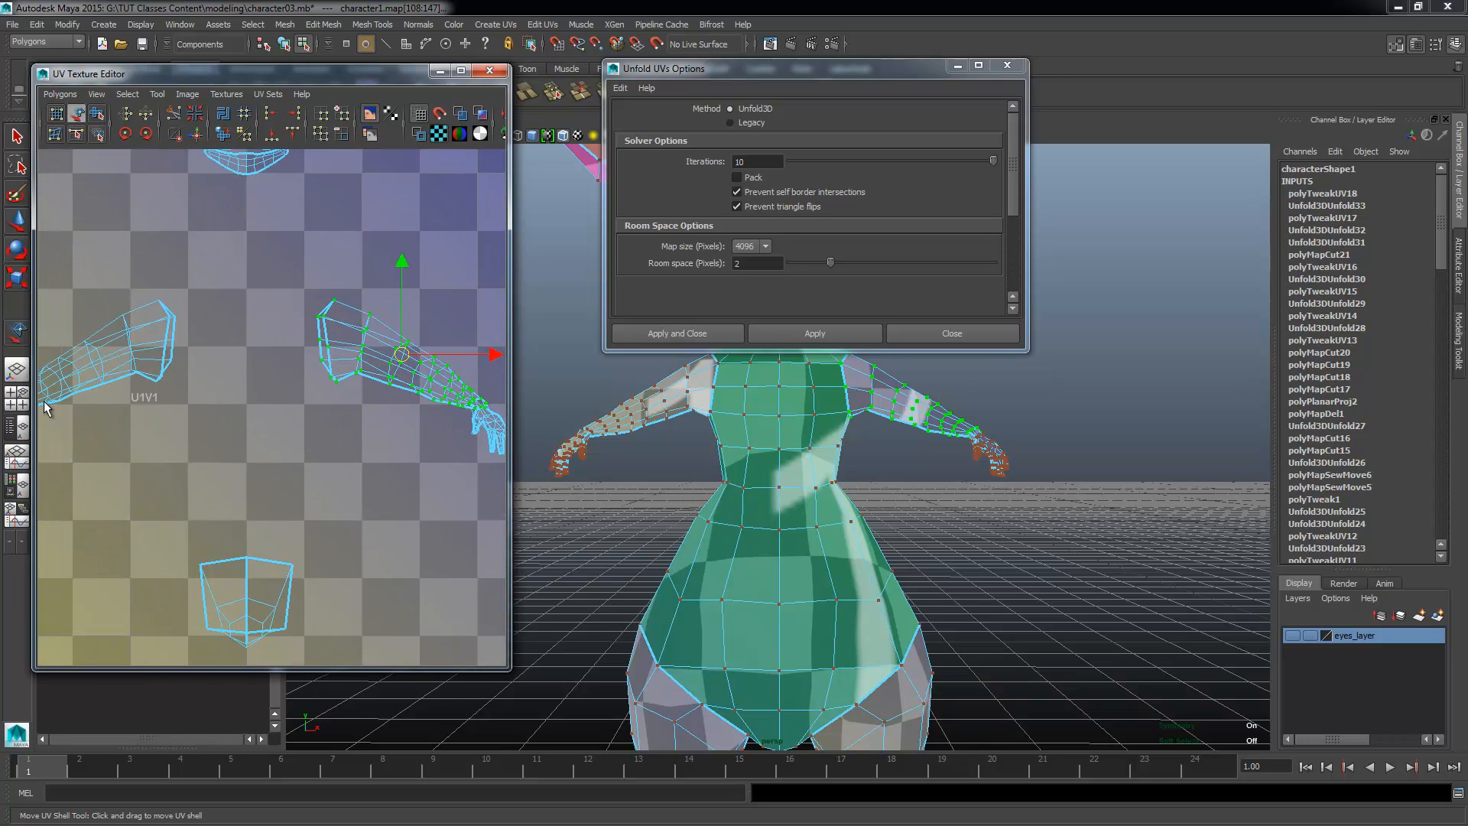
{"action": "right_click_drag", "start_coordinate": [227, 439], "coordinate": [231, 378], "text": "shift"}
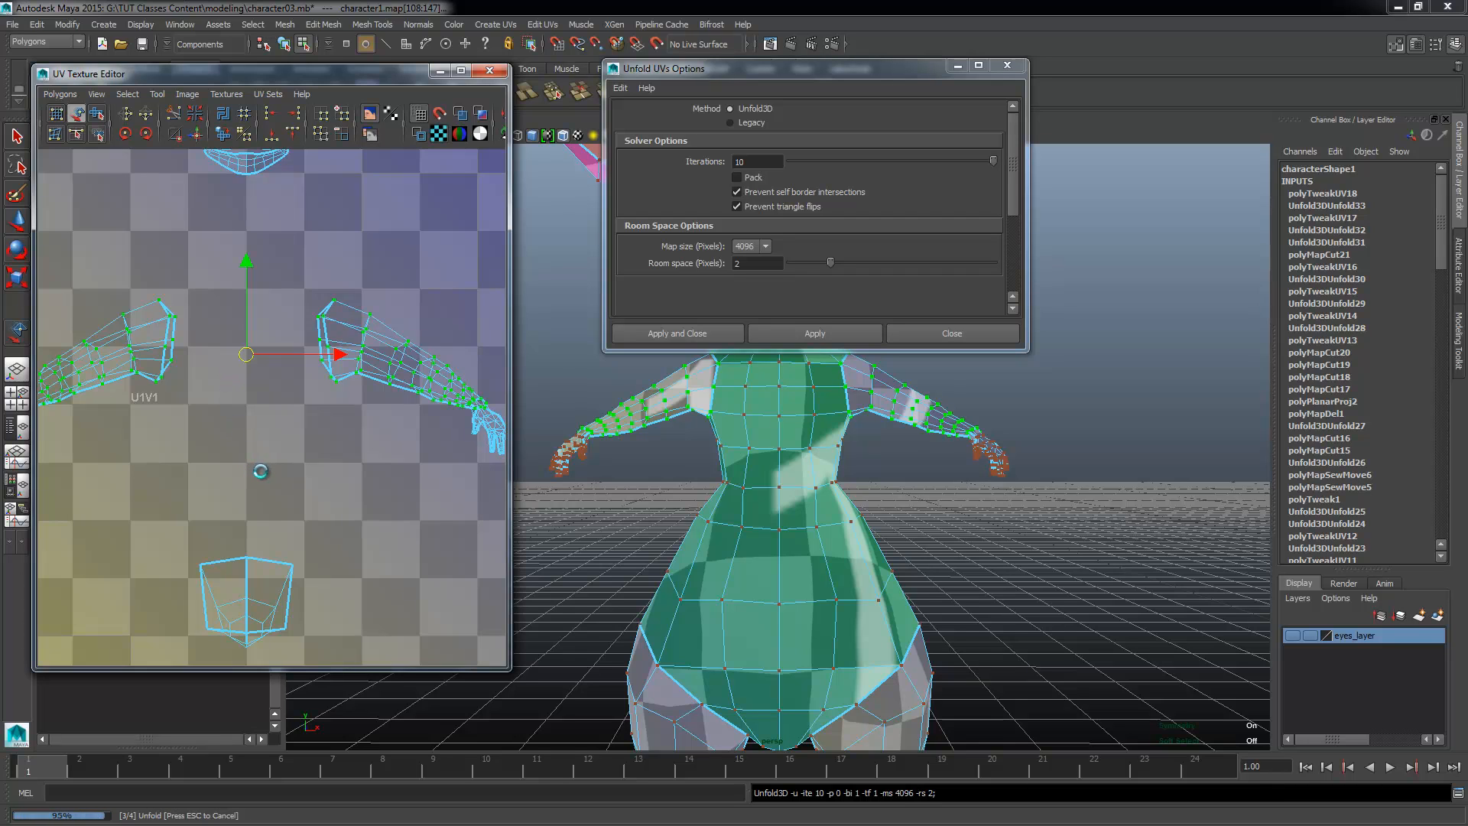
Step: Move both unfolded arm shells together up and sideways, away from the hand shells
{"action": "scroll", "coordinate": [260, 469], "scroll_direction": "down", "scroll_amount": 4}
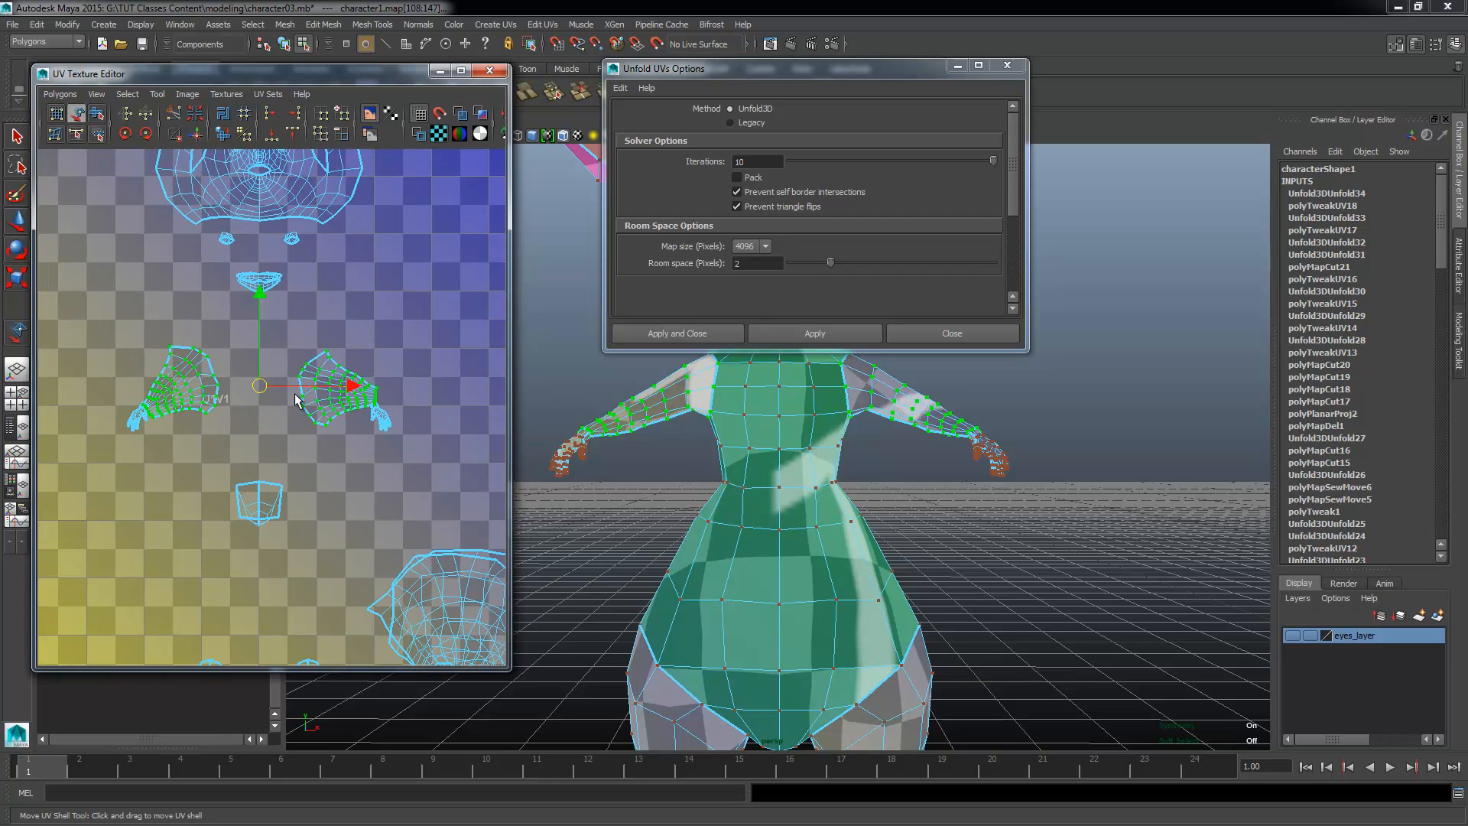
{"action": "left_click_drag", "start_coordinate": [266, 387], "coordinate": [156, 333]}
{"action": "right_click_drag", "start_coordinate": [54, 535], "coordinate": [328, 491], "text": "alt"}
Step: Select the UV shells of both hands and unfold them with Unfold3D
{"action": "middle_click_drag", "start_coordinate": [302, 557], "coordinate": [333, 534], "text": "alt"}
{"action": "right_click_drag", "start_coordinate": [334, 535], "coordinate": [405, 497], "text": "alt"}
{"action": "middle_click_drag", "start_coordinate": [142, 477], "coordinate": [311, 416], "text": "alt"}
{"action": "right_click_drag", "start_coordinate": [307, 410], "coordinate": [395, 408]}
{"action": "left_click_drag", "start_coordinate": [400, 274], "coordinate": [300, 480]}
{"action": "right_click_drag", "start_coordinate": [408, 600], "coordinate": [237, 511], "text": "alt"}
{"action": "left_click_drag", "start_coordinate": [814, 502], "coordinate": [647, 489], "text": "alt"}
{"action": "right_click_drag", "start_coordinate": [646, 489], "coordinate": [851, 469], "text": "alt"}
{"action": "right_click_drag", "start_coordinate": [375, 451], "coordinate": [48, 396], "text": "alt"}
{"action": "middle_click_drag", "start_coordinate": [47, 396], "coordinate": [392, 459], "text": "alt"}
{"action": "right_click_drag", "start_coordinate": [392, 459], "coordinate": [196, 486], "text": "alt"}
{"action": "left_click_drag", "start_coordinate": [186, 480], "coordinate": [186, 482]}
{"action": "middle_click_drag", "start_coordinate": [441, 487], "coordinate": [298, 423], "text": "alt"}
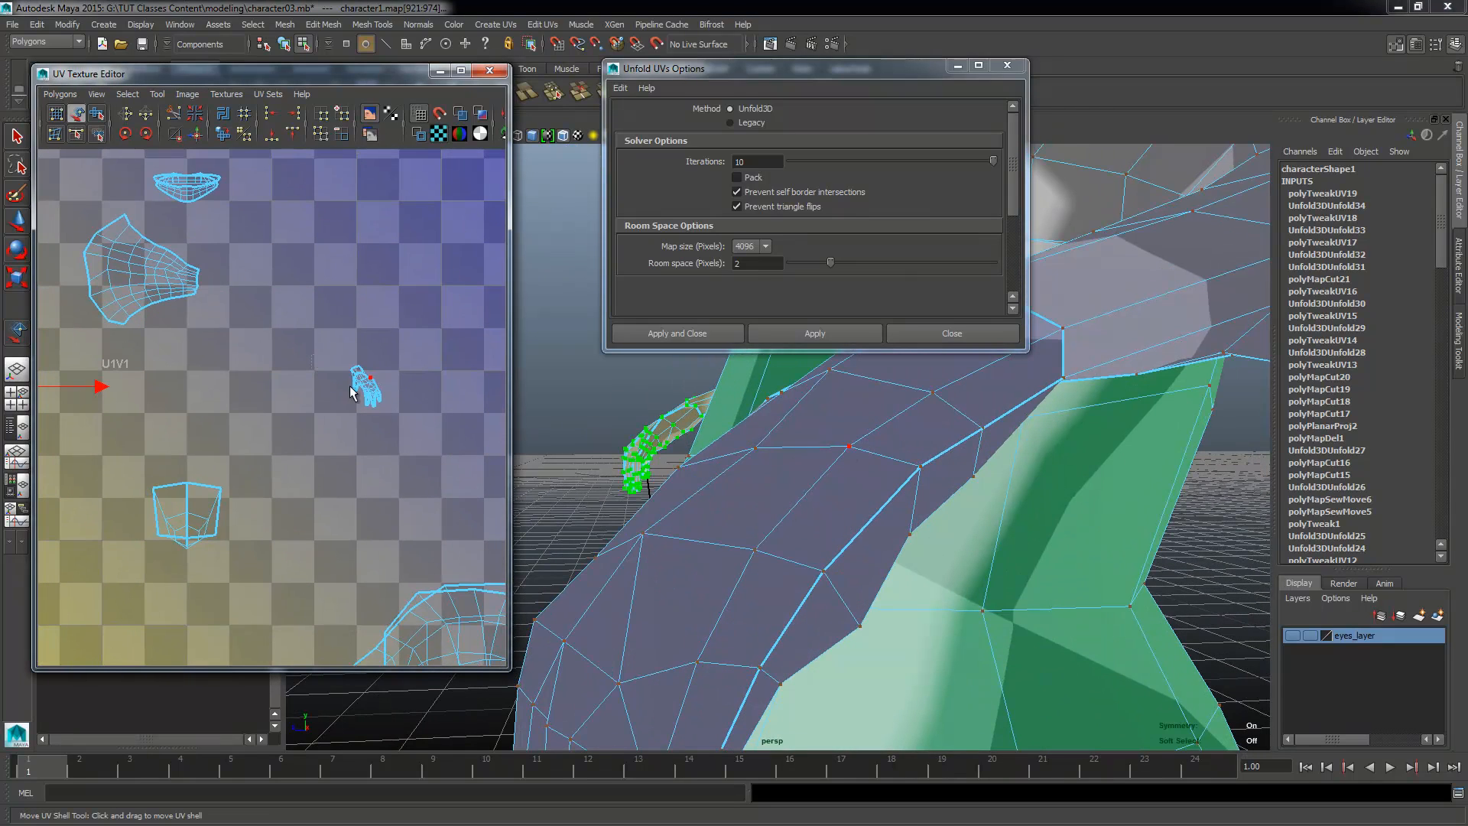
{"action": "left_click", "coordinate": [367, 380], "text": "shift"}
{"action": "middle_click_drag", "start_coordinate": [360, 462], "coordinate": [474, 493], "text": "alt"}
{"action": "right_click_drag", "start_coordinate": [209, 447], "coordinate": [202, 372], "text": "shift"}
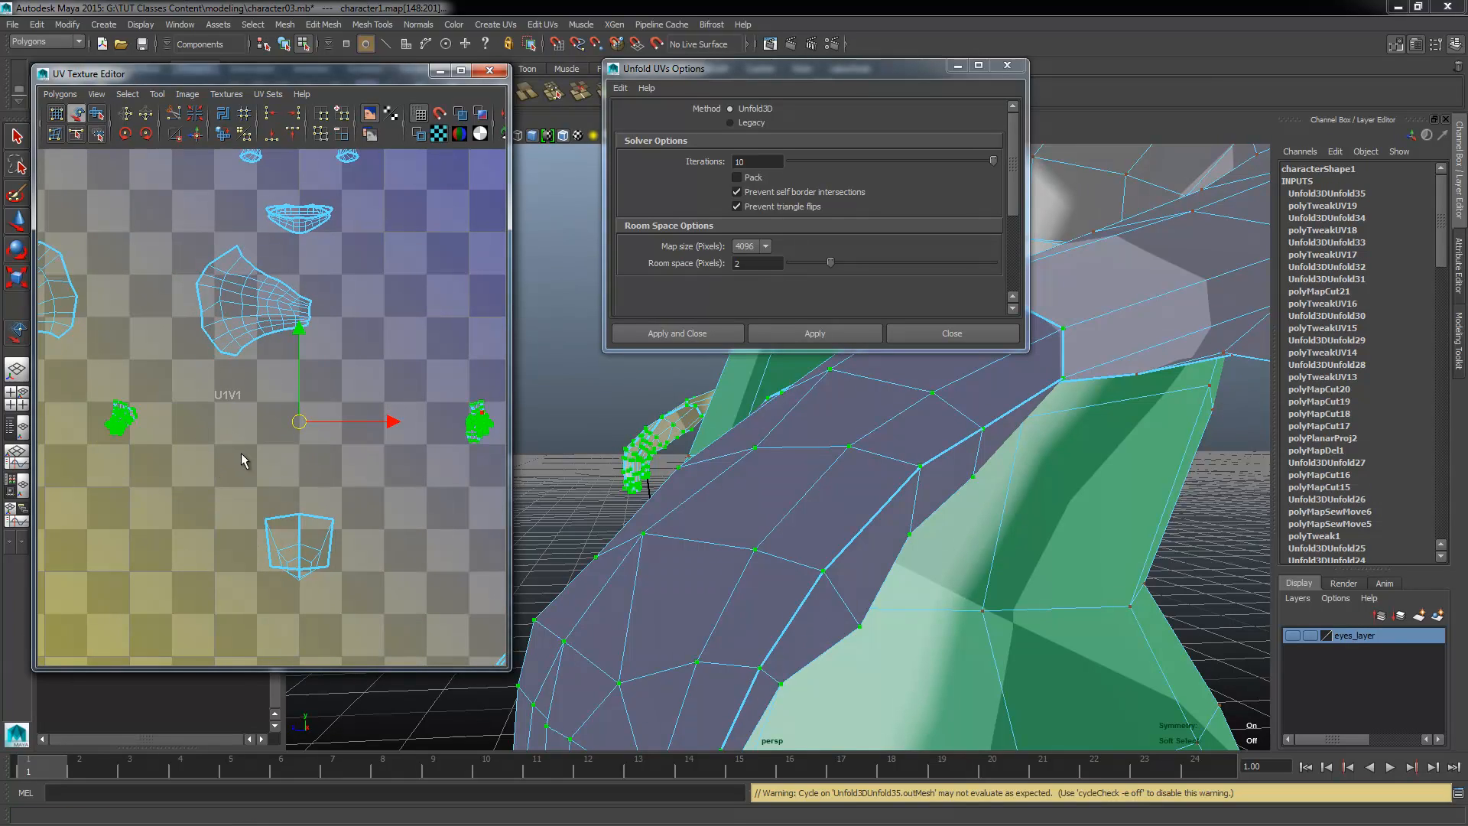
Step: Move one of the two overlapping shells of each hand sideways so that each hand's halves sit next to each other
{"action": "right_click_drag", "start_coordinate": [138, 441], "coordinate": [194, 445], "text": "alt"}
{"action": "left_click", "coordinate": [75, 425]}
{"action": "left_click_drag", "start_coordinate": [143, 428], "coordinate": [188, 446]}
{"action": "middle_click_drag", "start_coordinate": [490, 463], "coordinate": [269, 441], "text": "alt"}
{"action": "left_click", "coordinate": [321, 414]}
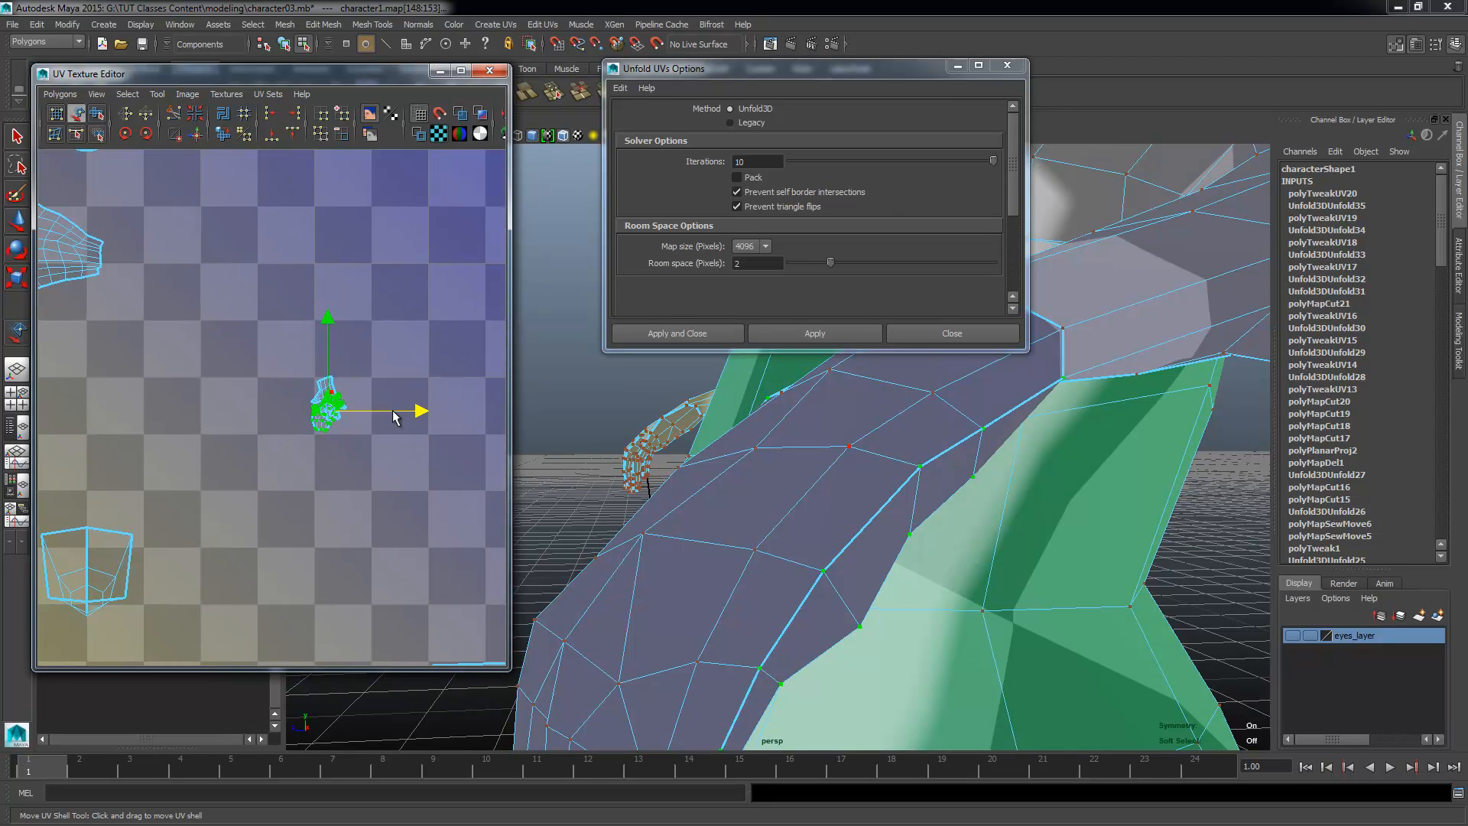
{"action": "left_click_drag", "start_coordinate": [394, 417], "coordinate": [356, 415]}
{"action": "left_click_drag", "start_coordinate": [291, 325], "coordinate": [290, 315]}
Step: Select the small shell centred beneath the arm and hand shells and unfold it with Unfold3D
{"action": "right_click_drag", "start_coordinate": [279, 410], "coordinate": [66, 426], "text": "alt"}
{"action": "middle_click_drag", "start_coordinate": [67, 426], "coordinate": [253, 383], "text": "alt"}
{"action": "right_click_drag", "start_coordinate": [332, 451], "coordinate": [348, 529], "text": "alt"}
{"action": "middle_click_drag", "start_coordinate": [348, 528], "coordinate": [238, 489], "text": "alt"}
{"action": "right_click_drag", "start_coordinate": [239, 489], "coordinate": [325, 510], "text": "alt"}
{"action": "right_click_drag", "start_coordinate": [291, 458], "coordinate": [355, 416]}
{"action": "left_click_drag", "start_coordinate": [129, 592], "coordinate": [253, 505]}
{"action": "right_click_drag", "start_coordinate": [256, 566], "coordinate": [129, 459], "text": "shift"}
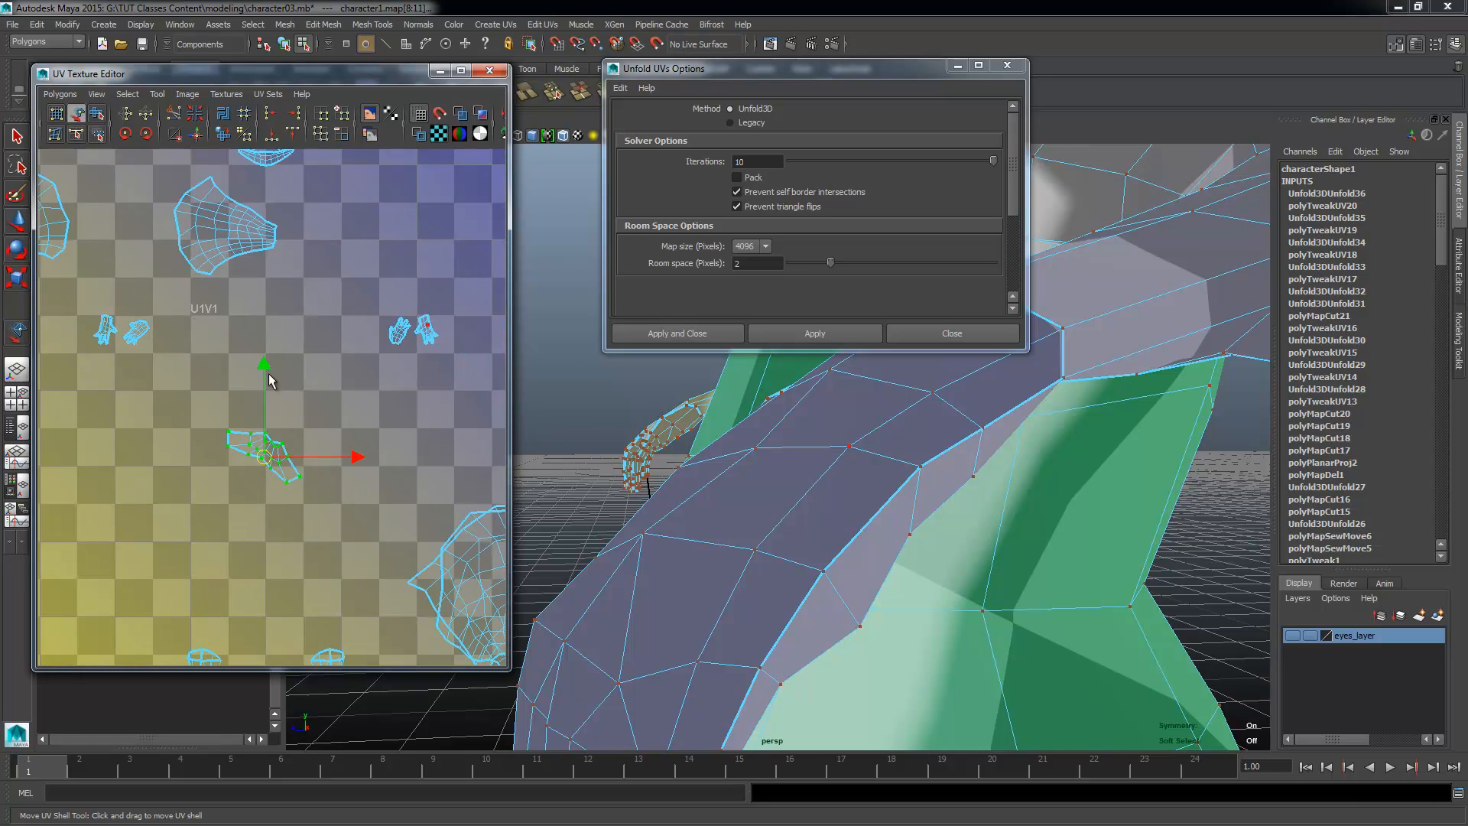
Step: Move the large pointed shell straight down into the tile below, out of its overlap with the matching large shell
{"action": "mouse_move", "coordinate": [280, 394]}
{"action": "right_mouse_down", "text": "ctrl"}
{"action": "mouse_move", "coordinate": [256, 409]}
{"action": "mouse_move", "coordinate": [277, 412]}
{"action": "mouse_move", "coordinate": [276, 337]}
{"action": "mouse_move", "coordinate": [282, 403]}
{"action": "right_mouse_up", "text": "ctrl"}
{"action": "right_click_drag", "start_coordinate": [362, 480], "coordinate": [267, 485], "text": "alt"}
{"action": "middle_click_drag", "start_coordinate": [267, 485], "coordinate": [191, 375], "text": "alt"}
{"action": "right_click_drag", "start_coordinate": [260, 440], "coordinate": [468, 445], "text": "alt"}
{"action": "left_click", "coordinate": [418, 465]}
{"action": "left_click", "coordinate": [388, 449]}
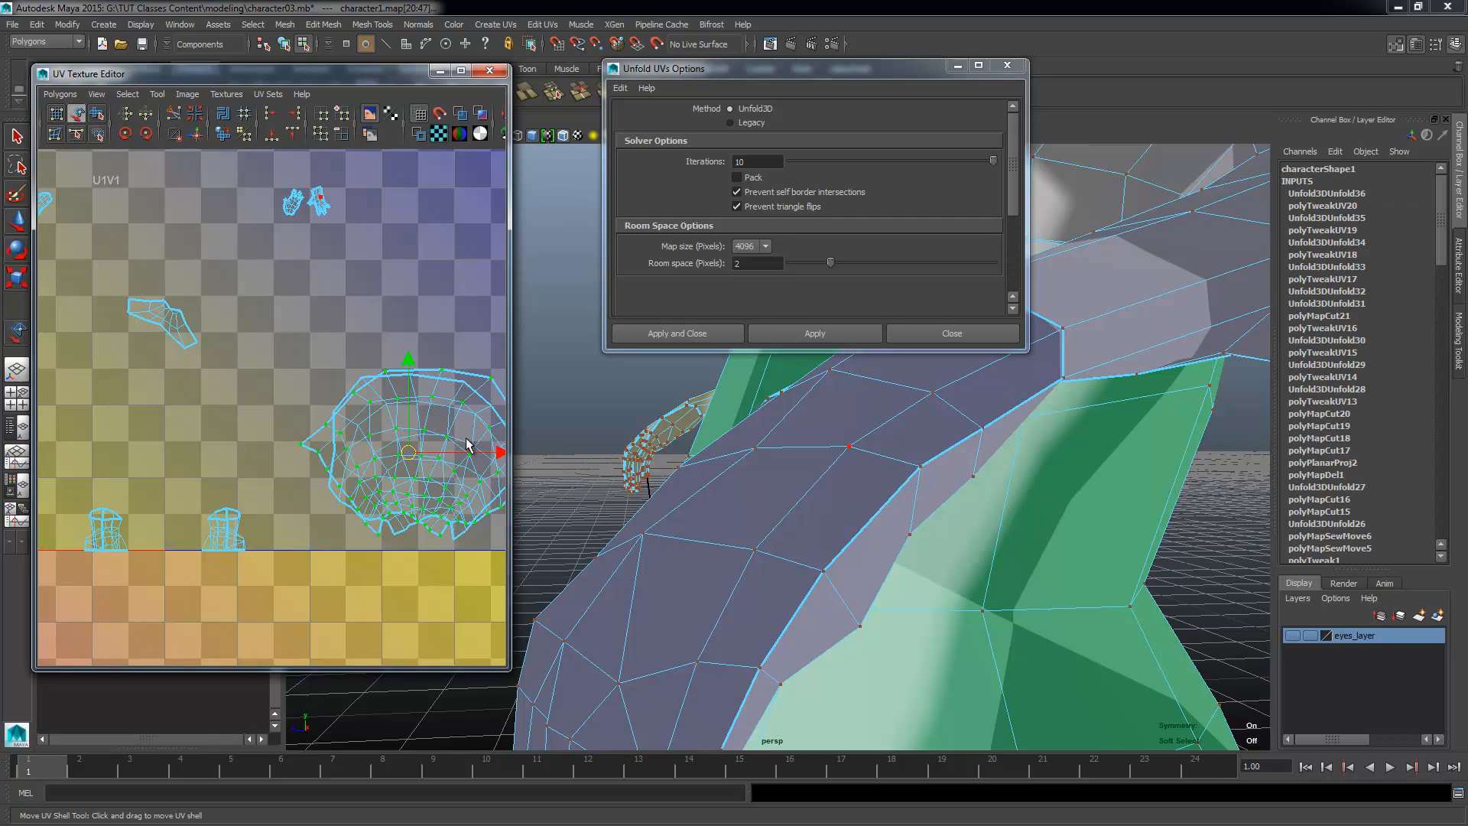
{"action": "key", "text": "w"}
{"action": "left_click_drag", "start_coordinate": [409, 405], "coordinate": [409, 591]}
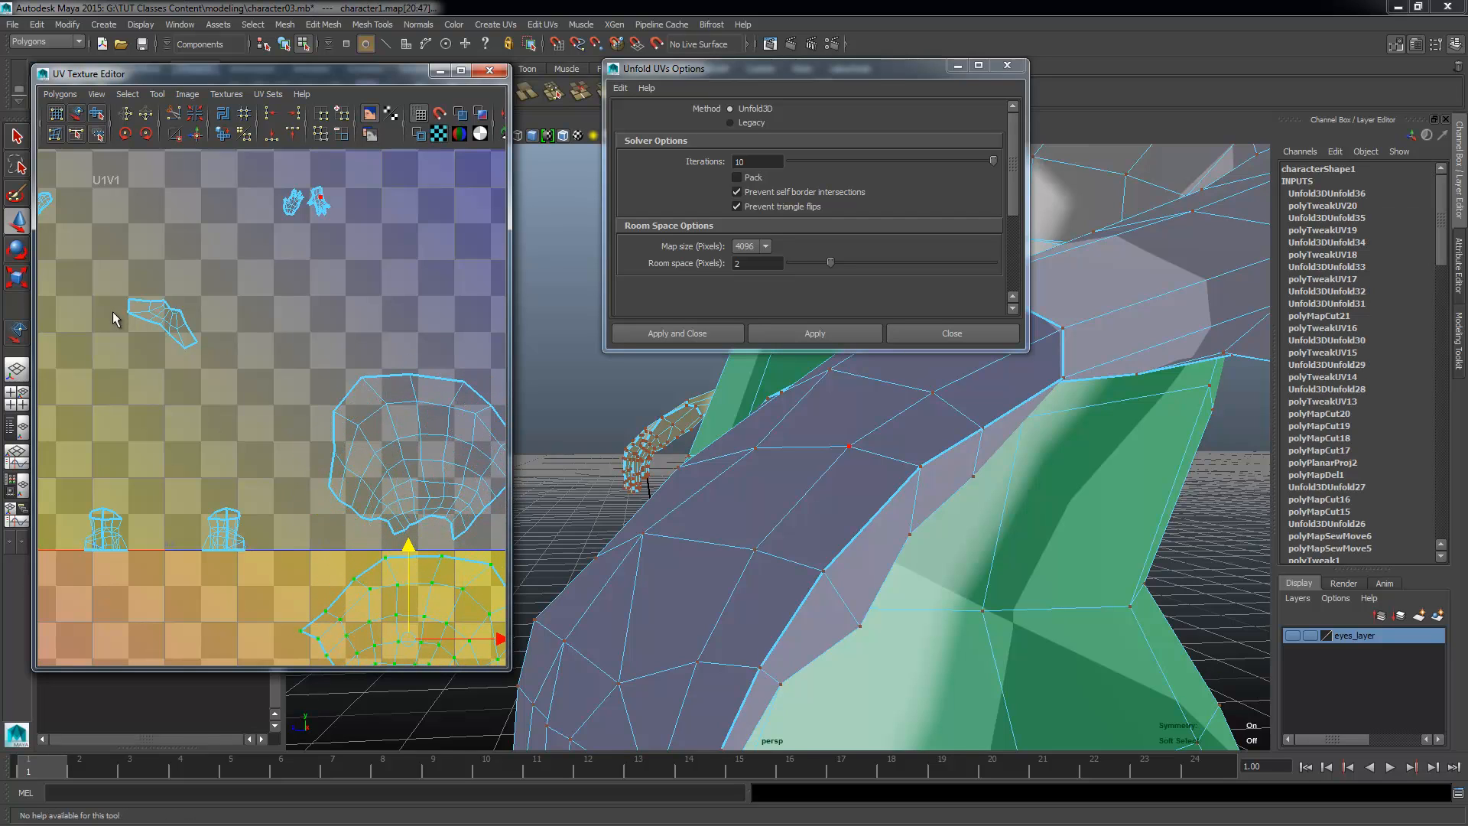
Step: Select the UV shells of both feet and unfold them with Unfold3D
{"action": "left_click", "coordinate": [60, 94]}
{"action": "left_click", "coordinate": [77, 420]}
{"action": "middle_click_drag", "start_coordinate": [188, 461], "coordinate": [211, 400], "text": "alt"}
{"action": "right_click_drag", "start_coordinate": [211, 401], "coordinate": [294, 471], "text": "alt"}
{"action": "left_click_drag", "start_coordinate": [322, 435], "coordinate": [197, 539]}
{"action": "right_click_drag", "start_coordinate": [157, 508], "coordinate": [120, 413], "text": "alt"}
{"action": "left_click_drag", "start_coordinate": [291, 511], "coordinate": [54, 426]}
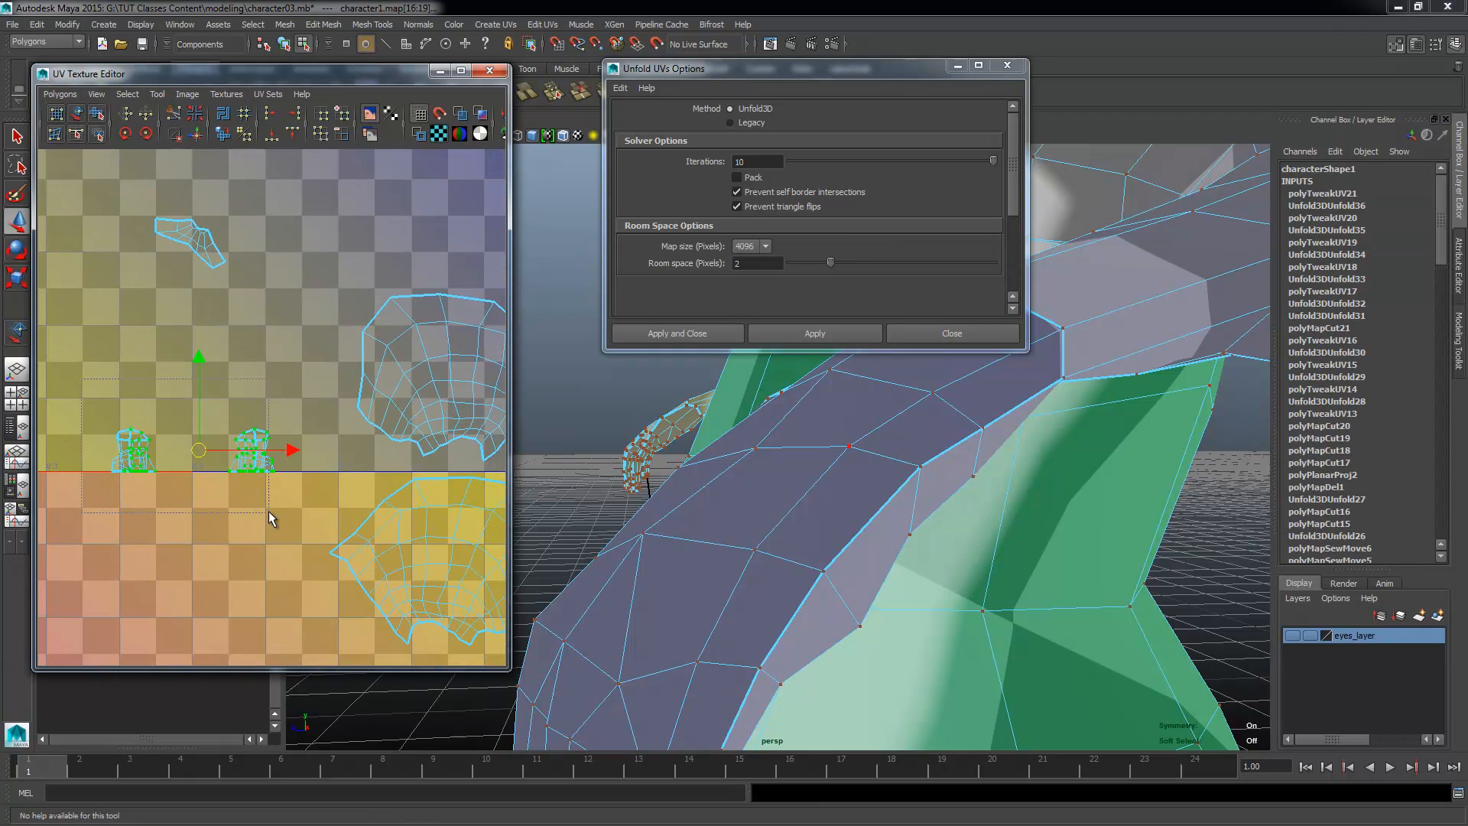
{"action": "right_click_drag", "start_coordinate": [259, 519], "coordinate": [210, 496], "text": "shift"}
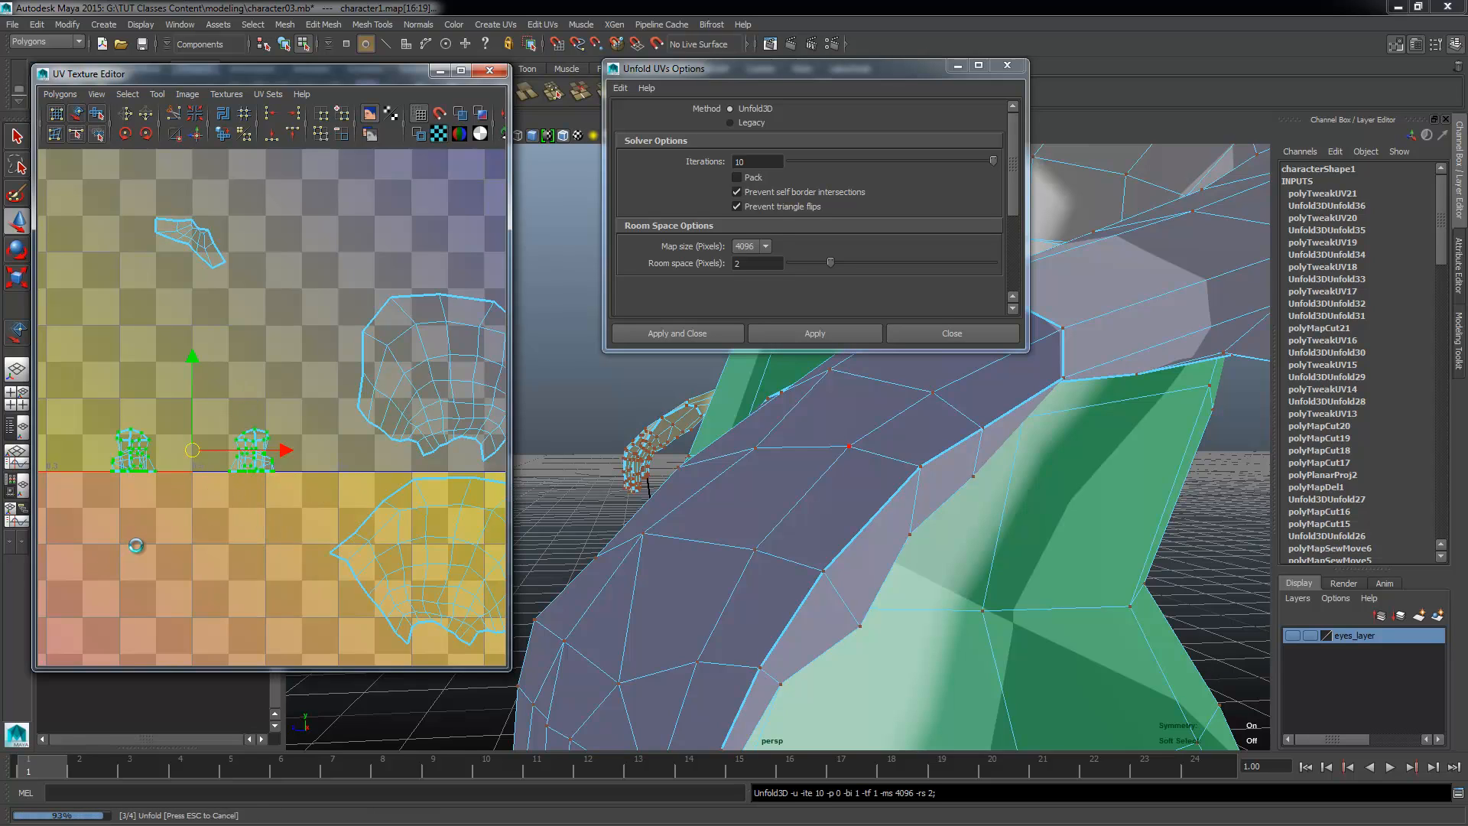
Step: Move the forked shell of each foot straight up, off the small narrow shell it overlaps
{"action": "right_click_drag", "start_coordinate": [331, 539], "coordinate": [444, 585], "text": "alt"}
{"action": "left_click", "coordinate": [238, 476]}
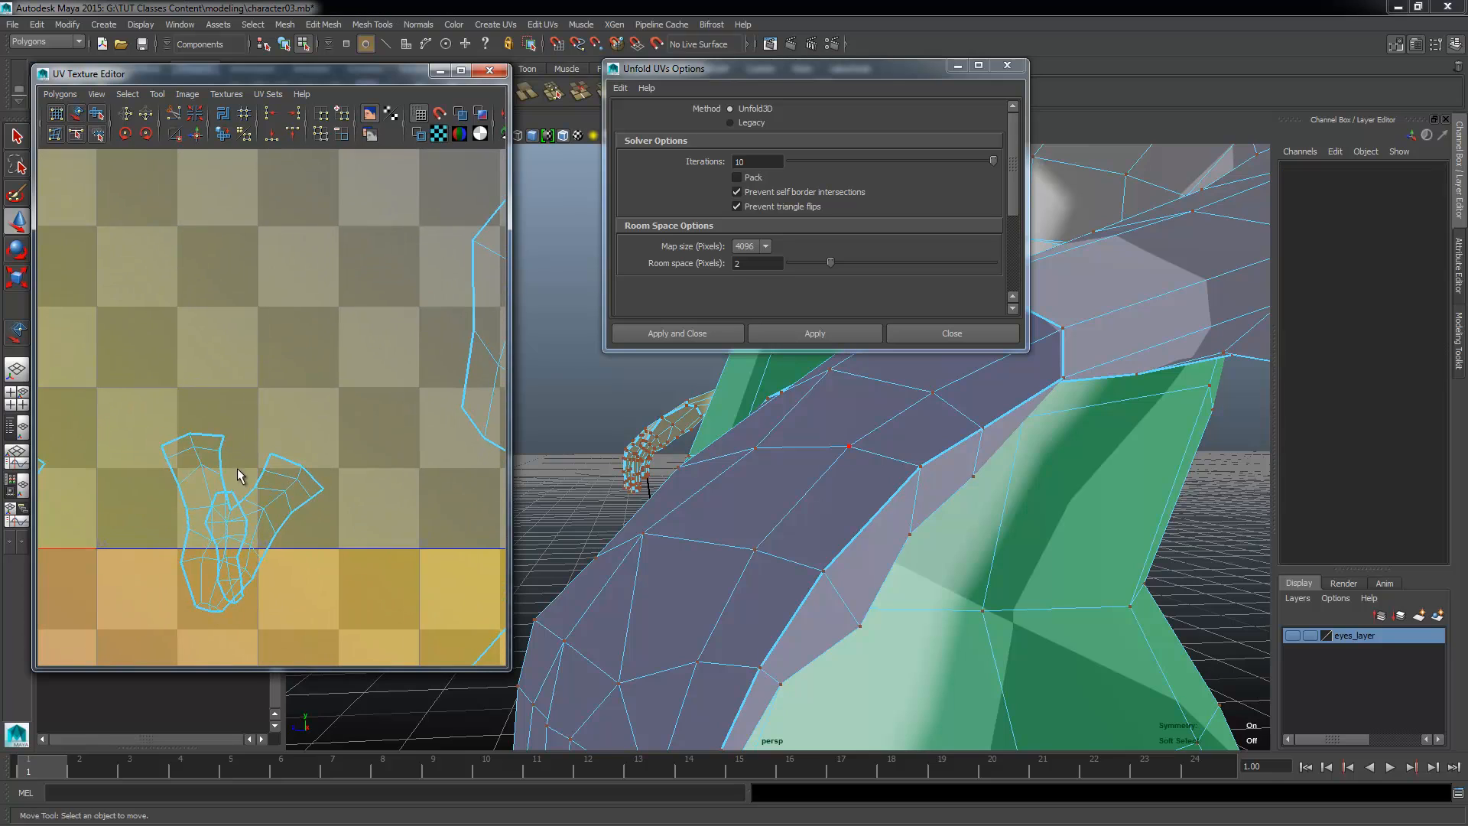
{"action": "right_click_drag", "start_coordinate": [194, 451], "coordinate": [289, 440], "text": "ctrl"}
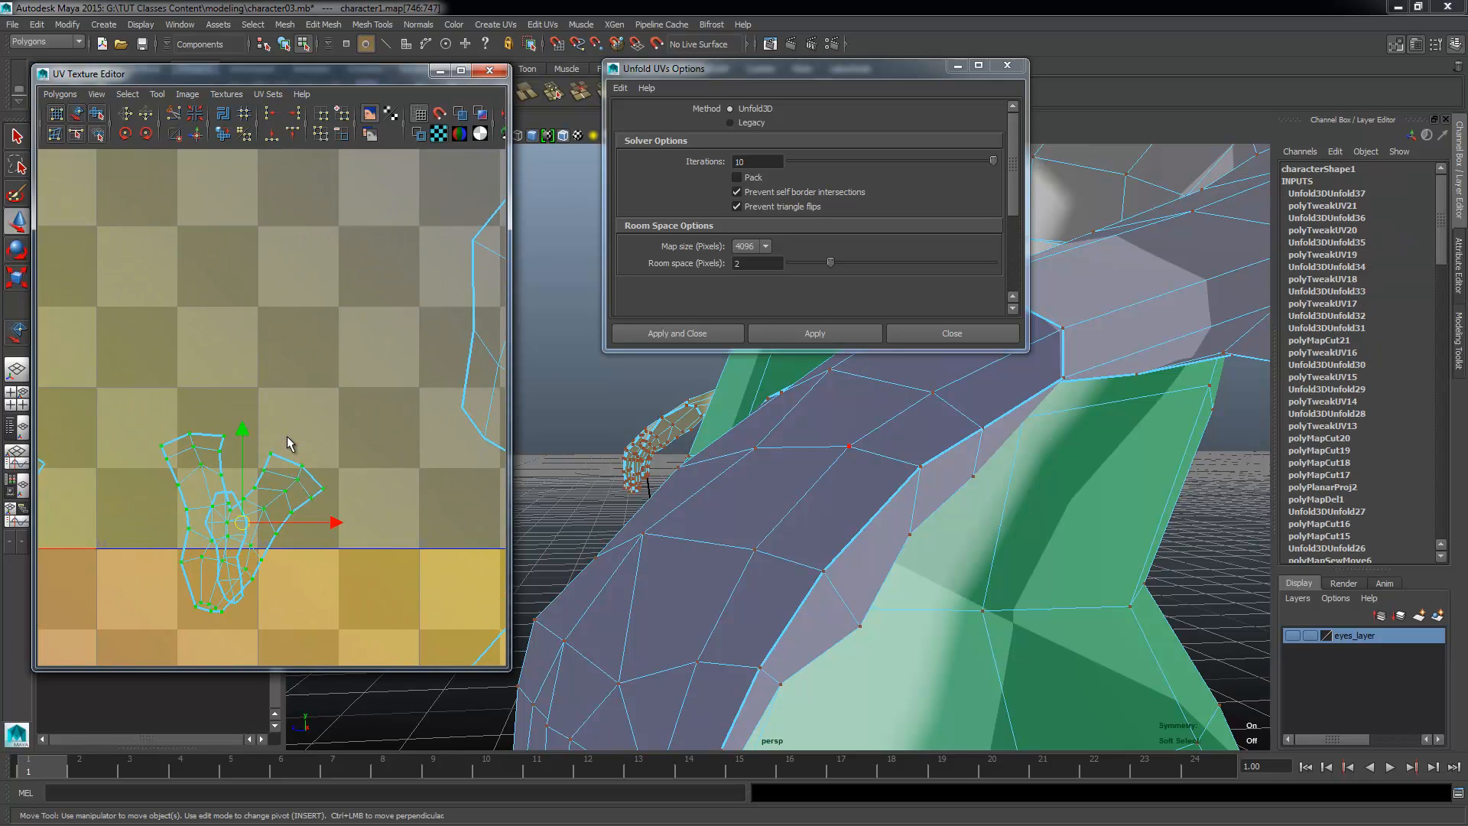
{"action": "left_click_drag", "start_coordinate": [242, 433], "coordinate": [229, 289]}
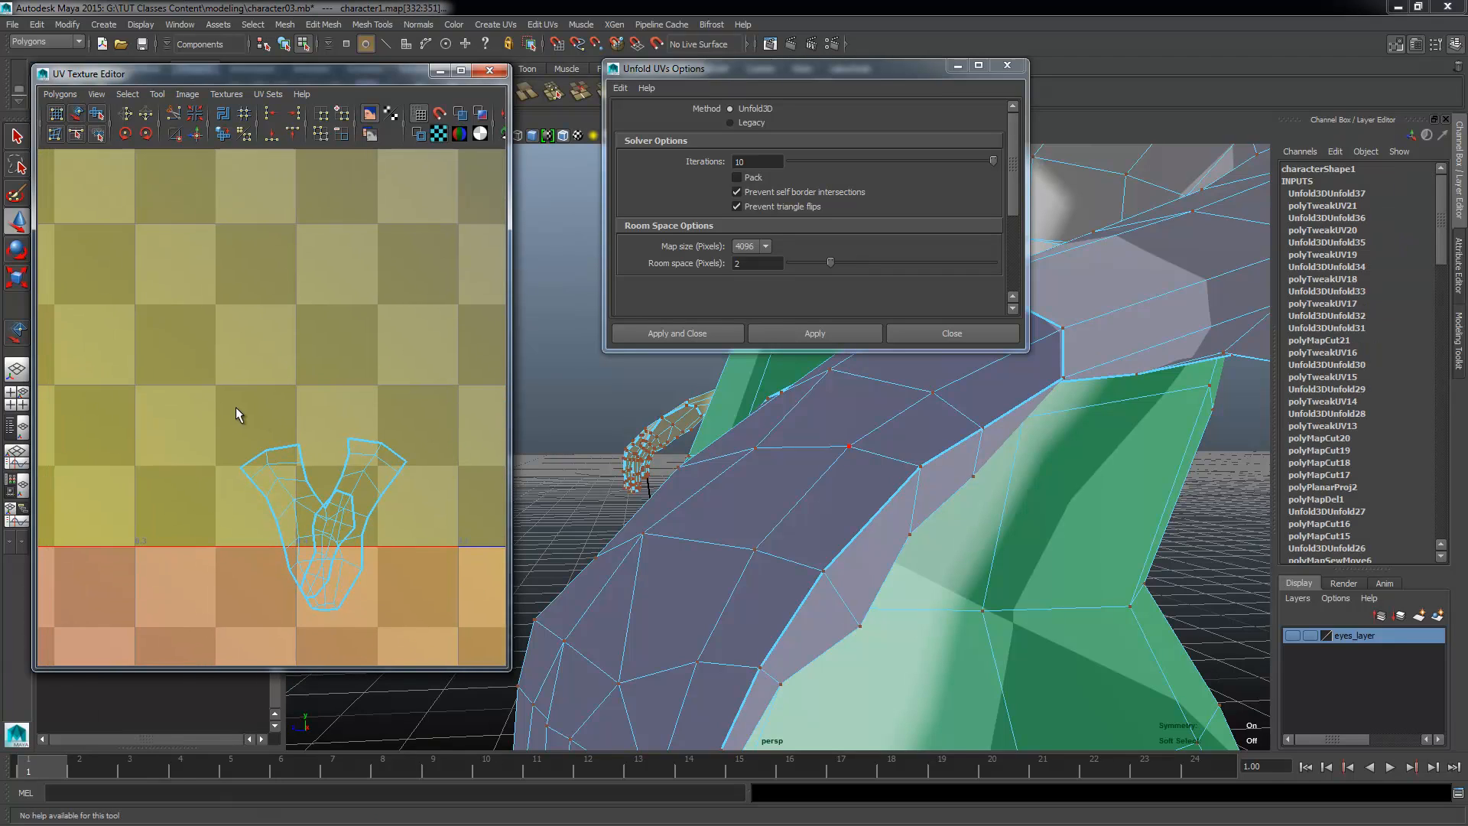
{"action": "left_click_drag", "start_coordinate": [344, 455], "coordinate": [373, 465]}
{"action": "right_click_drag", "start_coordinate": [373, 465], "coordinate": [428, 449], "text": "ctrl"}
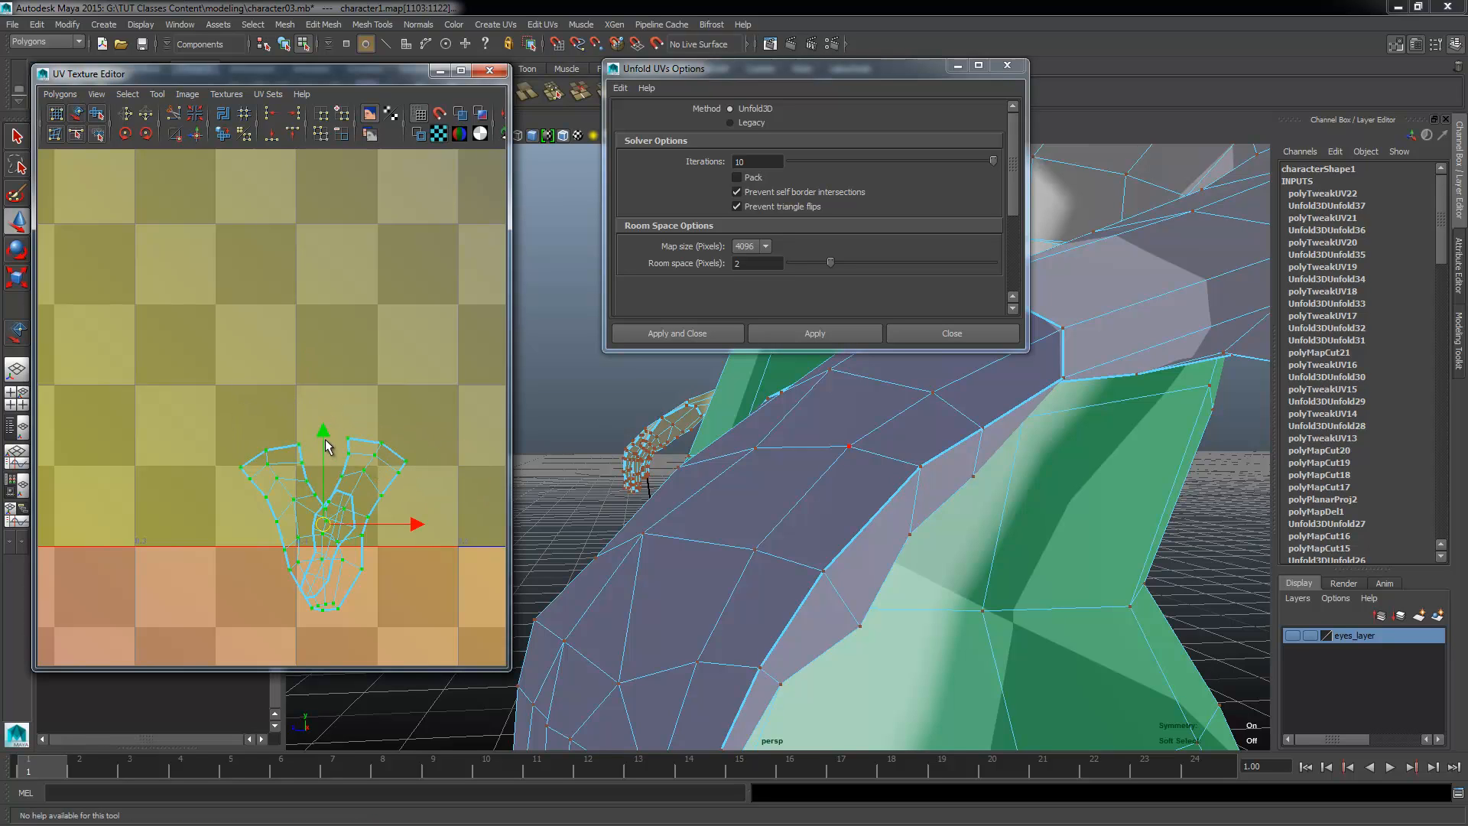
{"action": "left_click_drag", "start_coordinate": [323, 432], "coordinate": [307, 291]}
{"action": "scroll", "coordinate": [268, 474], "scroll_direction": "down", "scroll_amount": 5}
{"action": "middle_click_drag", "start_coordinate": [283, 523], "coordinate": [37, 470], "text": "alt"}
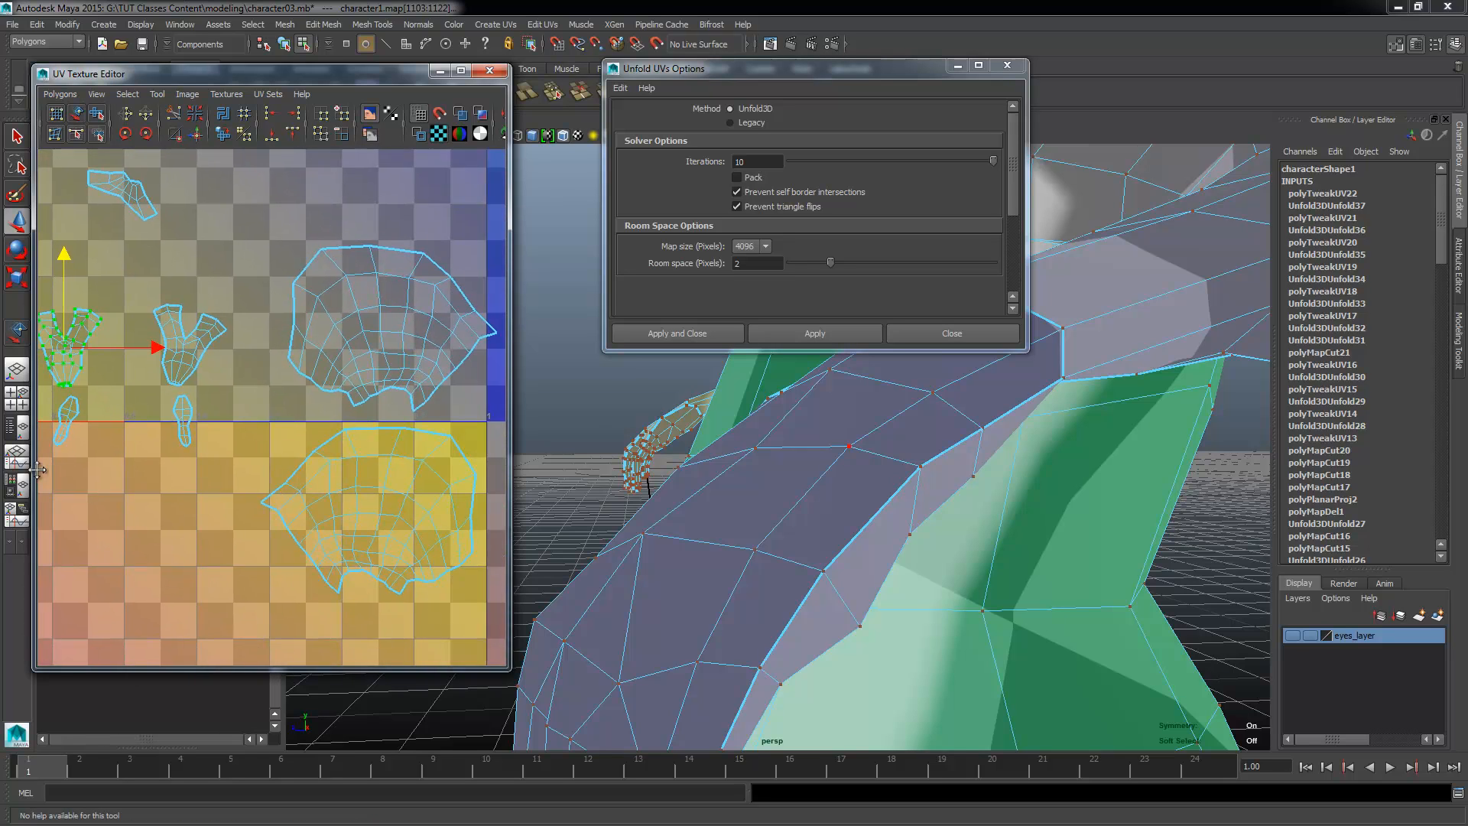
Step: Switch to edge selection and select an edge at the corner of the mouth's UV shell
{"action": "middle_click_drag", "start_coordinate": [233, 500], "coordinate": [299, 544], "text": "alt"}
{"action": "middle_click_drag", "start_coordinate": [222, 394], "coordinate": [318, 648], "text": "alt"}
{"action": "scroll", "coordinate": [227, 557], "scroll_direction": "up", "scroll_amount": 3}
{"action": "middle_click_drag", "start_coordinate": [278, 496], "coordinate": [344, 645], "text": "alt"}
{"action": "middle_click_drag", "start_coordinate": [176, 531], "coordinate": [138, 646], "text": "alt"}
{"action": "right_click_drag", "start_coordinate": [137, 652], "coordinate": [382, 664], "text": "alt"}
{"action": "middle_click_drag", "start_coordinate": [343, 606], "coordinate": [288, 566], "text": "alt"}
{"action": "right_click", "coordinate": [309, 524]}
{"action": "right_click_drag", "start_coordinate": [288, 567], "coordinate": [359, 525], "text": "alt"}
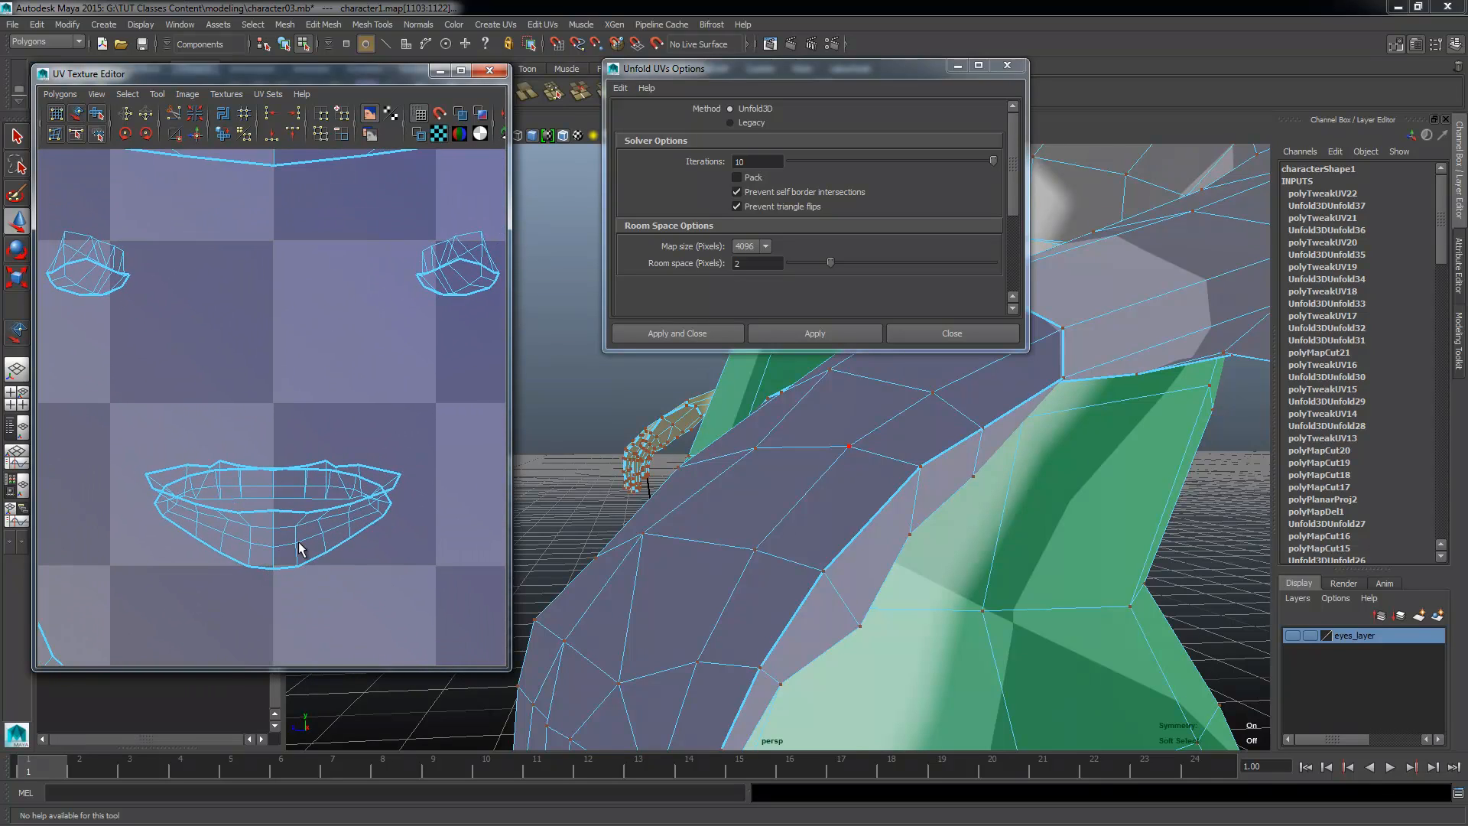
{"action": "left_click", "coordinate": [270, 549]}
{"action": "middle_click_drag", "start_coordinate": [177, 562], "coordinate": [108, 544], "text": "alt"}
{"action": "right_click_drag", "start_coordinate": [108, 544], "coordinate": [359, 472], "text": "alt"}
{"action": "left_click", "coordinate": [376, 522]}
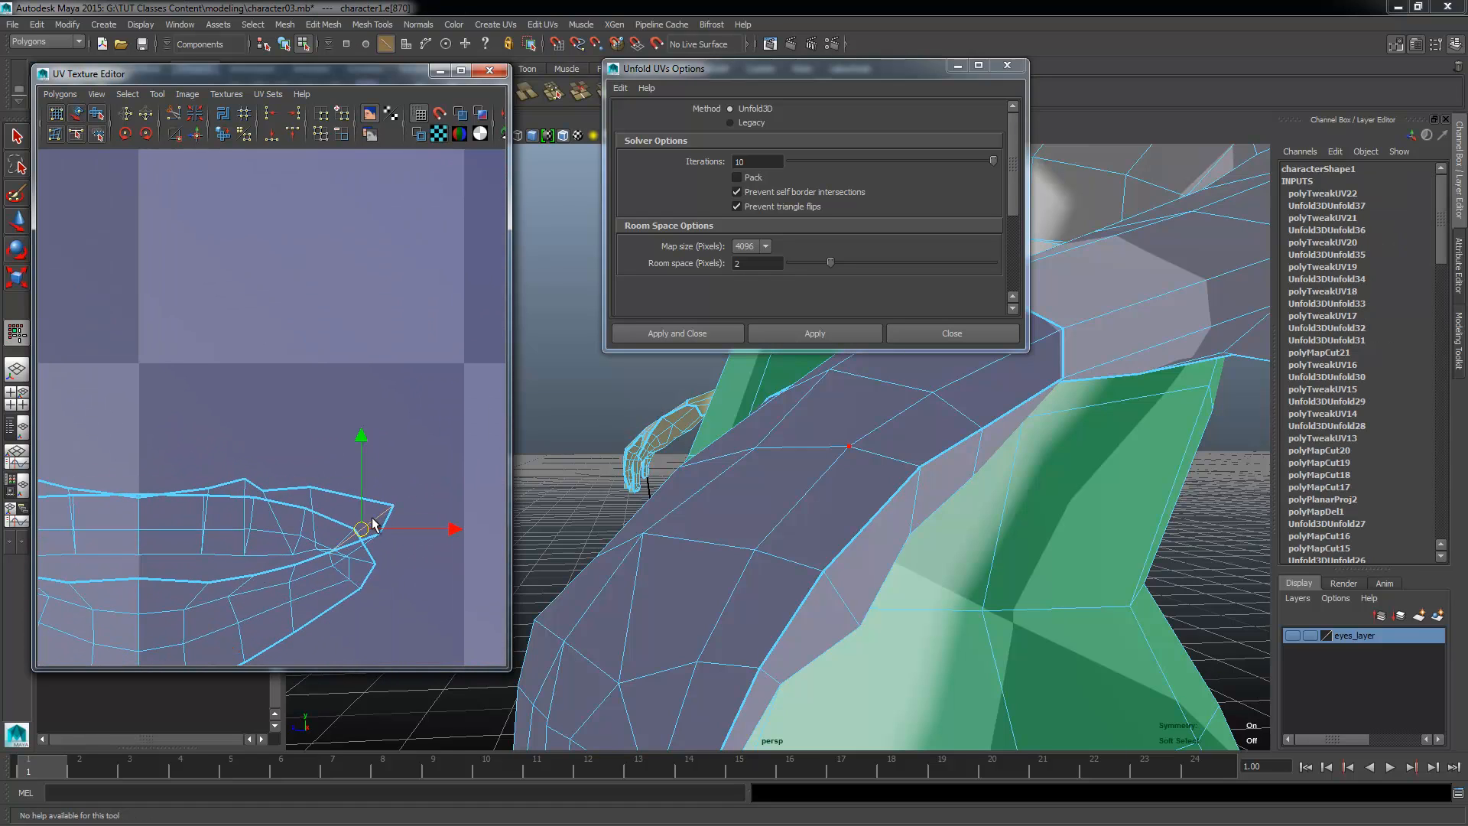
Step: Extend the edge selection on the 3D model from the corner of the mouth back through its interior
{"action": "right_click", "coordinate": [587, 476], "text": "ctrl"}
{"action": "left_click_drag", "start_coordinate": [767, 517], "coordinate": [855, 646], "text": "alt"}
{"action": "middle_click_drag", "start_coordinate": [855, 645], "coordinate": [842, 580], "text": "alt"}
{"action": "right_click_drag", "start_coordinate": [842, 580], "coordinate": [878, 596], "text": "alt"}
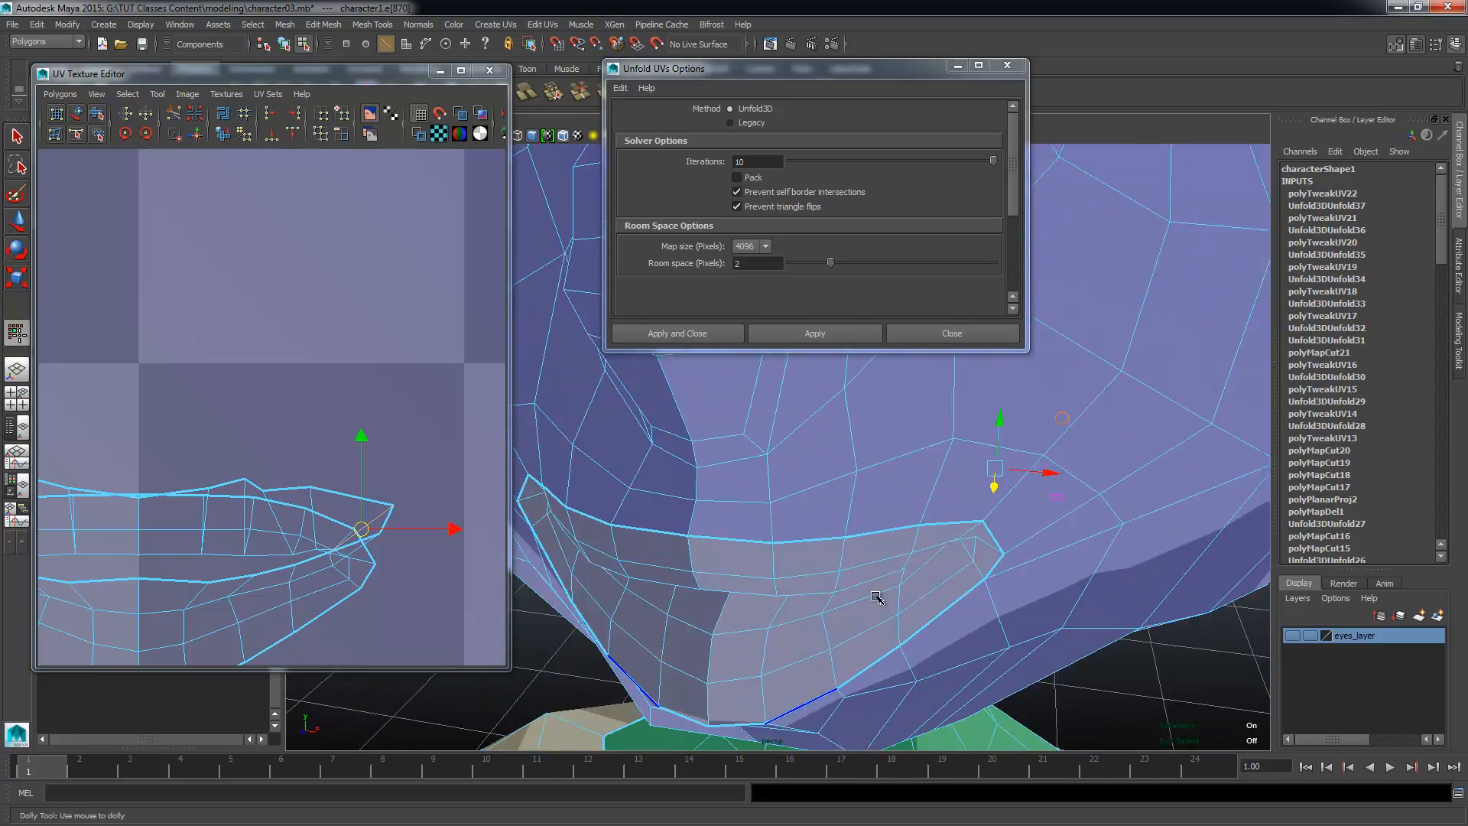
{"action": "left_click_drag", "start_coordinate": [879, 596], "coordinate": [708, 617], "text": "alt"}
{"action": "right_click_drag", "start_coordinate": [708, 616], "coordinate": [848, 594], "text": "alt"}
{"action": "left_click_drag", "start_coordinate": [849, 593], "coordinate": [868, 563], "text": "alt"}
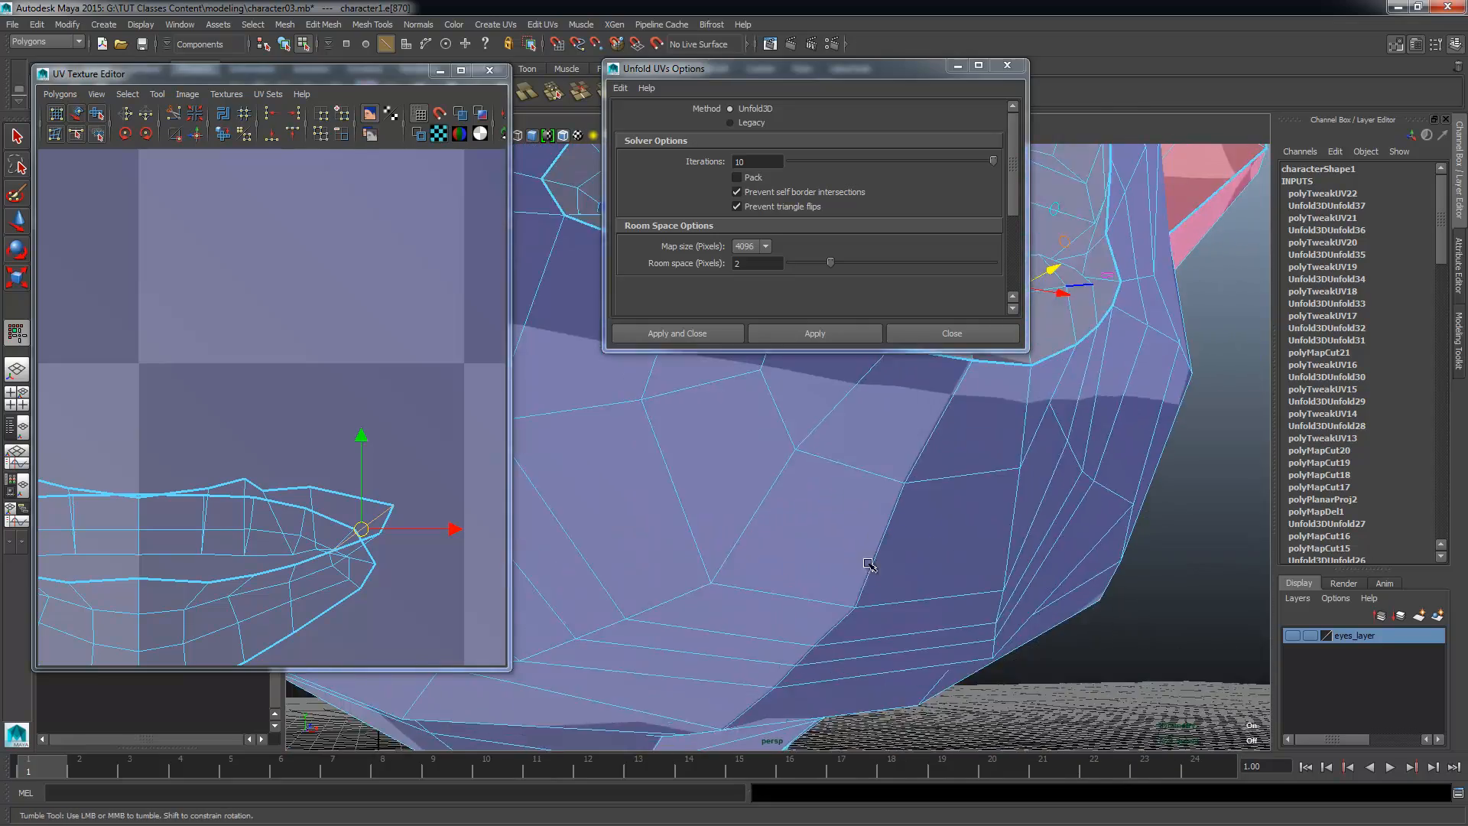
{"action": "middle_click_drag", "start_coordinate": [868, 564], "coordinate": [712, 676], "text": "alt"}
{"action": "left_click_drag", "start_coordinate": [712, 676], "coordinate": [764, 589], "text": "alt"}
{"action": "right_click_drag", "start_coordinate": [764, 589], "coordinate": [869, 593], "text": "alt"}
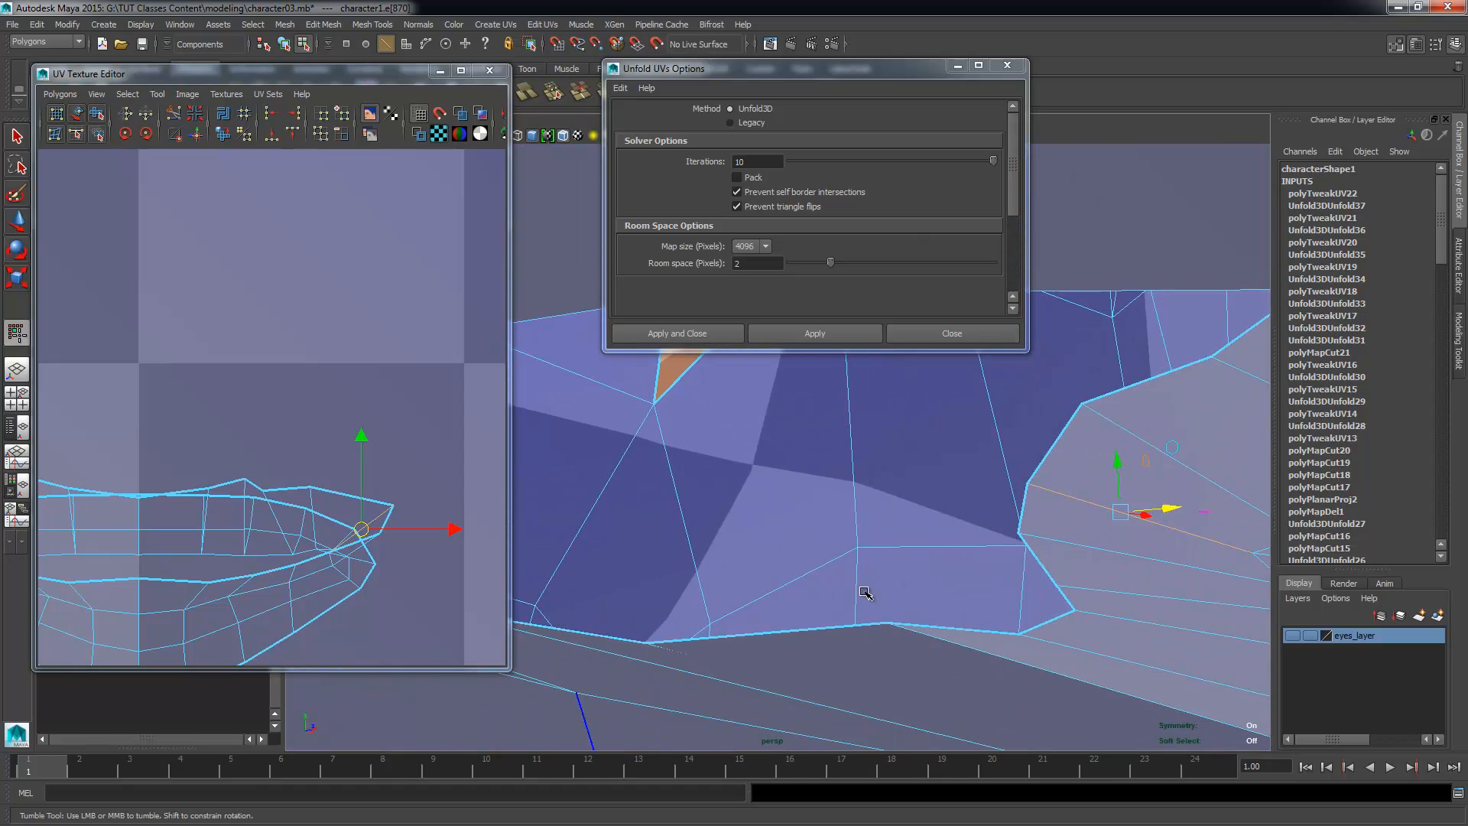
{"action": "middle_click_drag", "start_coordinate": [869, 594], "coordinate": [713, 575], "text": "alt"}
{"action": "left_click", "coordinate": [922, 525], "text": "shift"}
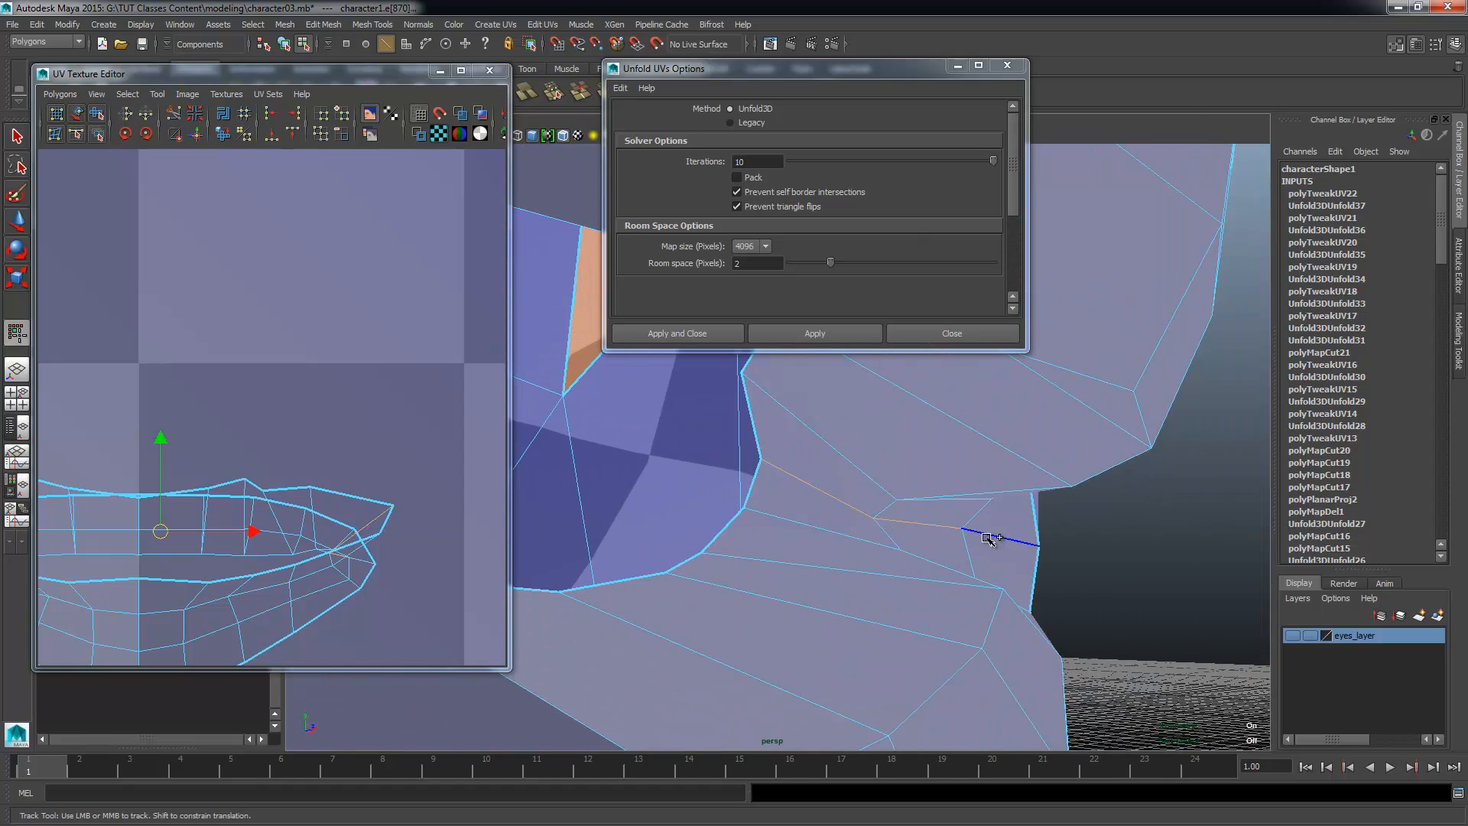
{"action": "left_click", "coordinate": [986, 537], "text": "shift"}
{"action": "right_click_drag", "start_coordinate": [948, 570], "coordinate": [869, 570], "text": "alt"}
{"action": "left_click_drag", "start_coordinate": [868, 570], "coordinate": [917, 557], "text": "alt"}
{"action": "middle_click_drag", "start_coordinate": [918, 558], "coordinate": [965, 573], "text": "alt"}
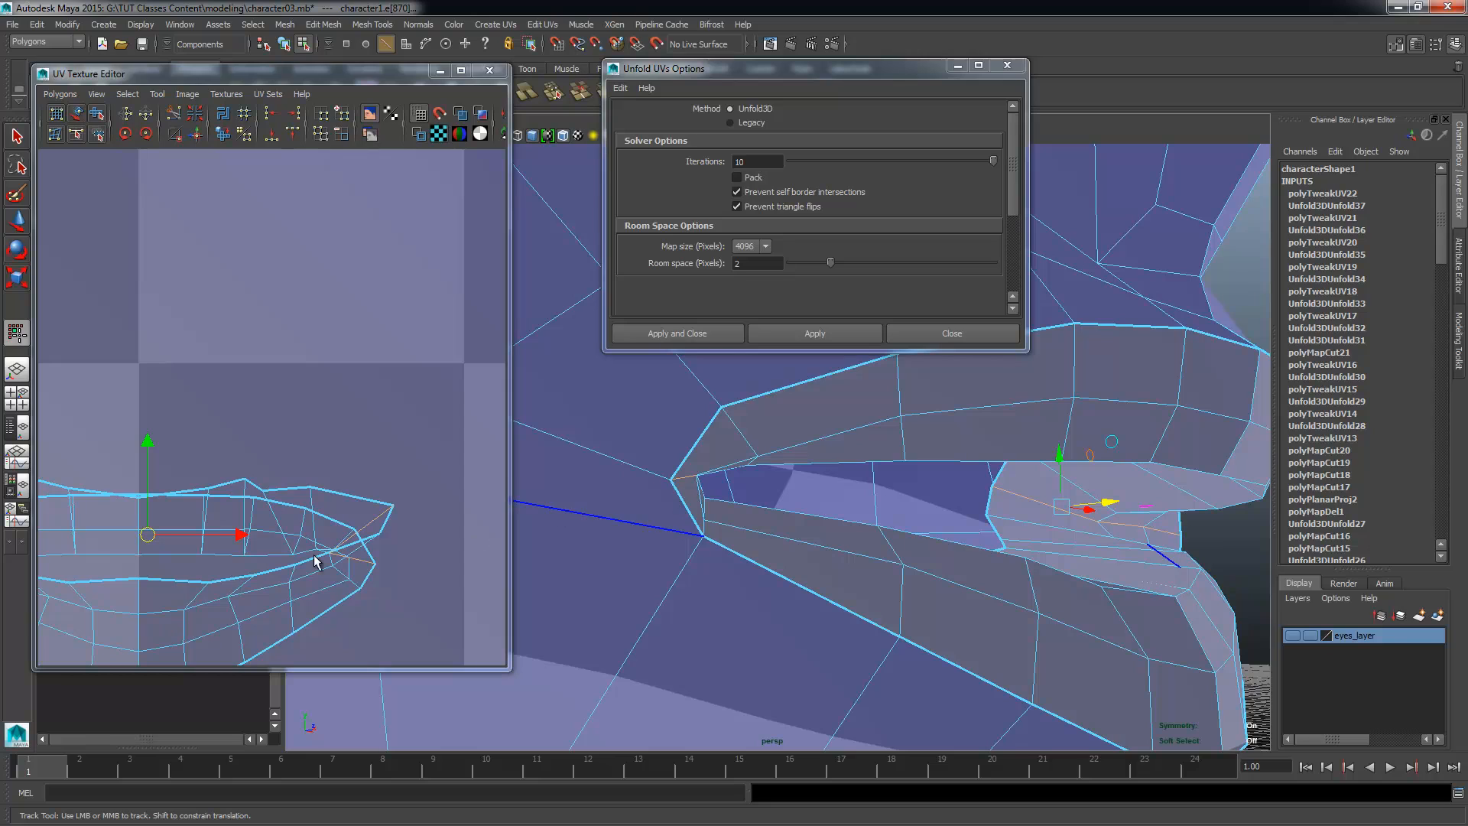
Step: Complete the edge selection across the inside of the mouth and cut the UVs along it
{"action": "right_click_drag", "start_coordinate": [306, 523], "coordinate": [304, 512], "text": "shift"}
{"action": "right_click_drag", "start_coordinate": [212, 511], "coordinate": [212, 511], "text": "shift"}
{"action": "right_click_drag", "start_coordinate": [416, 617], "coordinate": [402, 449], "text": "alt"}
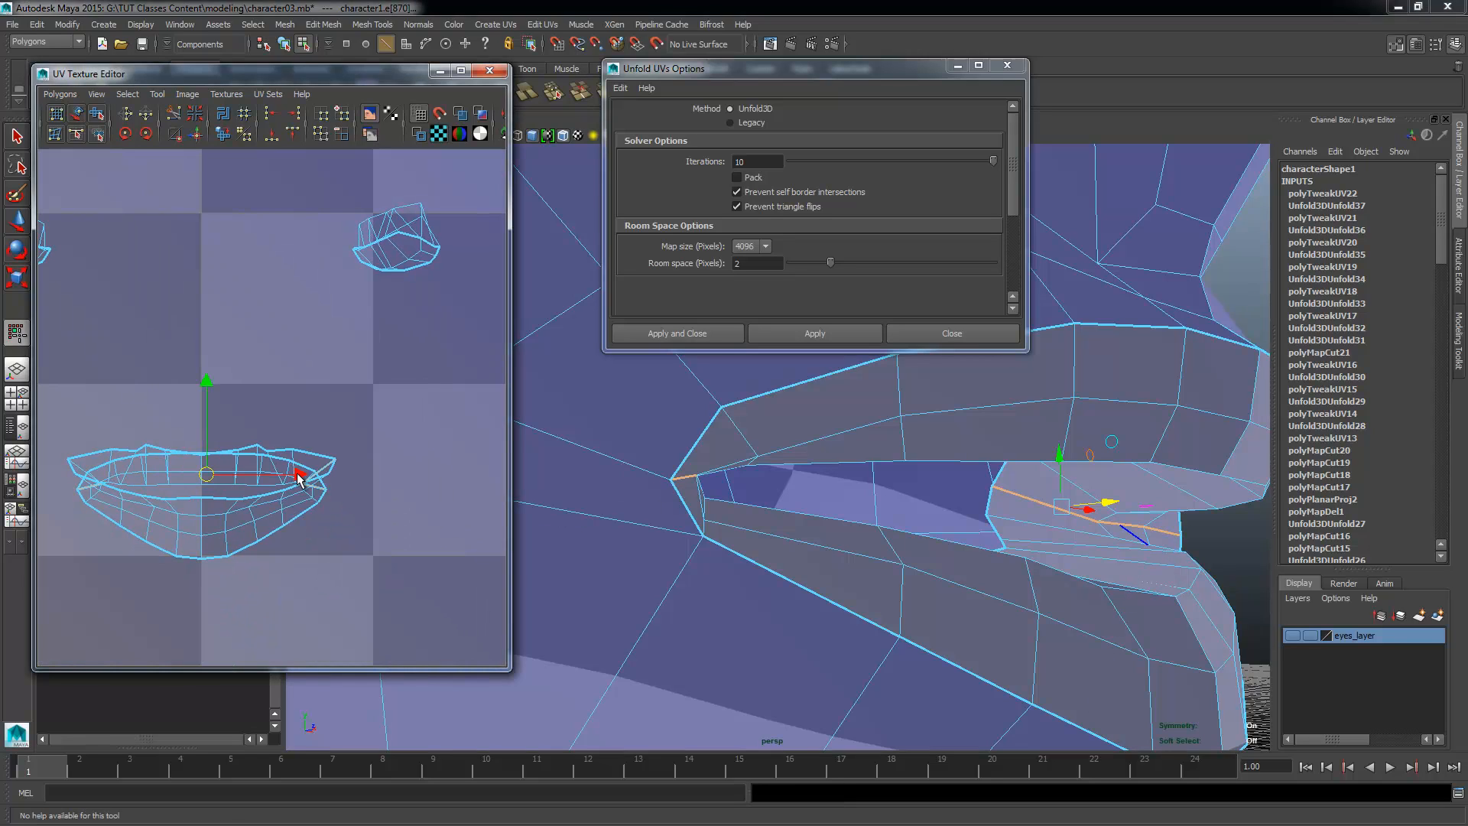
Step: Select all UVs of the mouth shells and unfold them with Unfold3D
{"action": "left_click_drag", "start_coordinate": [379, 417], "coordinate": [44, 583]}
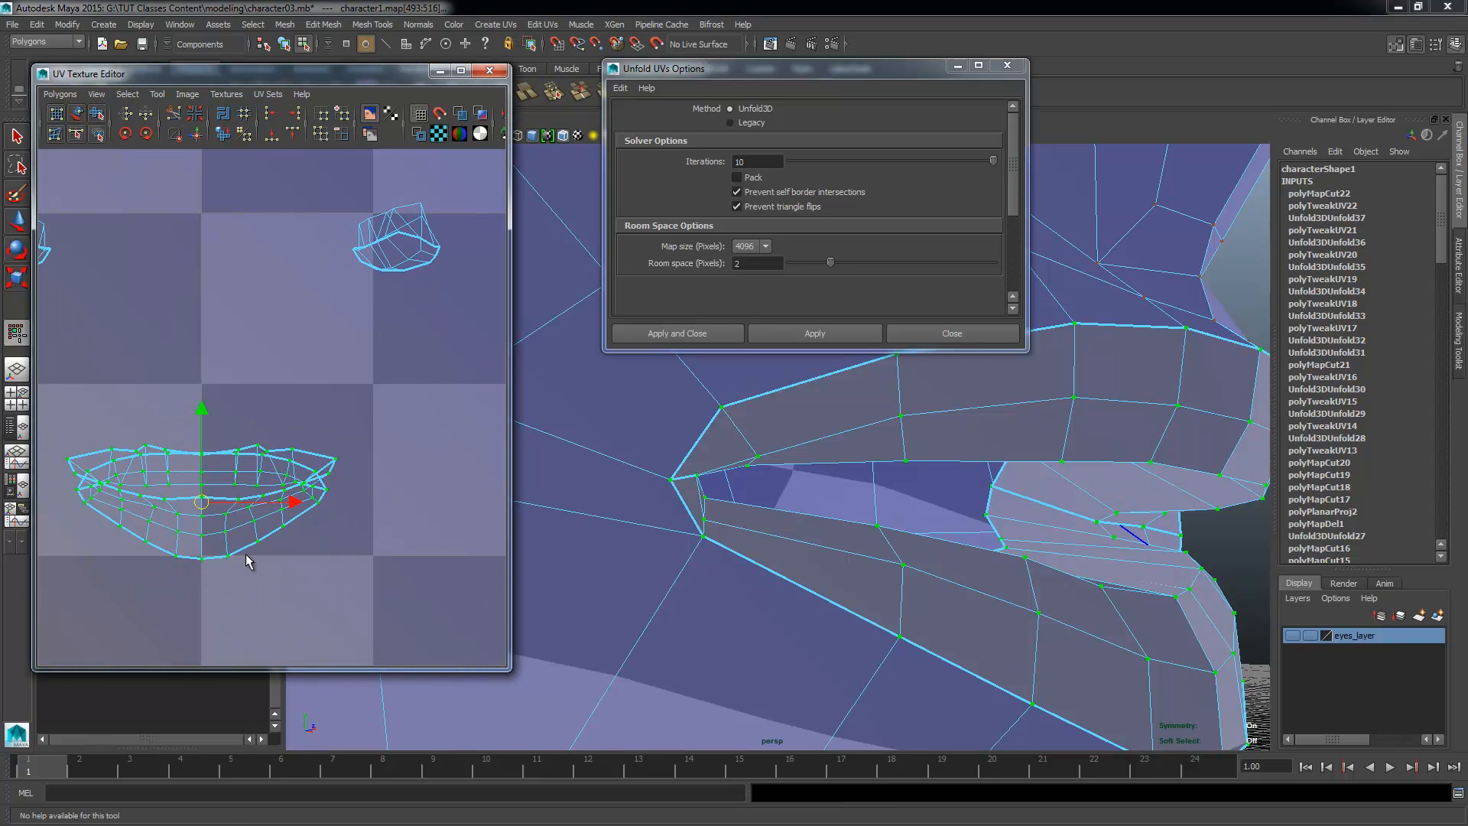
{"action": "right_click_drag", "start_coordinate": [257, 594], "coordinate": [251, 387], "text": "shift"}
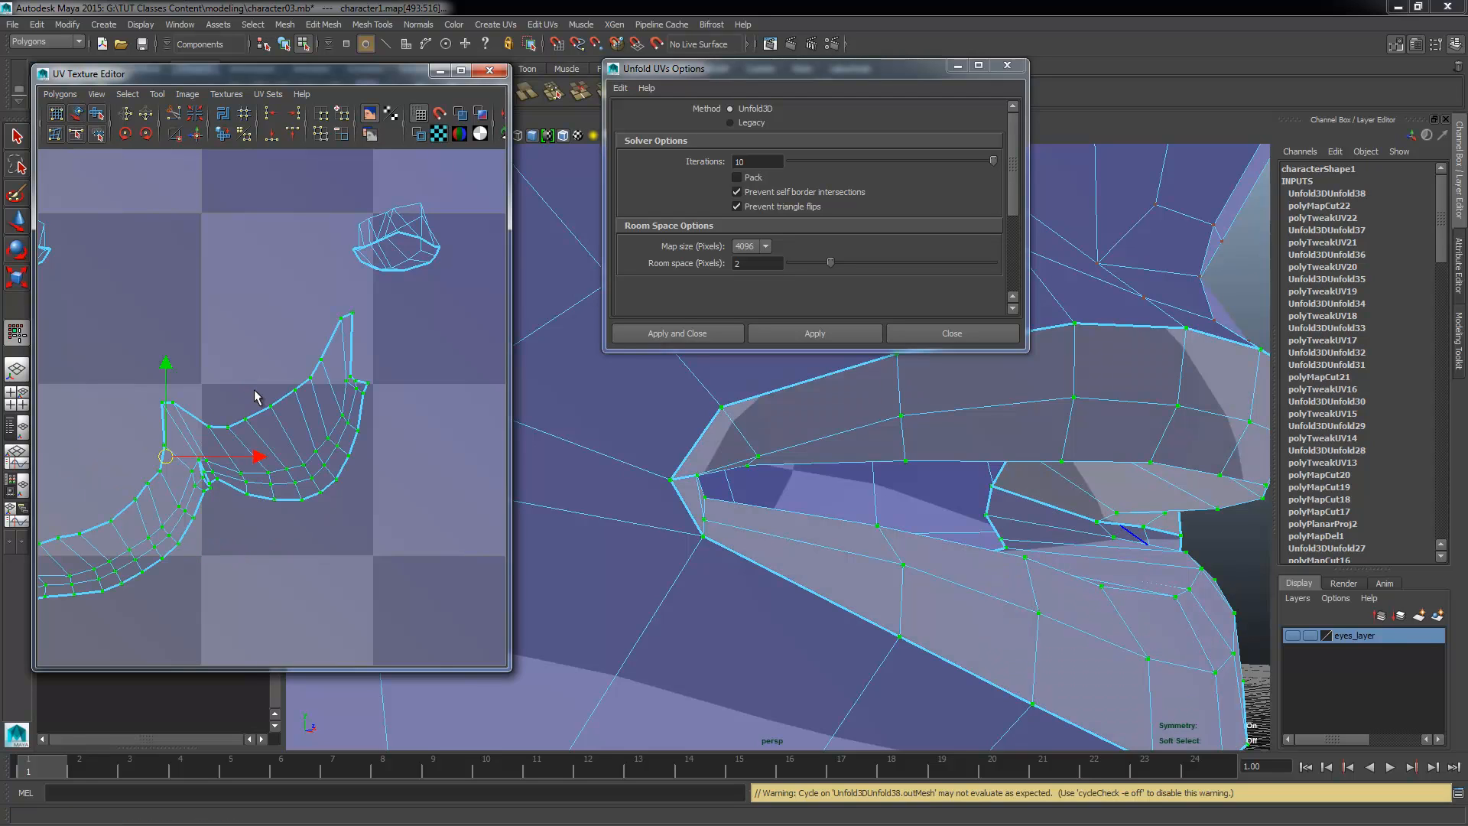
{"action": "middle_click_drag", "start_coordinate": [406, 498], "coordinate": [507, 549], "text": "alt"}
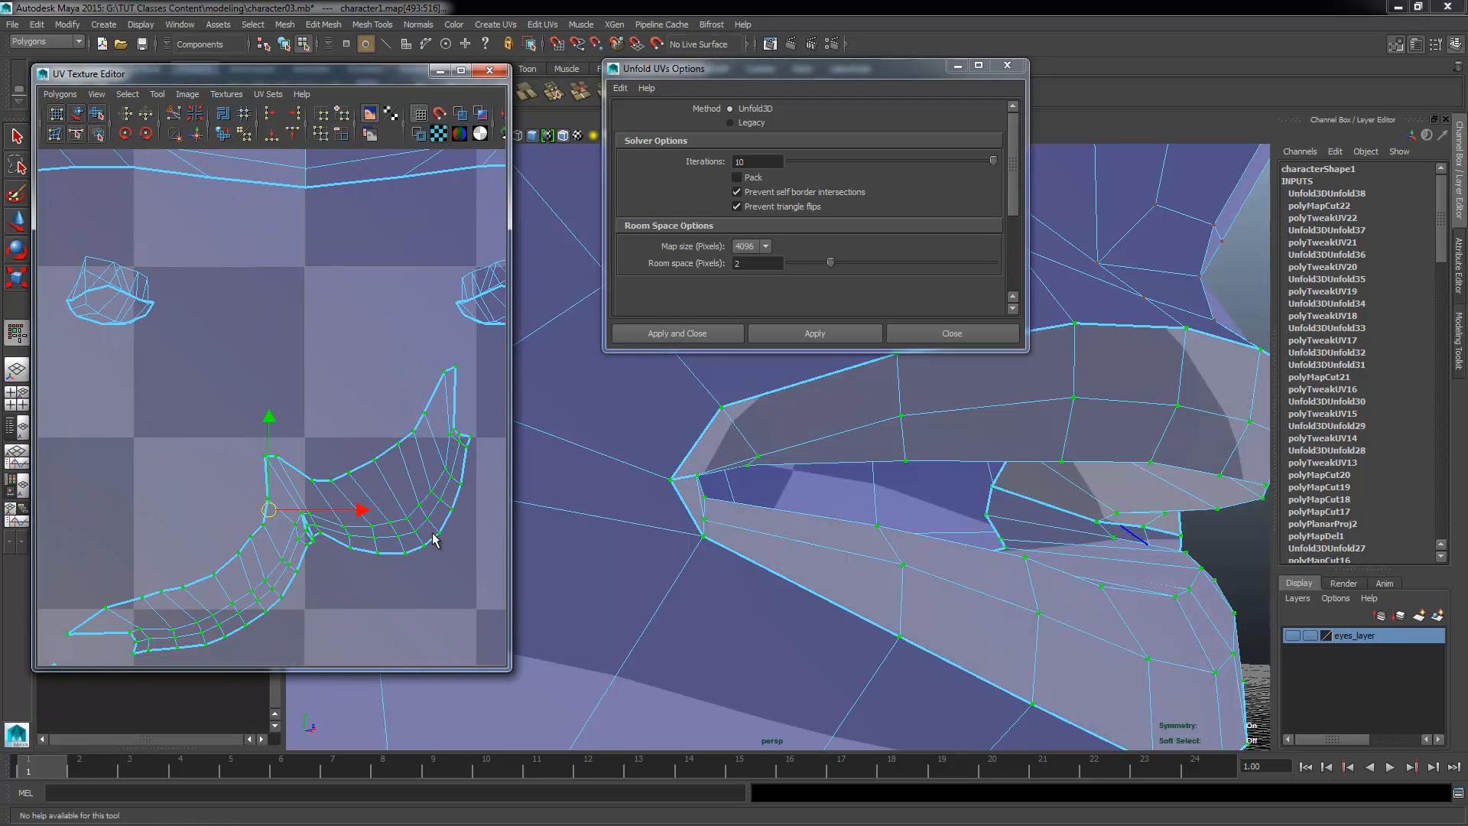
Step: Bring the eye socket into close view, switch to edge selection and select an edge inside the socket
{"action": "middle_click_drag", "start_coordinate": [392, 533], "coordinate": [242, 587], "text": "alt"}
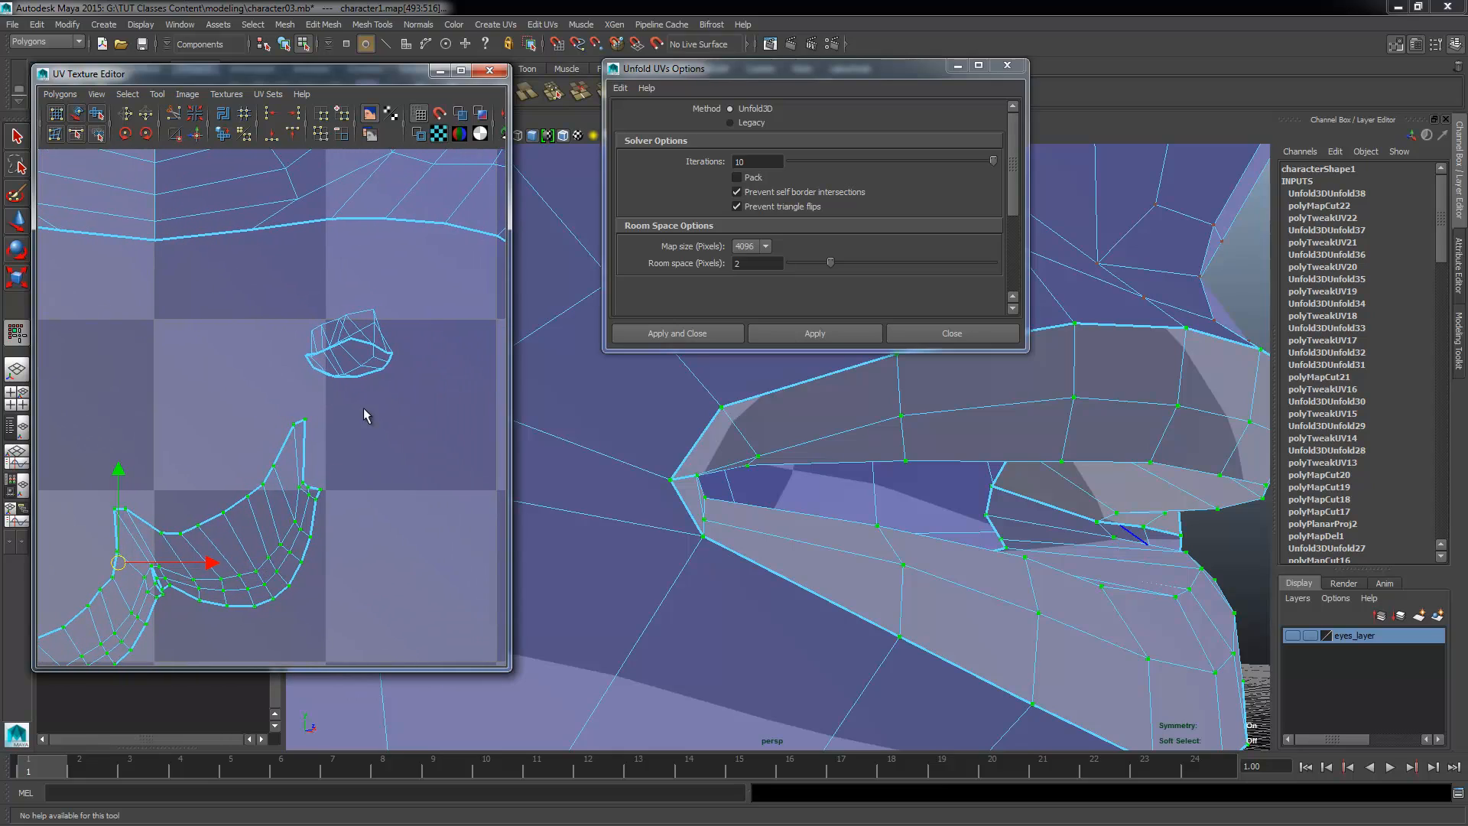
{"action": "middle_click_drag", "start_coordinate": [354, 365], "coordinate": [338, 452], "text": "alt"}
{"action": "left_click_drag", "start_coordinate": [730, 487], "coordinate": [698, 727], "text": "alt"}
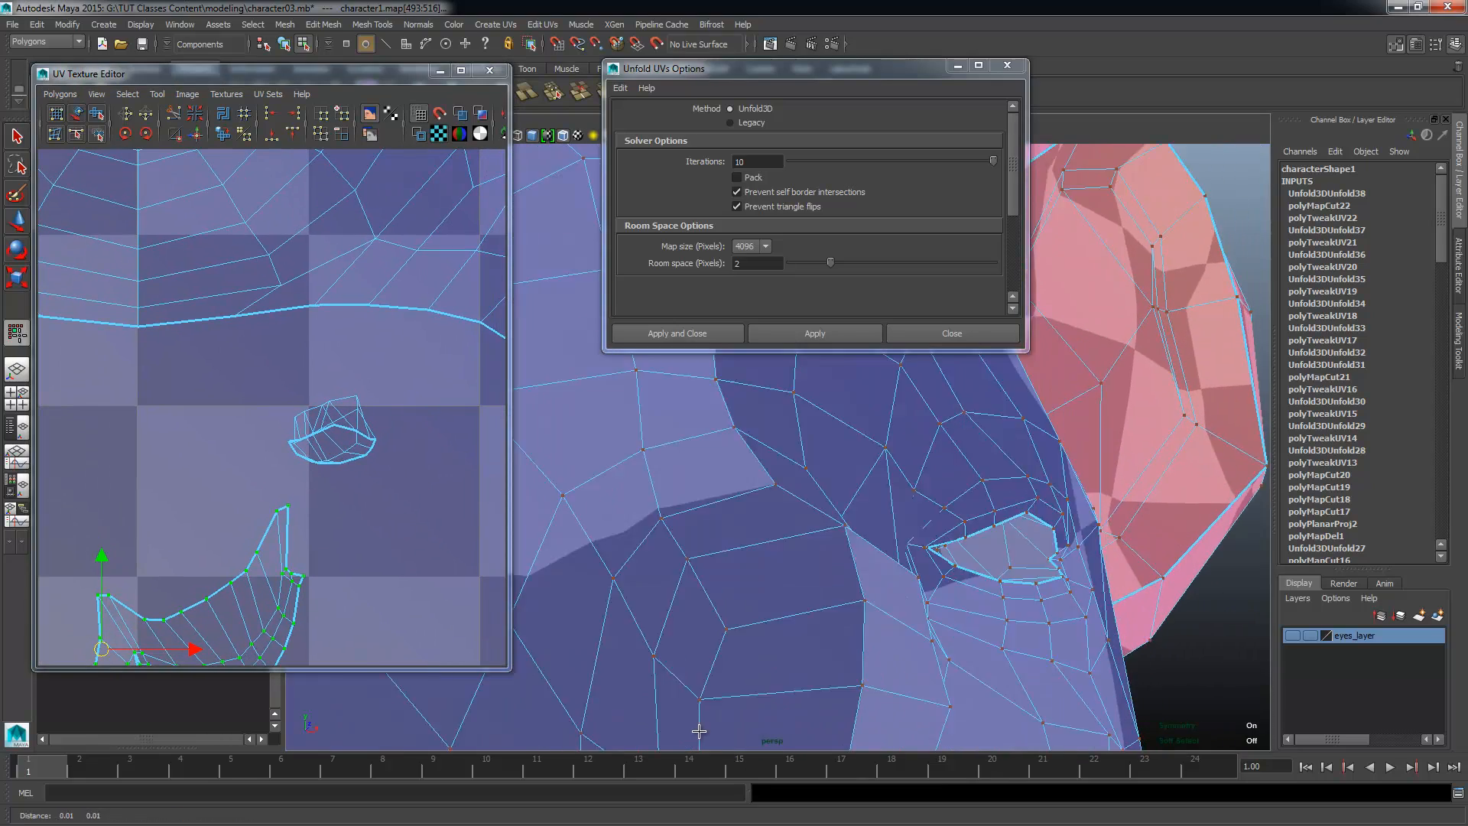
{"action": "middle_click_drag", "start_coordinate": [738, 566], "coordinate": [646, 645], "text": "alt"}
{"action": "right_click_drag", "start_coordinate": [646, 644], "coordinate": [769, 676], "text": "alt"}
{"action": "middle_click_drag", "start_coordinate": [768, 677], "coordinate": [699, 508], "text": "alt"}
{"action": "left_click_drag", "start_coordinate": [699, 507], "coordinate": [606, 584], "text": "alt"}
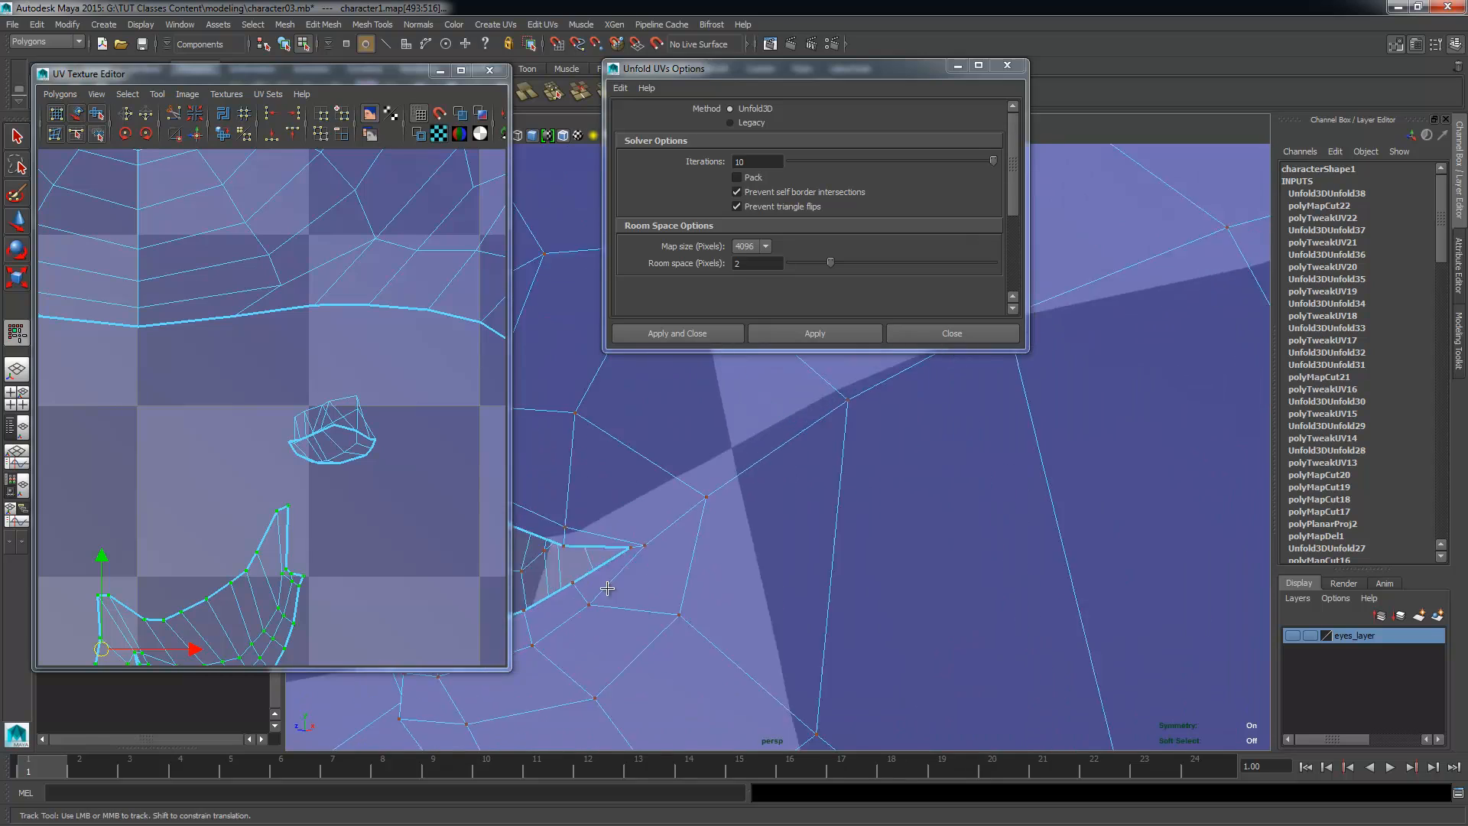
{"action": "middle_click_drag", "start_coordinate": [606, 583], "coordinate": [680, 535], "text": "alt"}
{"action": "right_click_drag", "start_coordinate": [681, 535], "coordinate": [769, 450], "text": "alt"}
{"action": "left_click", "coordinate": [762, 449]}
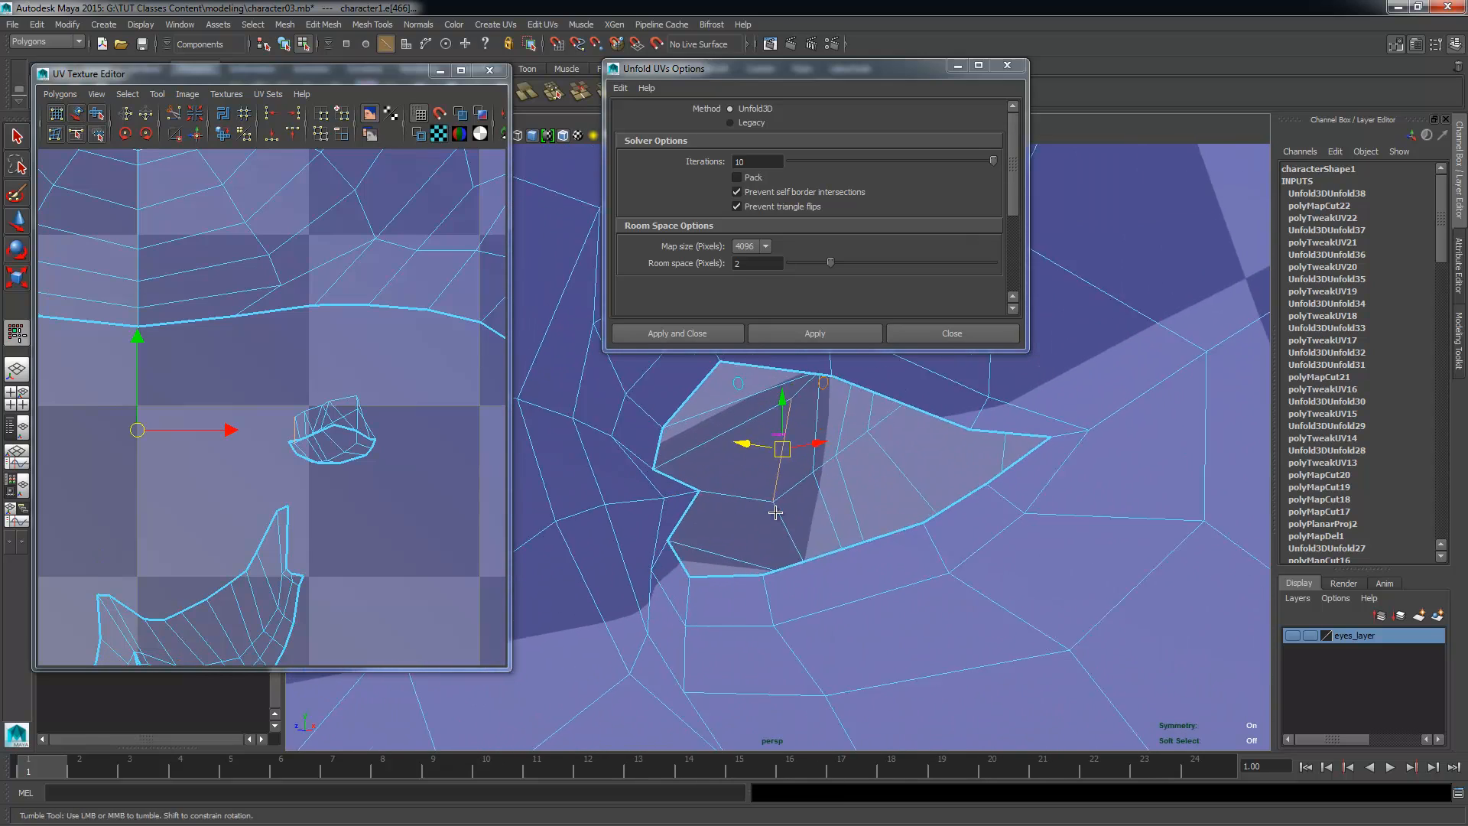
{"action": "middle_click_drag", "start_coordinate": [762, 449], "coordinate": [844, 533], "text": "alt"}
{"action": "left_click", "coordinate": [888, 532], "text": "shift"}
Step: Extend the edge selection along the inner wall of the eye socket on the 3D model
{"action": "left_click_drag", "start_coordinate": [887, 531], "coordinate": [861, 550], "text": "alt"}
{"action": "middle_click_drag", "start_coordinate": [861, 550], "coordinate": [796, 583], "text": "alt"}
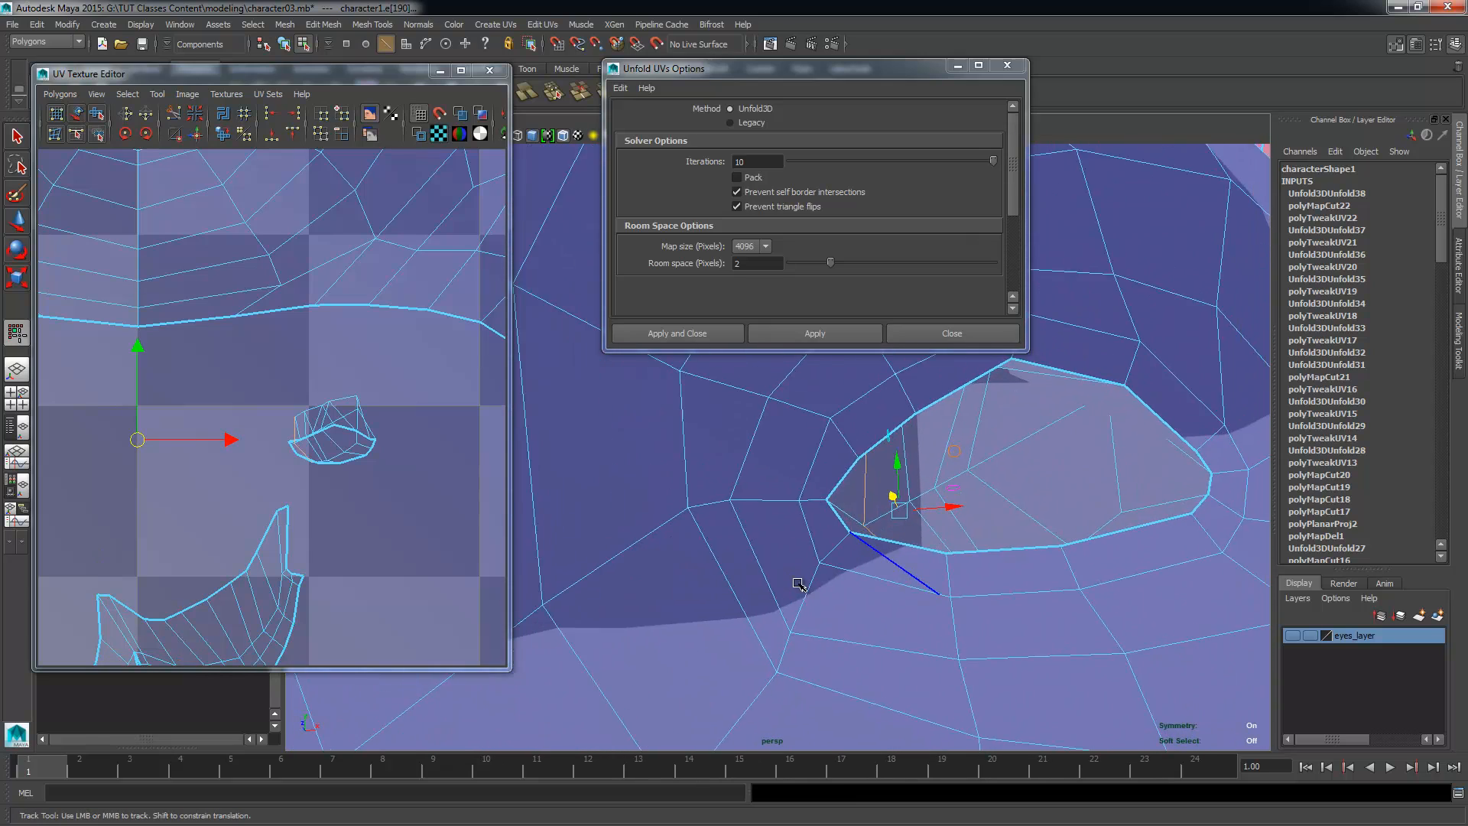
{"action": "left_click_drag", "start_coordinate": [796, 583], "coordinate": [828, 484], "text": "alt"}
{"action": "middle_click_drag", "start_coordinate": [866, 475], "coordinate": [811, 423], "text": "alt"}
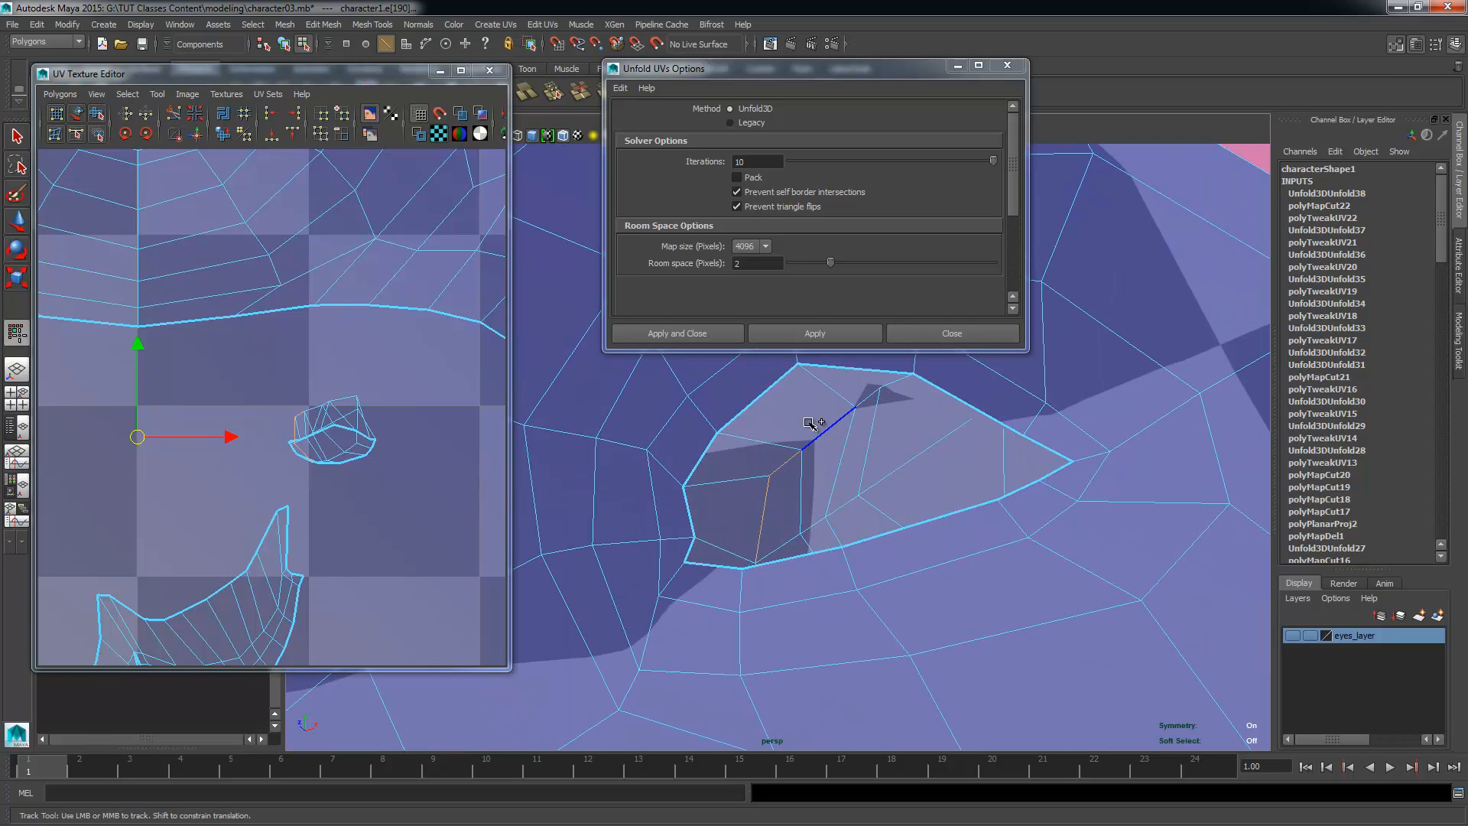
{"action": "left_click_drag", "start_coordinate": [813, 471], "coordinate": [800, 499], "text": "alt"}
{"action": "left_click_drag", "start_coordinate": [835, 441], "coordinate": [857, 423], "text": "alt"}
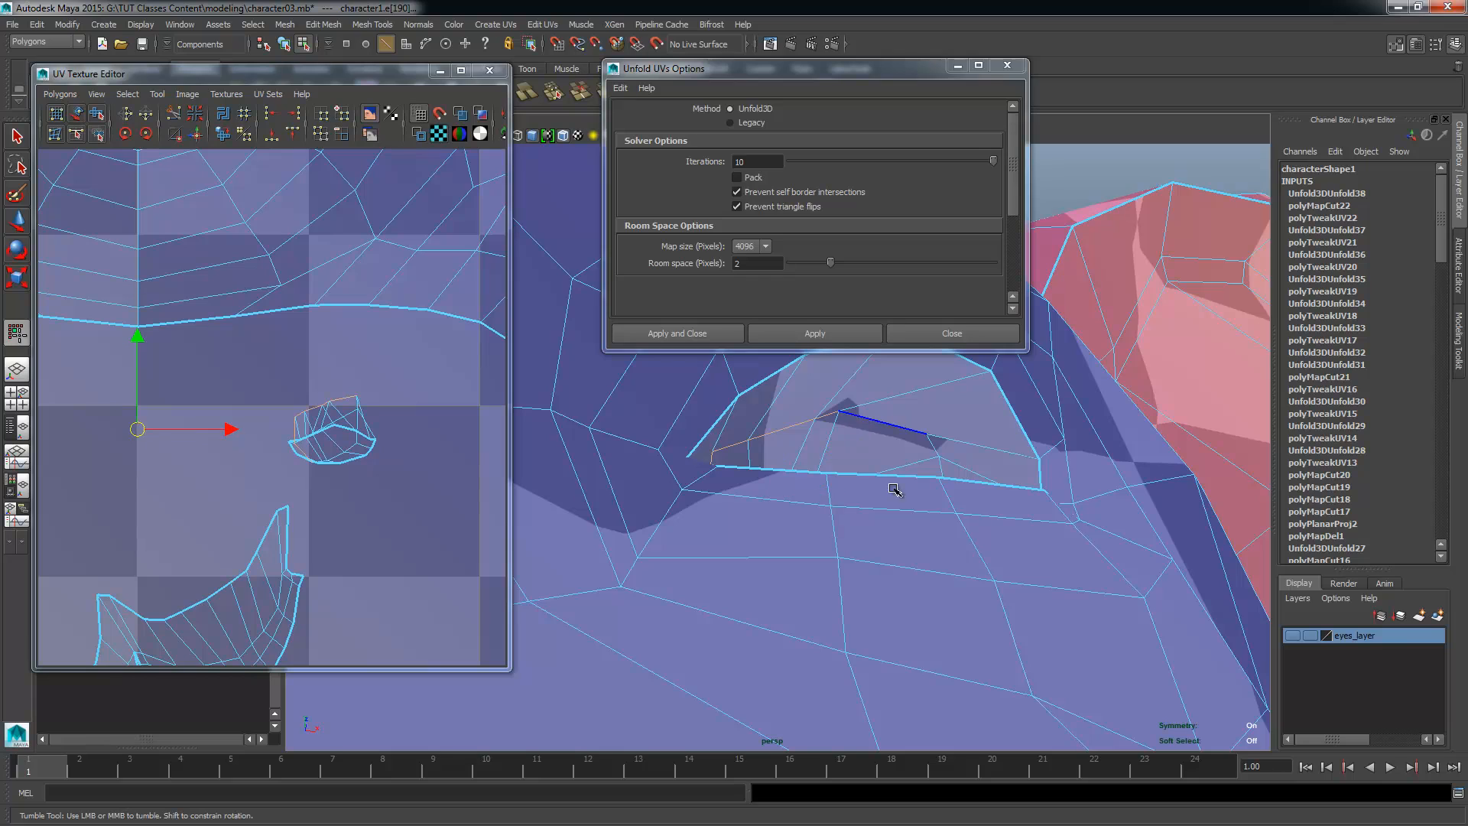
{"action": "left_click_drag", "start_coordinate": [895, 489], "coordinate": [964, 553], "text": "alt"}
{"action": "middle_click_drag", "start_coordinate": [963, 554], "coordinate": [864, 528], "text": "alt"}
{"action": "left_click_drag", "start_coordinate": [864, 527], "coordinate": [720, 615], "text": "alt"}
{"action": "left_click", "coordinate": [823, 447], "text": "shift"}
{"action": "middle_click_drag", "start_coordinate": [720, 614], "coordinate": [832, 599], "text": "alt"}
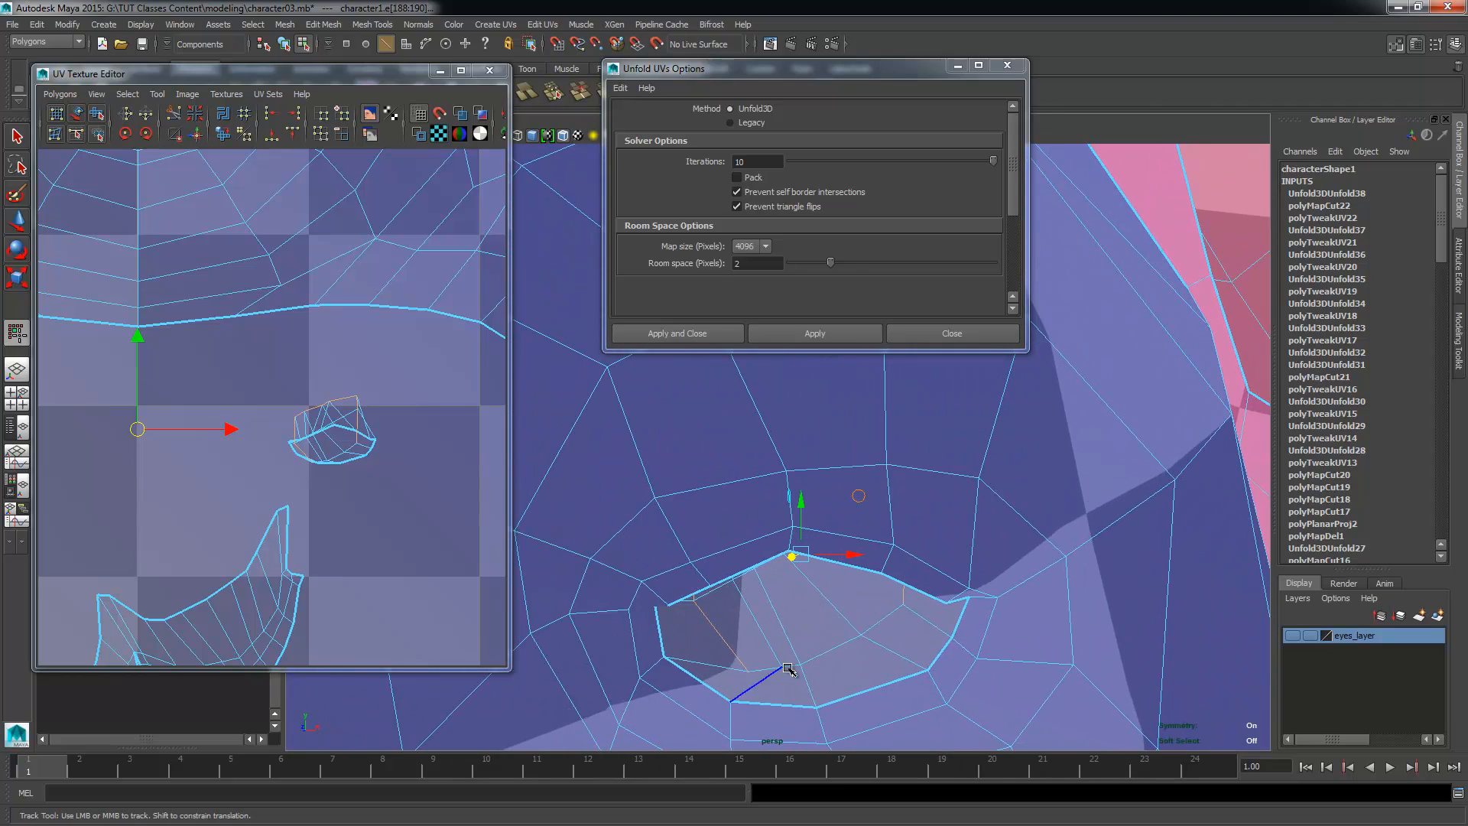
Step: Cut the UVs along the selected eye-socket edges and switch to UV selection
{"action": "scroll", "coordinate": [240, 516], "scroll_direction": "down", "scroll_amount": 2}
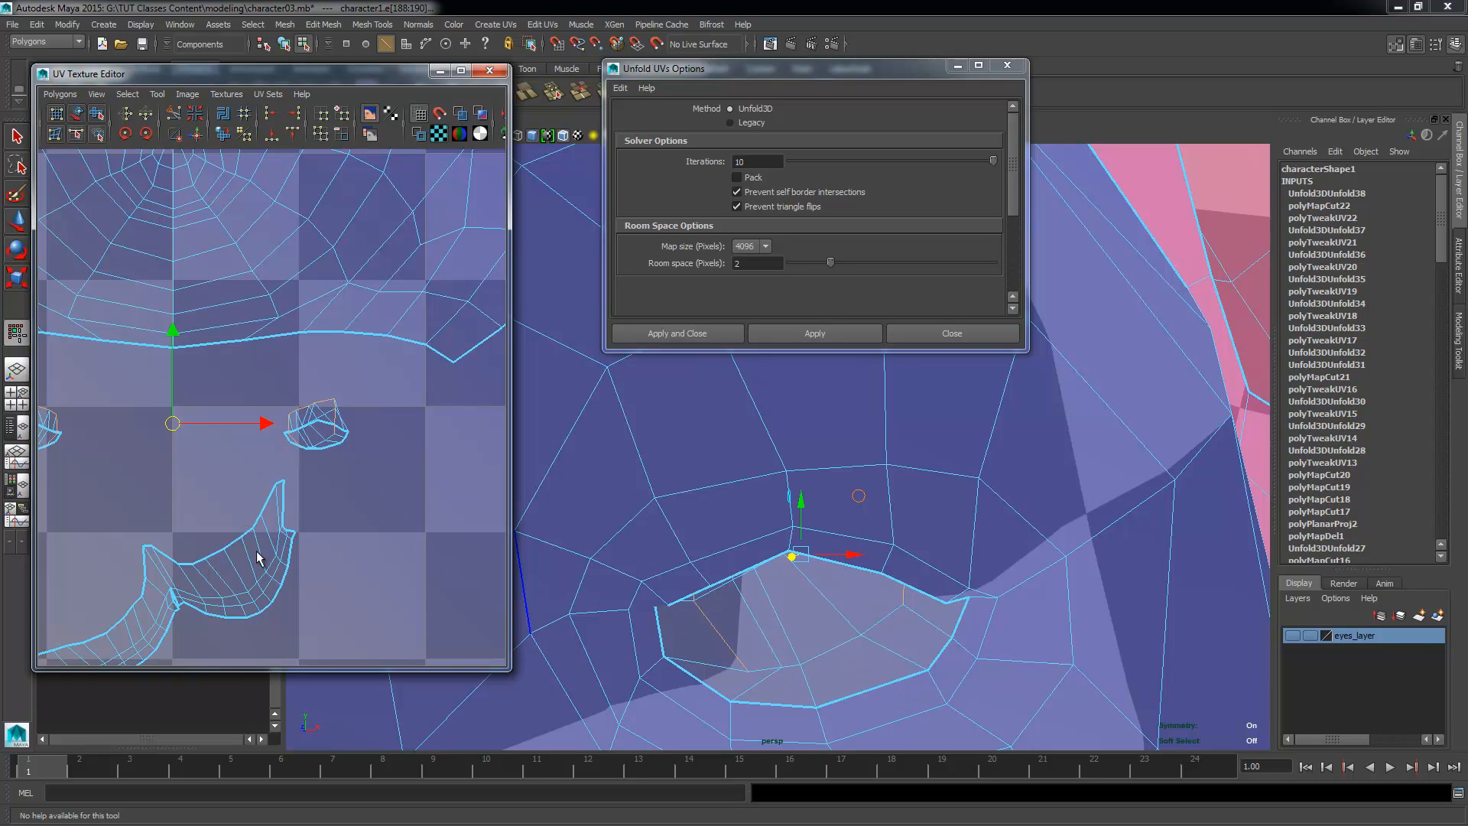
{"action": "scroll", "coordinate": [329, 506], "scroll_direction": "up", "scroll_amount": 2}
{"action": "middle_click_drag", "start_coordinate": [352, 508], "coordinate": [475, 541], "text": "alt"}
{"action": "mouse_move", "coordinate": [414, 483]}
{"action": "right_mouse_down", "text": "ctrl"}
{"action": "mouse_move", "coordinate": [388, 490]}
{"action": "mouse_move", "coordinate": [442, 490]}
{"action": "right_mouse_up", "text": "ctrl"}
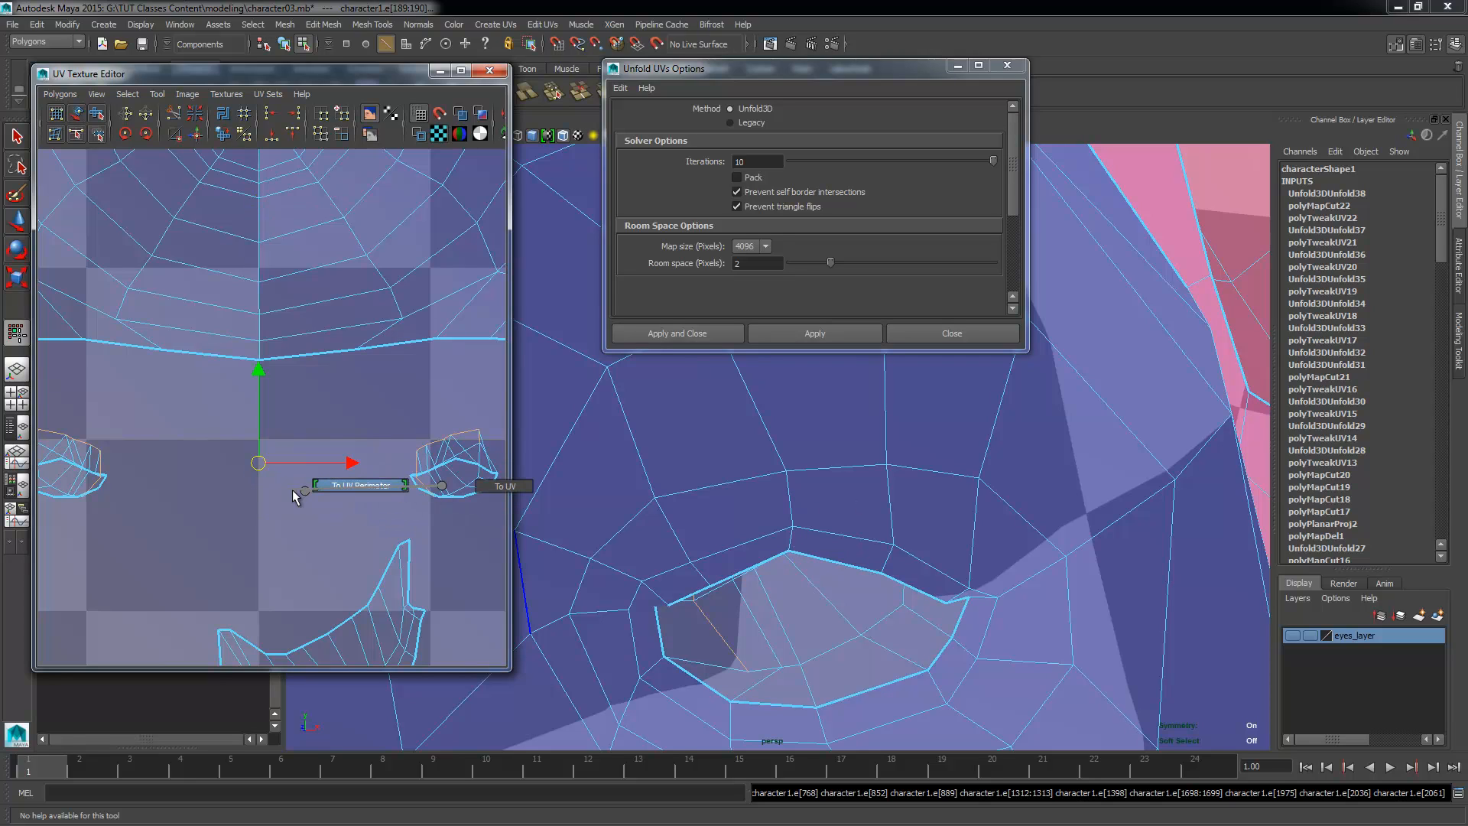
{"action": "right_click_drag", "start_coordinate": [293, 490], "coordinate": [304, 488], "text": "ctrl"}
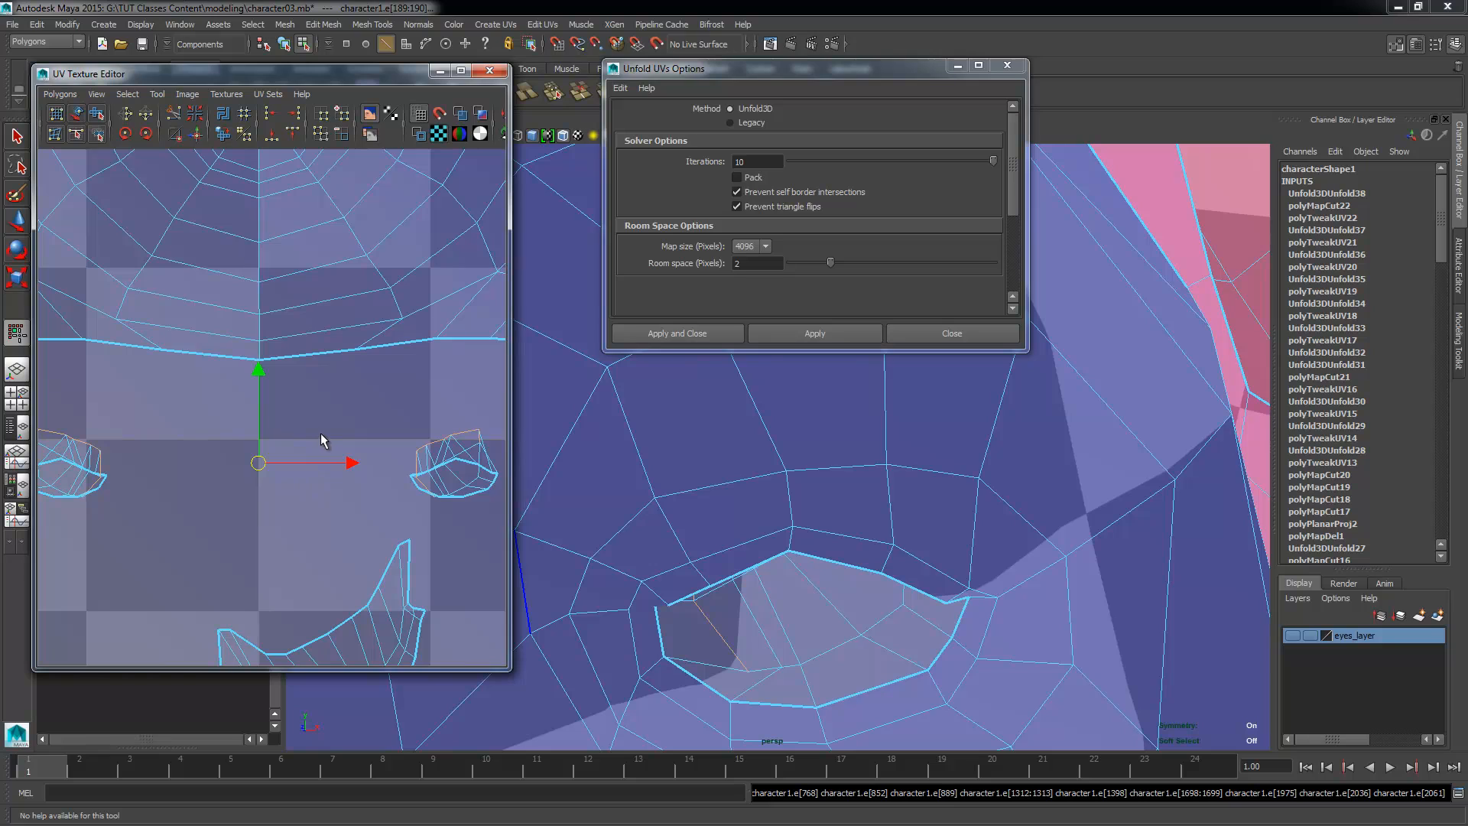
{"action": "right_click_drag", "start_coordinate": [319, 433], "coordinate": [238, 435], "text": "shift"}
{"action": "right_click_drag", "start_coordinate": [442, 487], "coordinate": [475, 490]}
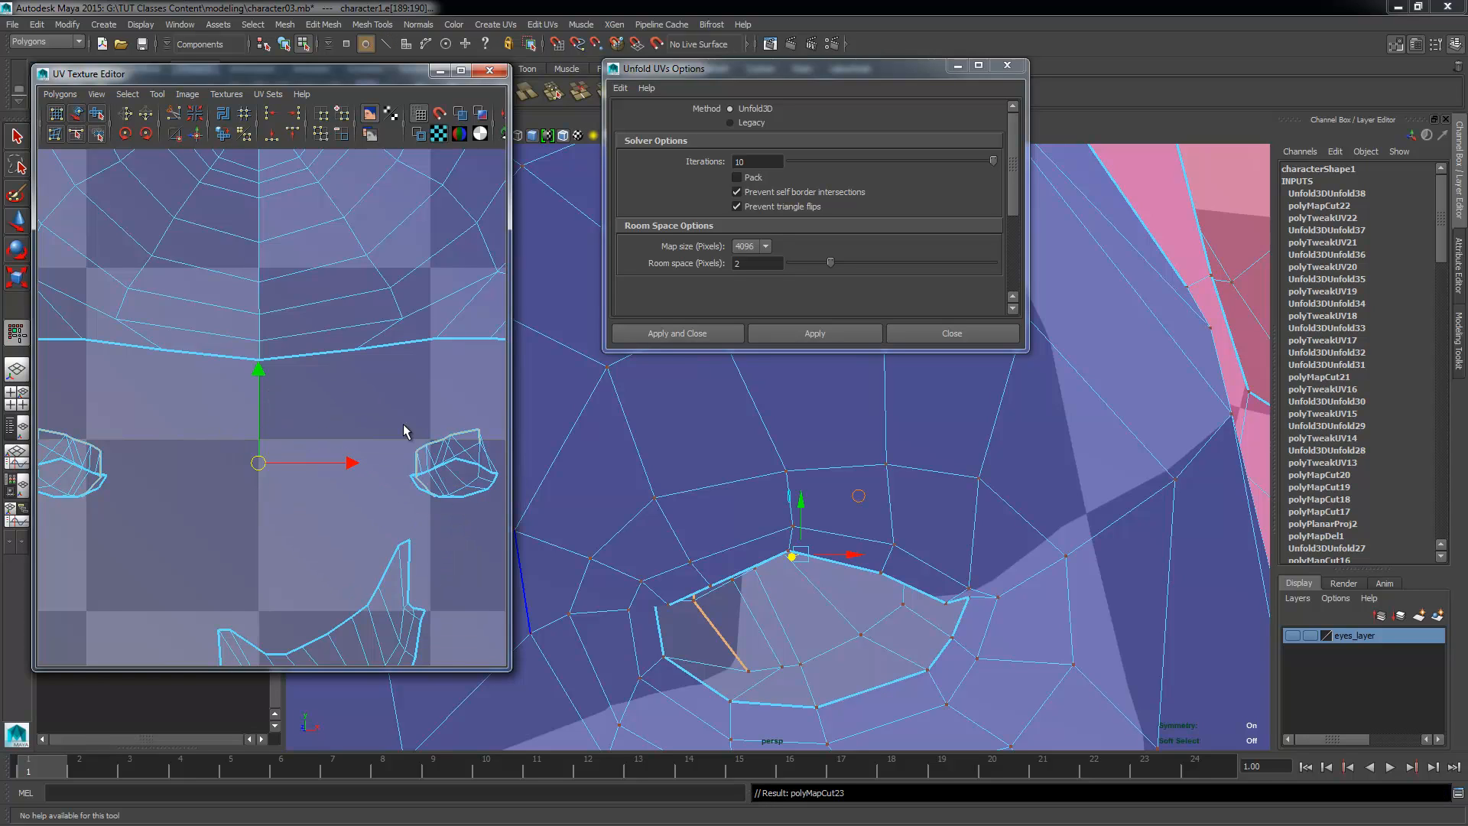
Step: Select the UVs of each eye-socket shell in turn and unfold both shells with Unfold3D
{"action": "left_click_drag", "start_coordinate": [402, 427], "coordinate": [441, 505]}
{"action": "right_click_drag", "start_coordinate": [440, 505], "coordinate": [441, 452], "text": "ctrl"}
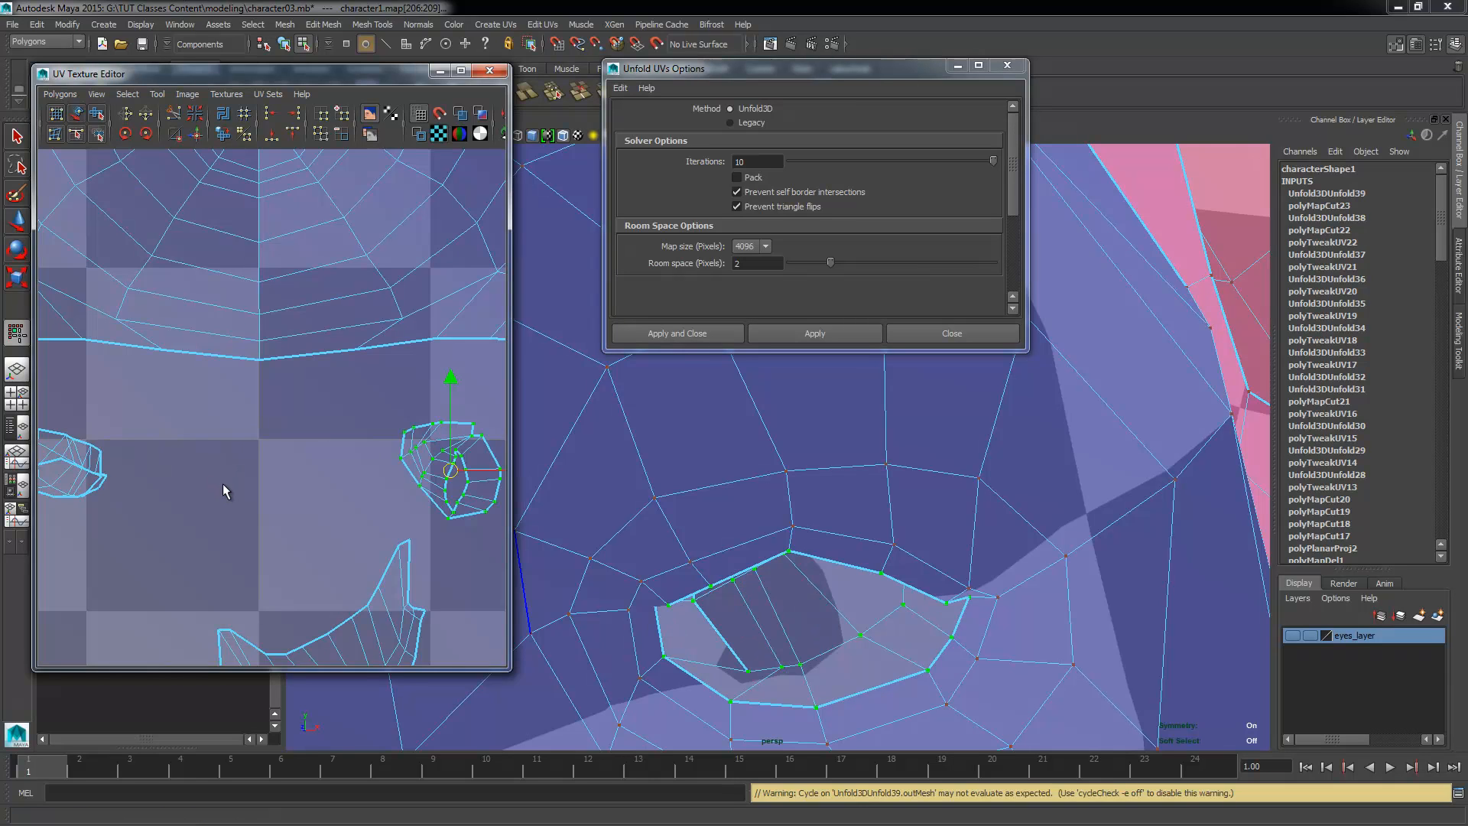
{"action": "middle_click_drag", "start_coordinate": [89, 493], "coordinate": [271, 512], "text": "alt"}
{"action": "right_click_drag", "start_coordinate": [285, 520], "coordinate": [316, 434], "text": "shift"}
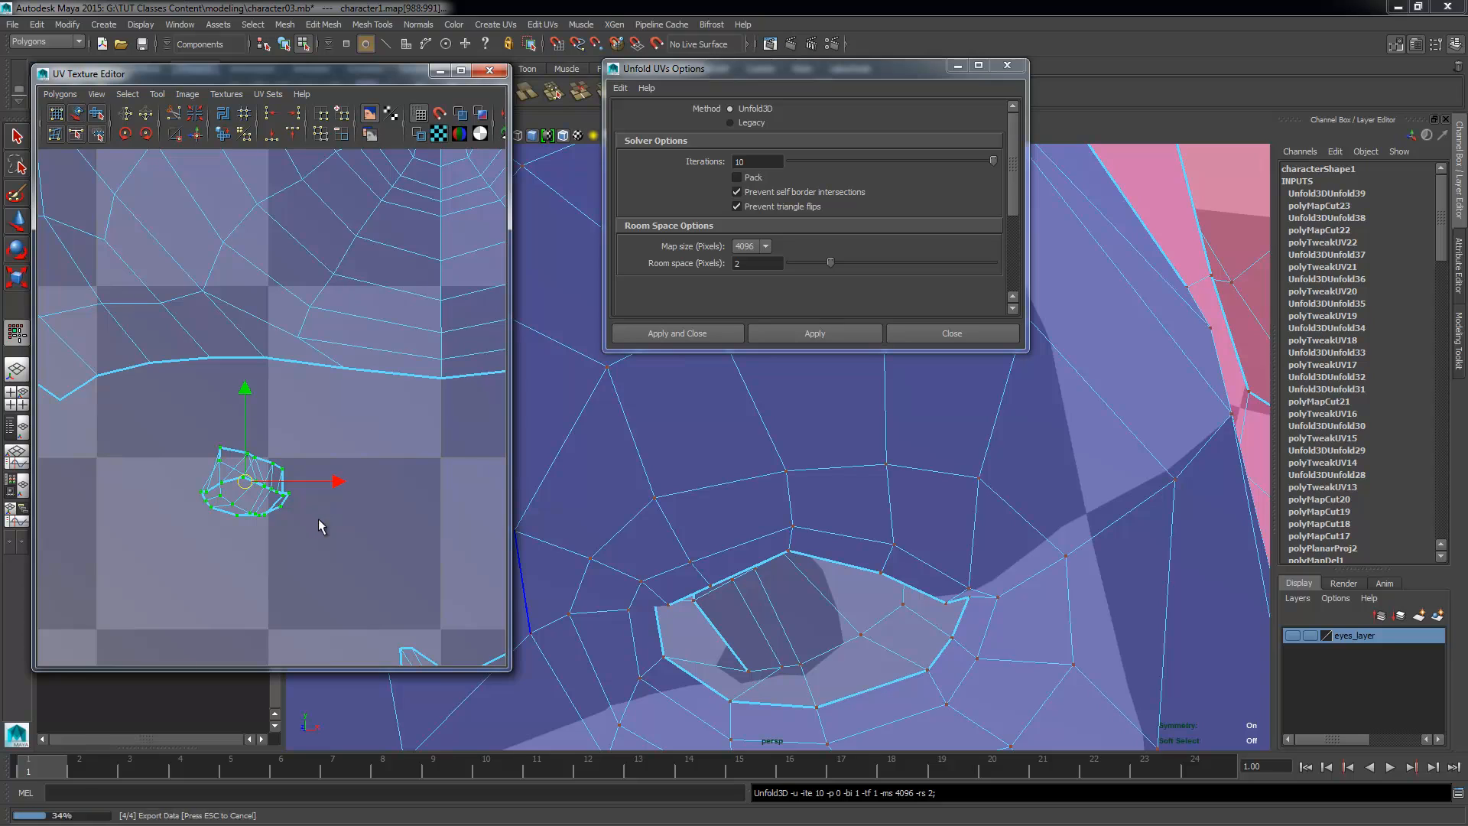
{"action": "right_click_drag", "start_coordinate": [318, 519], "coordinate": [401, 529], "text": "alt"}
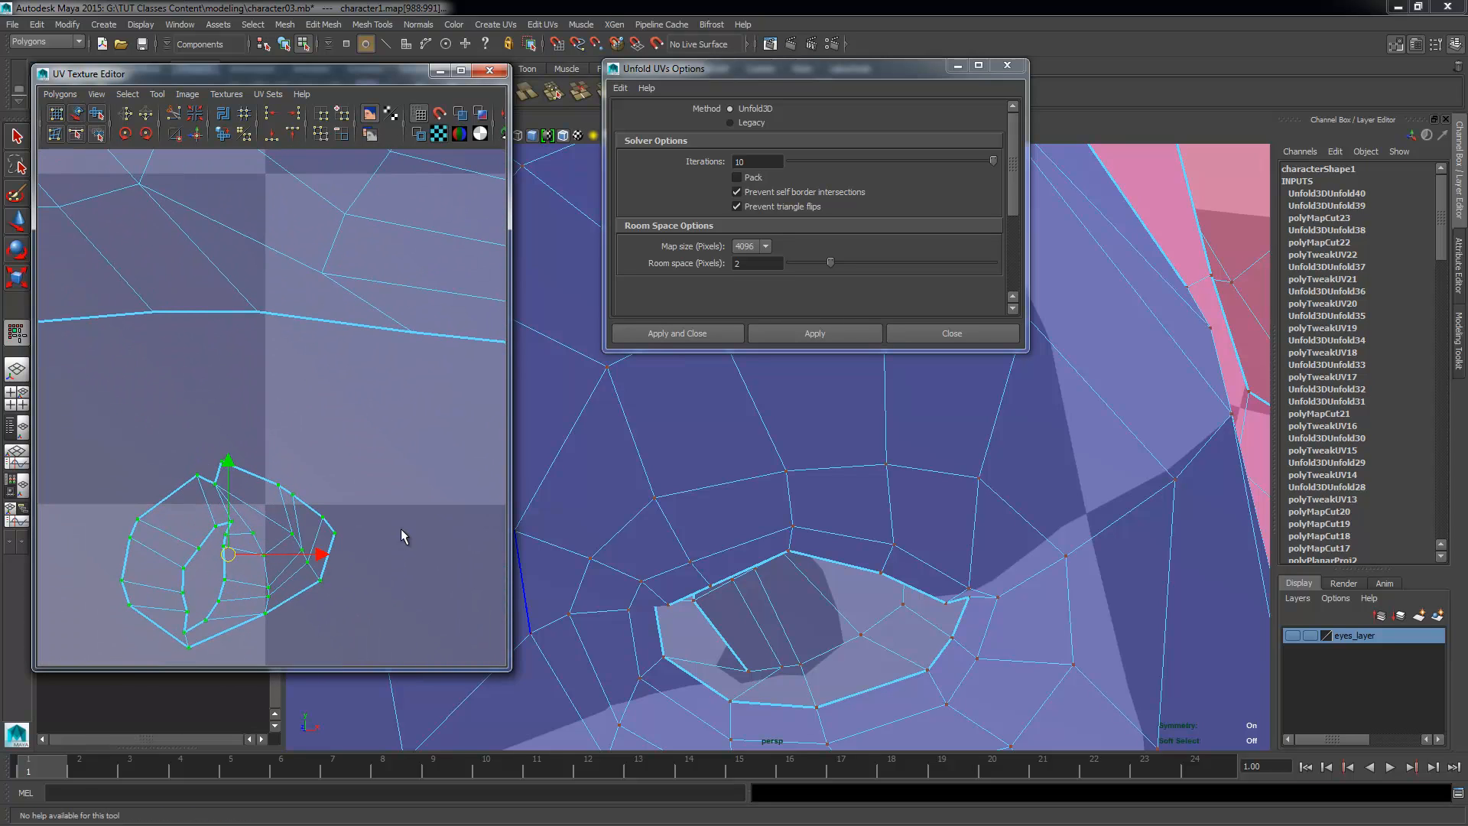
Step: Examine the unfolded eye-socket shell for overlaps and the place where another cut is needed
{"action": "middle_click_drag", "start_coordinate": [401, 529], "coordinate": [295, 520], "text": "alt"}
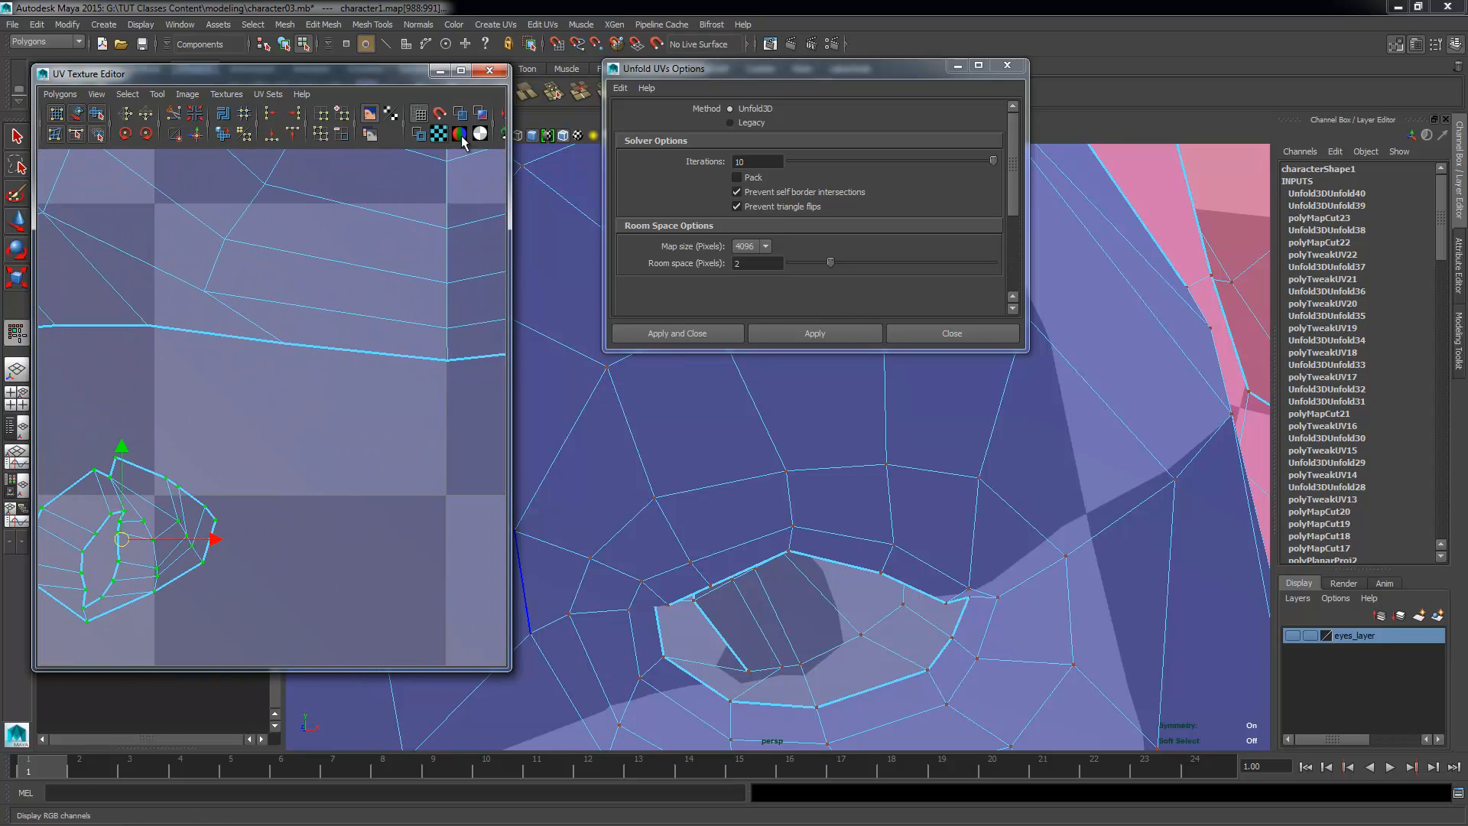
{"action": "right_click_drag", "start_coordinate": [344, 451], "coordinate": [125, 448], "text": "alt"}
{"action": "right_click_drag", "start_coordinate": [416, 488], "coordinate": [374, 527], "text": "alt"}
{"action": "middle_click_drag", "start_coordinate": [242, 536], "coordinate": [367, 529], "text": "alt"}
{"action": "right_click_drag", "start_coordinate": [332, 539], "coordinate": [388, 542], "text": "alt"}
{"action": "middle_click_drag", "start_coordinate": [168, 563], "coordinate": [198, 550], "text": "alt"}
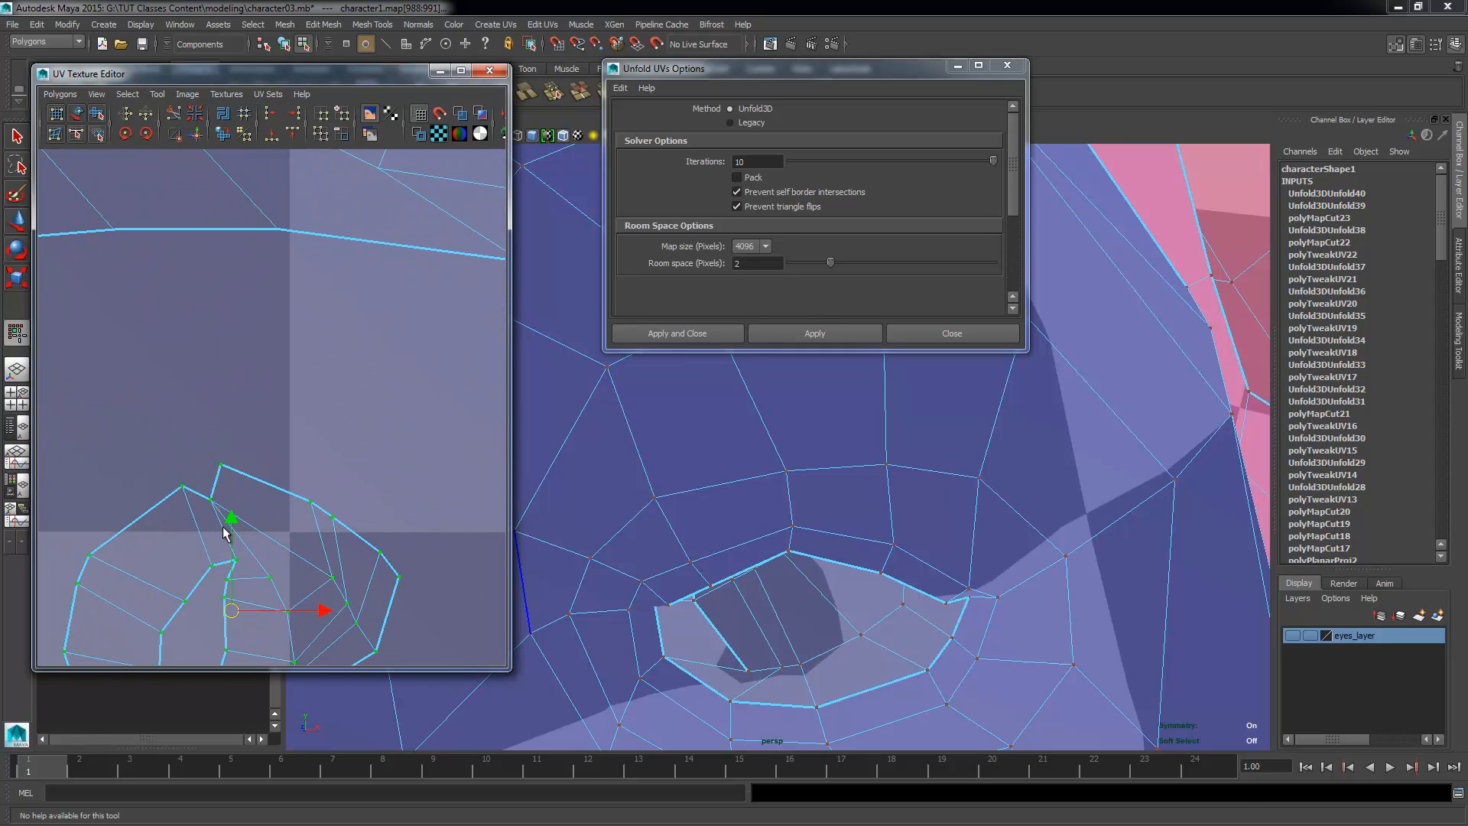
{"action": "right_click_drag", "start_coordinate": [225, 533], "coordinate": [216, 517]}
{"action": "right_click_drag", "start_coordinate": [380, 603], "coordinate": [195, 511], "text": "alt"}
{"action": "middle_click_drag", "start_coordinate": [280, 513], "coordinate": [237, 498], "text": "alt"}
Step: Select the edge running inward from the upper rim of the eye socket and cut its UVs
{"action": "left_click_drag", "start_coordinate": [744, 672], "coordinate": [819, 591], "text": "alt"}
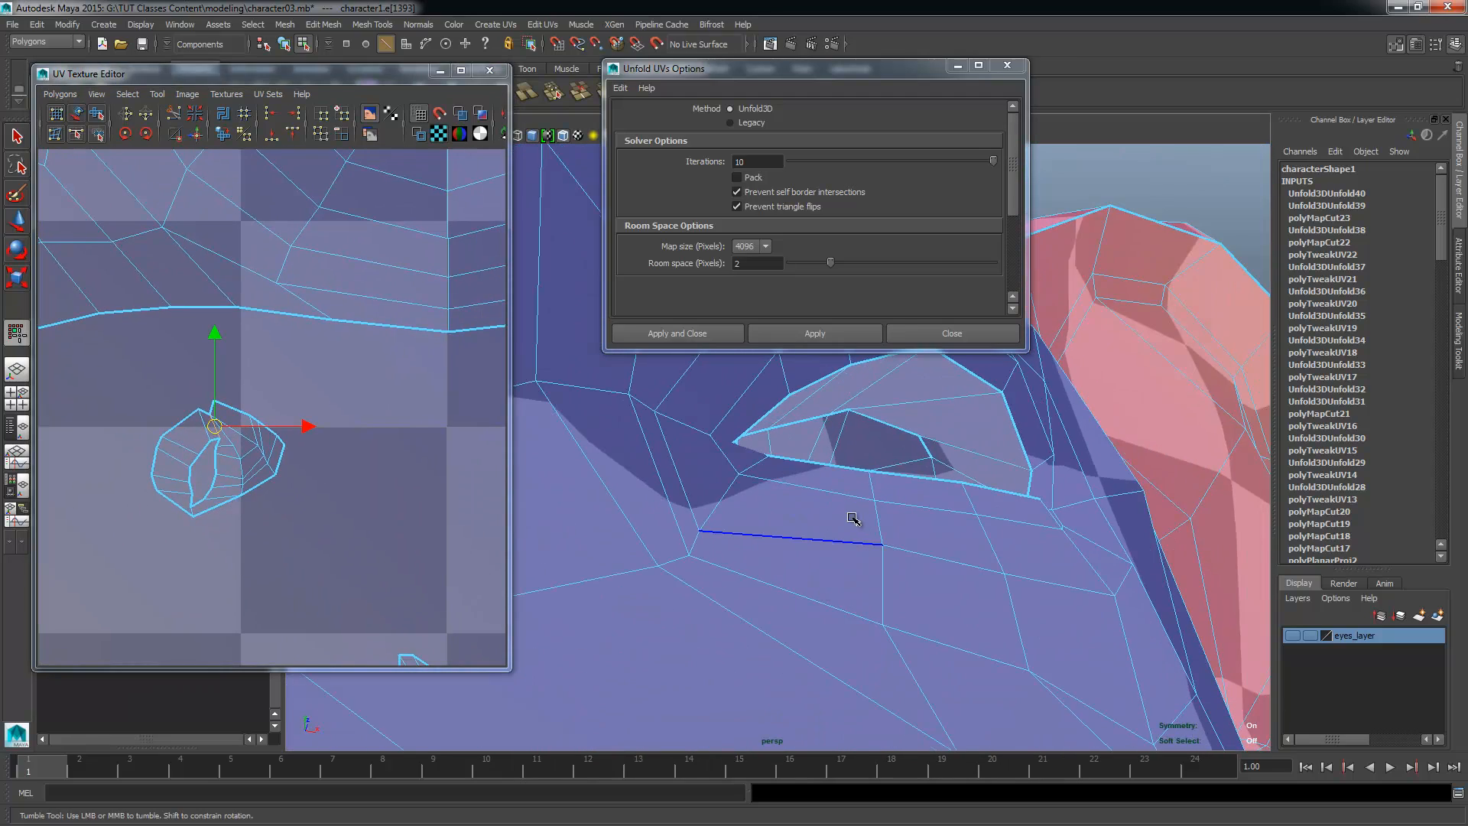
{"action": "left_click_drag", "start_coordinate": [853, 519], "coordinate": [922, 540], "text": "alt"}
{"action": "left_click", "coordinate": [942, 548]}
{"action": "right_click_drag", "start_coordinate": [364, 484], "coordinate": [310, 488], "text": "shift"}
{"action": "right_click_drag", "start_coordinate": [269, 426], "coordinate": [315, 430]}
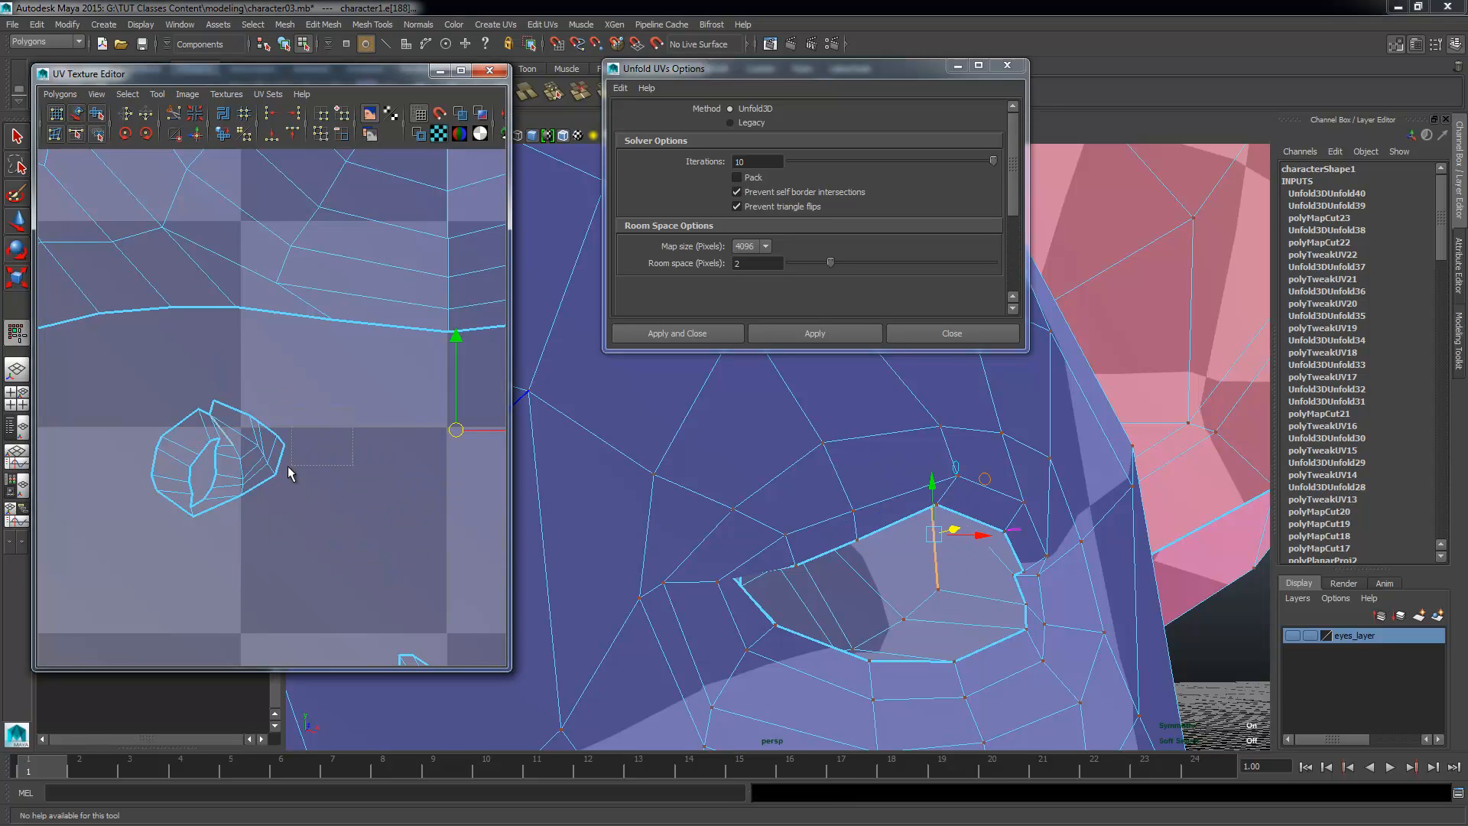
Step: Select all UVs of both recut eye-socket shells and unfold them together with Unfold3D
{"action": "left_click_drag", "start_coordinate": [293, 465], "coordinate": [273, 430]}
{"action": "right_click_drag", "start_coordinate": [311, 501], "coordinate": [291, 493], "text": "alt"}
{"action": "right_click_drag", "start_coordinate": [291, 492], "coordinate": [394, 469], "text": "ctrl"}
{"action": "middle_click_drag", "start_coordinate": [489, 485], "coordinate": [338, 477], "text": "alt"}
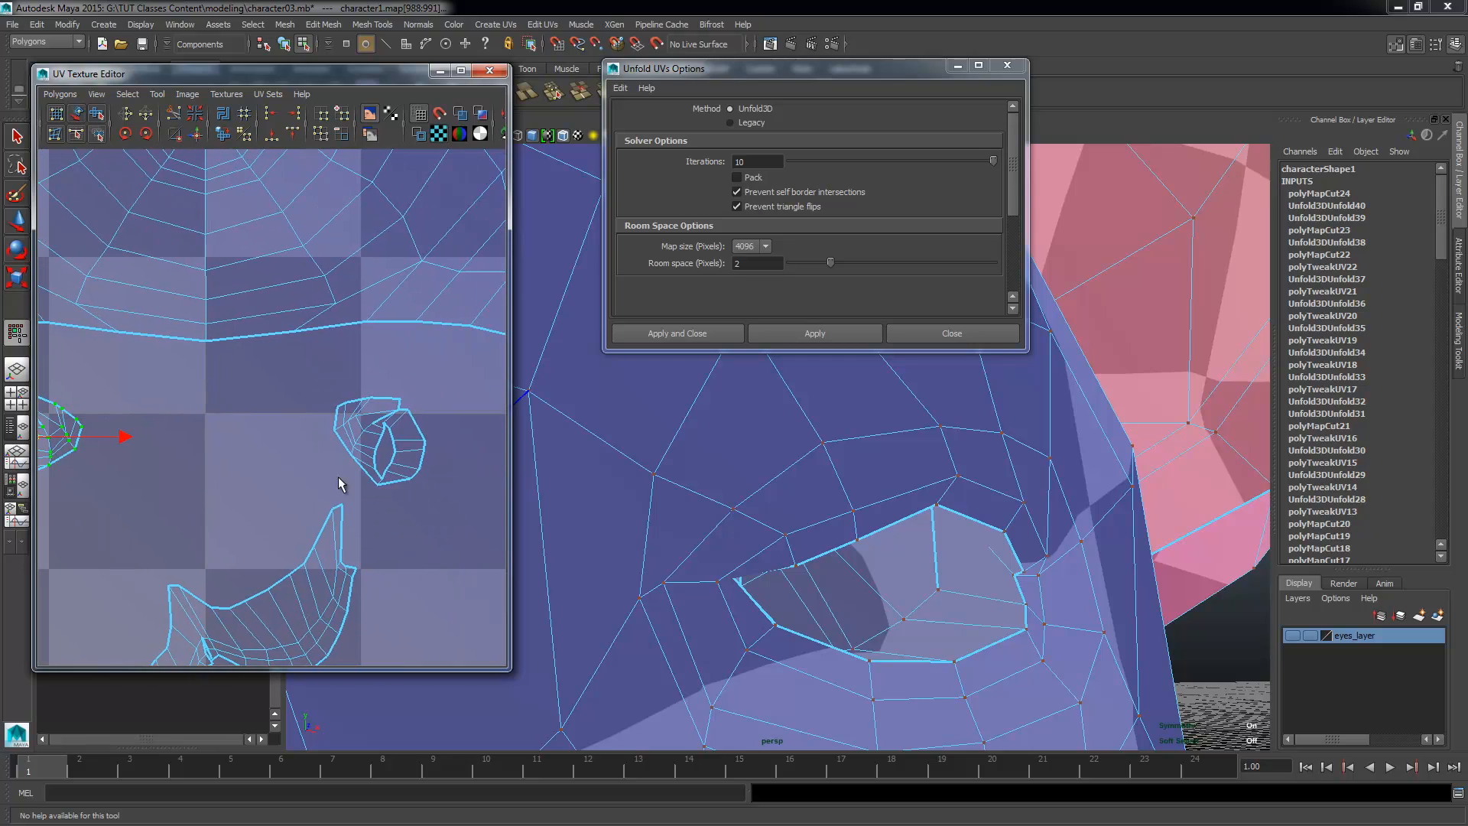
{"action": "right_click_drag", "start_coordinate": [488, 448], "coordinate": [387, 366], "text": "shift"}
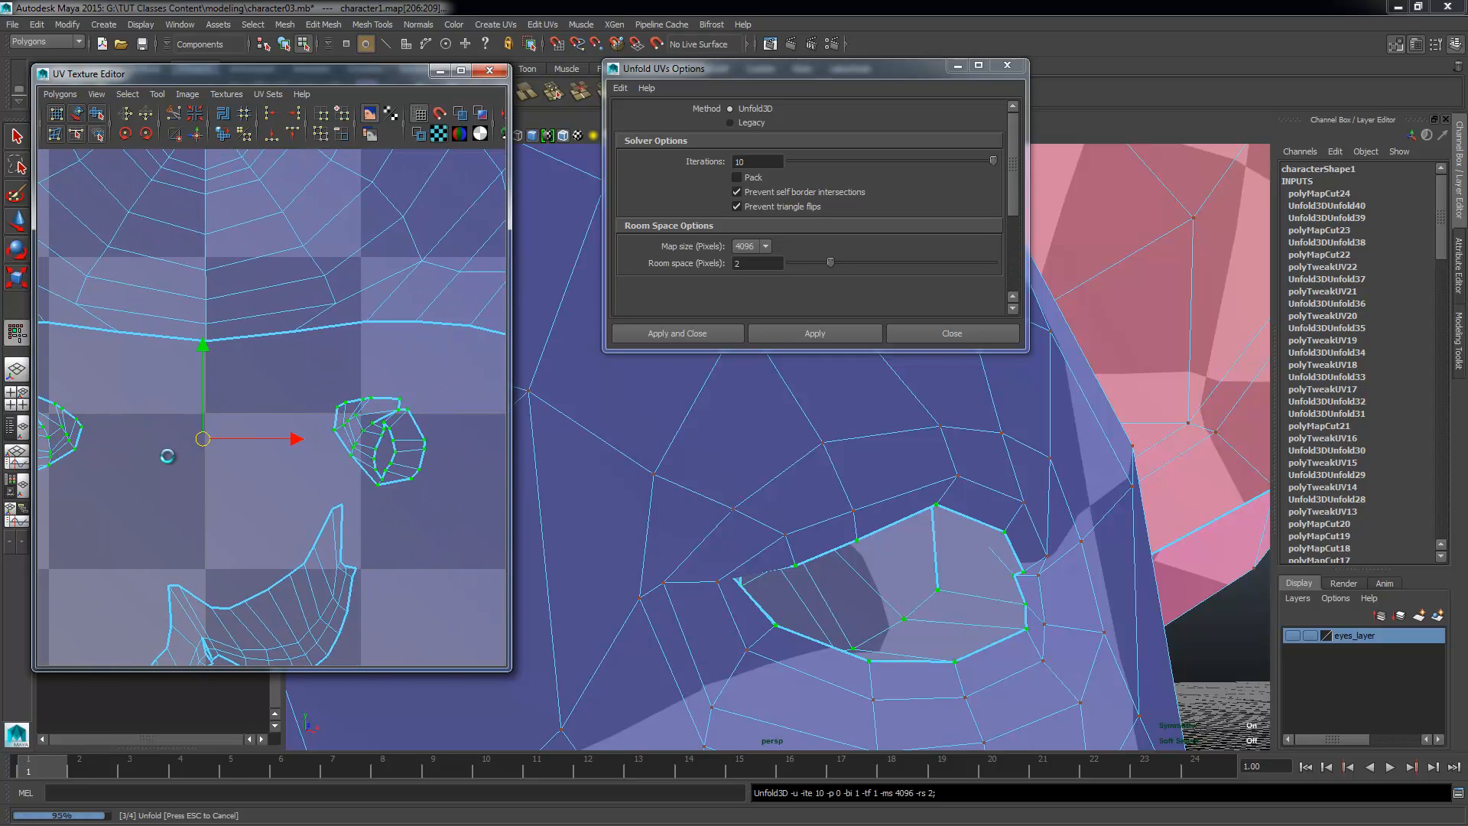
{"action": "middle_click_drag", "start_coordinate": [167, 454], "coordinate": [330, 474], "text": "alt"}
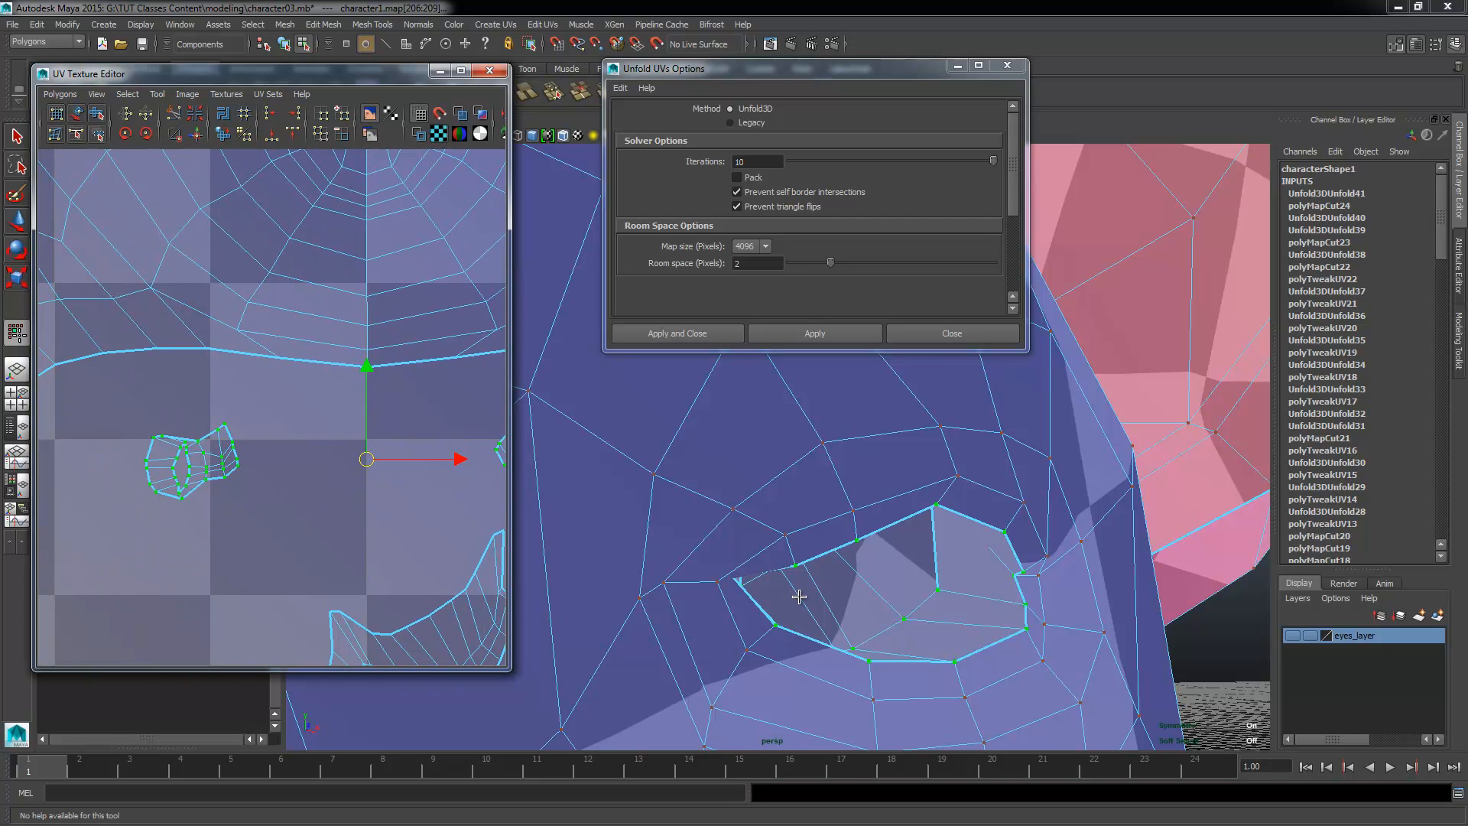
Step: Move the single UV at the notch in the eye-socket shell's border slightly outward to smooth the outline
{"action": "right_click_drag", "start_coordinate": [259, 541], "coordinate": [309, 572], "text": "alt"}
{"action": "middle_click_drag", "start_coordinate": [310, 571], "coordinate": [439, 577], "text": "alt"}
{"action": "right_click_drag", "start_coordinate": [439, 576], "coordinate": [473, 597], "text": "alt"}
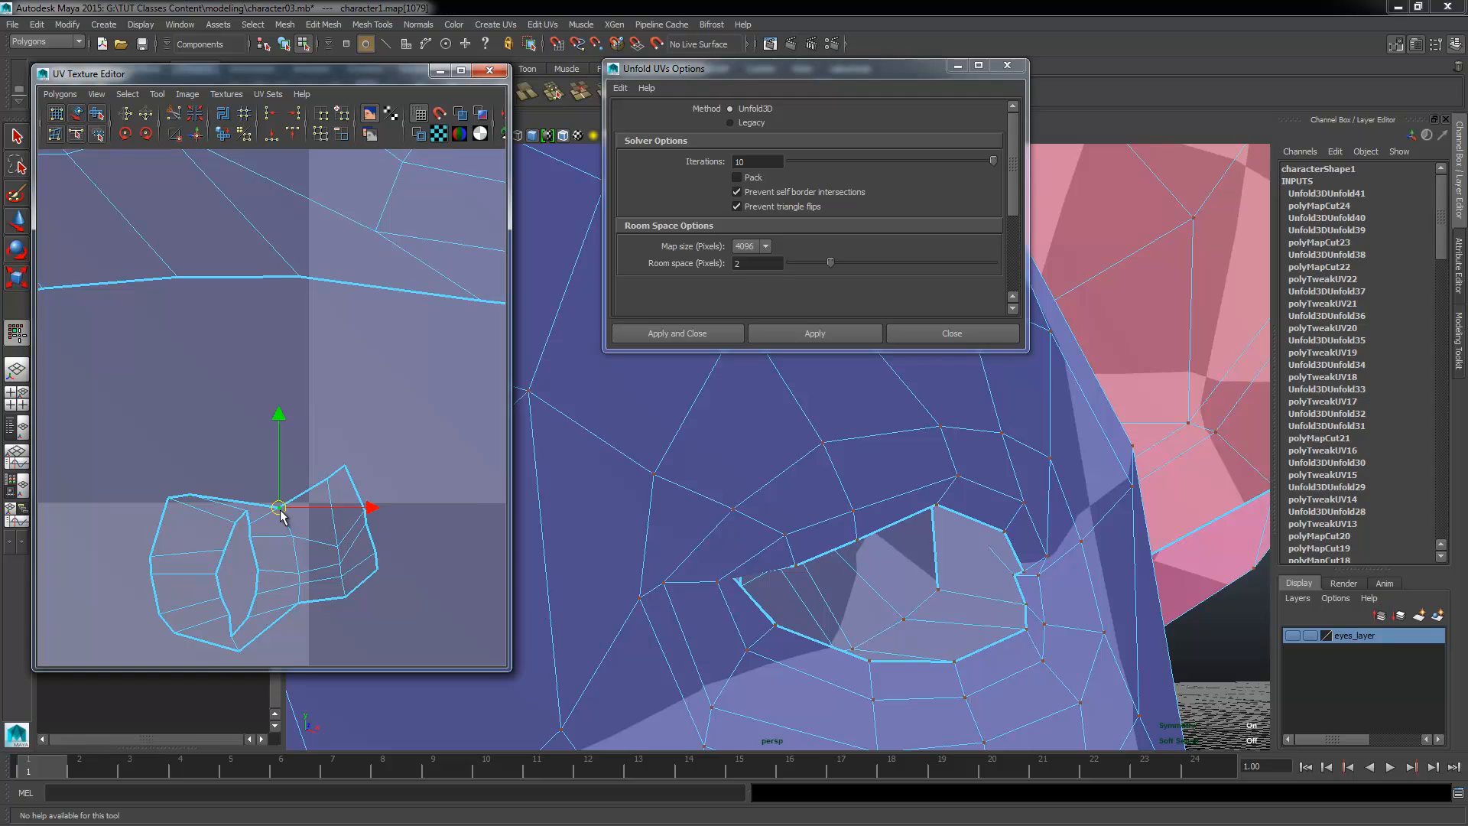
{"action": "mouse_move", "coordinate": [280, 511]}
{"action": "left_mouse_down"}
{"action": "mouse_move", "coordinate": [258, 480]}
{"action": "mouse_move", "coordinate": [265, 497]}
{"action": "left_mouse_up"}
{"action": "left_click_drag", "start_coordinate": [845, 544], "coordinate": [725, 538], "text": "alt"}
{"action": "left_click_drag", "start_coordinate": [263, 494], "coordinate": [263, 498]}
{"action": "left_click_drag", "start_coordinate": [776, 525], "coordinate": [599, 574], "text": "alt"}
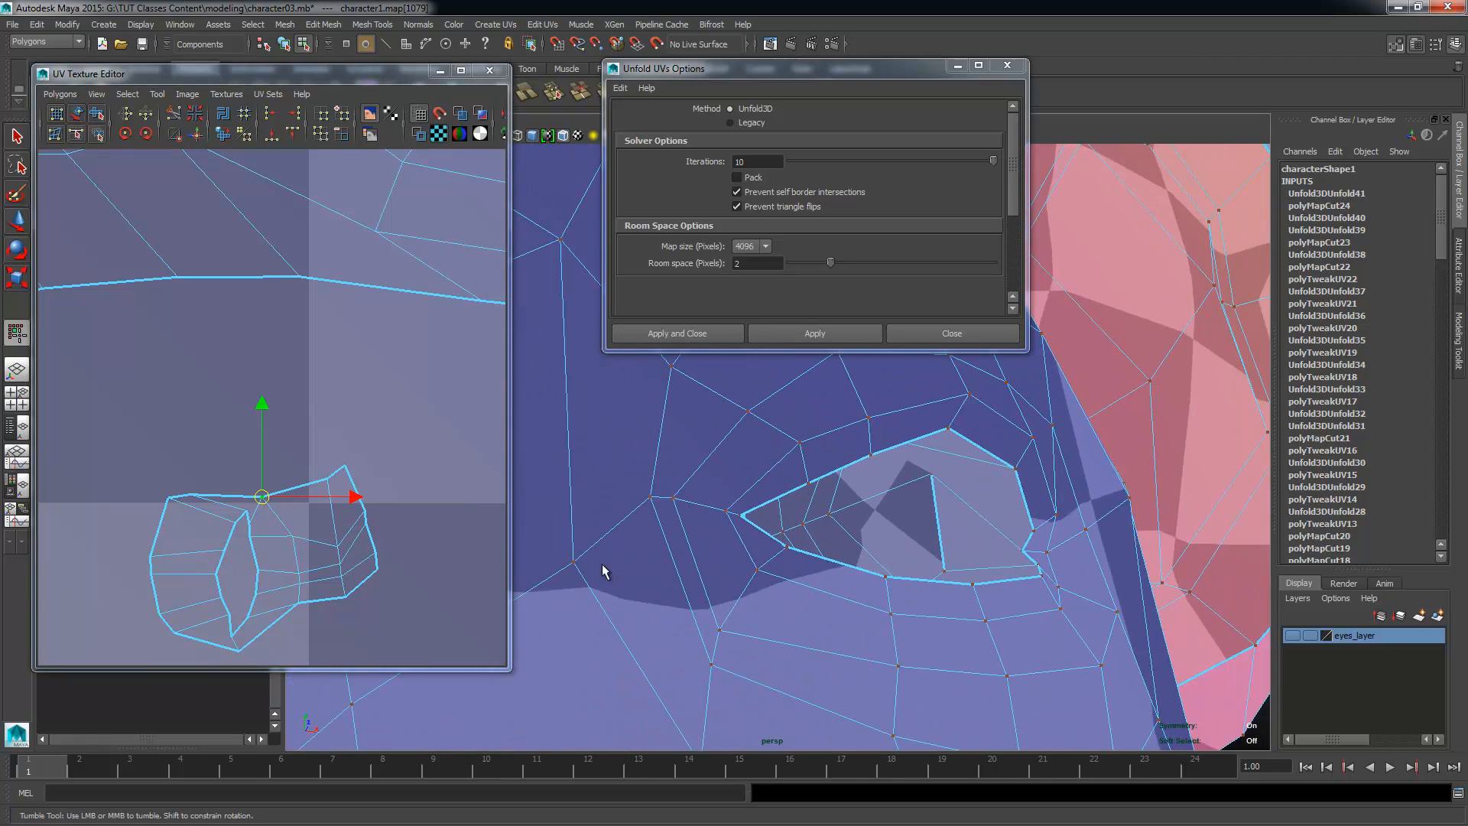
Step: Review the arrangement of all the character's UV shells across the UV tiles
{"action": "scroll", "coordinate": [377, 535], "scroll_direction": "down", "scroll_amount": 10}
{"action": "scroll", "coordinate": [283, 527], "scroll_direction": "down", "scroll_amount": 4}
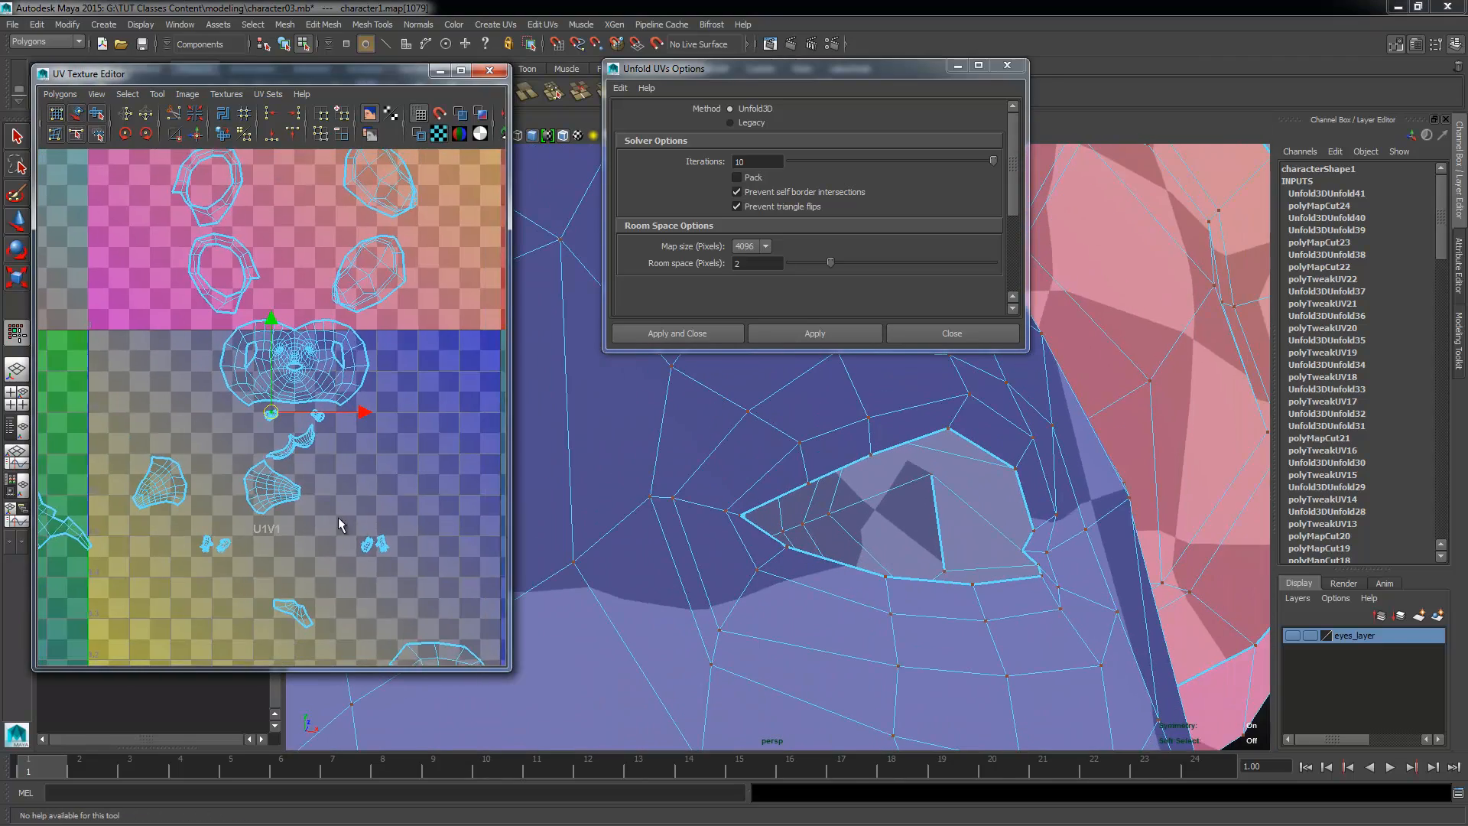
{"action": "middle_click_drag", "start_coordinate": [339, 505], "coordinate": [361, 556], "text": "alt"}
{"action": "middle_click_drag", "start_coordinate": [262, 511], "coordinate": [417, 412], "text": "alt"}
{"action": "middle_click_drag", "start_coordinate": [226, 396], "coordinate": [106, 346], "text": "alt"}
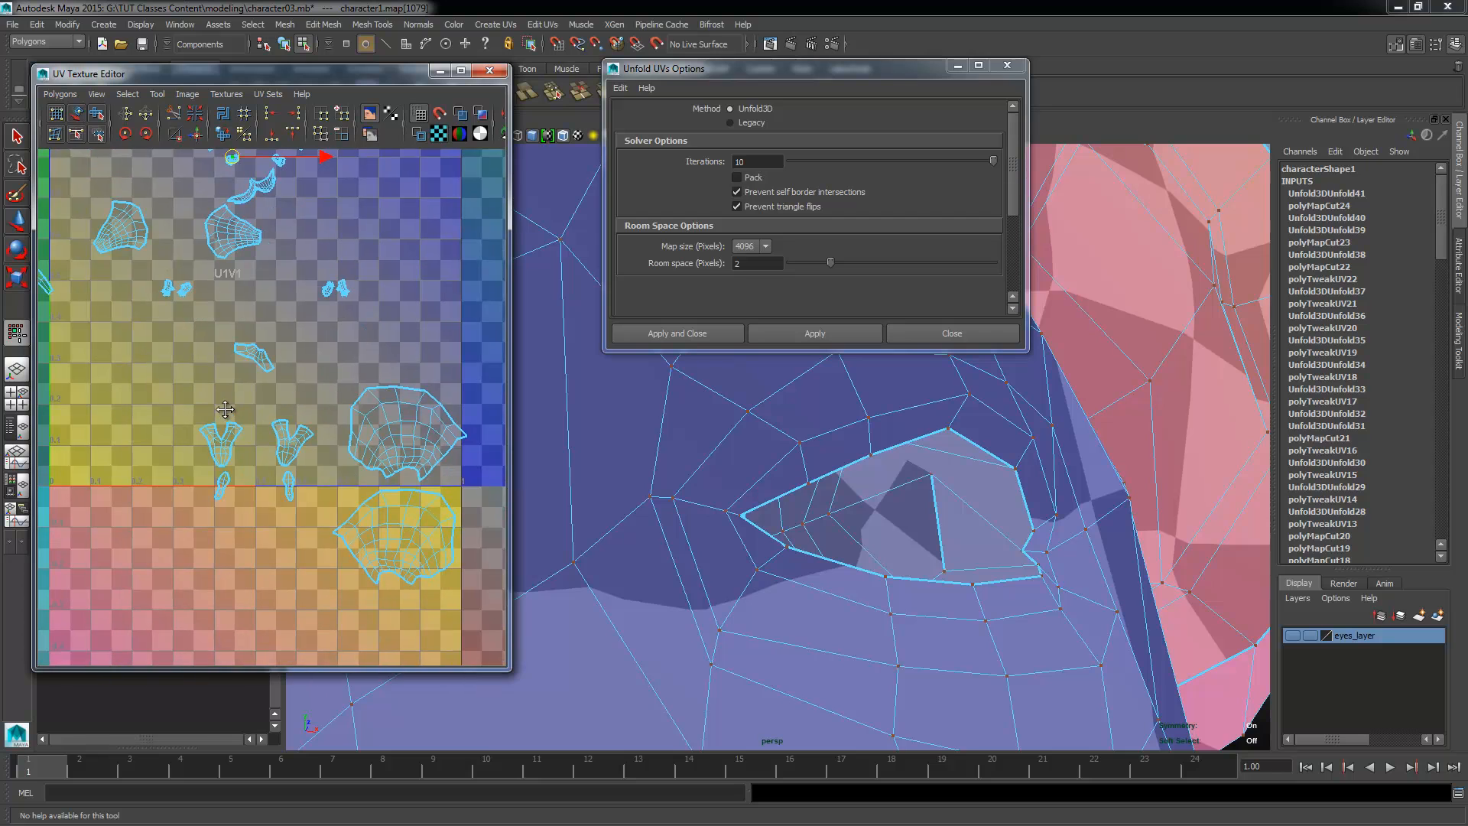
{"action": "middle_click_drag", "start_coordinate": [235, 434], "coordinate": [203, 483], "text": "alt"}
{"action": "right_click_drag", "start_coordinate": [203, 483], "coordinate": [127, 402], "text": "alt"}
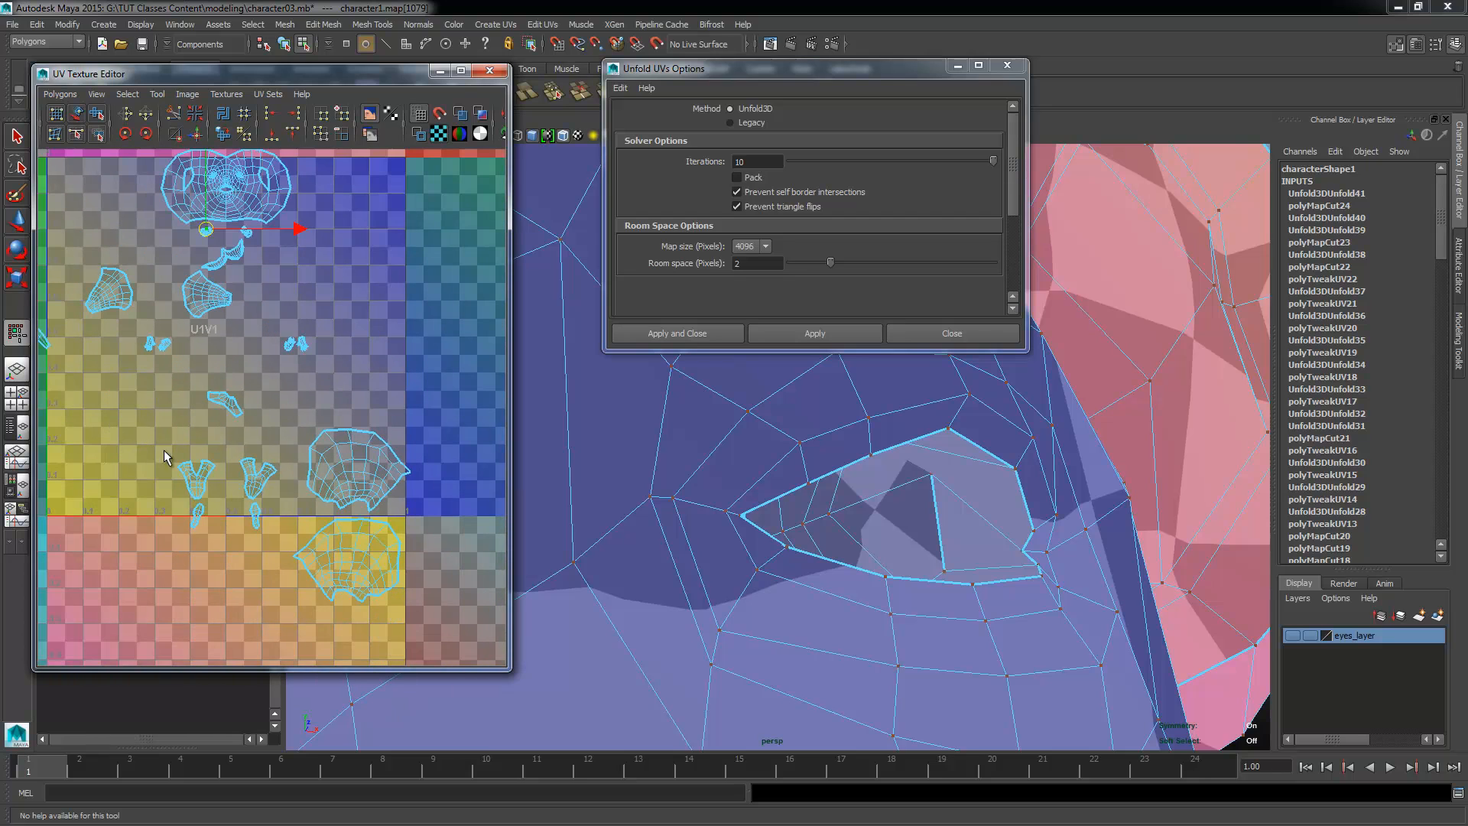
{"action": "right_click_drag", "start_coordinate": [312, 442], "coordinate": [279, 428], "text": "alt"}
{"action": "middle_click_drag", "start_coordinate": [279, 428], "coordinate": [295, 488], "text": "alt"}
{"action": "right_click_drag", "start_coordinate": [295, 488], "coordinate": [265, 375], "text": "alt"}
{"action": "middle_click_drag", "start_coordinate": [265, 374], "coordinate": [270, 399], "text": "alt"}
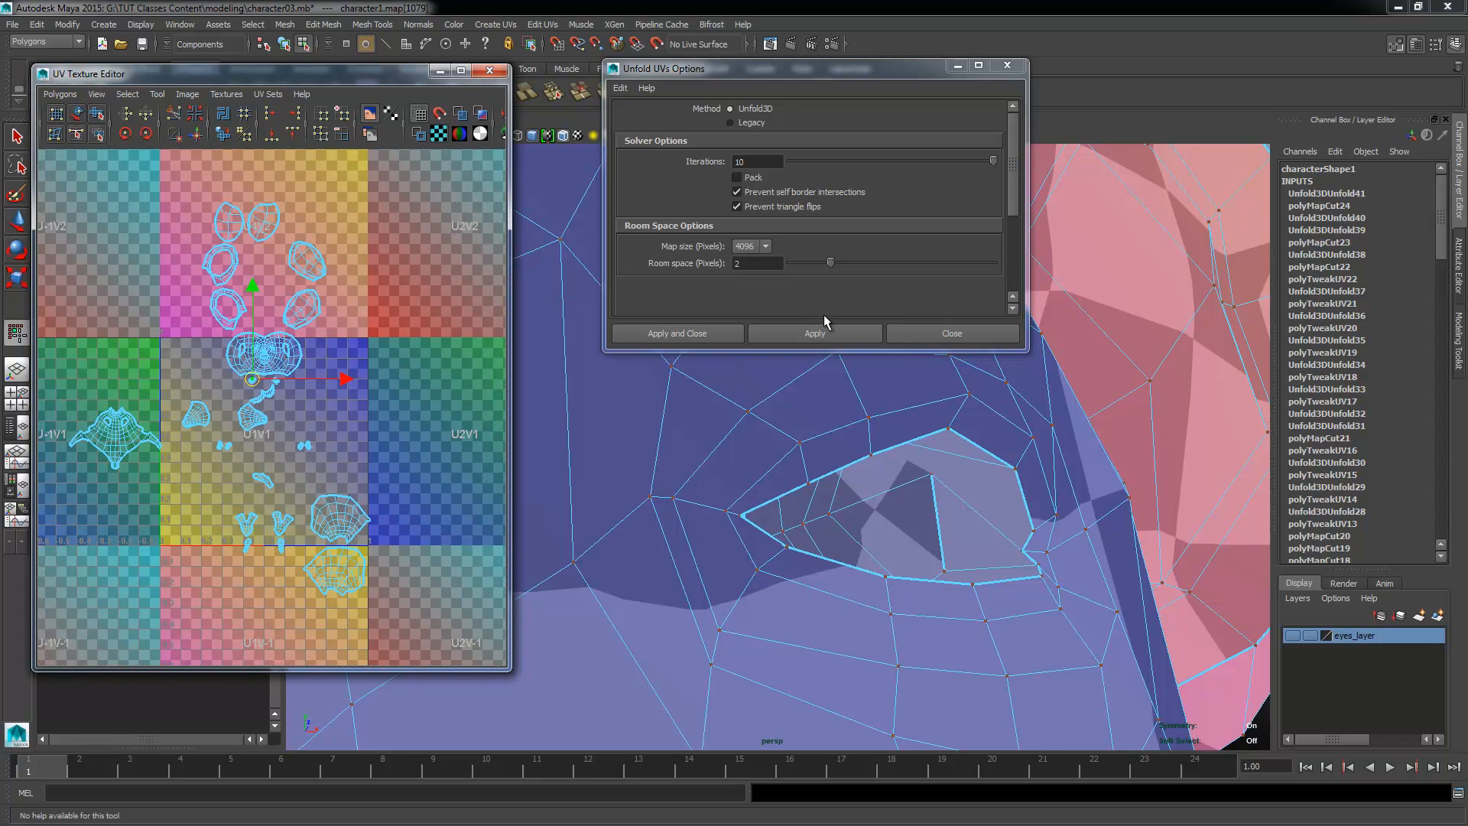
Step: Close the Unfold UVs options and open the Layout UVs options
{"action": "left_click", "coordinate": [928, 334]}
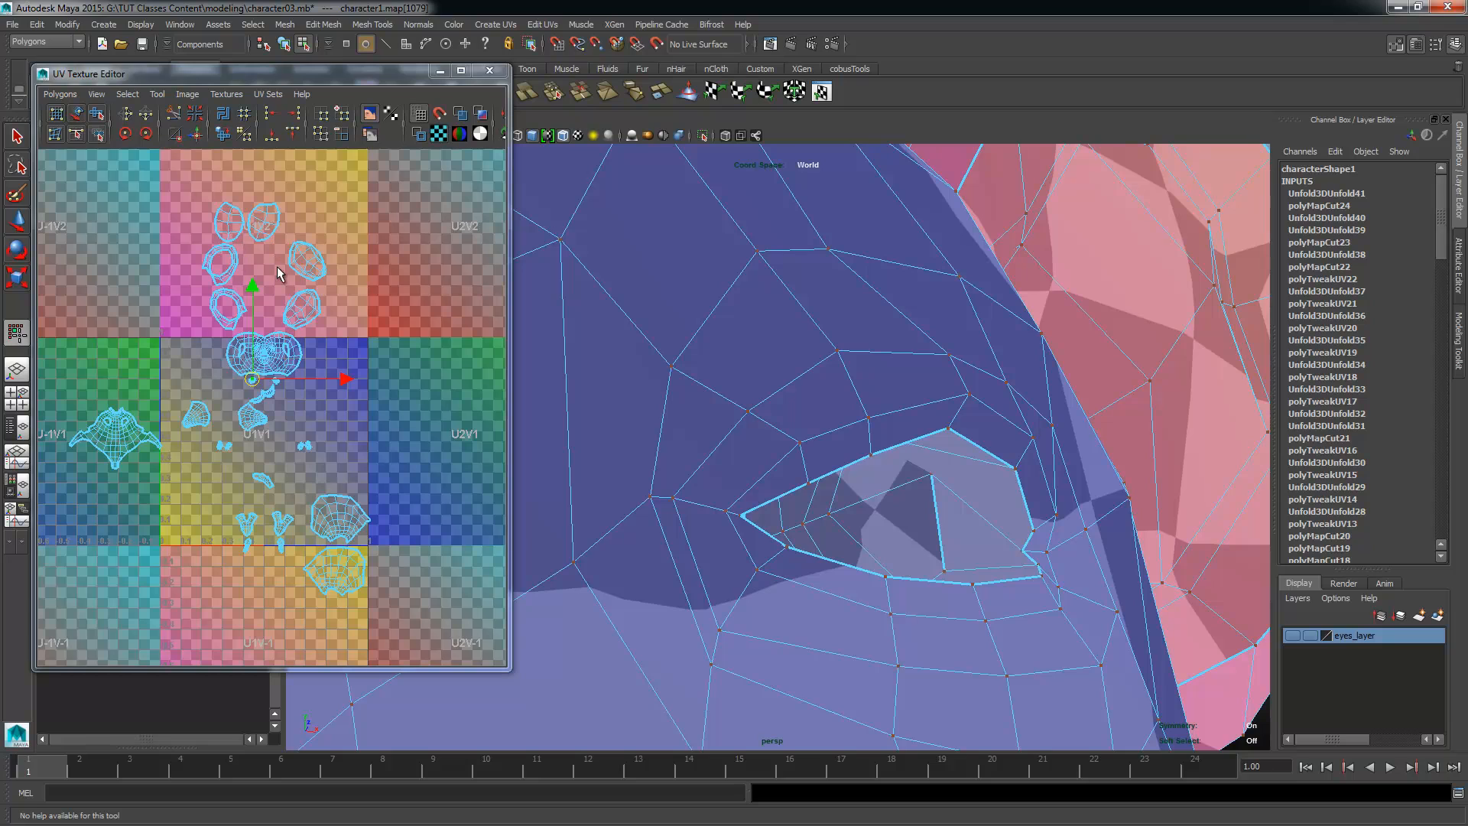
{"action": "left_click", "coordinate": [60, 94]}
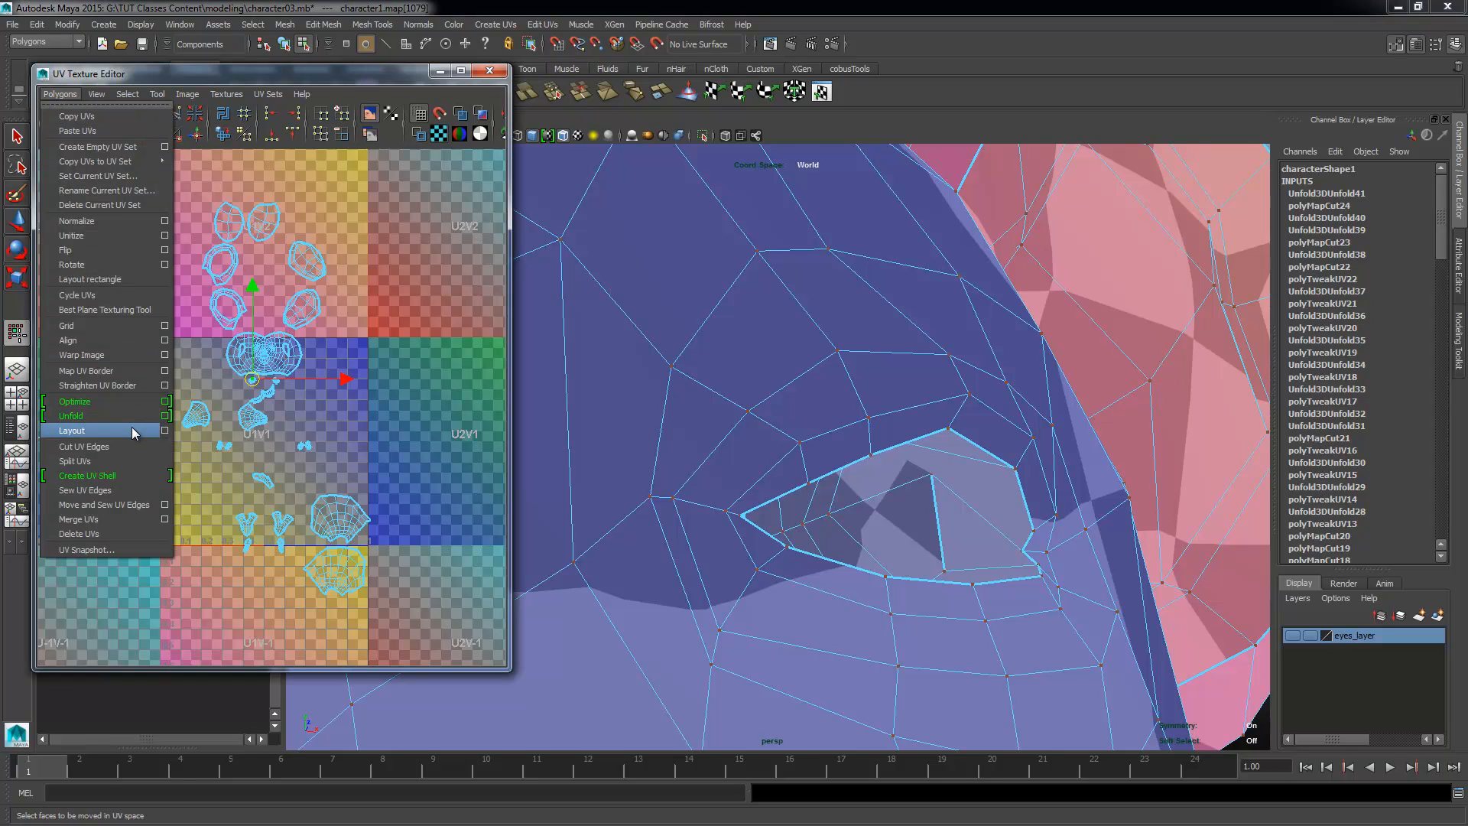
{"action": "left_click", "coordinate": [167, 429]}
{"action": "left_click_drag", "start_coordinate": [769, 68], "coordinate": [720, 75]}
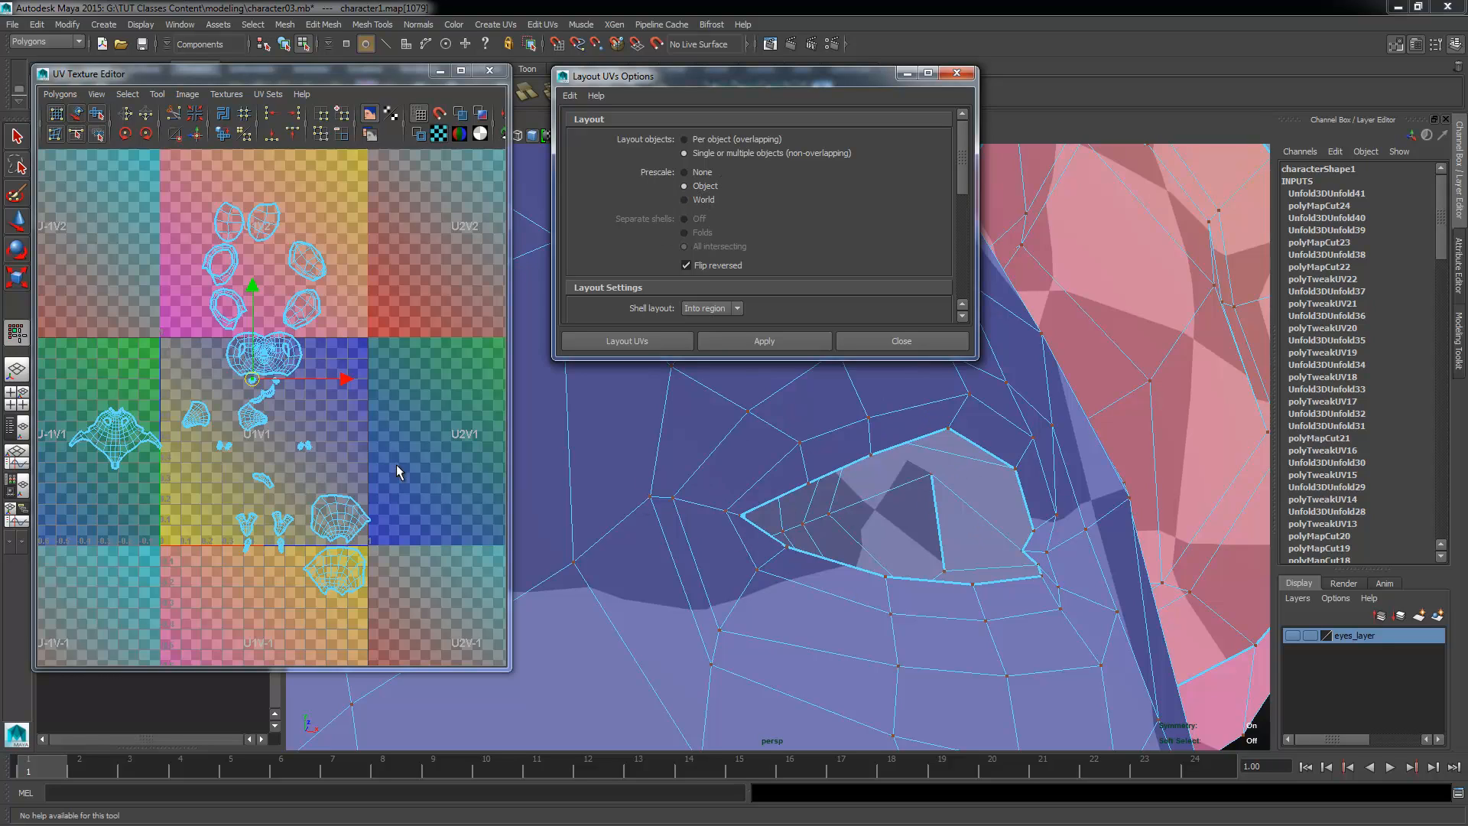
{"action": "middle_click_drag", "start_coordinate": [238, 447], "coordinate": [250, 459], "text": "alt"}
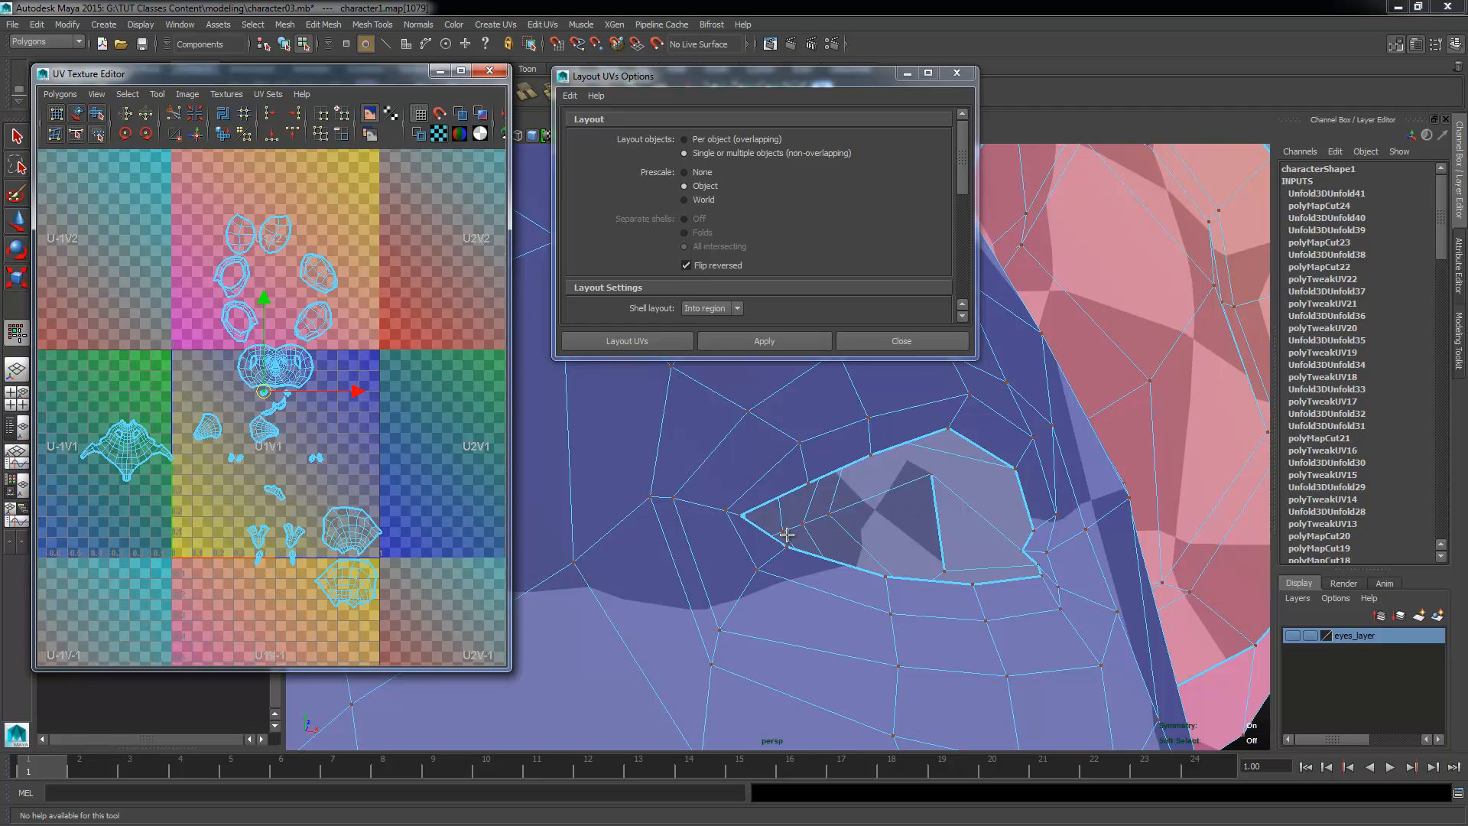
Step: Set the shell rotation to Free in the layout settings and check the shell spacing and placement settings
{"action": "left_click", "coordinate": [965, 130]}
{"action": "scroll", "coordinate": [965, 132], "scroll_direction": "down", "scroll_amount": 4}
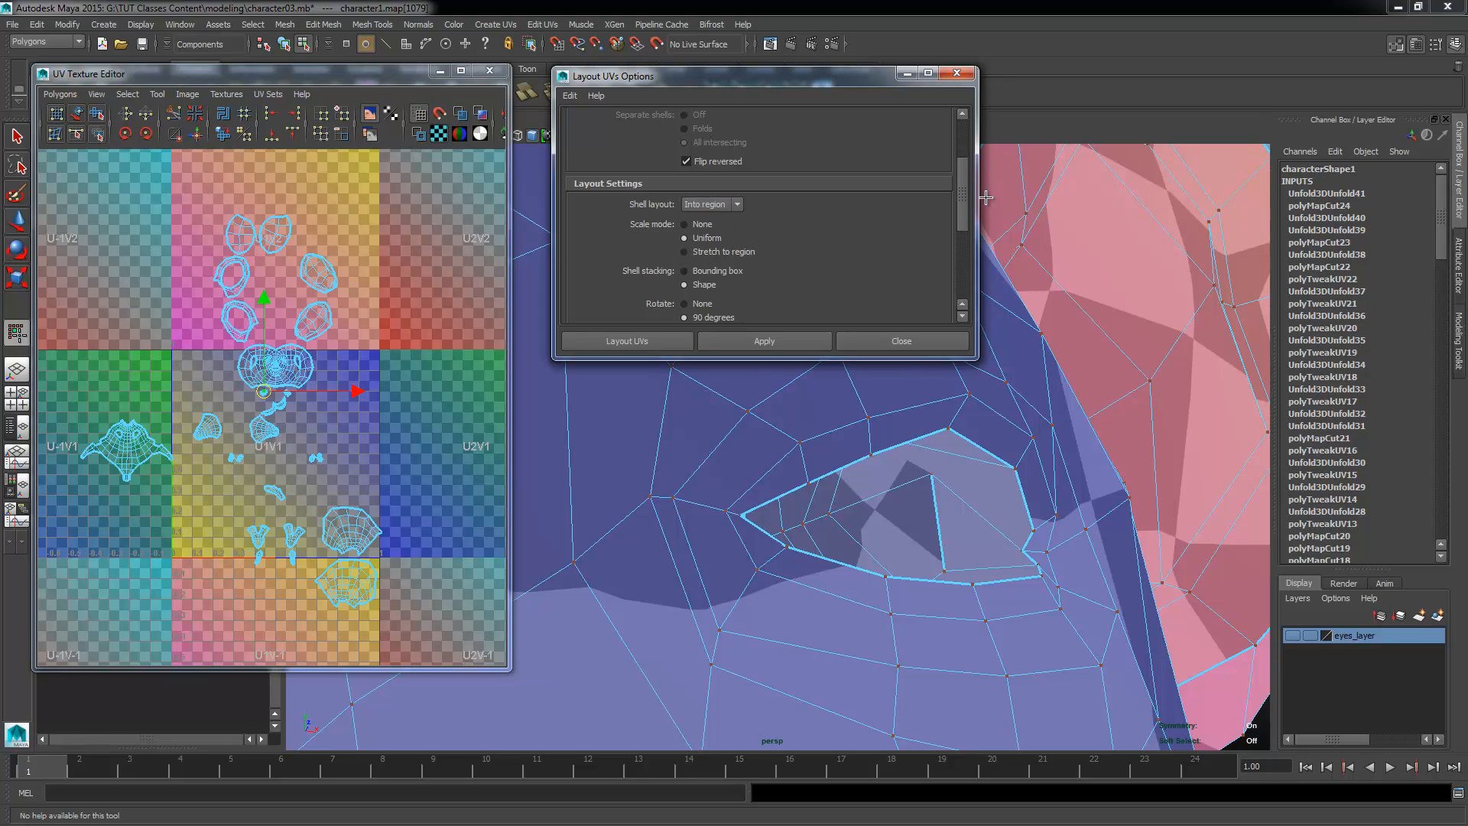
{"action": "left_click_drag", "start_coordinate": [963, 203], "coordinate": [967, 241]}
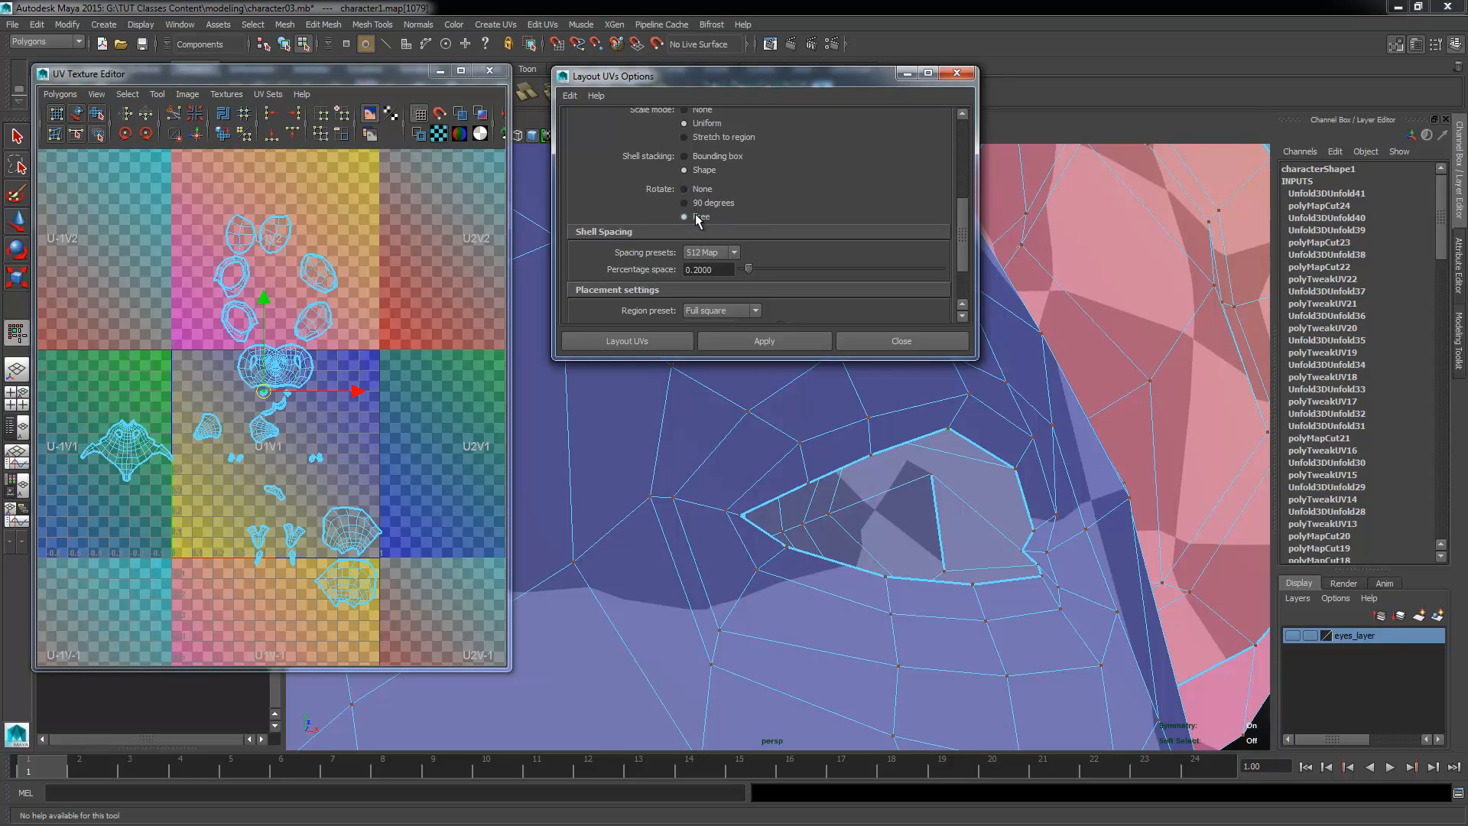
{"action": "left_click_drag", "start_coordinate": [962, 211], "coordinate": [963, 221]}
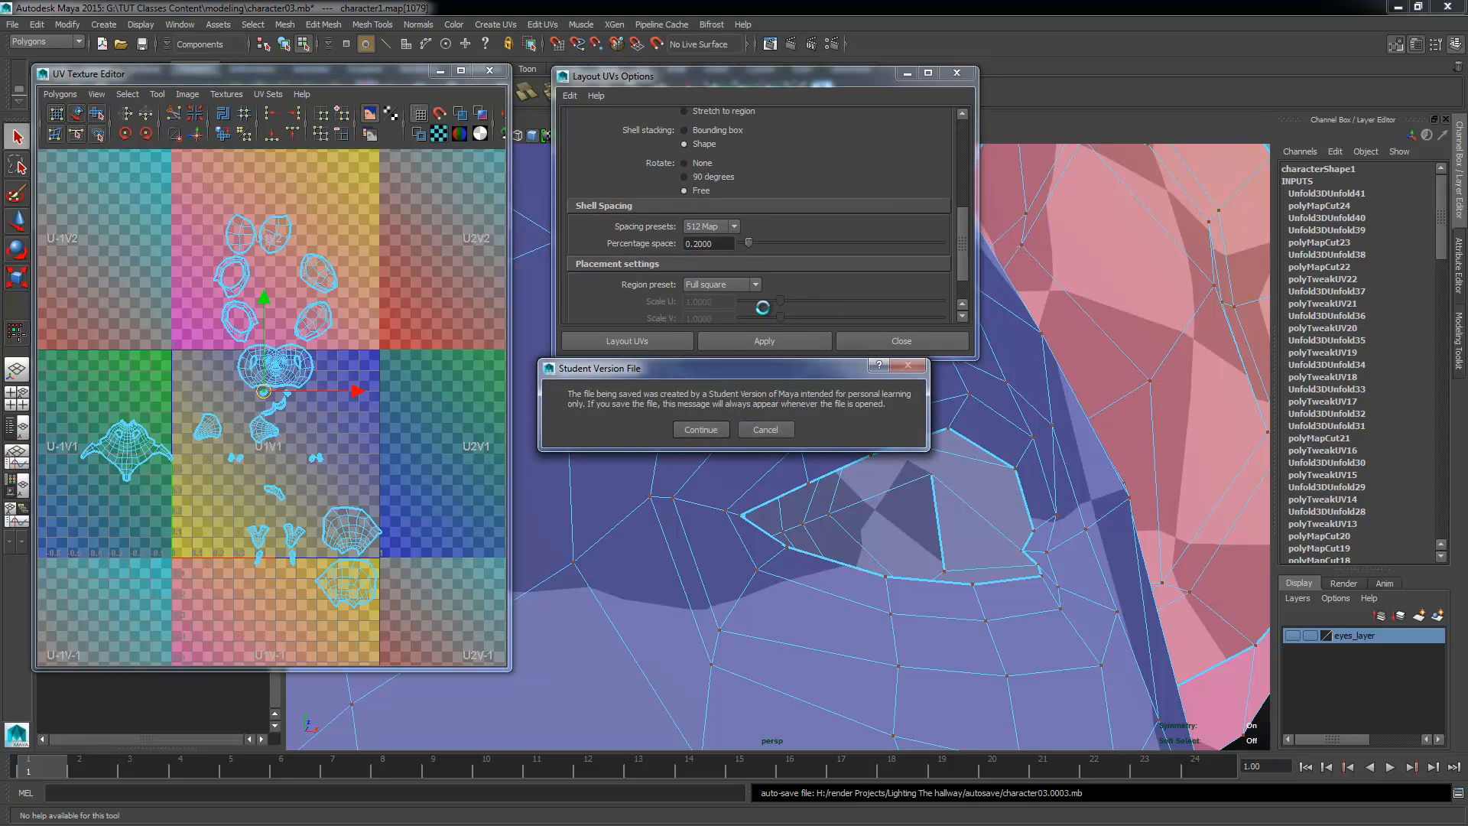
Step: Accept the student-version save notice and lay out all UV shells with free rotation, 512 Map spacing and the Full square region
{"action": "left_click", "coordinate": [696, 420]}
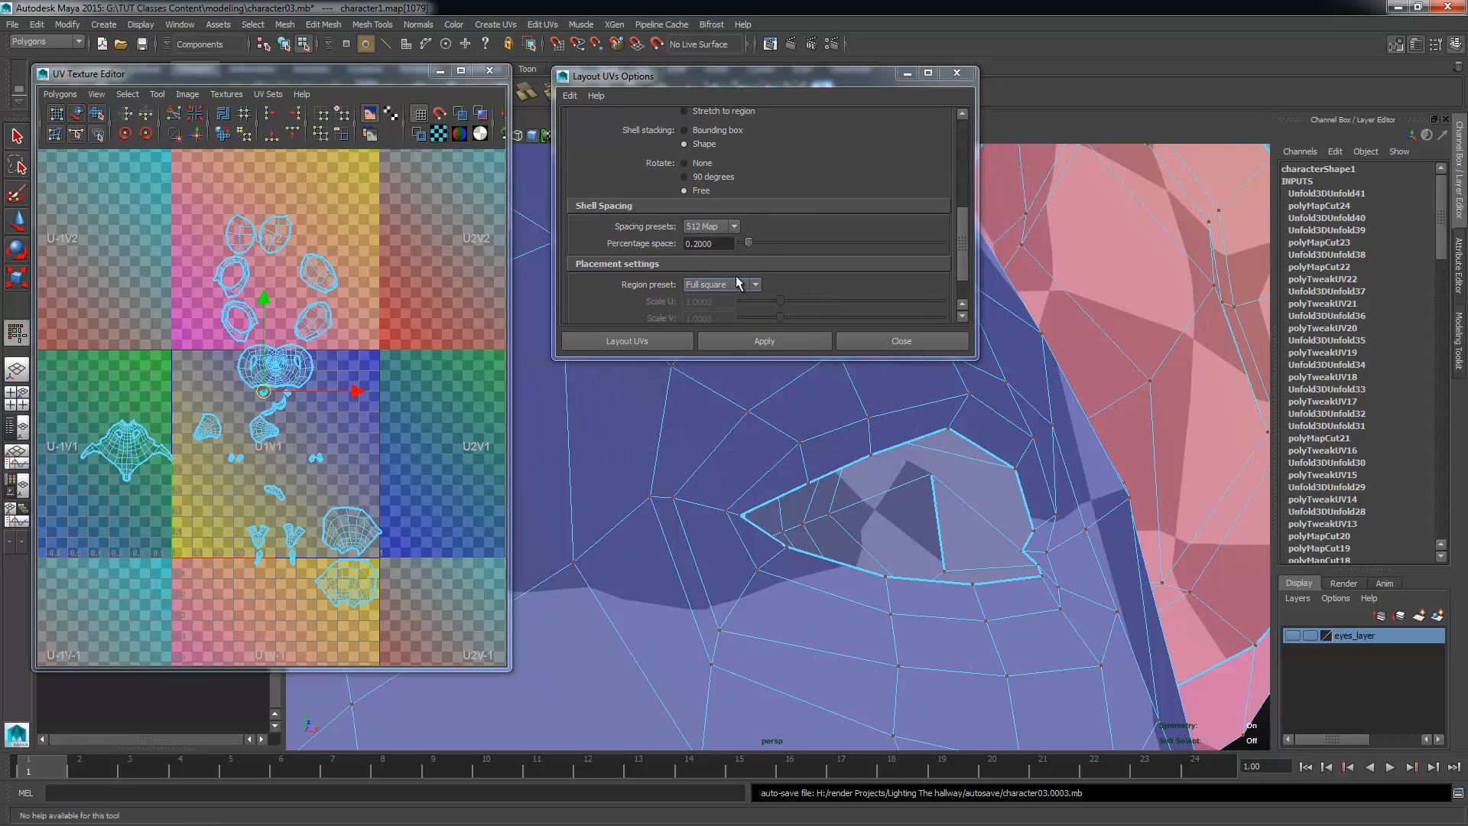
{"action": "left_click_drag", "start_coordinate": [968, 222], "coordinate": [962, 262]}
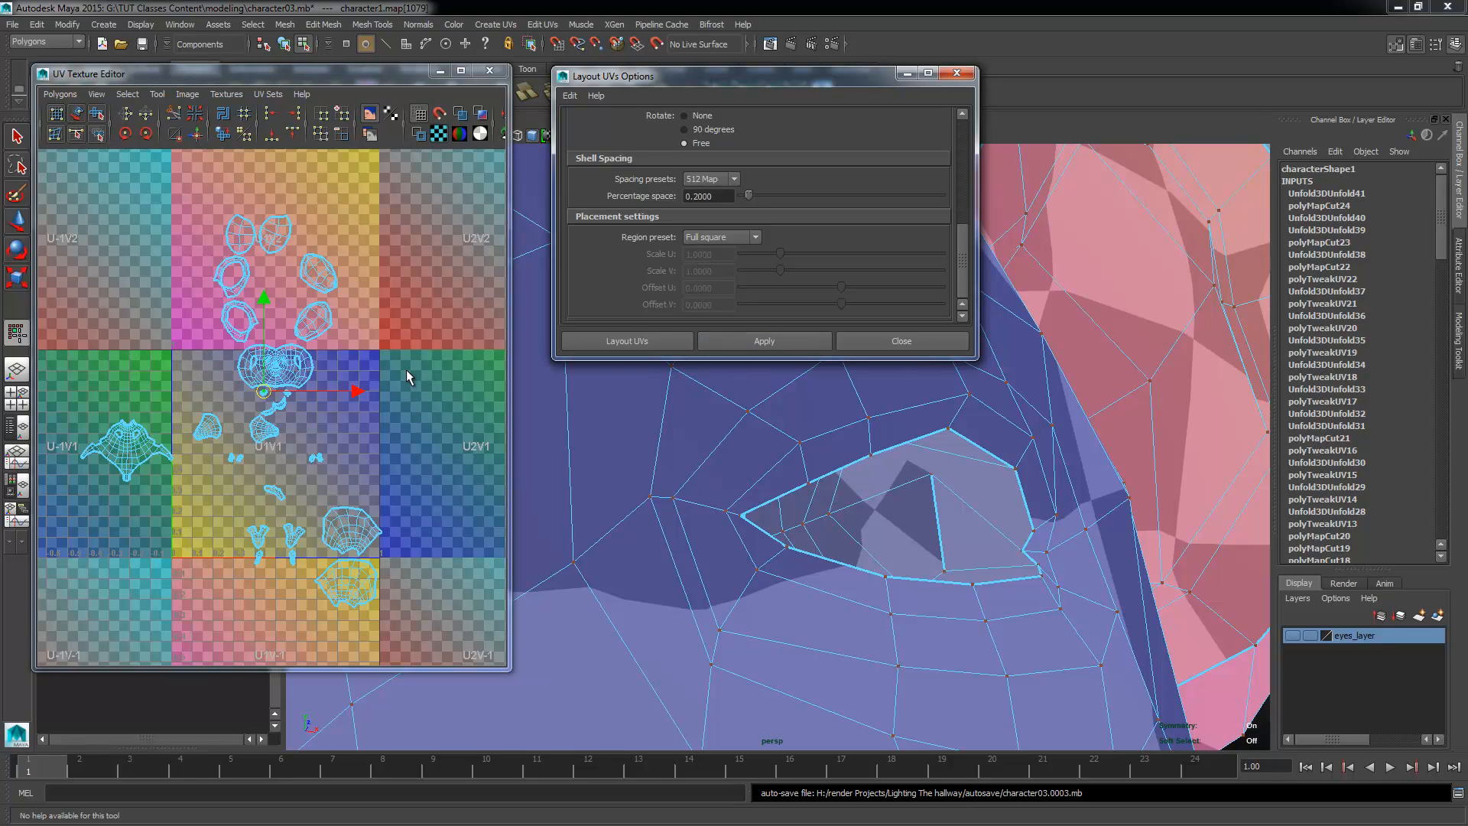
{"action": "scroll", "coordinate": [406, 370], "scroll_direction": "down", "scroll_amount": 1}
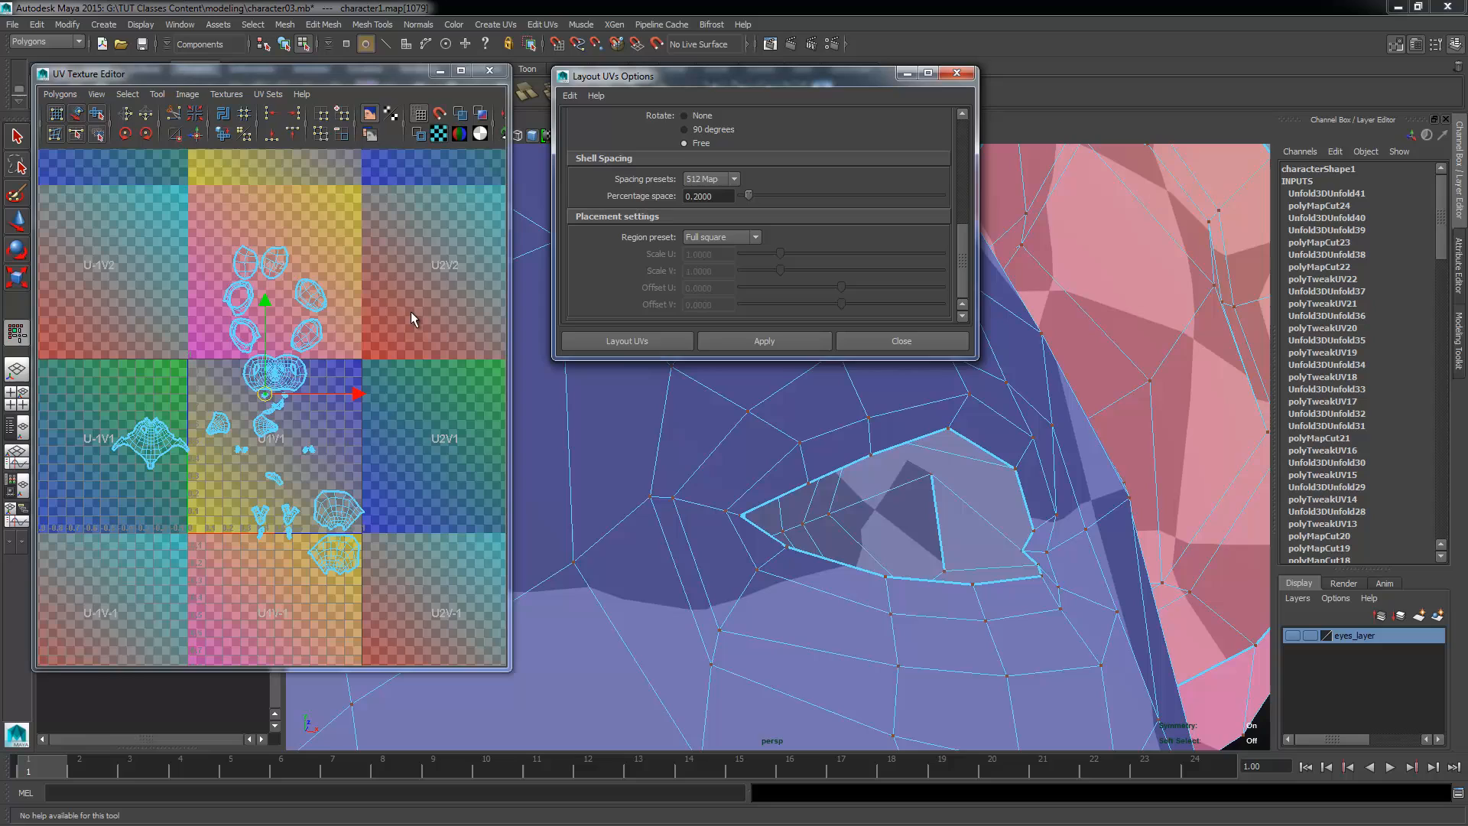
{"action": "left_click", "coordinate": [623, 342]}
{"action": "scroll", "coordinate": [455, 493], "scroll_direction": "up", "scroll_amount": 3}
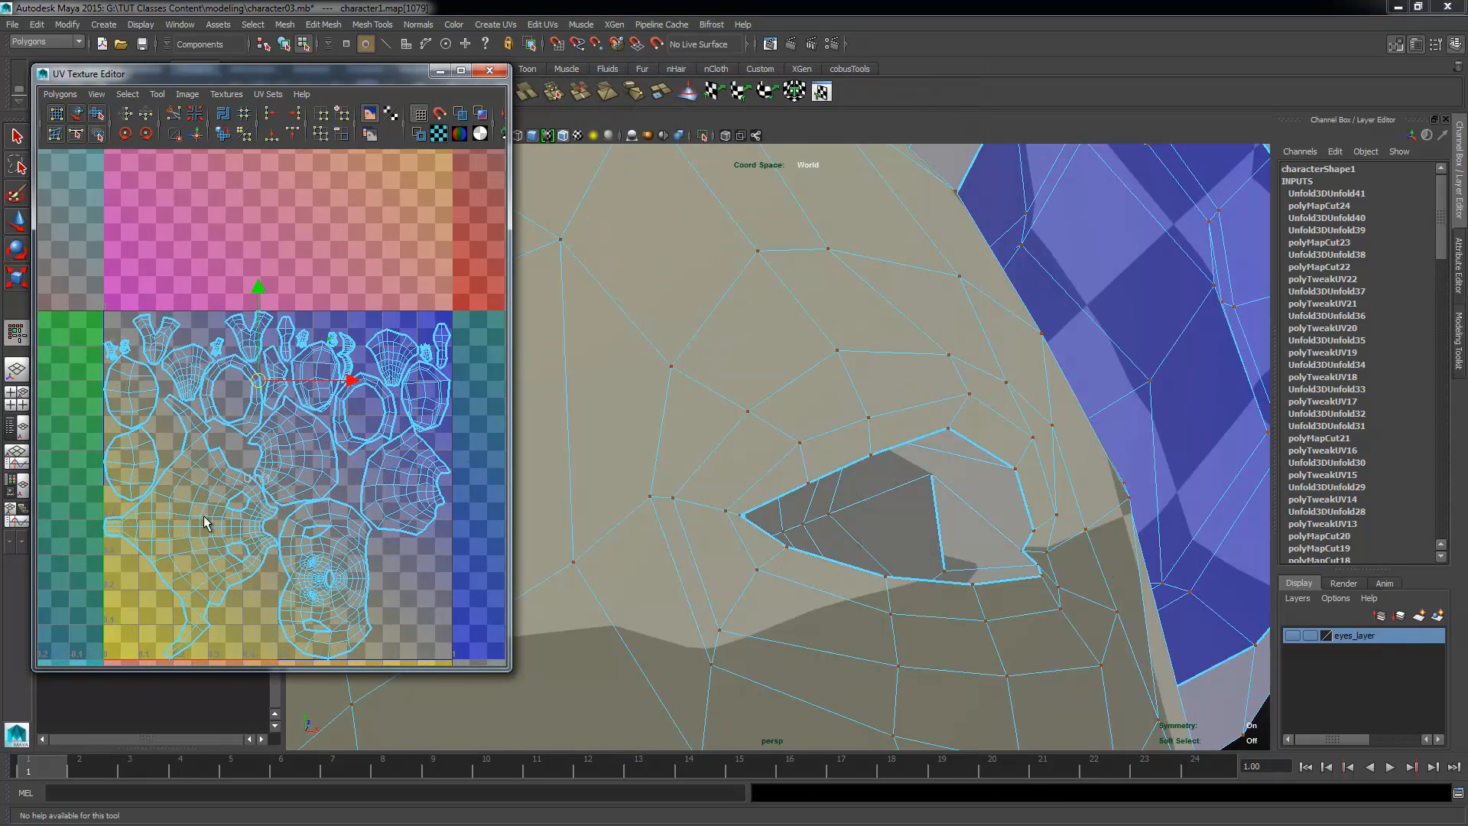
Step: Examine the packed UV shells and the checker pattern across the whole character for uneven scale or stretching
{"action": "right_click_drag", "start_coordinate": [203, 516], "coordinate": [295, 533], "text": "alt"}
{"action": "middle_click_drag", "start_coordinate": [294, 533], "coordinate": [315, 432], "text": "alt"}
{"action": "right_click_drag", "start_coordinate": [291, 478], "coordinate": [271, 424], "text": "alt"}
{"action": "middle_click_drag", "start_coordinate": [270, 424], "coordinate": [242, 462], "text": "alt"}
{"action": "right_click_drag", "start_coordinate": [619, 496], "coordinate": [535, 459], "text": "alt"}
{"action": "left_click_drag", "start_coordinate": [581, 459], "coordinate": [656, 479], "text": "alt"}
{"action": "right_click_drag", "start_coordinate": [656, 479], "coordinate": [676, 471], "text": "alt"}
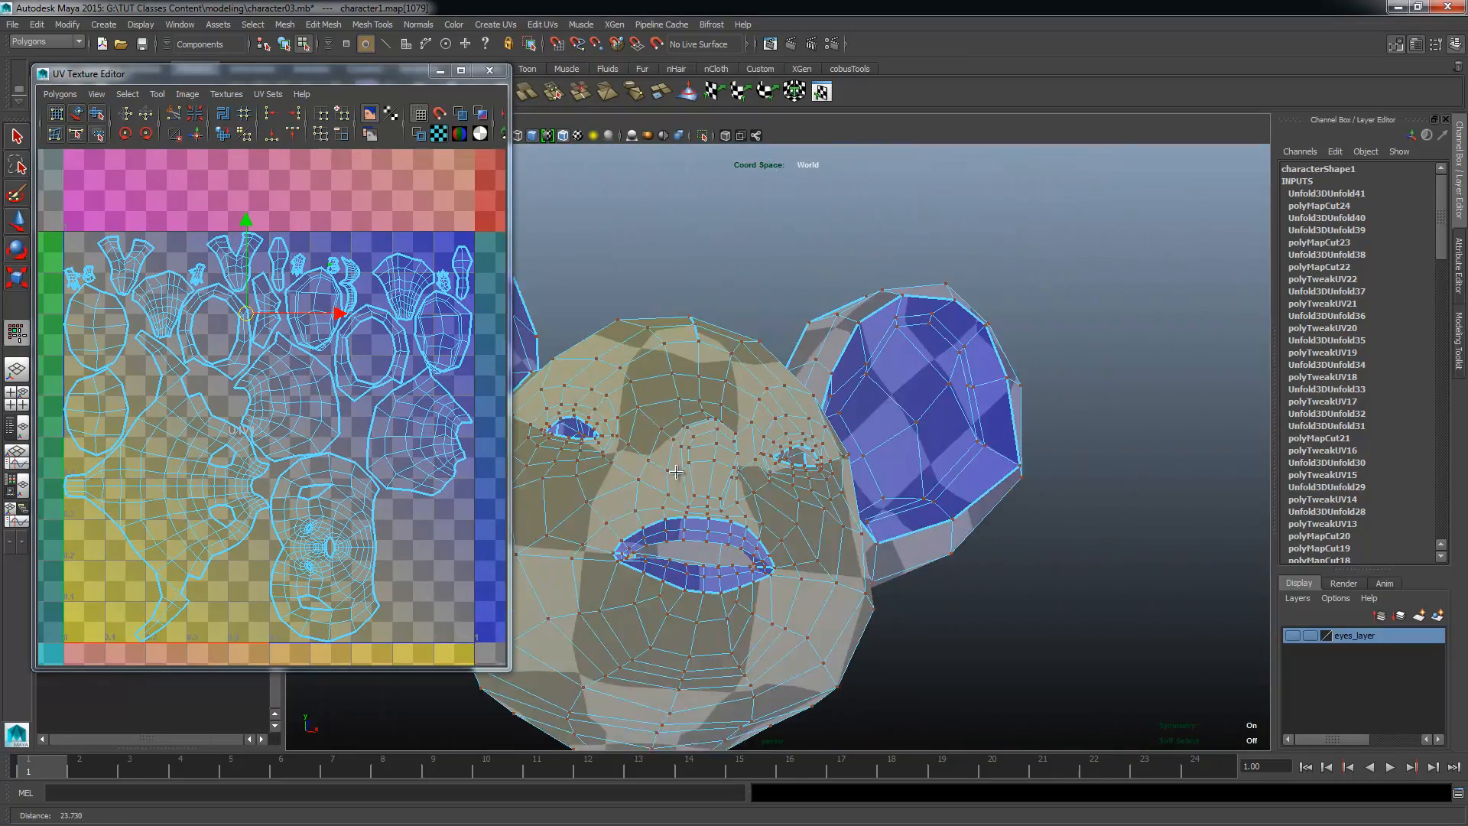
{"action": "left_click_drag", "start_coordinate": [676, 472], "coordinate": [656, 513], "text": "alt"}
{"action": "right_click_drag", "start_coordinate": [764, 504], "coordinate": [700, 542], "text": "alt"}
{"action": "middle_click_drag", "start_coordinate": [701, 543], "coordinate": [716, 460], "text": "alt"}
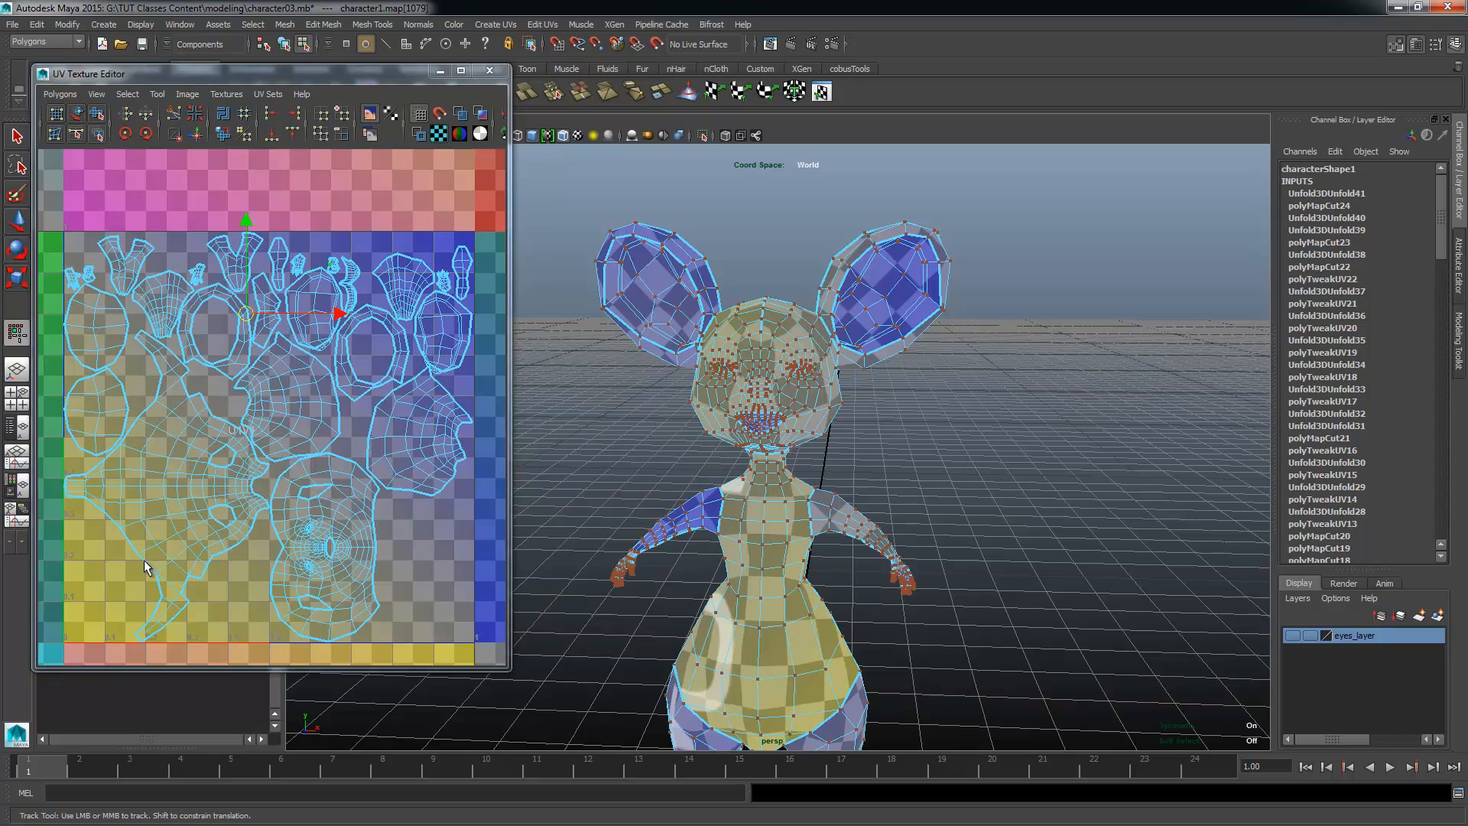
{"action": "right_click_drag", "start_coordinate": [363, 510], "coordinate": [302, 511], "text": "alt"}
{"action": "right_click_drag", "start_coordinate": [915, 541], "coordinate": [749, 573], "text": "alt"}
{"action": "middle_click_drag", "start_coordinate": [748, 573], "coordinate": [737, 425], "text": "alt"}
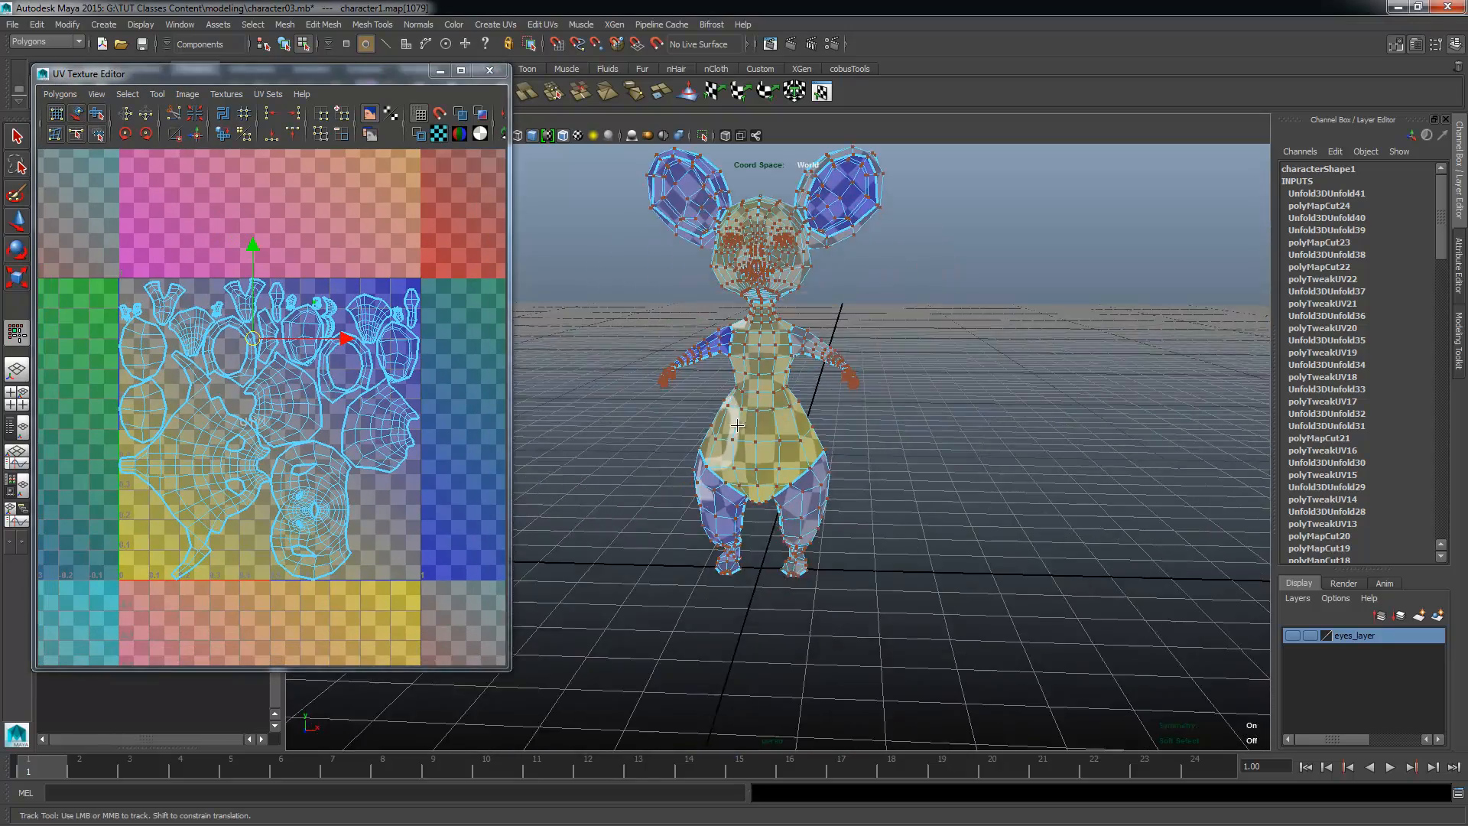
{"action": "left_click_drag", "start_coordinate": [737, 425], "coordinate": [642, 433], "text": "alt"}
{"action": "right_click_drag", "start_coordinate": [643, 433], "coordinate": [757, 419], "text": "alt"}
Step: Return the character from UV editing to object mode, clear the selection, and select the whole character mesh
{"action": "right_click_drag", "start_coordinate": [859, 372], "coordinate": [941, 331]}
{"action": "left_click_drag", "start_coordinate": [1021, 423], "coordinate": [925, 416], "text": "alt"}
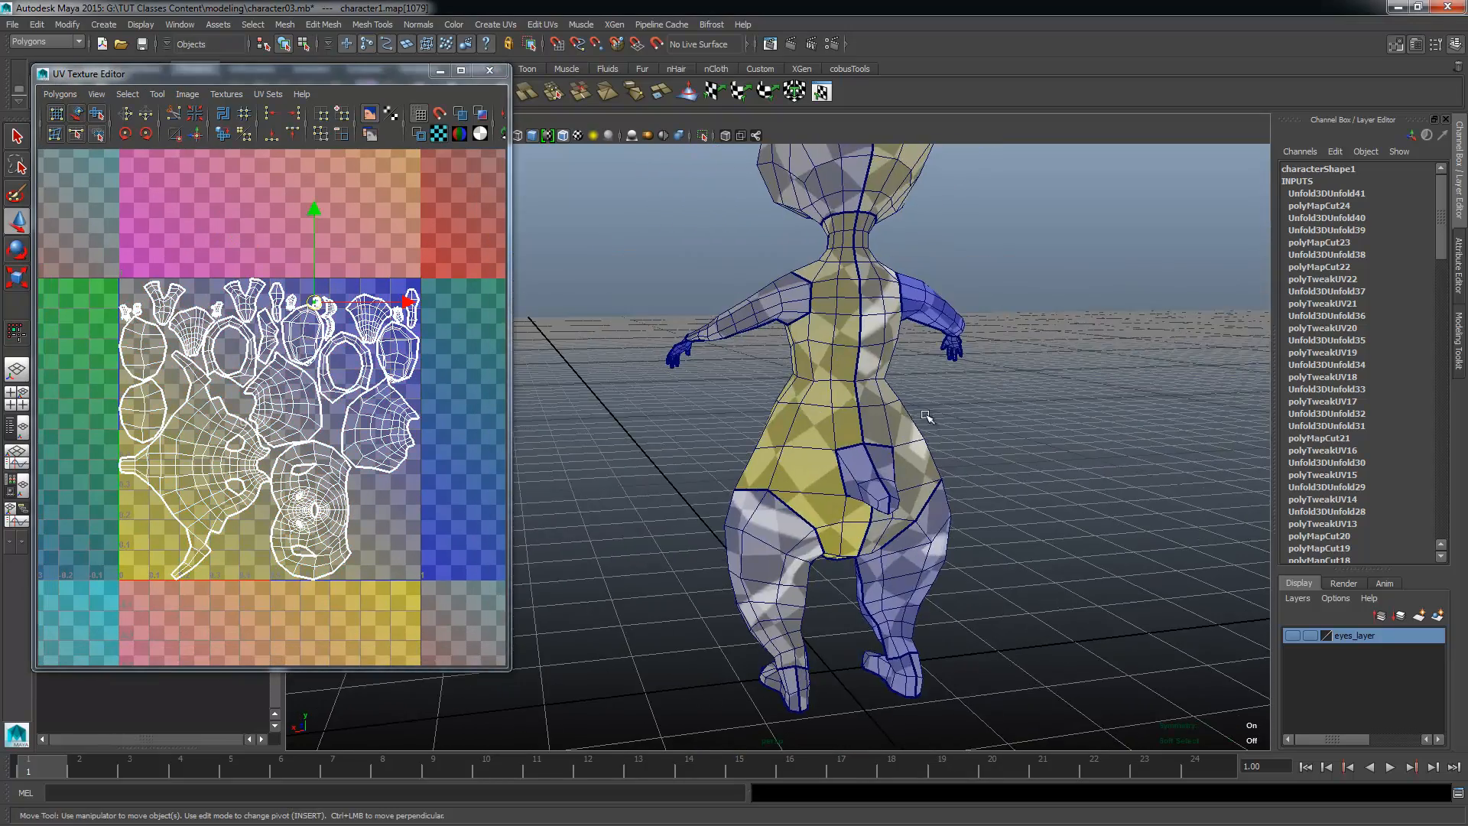
{"action": "left_click", "coordinate": [1071, 459]}
{"action": "left_click_drag", "start_coordinate": [1093, 465], "coordinate": [719, 446], "text": "alt"}
{"action": "left_click_drag", "start_coordinate": [941, 451], "coordinate": [727, 425], "text": "alt"}
{"action": "left_click", "coordinate": [749, 412]}
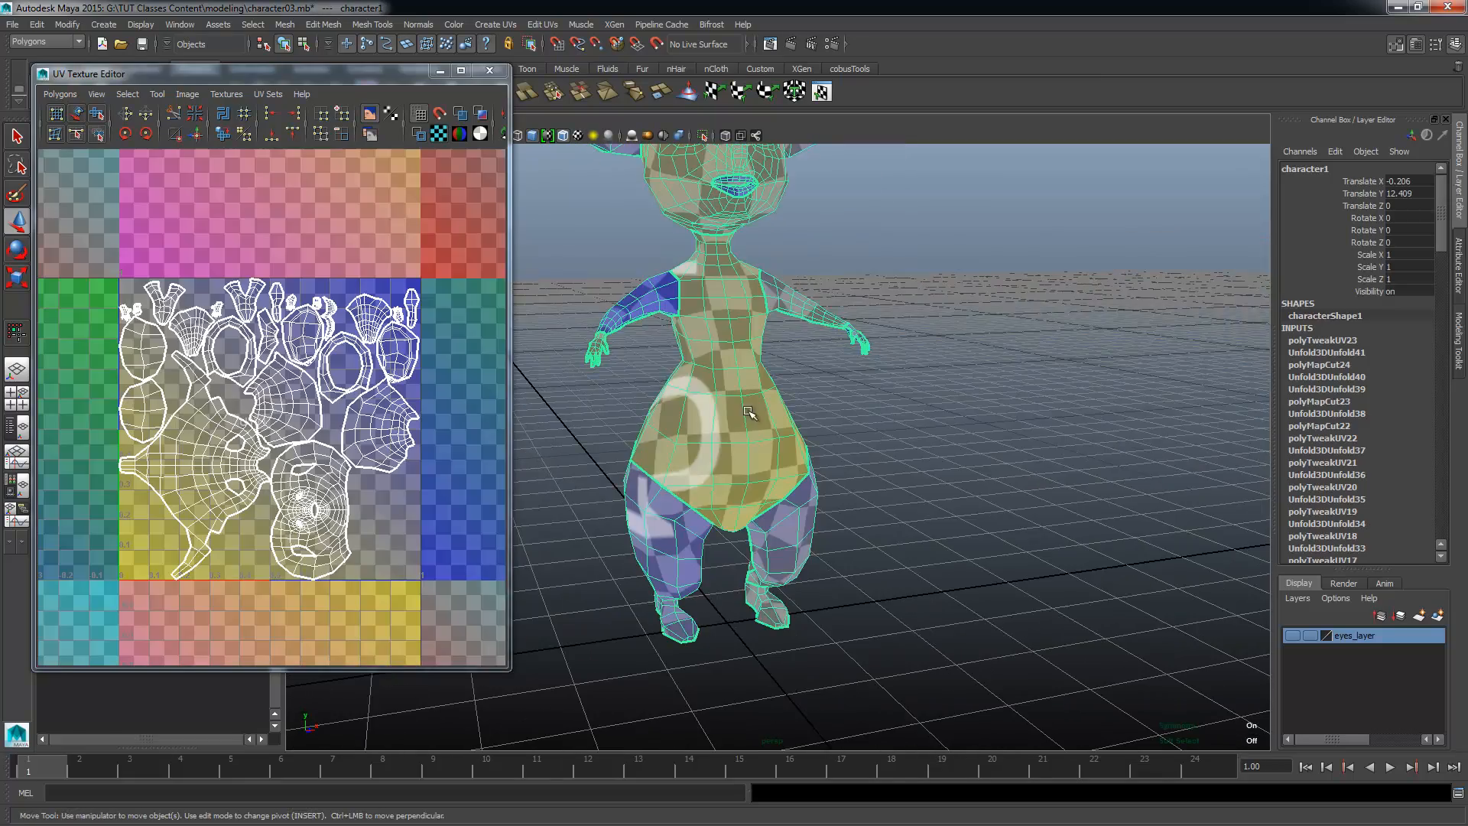
Step: Inspect the checker pattern on the character's head, ears, neck and arms from several angles
{"action": "middle_click_drag", "start_coordinate": [867, 336], "coordinate": [911, 528], "text": "alt"}
{"action": "right_click_drag", "start_coordinate": [911, 527], "coordinate": [992, 538], "text": "alt"}
{"action": "left_click_drag", "start_coordinate": [993, 538], "coordinate": [887, 489], "text": "alt"}
{"action": "middle_click_drag", "start_coordinate": [811, 394], "coordinate": [780, 501], "text": "alt"}
{"action": "right_click_drag", "start_coordinate": [780, 500], "coordinate": [830, 510], "text": "alt"}
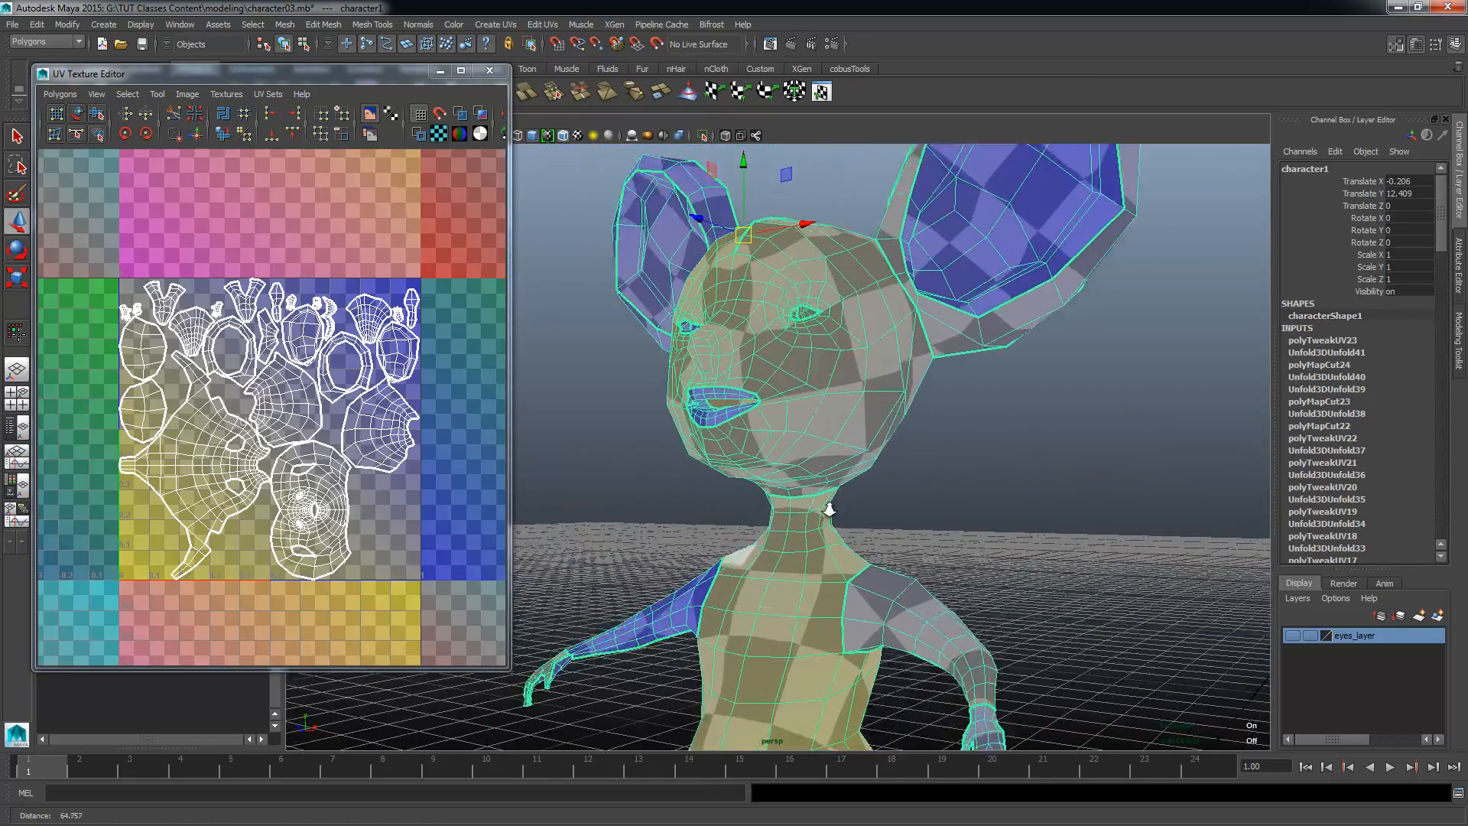
{"action": "left_click_drag", "start_coordinate": [830, 510], "coordinate": [1024, 480], "text": "alt"}
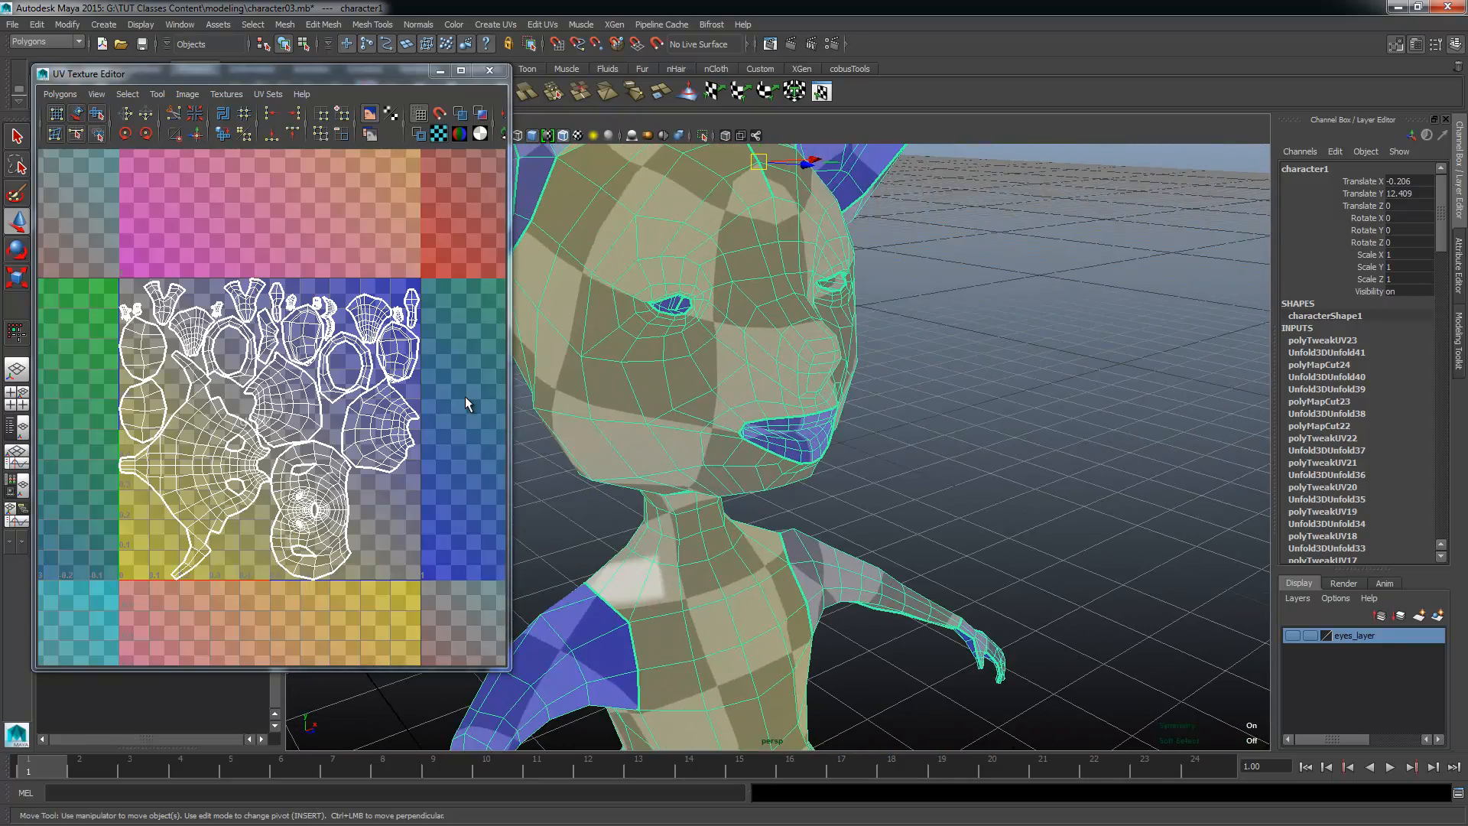